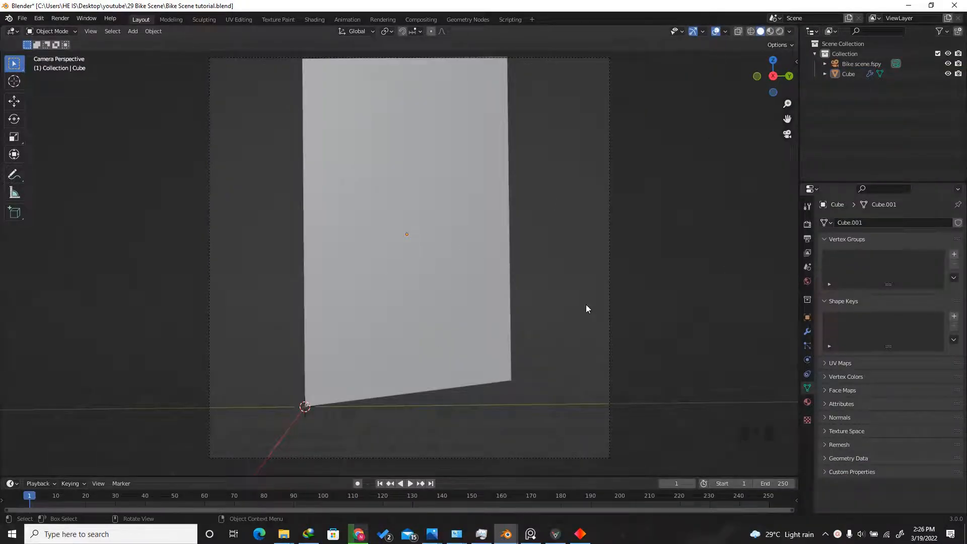
mouse_move(774, 76)
mouse_down()
mouse_move(758, 120)
mouse_move(746, 121)
mouse_move(765, 91)
mouse_up()
scroll(464, 206, down, 2)
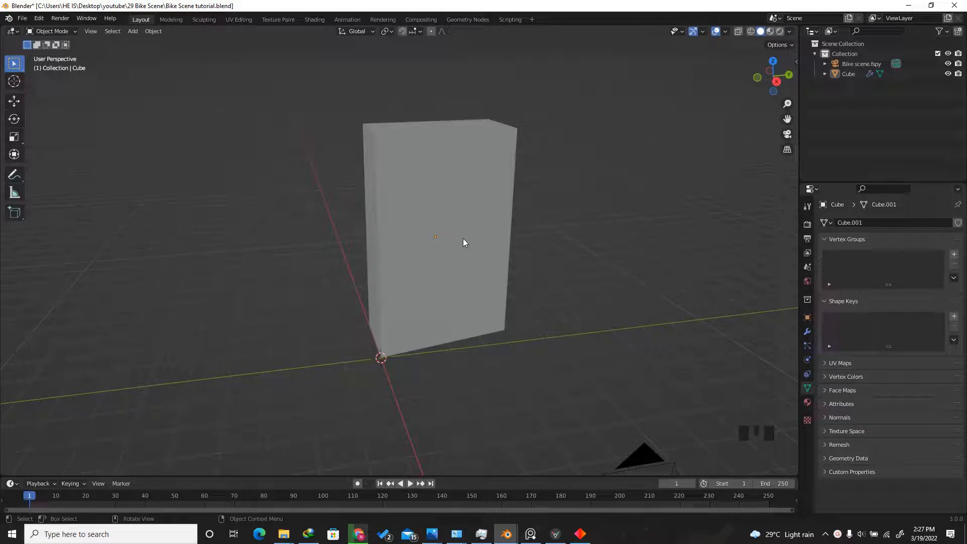
key(KP_0)
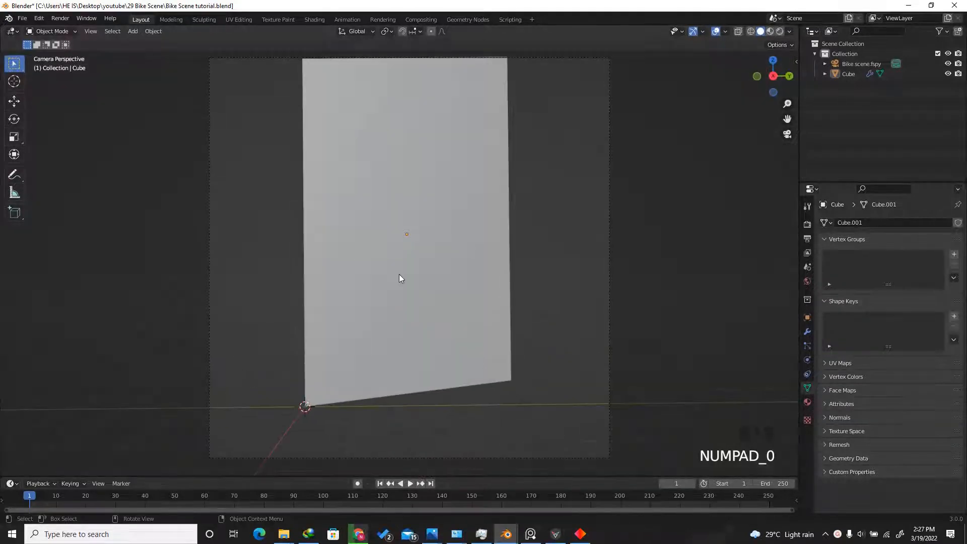
scroll(512, 299, down, 2)
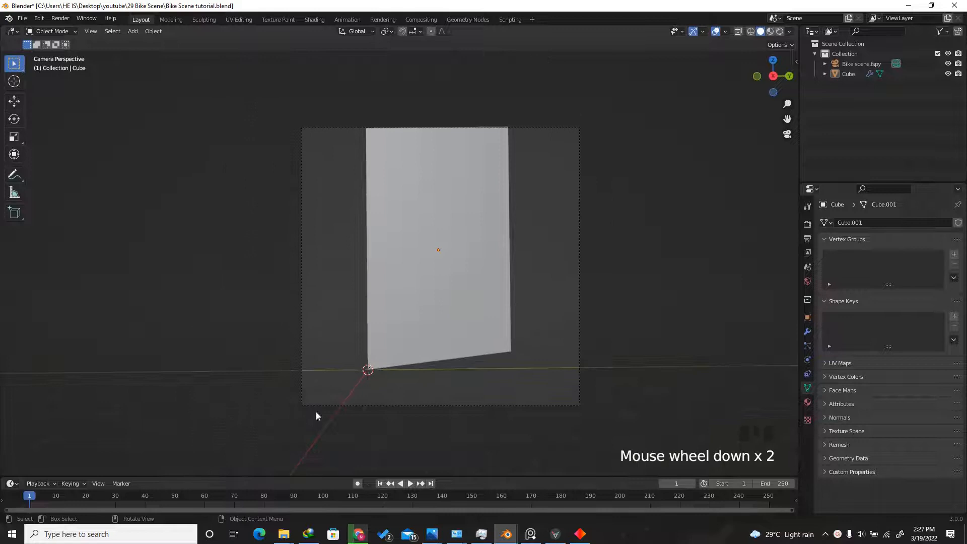
- Open the tall block's mesh for editing in edge selection mode
click(445, 232)
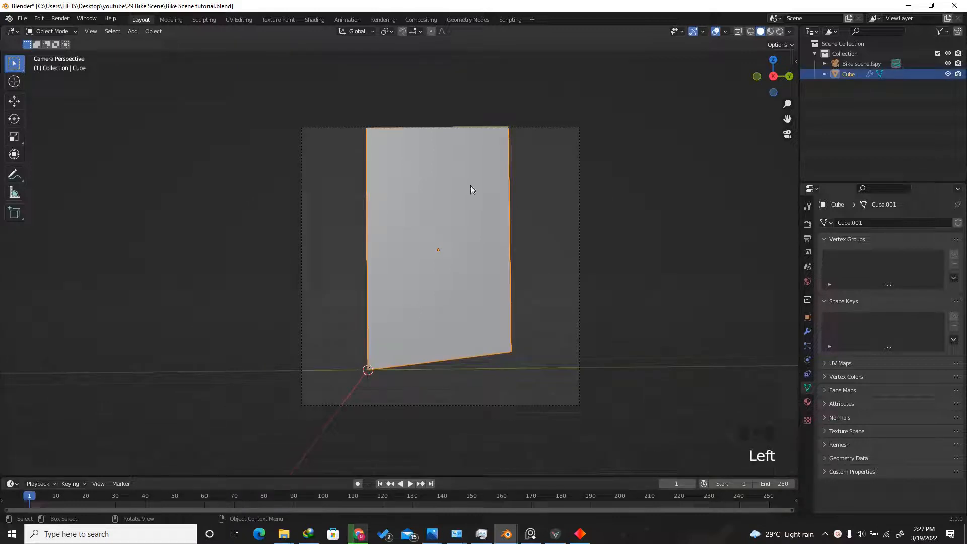
drag(771, 78, 772, 82)
scroll(586, 152, down, 2)
scroll(564, 101, up, 2)
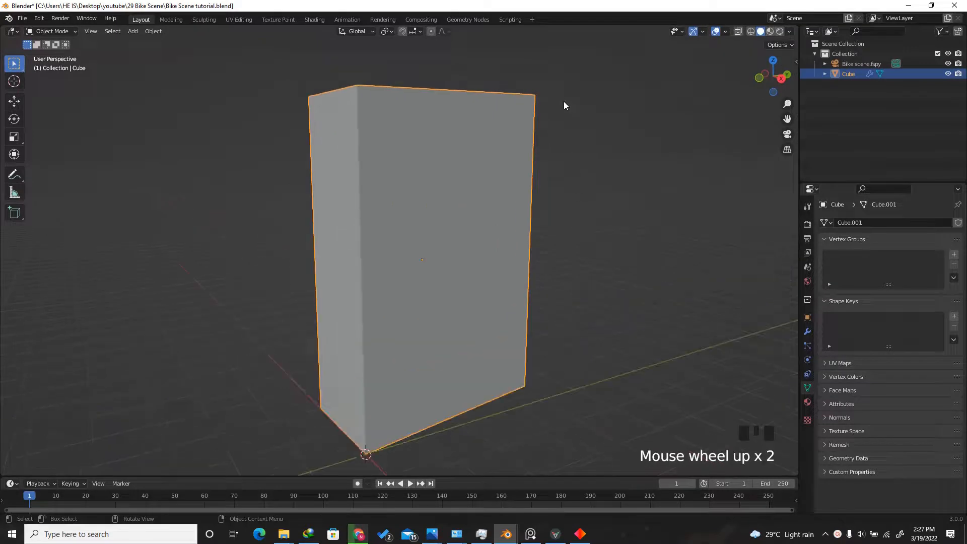
key(Tab)
scroll(459, 181, down, 1)
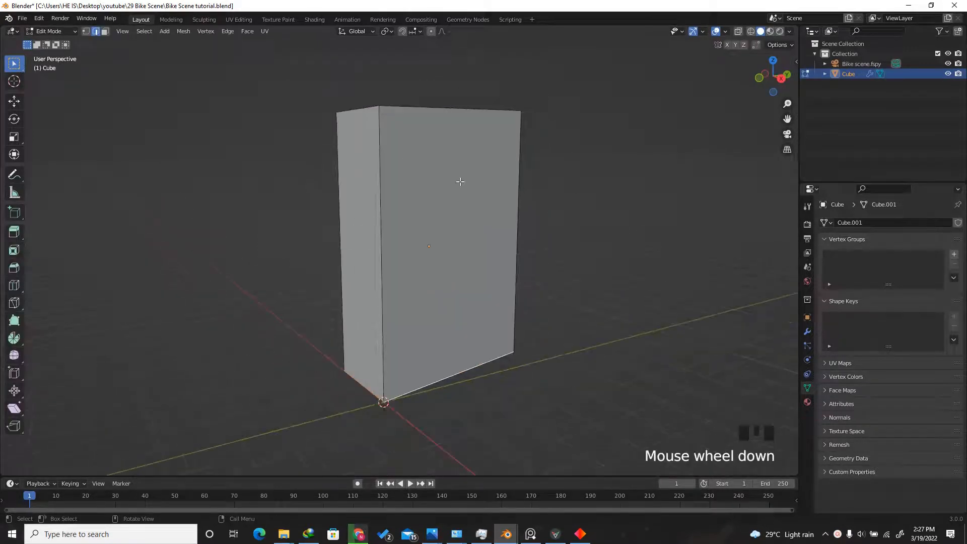
click(96, 33)
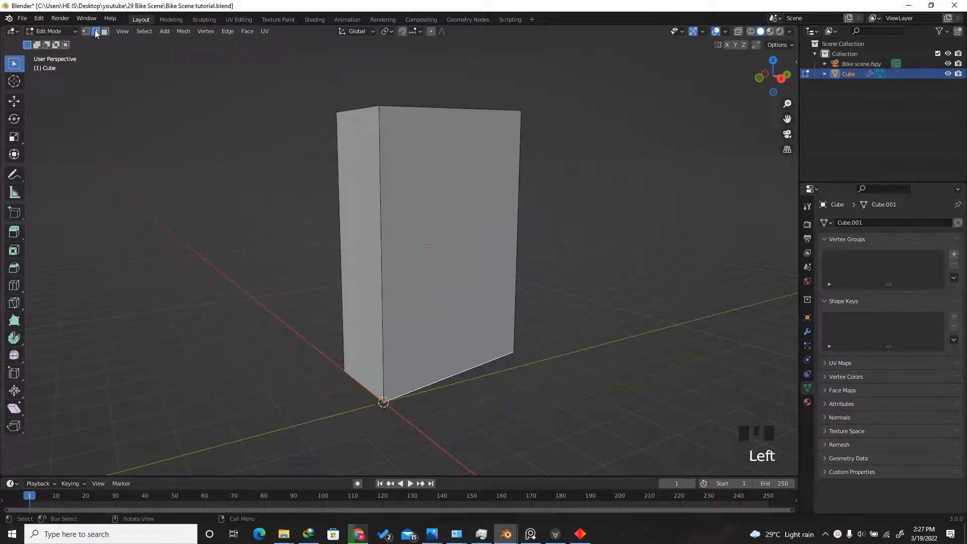
- Duplicate the block's bottom front edge in place and separate the copy into its own object
click(436, 384)
key(Tab)
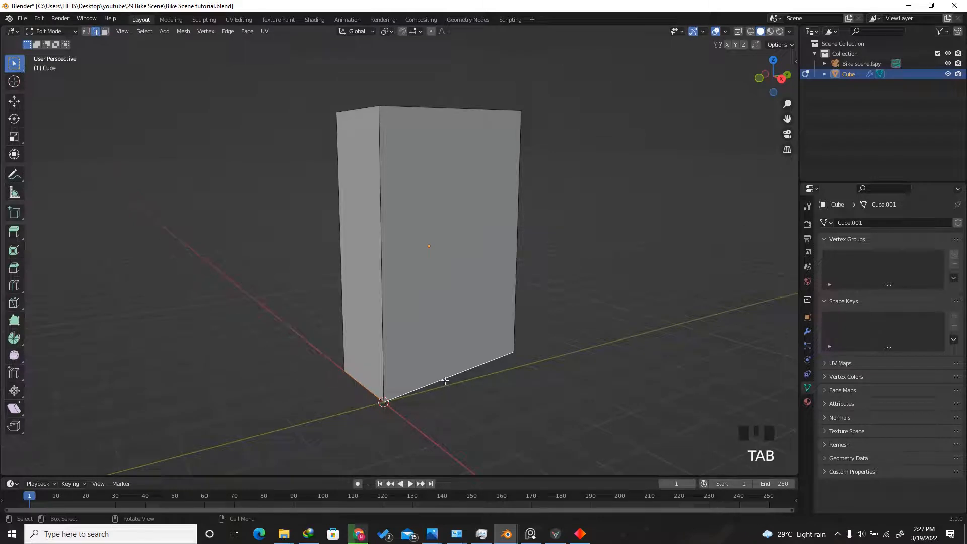
click(445, 380)
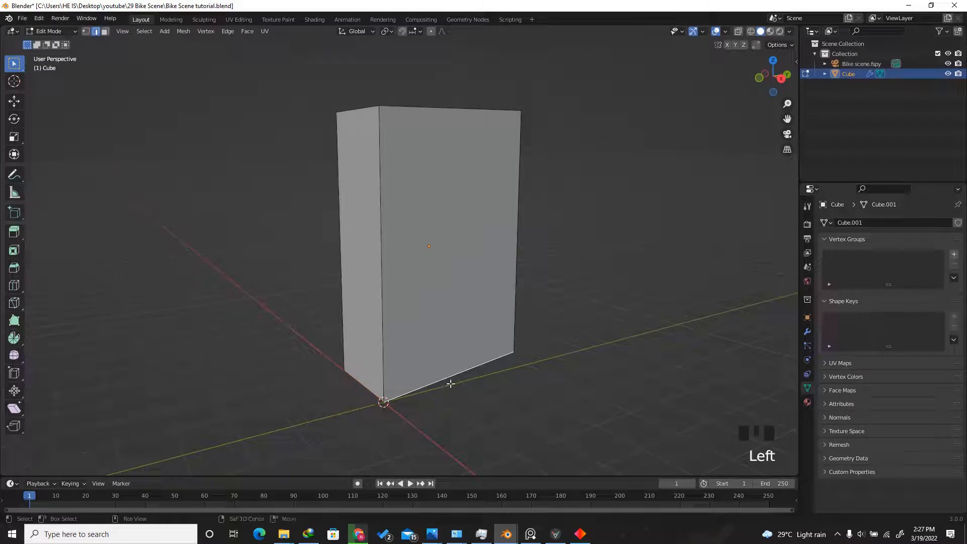
key(shift+d)
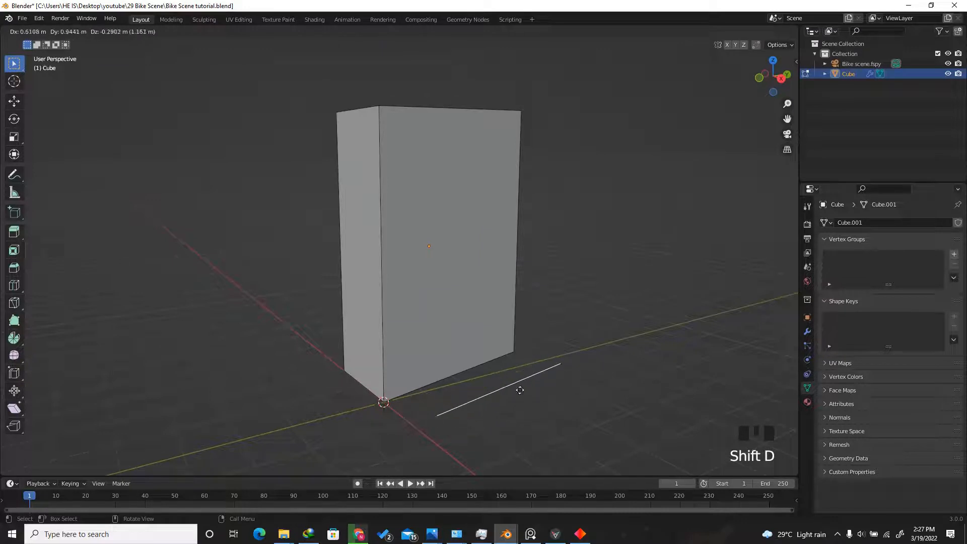
right_click(508, 388)
key(p)
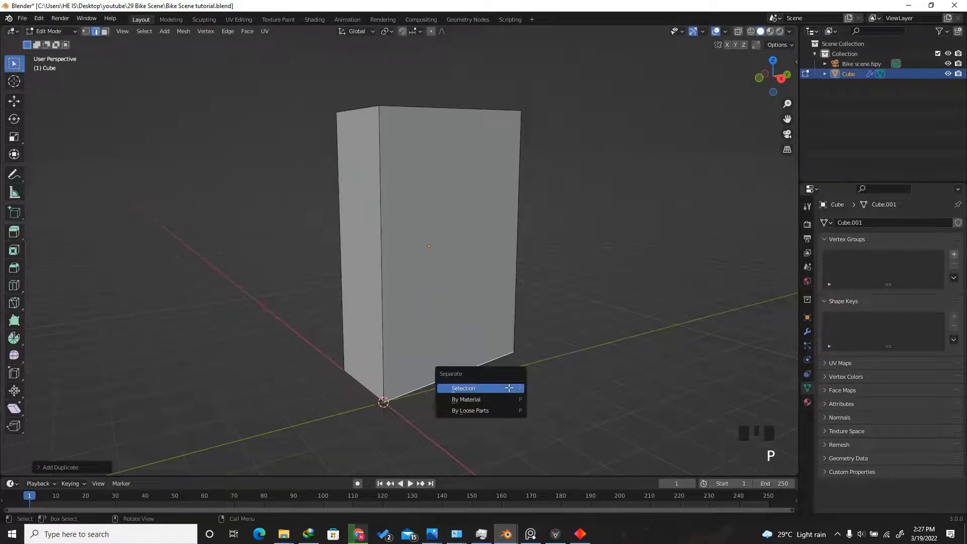
click(465, 389)
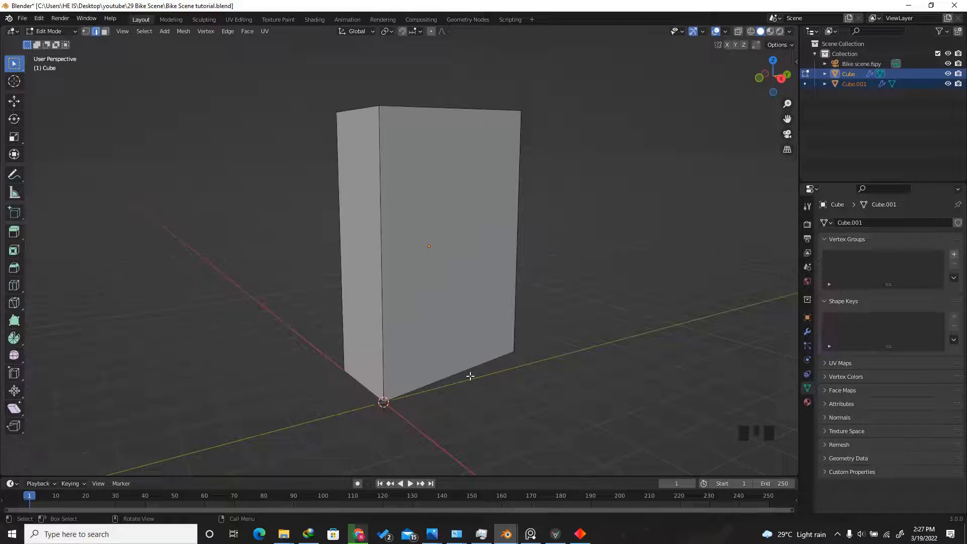
key(Tab)
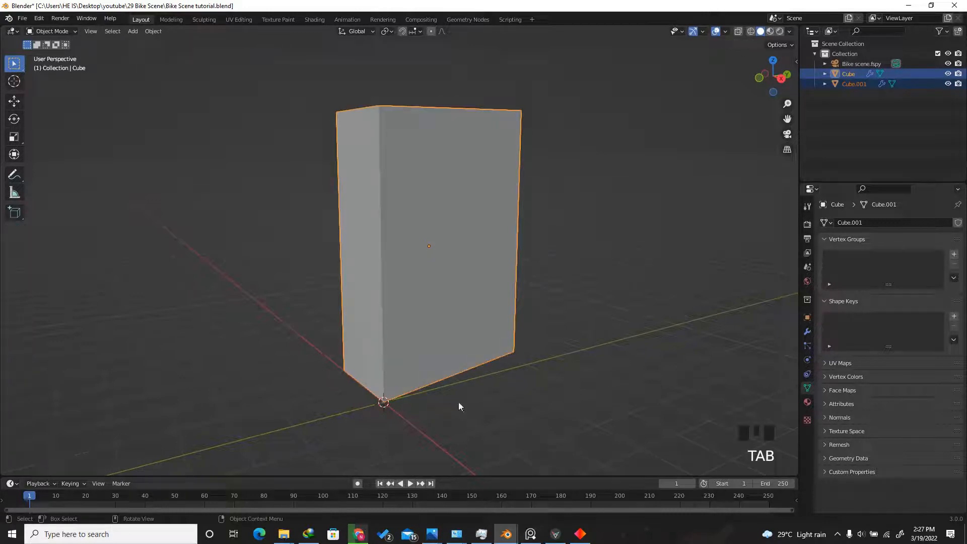
- Extrude the separated bottom edge 2 m along the global X axis to form a ground strip
click(453, 381)
scroll(453, 378, up, 5)
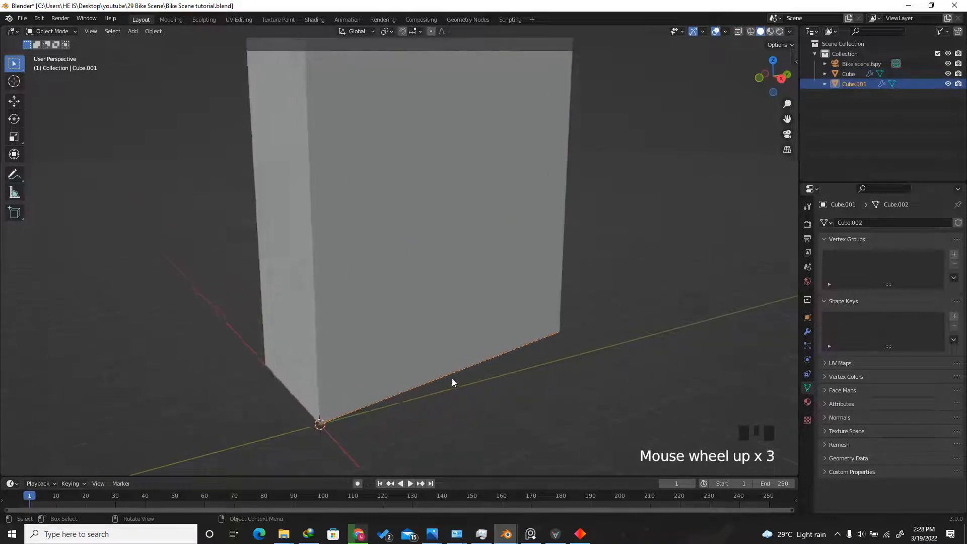
scroll(460, 364, down, 3)
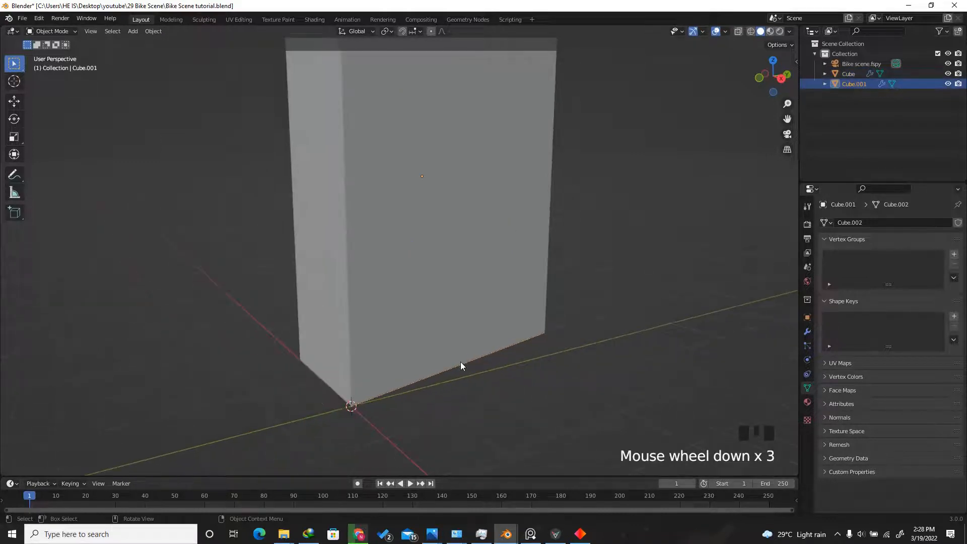
key(Tab)
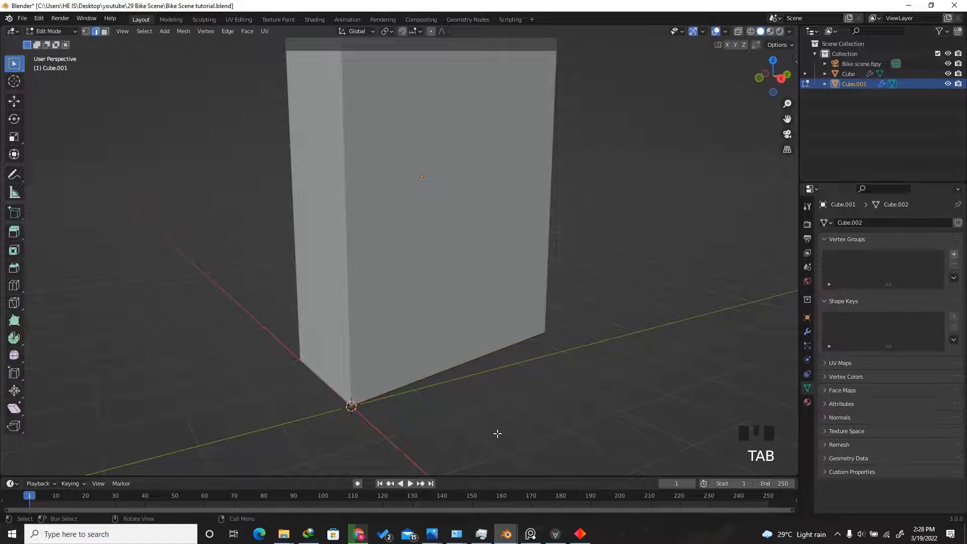
click(447, 372)
scroll(441, 363, down, 2)
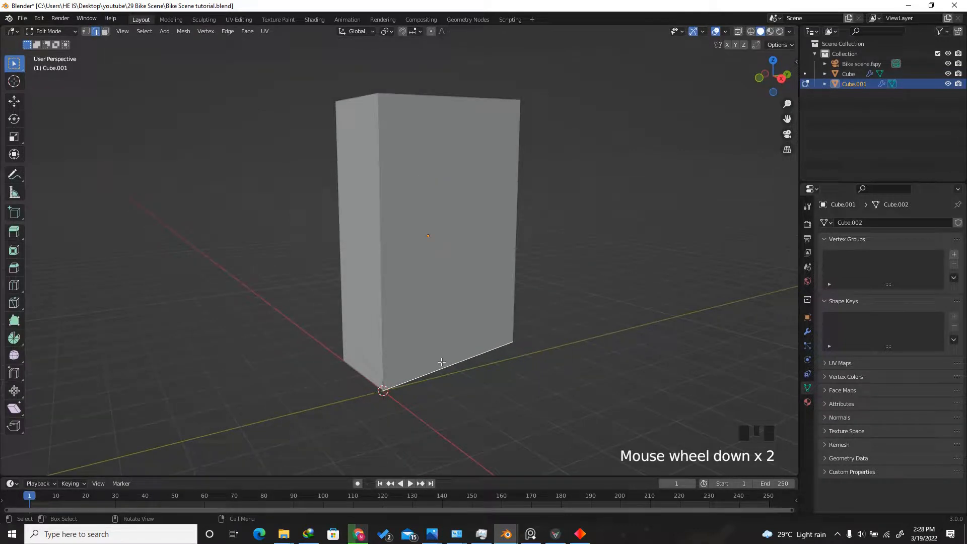
key(e)
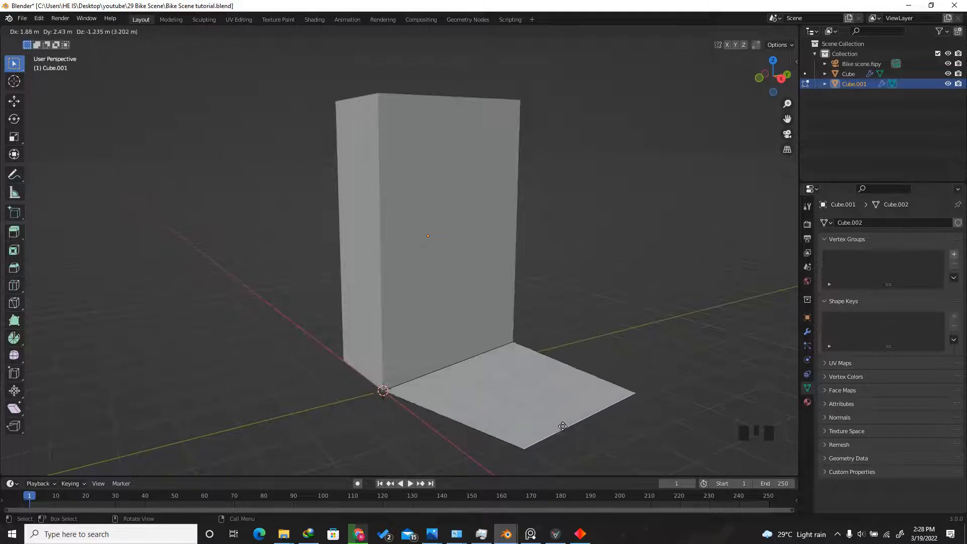
key(x)
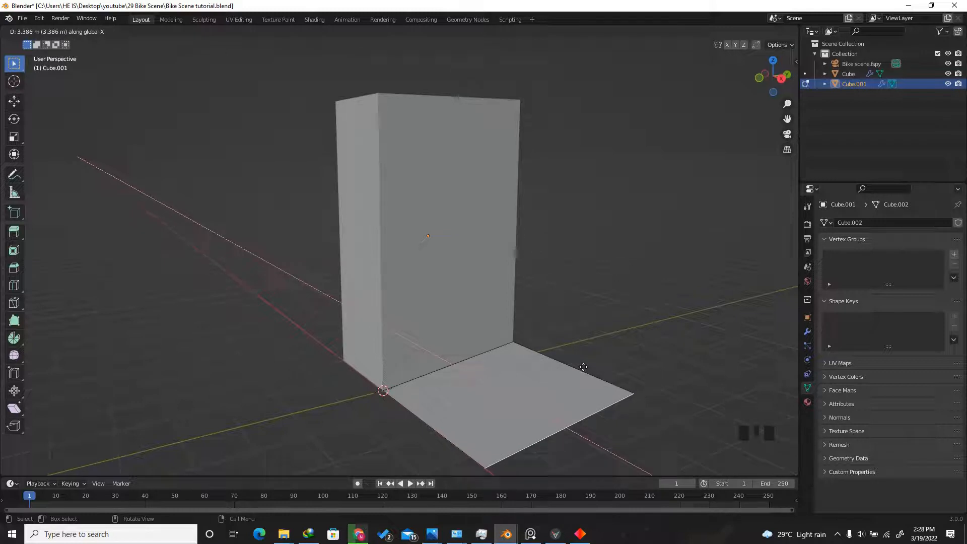
text(2)
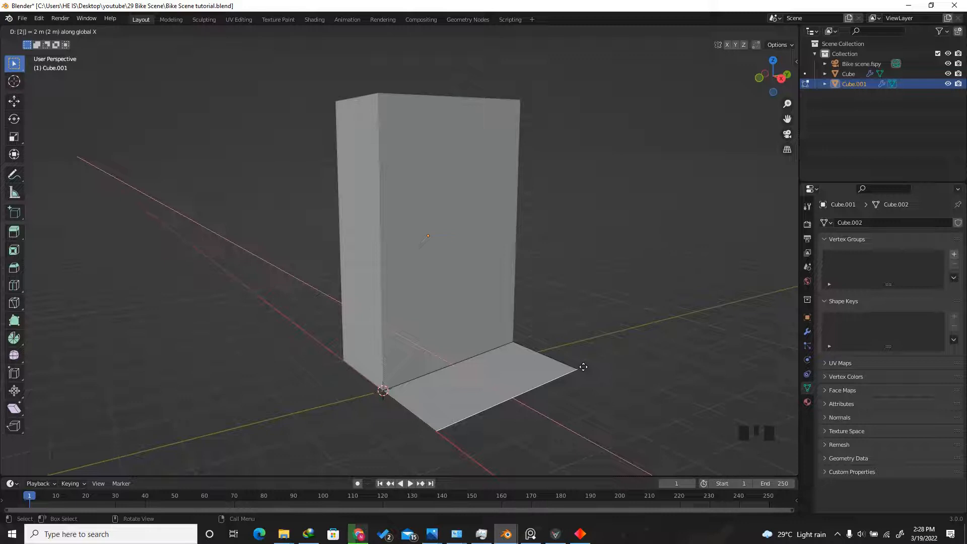
key(Return)
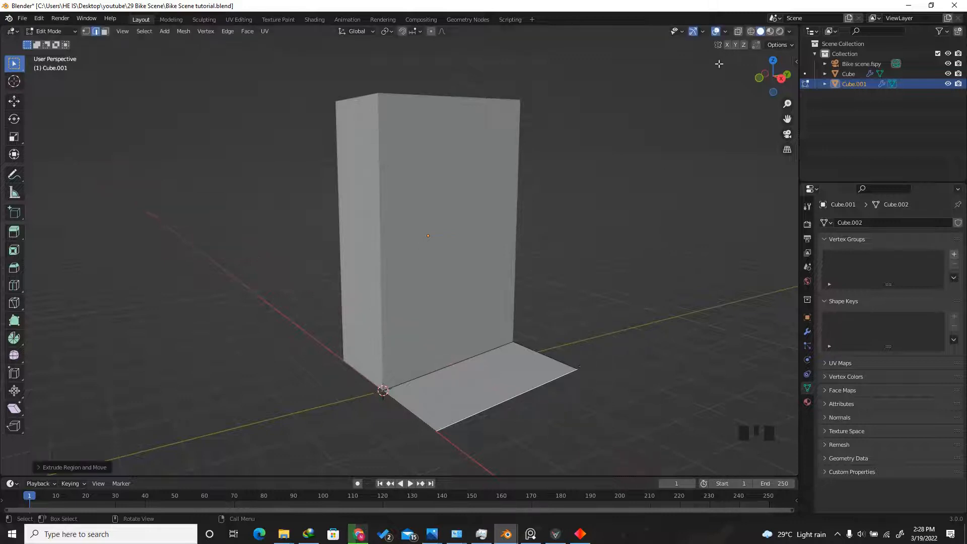
- In the camera view, move the strip's end edge farthest from the origin about 1.76 m outward, following the wall's base line
mouse_move(763, 81)
mouse_down()
mouse_move(751, 84)
mouse_move(776, 93)
mouse_move(751, 93)
mouse_move(755, 85)
mouse_up()
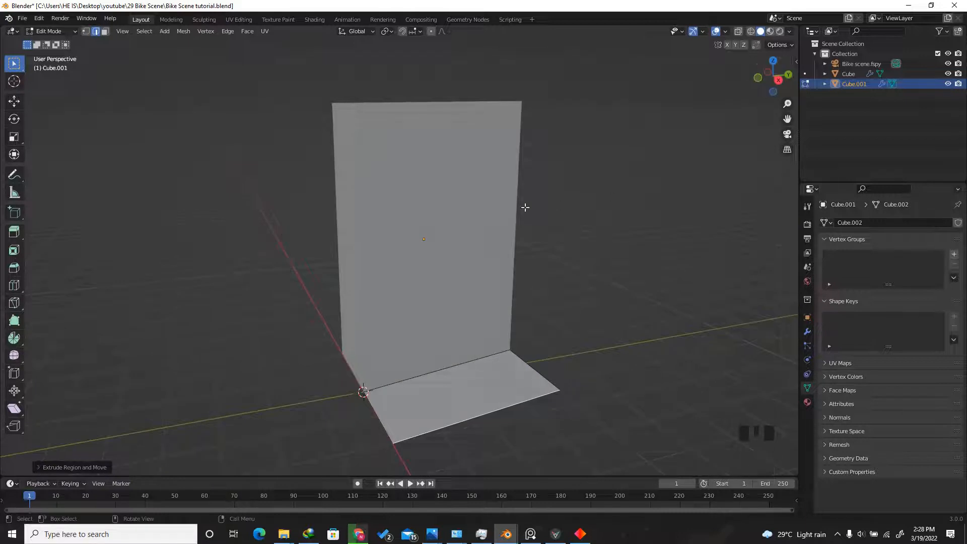
key(KP_0)
scroll(543, 376, up, 3)
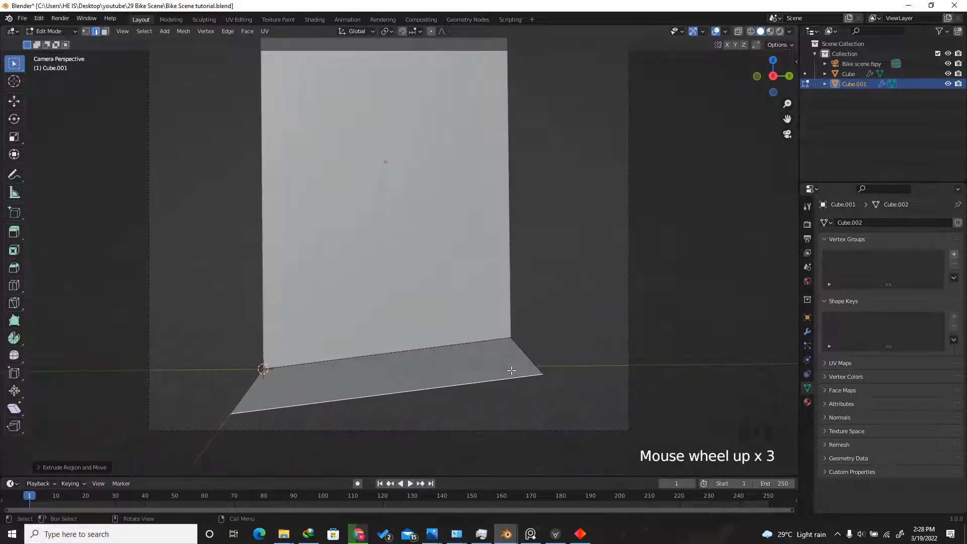
click(521, 354)
key(g)
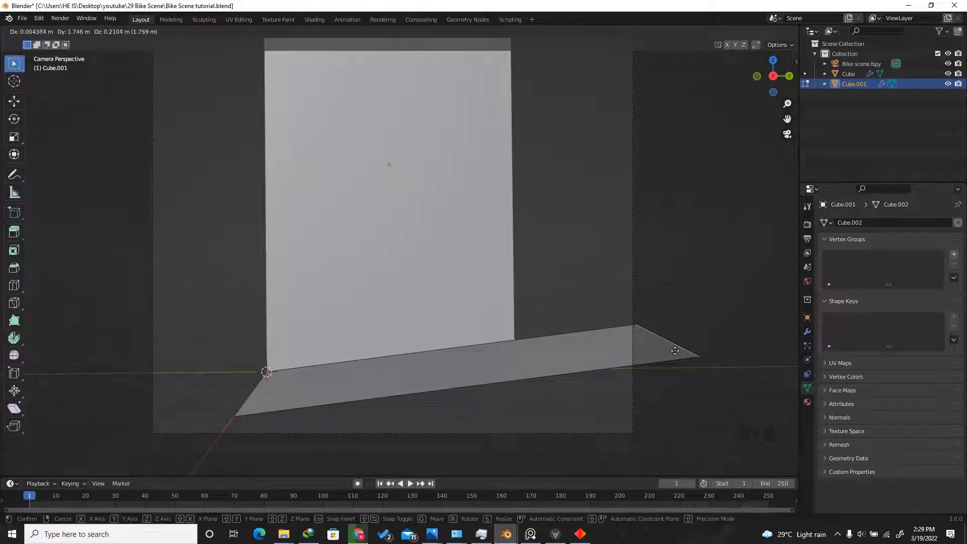
click(675, 351)
- Extrude the strip's end edge at the origin about 1.54 m in the negative global Y direction
scroll(699, 332, down, 1)
scroll(282, 394, up, 2)
click(348, 375)
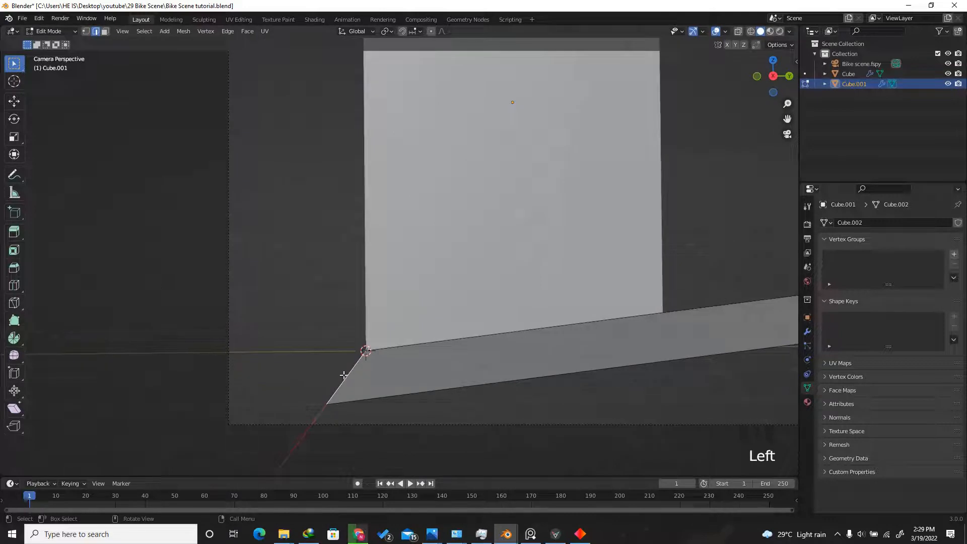
key(e)
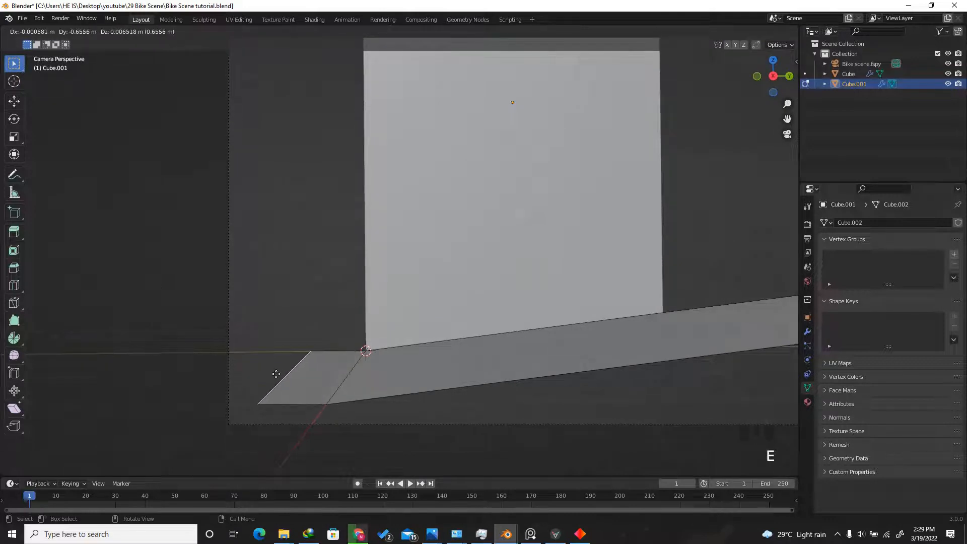
key(y)
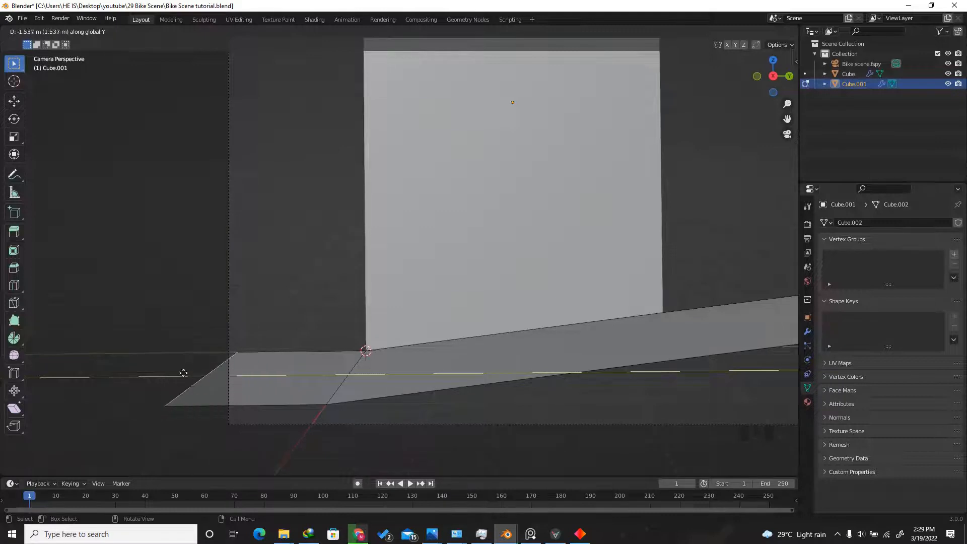
- Duplicate the two outer front edges of the ground strip in place and separate them into their own object
scroll(296, 394, down, 2)
click(296, 395)
shift+click(325, 399)
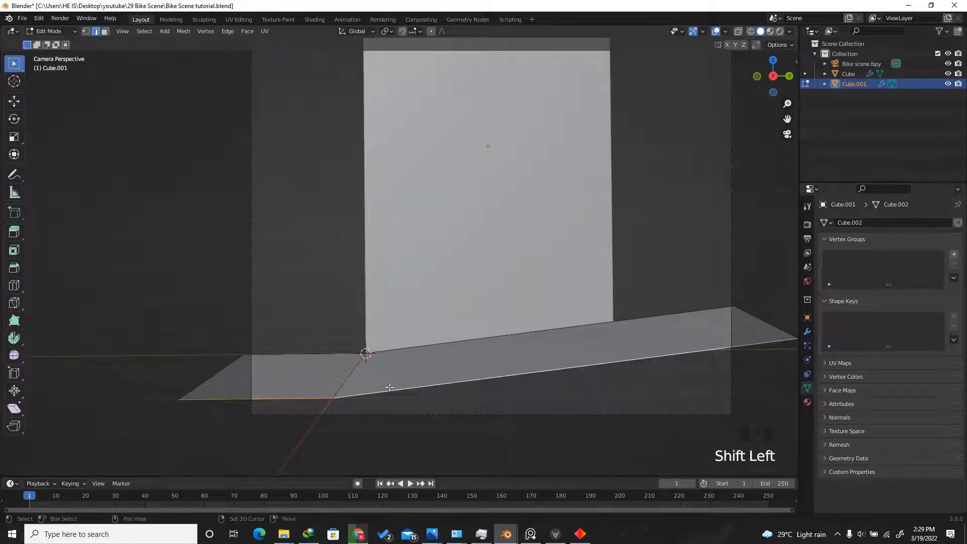
scroll(342, 383, down, 3)
scroll(347, 378, up, 2)
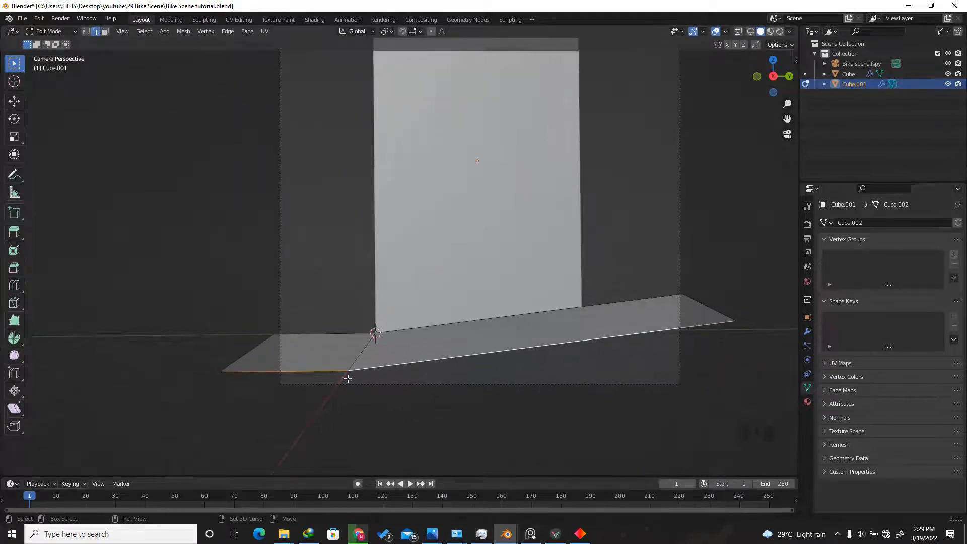
key(shift+d)
right_click(322, 399)
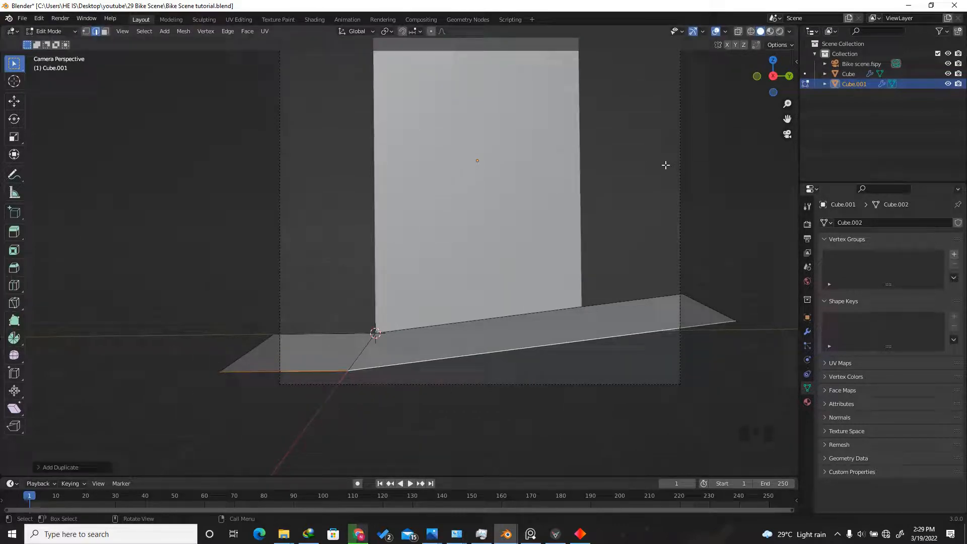
key(p)
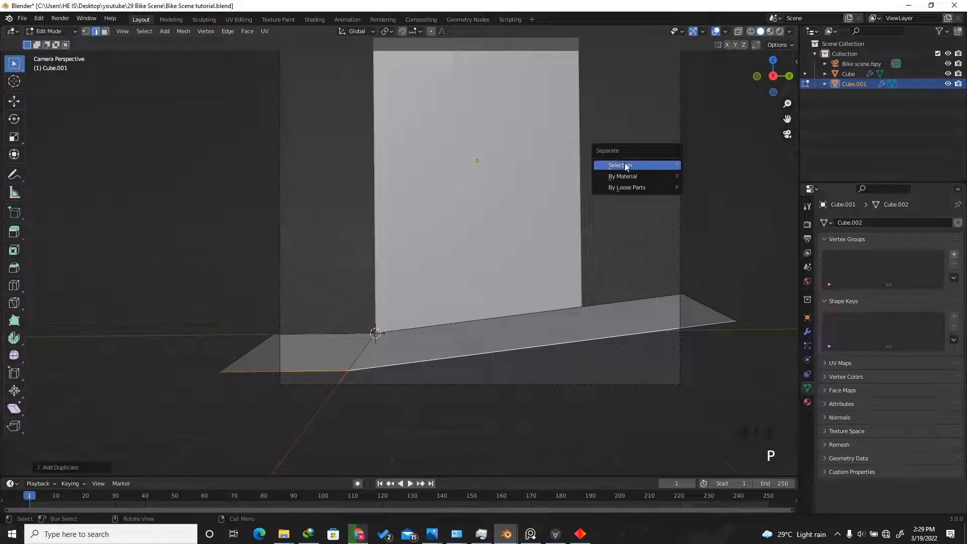
click(623, 164)
drag(774, 75, 755, 83)
scroll(691, 141, down, 2)
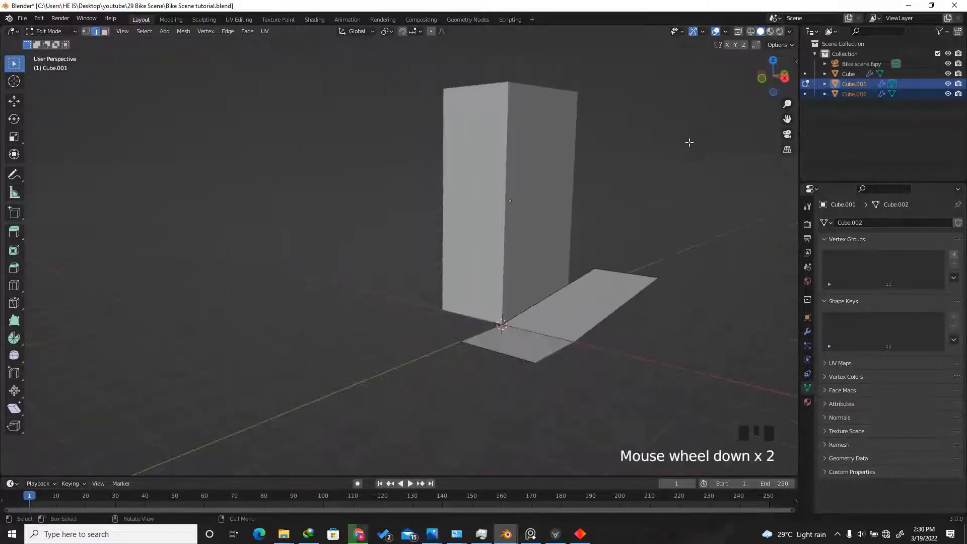
key(Tab)
- Extrude all the separated front edges about 0.034 m upward along the global Z axis to form the curb's inner face
scroll(575, 354, up, 3)
click(552, 334)
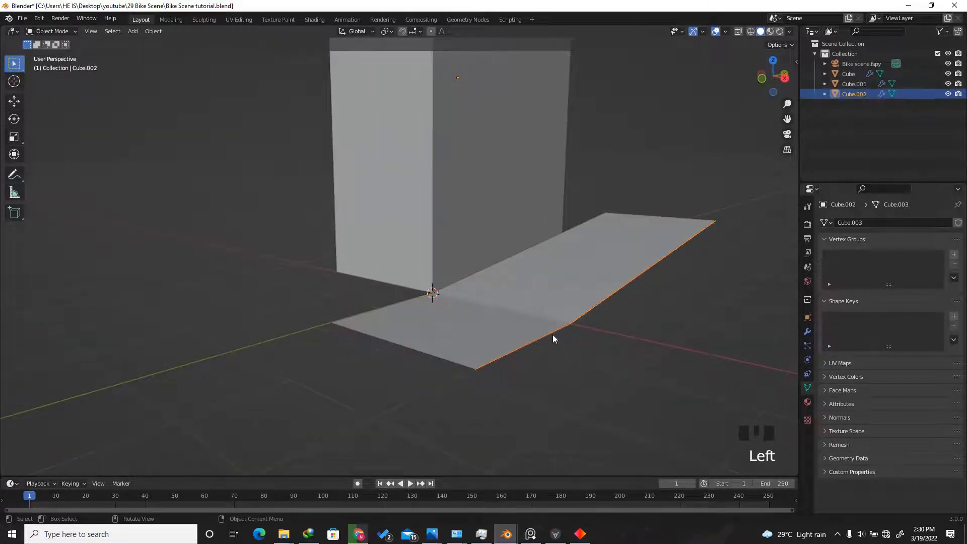
key(Tab)
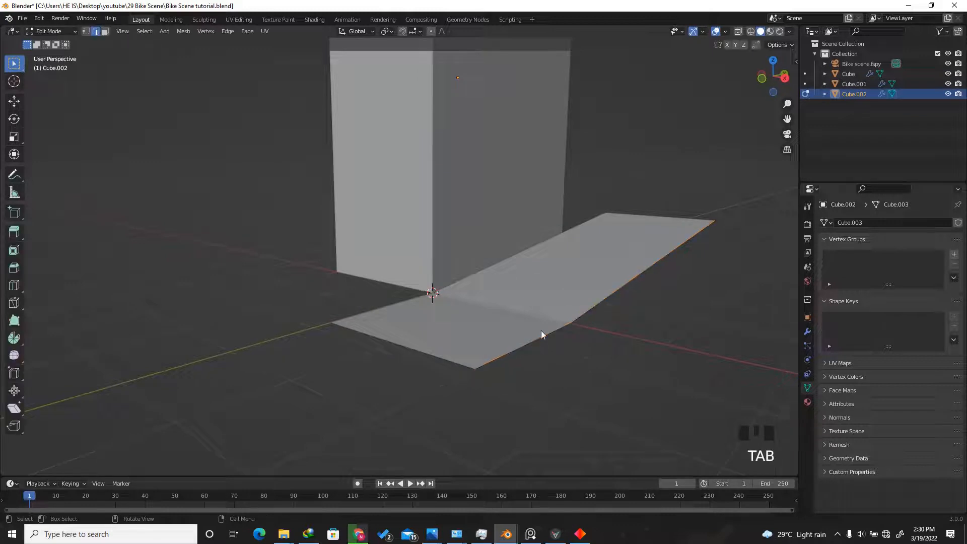
click(730, 118)
key(a)
scroll(517, 359, up, 1)
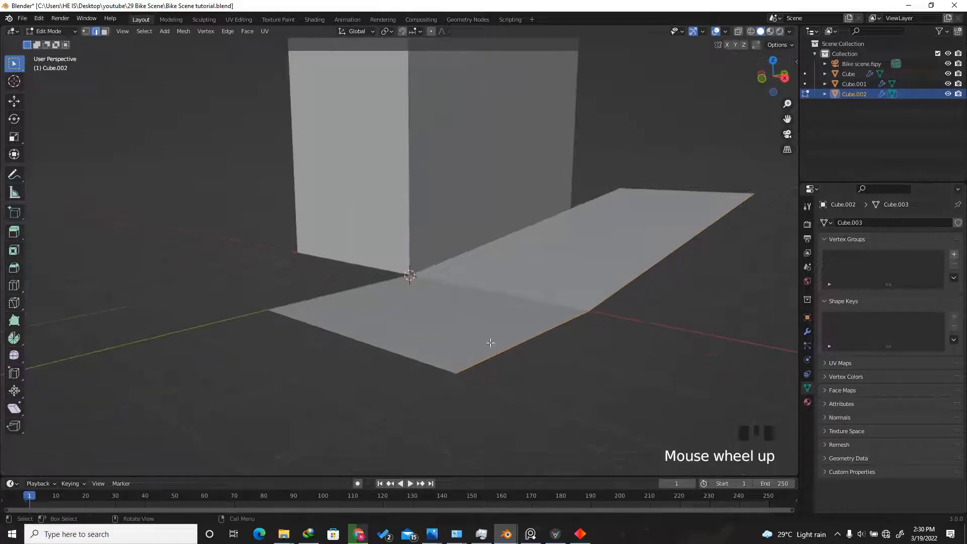
scroll(490, 343, up, 2)
key(e)
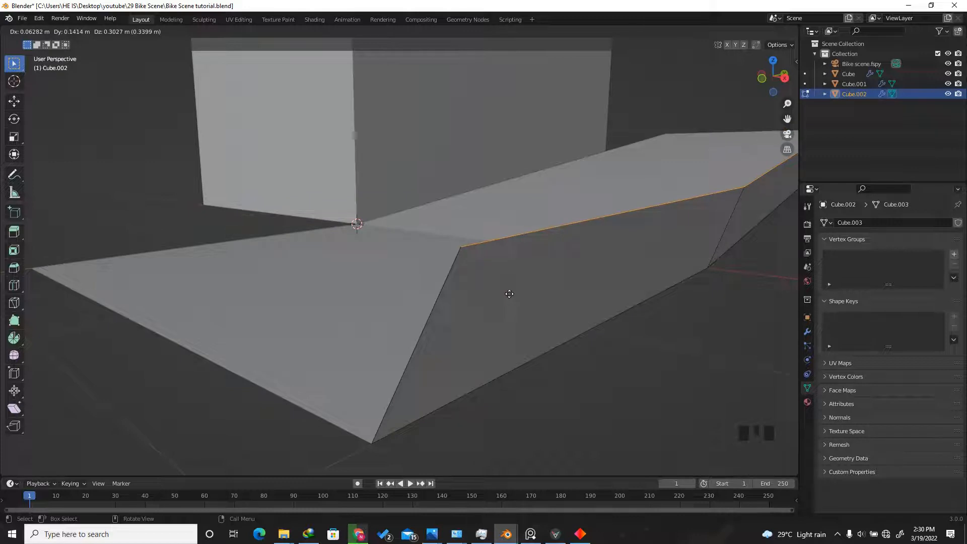
key(z)
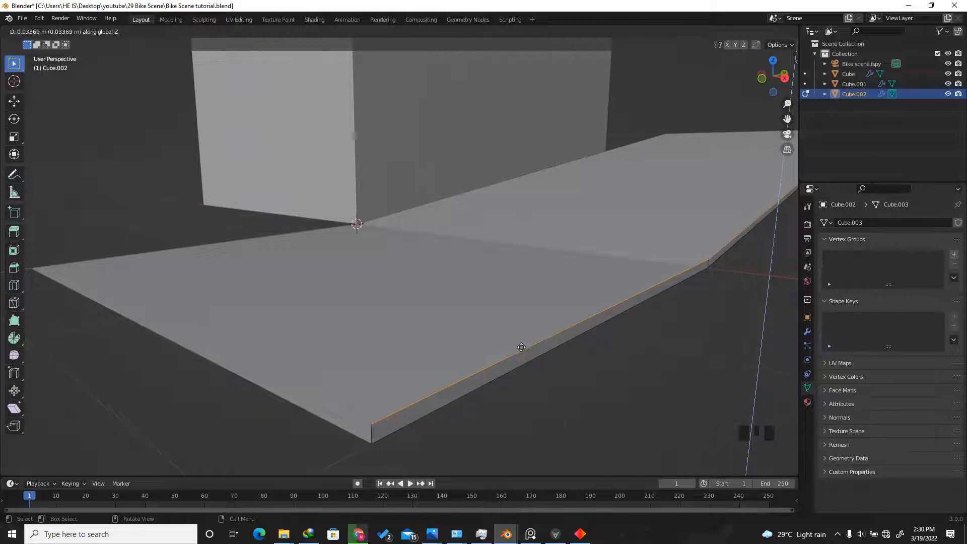
click(519, 347)
- In the front view, extrude the raised edges 0.13 m along the global X axis to form the curb's top
scroll(502, 310, down, 2)
click(764, 81)
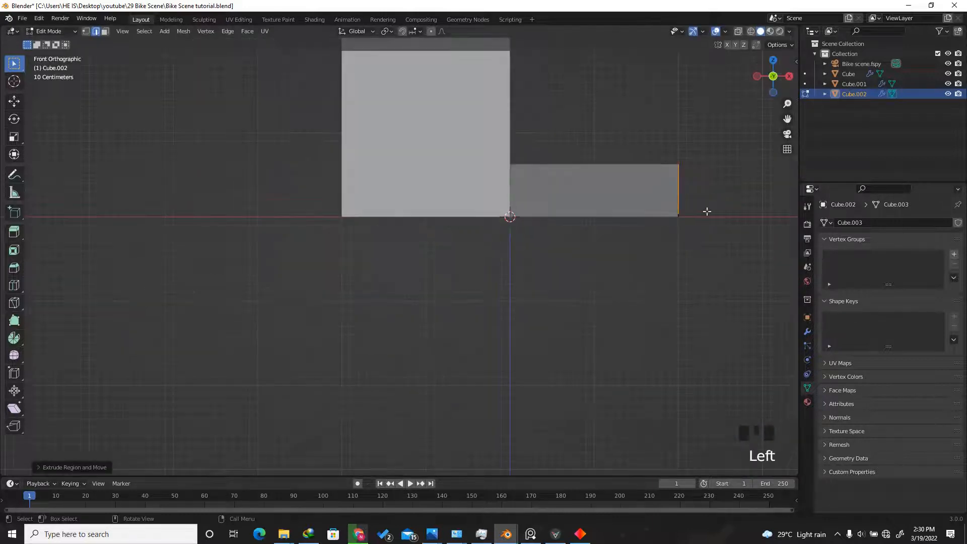
scroll(639, 212, up, 11)
key(e)
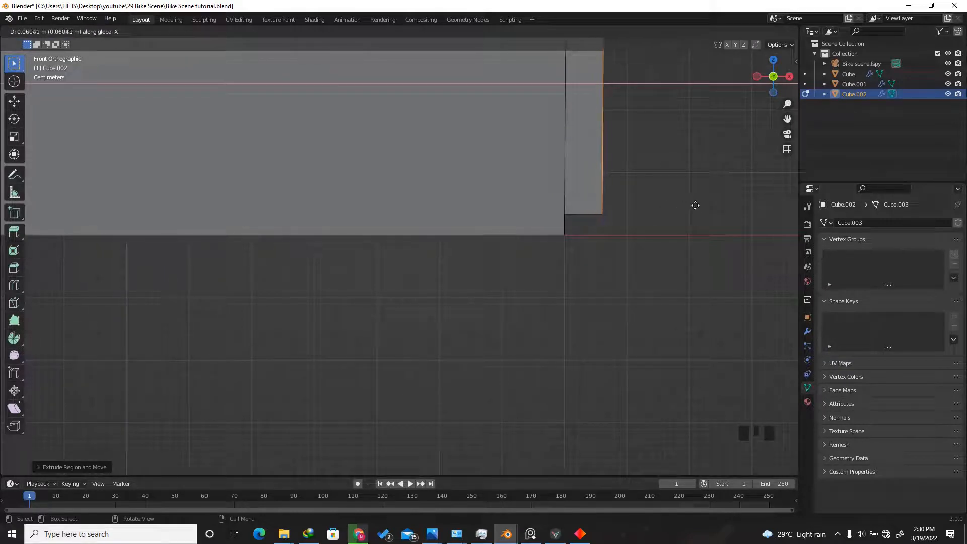
text(.1)
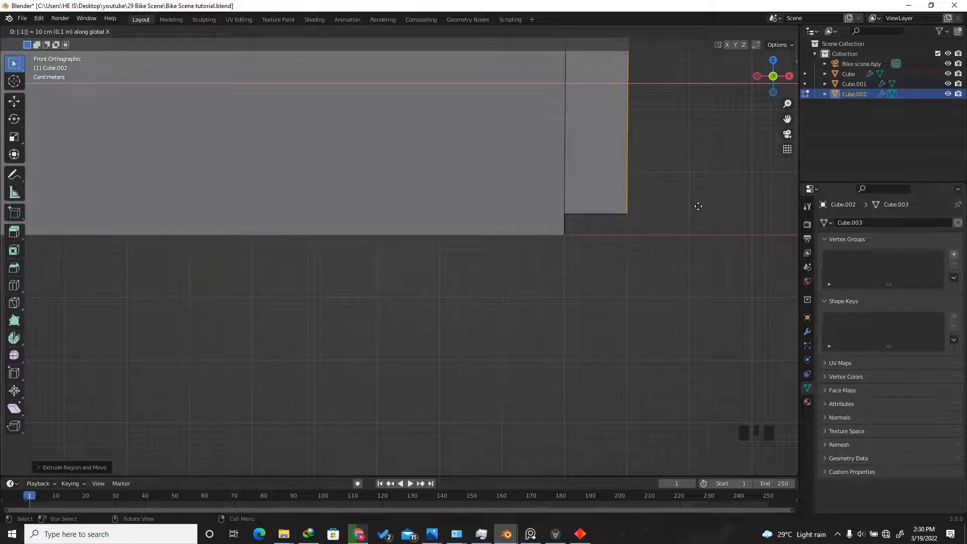
text(3)
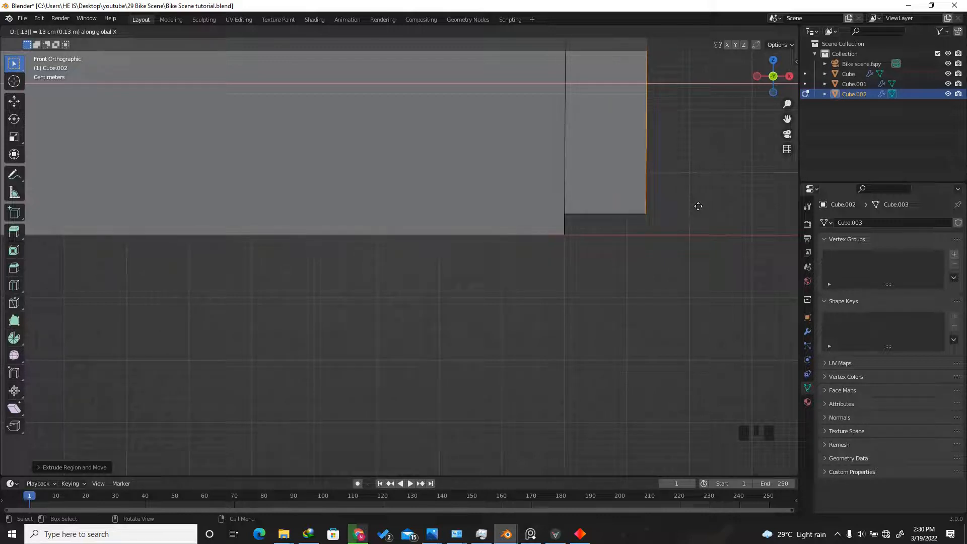
key(Return)
- Extrude the curb top's outer edges about 0.089 m downward along the global Z axis
scroll(516, 243, down, 3)
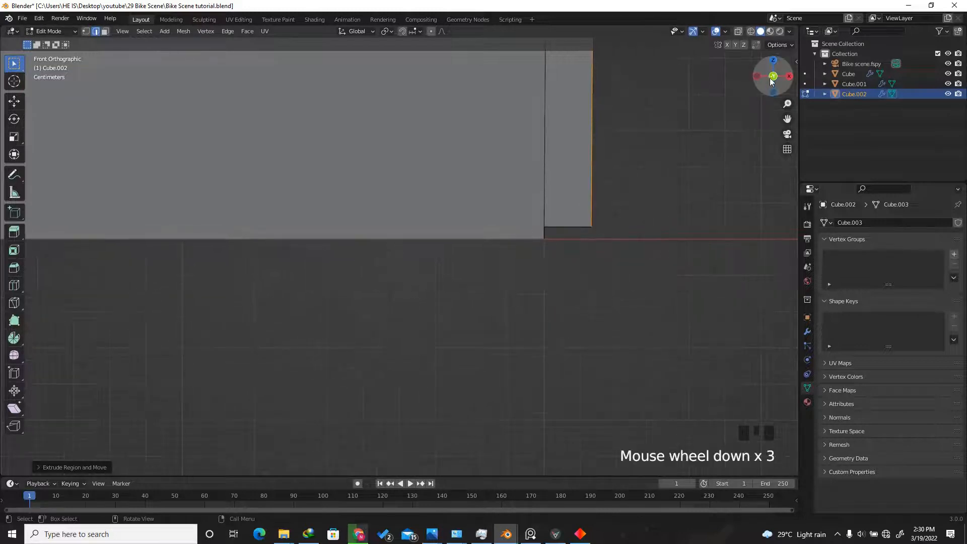
drag(771, 82, 322, 251)
scroll(322, 251, down, 7)
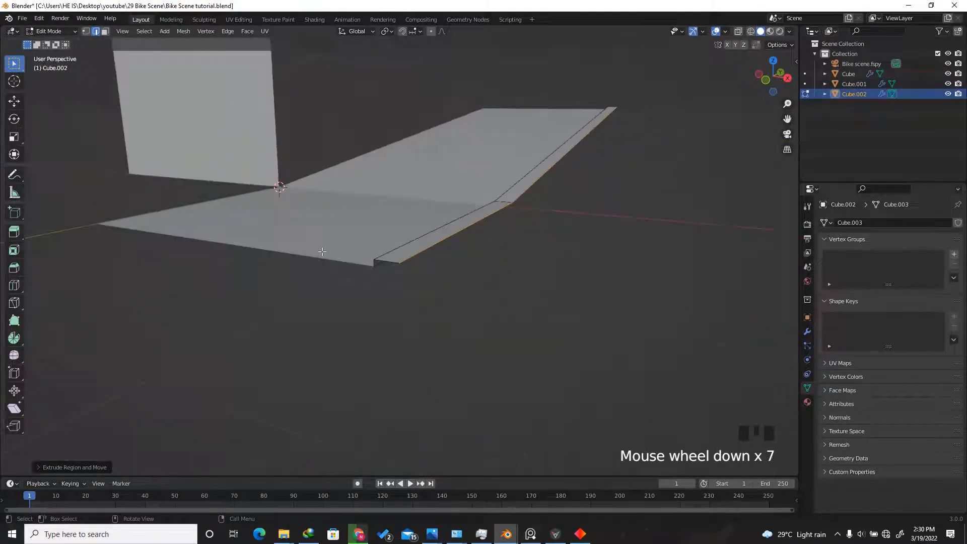
scroll(307, 268, up, 2)
key(e)
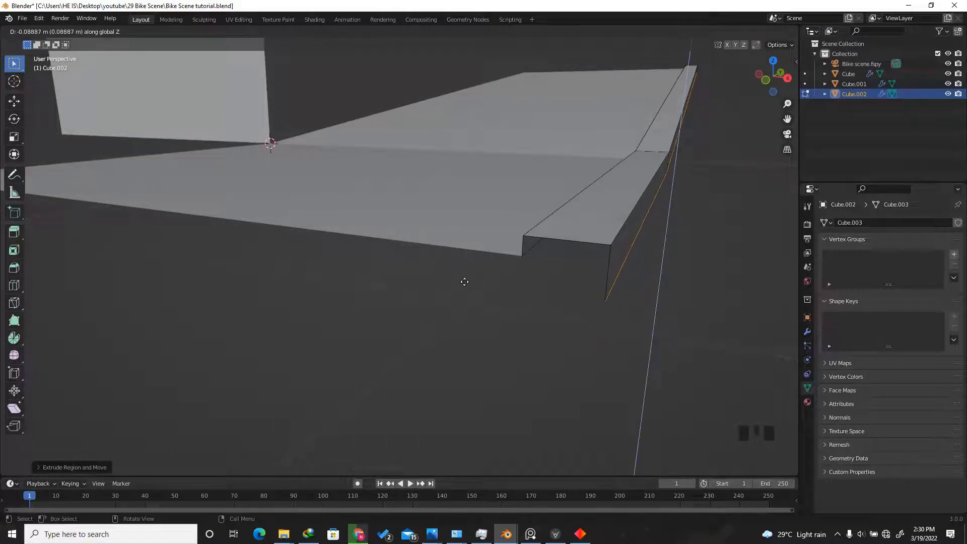
click(464, 282)
- Extrude the curb's lower outer edges outward along the global X axis to form the road surface
scroll(461, 274, down, 5)
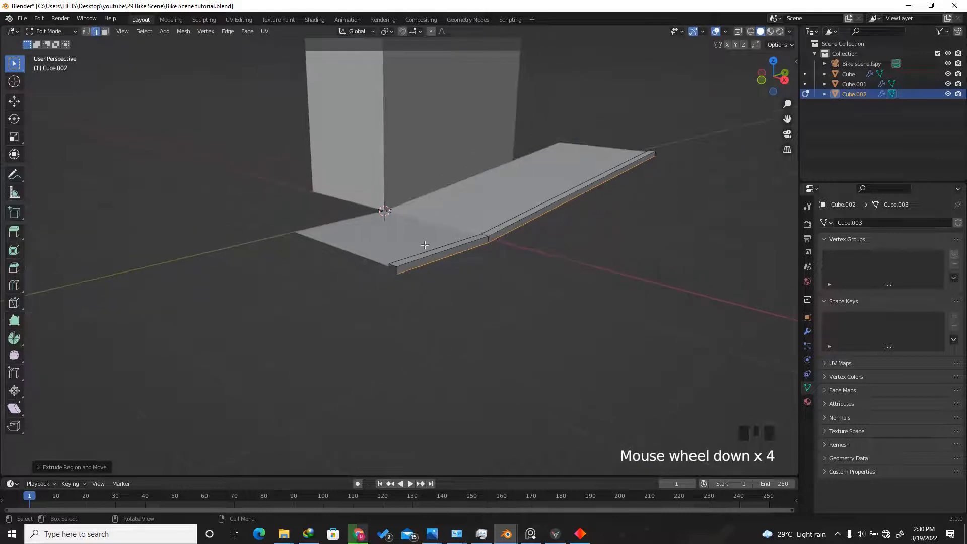
key(e)
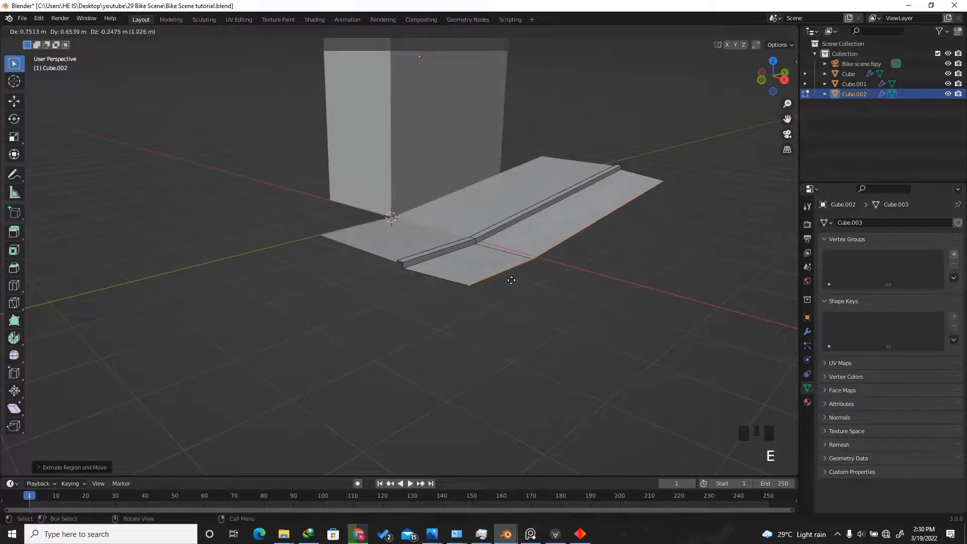
key(x)
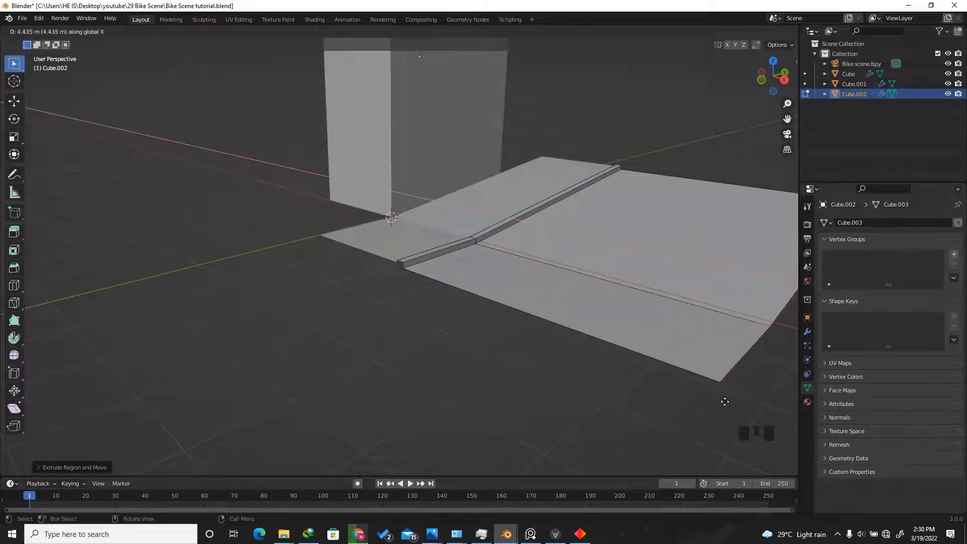
click(661, 374)
scroll(554, 327, down, 2)
- In the camera view, move the road's outer edges back toward the curb along the global X axis, keeping them below the camera frame
key(KP_0)
scroll(503, 306, down, 3)
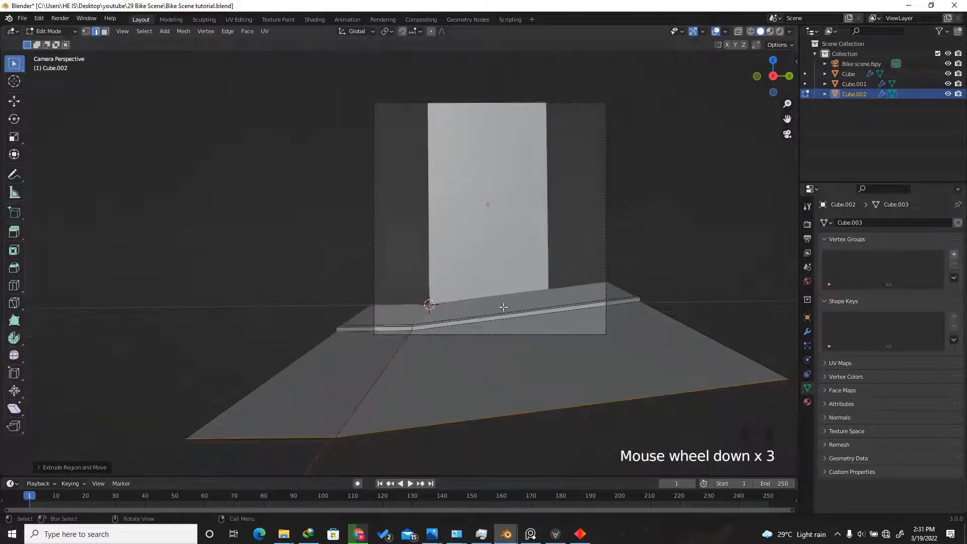
scroll(517, 356, up, 2)
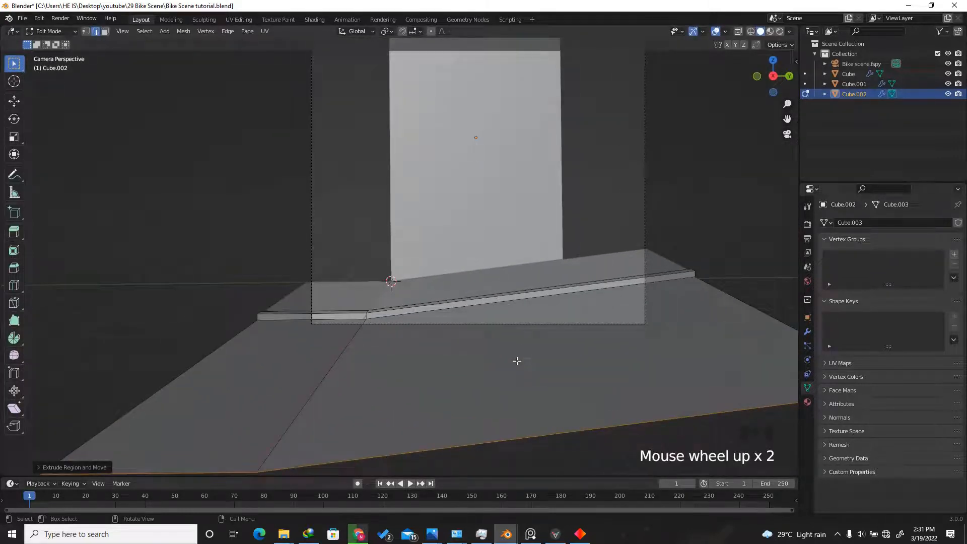
key(g)
key(x)
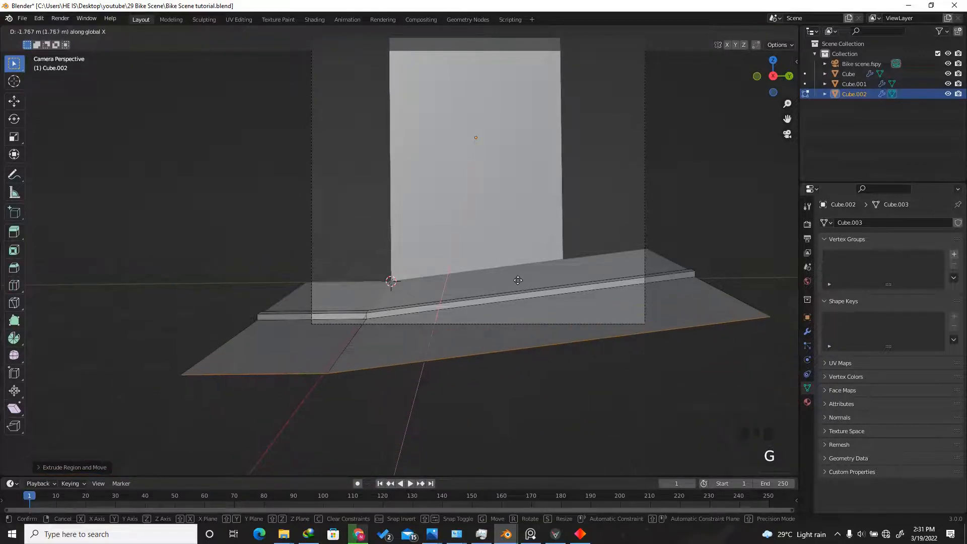
click(525, 297)
- Separate the two road faces from the curb into their own object and return to Object Mode
drag(778, 79, 321, 114)
click(105, 31)
scroll(502, 271, down, 3)
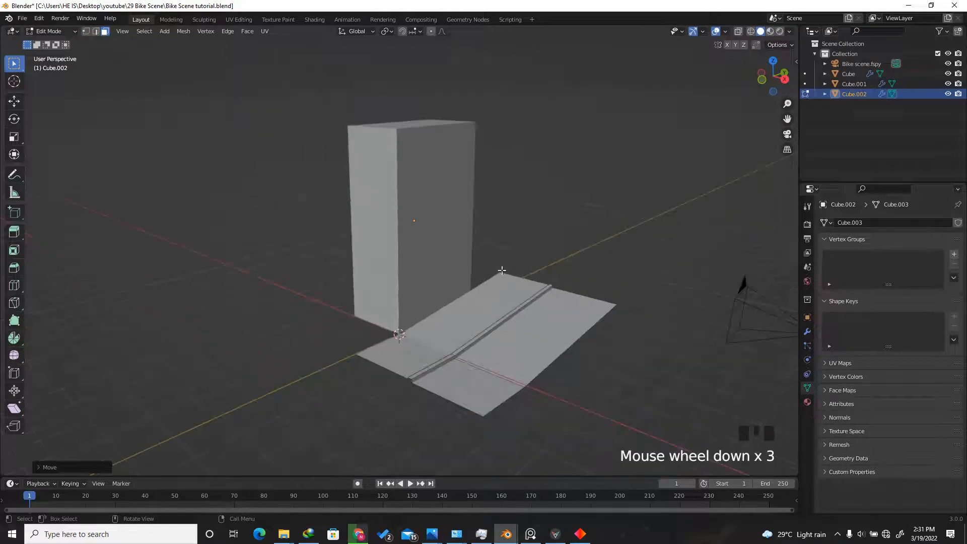
click(514, 331)
scroll(514, 330, up, 2)
shift+click(454, 366)
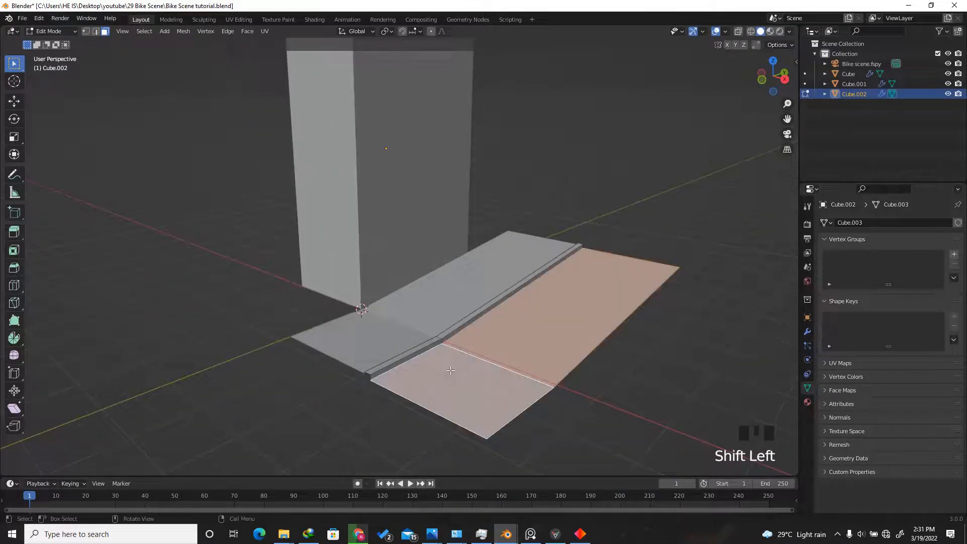
key(p)
click(415, 371)
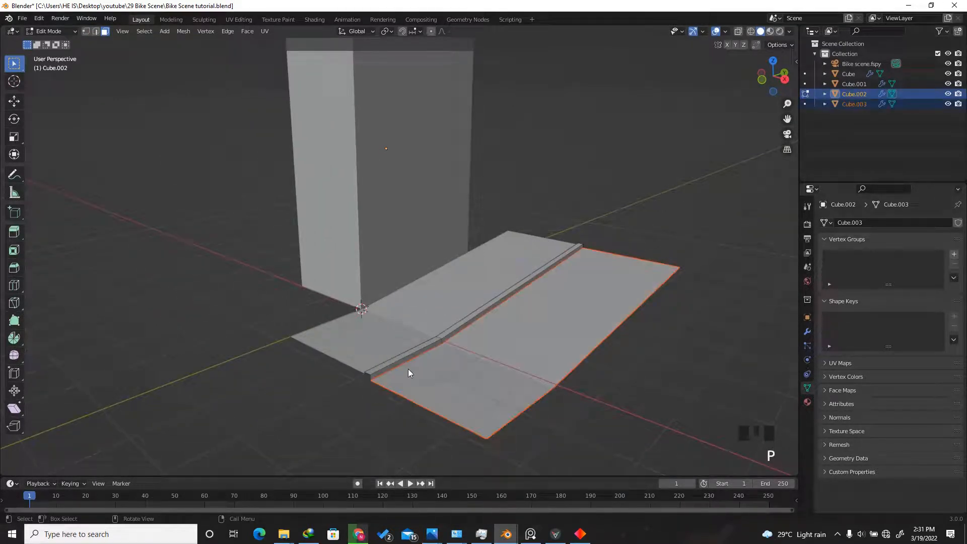
key(Tab)
key(Tab)
key(Tab)
click(491, 341)
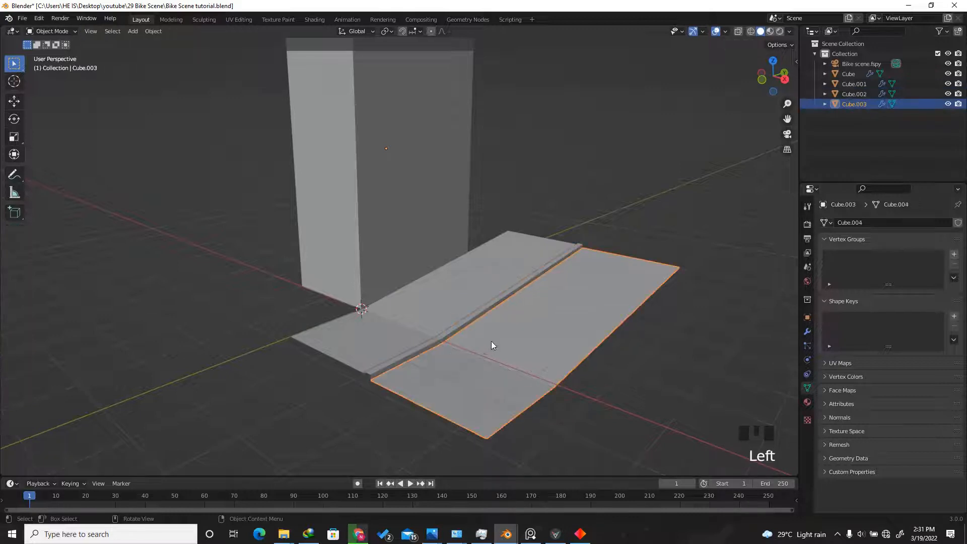
click(496, 302)
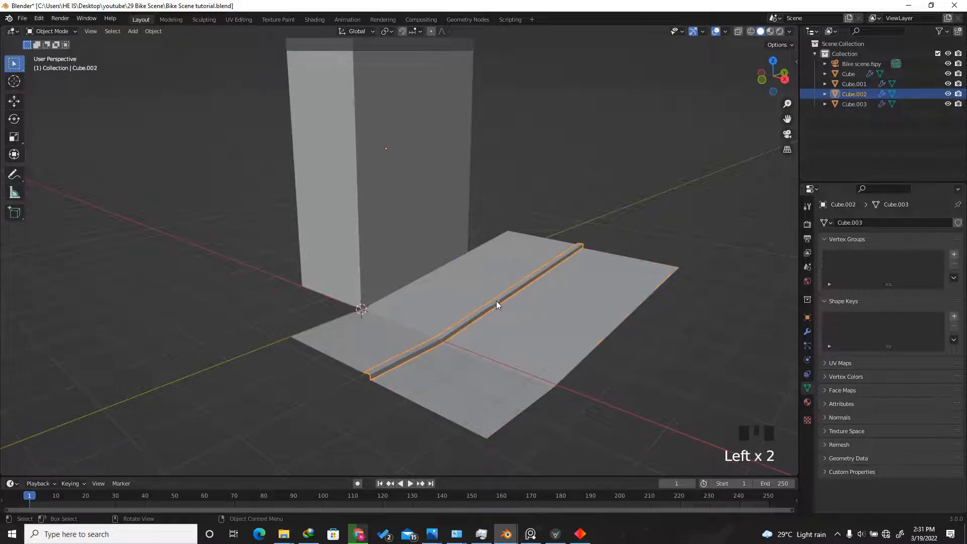
- In the camera view, add a horizontal loop cut to the building block and slide it down to the wall's lower part
click(458, 290)
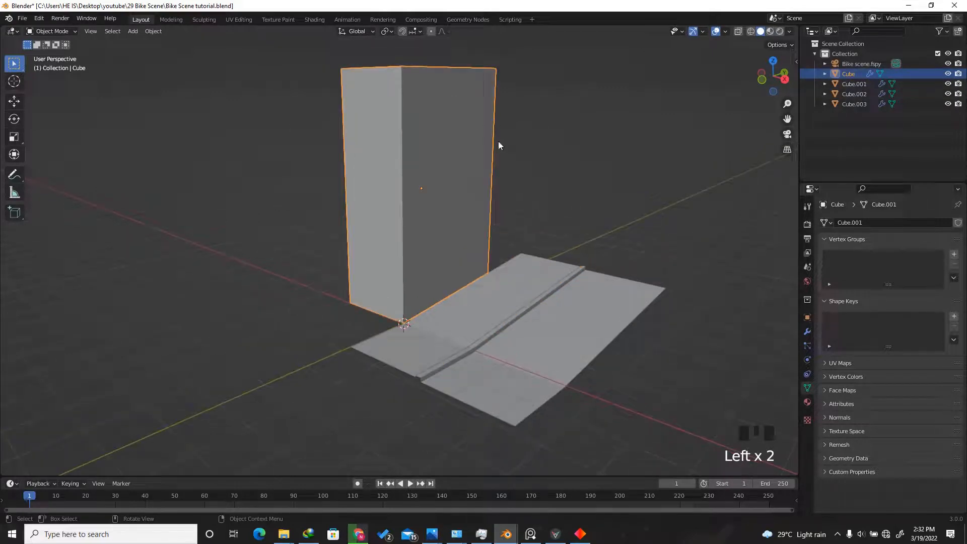
key(Tab)
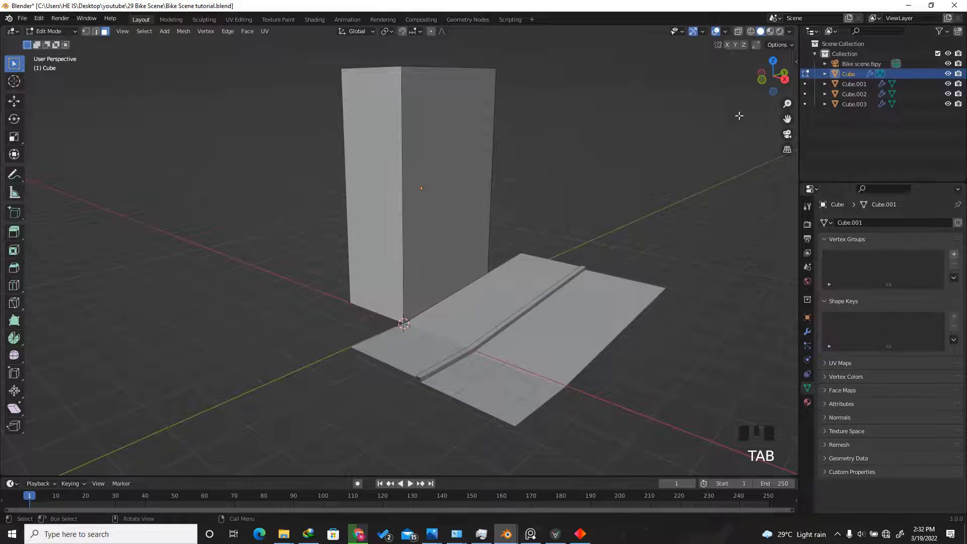
key(KP_0)
scroll(577, 309, up, 3)
scroll(520, 310, down, 3)
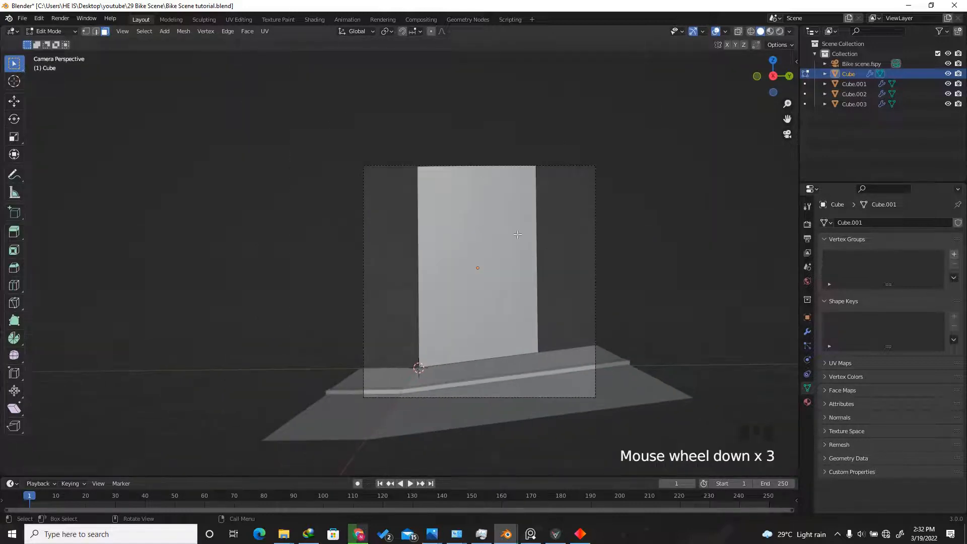
scroll(494, 327, up, 2)
key(ctrl+r)
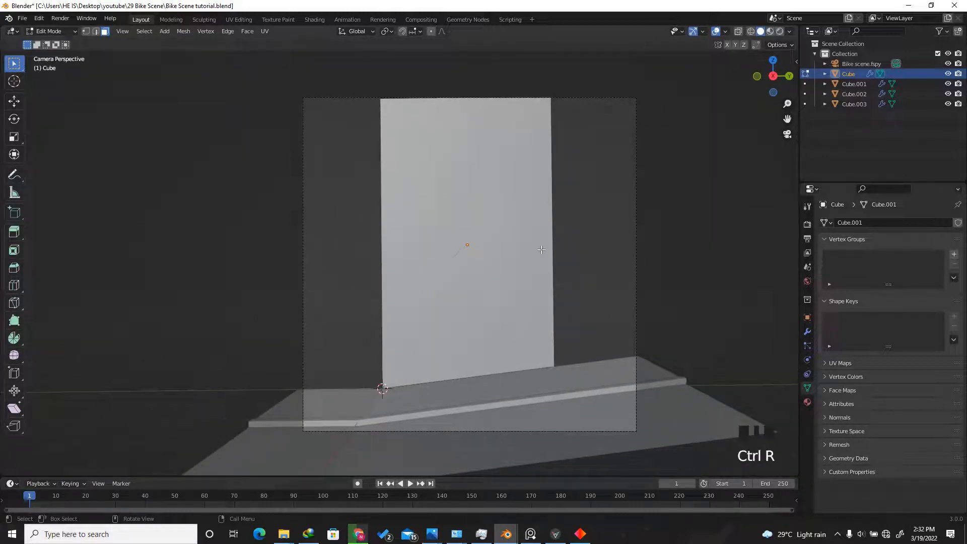
key(ctrl+r)
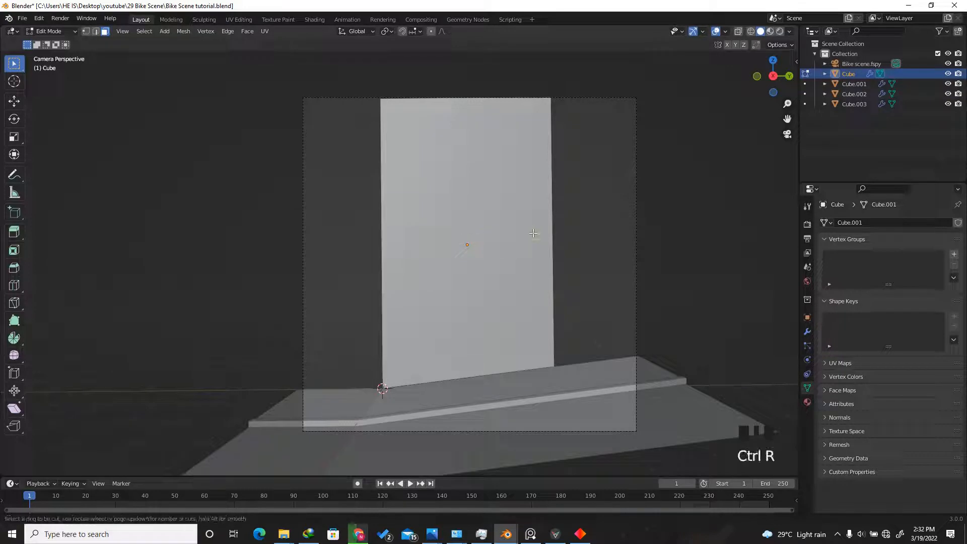
click(541, 234)
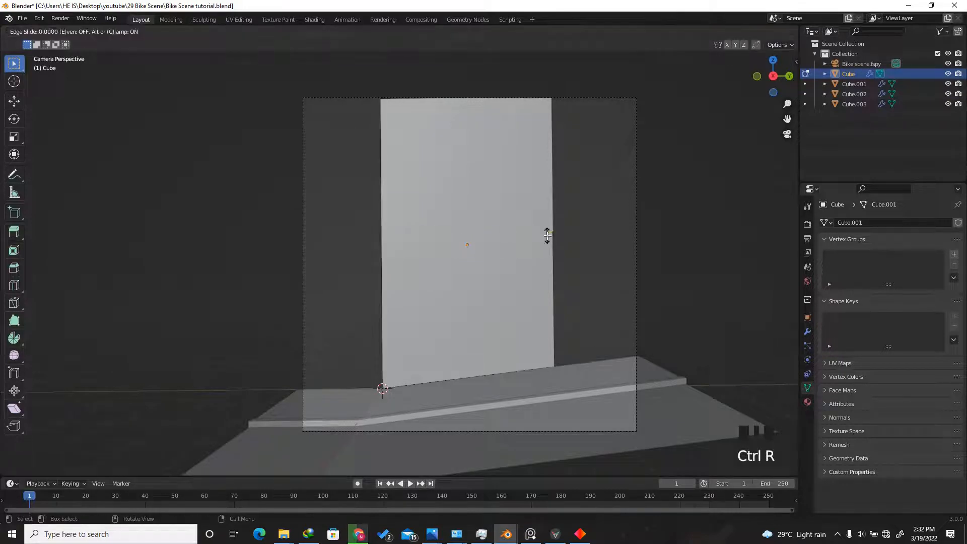
click(540, 324)
- Flatten the new edge loop along the global Z axis so it runs level around the block
scroll(436, 330, up, 2)
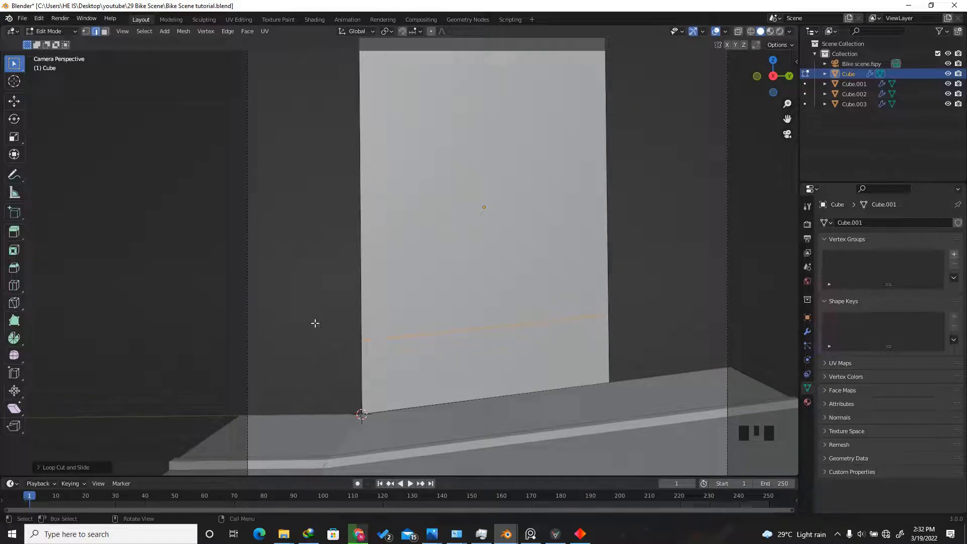
key(s)
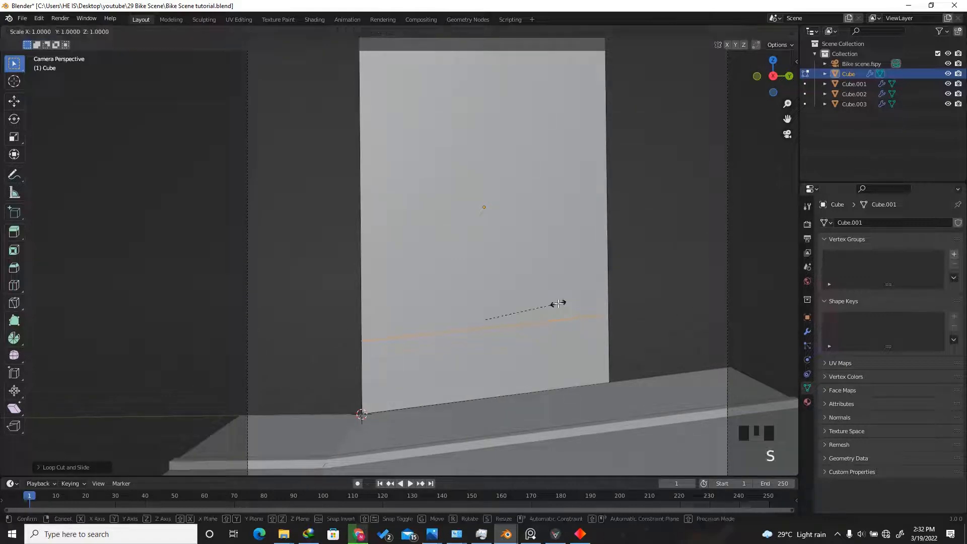
key(z)
click(558, 304)
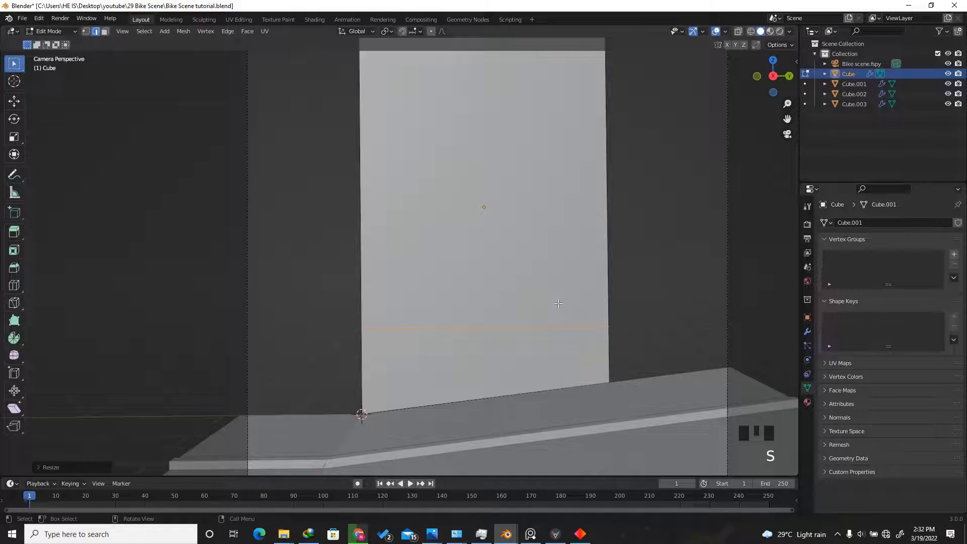
- Move the building block's horizontal edge loop down along the global Z axis to just above the sidewalk
scroll(558, 303, down, 2)
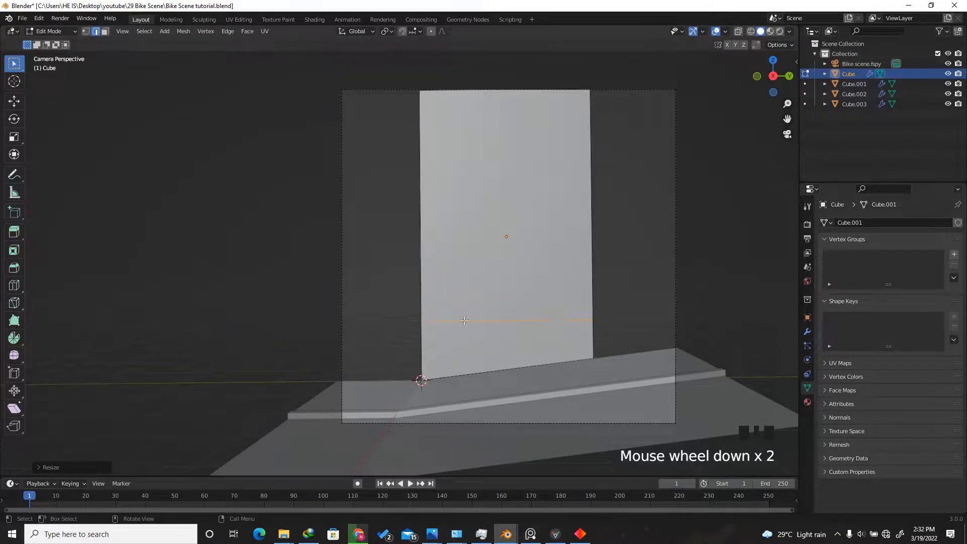
scroll(536, 329, up, 1)
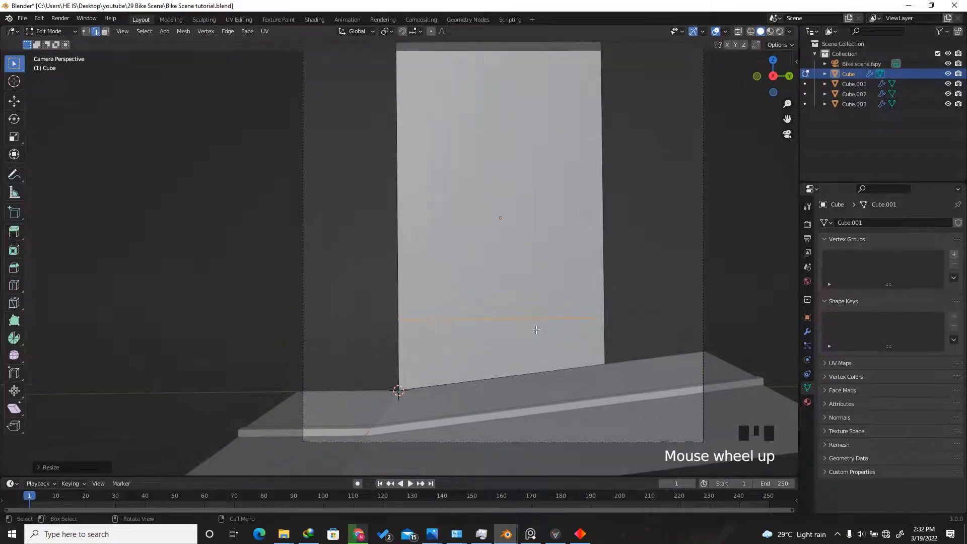
key(g)
key(z)
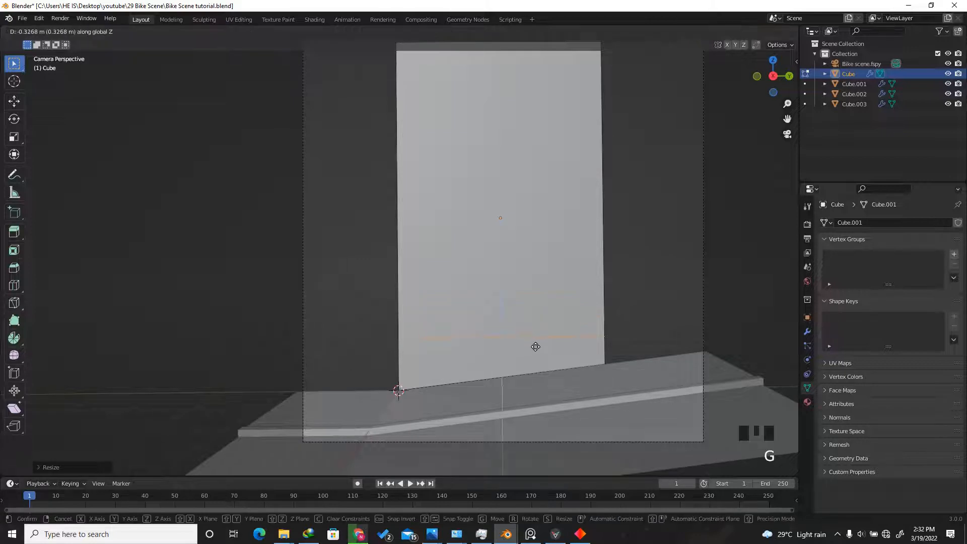
click(539, 377)
scroll(539, 377, down, 1)
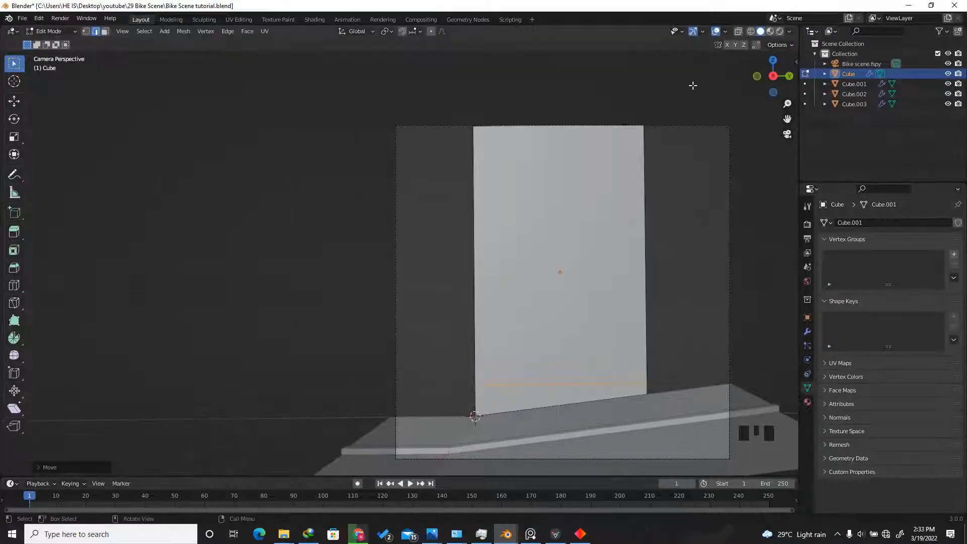
- Add three evenly spaced vertical loop cuts to the building block, leaving them unslid
key(ctrl+r)
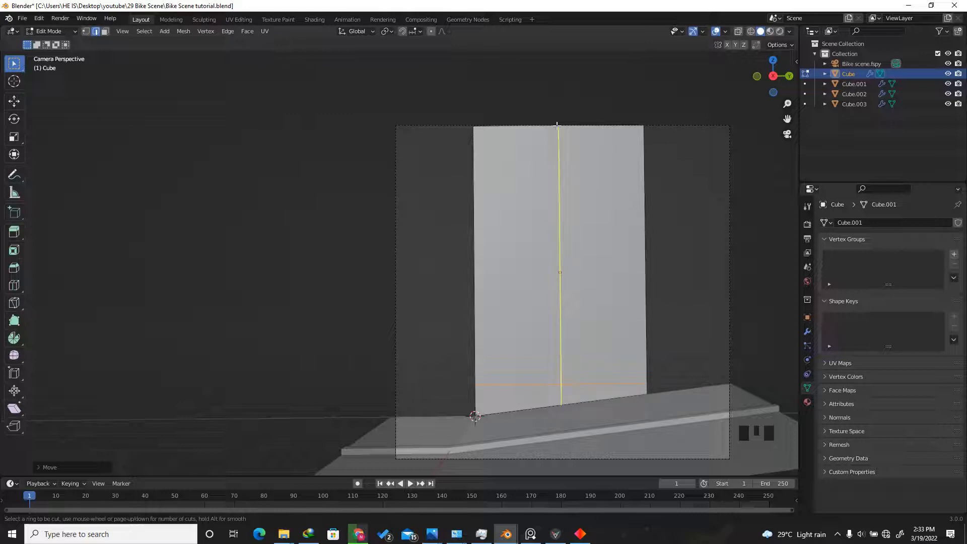
scroll(557, 125, up, 2)
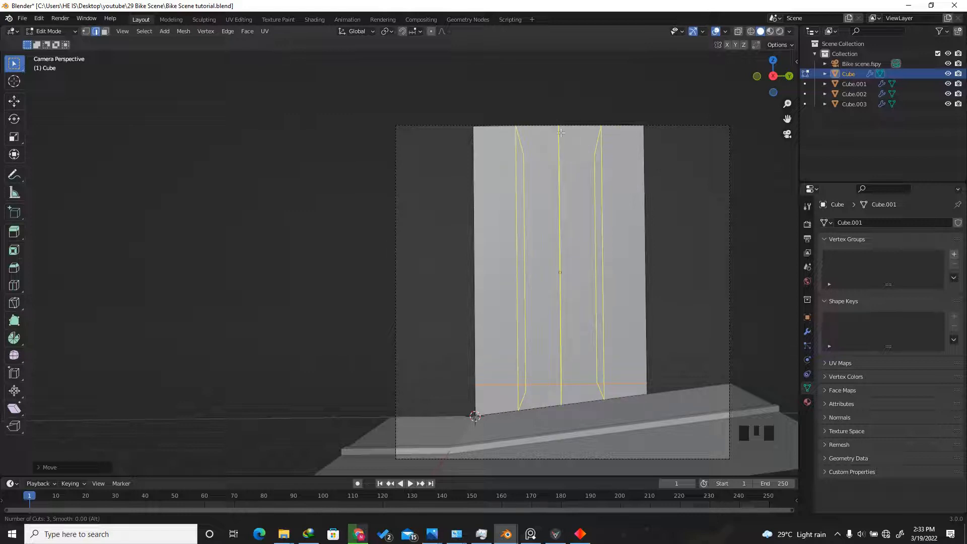
click(561, 133)
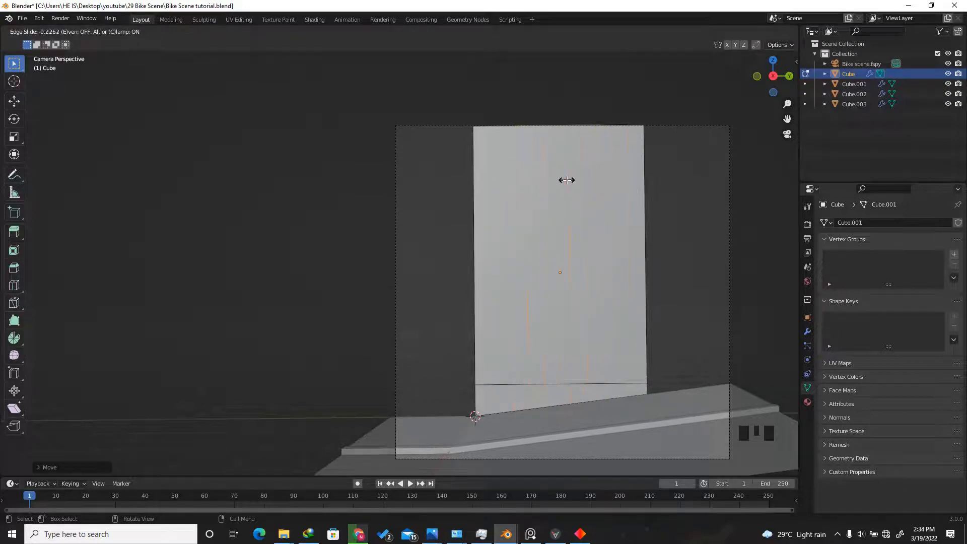
right_click(563, 202)
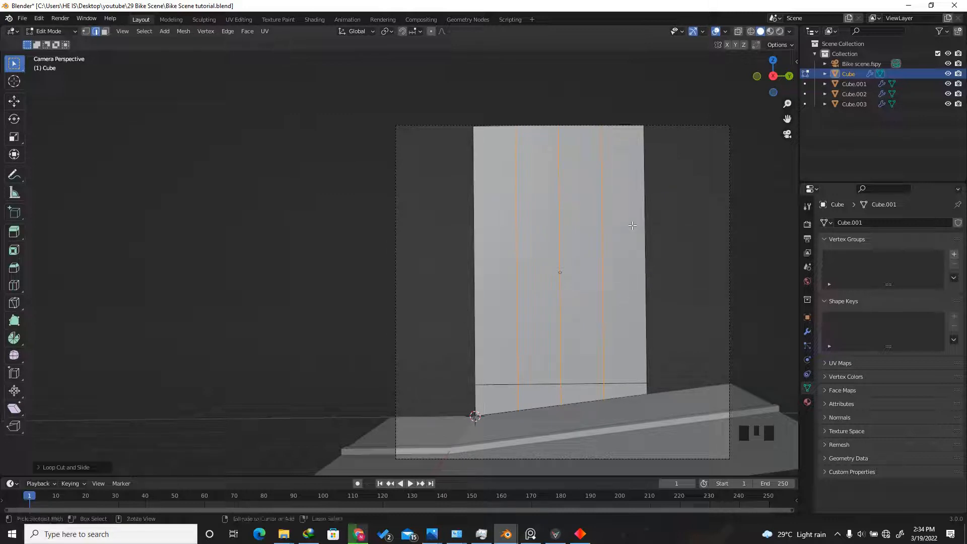
- Add three horizontal loop cuts above the base line of the building block and slide them down the wall
key(ctrl+r)
scroll(642, 261, up, 2)
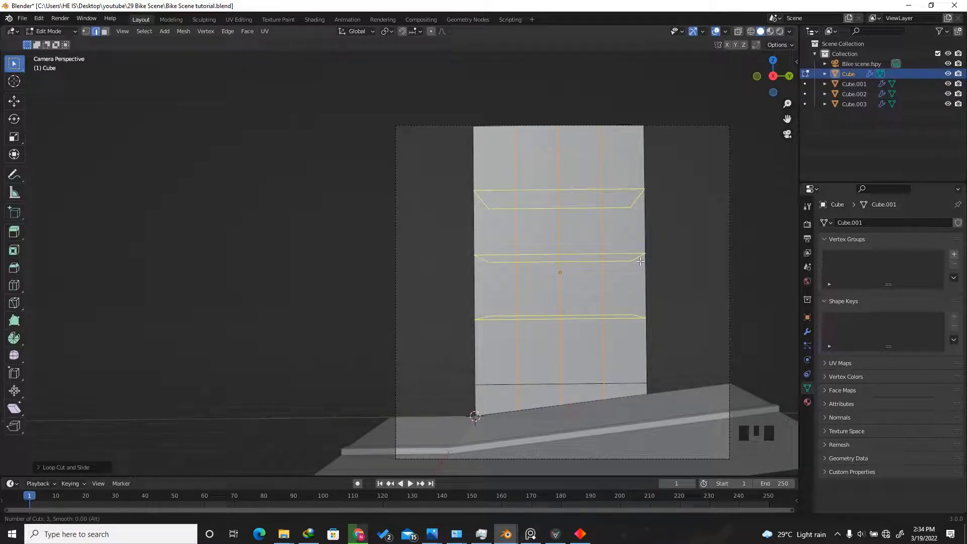
click(640, 260)
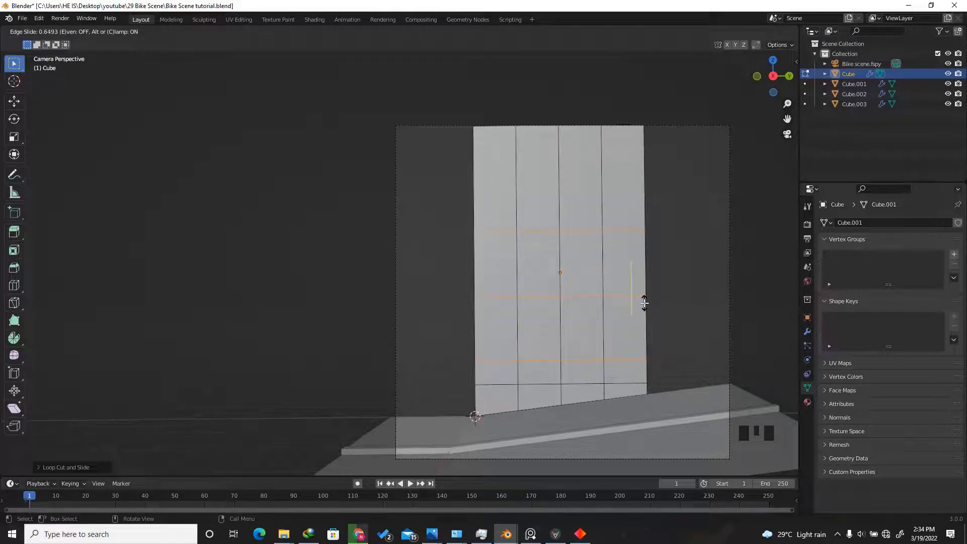
click(644, 303)
- Select the four central faces of the front wall and separate them into their own object
click(104, 32)
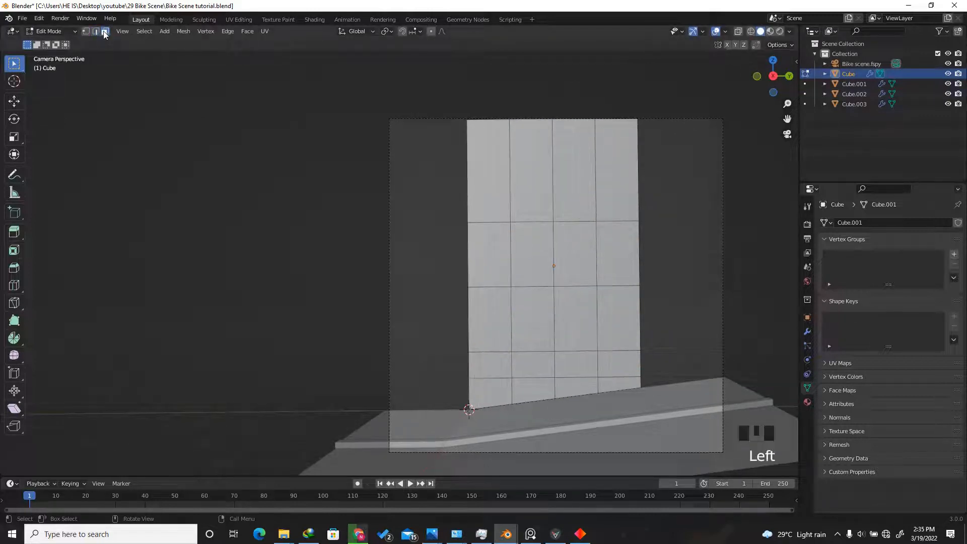
click(533, 264)
shift+click(575, 256)
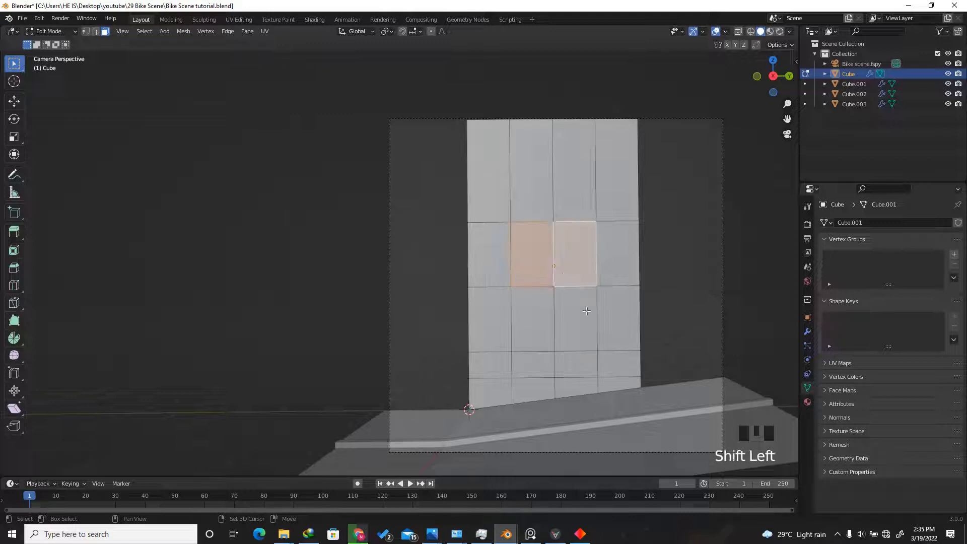
shift+click(576, 319)
shift+click(533, 333)
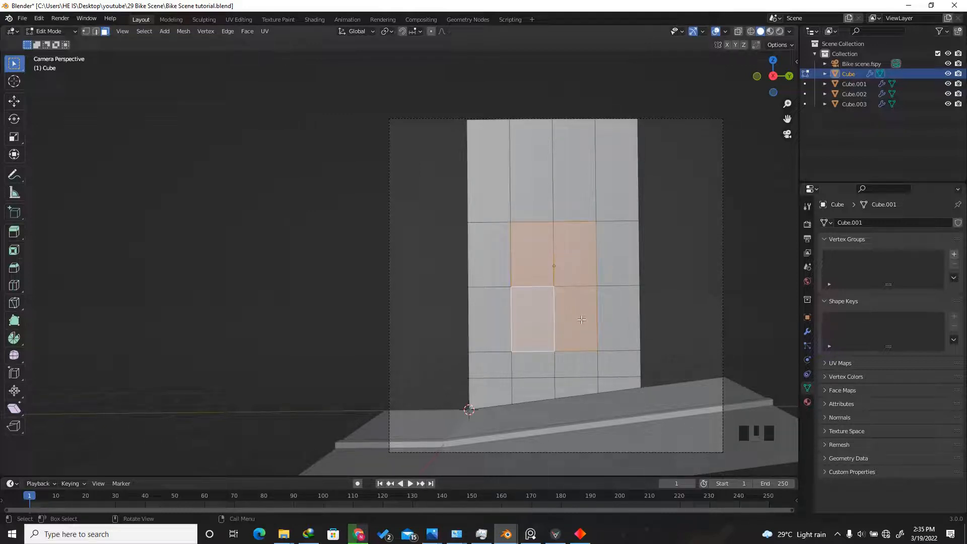
key(p)
click(544, 322)
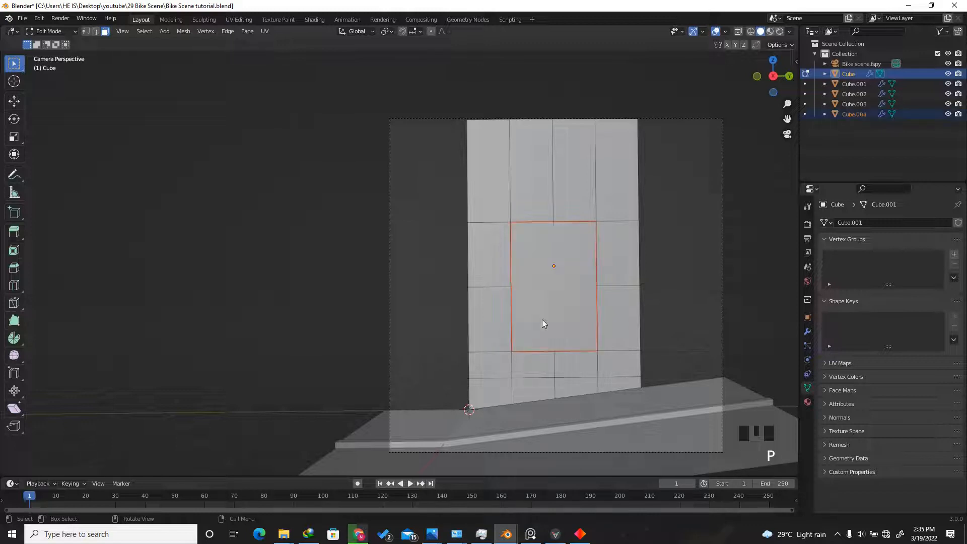
- Return to Object Mode, select only the separated wall panel and open its mesh for editing
drag(773, 75, 25, 128)
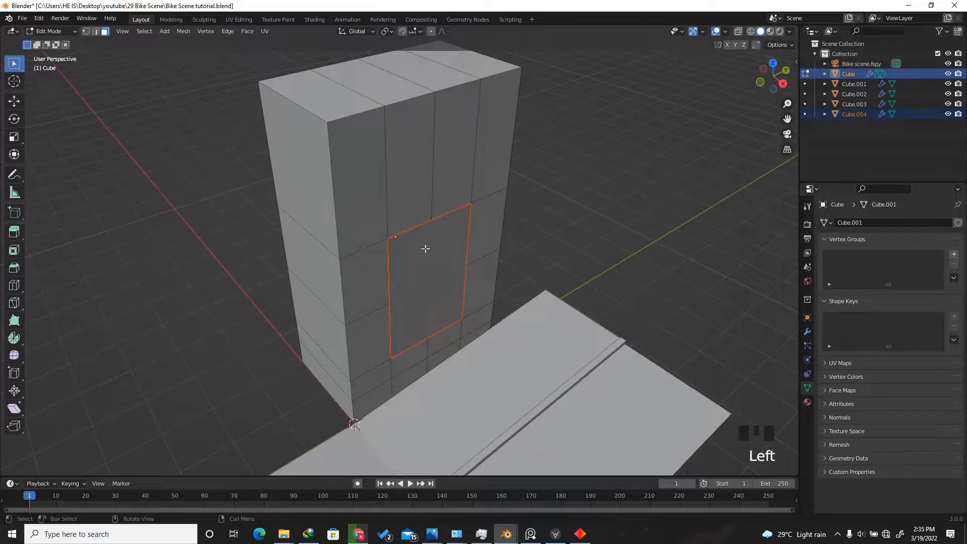
drag(756, 85, 651, 168)
key(Tab)
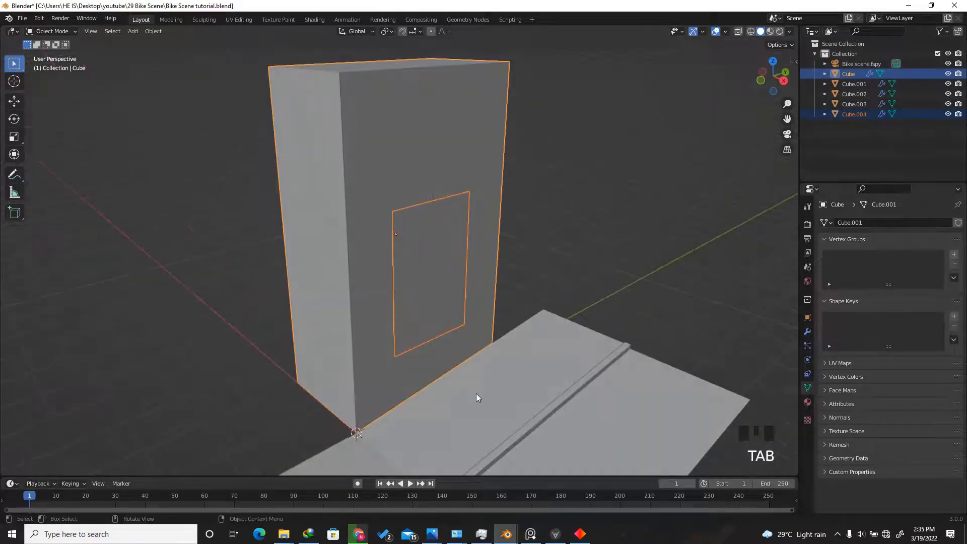
click(434, 267)
scroll(434, 266, up, 2)
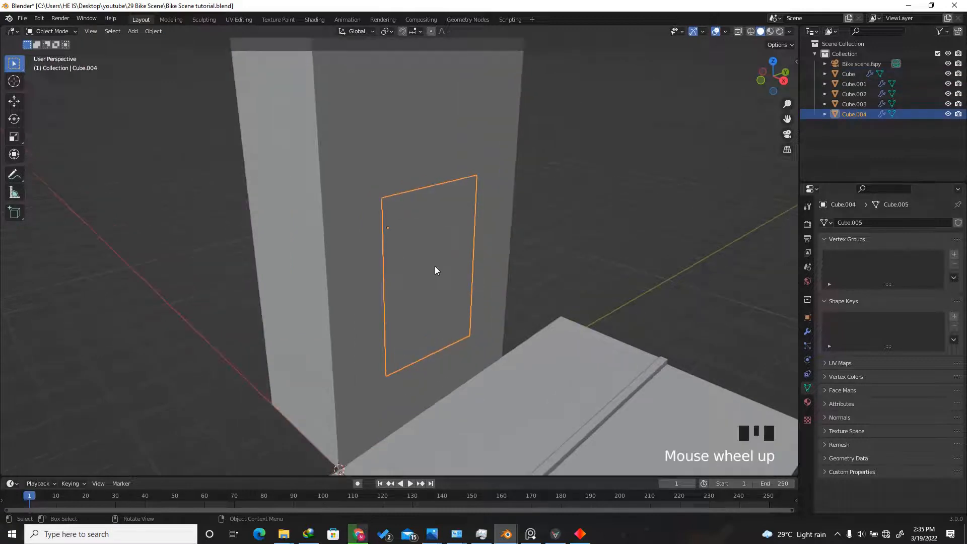
key(Tab)
scroll(435, 267, up, 2)
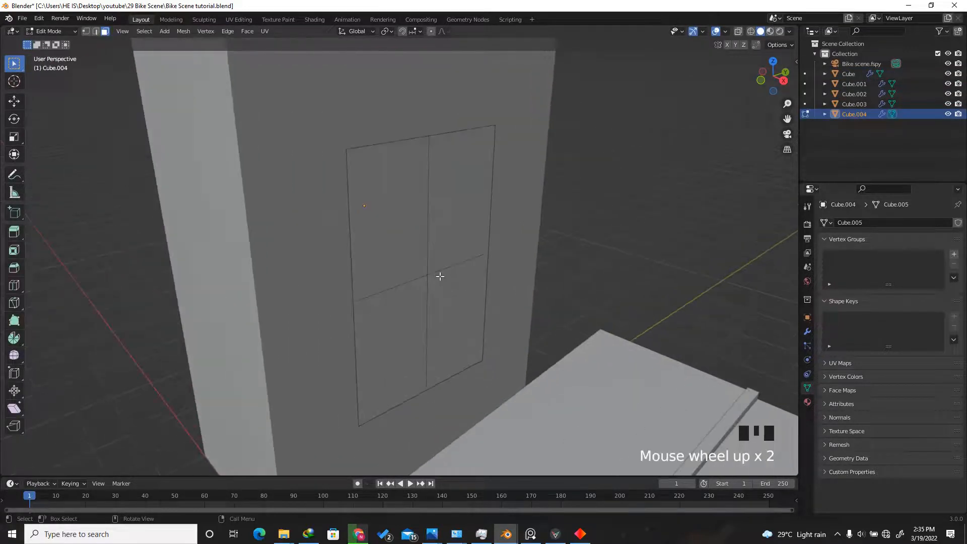
- Merge all four faces of the separated panel into one using Limited Dissolve
click(422, 239)
click(443, 228)
click(443, 305)
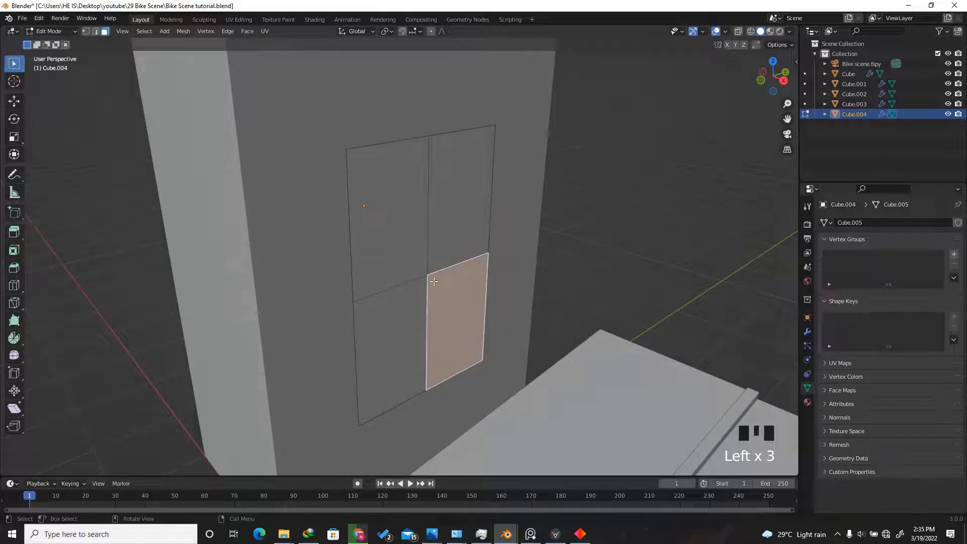
key(a)
key(x)
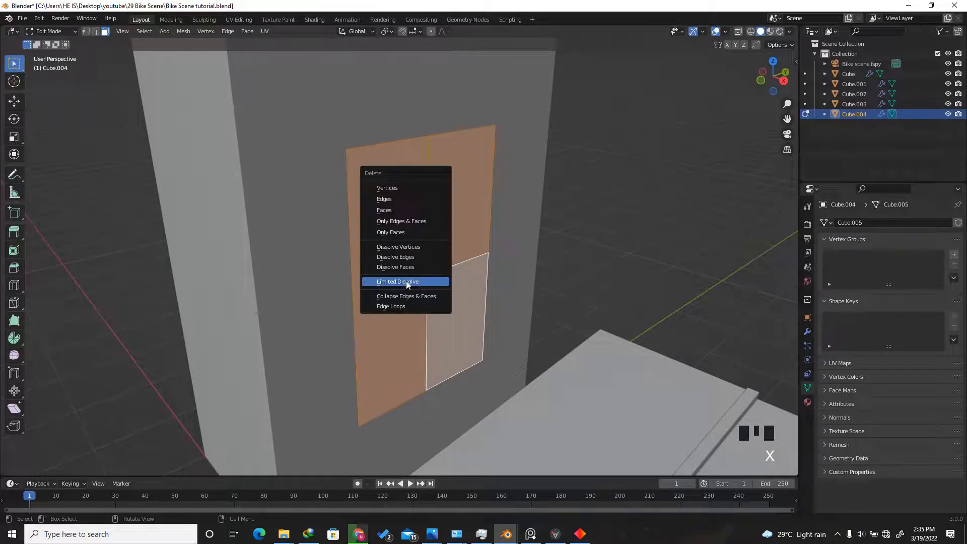
click(397, 281)
drag(759, 86, 712, 62)
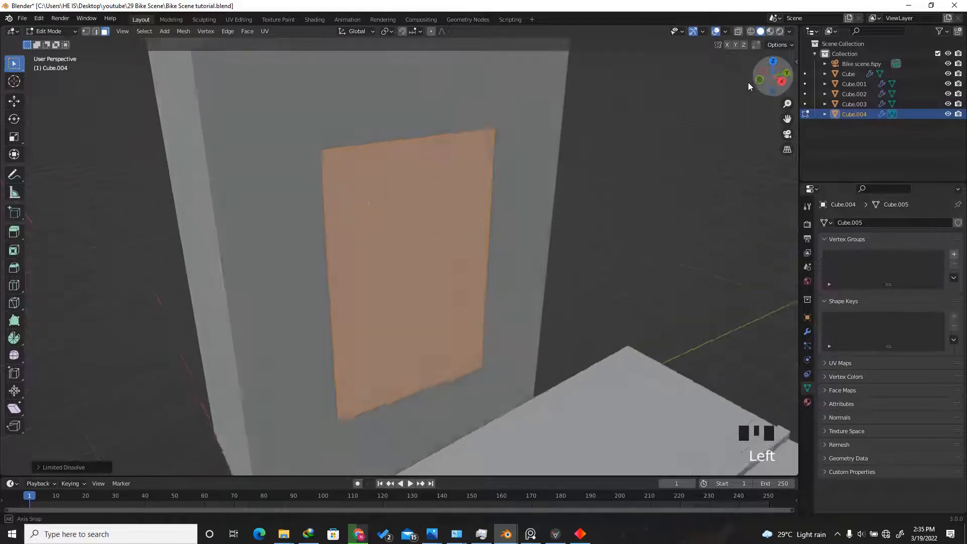
- Return to Object Mode and display the separated panel's transform values
key(Tab)
key(Tab)
key(Tab)
key(Tab)
key(Tab)
key(Tab)
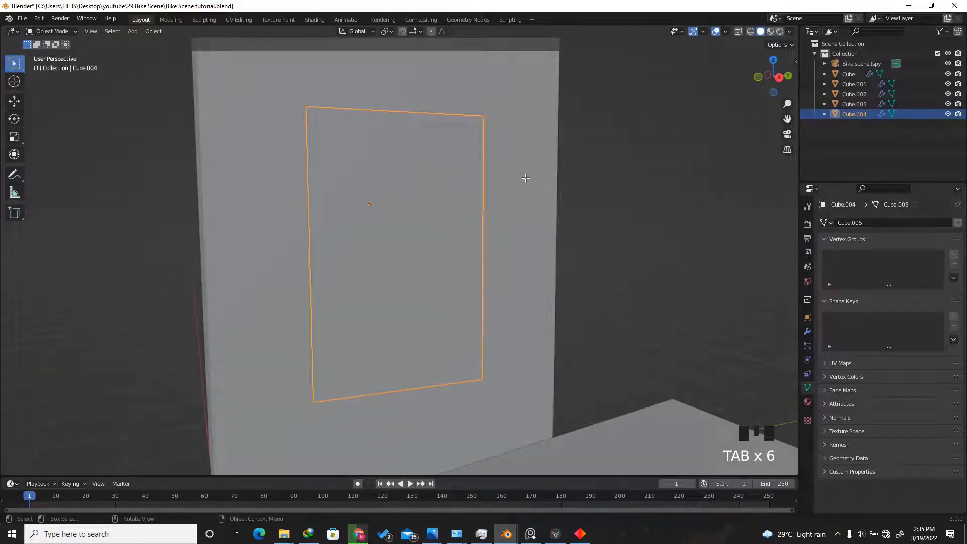
key(n)
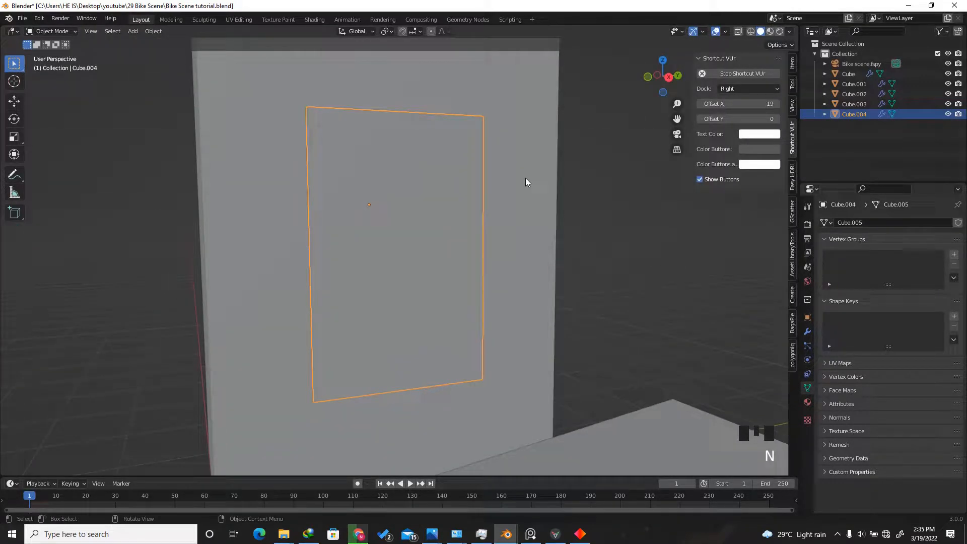
click(792, 61)
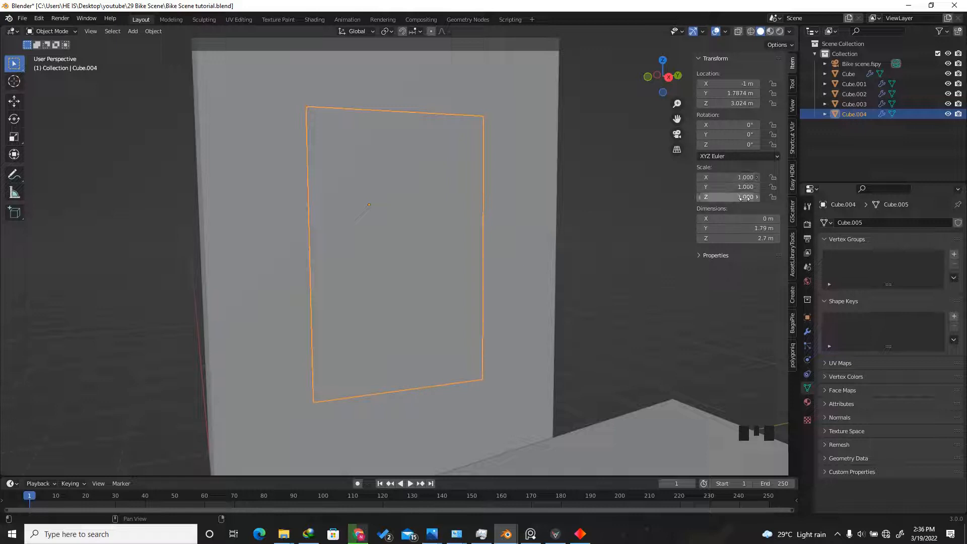
scroll(448, 313, down, 2)
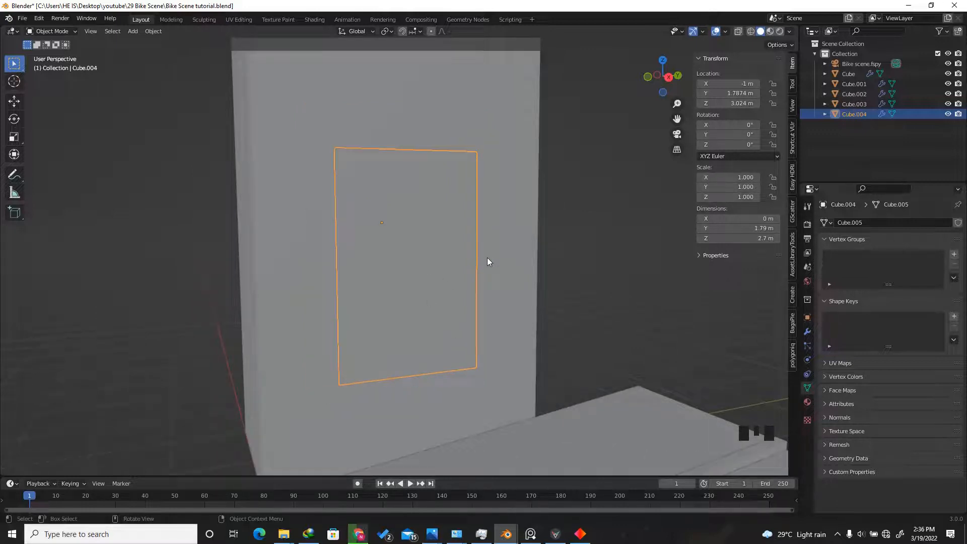
- Scale the separated panel along the global Z axis to a factor of about 2.626
scroll(441, 276, up, 2)
key(s)
key(z)
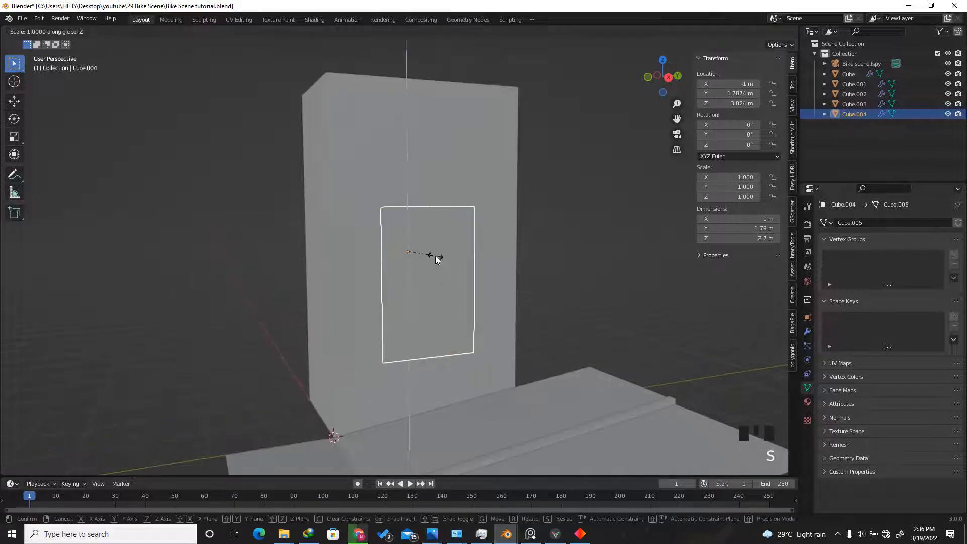
click(464, 206)
scroll(488, 295, down, 1)
scroll(477, 251, down, 2)
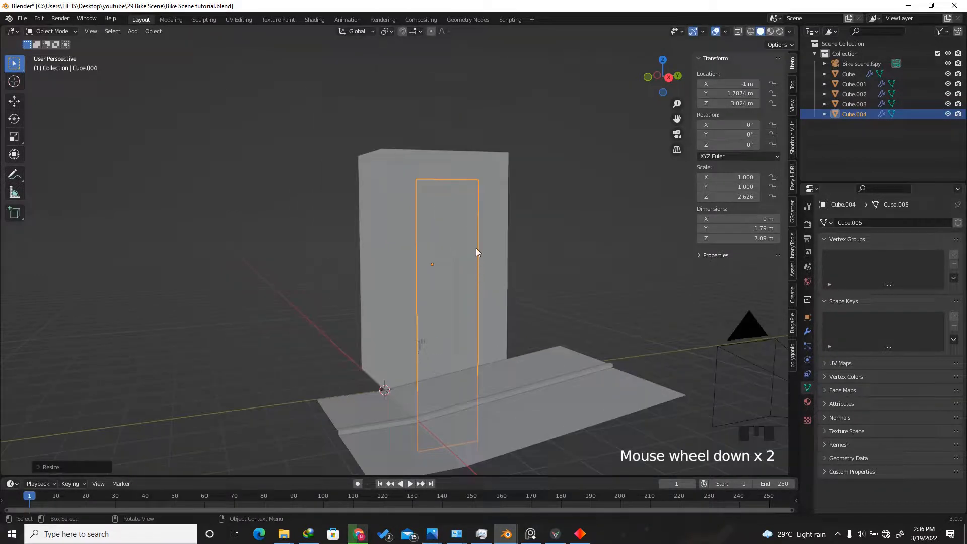
scroll(477, 246, up, 1)
- Try to inset the stretched panel's face in Edit Mode to form a border, and compare it in Object Mode
key(Tab)
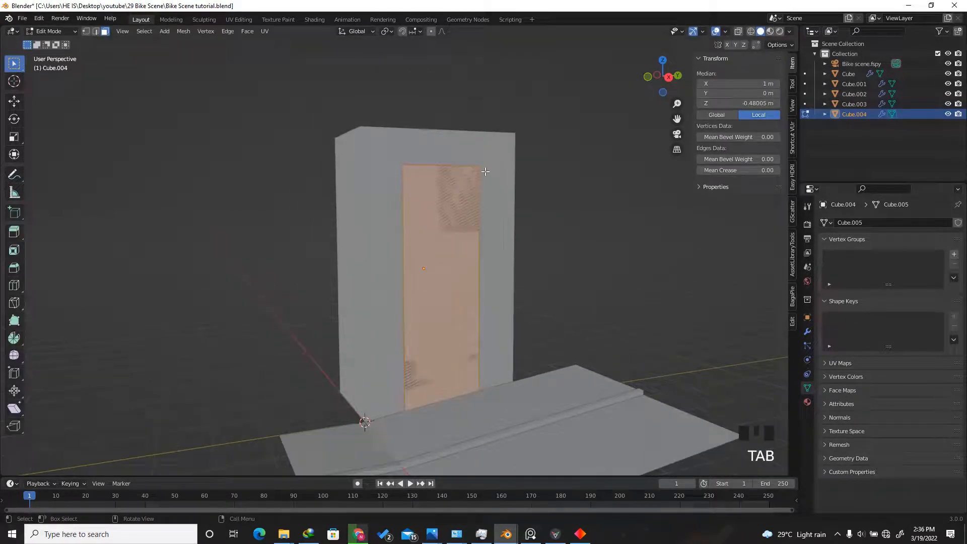
scroll(478, 179, up, 3)
key(i)
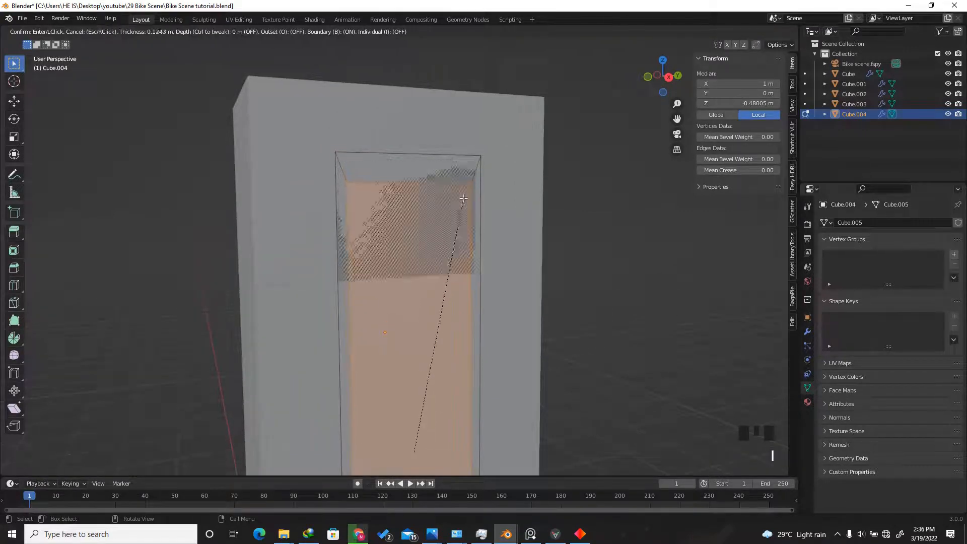
click(468, 193)
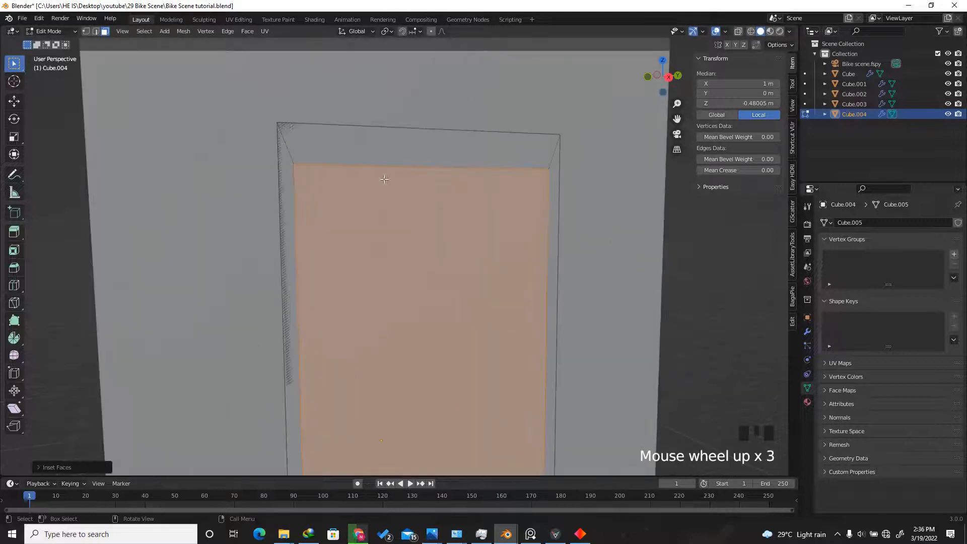
scroll(384, 179, up, 3)
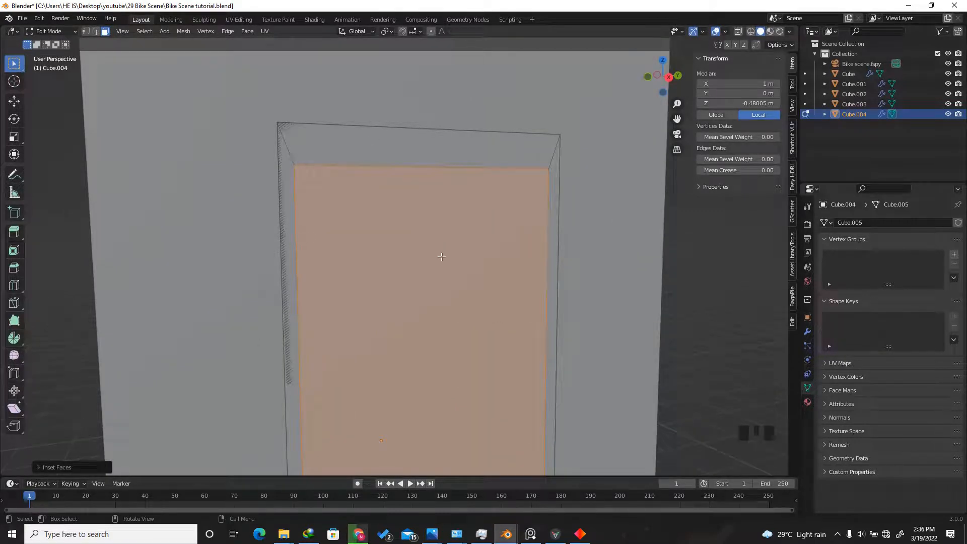
key(Tab)
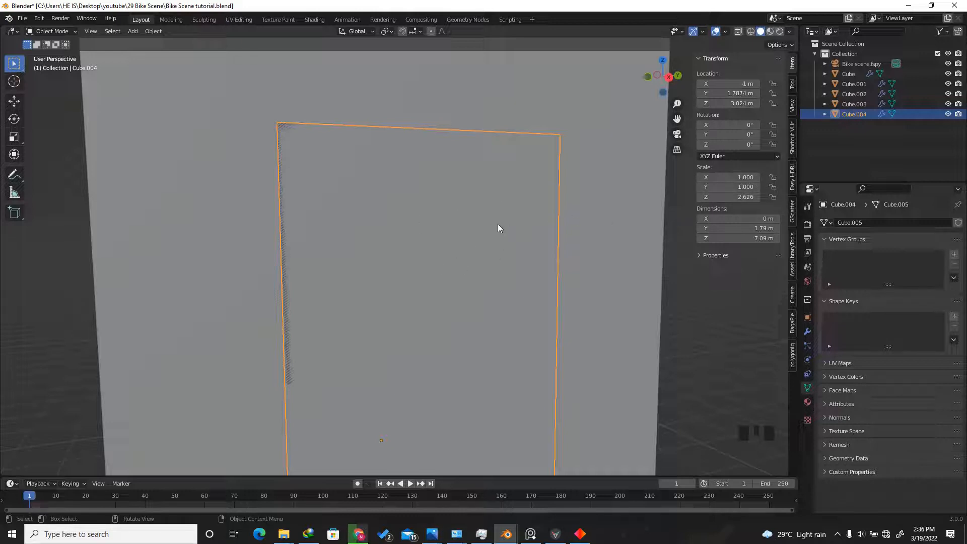
key(Tab)
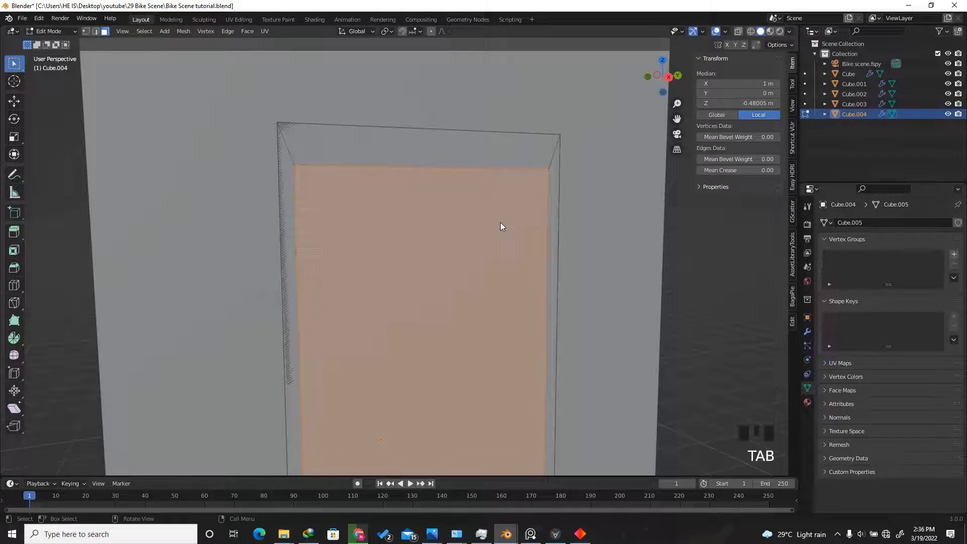
- Undo the inset on the stretched panel's face
key(ctrl+z)
key(ctrl+z)
key(ctrl+z)
key(ctrl+z)
- Apply the scale of the stretched panel in Object Mode
key(Tab)
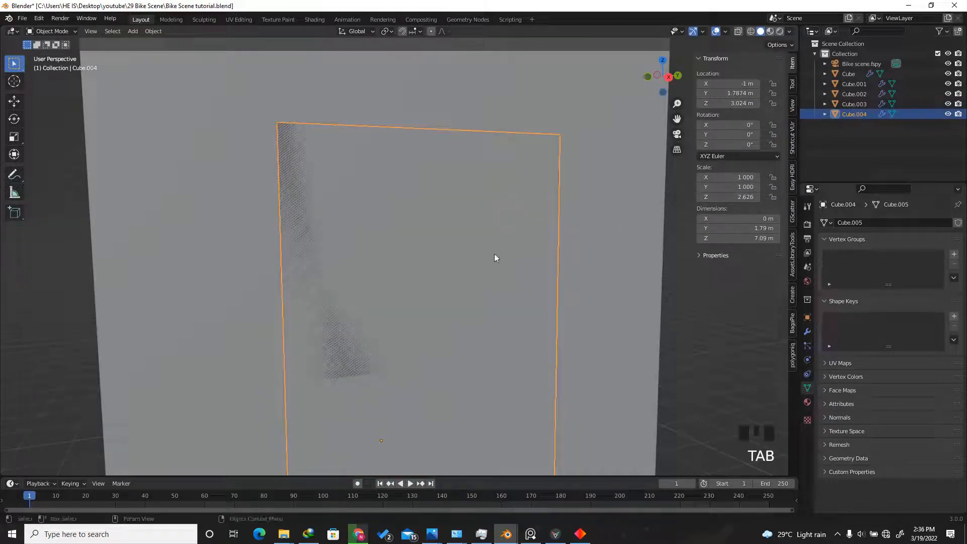
key(ctrl+a)
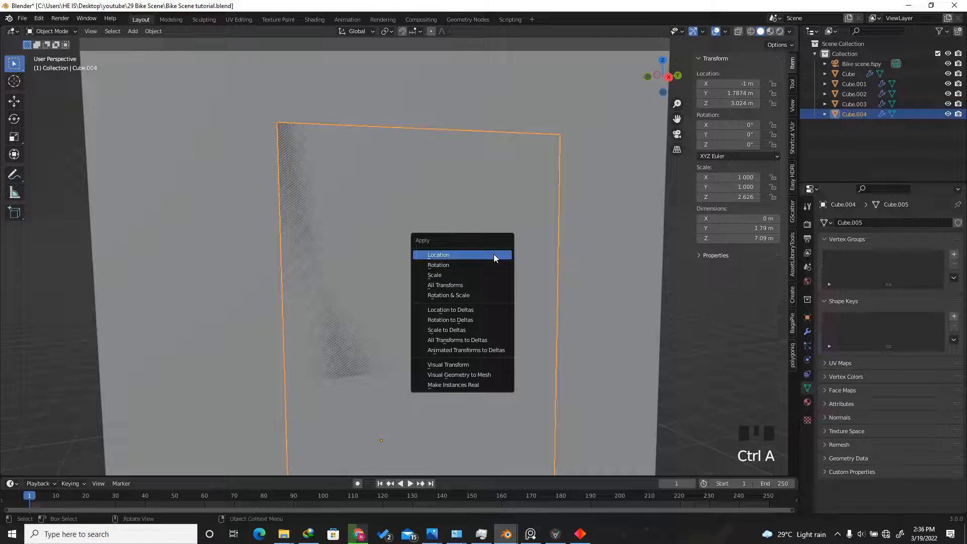
click(445, 275)
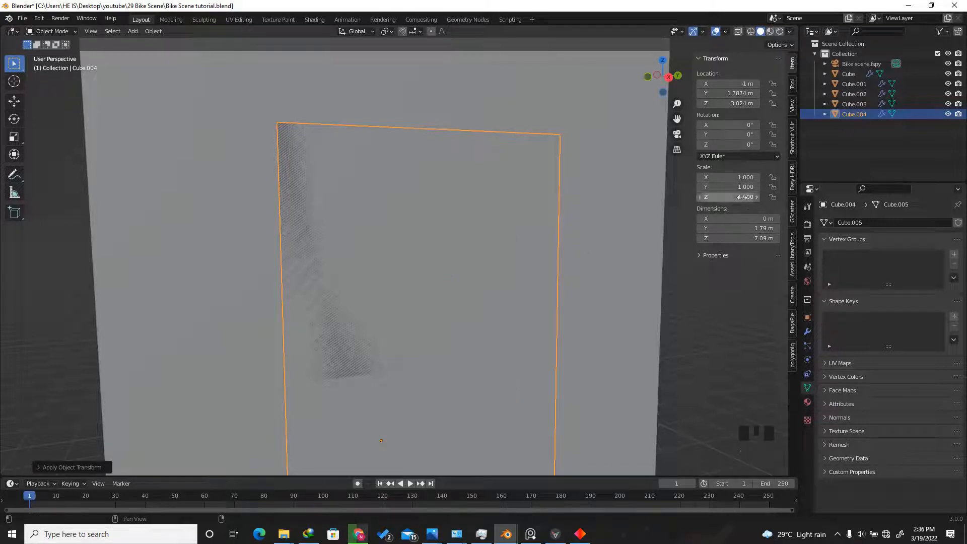
- Try an even inset on the stretched panel's face in Edit Mode, cancel it and return to Object Mode
key(Tab)
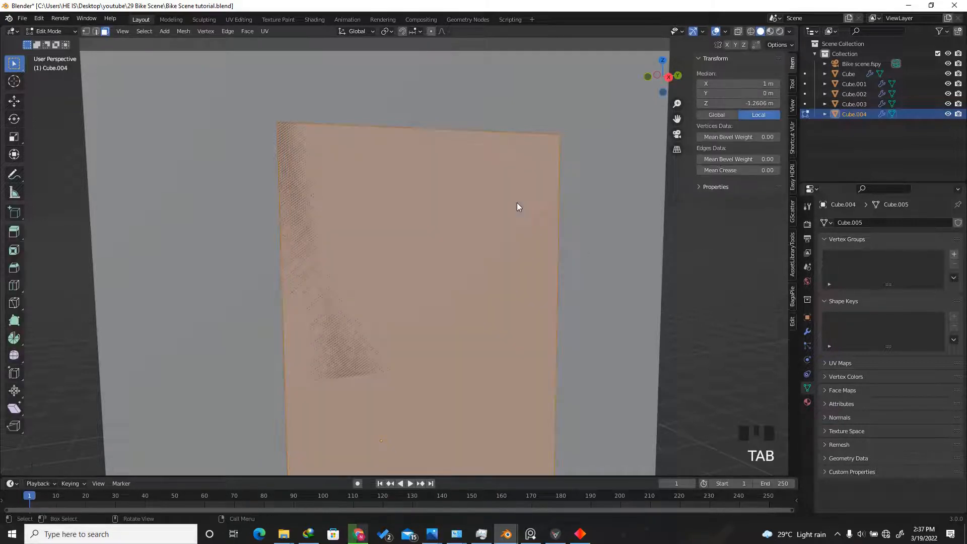
key(i)
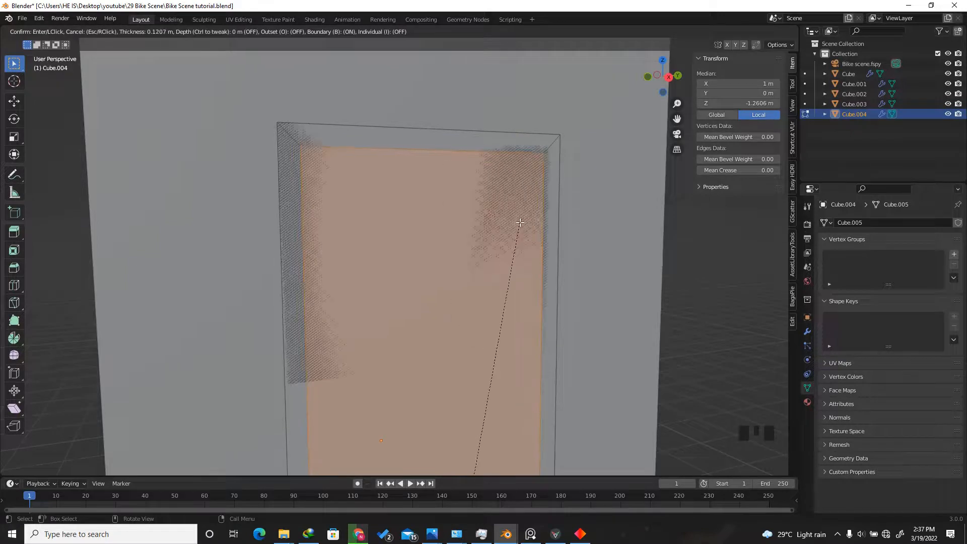
key(Escape)
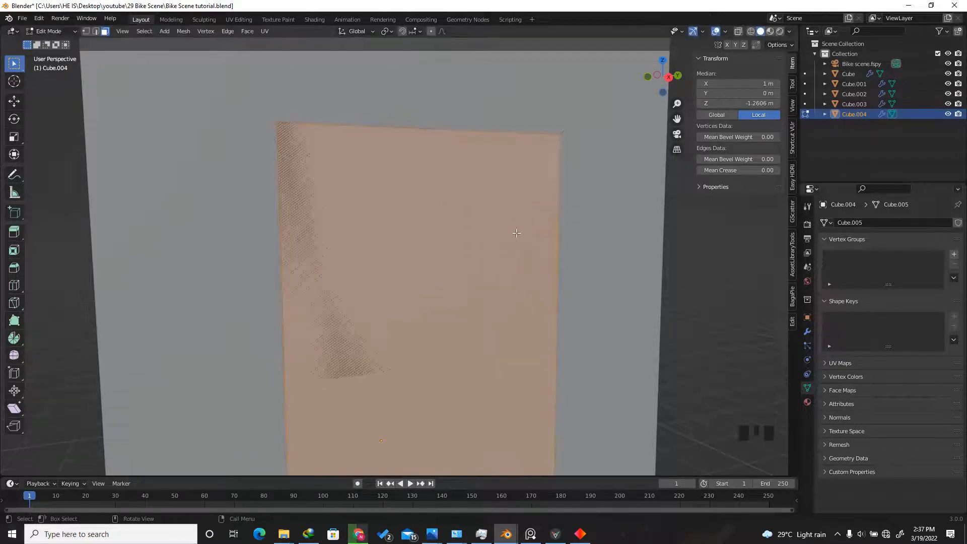
key(Tab)
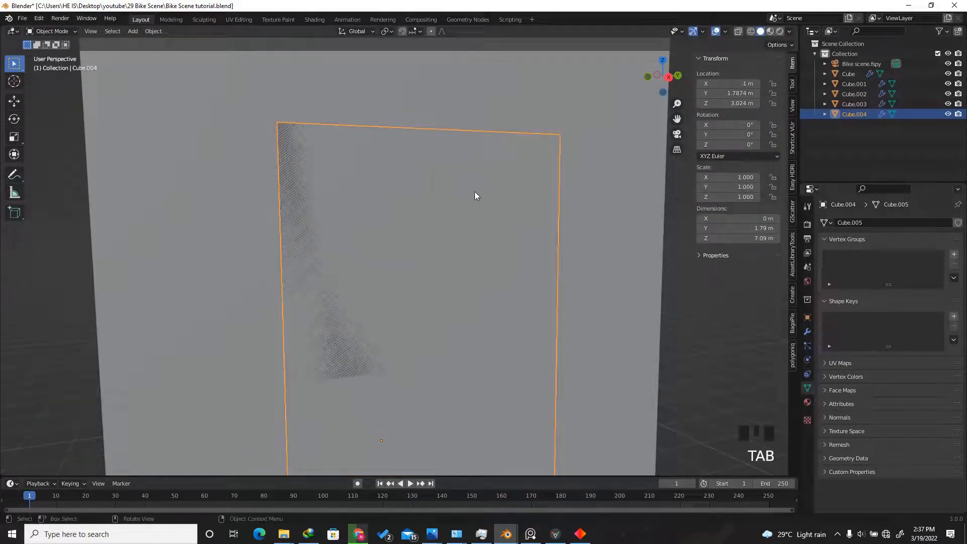
scroll(468, 181, down, 1)
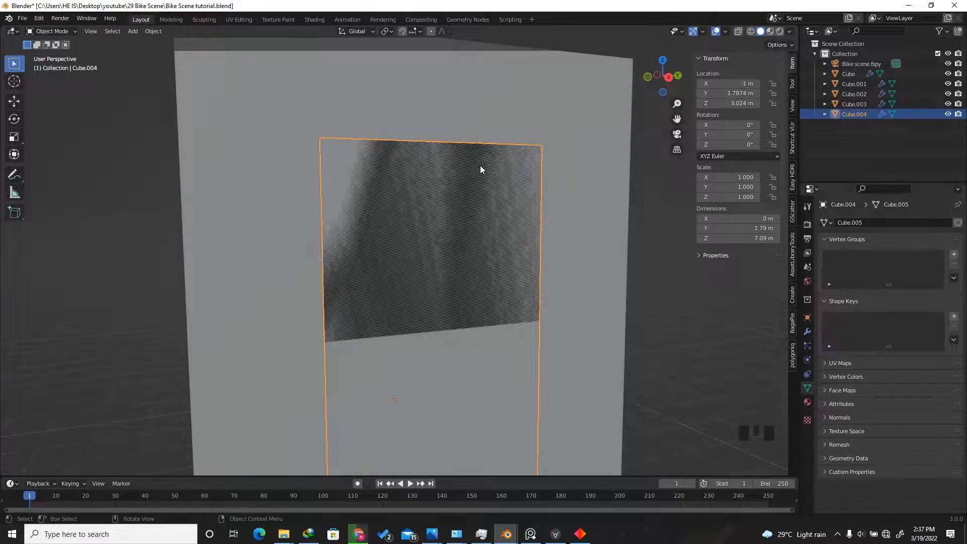
- Undo the panel's changes back to before it was stretched along Z
scroll(481, 190, up, 3)
key(ctrl+z)
key(ctrl+z)
key(ctrl+z)
key(ctrl+z)
key(ctrl+z)
key(ctrl+z)
key(ctrl+z)
key(ctrl+z)
key(ctrl+z)
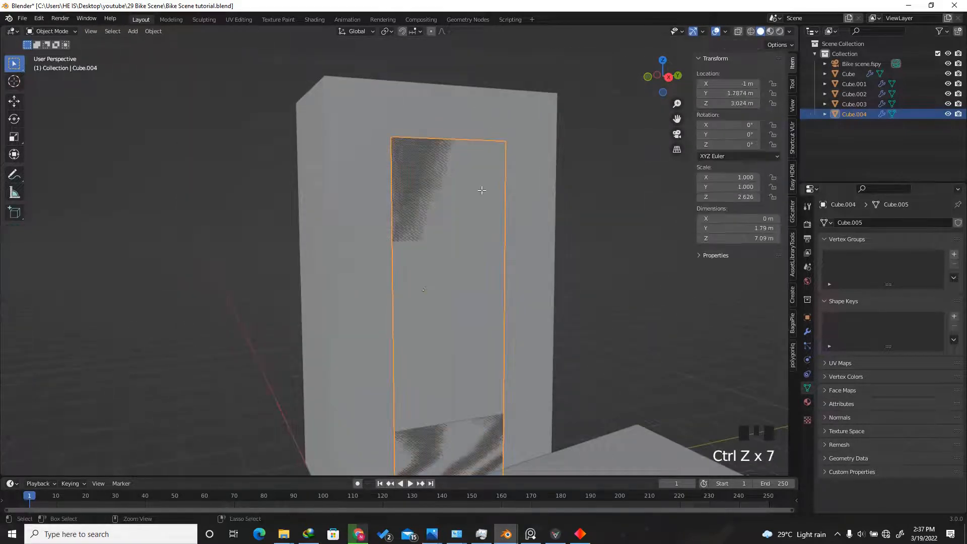
drag(669, 77, 680, 80)
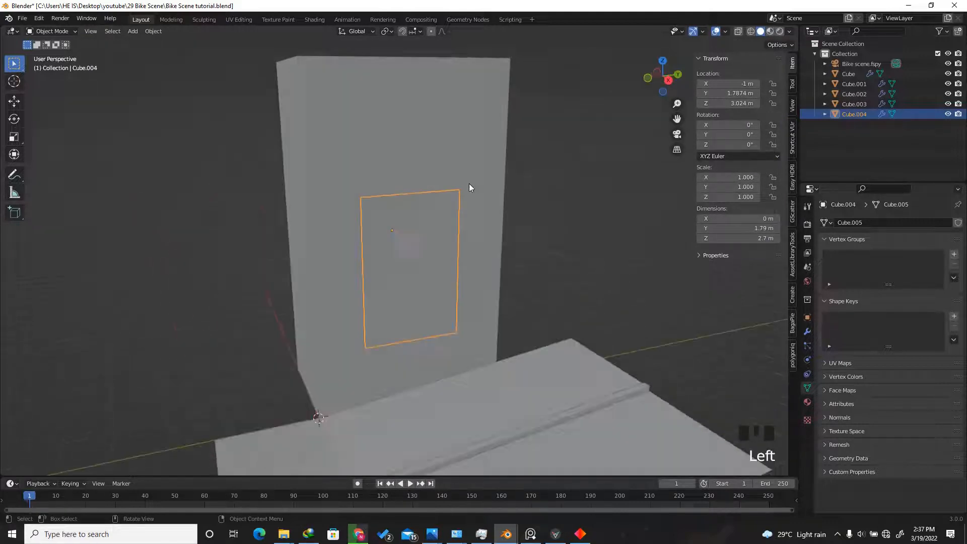
- Inset the window panel's face in the camera view to form a thin outer border
key(KP_0)
scroll(524, 242, down, 2)
scroll(559, 234, up, 1)
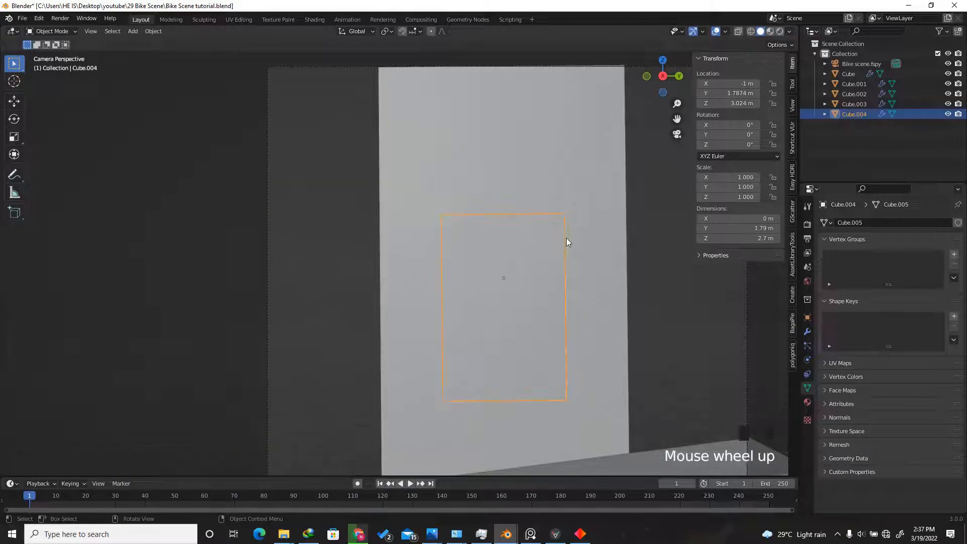
key(Tab)
scroll(554, 232, up, 5)
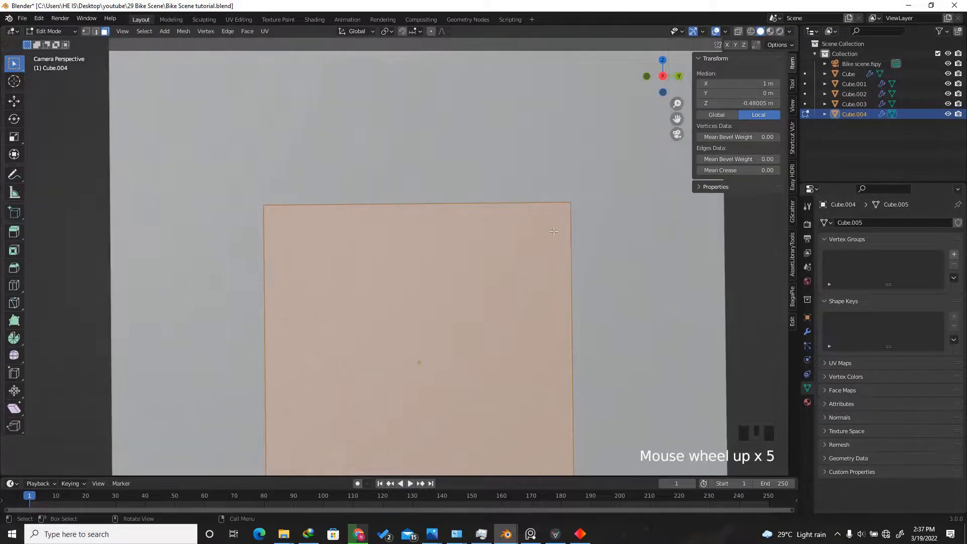
scroll(576, 219, up, 4)
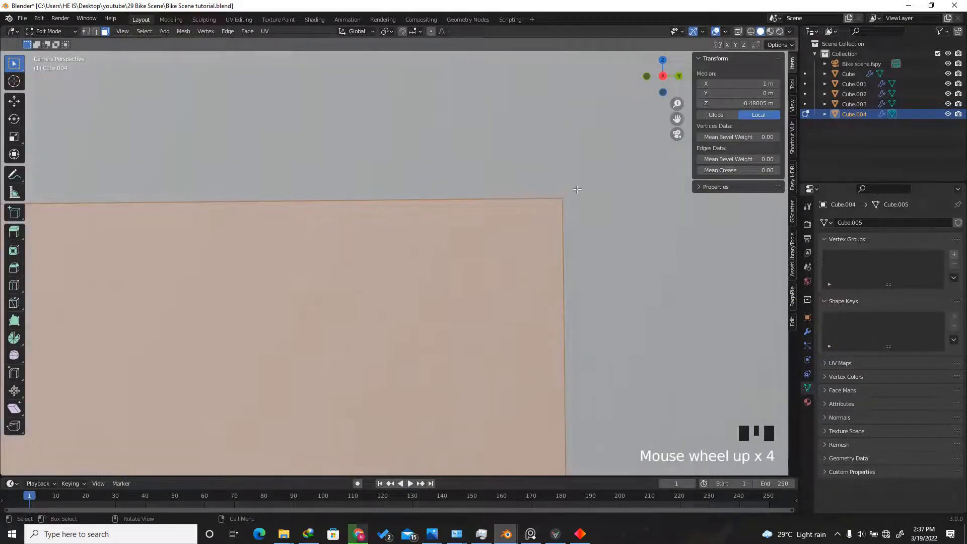
key(i)
click(597, 171)
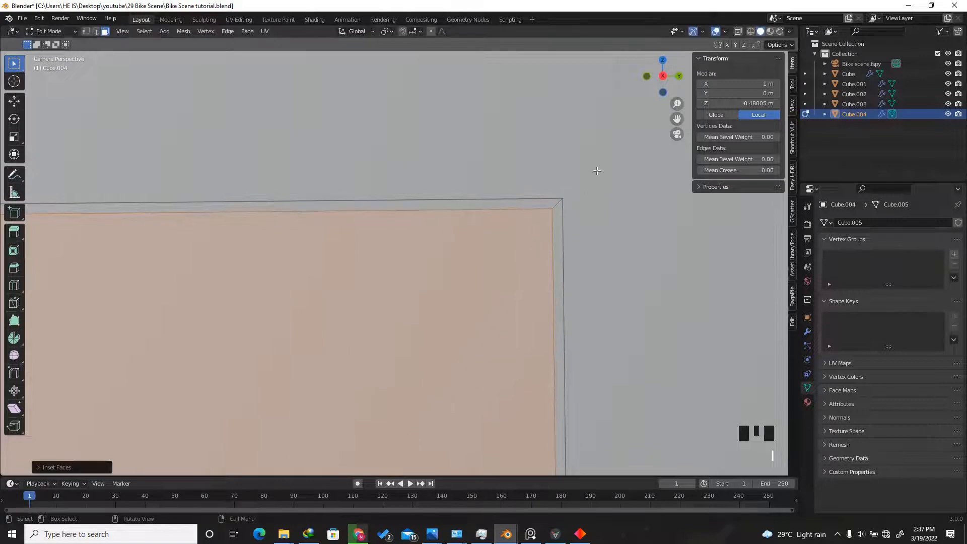
- Inset the panel's face twice more, first for a wide frame band, then for a narrow inner border of about 0.03 m
scroll(597, 170, down, 5)
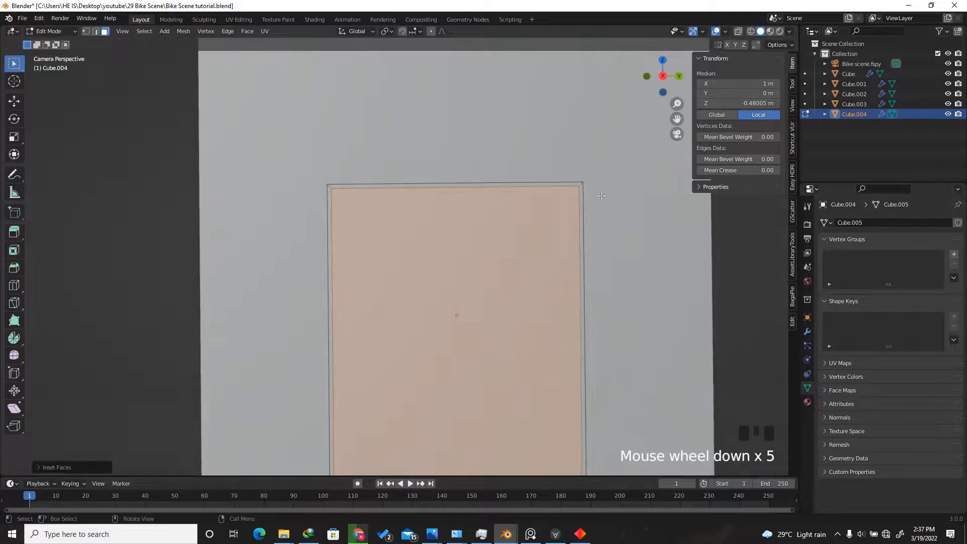
key(i)
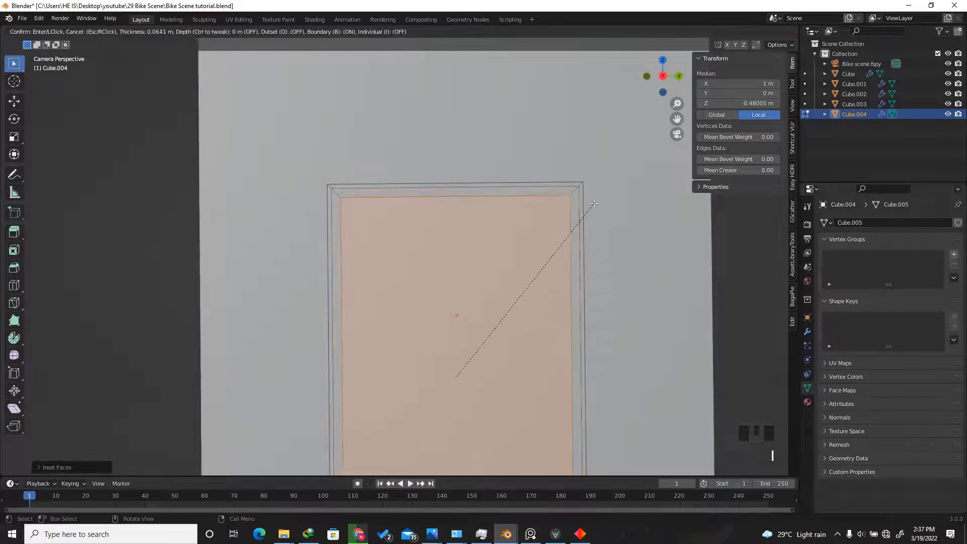
click(577, 228)
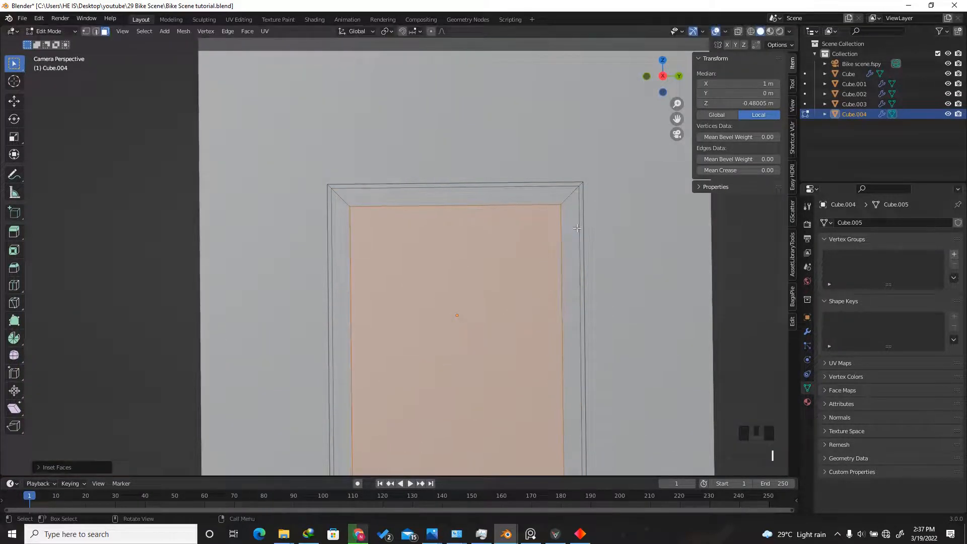
key(i)
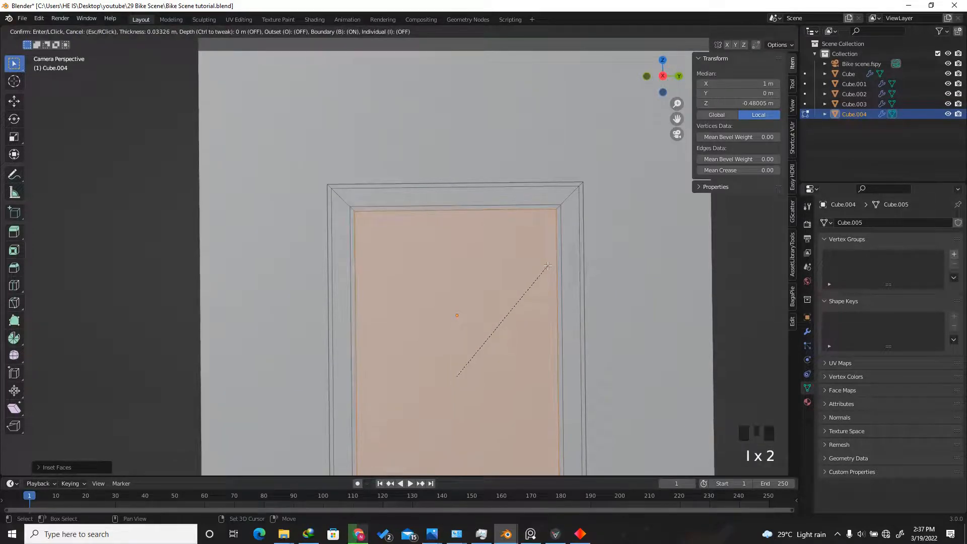
click(551, 263)
- Extrude the panel's central face about 0.15 m inward to give the window depth
scroll(554, 194, down, 4)
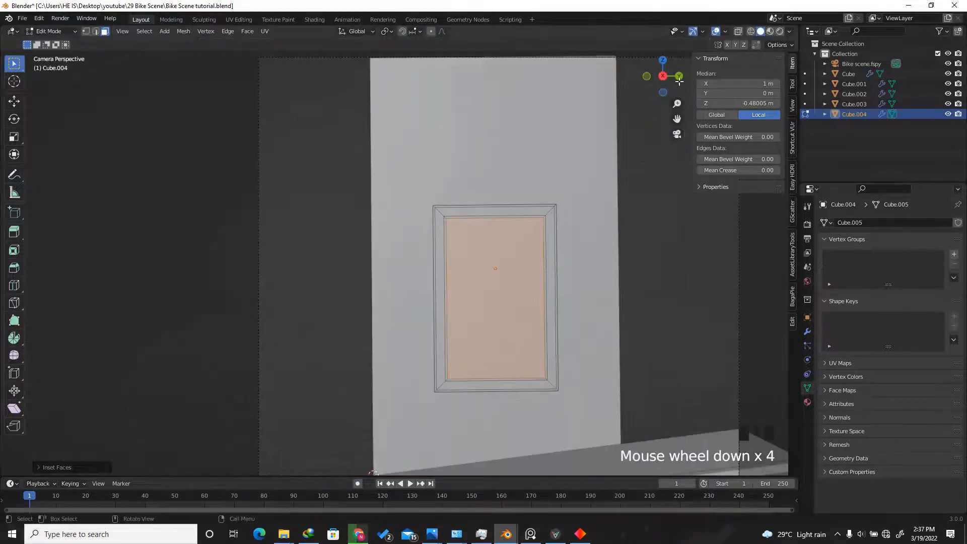
drag(664, 81, 602, 116)
scroll(375, 306, up, 2)
scroll(375, 306, up, 9)
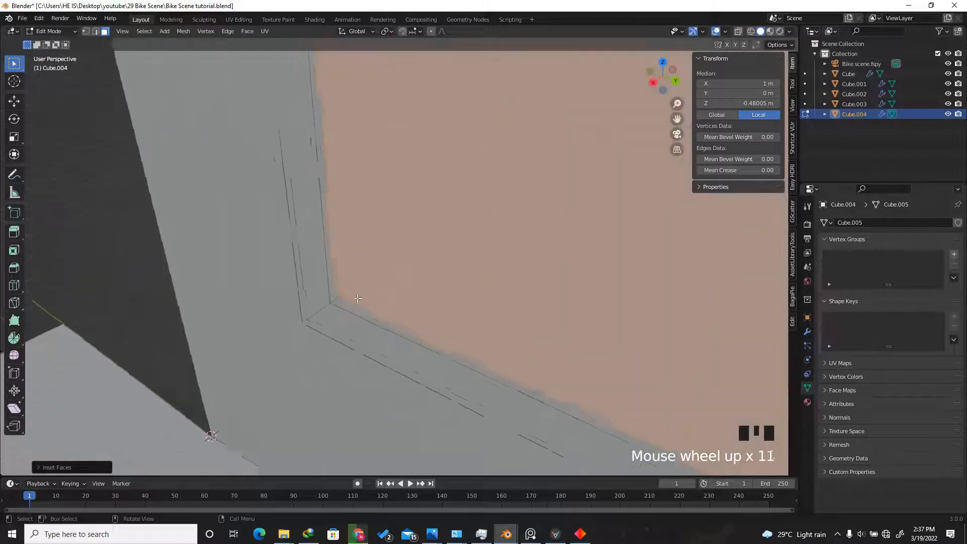
key(e)
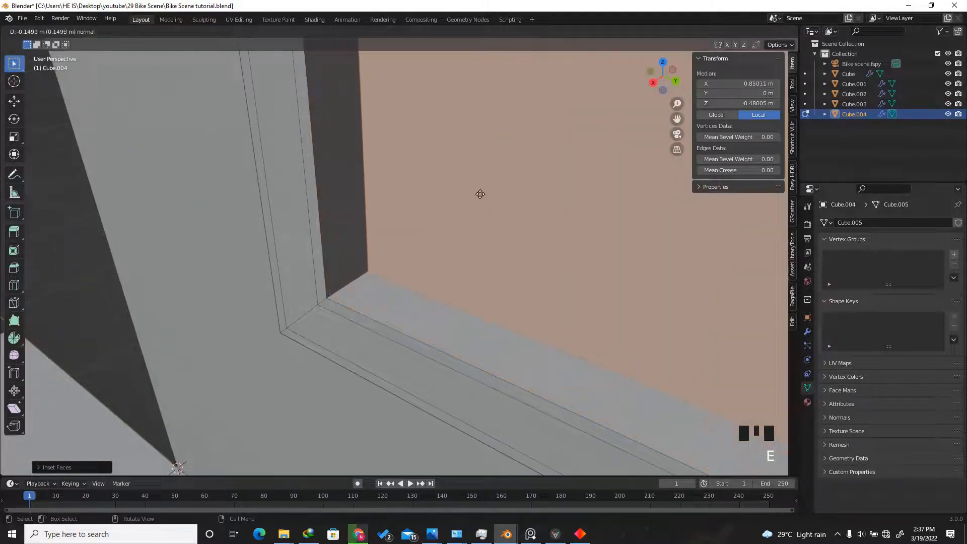
click(494, 172)
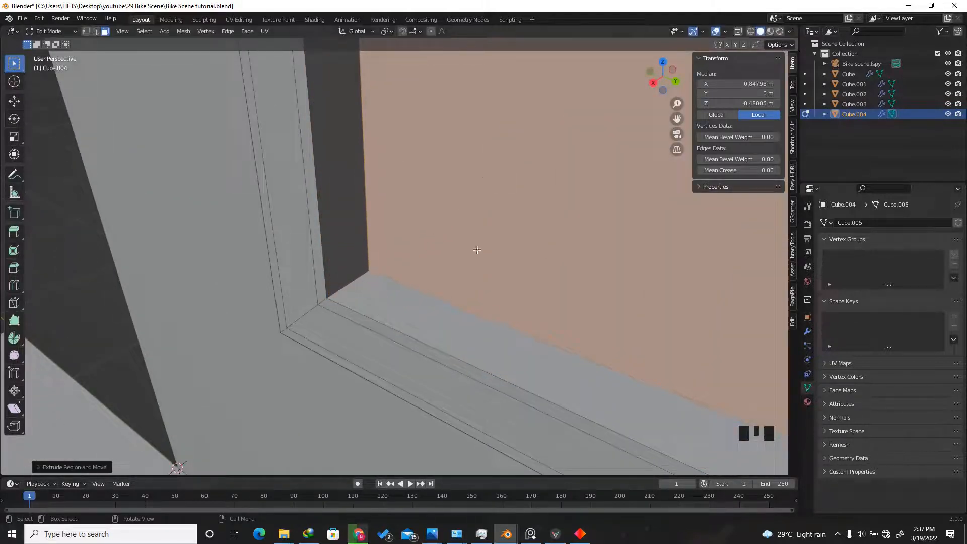
- Delete the recessed central face of the window panel
scroll(478, 249, down, 4)
key(x)
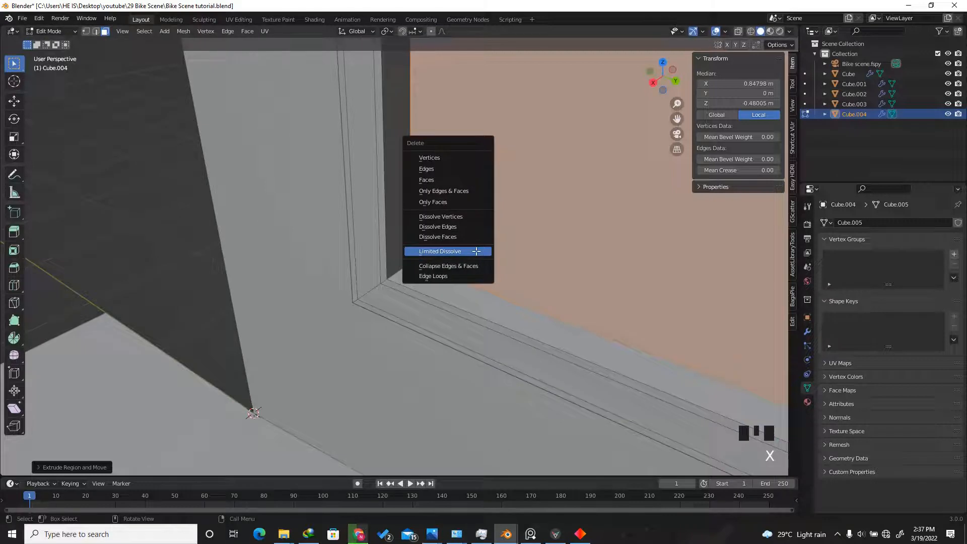
click(435, 180)
- Extrude the frame's thin outer and inner border face loops about 0.03 m outward from the wall
scroll(634, 106, down, 7)
drag(652, 83, 678, 75)
scroll(325, 189, up, 8)
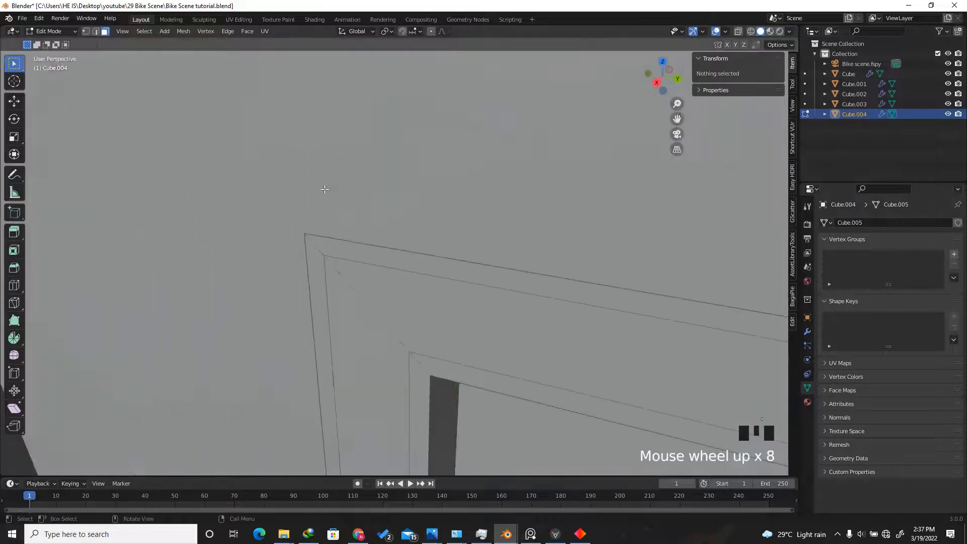
alt+click(313, 243)
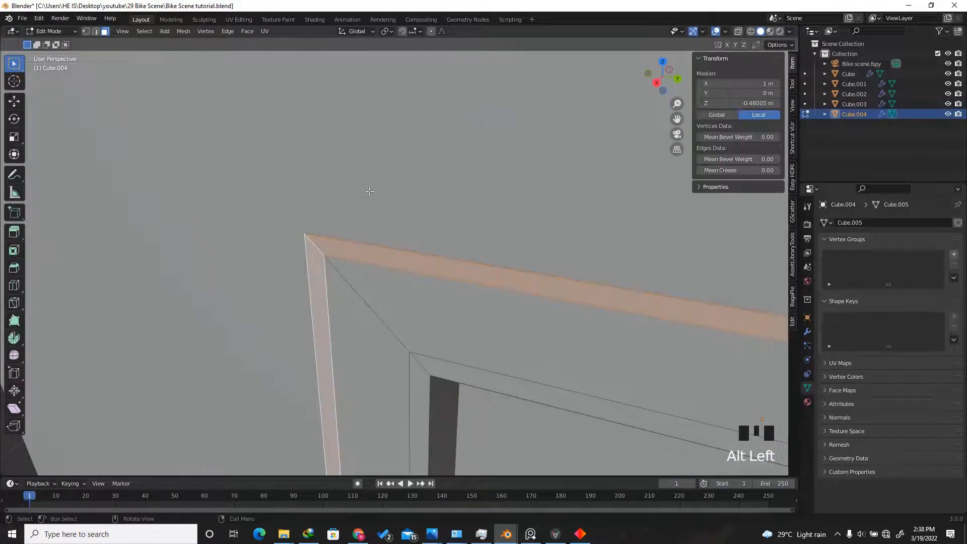
scroll(370, 192, down, 4)
scroll(376, 163, up, 4)
scroll(390, 137, down, 8)
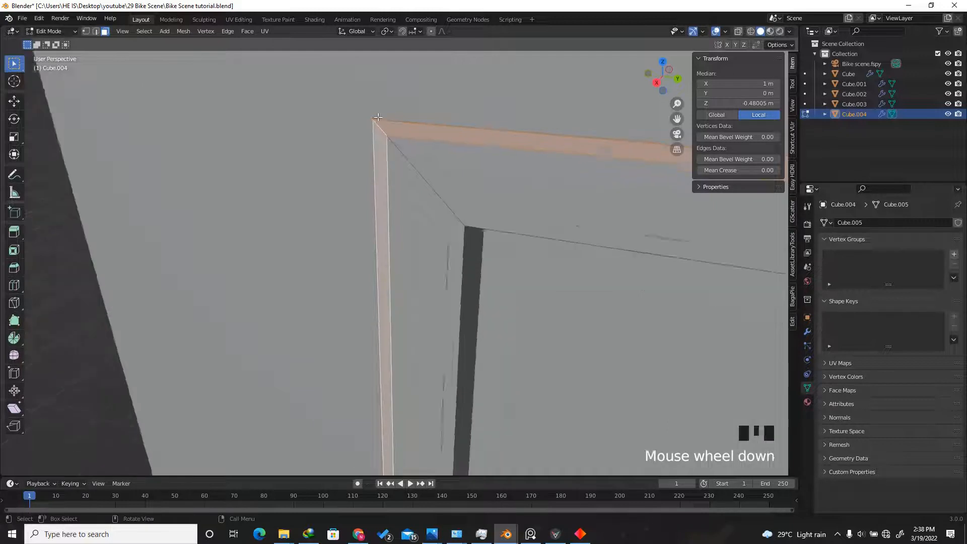
scroll(396, 306, up, 14)
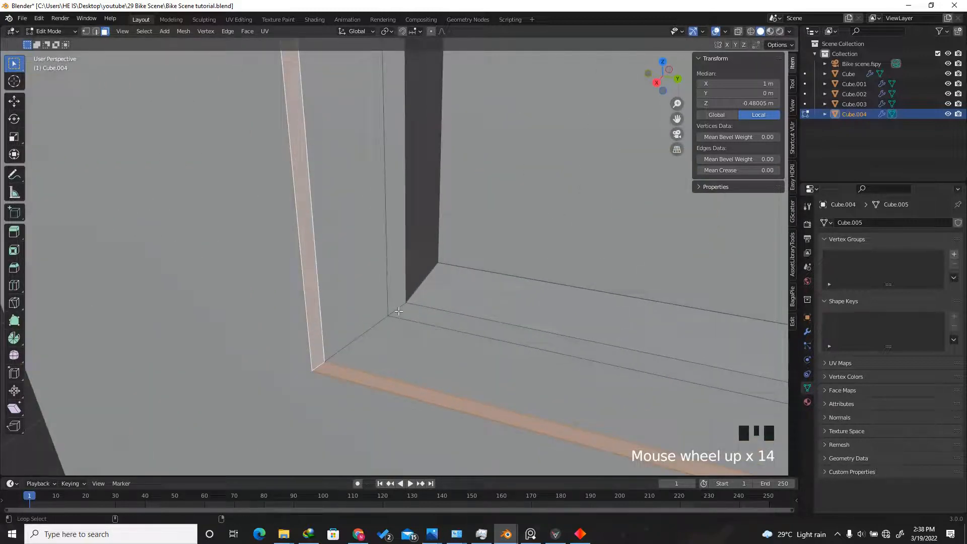
alt+shift+click(397, 307)
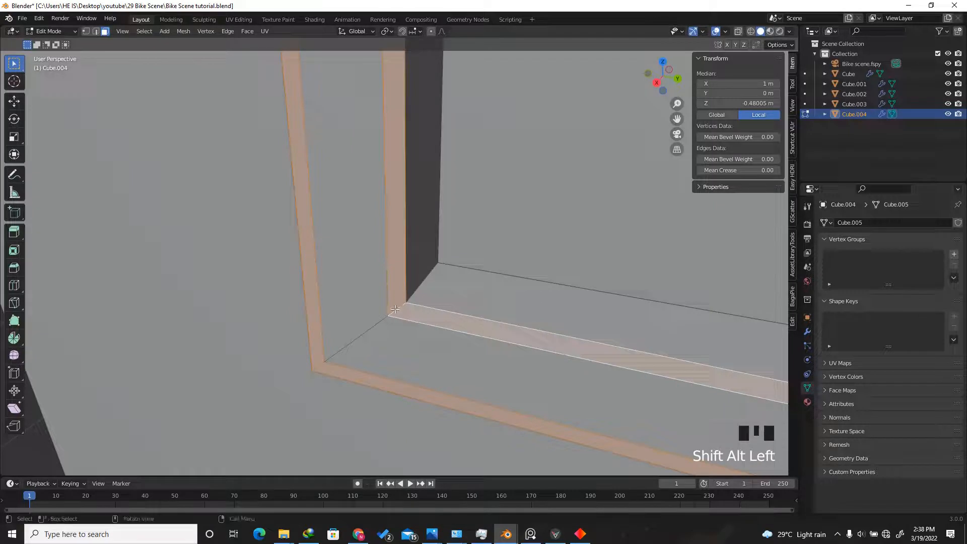
scroll(383, 347, down, 6)
scroll(375, 345, up, 6)
key(e)
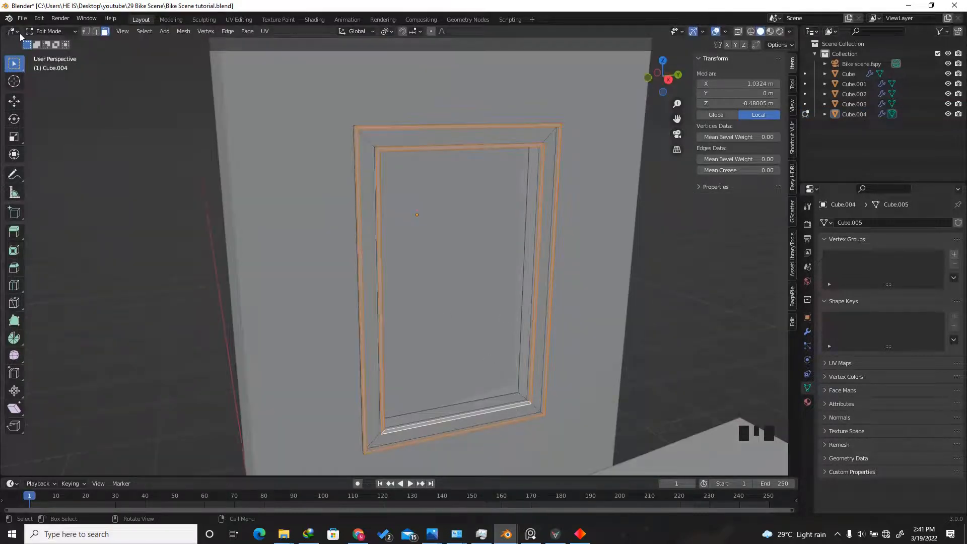
- Fill the edge loop at the back of the window opening with a new face, using edge select mode
click(95, 31)
alt+click(481, 396)
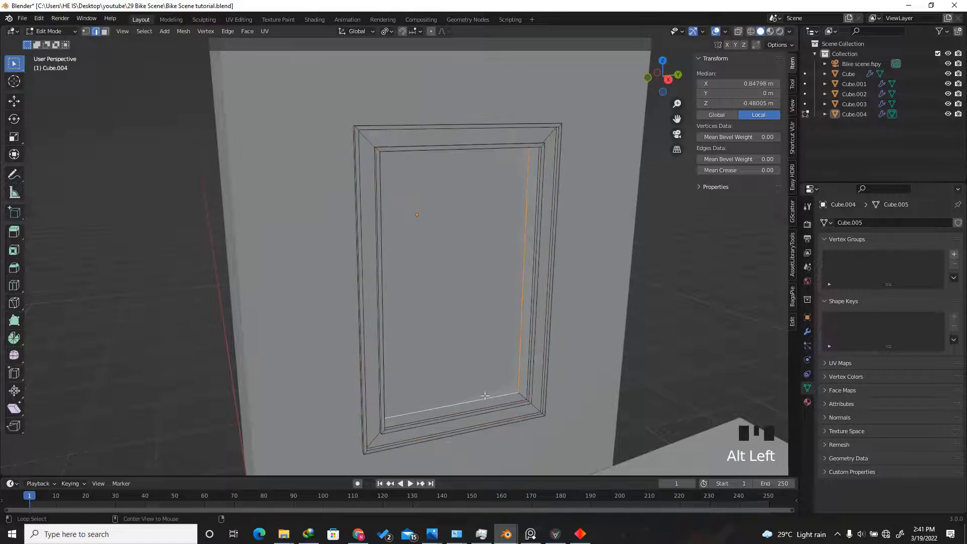
drag(670, 87, 655, 73)
scroll(505, 319, up, 2)
key(f)
- Separate the filled window face from the frame into its own object
key(p)
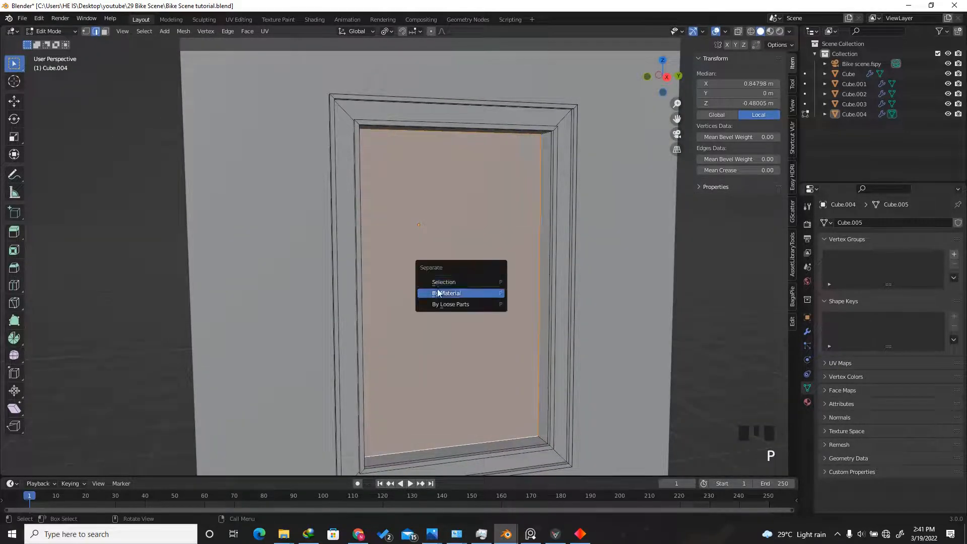
click(454, 279)
drag(663, 89, 637, 121)
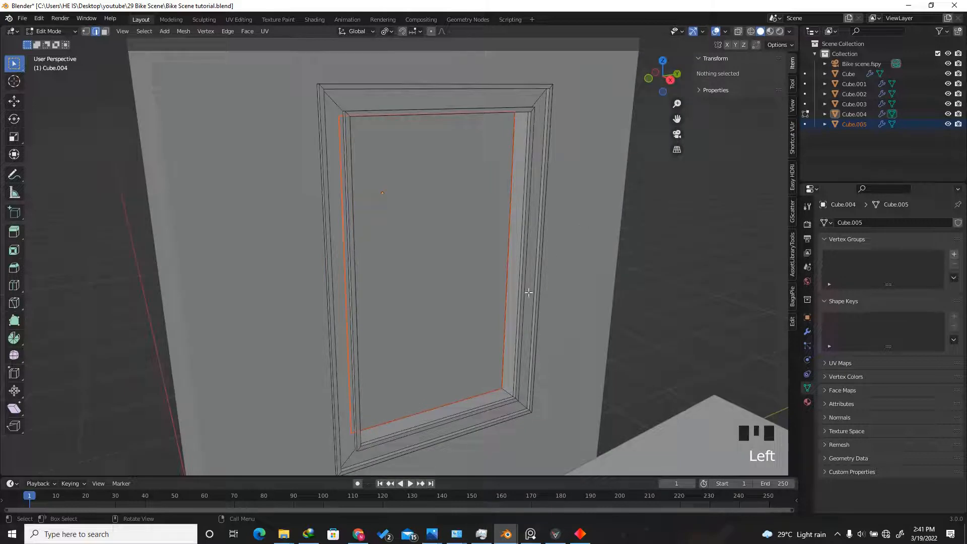
- Inset the face of the separated window pane by 0.1022 m
key(Tab)
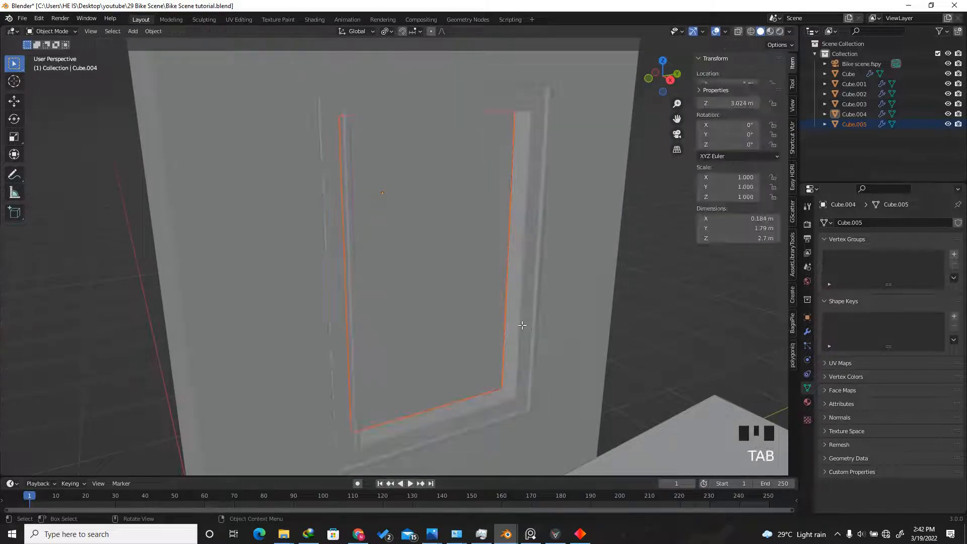
click(466, 295)
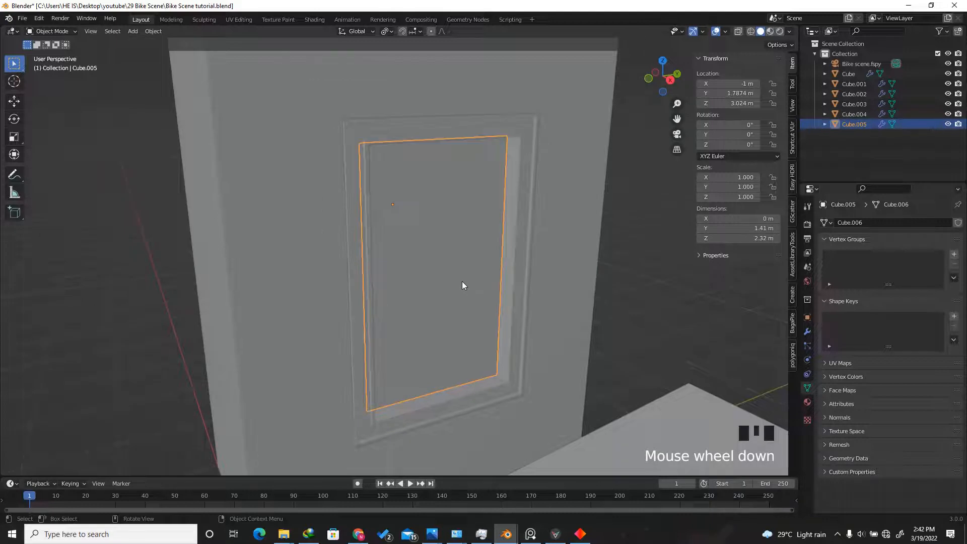
key(Tab)
mouse_move(662, 77)
mouse_down()
mouse_move(649, 84)
mouse_move(613, 54)
mouse_move(660, 74)
mouse_move(645, 76)
mouse_up()
key(a)
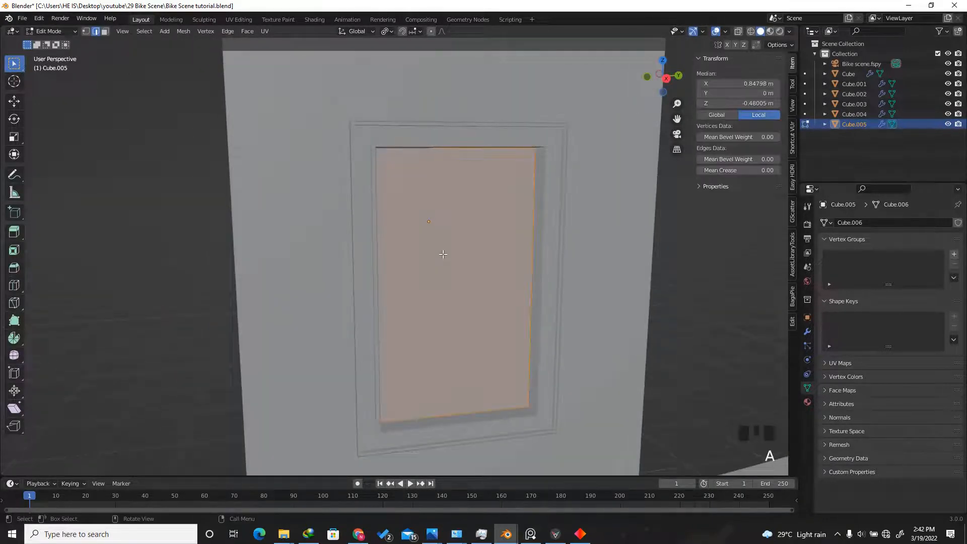
key(KP_Decimal)
key(i)
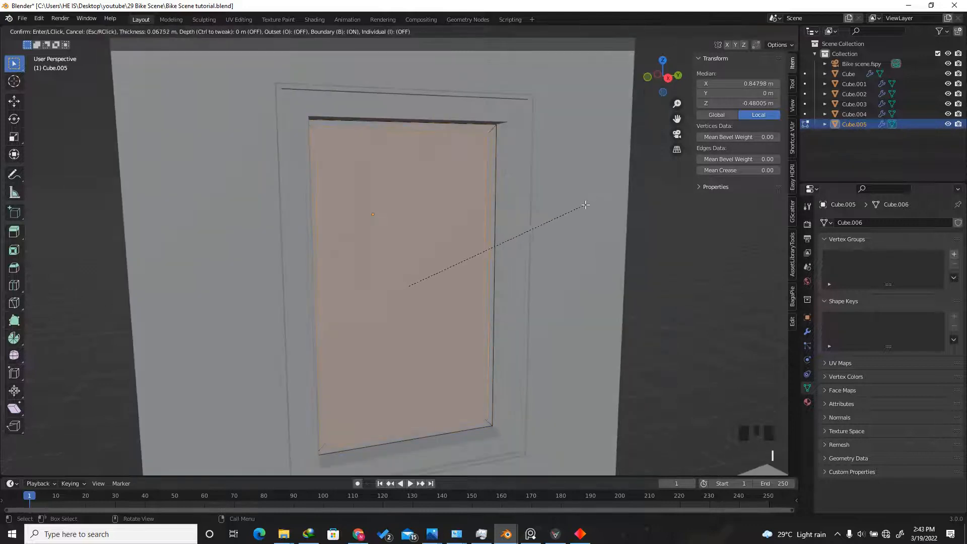
click(557, 224)
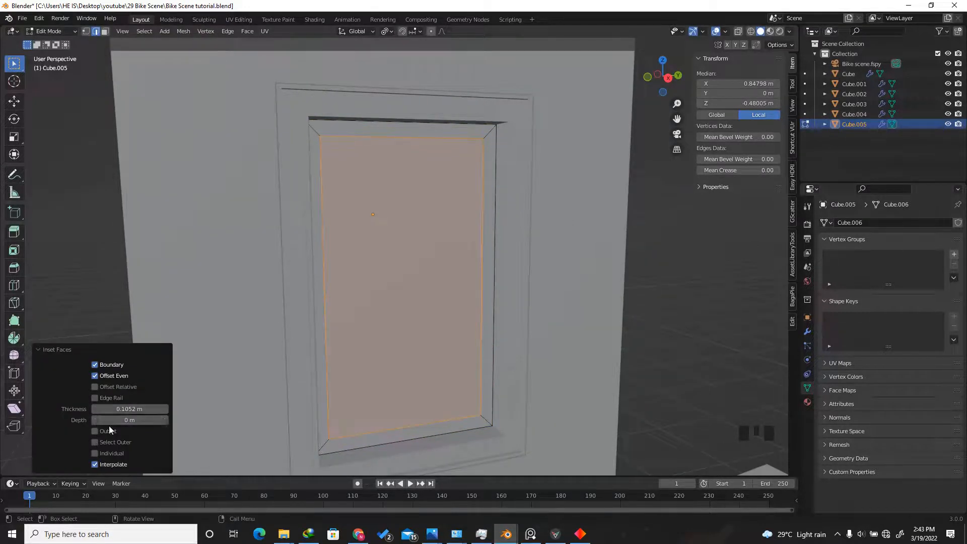
drag(115, 409, 121, 408)
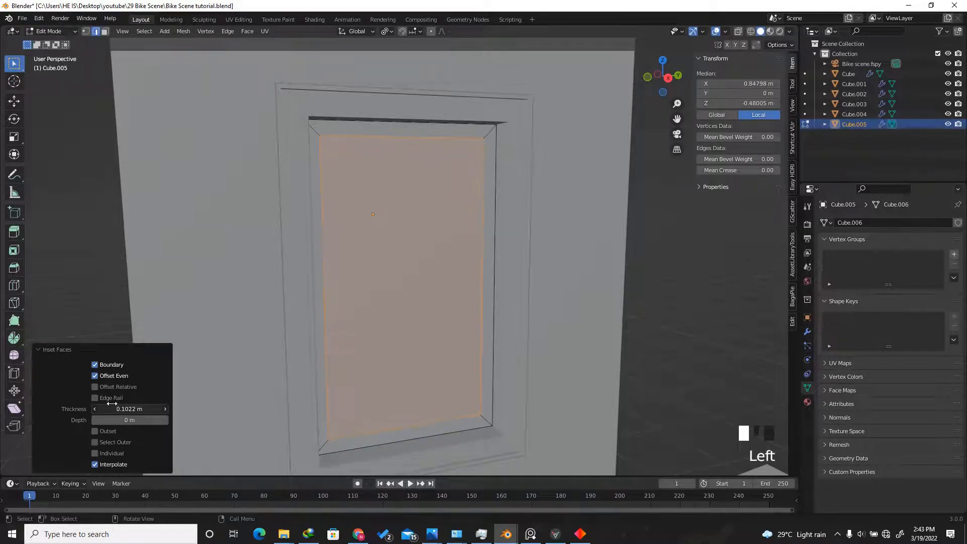
- Subdivide the inset pane face twice with one cut each to make a four-by-four grid
right_click(375, 297)
click(334, 219)
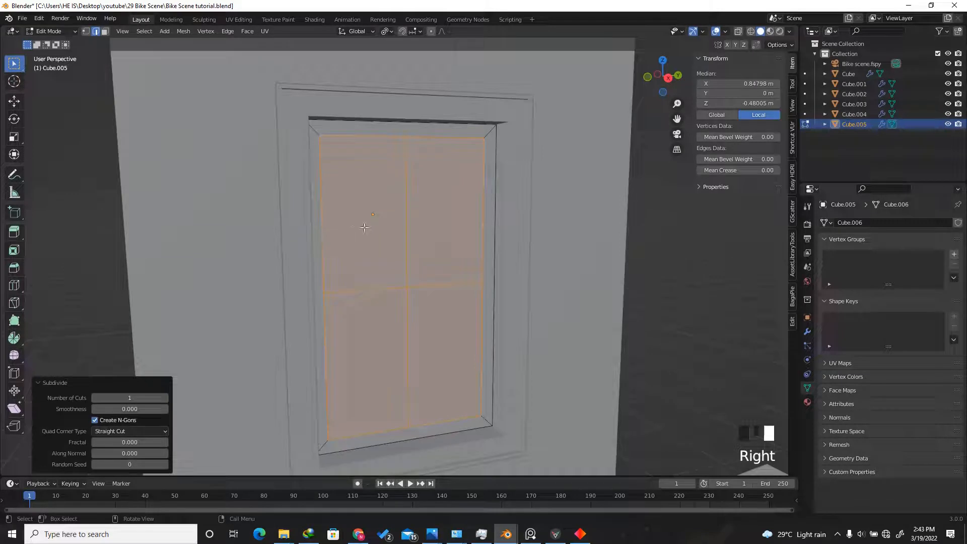
right_click(364, 228)
click(317, 219)
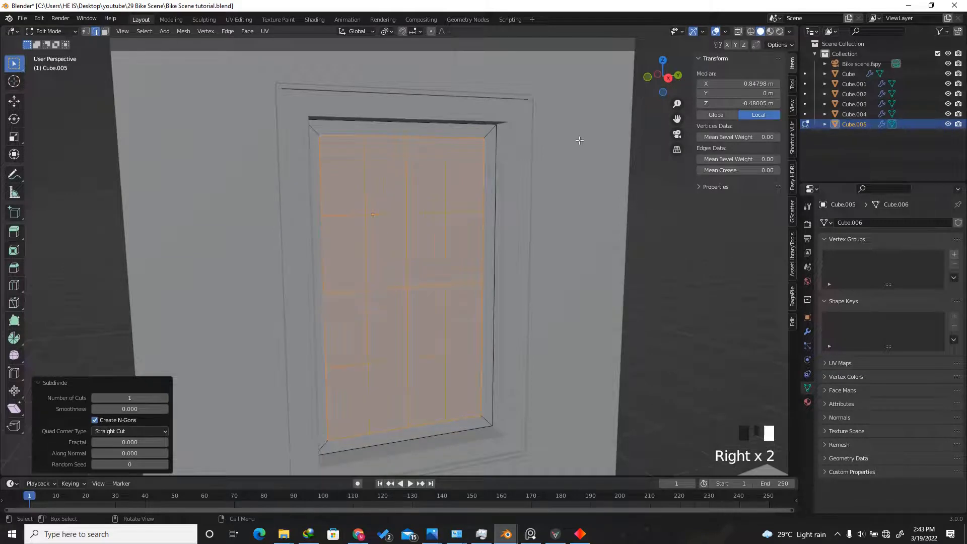
mouse_move(662, 87)
mouse_down()
mouse_move(634, 74)
mouse_move(656, 82)
mouse_up()
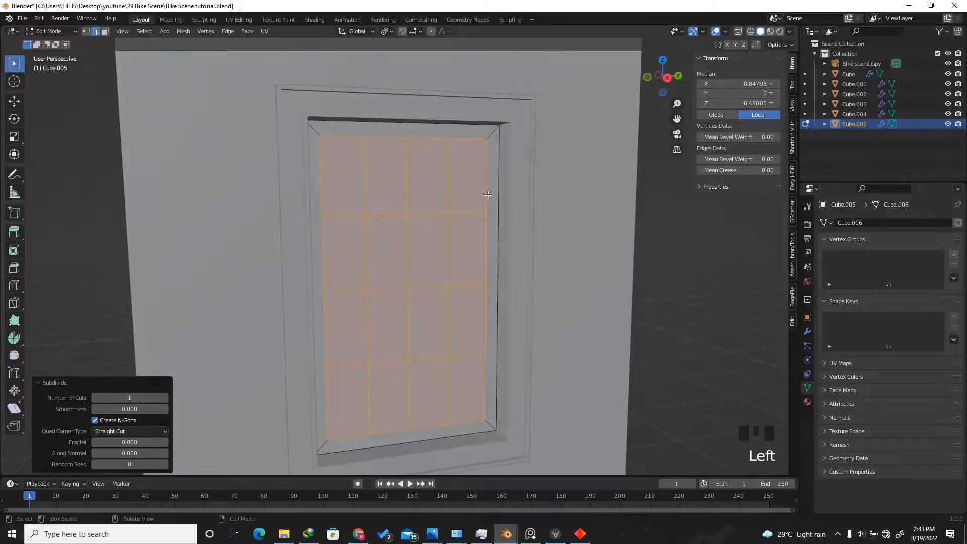
- Bevel the pane's grid edges with a width of 0.0128 m and one segment
key(ctrl+b)
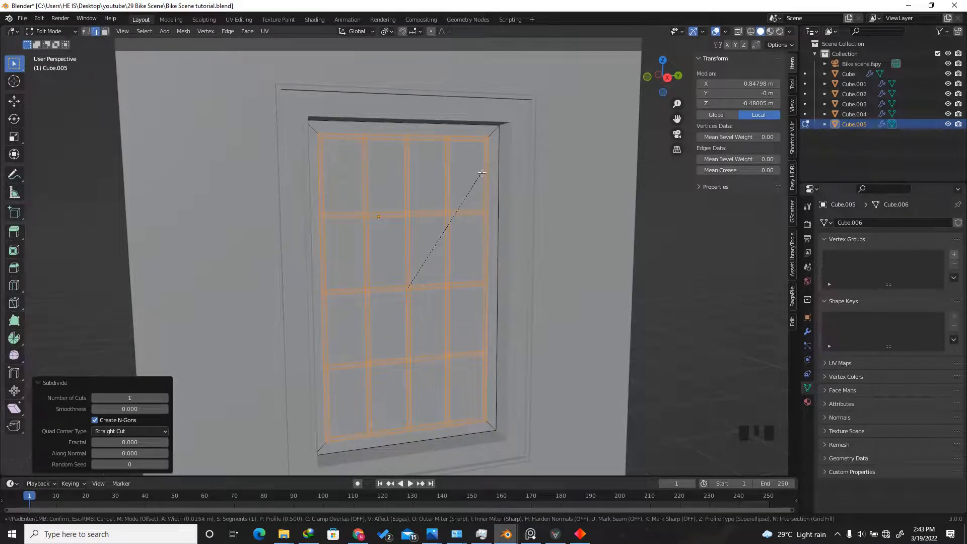
click(480, 175)
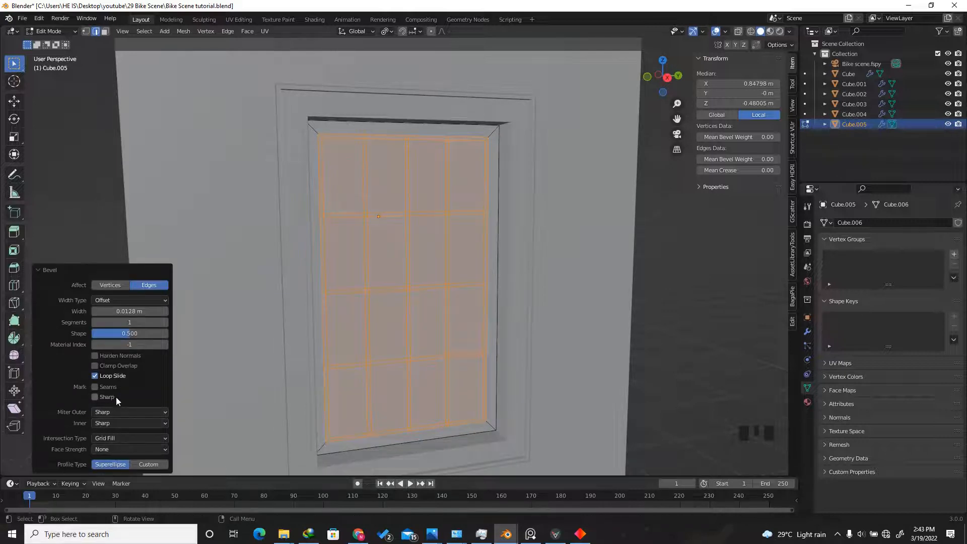
drag(121, 313, 124, 312)
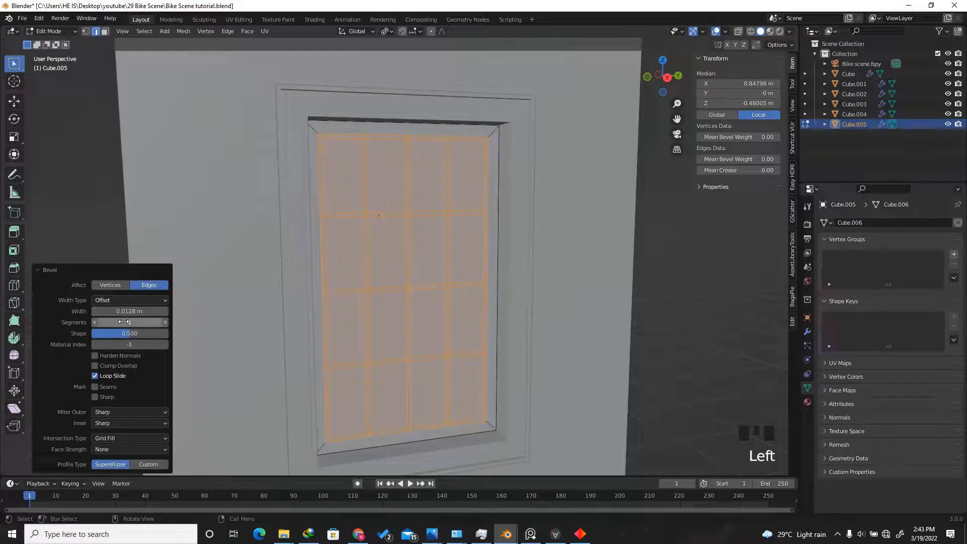
click(163, 322)
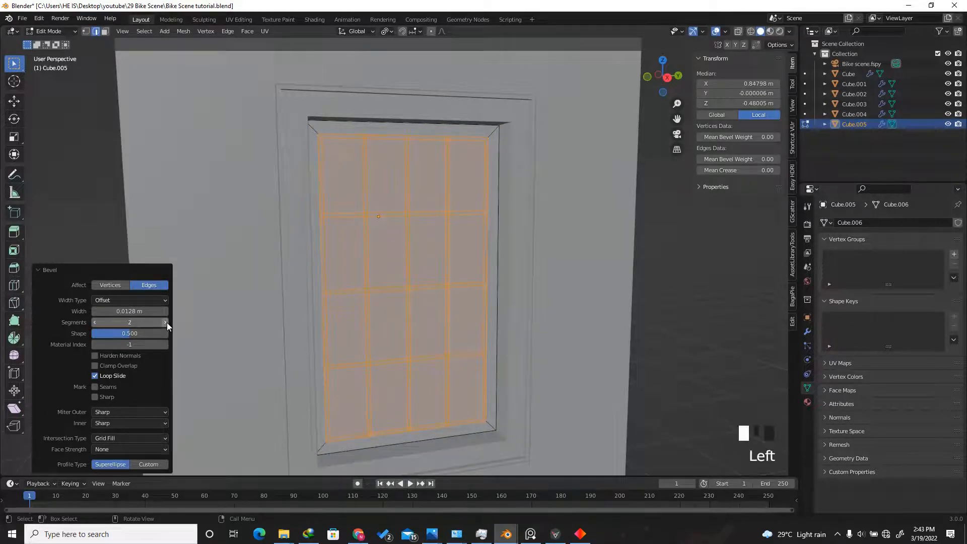
scroll(363, 152, up, 3)
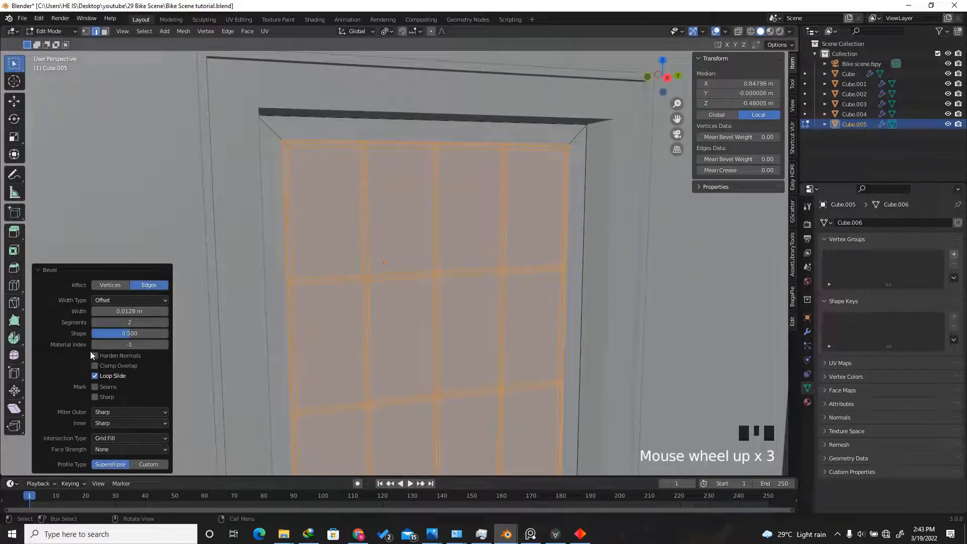
click(94, 322)
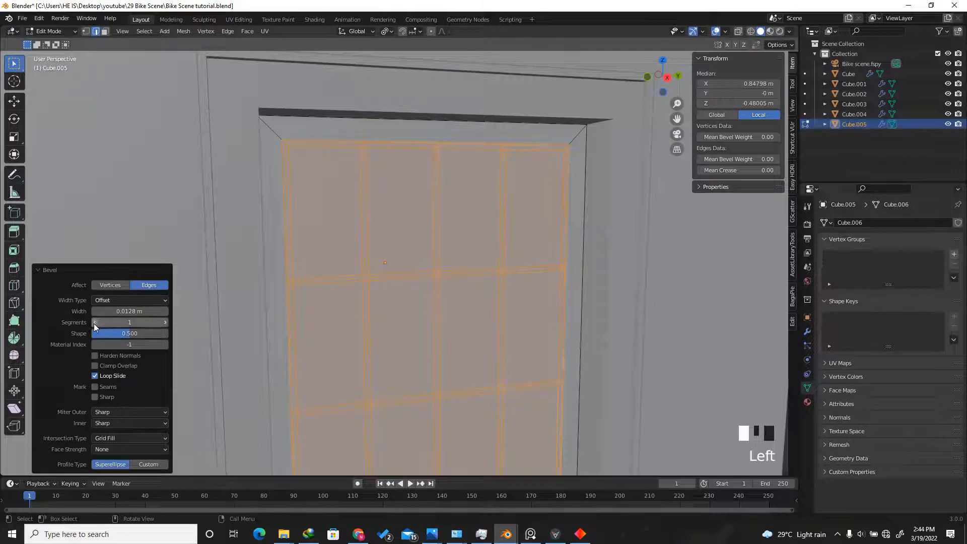
scroll(414, 217, down, 4)
- Separate the four border faces around the pane grid into their own object, using face select mode
double_click(414, 204)
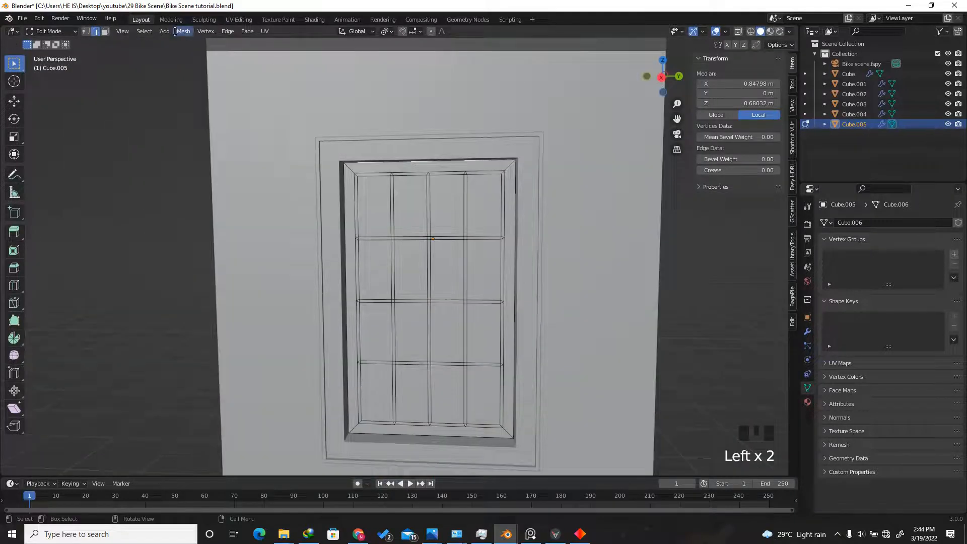
click(105, 31)
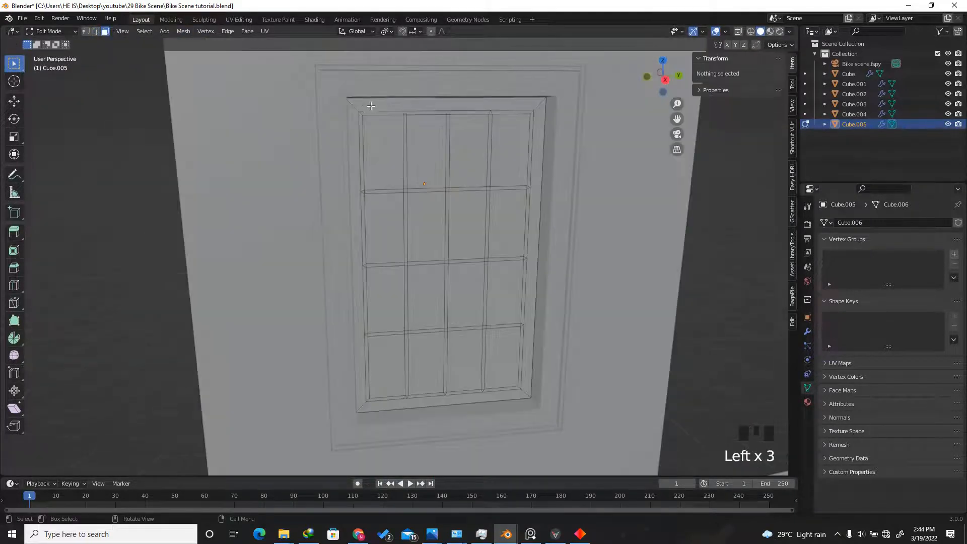
click(374, 105)
scroll(374, 105, up, 2)
shift+click(356, 120)
scroll(406, 323, down, 4)
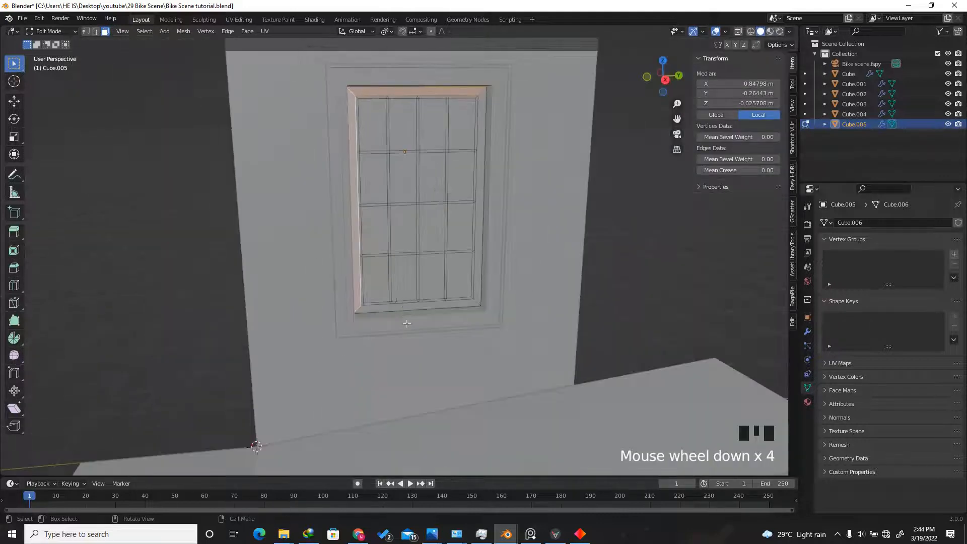
scroll(353, 295, up, 4)
shift+click(353, 295)
shift+click(555, 268)
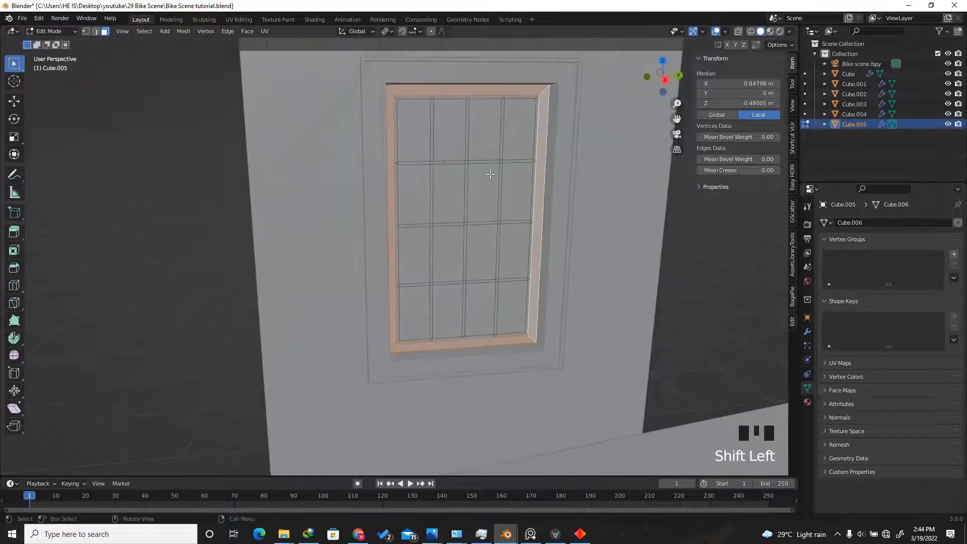
key(p)
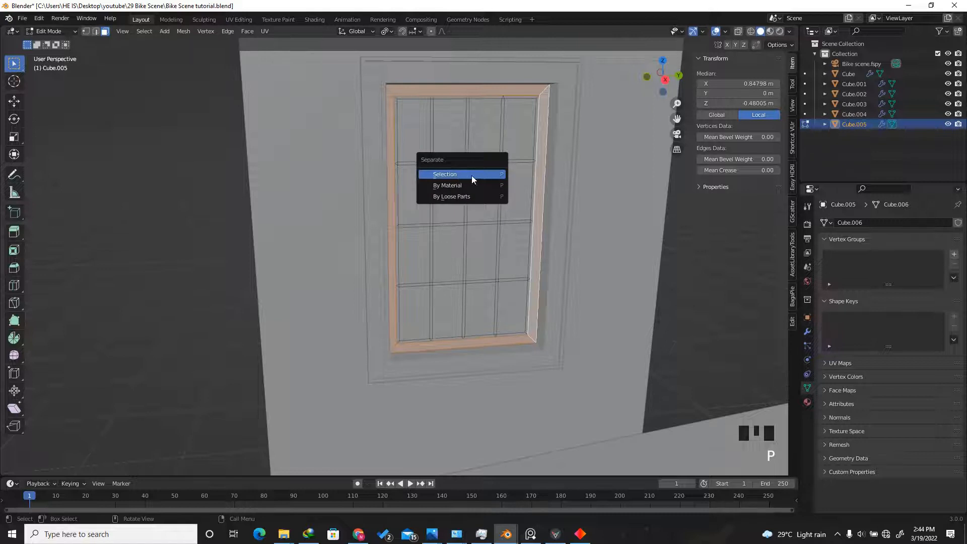
click(471, 175)
- Separate the sixteen glass faces from the thin grid bars into their own object and return to Object Mode
drag(662, 75, 678, 62)
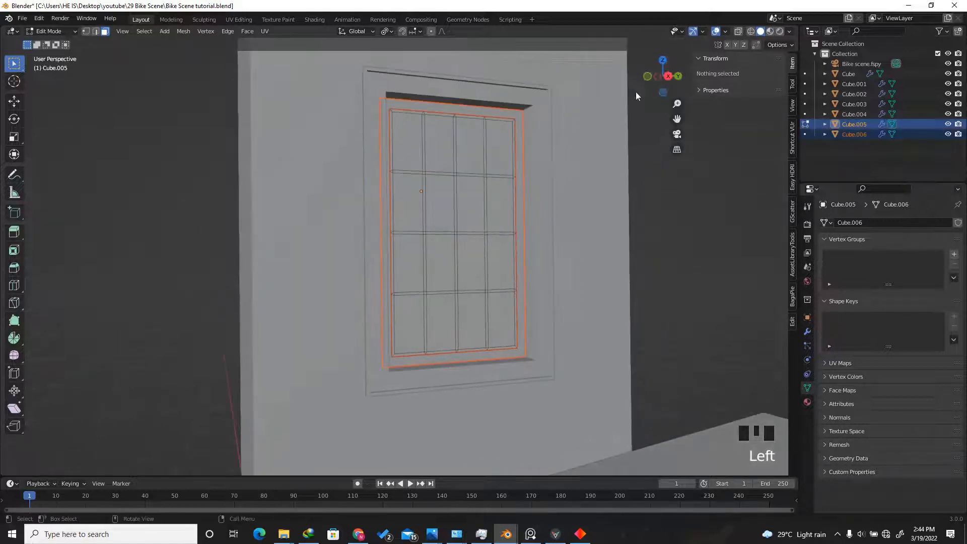
scroll(481, 100, up, 4)
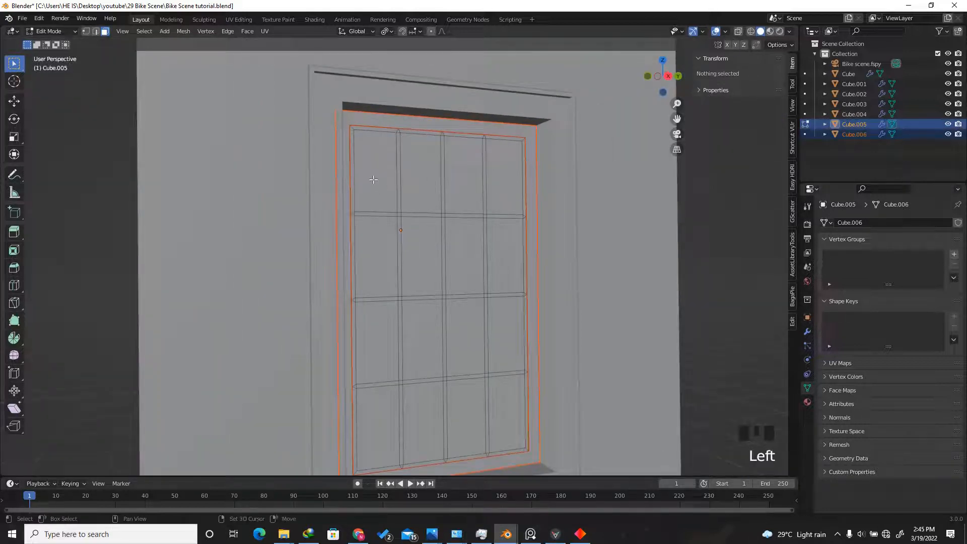
shift+click(373, 180)
shift+click(420, 179)
shift+click(474, 181)
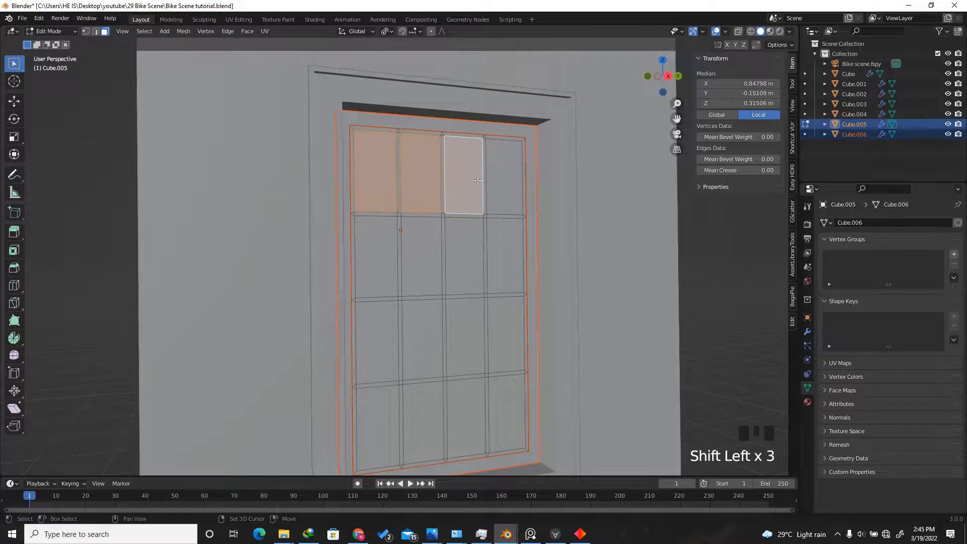
shift+click(504, 173)
shift+click(500, 262)
shift+click(465, 263)
shift+click(422, 259)
shift+click(378, 259)
shift+click(378, 340)
shift+click(378, 426)
shift+click(505, 336)
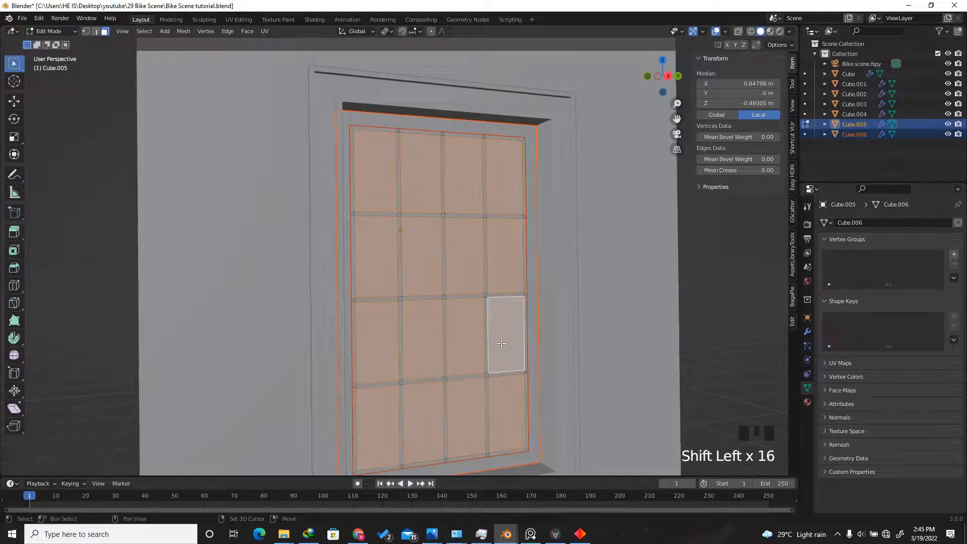
key(p)
click(484, 345)
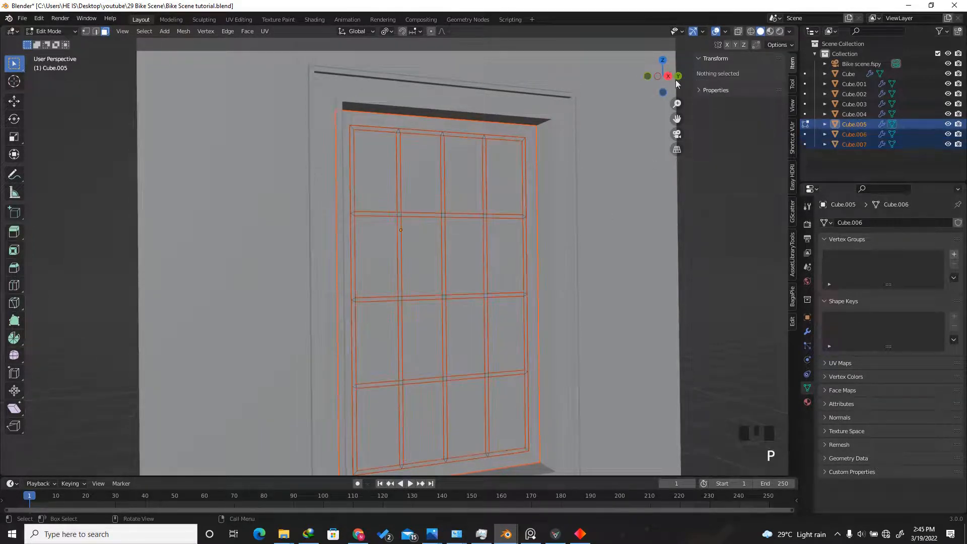
key(Tab)
scroll(492, 193, down, 2)
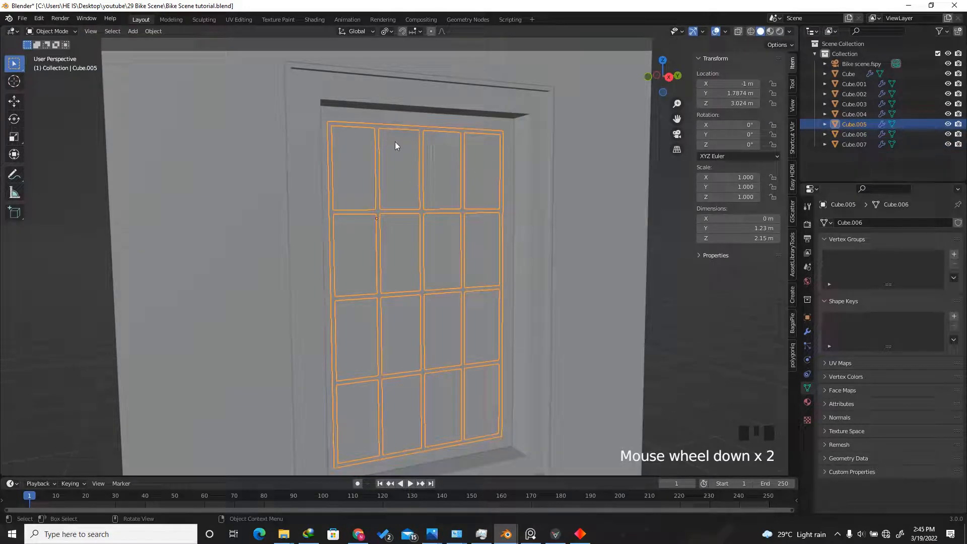
- Add a Solidify modifier to the separated border frame around the glass grid
click(513, 265)
click(512, 265)
click(513, 265)
click(513, 265)
click(513, 265)
click(513, 265)
click(512, 265)
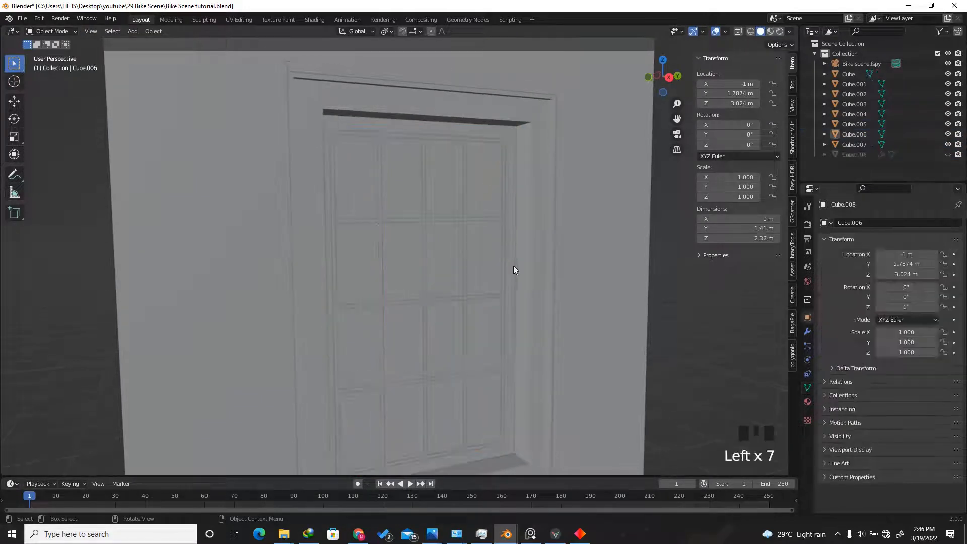
click(511, 262)
click(807, 331)
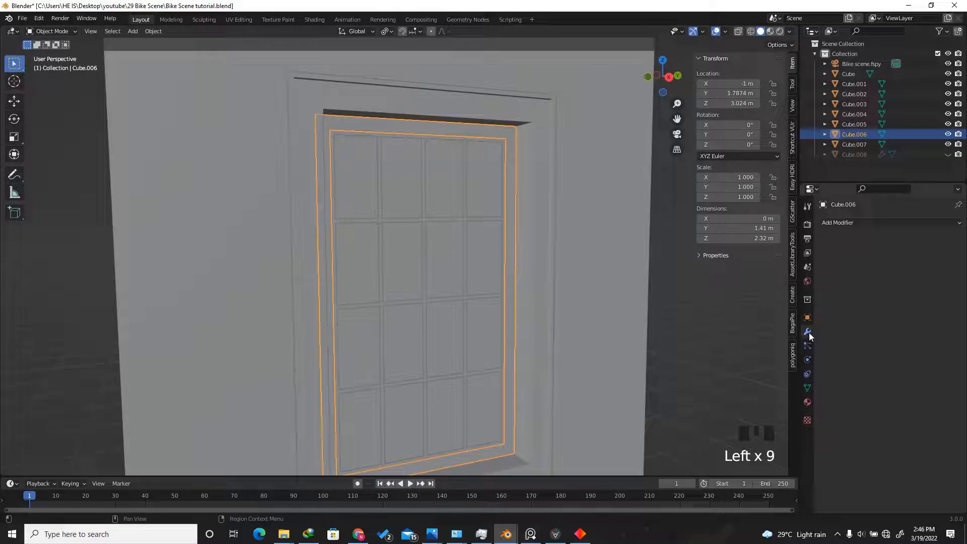
click(835, 222)
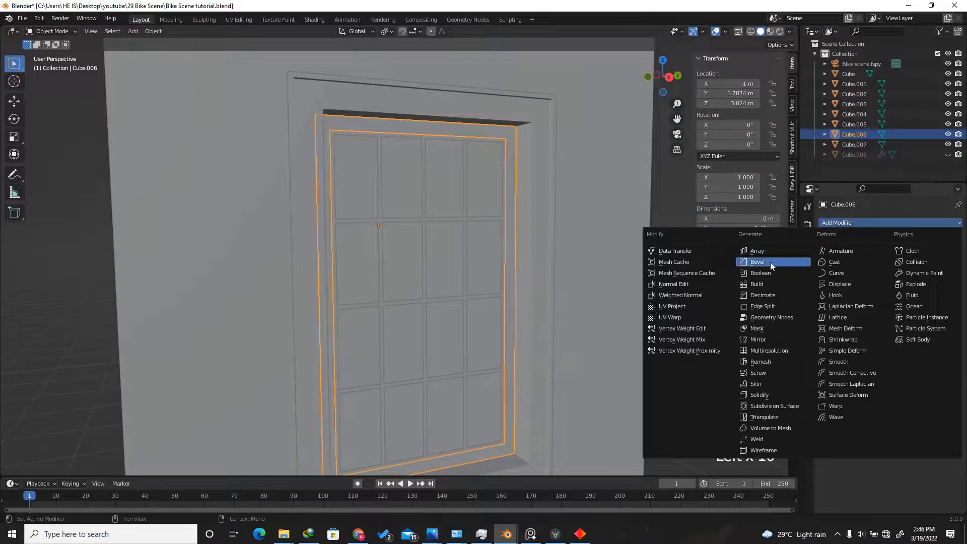
click(768, 395)
- Set the border frame's Solidify offset to 1 and its thickness to 0.033 m
scroll(636, 342, up, 11)
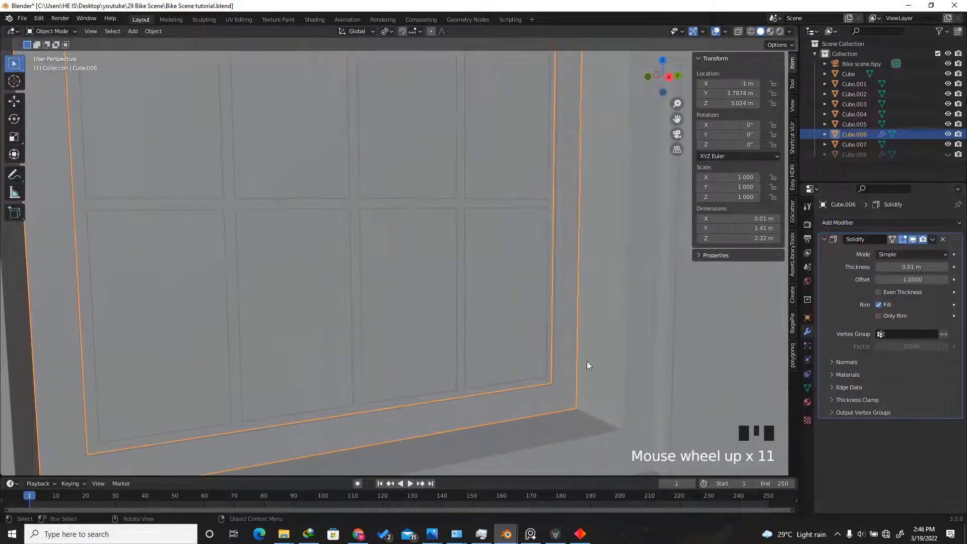
drag(667, 74, 691, 86)
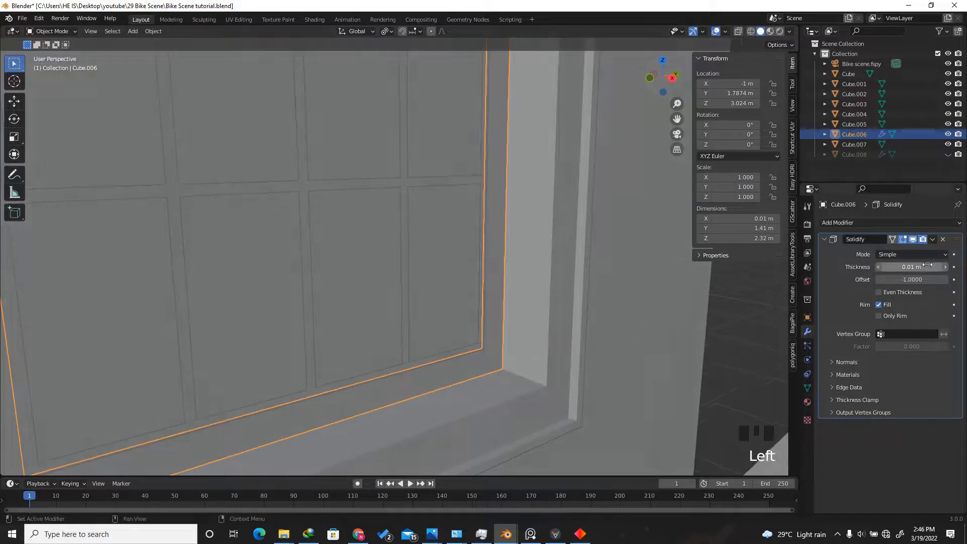
click(920, 280)
text(1)
key(Return)
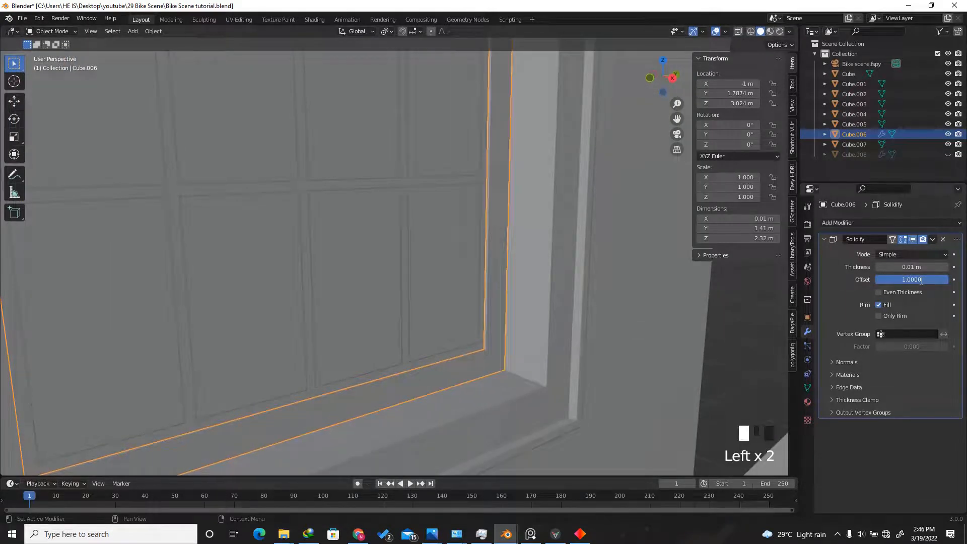
scroll(654, 380, down, 4)
scroll(529, 361, up, 15)
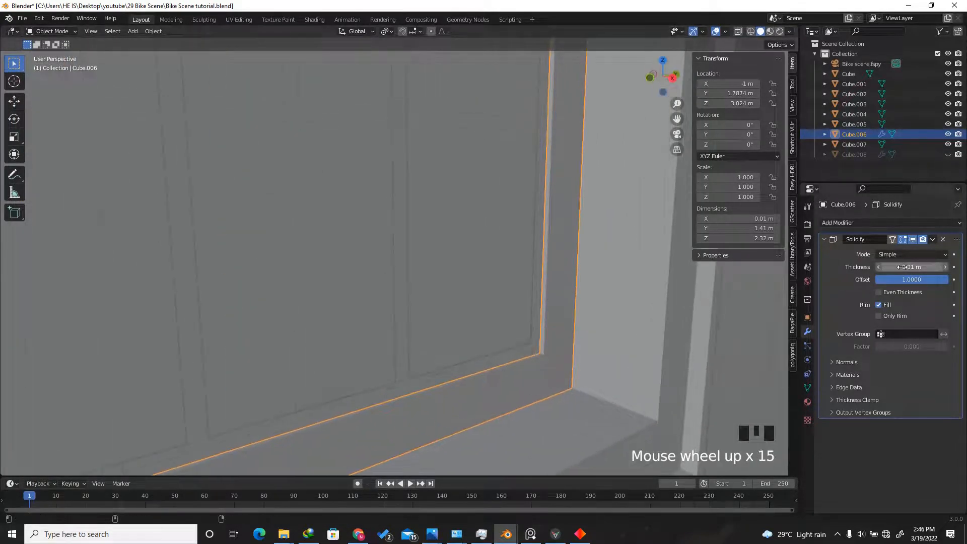
shift+drag(907, 267, 918, 267)
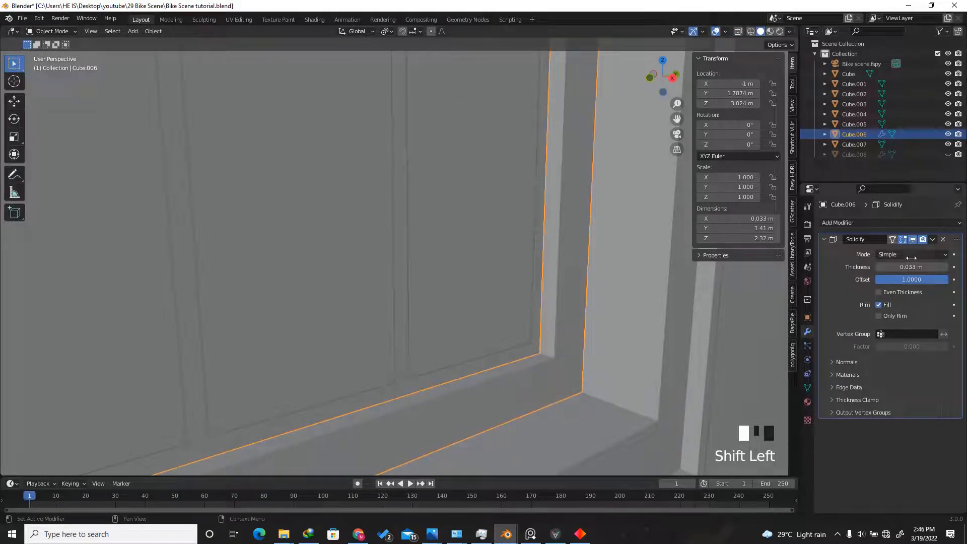
- Add a Bevel modifier to the border frame around the glass grid and set its amount to 0.002 m
click(864, 225)
click(740, 265)
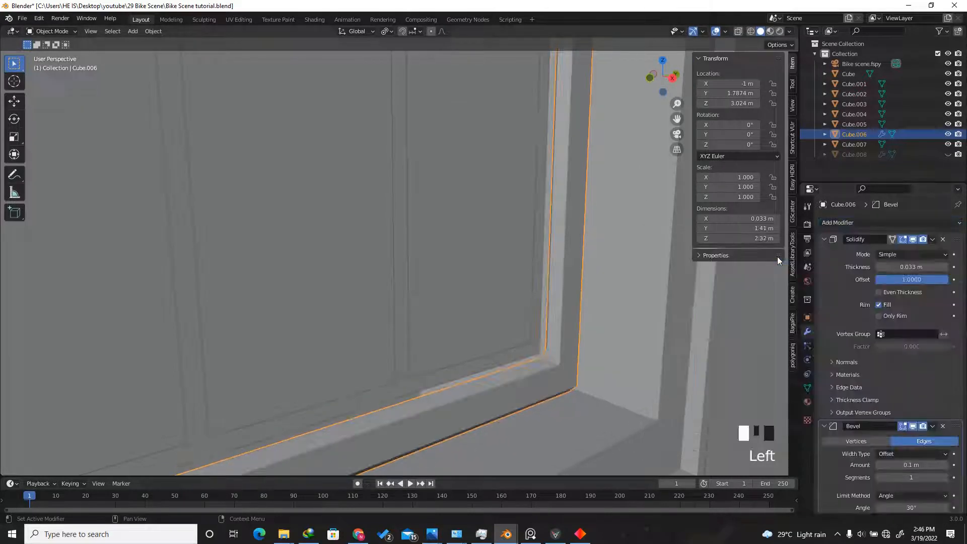
scroll(946, 466, down, 5)
click(909, 422)
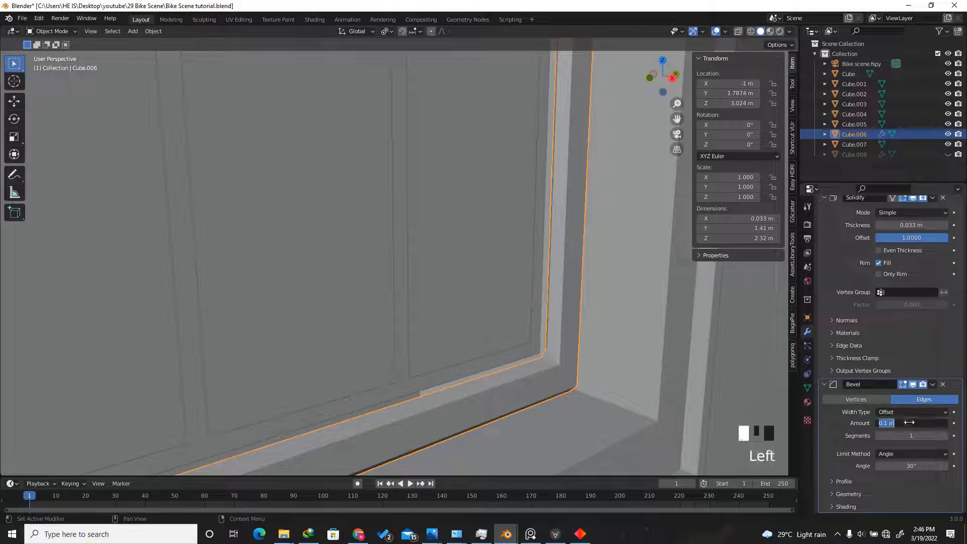
text(.002)
key(Return)
- Set the border frame's Bevel amount to 0.005 m and its segments to 4
click(885, 423)
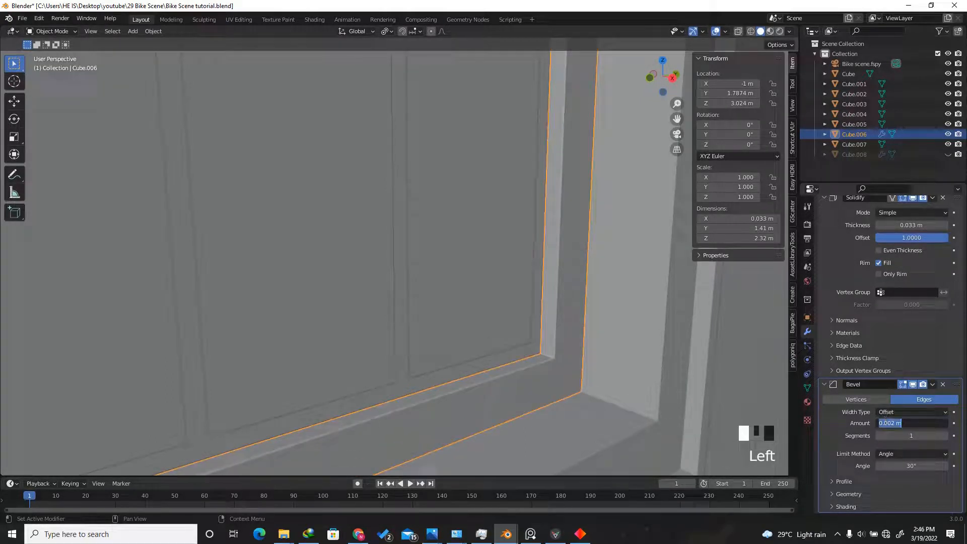
drag(891, 423, 938, 417)
text(5)
key(Return)
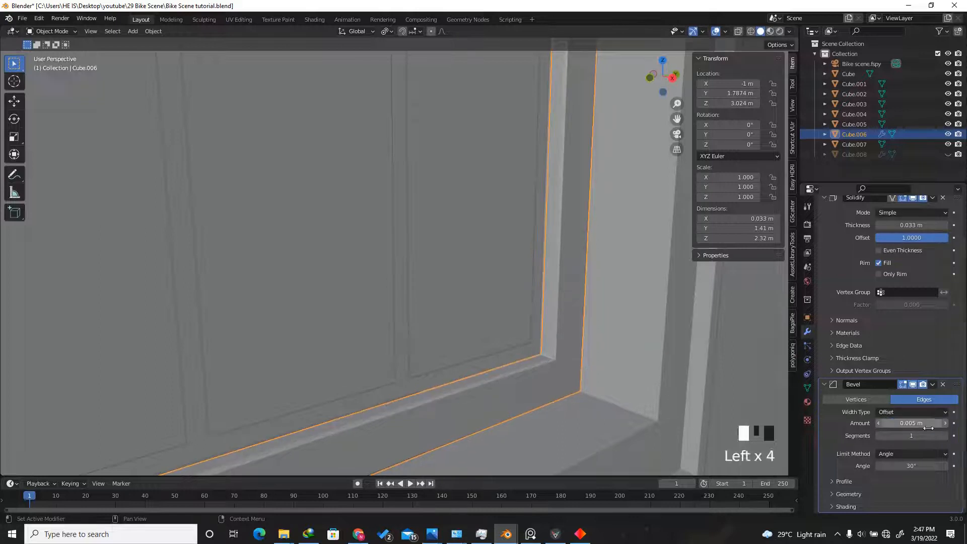
click(945, 436)
click(945, 437)
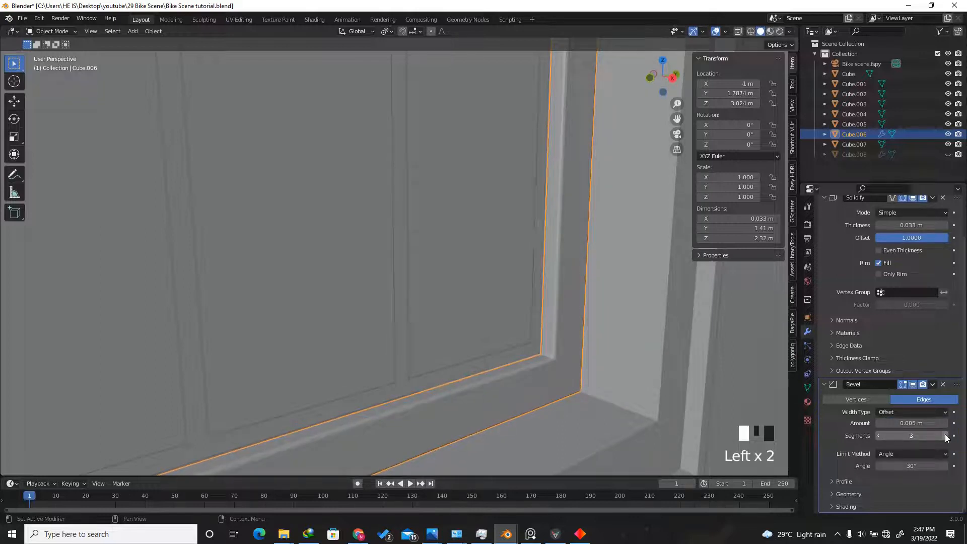
scroll(524, 349, down, 4)
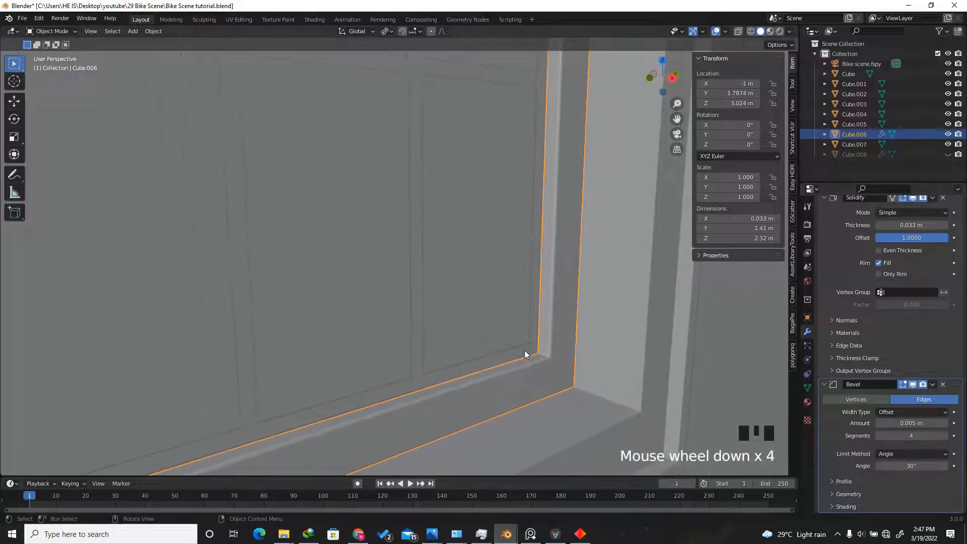
- Copy the border frame's Solidify and Bevel modifiers to the thin grid bars
click(528, 357)
scroll(514, 389, down, 8)
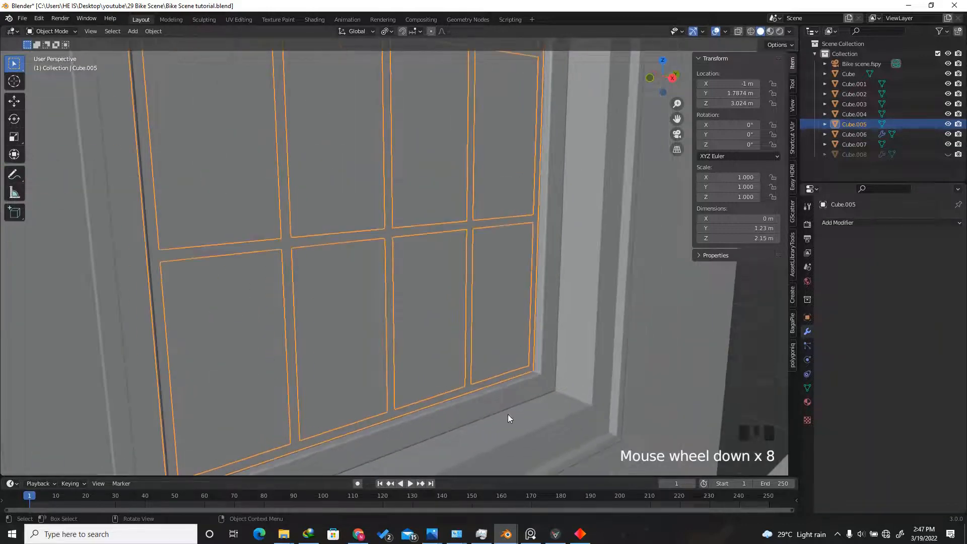
scroll(576, 337, up, 5)
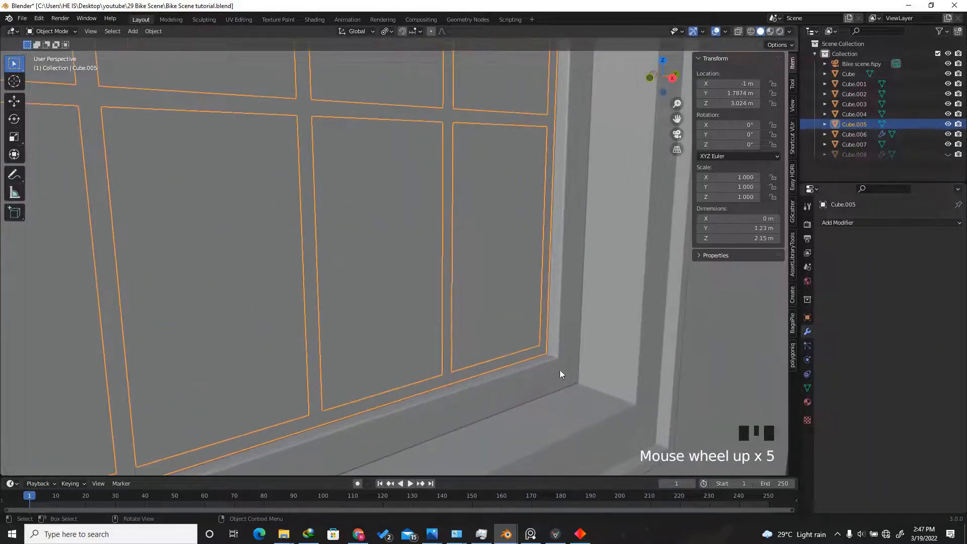
shift+click(548, 375)
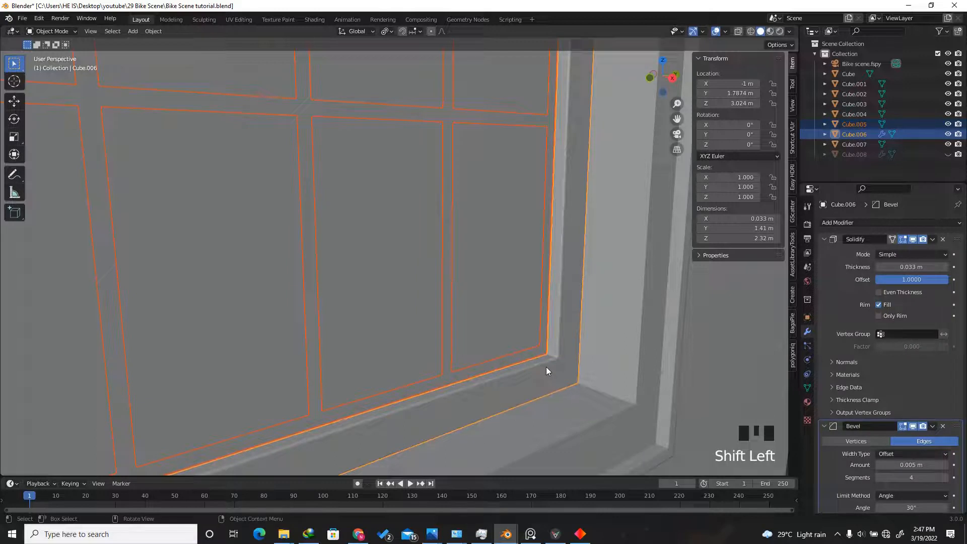
key(ctrl+l)
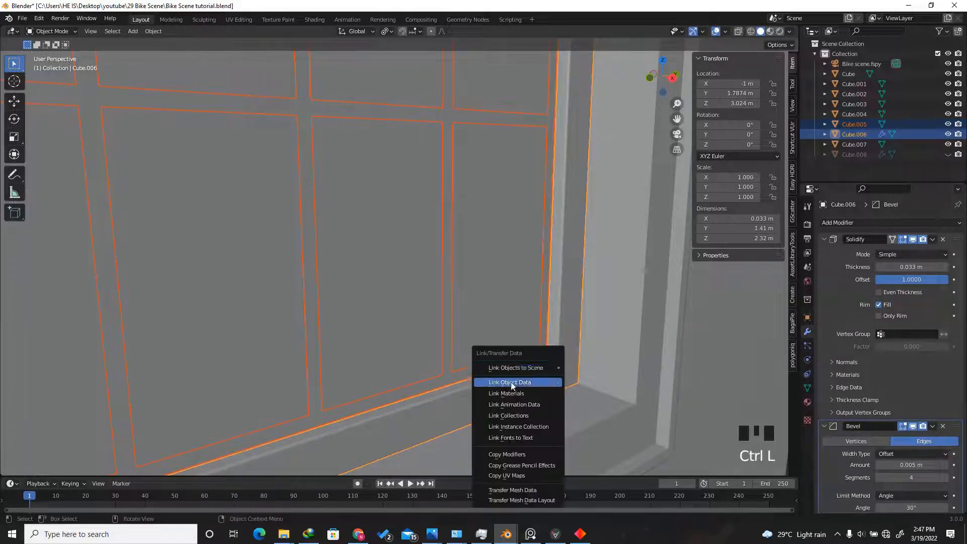
click(510, 455)
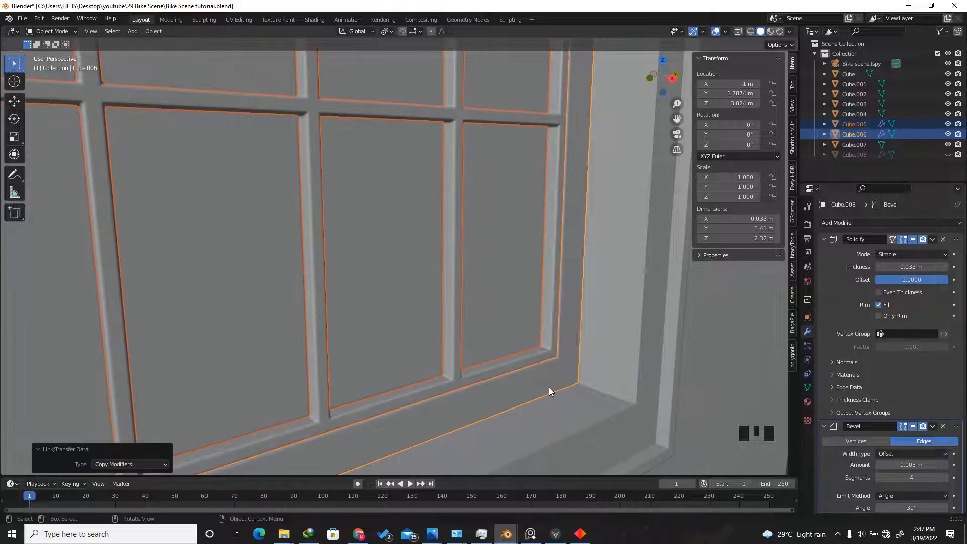
scroll(559, 372, up, 11)
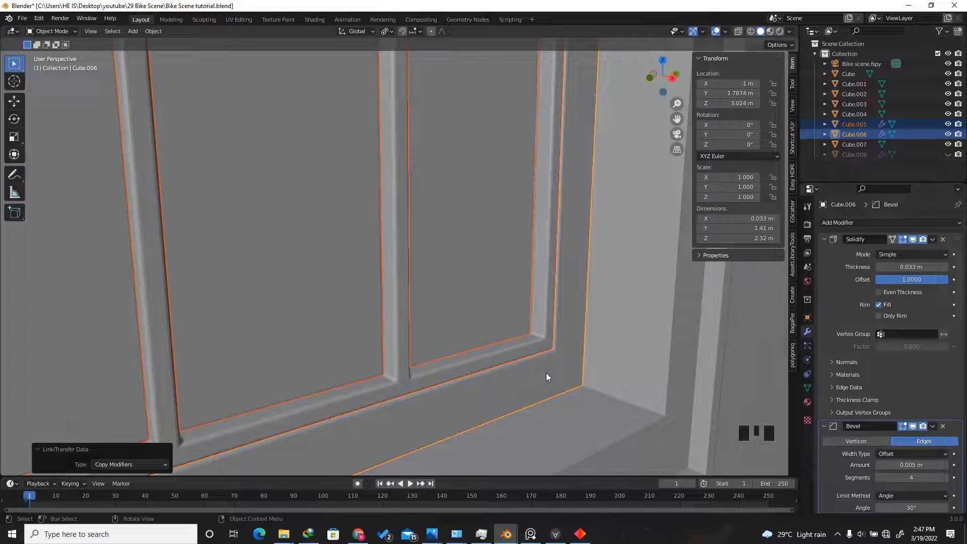
- Select only the grid bars and set their Bevel amount to 0.01 m
scroll(460, 364, down, 8)
click(474, 375)
scroll(477, 374, down, 5)
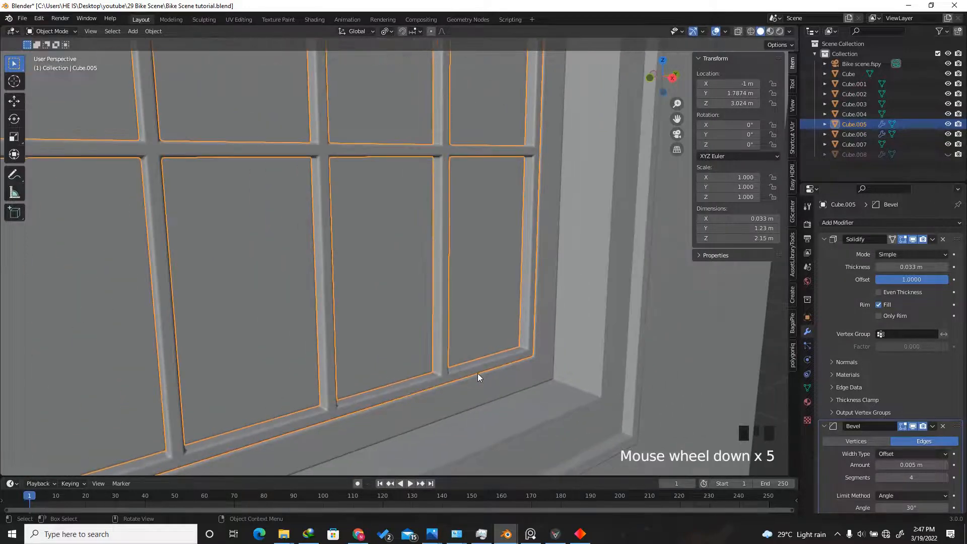
scroll(468, 351, up, 4)
scroll(898, 366, down, 4)
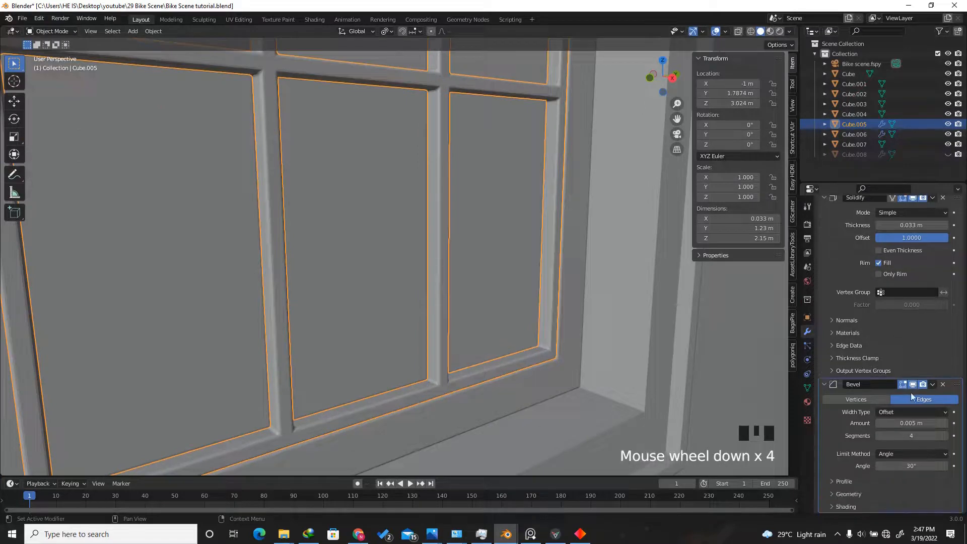
click(905, 423)
drag(891, 424, 911, 424)
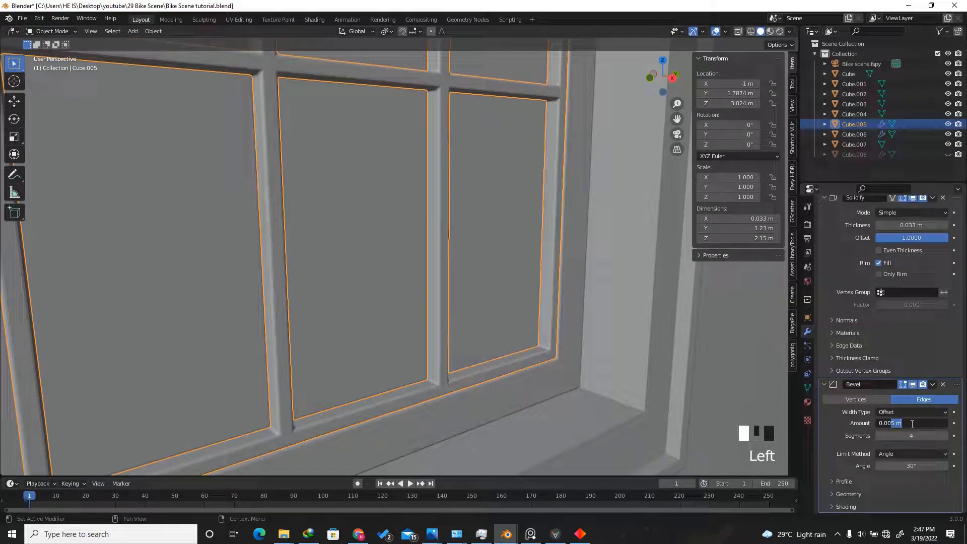
key(BackSpace)
text(1)
key(Return)
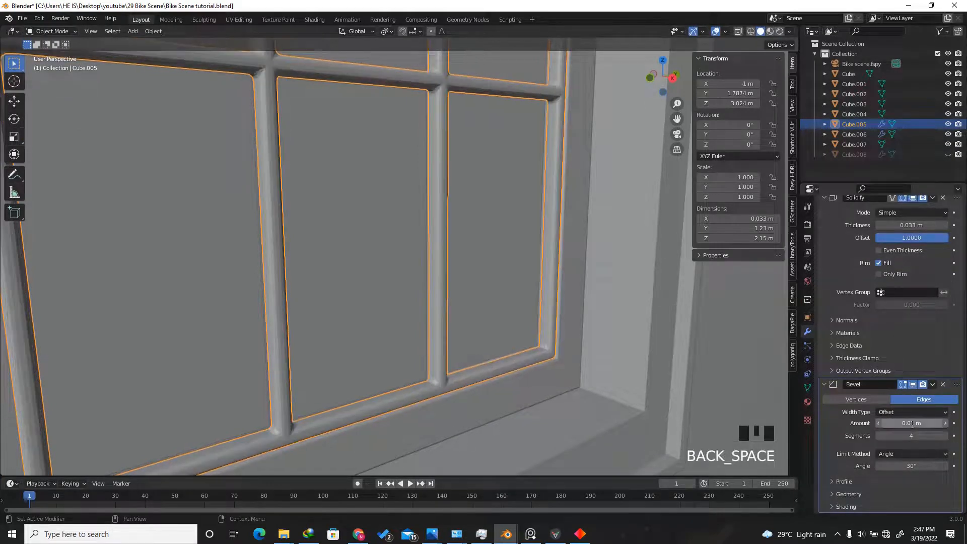
- Reduce the grid bars' Bevel to 1 segment and fine-tune its amount to 0.006 m
click(879, 436)
click(879, 436)
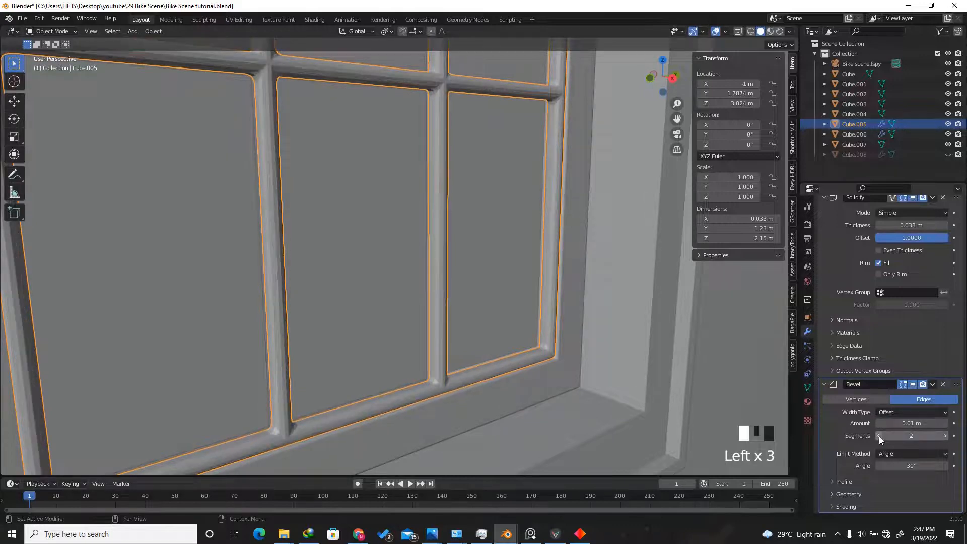
click(878, 436)
scroll(419, 416, up, 15)
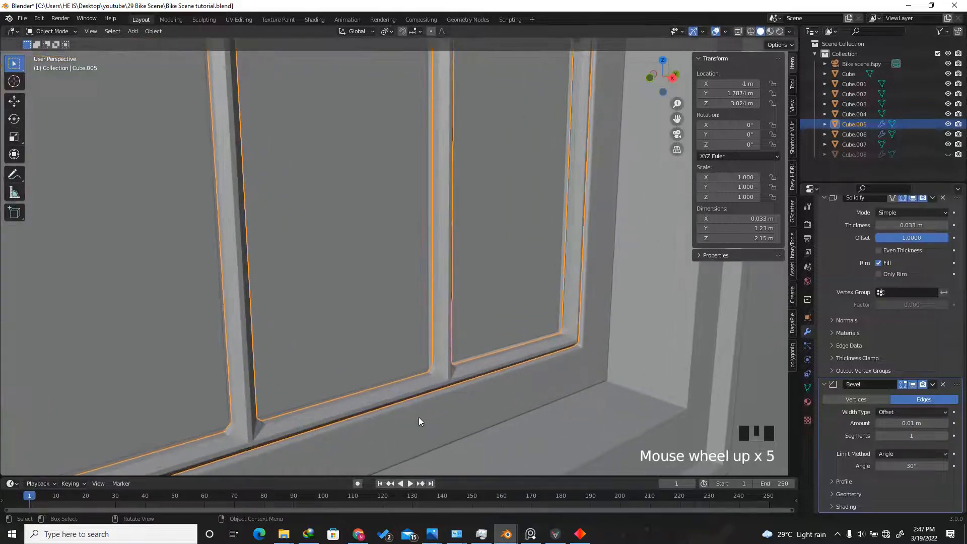
shift+drag(921, 423, 908, 423)
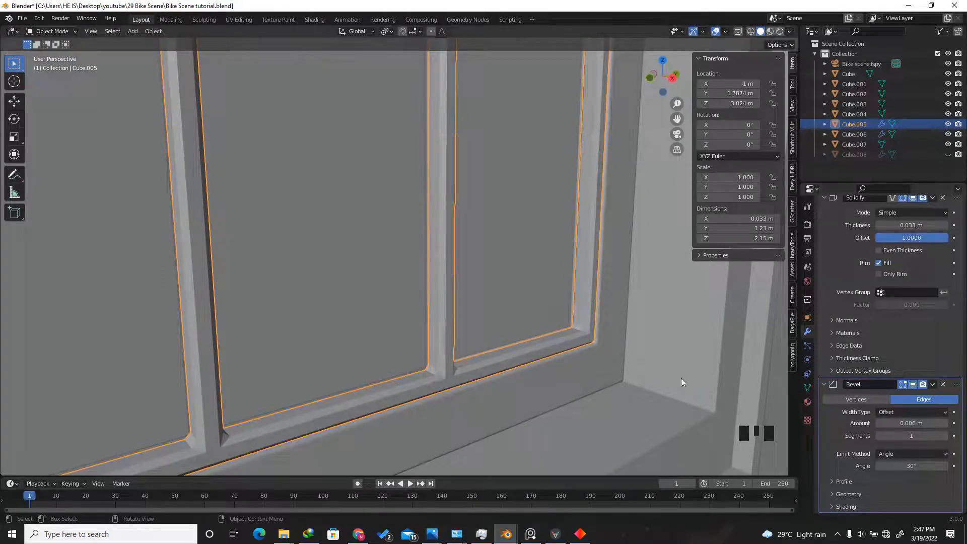
- Select the glass panes behind the grid bars and add a Solidify modifier to them
scroll(589, 335, down, 17)
drag(665, 76, 594, 76)
scroll(506, 279, down, 12)
click(485, 308)
click(842, 222)
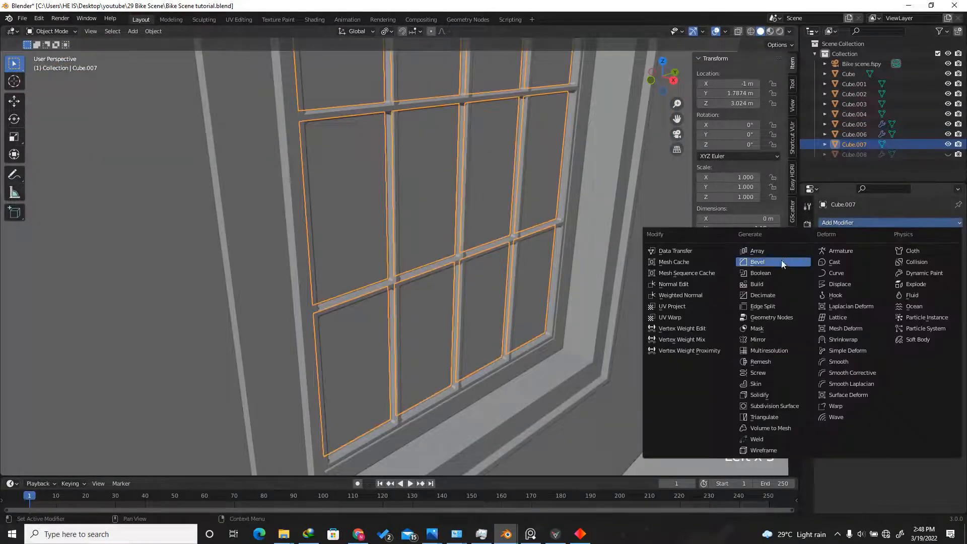
click(780, 395)
key(ctrl+shift+z)
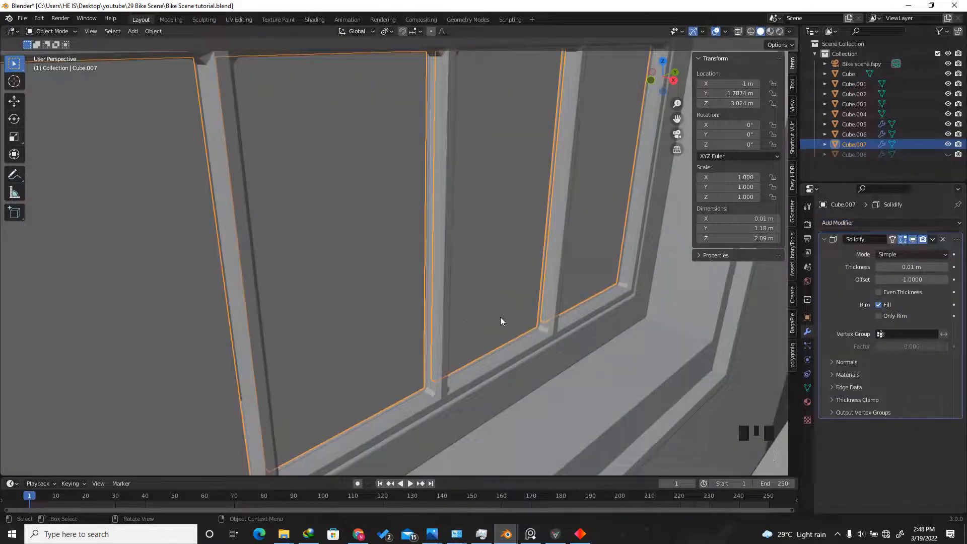
- Move the glass panes about 0.015 m along the X axis so they sit within the grid bars
key(g)
key(x)
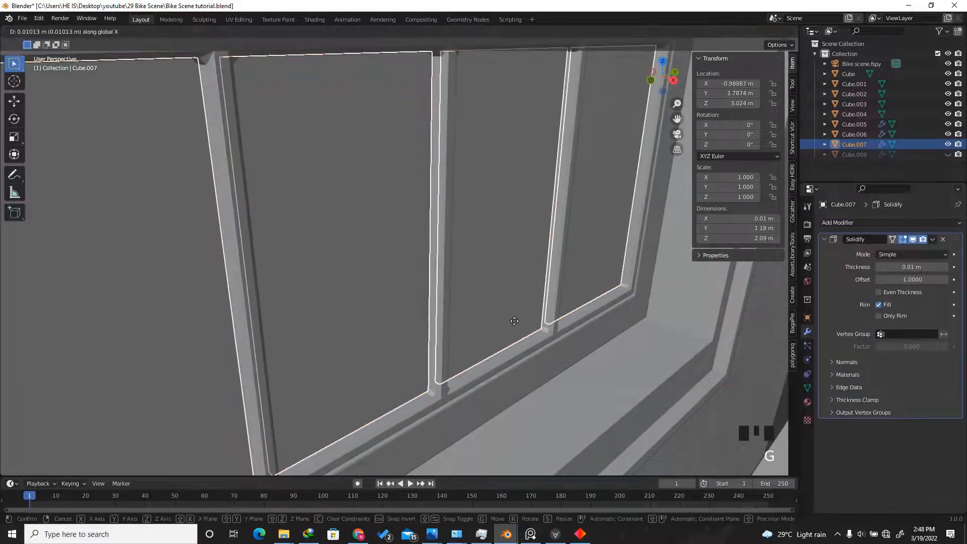
click(521, 330)
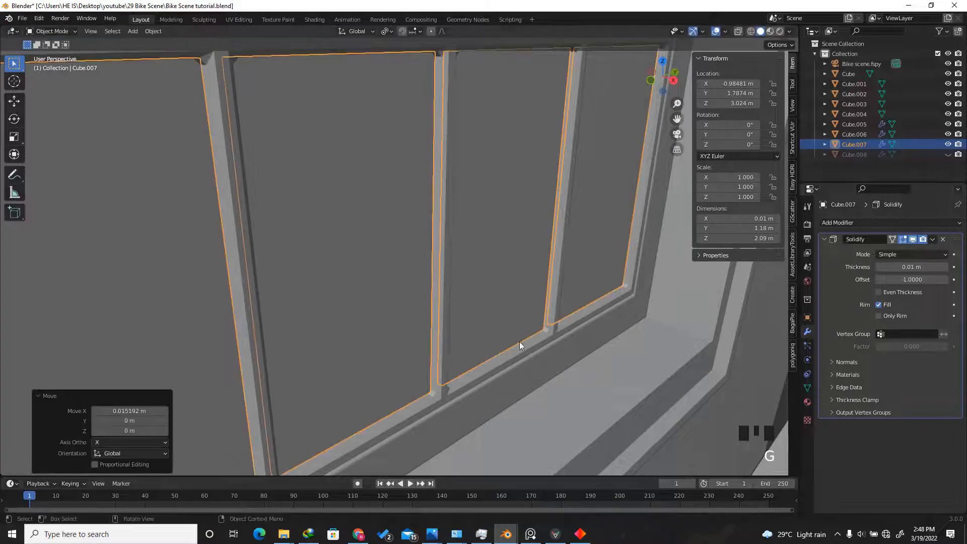
- Increase the border frame's Solidify thickness to 0.052 m
click(544, 361)
drag(909, 266, 910, 264)
scroll(542, 160, up, 4)
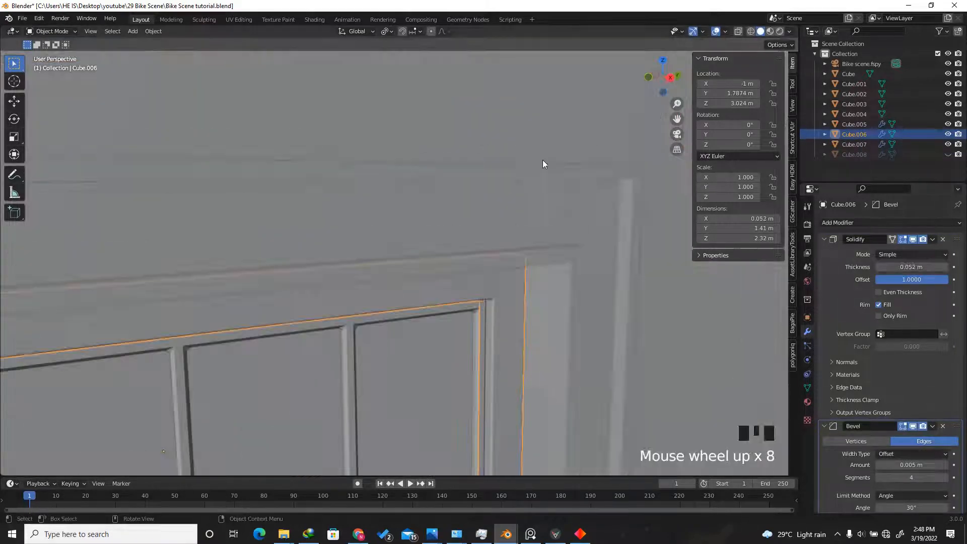
- Add a Bevel modifier to the outer window frame and reduce its bevel amount
click(545, 183)
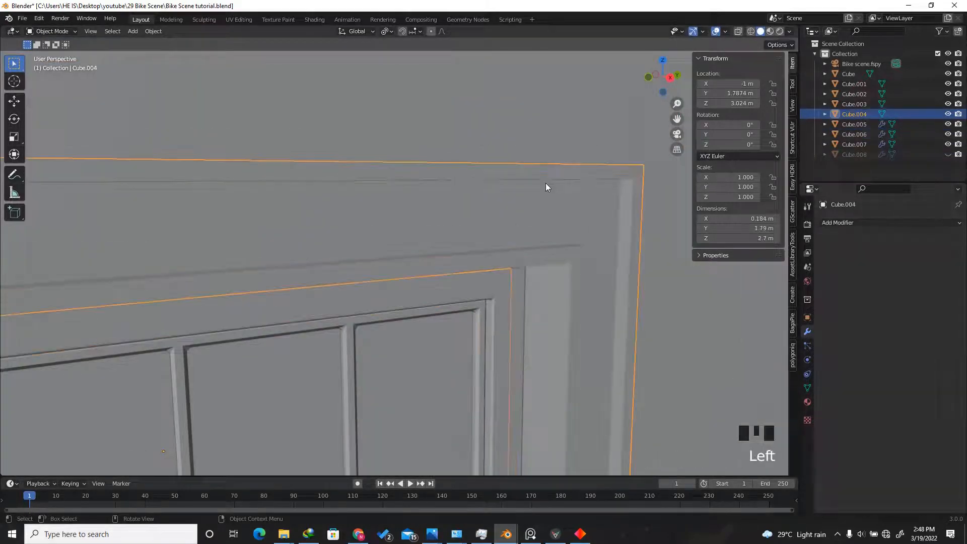
click(882, 222)
click(760, 262)
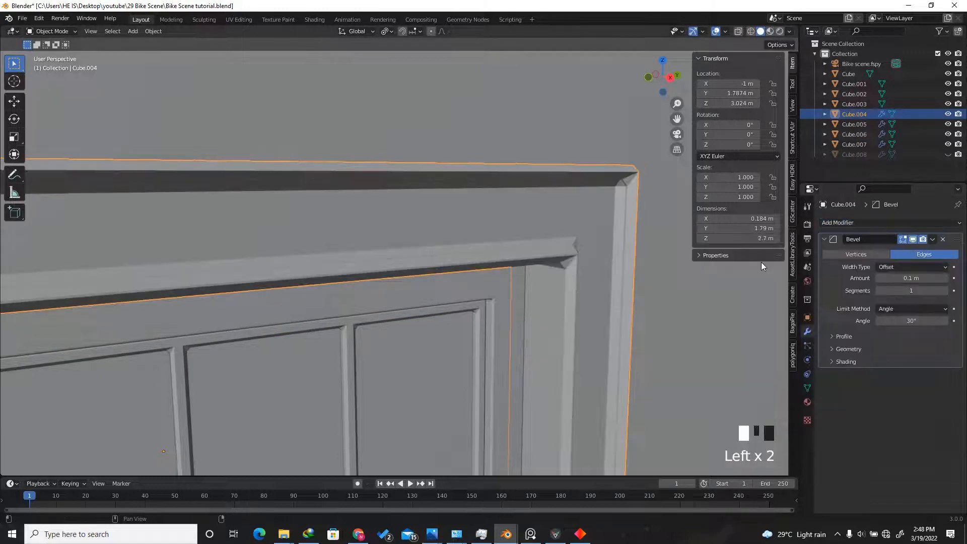
shift+drag(936, 280, 882, 290)
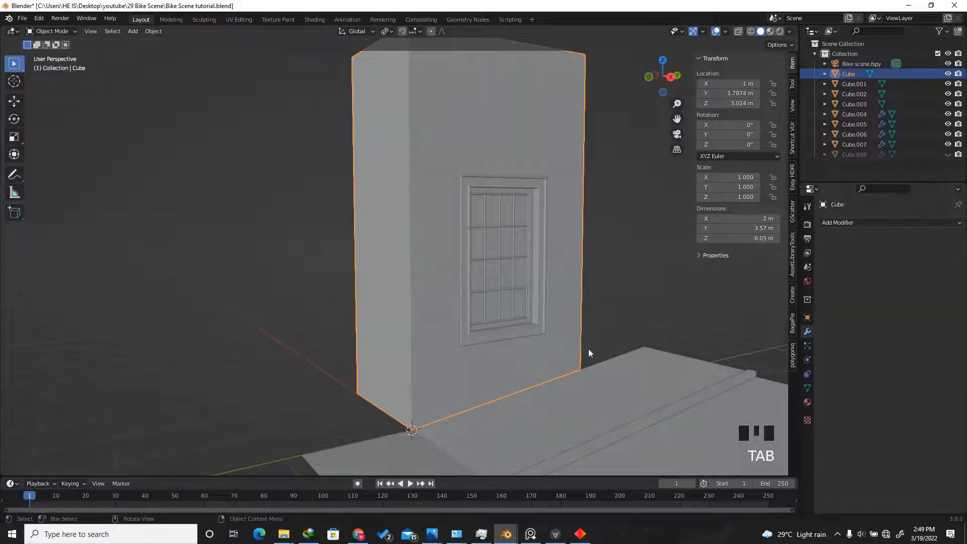
- Separate the bottom row of four faces on the building's window wall into their own object and return to Object Mode
key(Tab)
scroll(439, 405, up, 2)
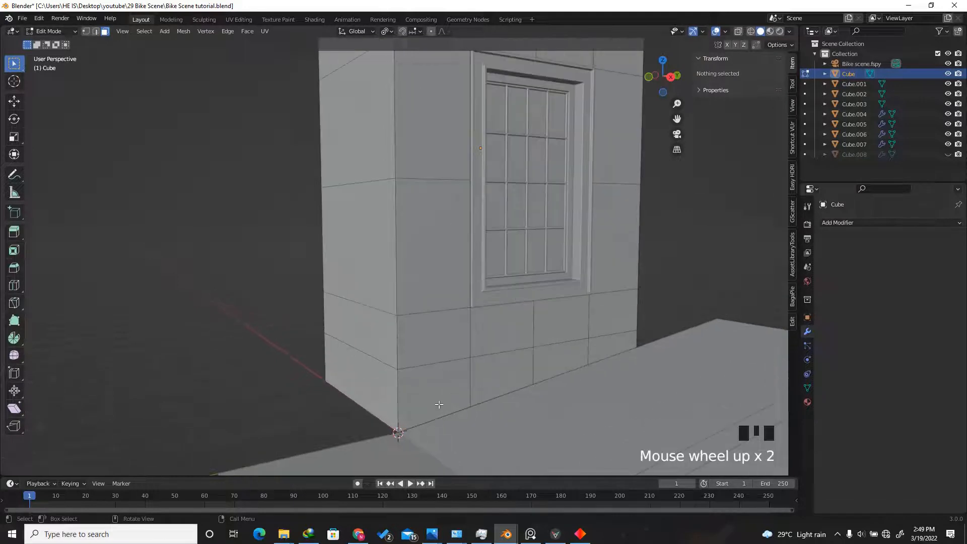
click(437, 390)
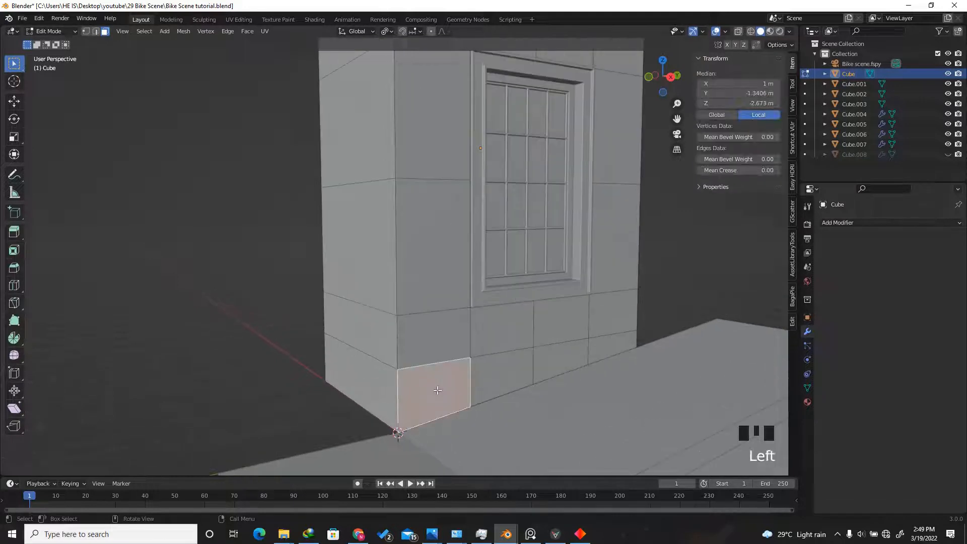
ctrl+click(603, 352)
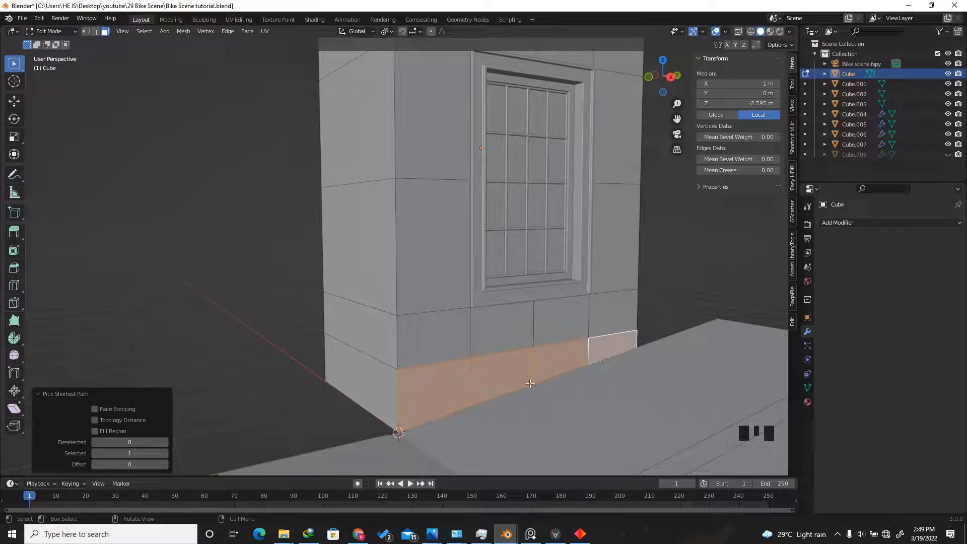
key(p)
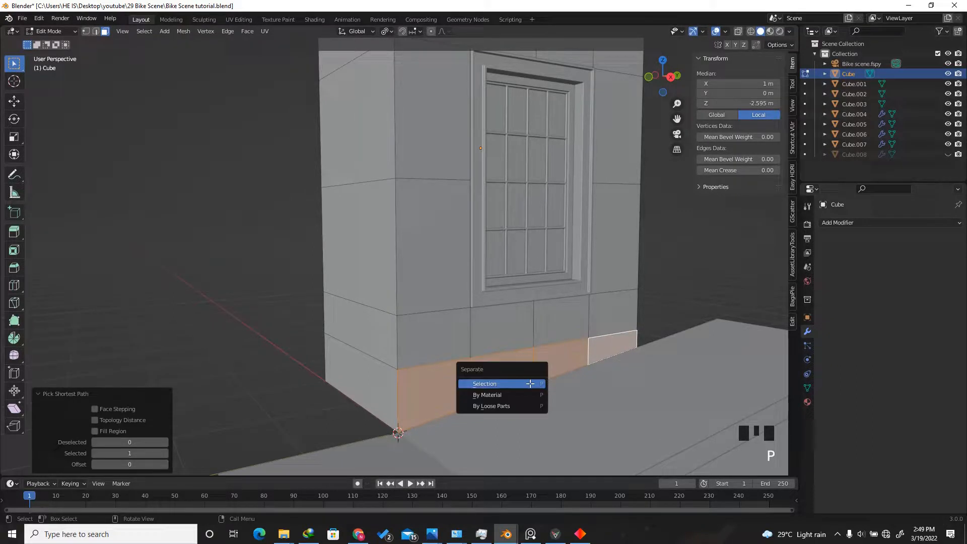
click(482, 383)
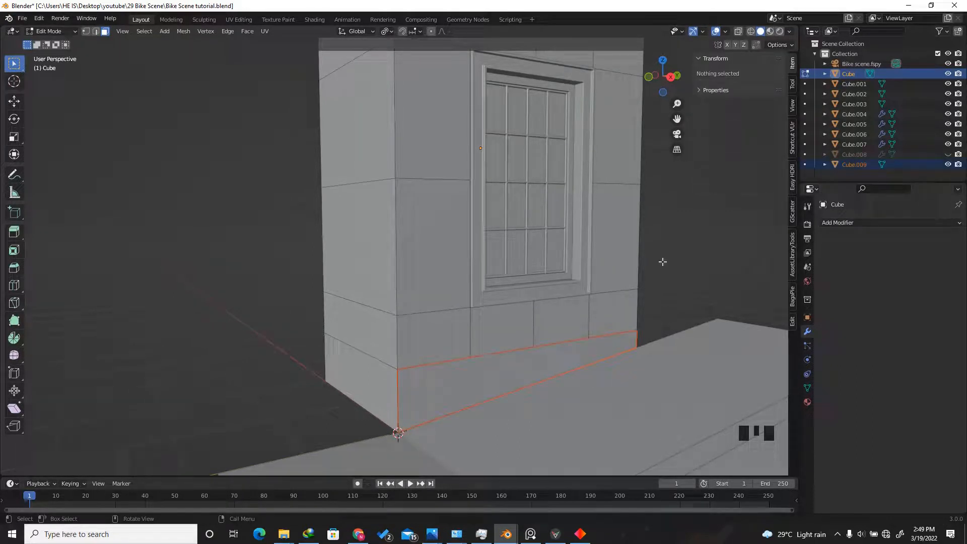
key(Tab)
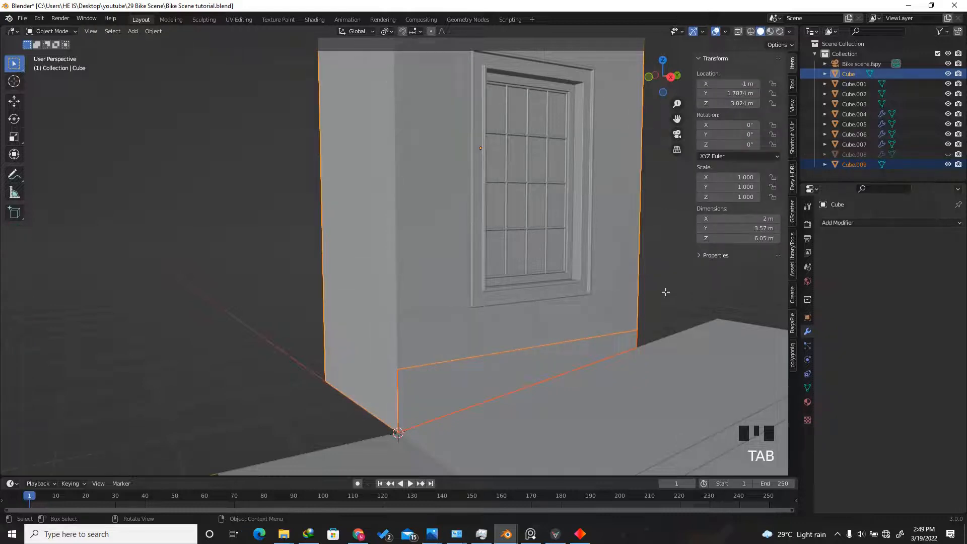
- Merge the base strip's four faces into a single face with Limited Dissolve
click(521, 374)
key(Tab)
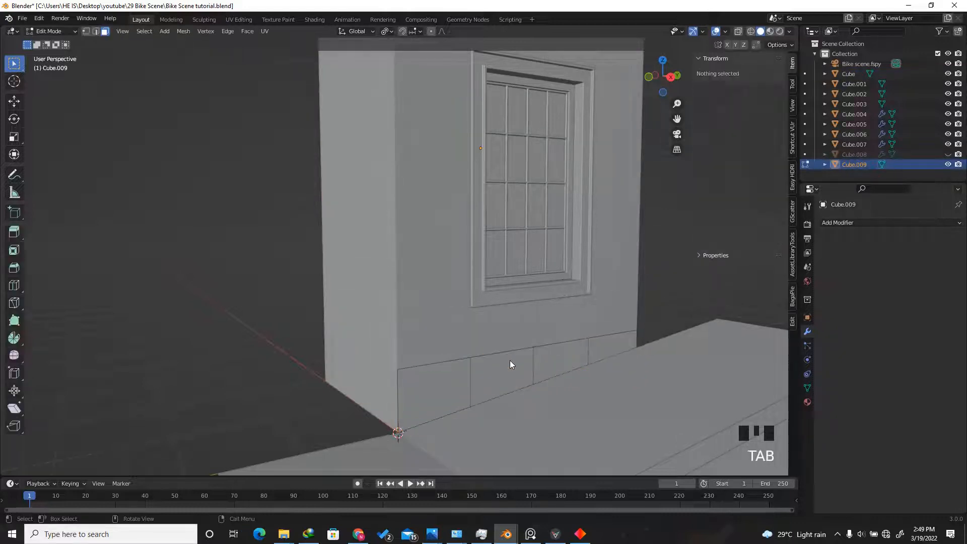
scroll(510, 382, up, 2)
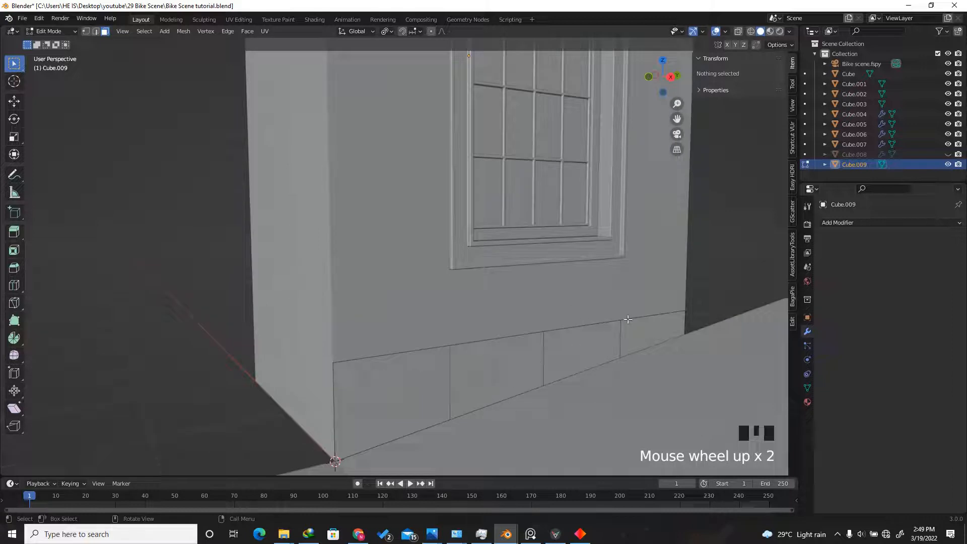
alt+click(548, 357)
key(x)
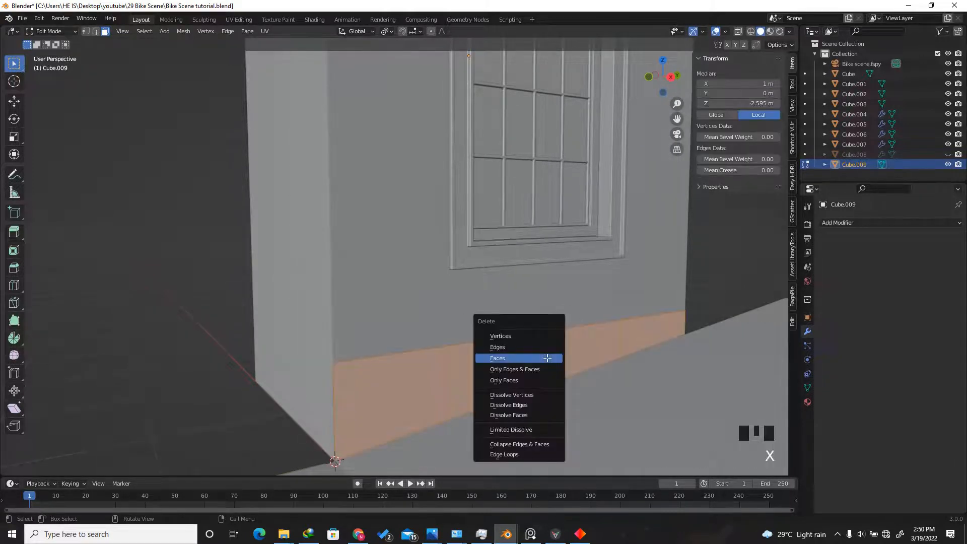
click(503, 429)
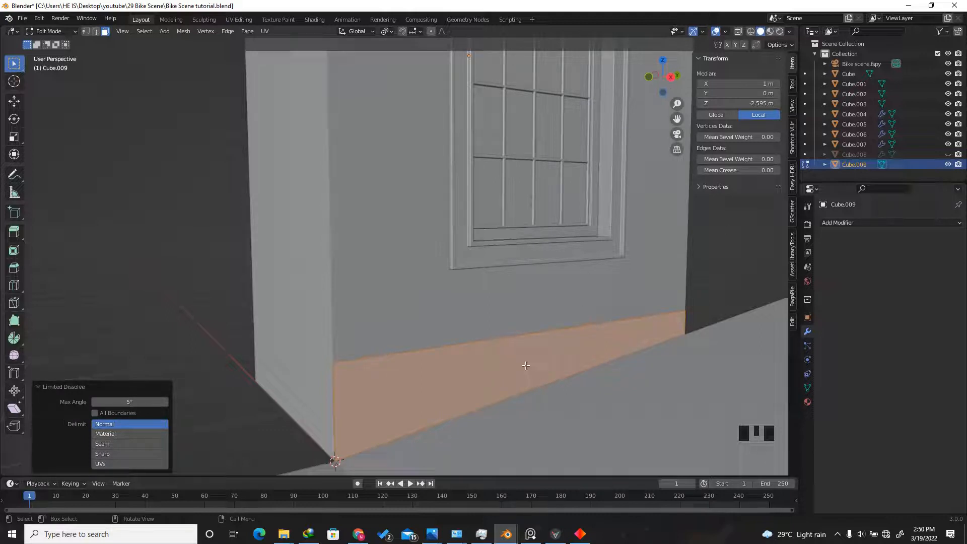
- Divide the base strip with 21 evenly spaced vertical loop cuts
key(ctrl+r)
scroll(529, 347, up, 14)
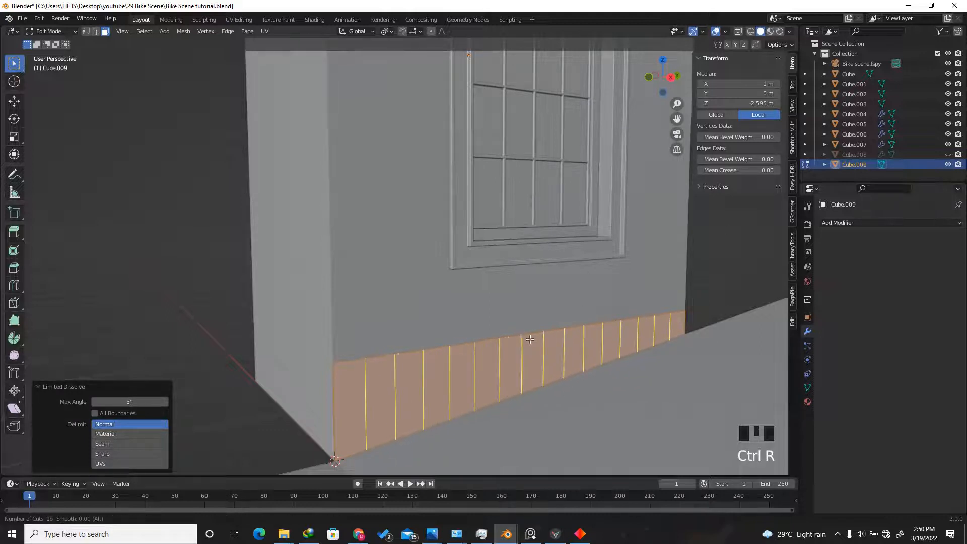
scroll(530, 340, up, 10)
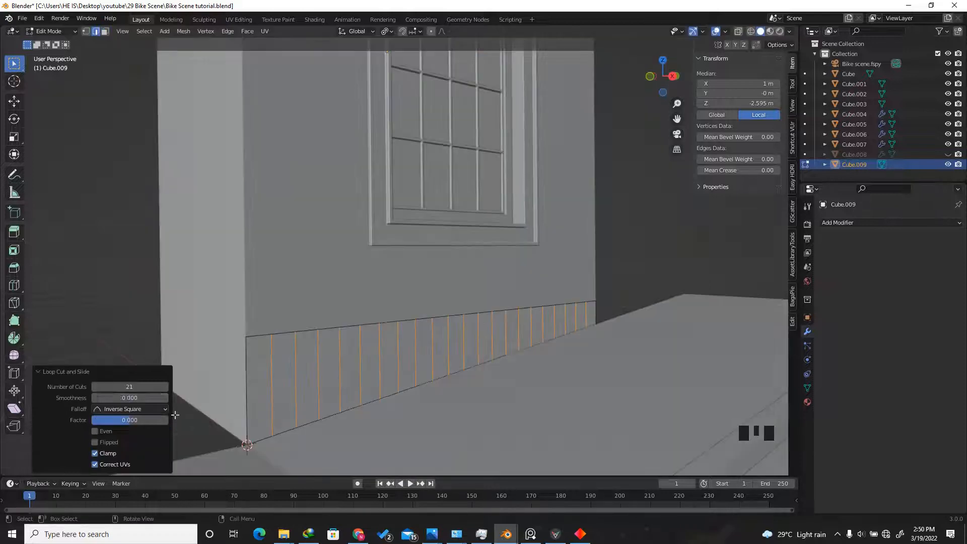
drag(133, 387, 122, 387)
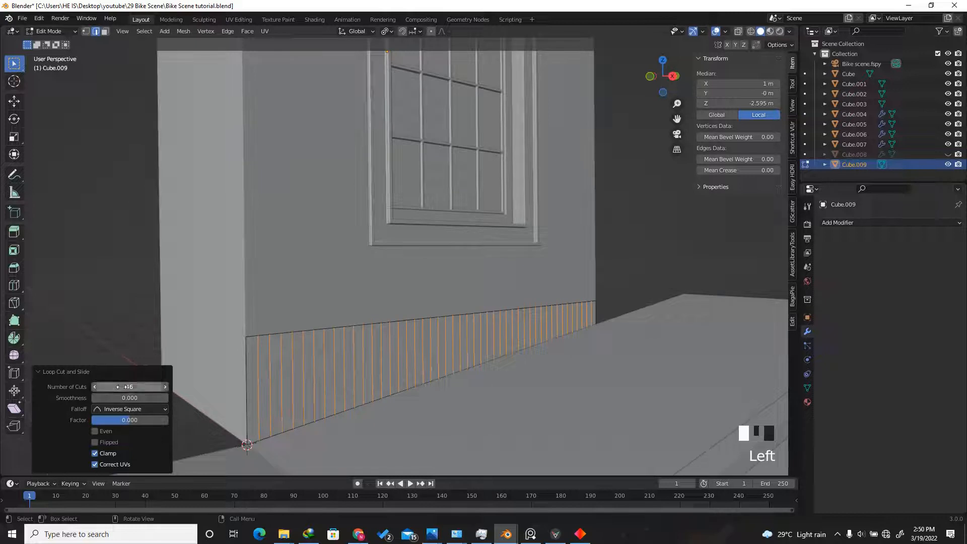
click(123, 387)
text(21)
key(Return)
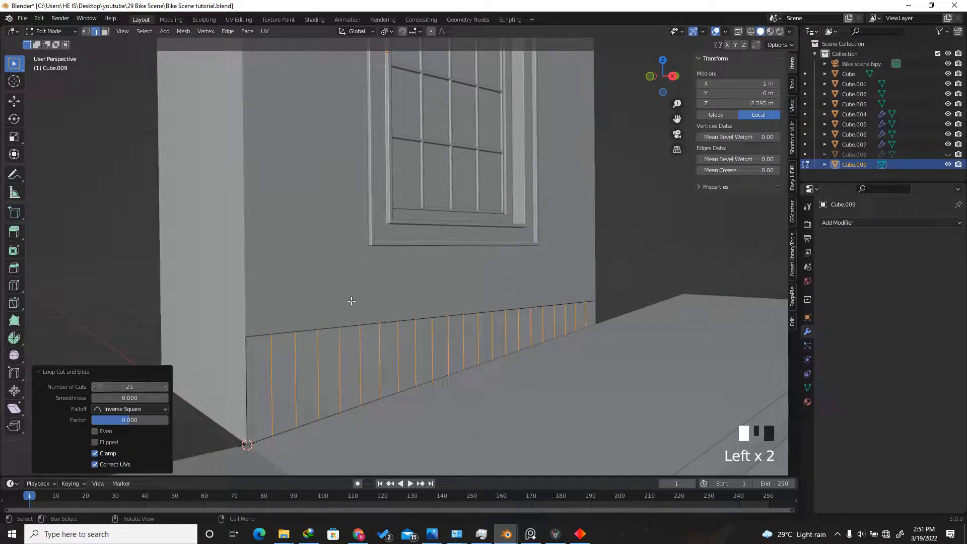
- Compare the base strip's divisions in the camera view and raise the number of loop cuts to 23
key(KP_0)
key(KP_0)
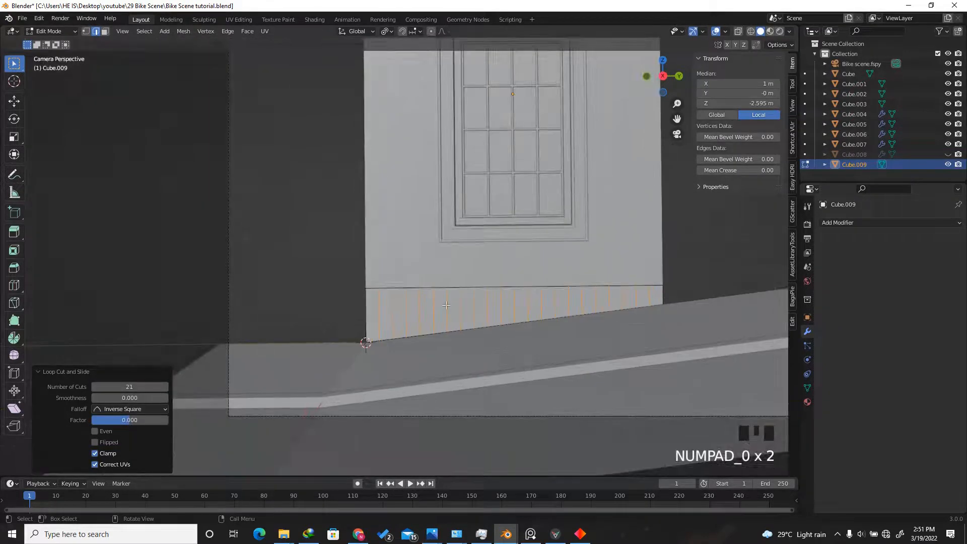
scroll(376, 419, down, 2)
scroll(231, 360, up, 1)
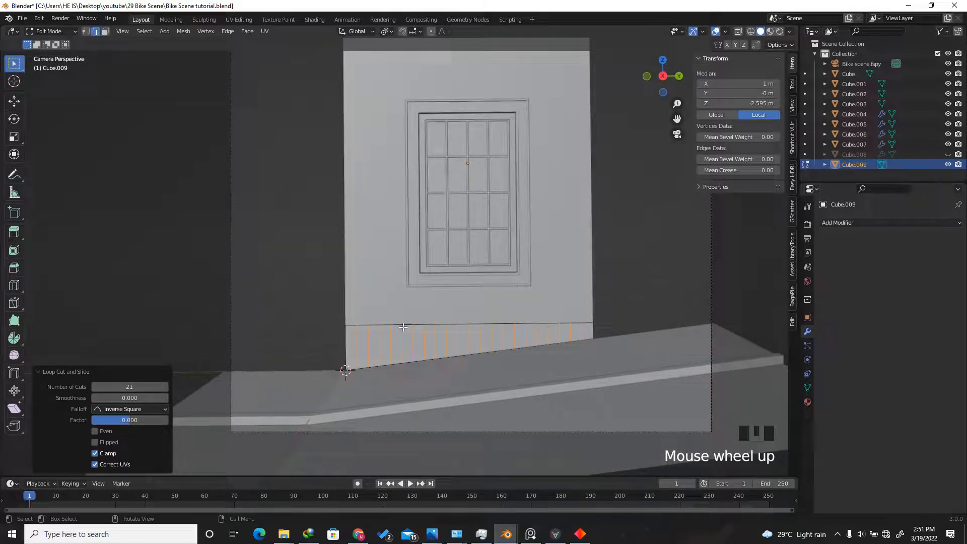
scroll(393, 334, up, 3)
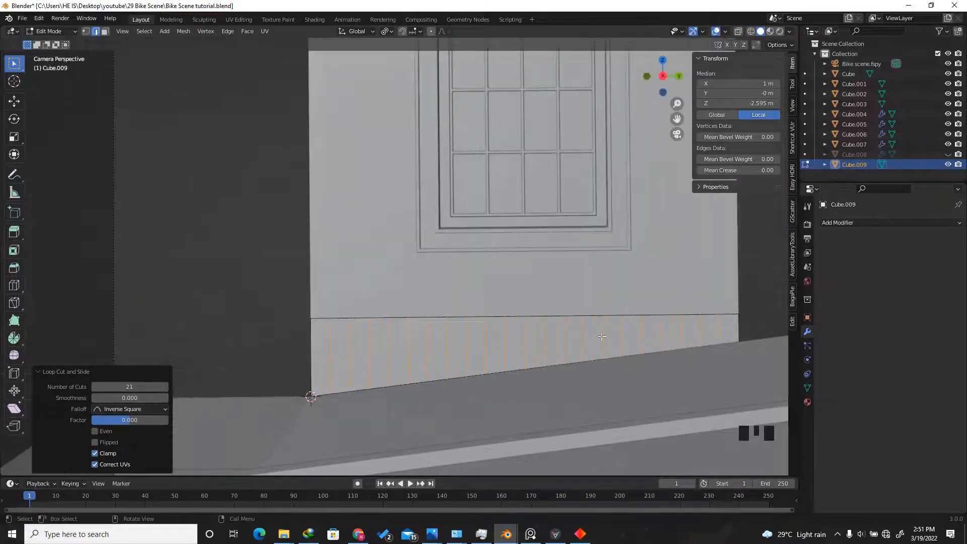
click(165, 387)
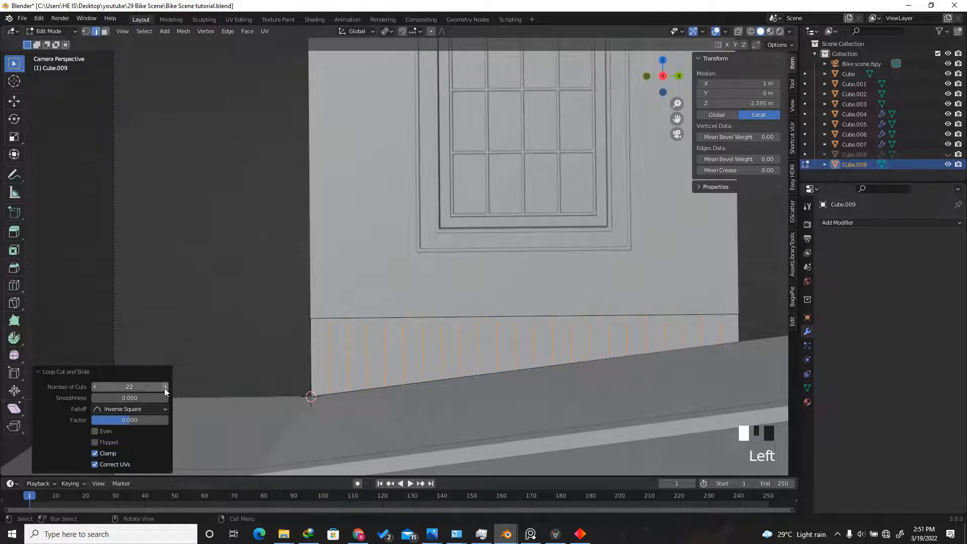
click(165, 386)
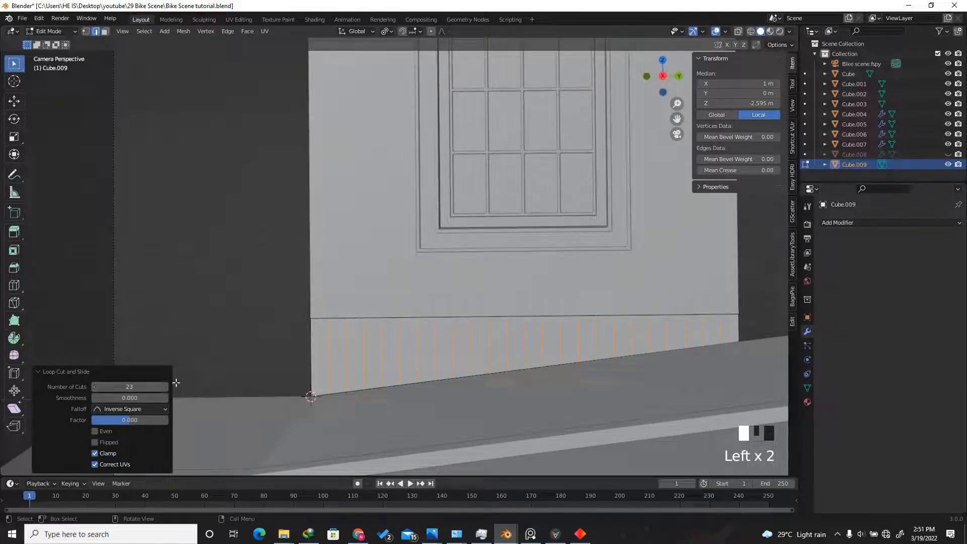
- Select all faces of the base strip and apply Checker Deselect to keep every second face selected
key(KP_0)
drag(661, 84, 707, 95)
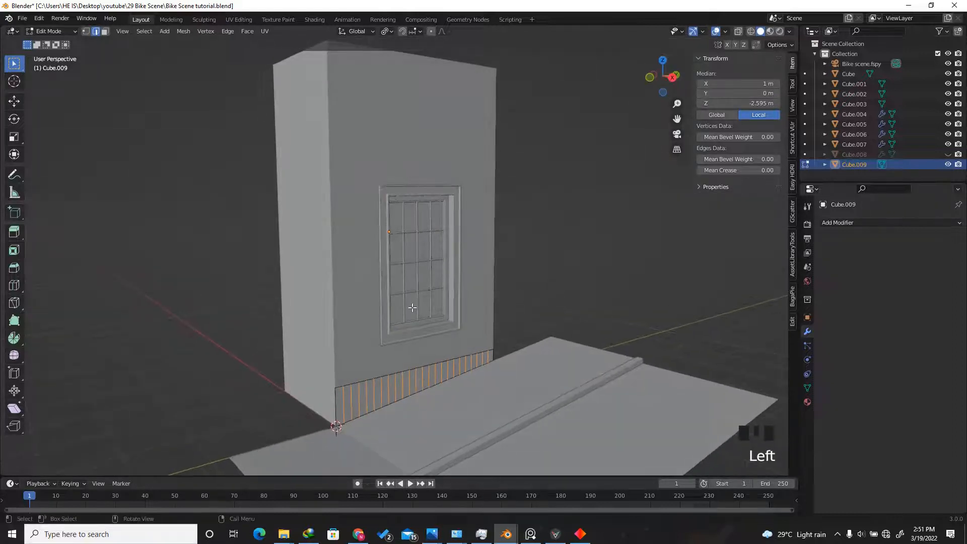
click(105, 31)
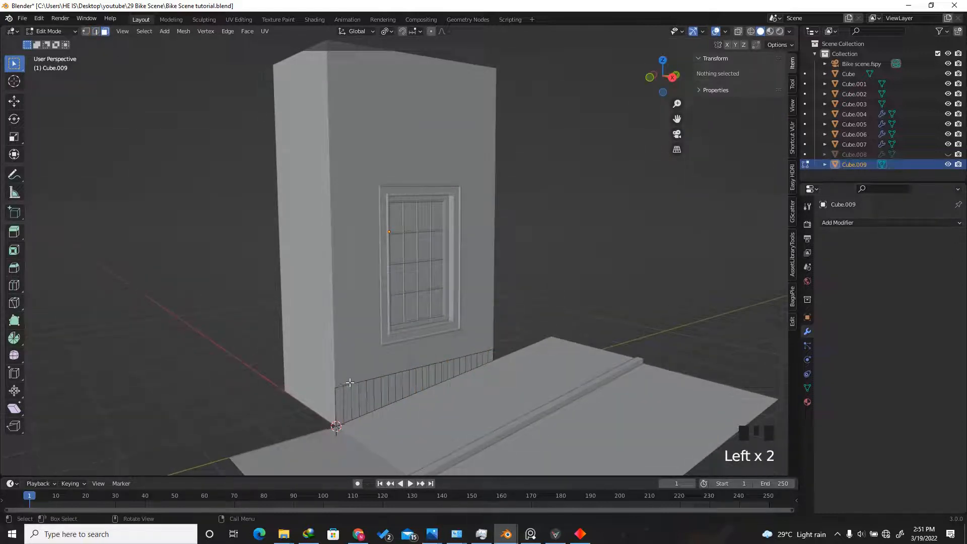
key(a)
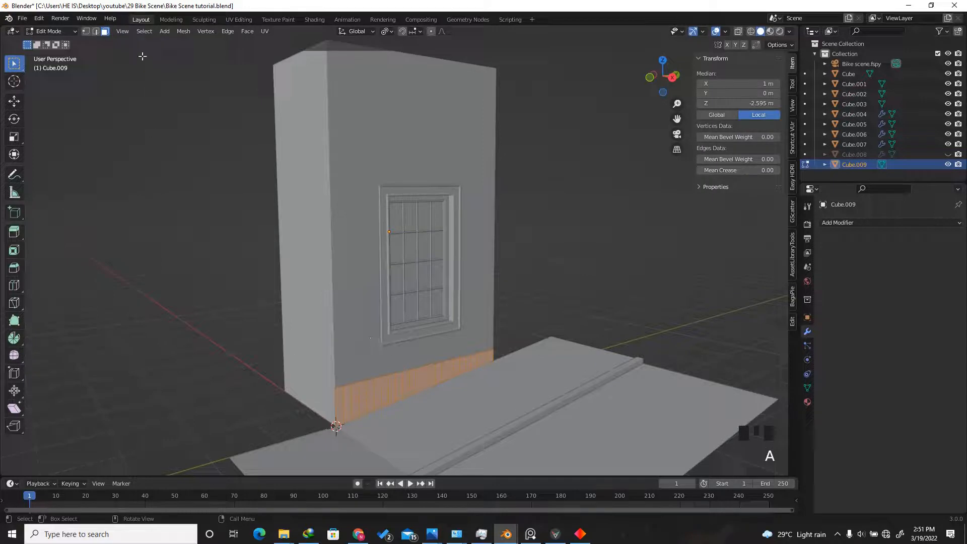
click(143, 31)
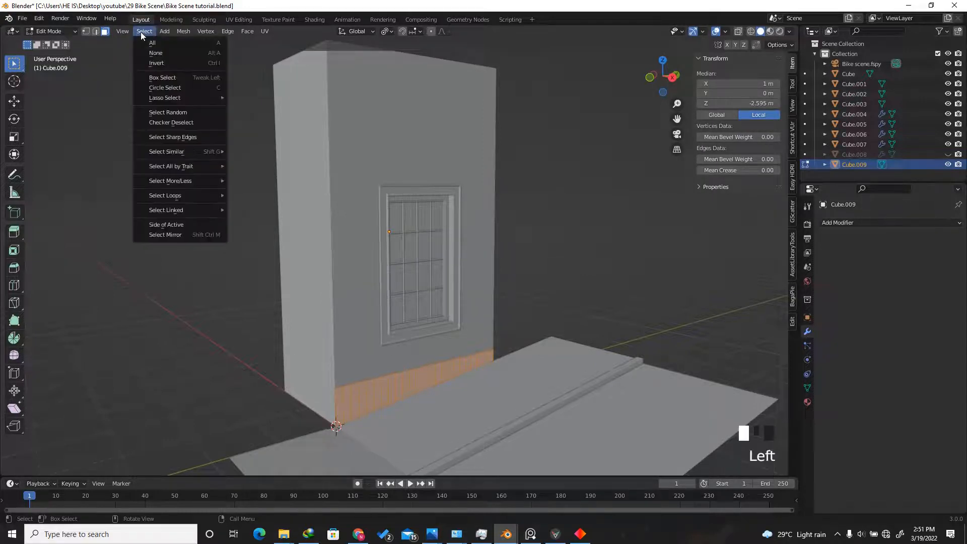
click(157, 123)
- Separate the alternating selected faces of the base strip into their own object and return to Object Mode
scroll(631, 86, up, 6)
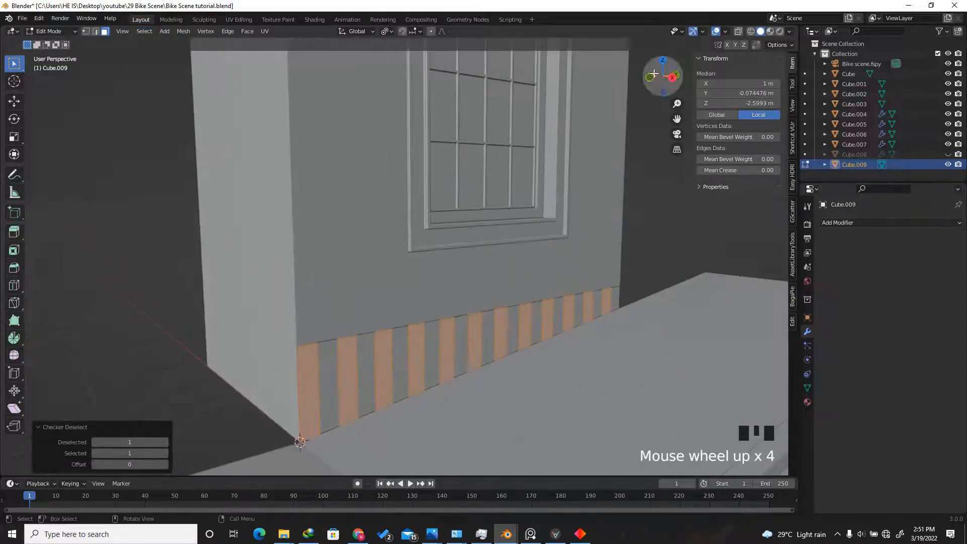
drag(630, 82, 432, 353)
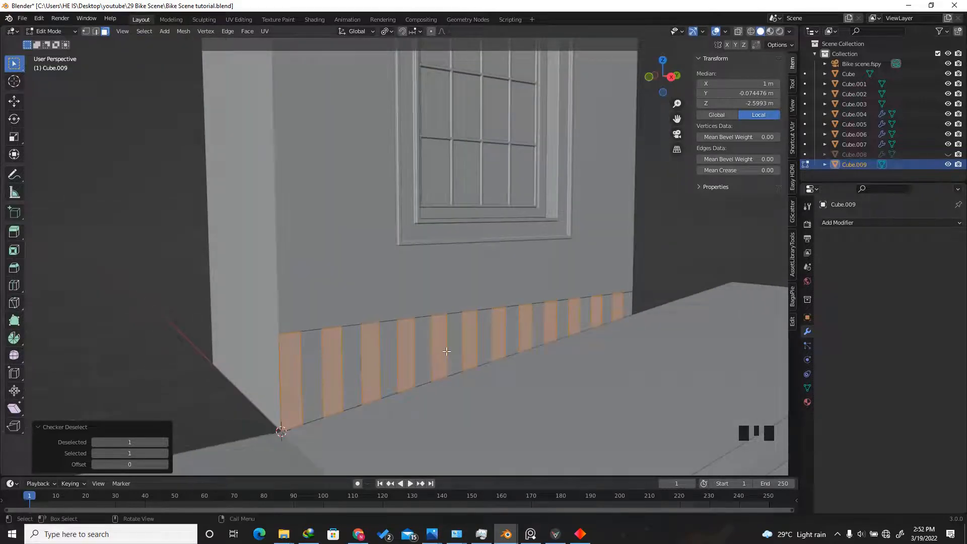
key(p)
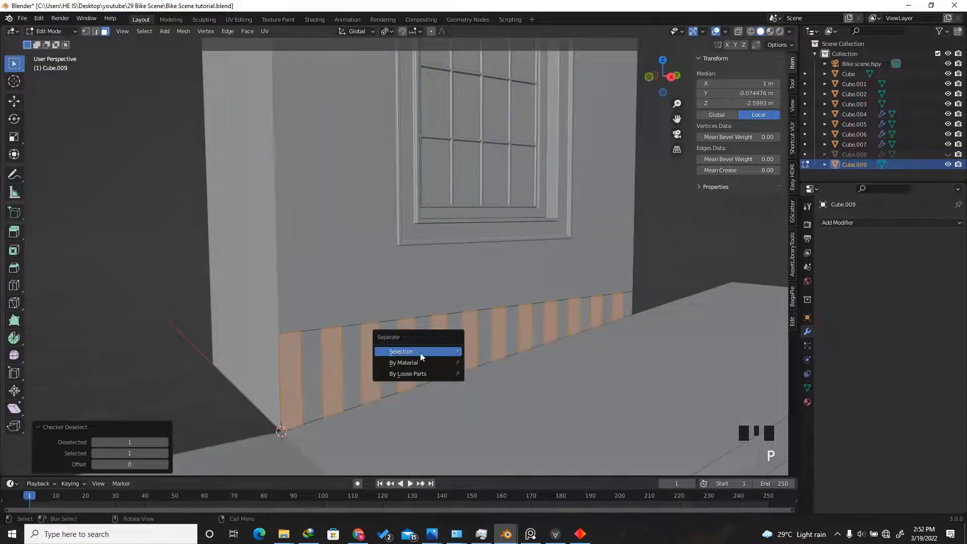
click(421, 356)
key(Tab)
click(296, 383)
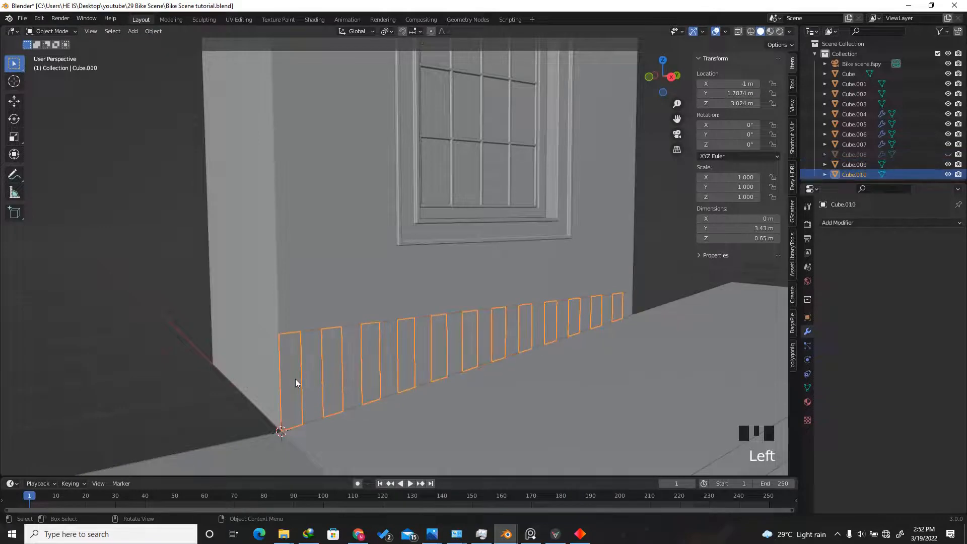
- Separate the remaining half of the base strip, Cube.009, by loose parts and check that its planks select individually
click(311, 364)
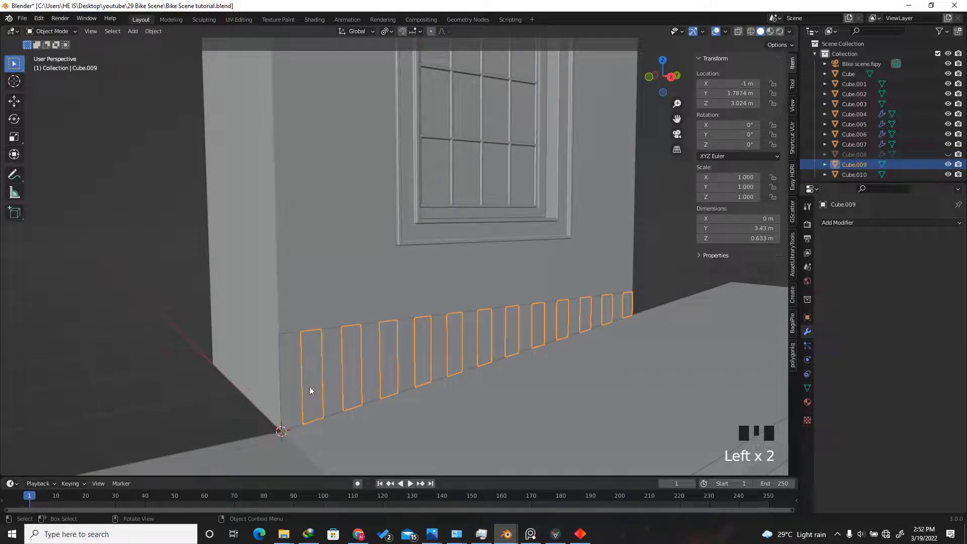
key(Tab)
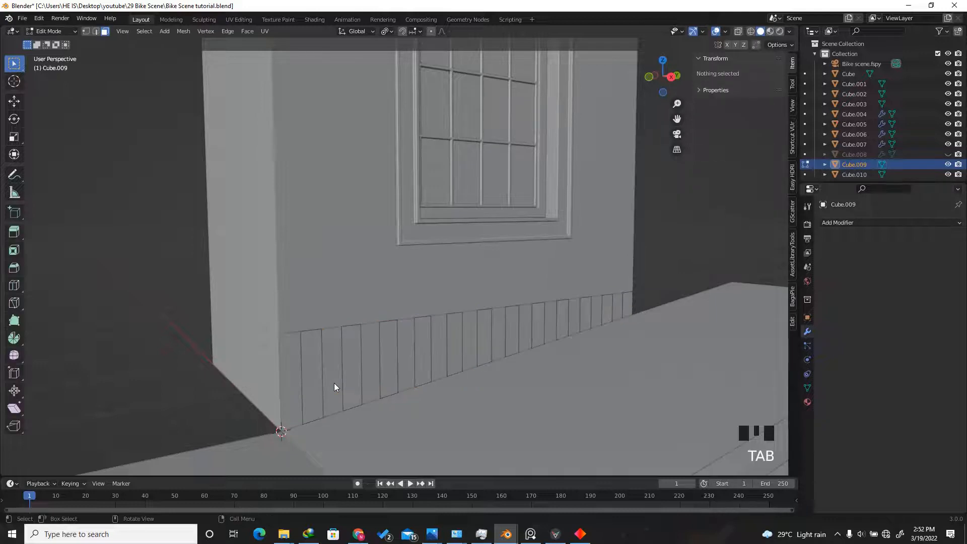
key(a)
key(p)
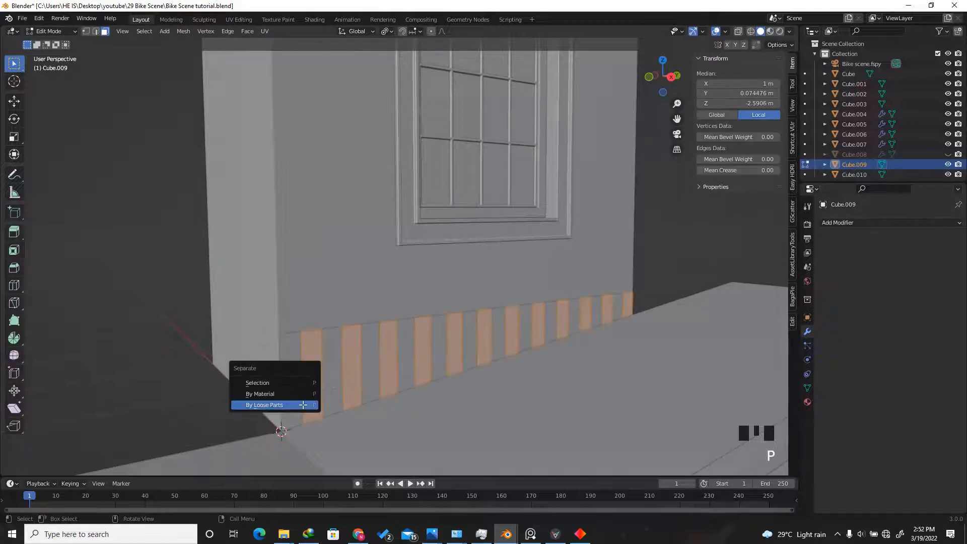
click(255, 407)
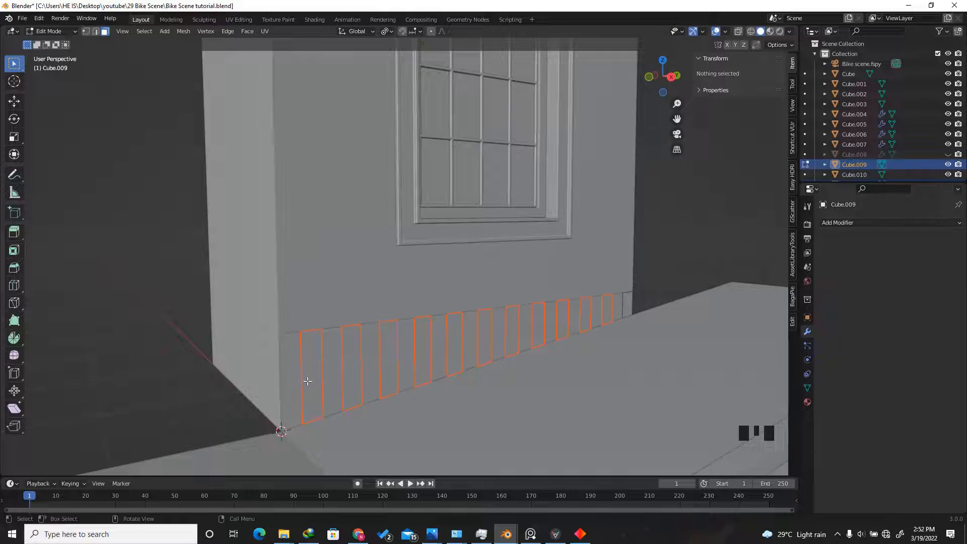
key(Tab)
click(315, 385)
click(360, 370)
click(395, 357)
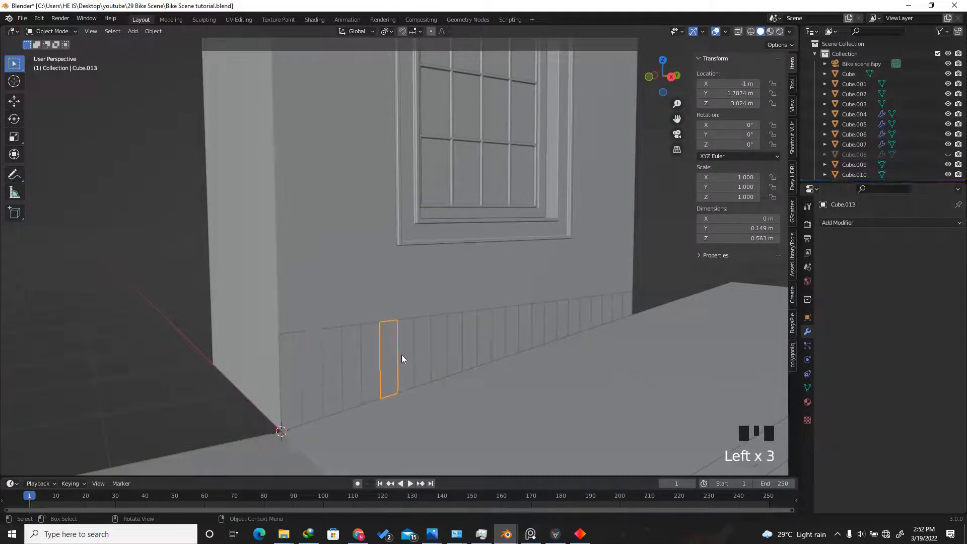
click(424, 342)
- Separate the other set of alternating planks, Cube.010, by loose parts and check that they select individually
click(332, 369)
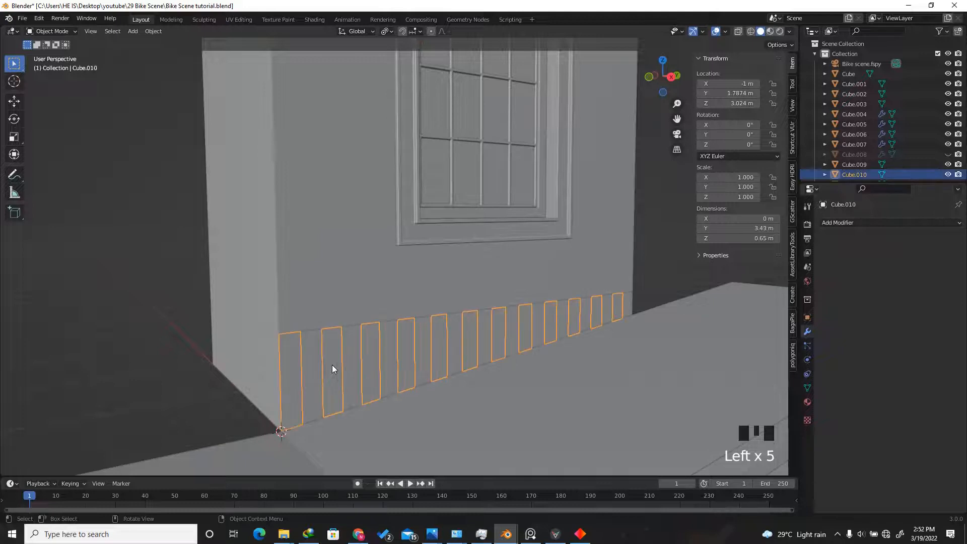
key(Tab)
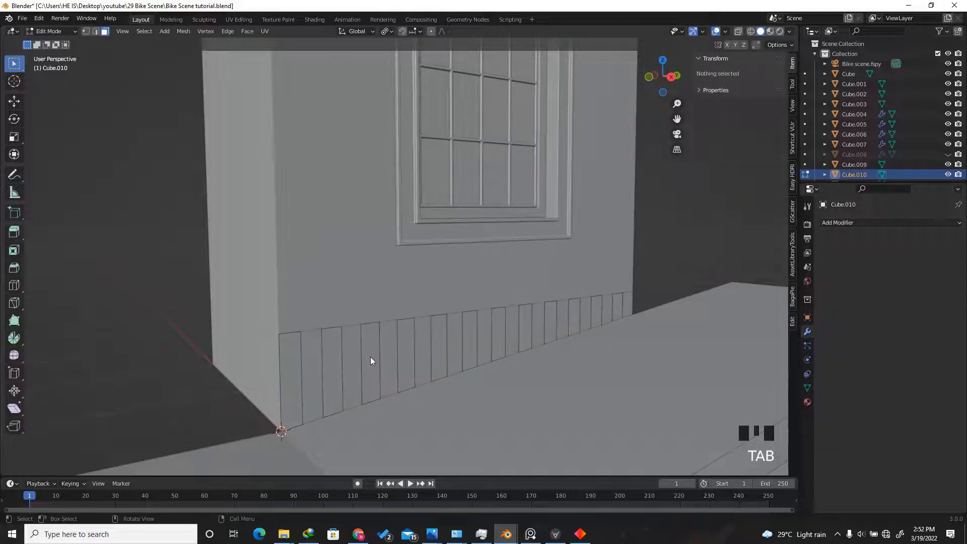
key(a)
key(p)
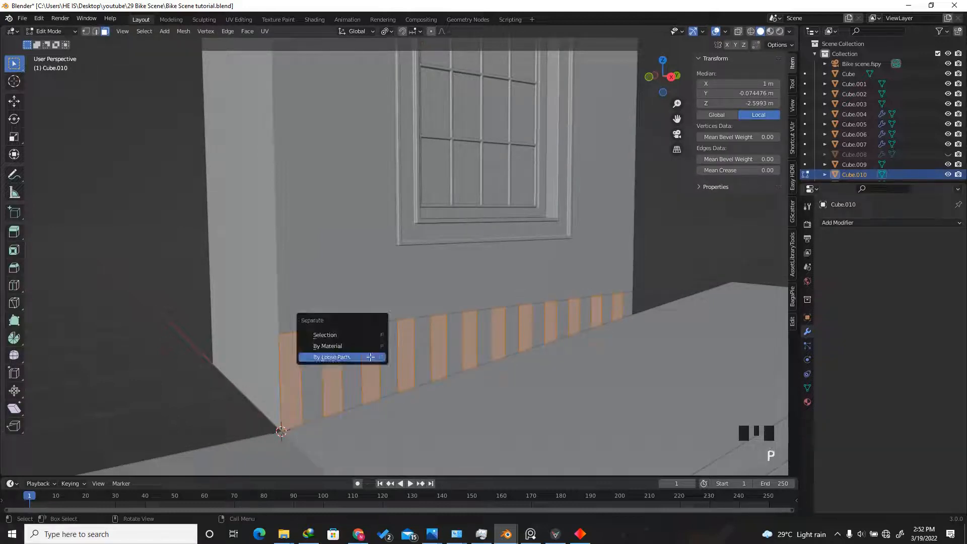
click(339, 357)
click(297, 385)
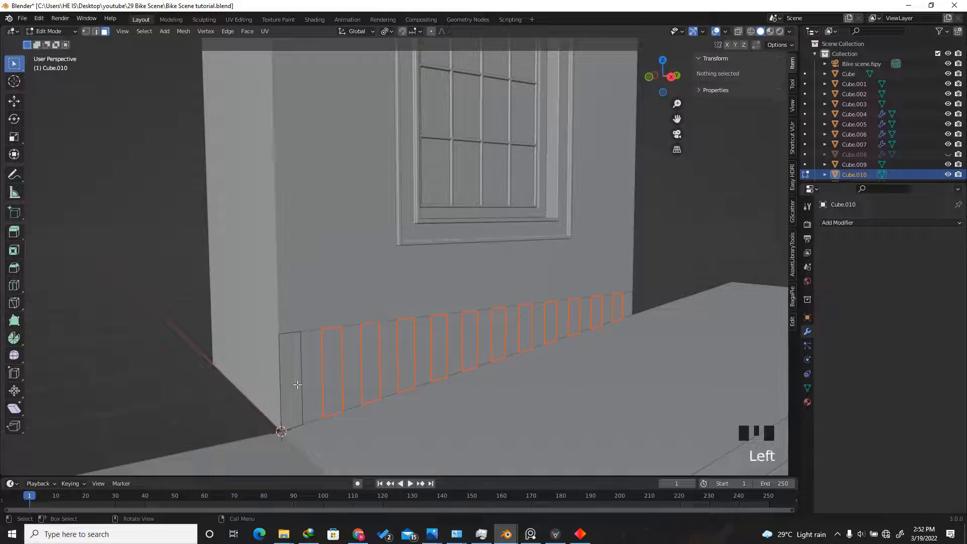
key(Tab)
click(322, 378)
click(320, 379)
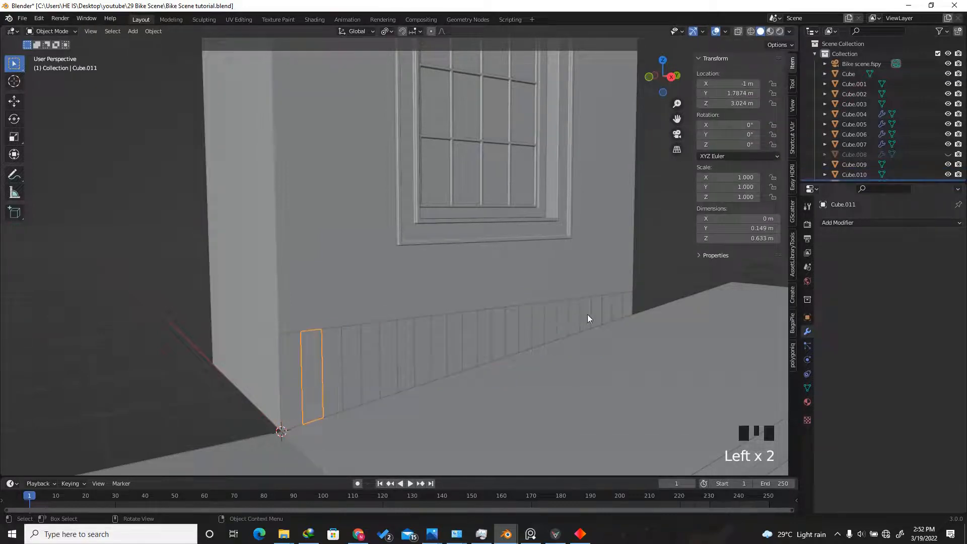
click(620, 305)
click(618, 306)
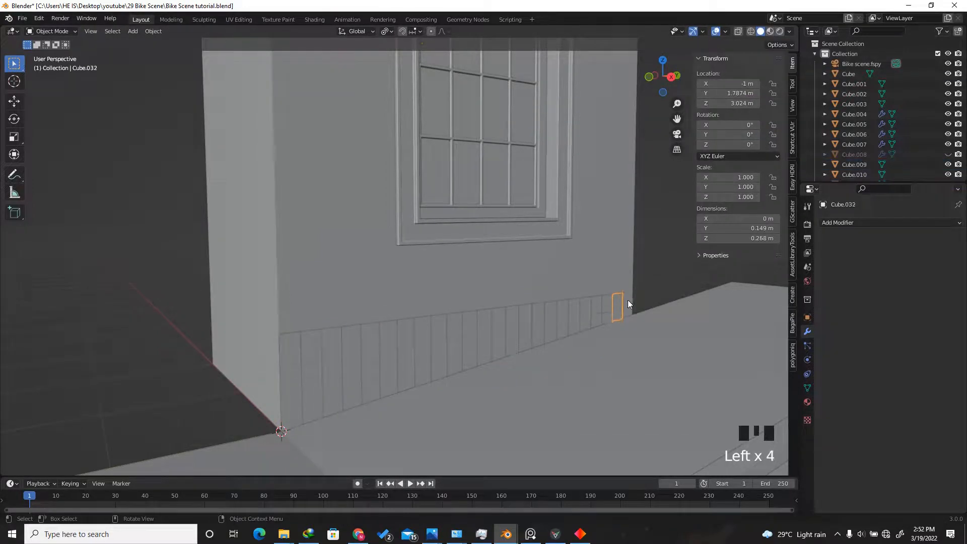
- Hide the building block and select all the base planks, making the one at the building corner active
click(547, 276)
key(h)
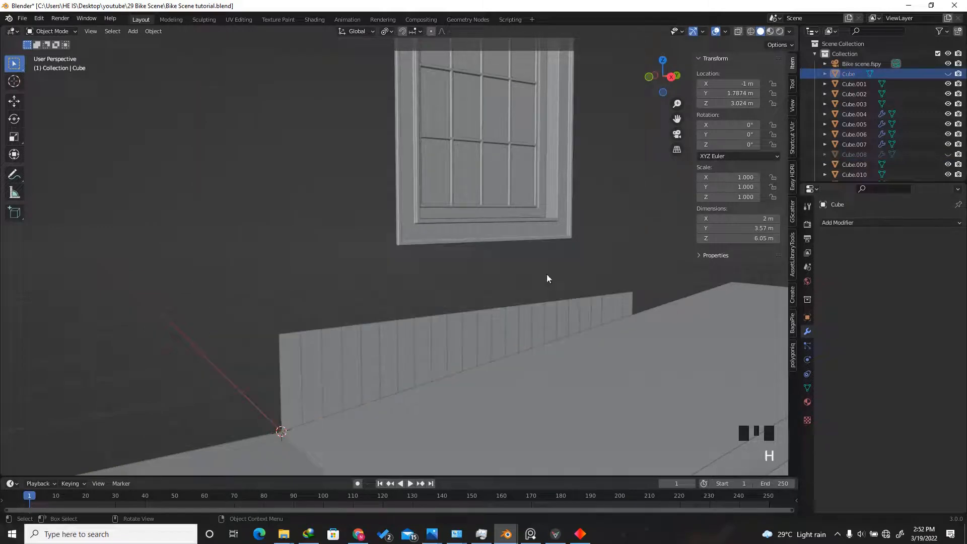
click(671, 77)
drag(660, 268, 195, 315)
drag(677, 119, 706, 106)
shift+click(348, 361)
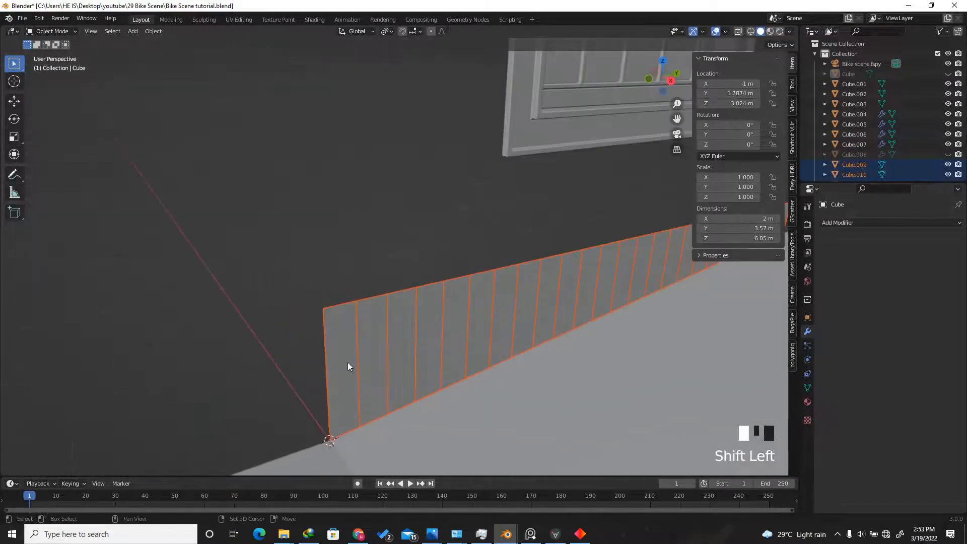
scroll(311, 352, down, 3)
scroll(344, 347, up, 1)
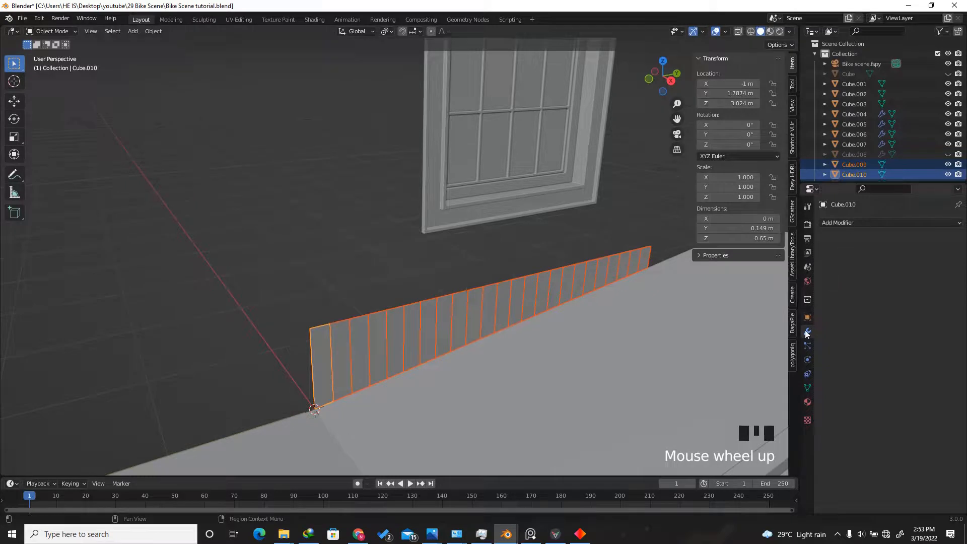
- Add a Solidify modifier to the active plank at the building corner
click(856, 223)
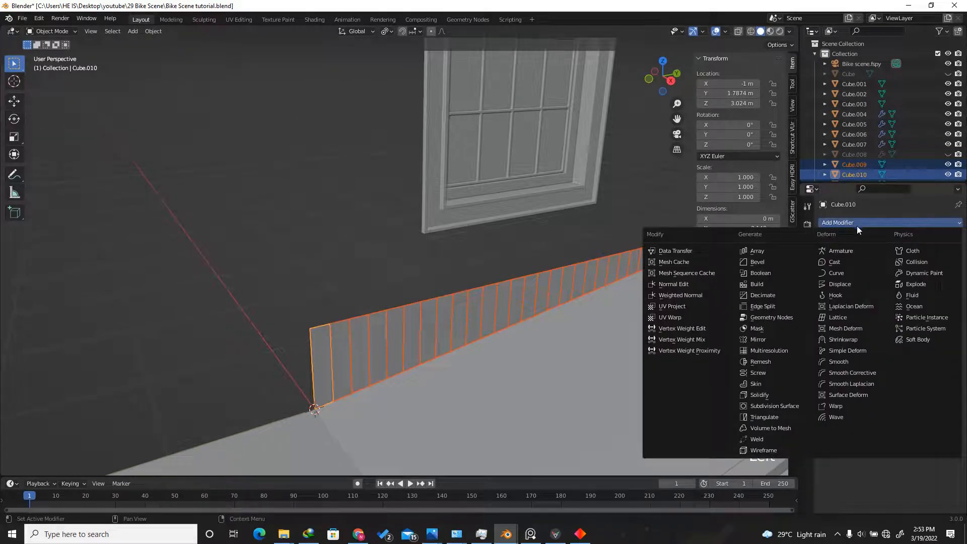
click(763, 396)
scroll(275, 330, up, 4)
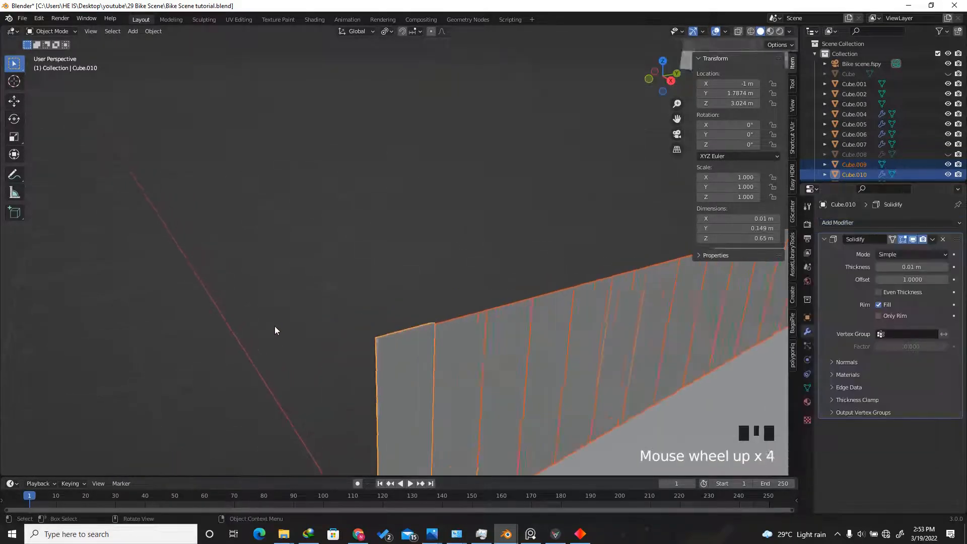
scroll(611, 372, up, 2)
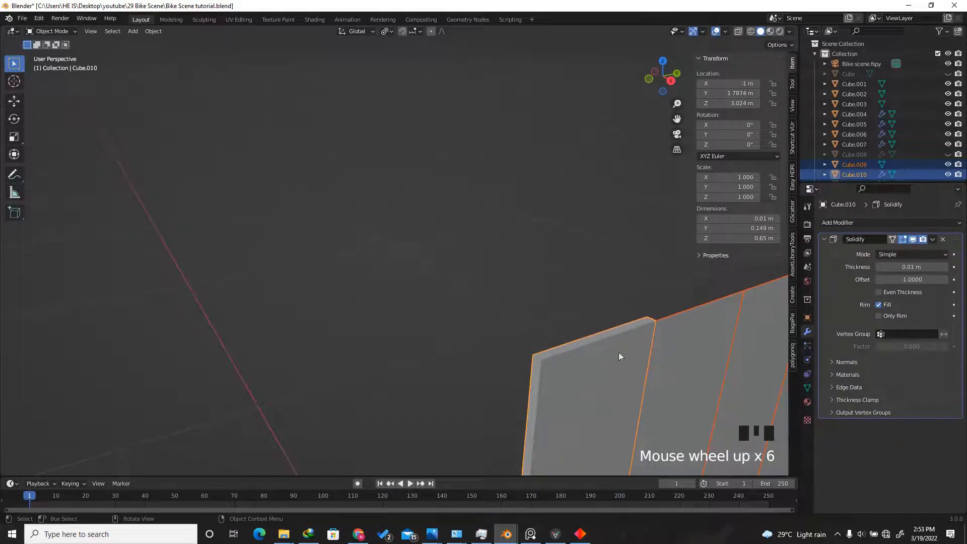
scroll(506, 334, down, 2)
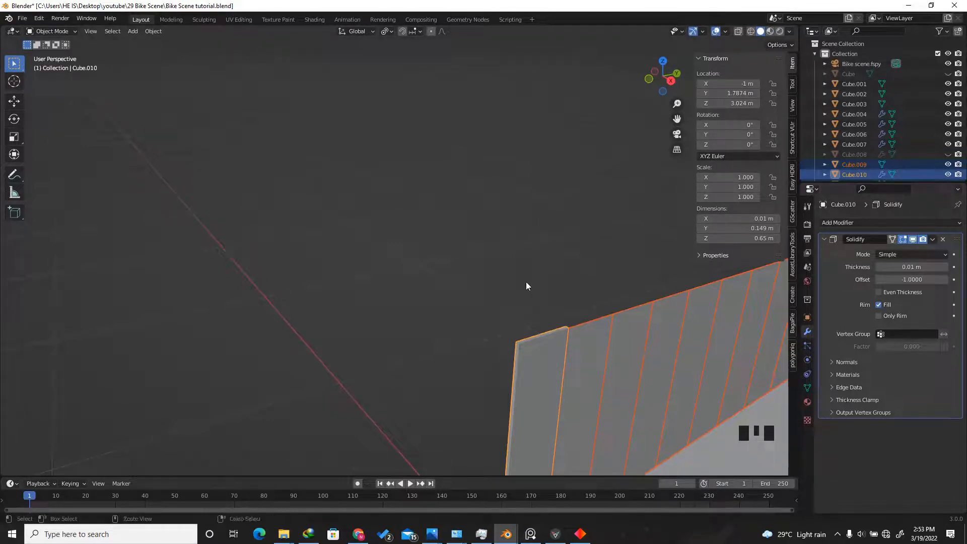
- Apply the scale of the selected planks and copy the corner plank's Solidify modifier to all of them
key(ctrl+a)
click(485, 284)
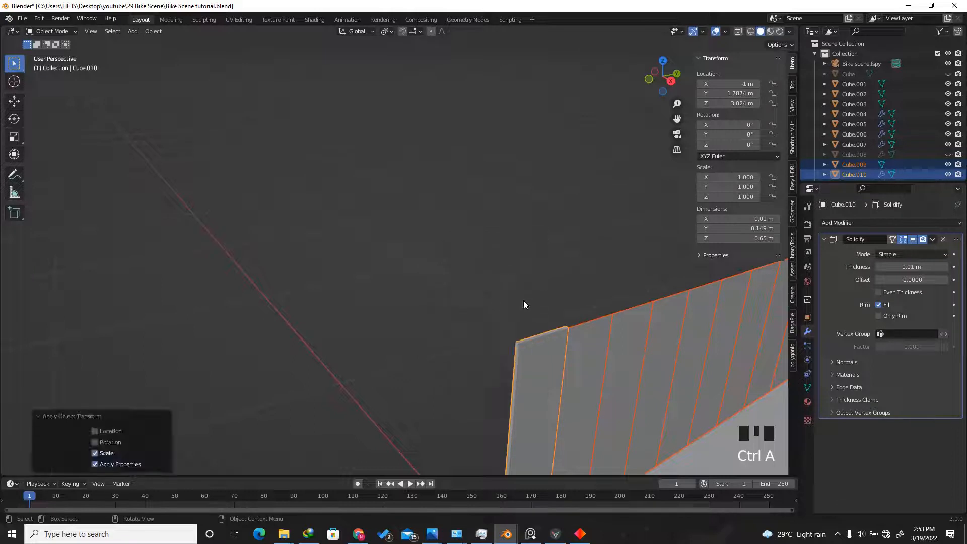
scroll(523, 341, up, 2)
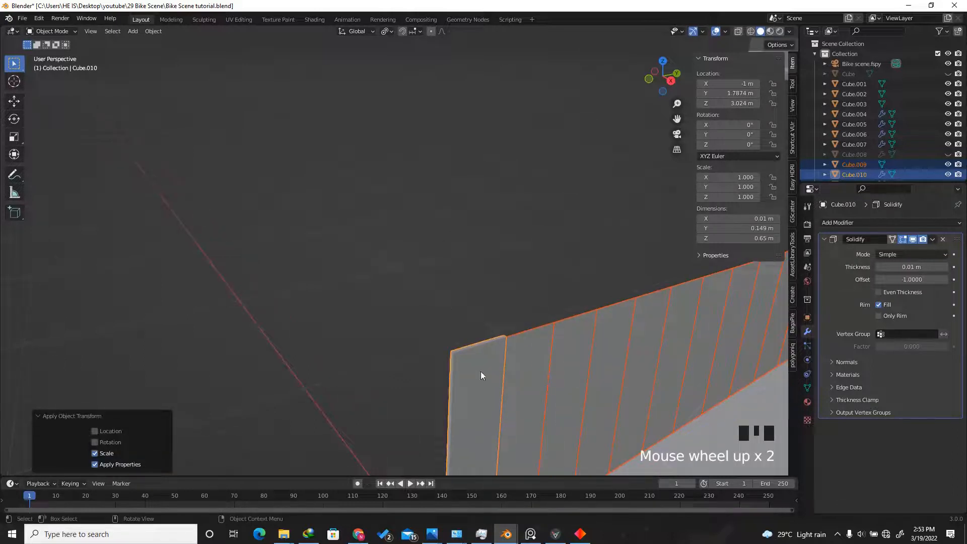
scroll(554, 340, down, 3)
scroll(486, 372, up, 4)
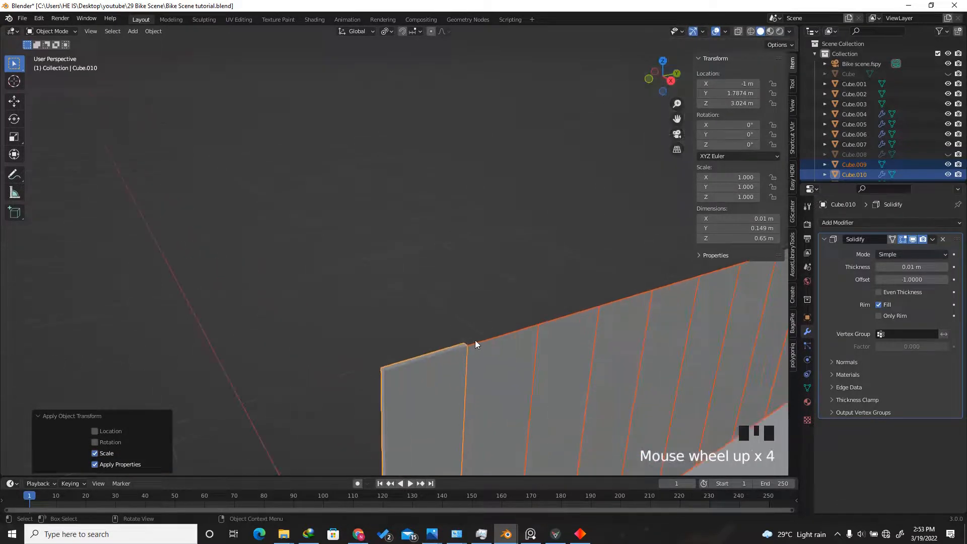
key(ctrl+l)
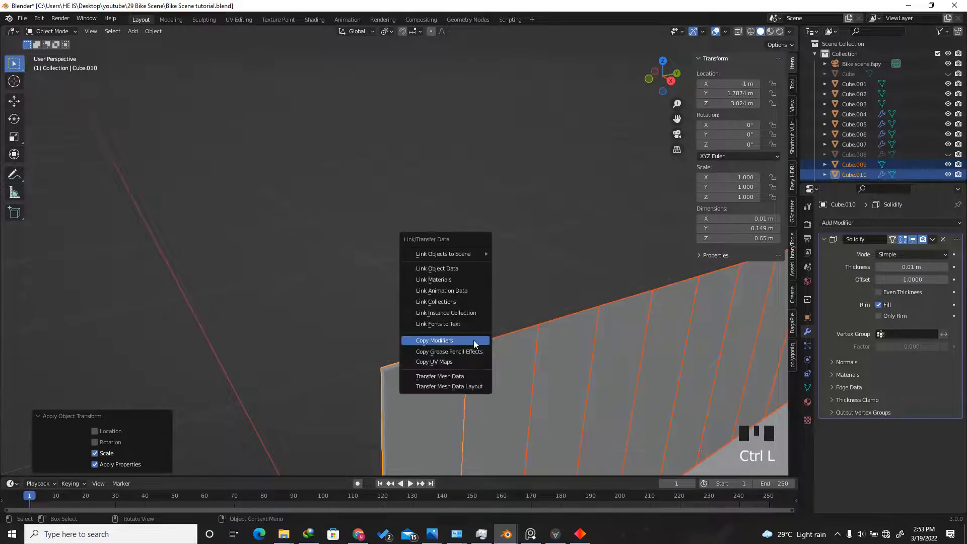
click(455, 340)
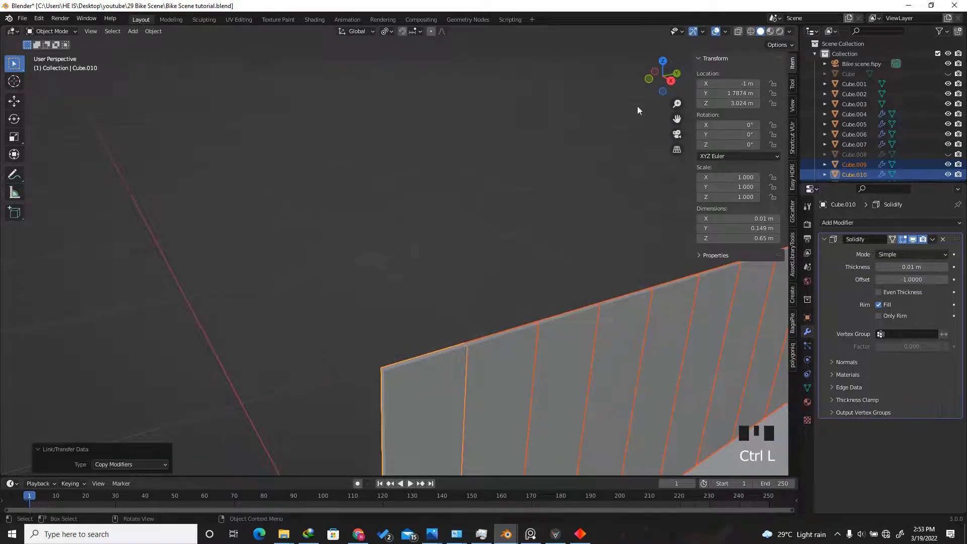
- Set the corner plank's Solidify thickness to 0.015 m and copy its modifiers to the other selected planks
drag(675, 86, 685, 87)
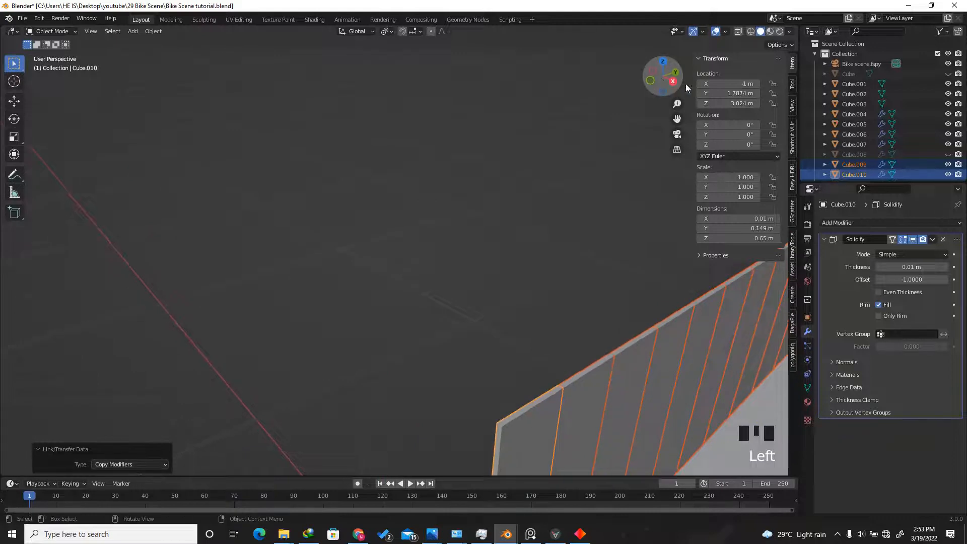
click(888, 267)
drag(887, 267, 911, 267)
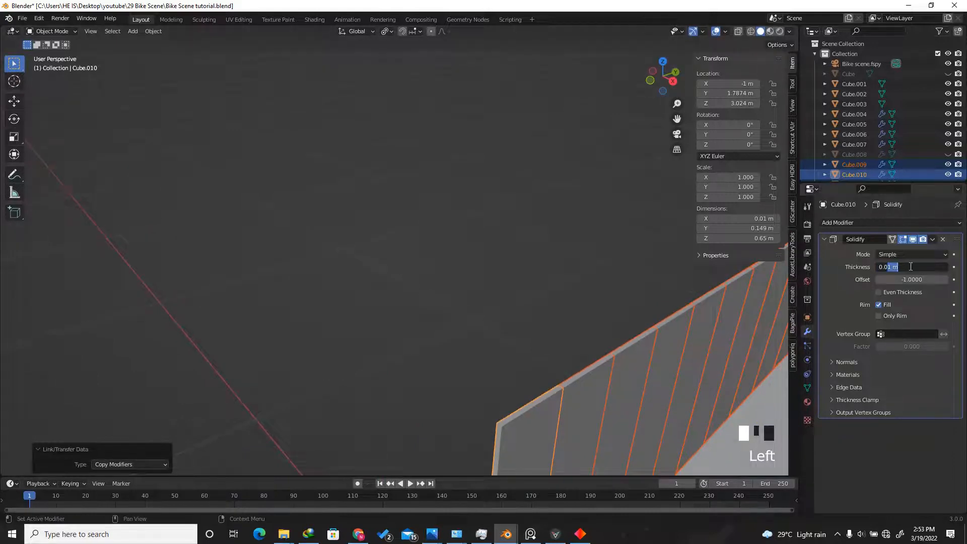
text(15)
key(Return)
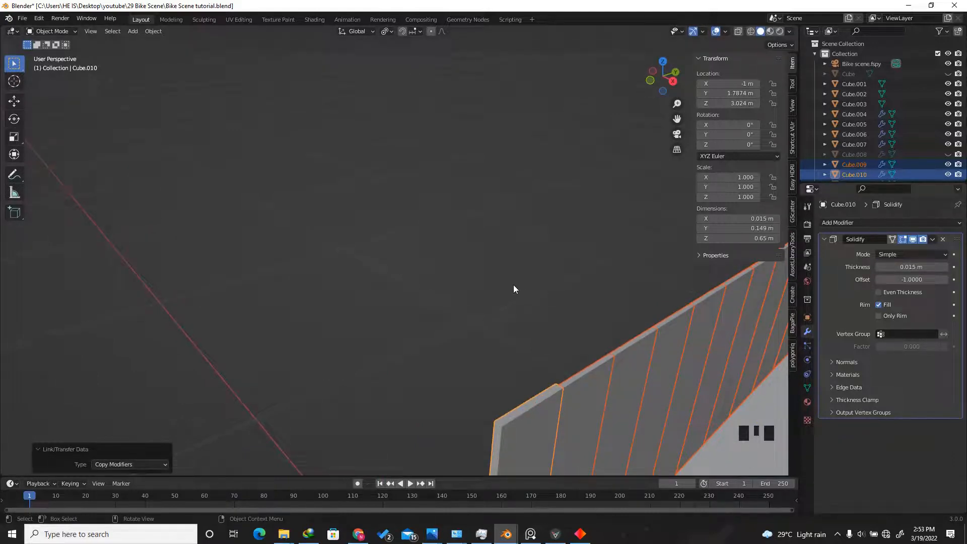
key(ctrl+l)
click(499, 288)
scroll(430, 268, down, 2)
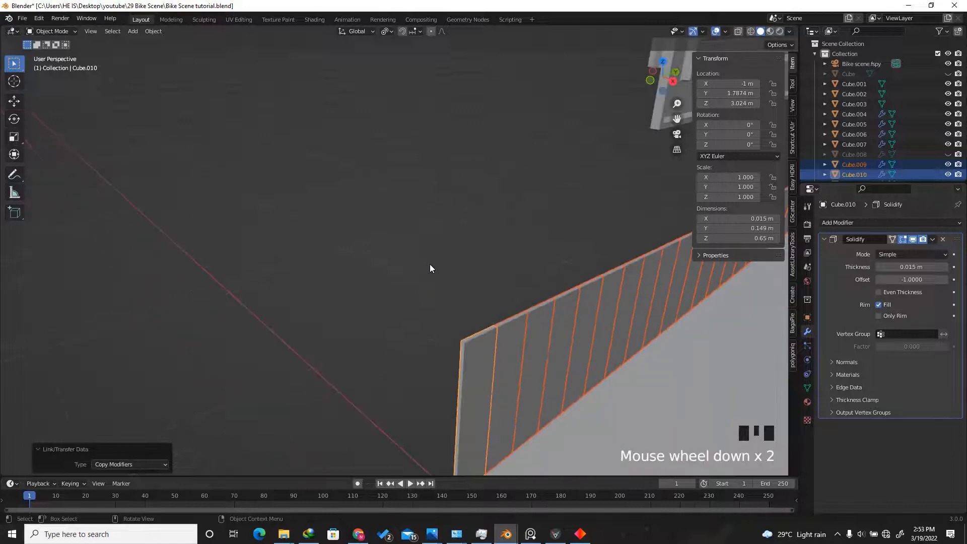
- Add a Bevel modifier to the corner plank with an amount of 0.002 m and 2 segments
click(821, 223)
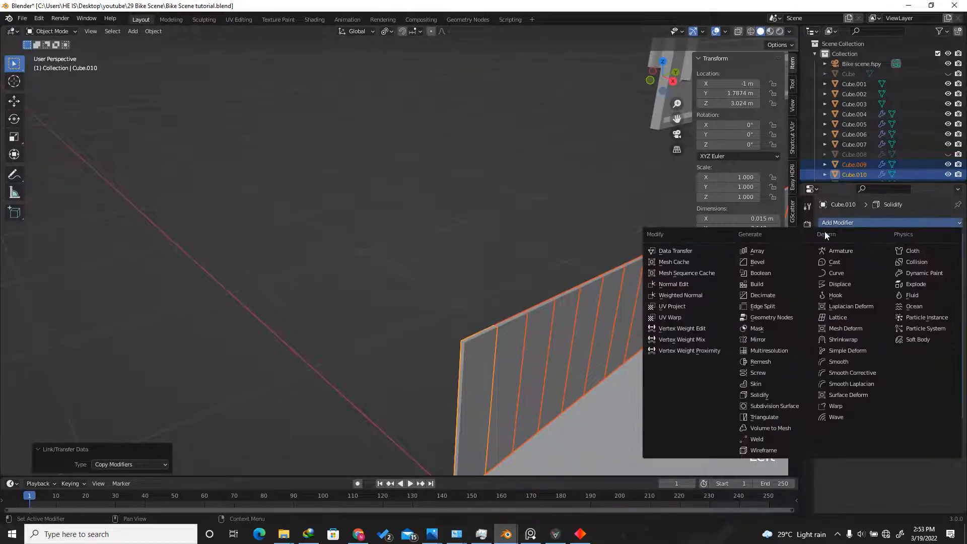
click(765, 260)
scroll(465, 344, up, 2)
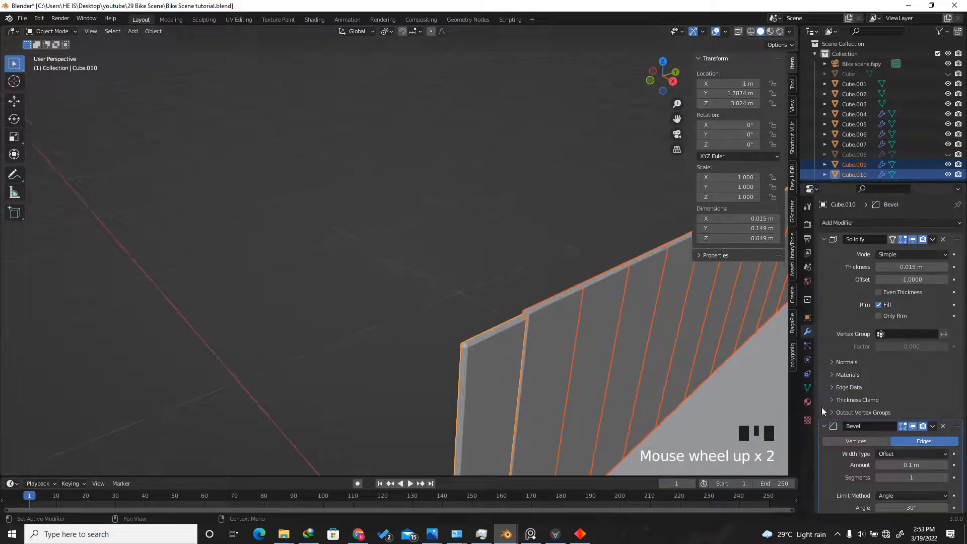
click(912, 464)
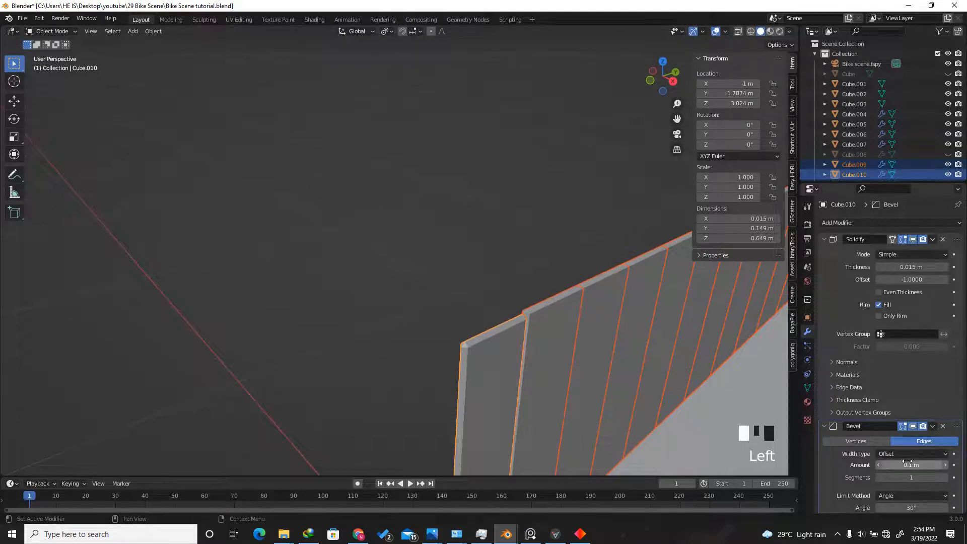
click(910, 464)
text(.002)
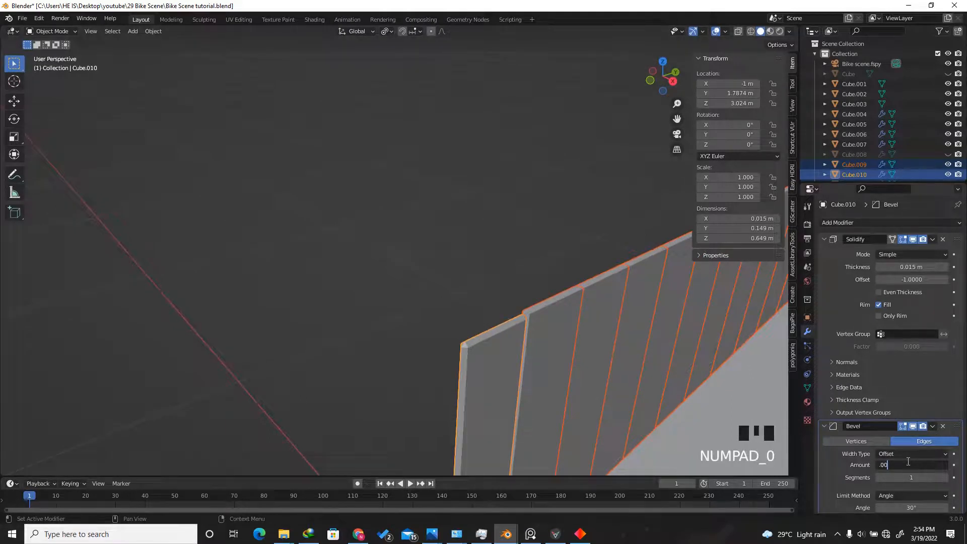
key(Return)
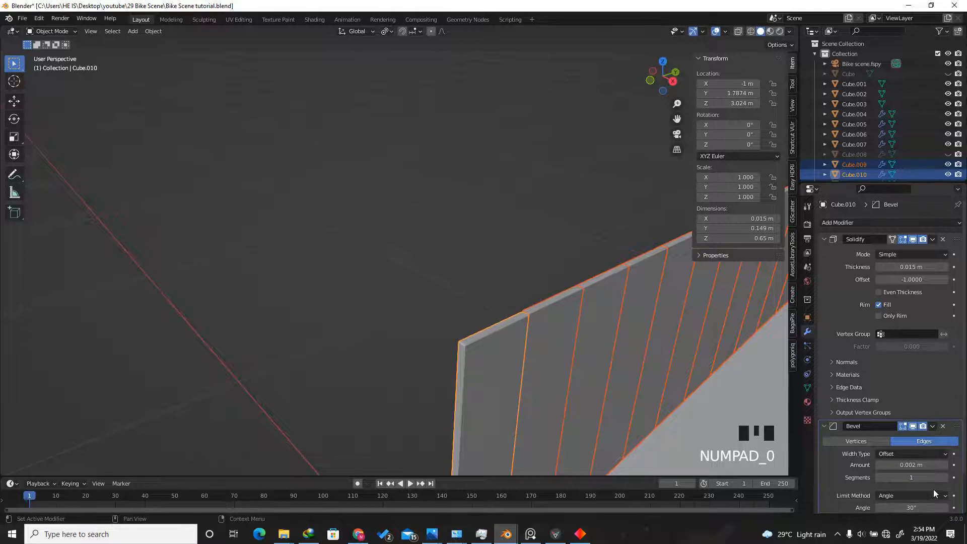
click(945, 478)
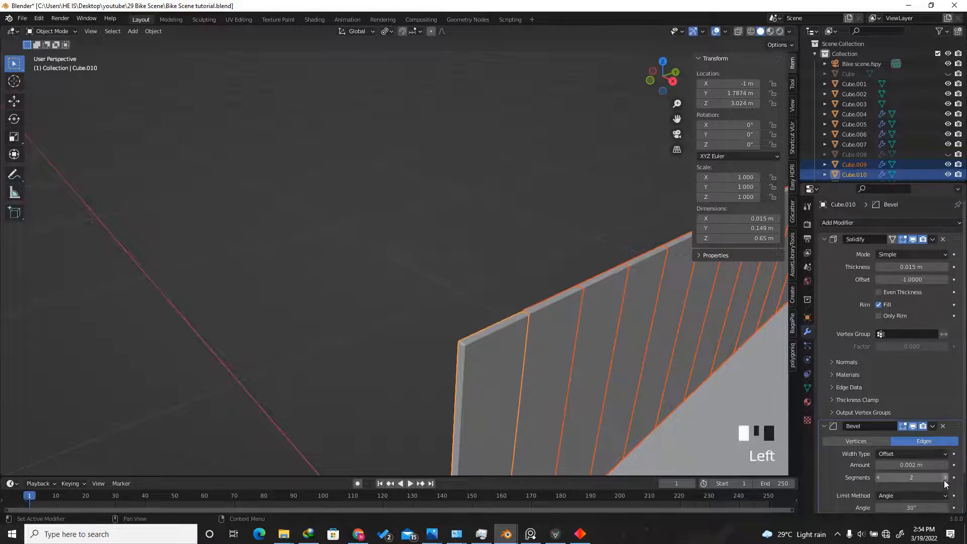
- Copy the corner plank's Solidify and Bevel modifiers to all the other selected planks
scroll(433, 246, down, 2)
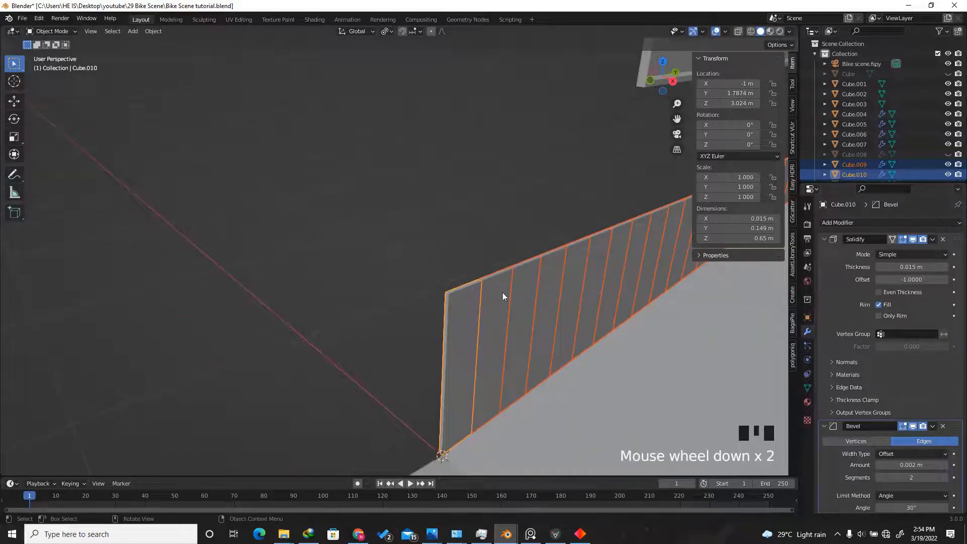
key(ctrl+l)
click(473, 292)
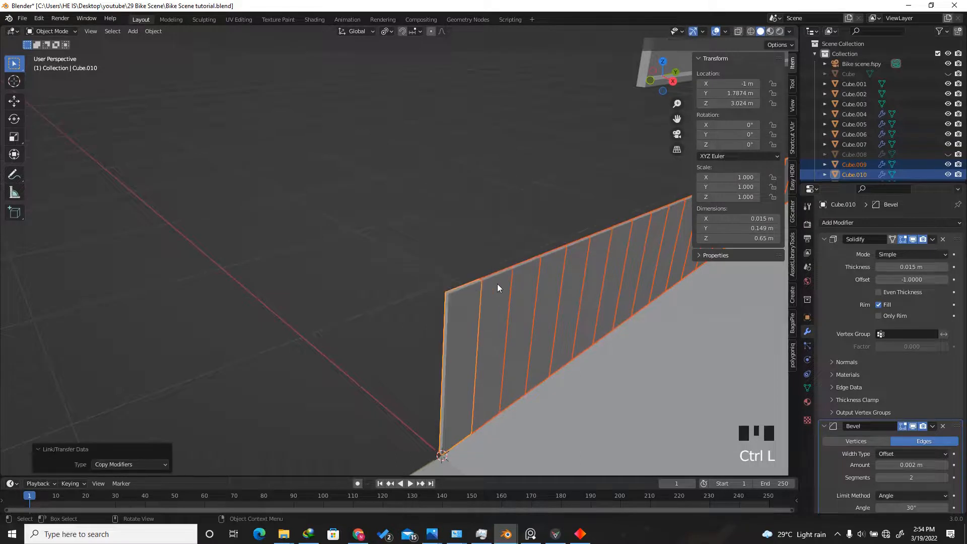
scroll(450, 295, up, 3)
scroll(621, 147, down, 2)
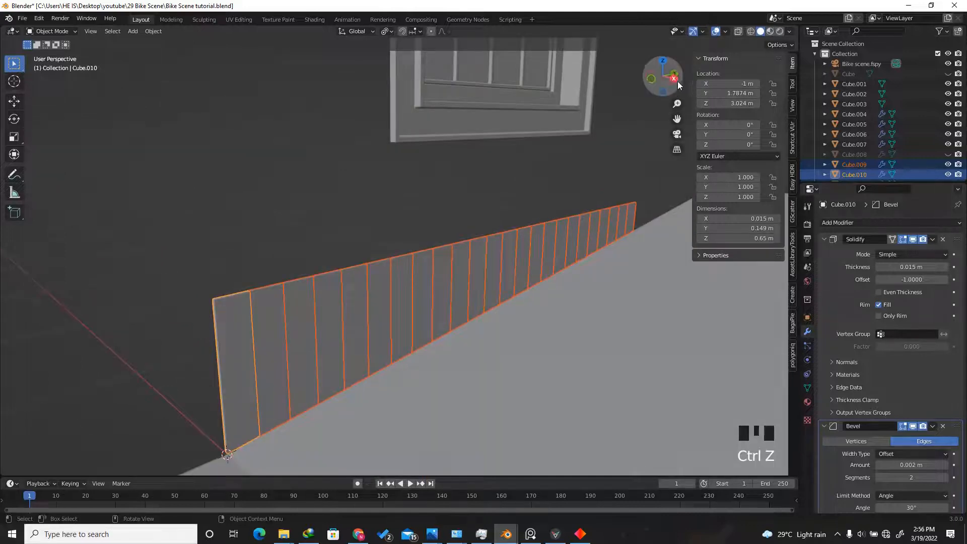
- Run Randomize Transform on all the selected base planks
drag(678, 81, 716, 83)
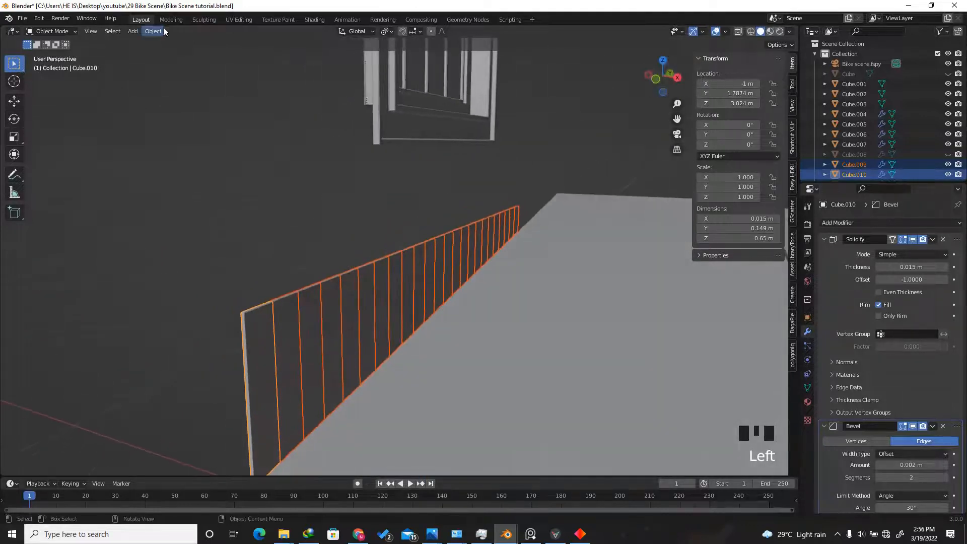
click(153, 31)
mouse_move(221, 43)
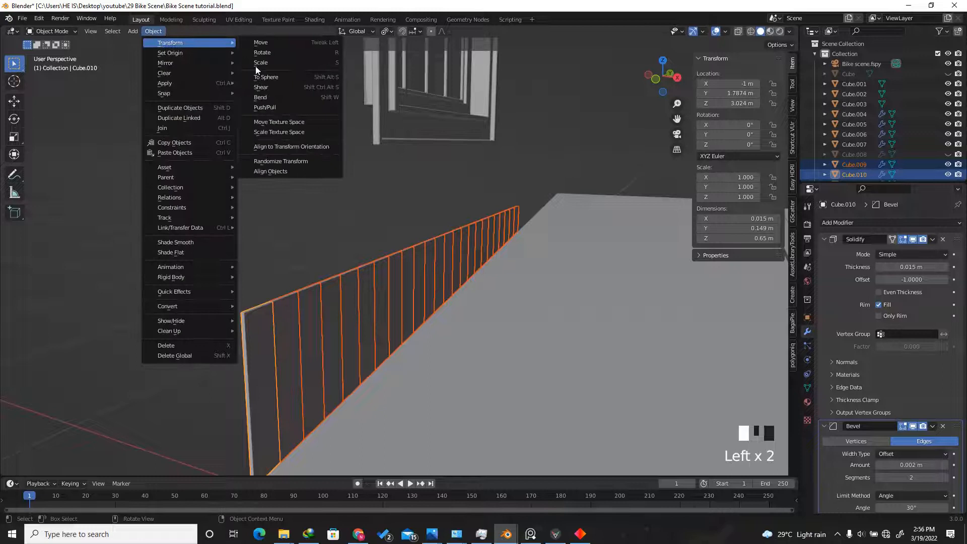
click(280, 161)
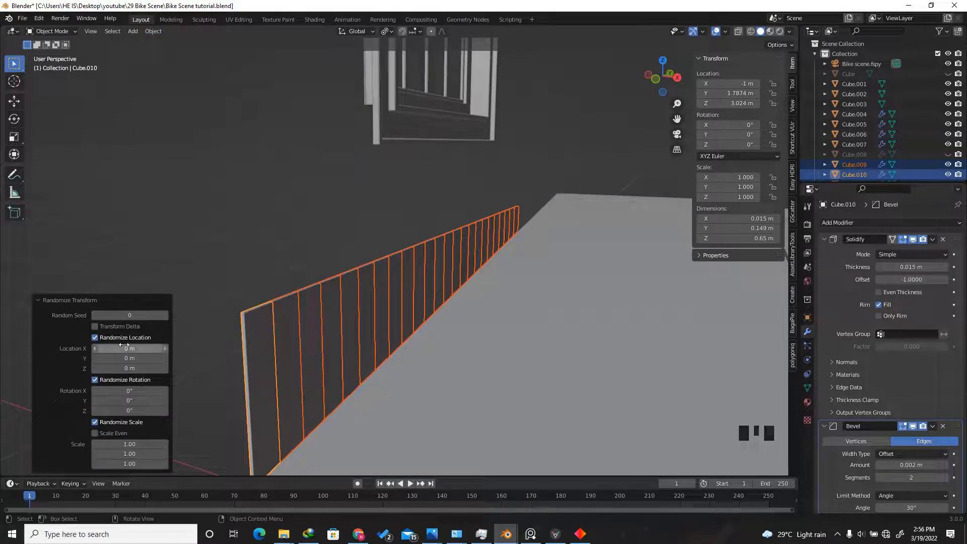
- Try randomizing the planks' location by 0.01 m in X, 0.12 m in Y and 0.2 m in Z, with 2° of Z rotation
drag(118, 349, 117, 368)
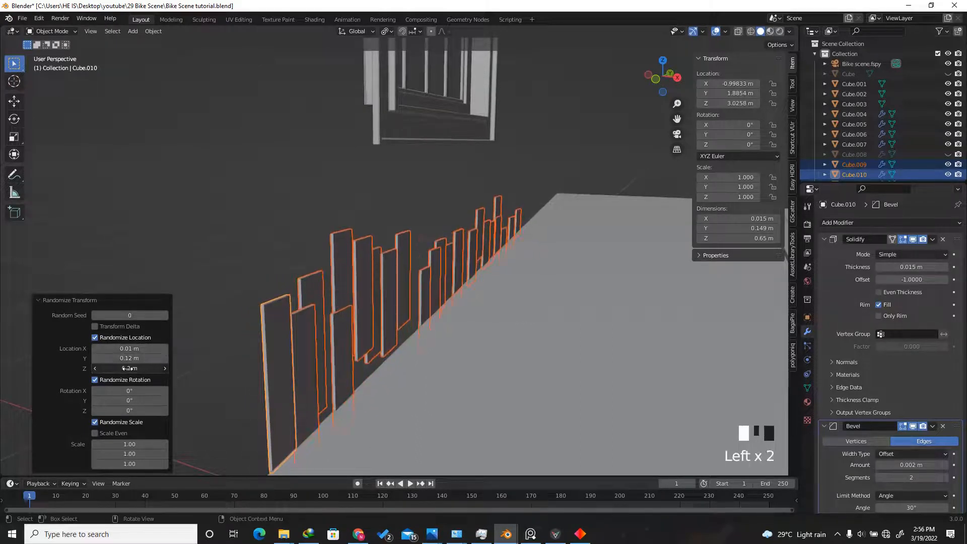
drag(110, 411, 121, 411)
drag(127, 444, 127, 443)
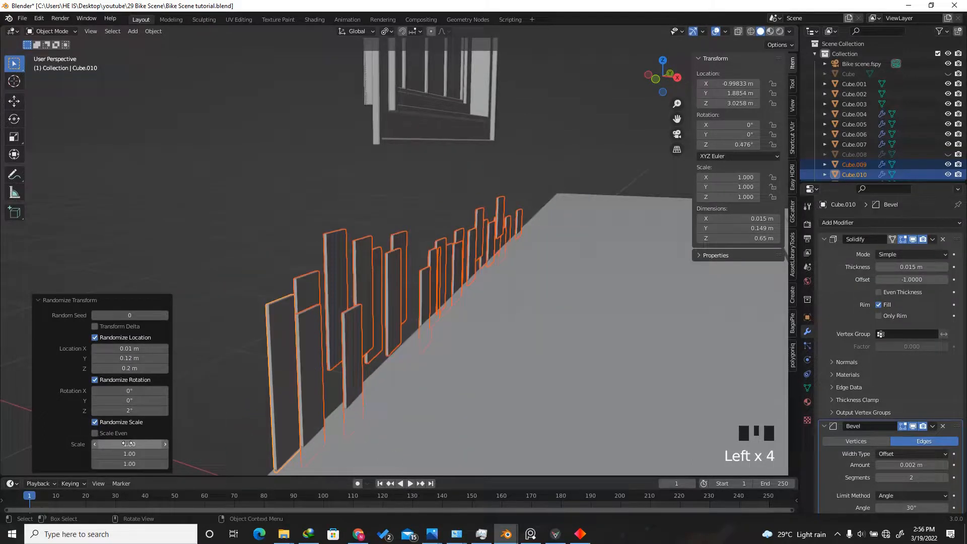
- Reset the planks' randomized Z rotation and their X, Y and Z location offsets to 0
click(136, 411)
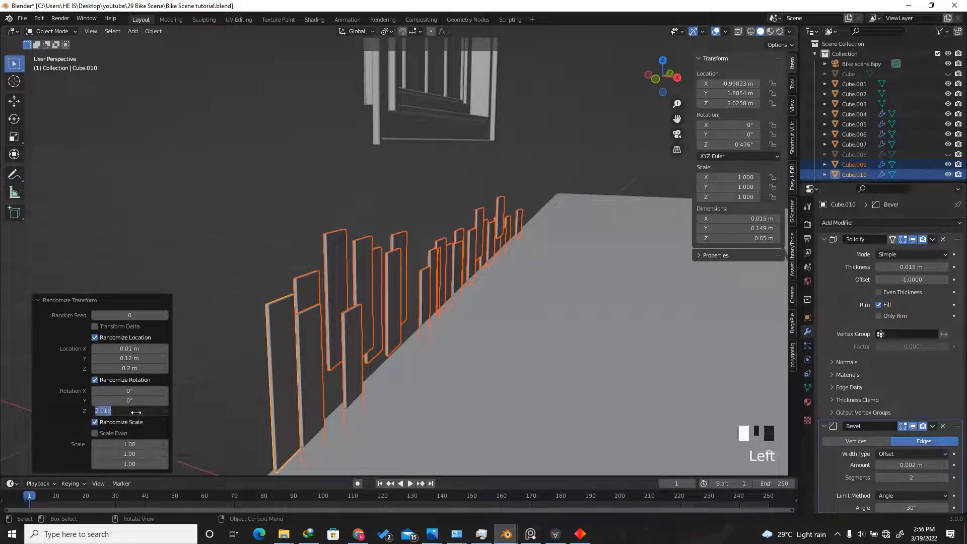
text(0)
key(Return)
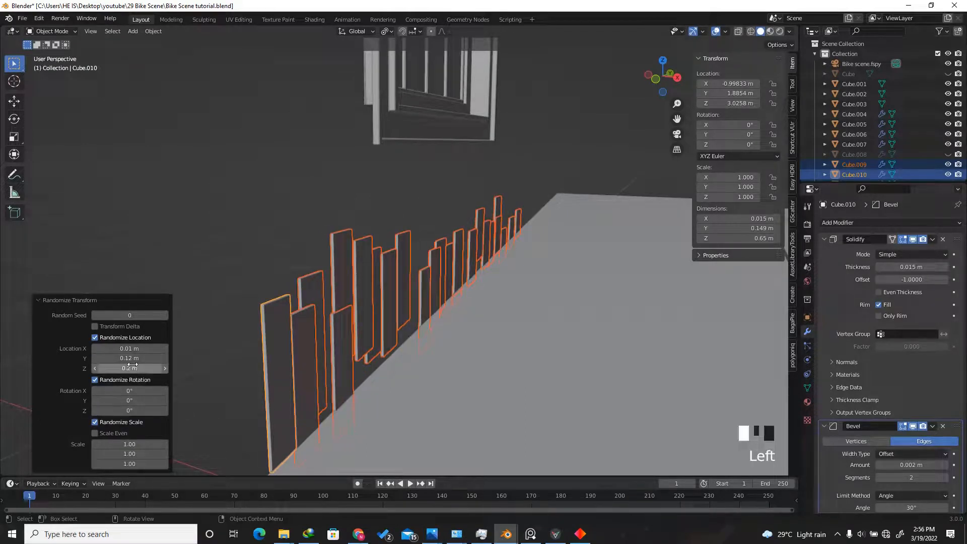
click(132, 363)
text(0)
key(Return)
click(132, 359)
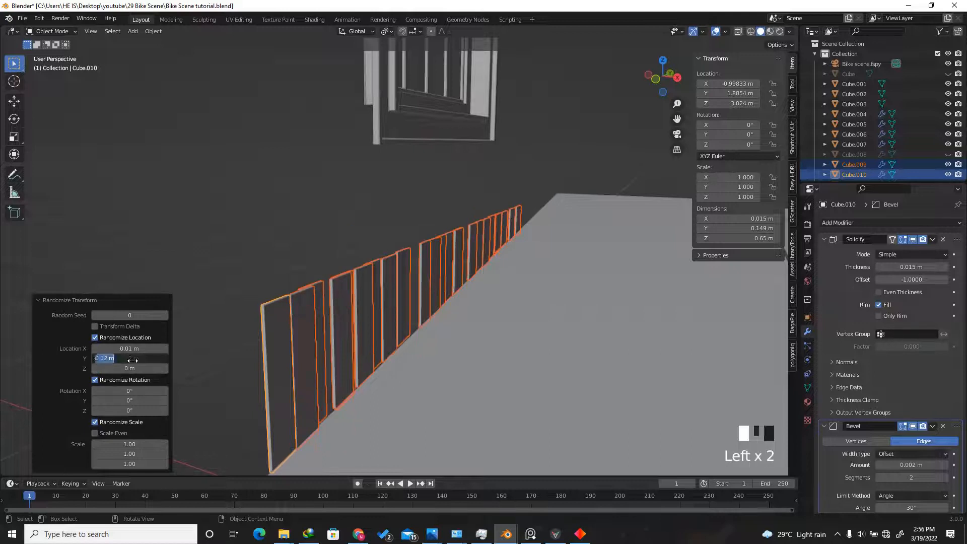
text(0)
key(Return)
click(130, 348)
text(0)
key(Return)
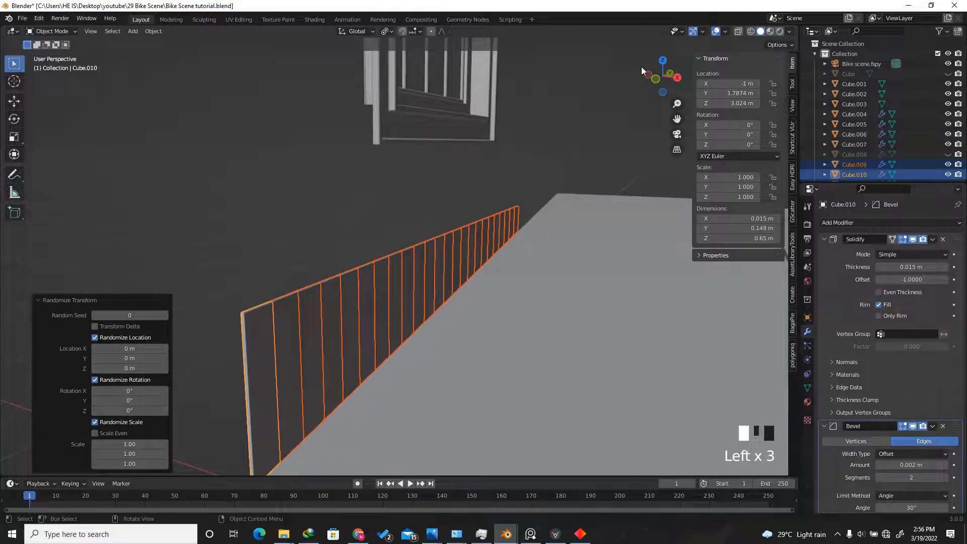
- In top view, randomize the planks' Z rotation by 0.31°
click(660, 59)
scroll(360, 261, up, 1)
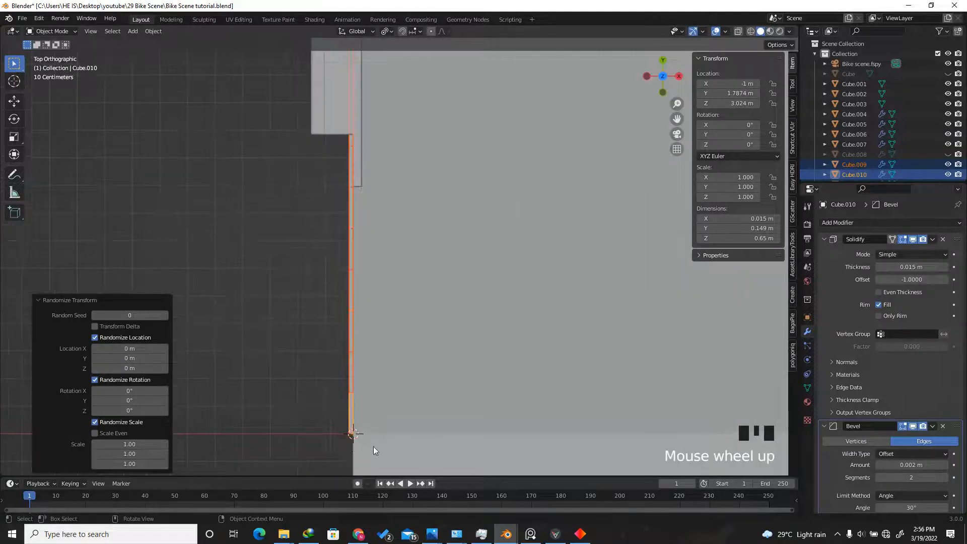
scroll(374, 446, up, 7)
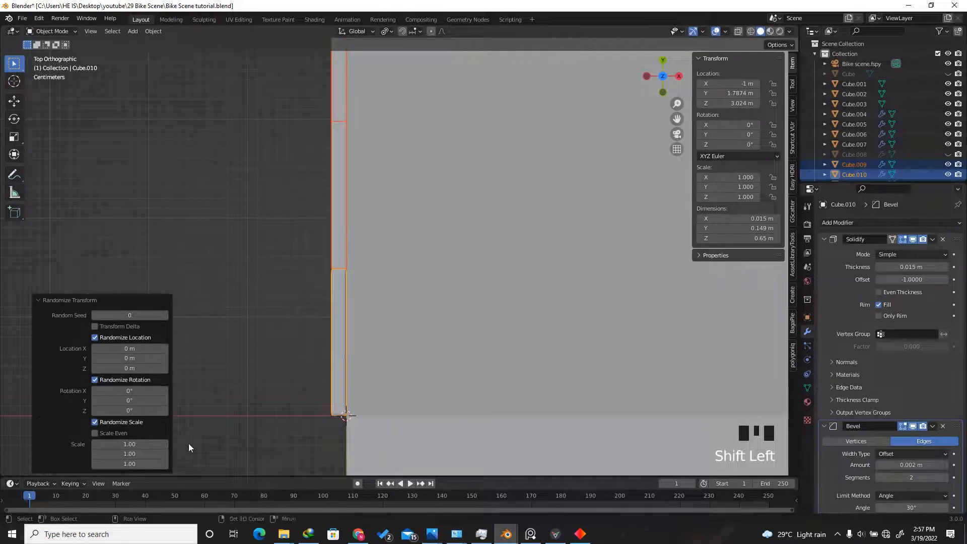
shift+drag(130, 410, 174, 406)
scroll(288, 417, down, 9)
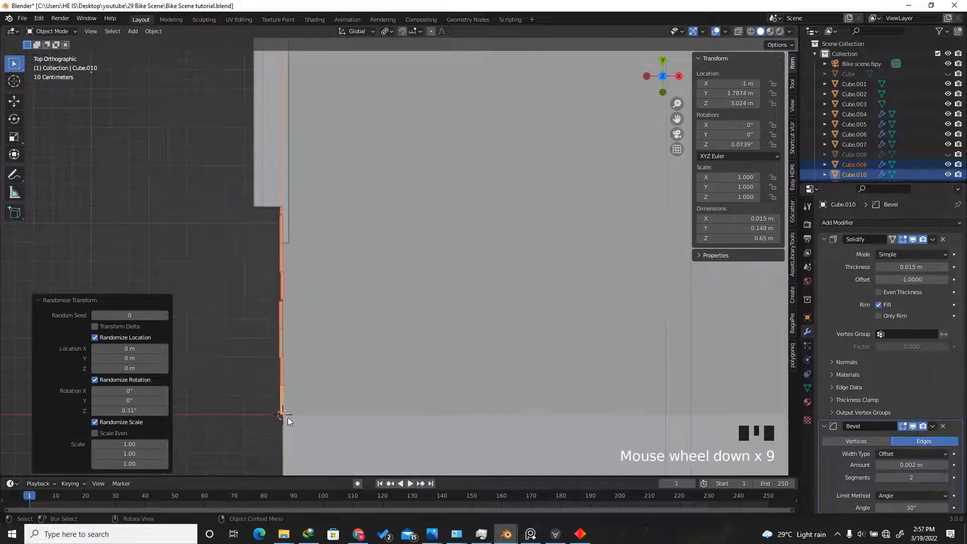
- Randomize the planks' X location by -0.007 m so they sit slightly uneven along the wall
scroll(262, 256, up, 3)
scroll(236, 302, up, 1)
mouse_move(121, 348)
shift+mouse_down()
mouse_move(133, 347)
mouse_move(120, 345)
shift+mouse_up()
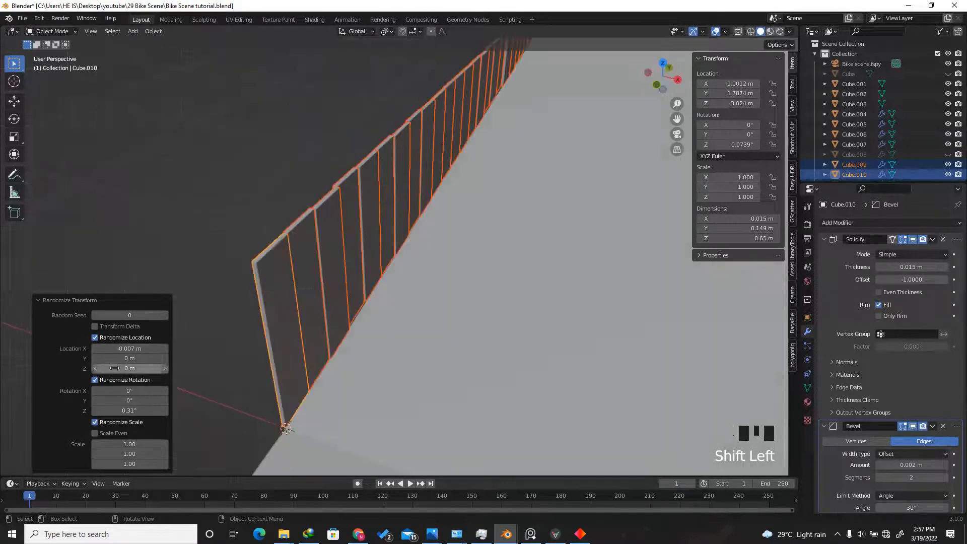
- Randomize the planks' Z location by 0.008 m for slightly uneven top edges, and check the row from the right side and in perspective
shift+drag(119, 364, 122, 364)
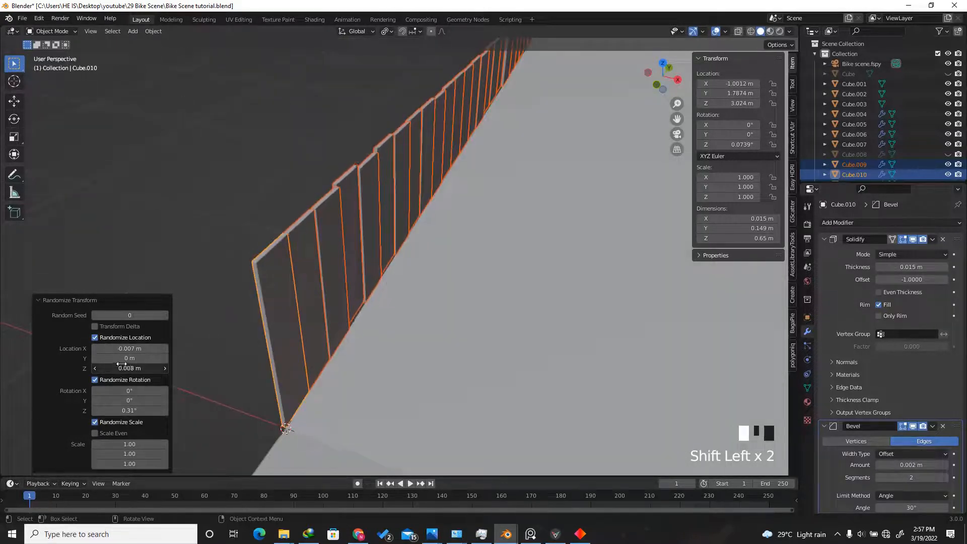
click(678, 80)
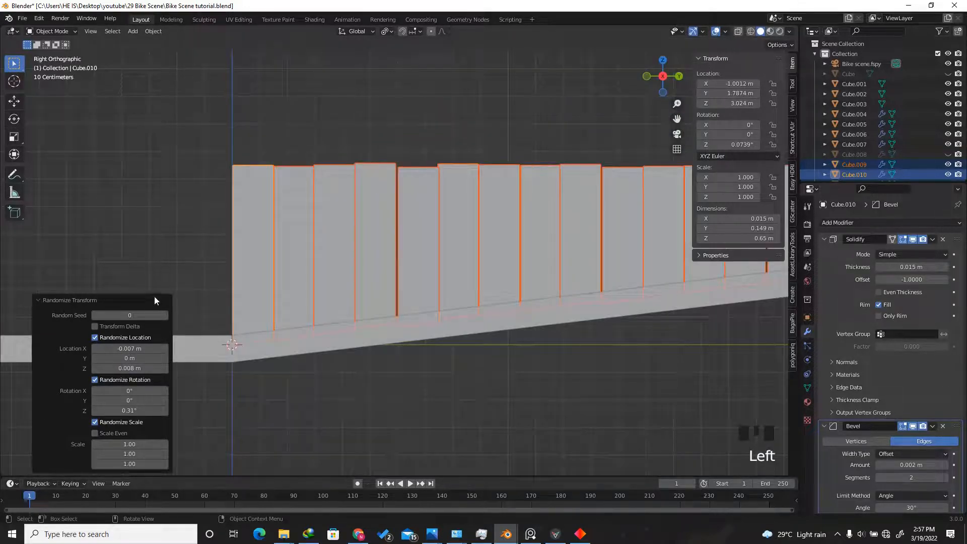
scroll(320, 279, down, 3)
scroll(557, 207, up, 4)
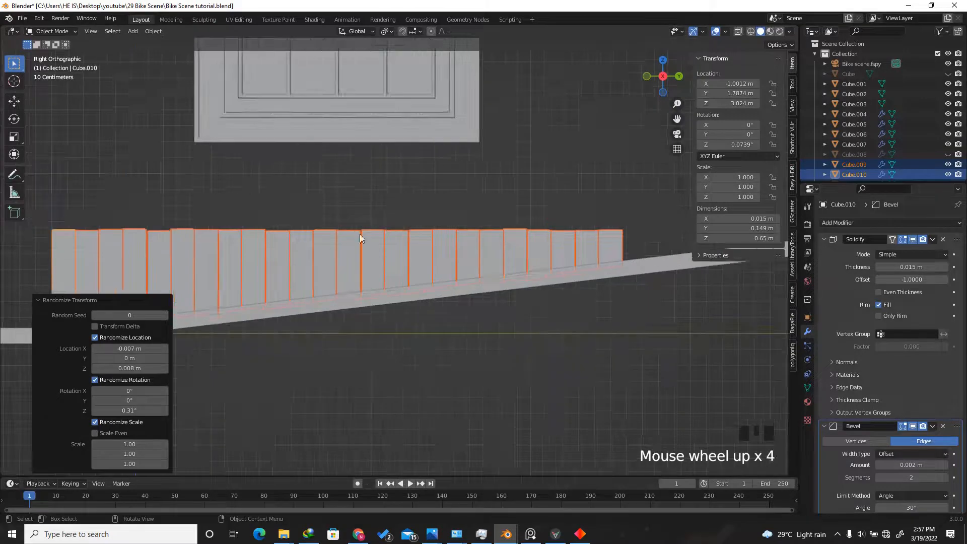
drag(663, 76, 733, 104)
scroll(619, 189, down, 4)
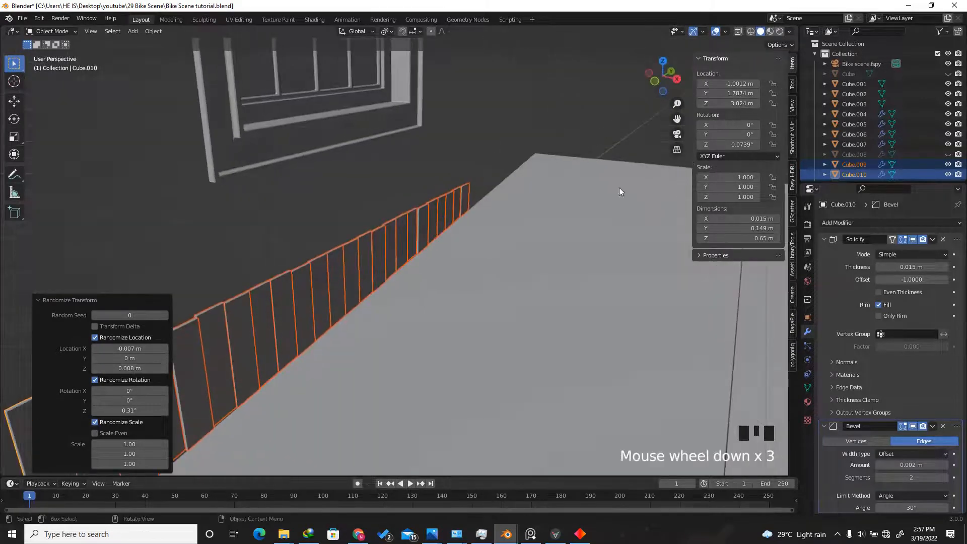
scroll(453, 229, down, 3)
scroll(335, 266, up, 5)
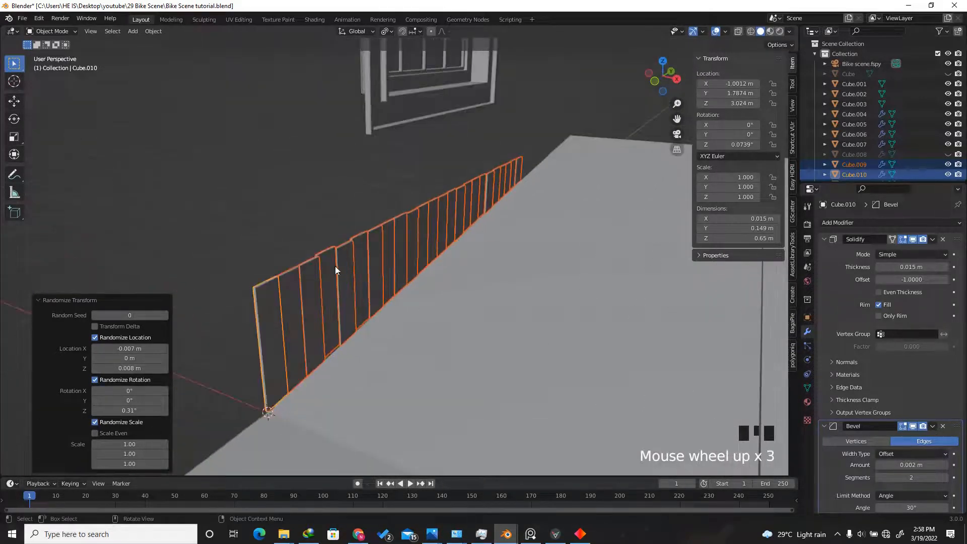
- Open the nearest end plank of the row for mesh editing
click(243, 307)
key(Tab)
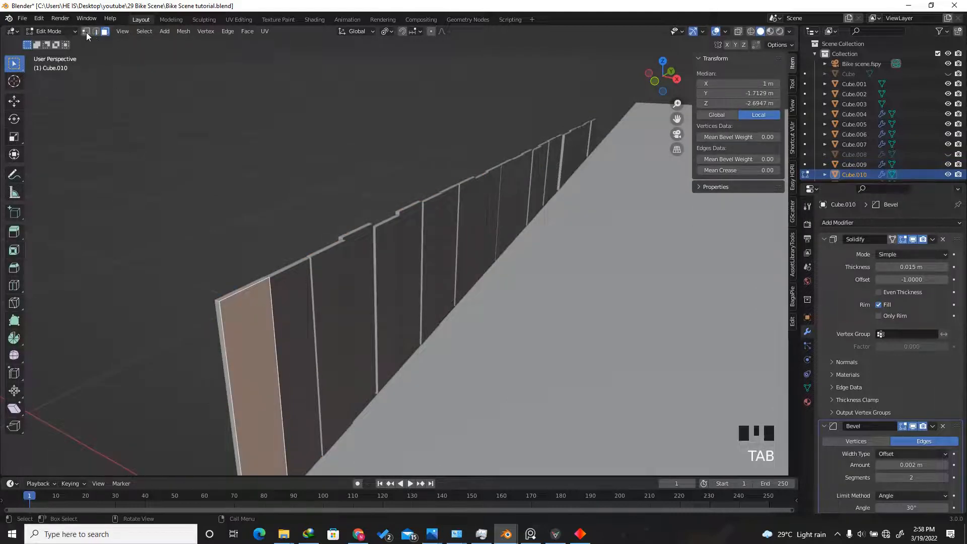
- Lower the inner top corner vertex of the end plank by about 0.013 m along Z
click(86, 31)
click(269, 298)
scroll(269, 299, up, 2)
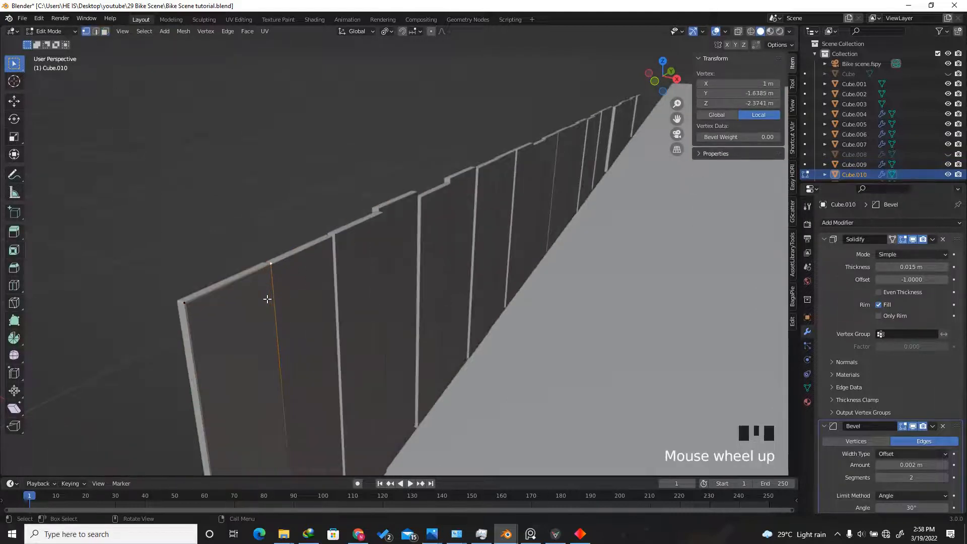
key(g)
key(z)
click(269, 308)
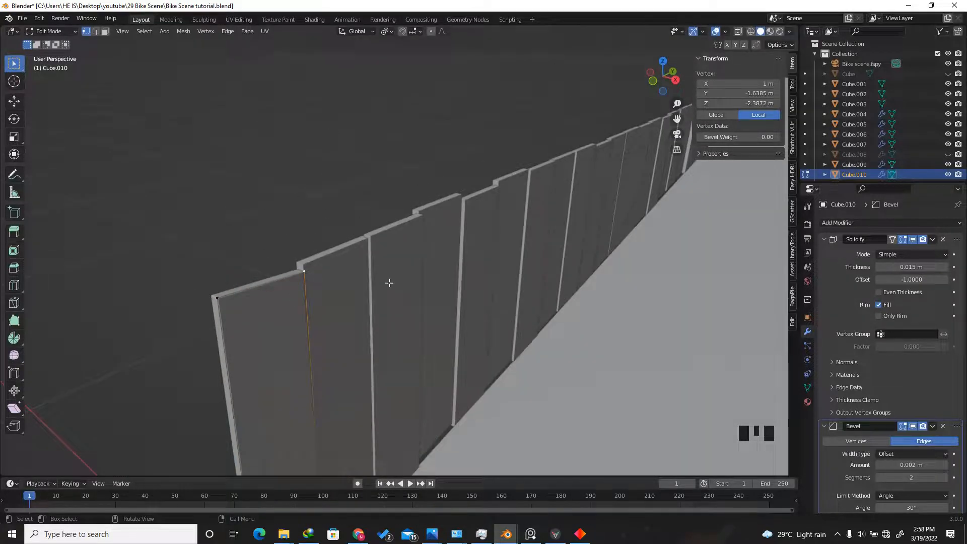
key(Tab)
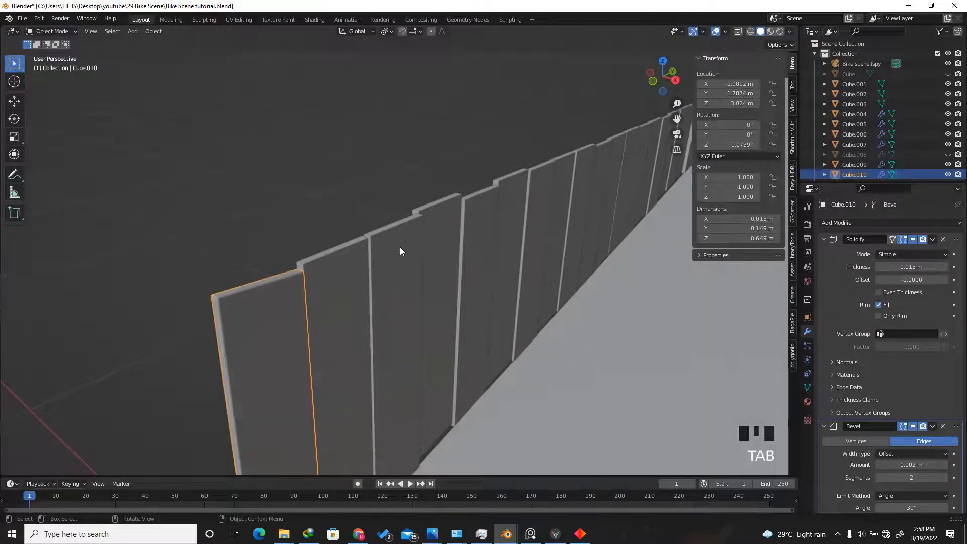
- Edit the third plank from the same end and lower its near top corner vertex about 0.015 m along Z
click(400, 247)
scroll(440, 215, up, 2)
key(Tab)
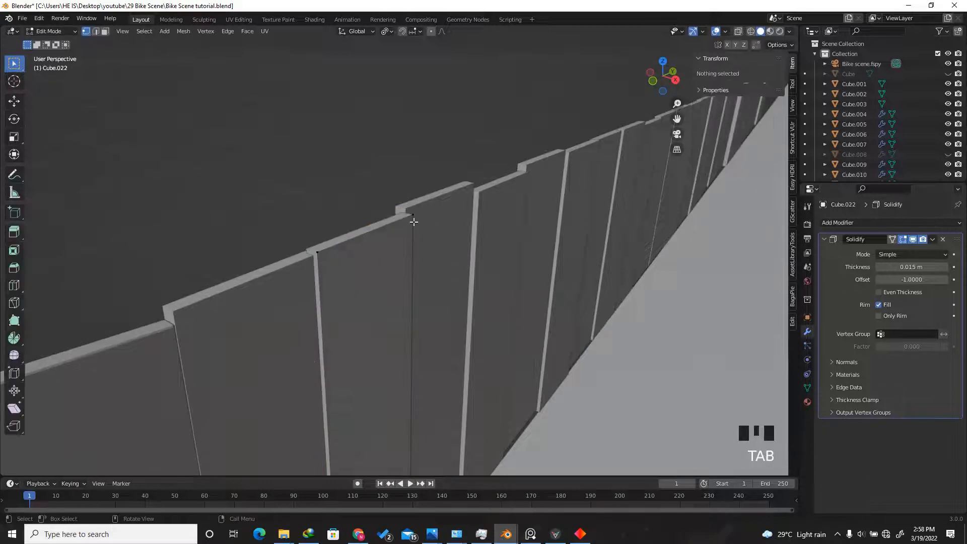
click(319, 254)
key(g)
key(z)
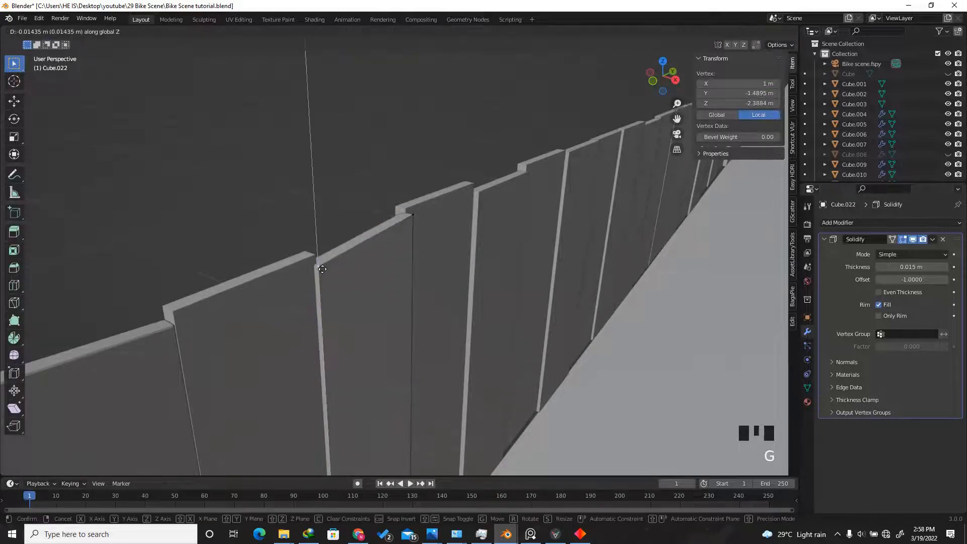
click(322, 270)
- In camera view, knife-cut a jagged line down the third plank from its top edge to the side with the lowered corner
drag(654, 76, 666, 90)
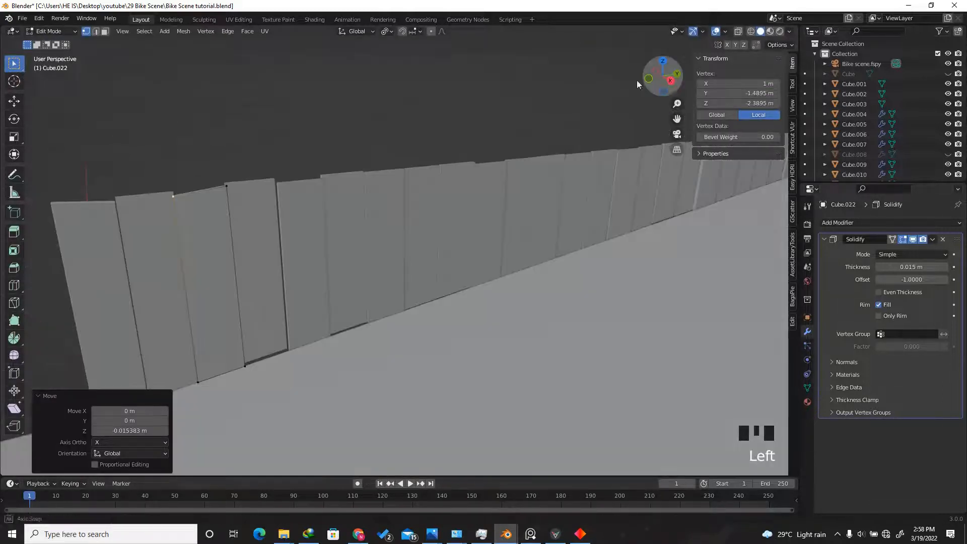
key(KP_0)
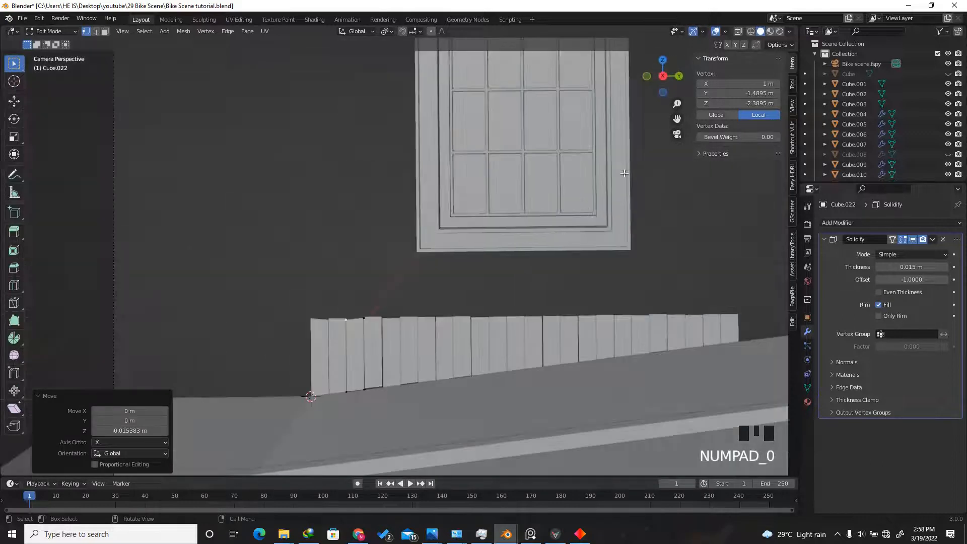
scroll(351, 340, up, 8)
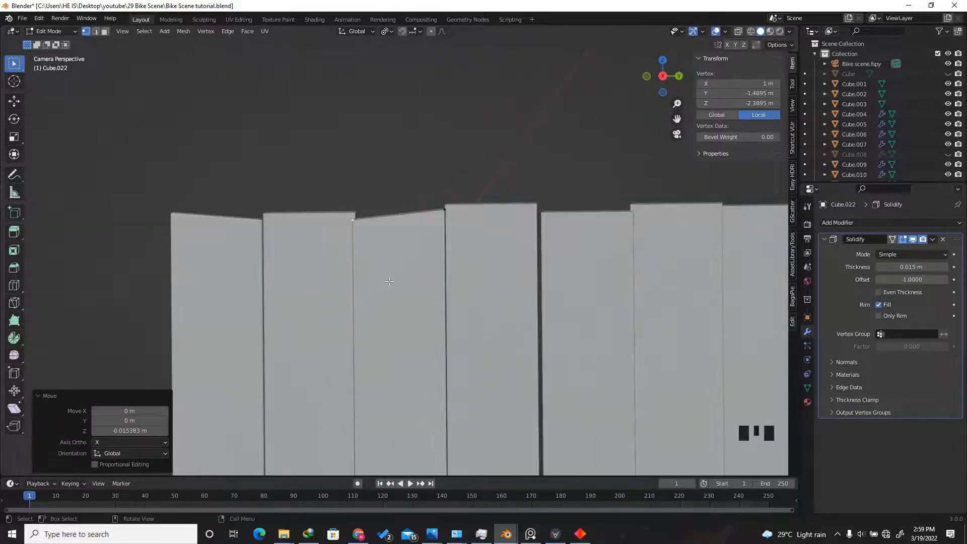
key(k)
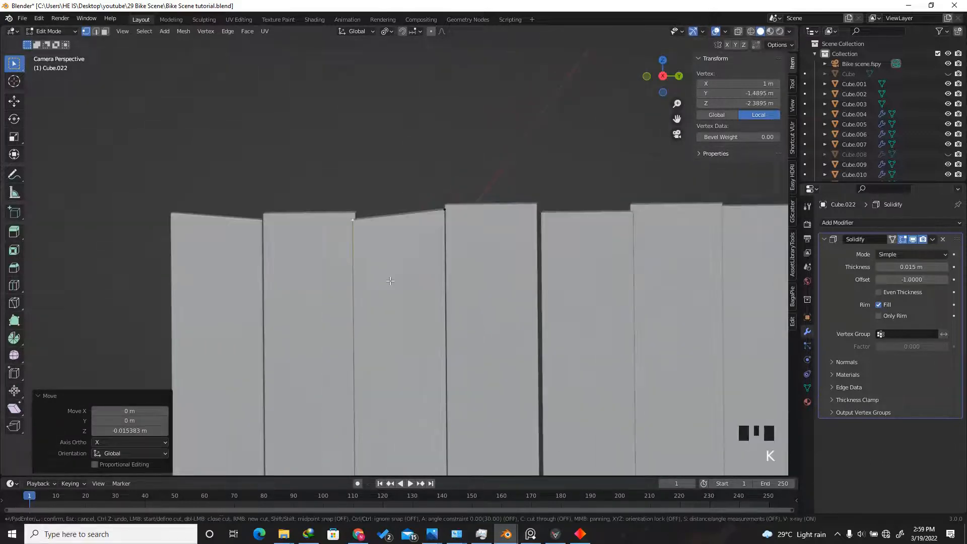
click(378, 218)
click(376, 272)
click(367, 351)
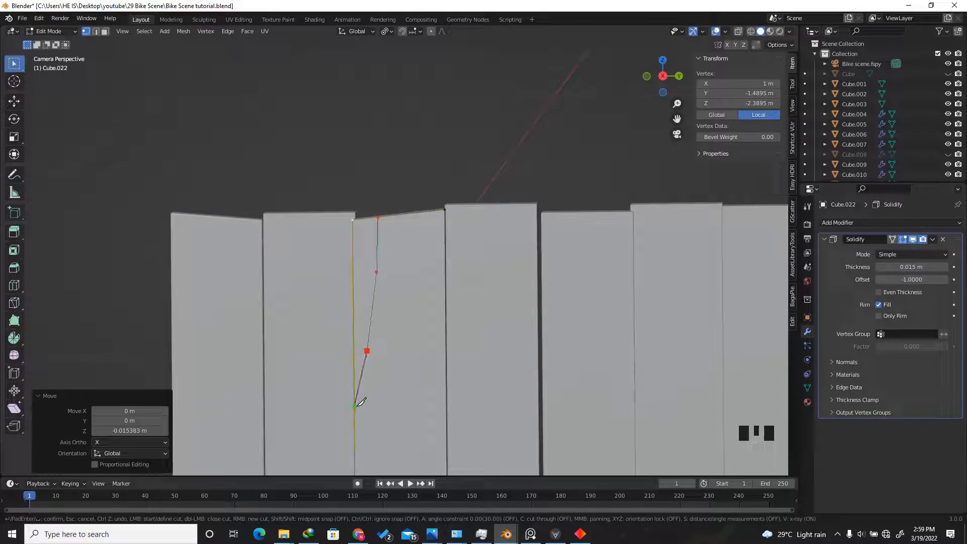
key(Return)
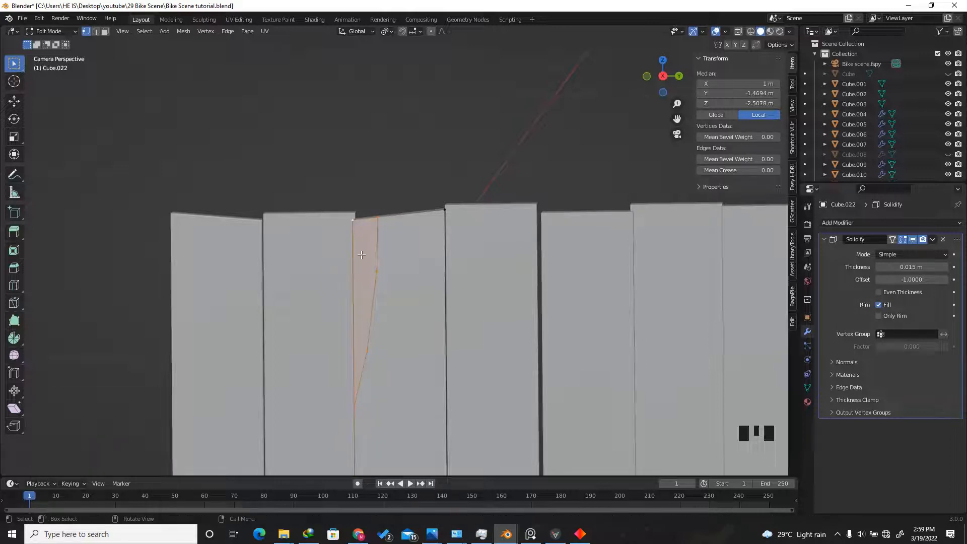
- Delete the cut-off sliver from the third plank and finish editing it
key(x)
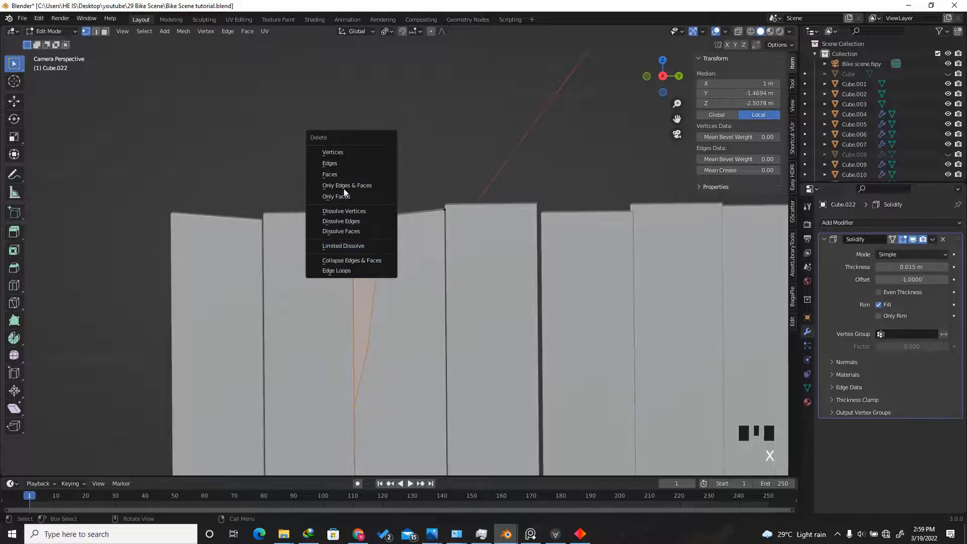
click(378, 190)
scroll(352, 160, down, 4)
scroll(358, 174, up, 3)
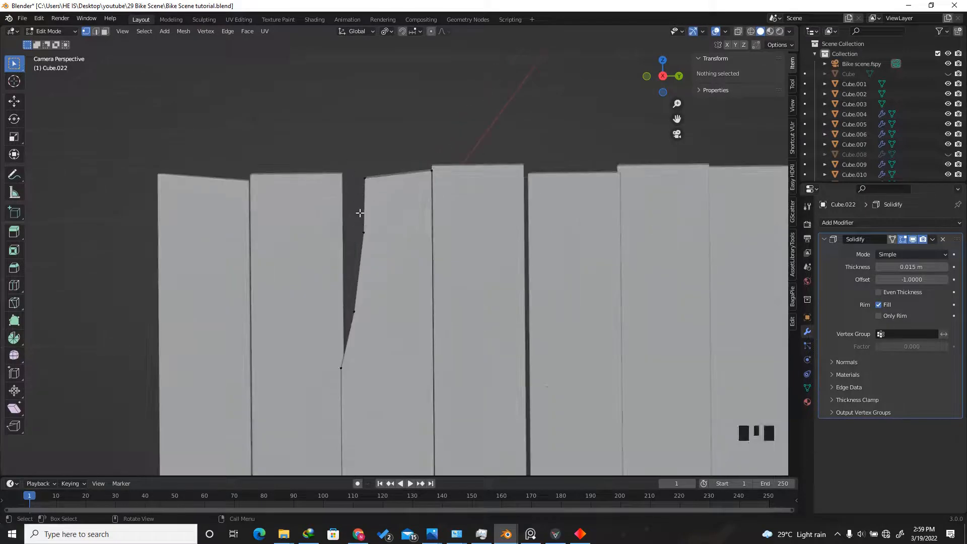
scroll(392, 207, down, 3)
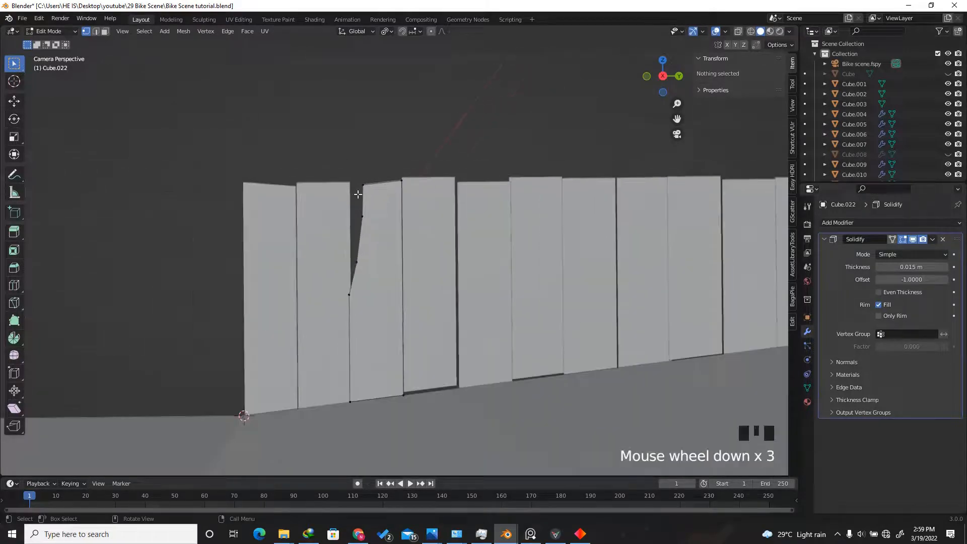
key(Tab)
- Knife-cut a narrow jagged crack outline down from the top edge of the seventh plank
click(594, 249)
scroll(624, 225, down, 2)
scroll(619, 217, up, 3)
key(Tab)
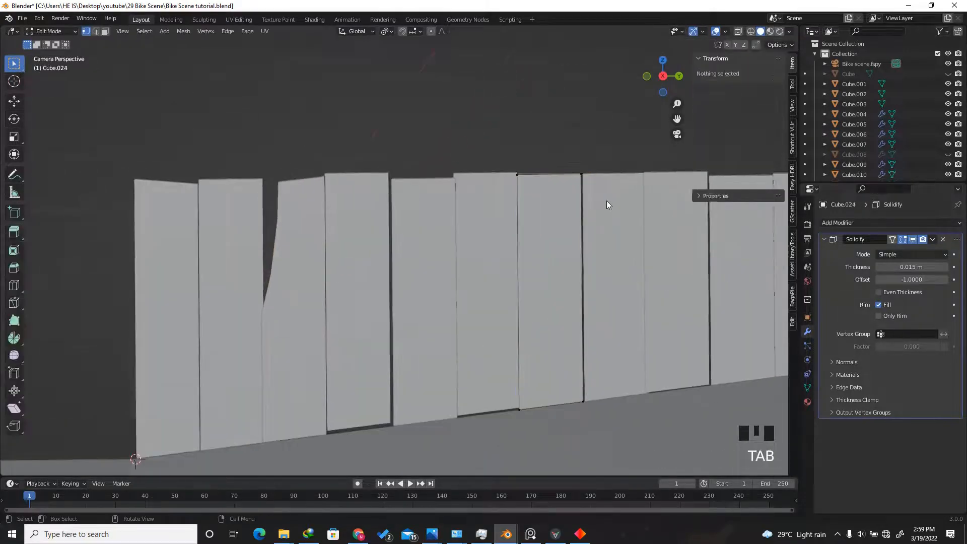
scroll(575, 203, up, 2)
key(k)
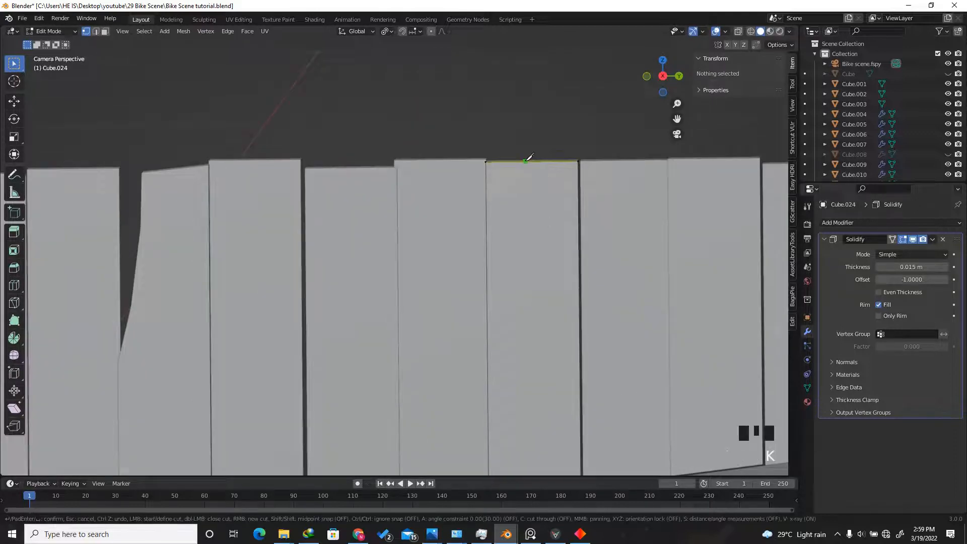
click(522, 162)
click(522, 249)
click(532, 317)
click(541, 354)
scroll(543, 315, up, 4)
click(538, 308)
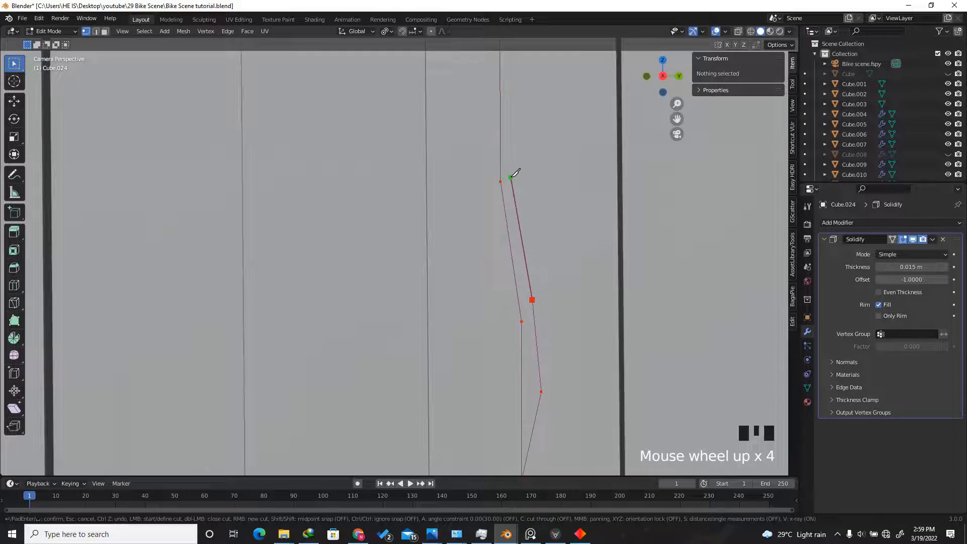
scroll(511, 174, down, 3)
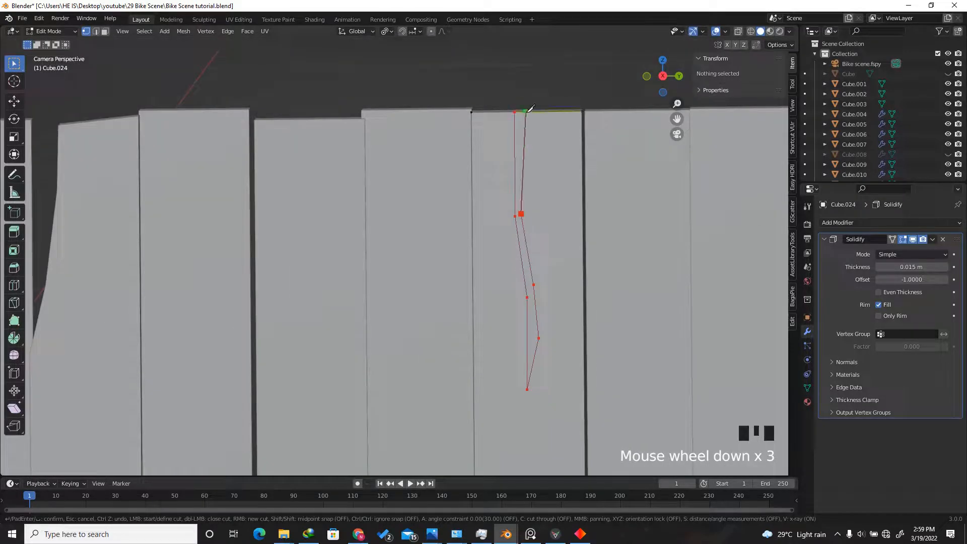
click(526, 111)
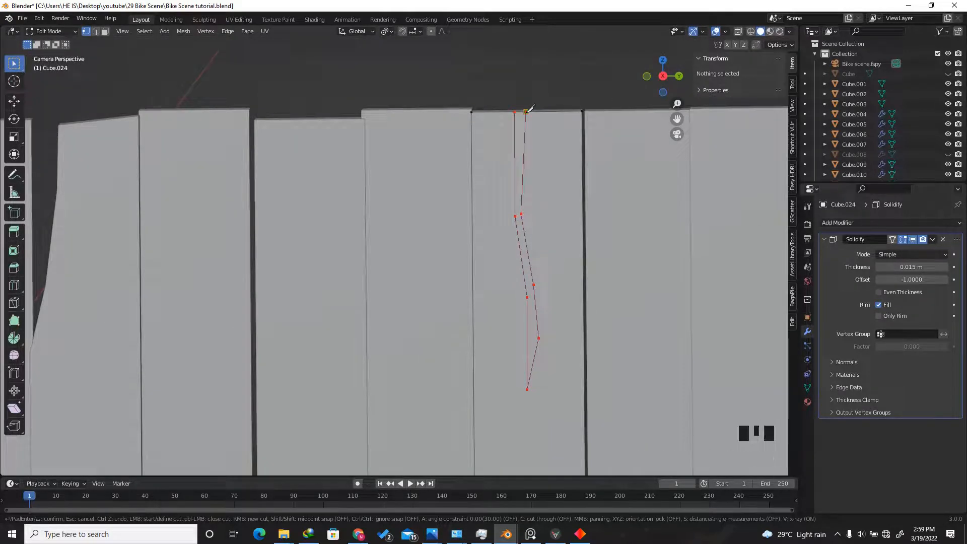
key(Return)
- Delete the faces inside the crack outline on the seventh plank and leave mesh editing
key(x)
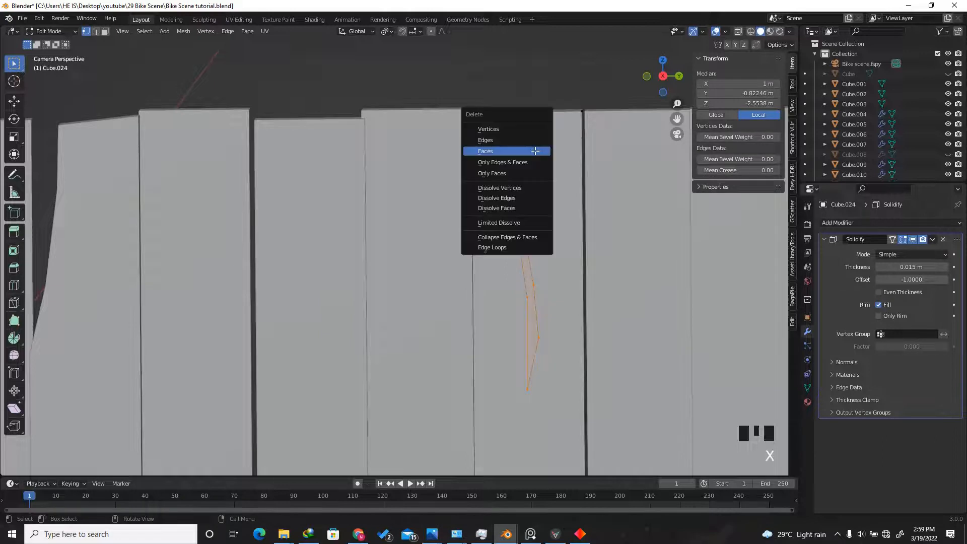
click(508, 151)
scroll(508, 153, down, 3)
key(Tab)
scroll(468, 278, down, 7)
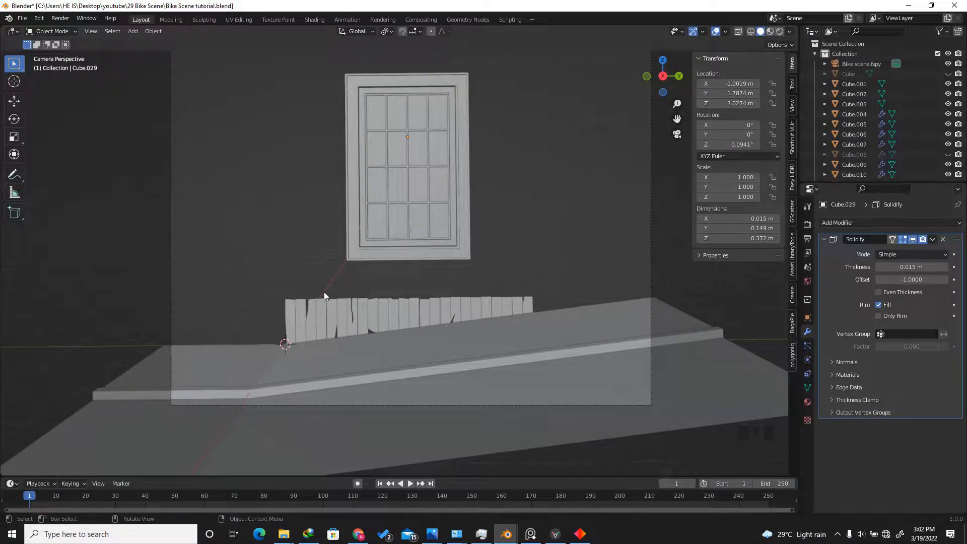
- Unhide all hidden objects in the scene and clear the selection
drag(655, 64, 720, 88)
key(alt+h)
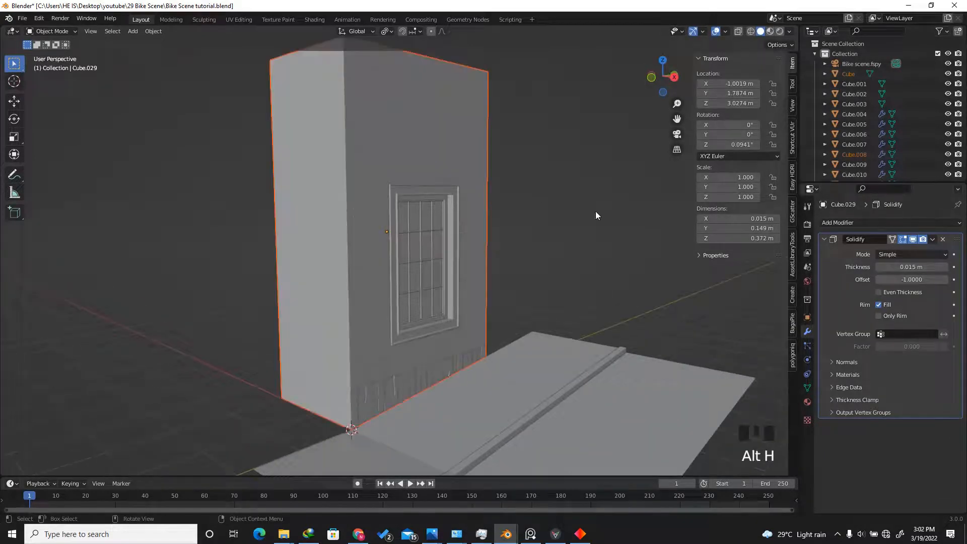
click(632, 144)
click(660, 83)
mouse_move(659, 83)
mouse_down()
mouse_move(574, 75)
mouse_move(678, 85)
mouse_move(606, 79)
mouse_move(661, 86)
mouse_up()
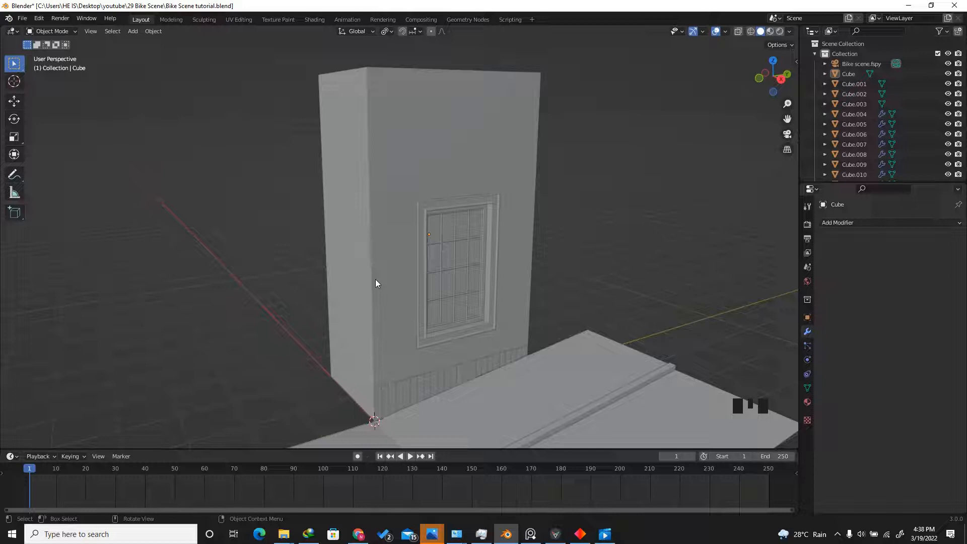
click(328, 318)
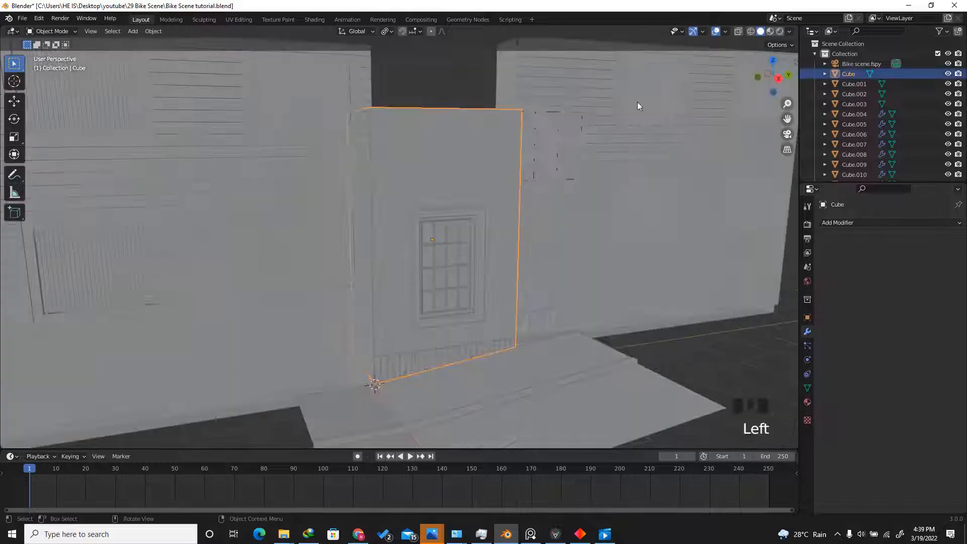
click(461, 80)
click(449, 249)
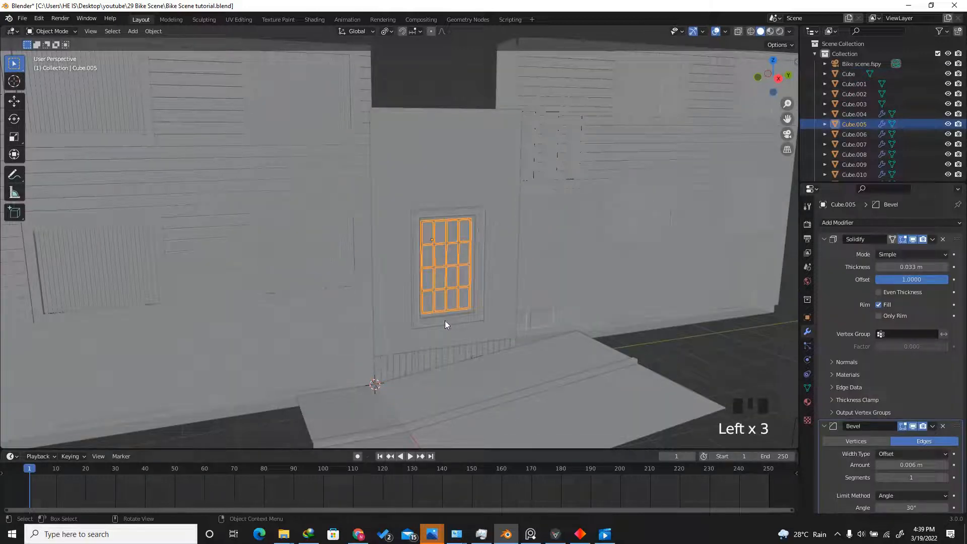
click(467, 65)
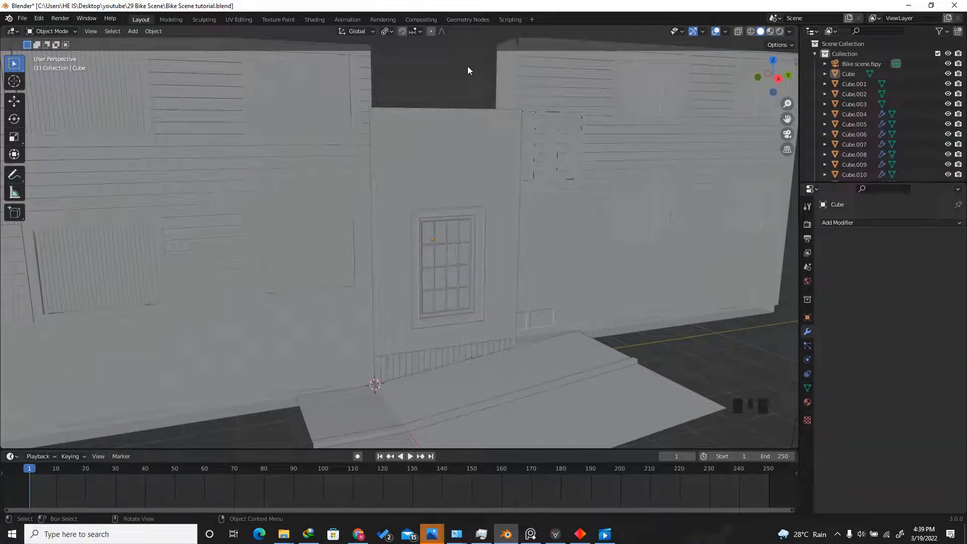
- Switch to the browser and review the Easy PBR add-on's Gumroad page for its features, price and supported Blender versions
click(359, 534)
scroll(515, 267, down, 8)
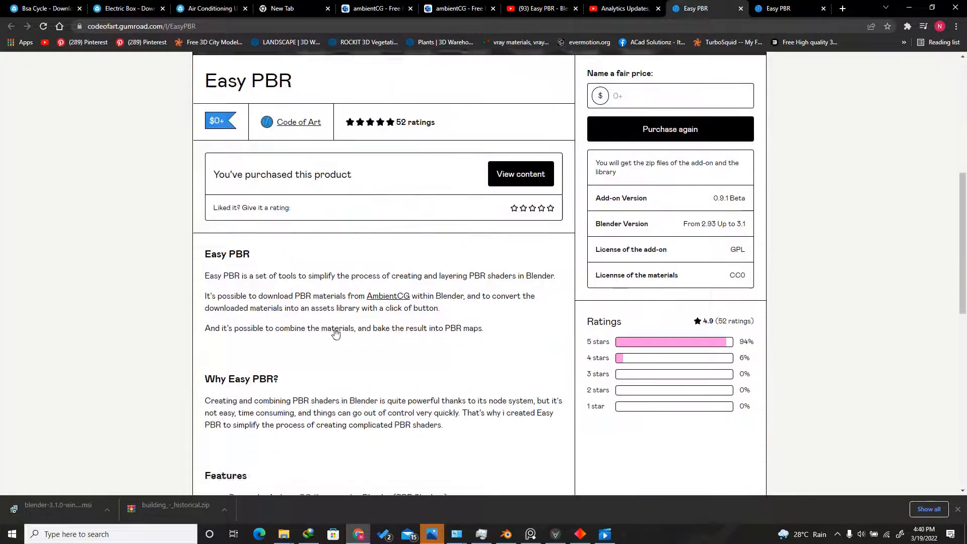
scroll(483, 209, up, 8)
scroll(500, 190, down, 2)
scroll(499, 189, down, 4)
scroll(564, 179, up, 3)
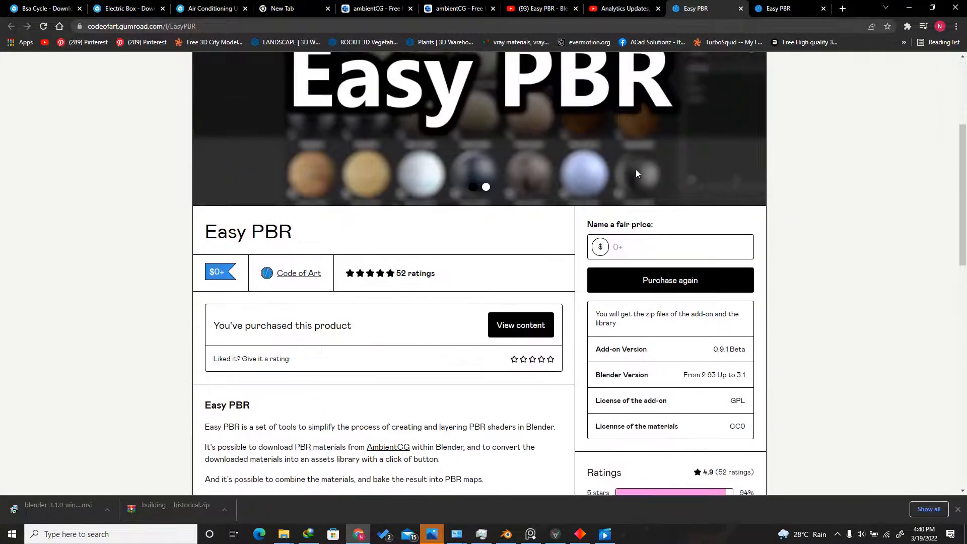
click(774, 5)
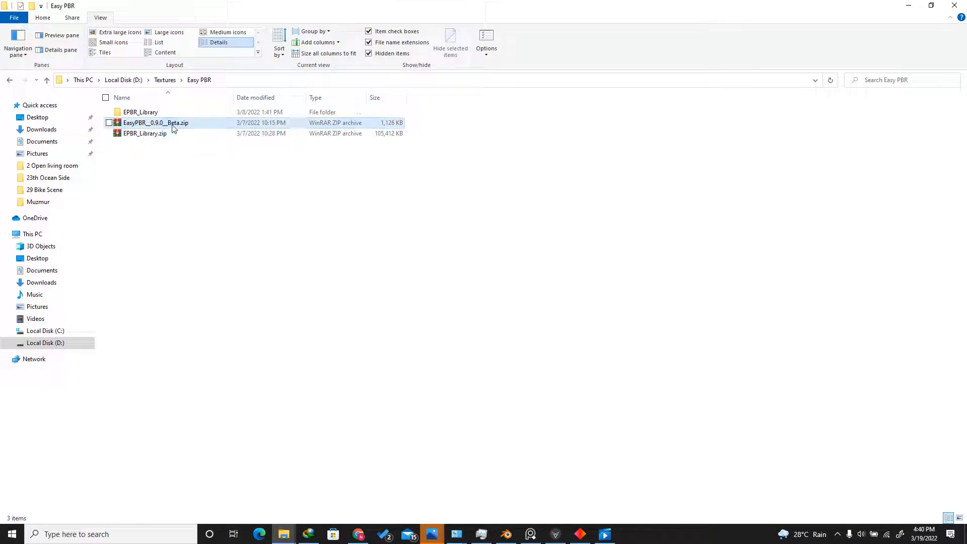
- Inspect the EasyPBR__0.9.0__Beta.zip and EPBR_Library.zip archives and the extraction options for the library archive
click(154, 122)
click(162, 133)
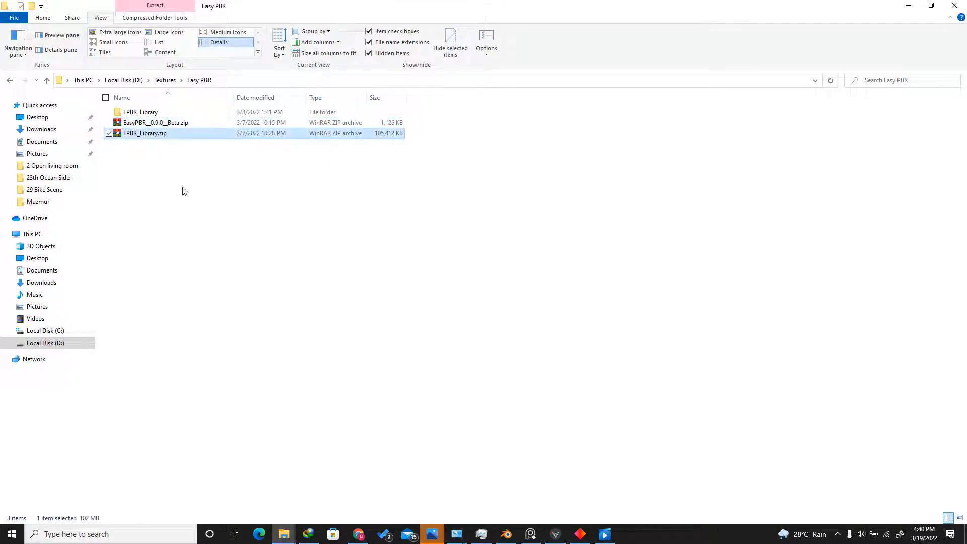
click(192, 125)
click(161, 136)
click(153, 136)
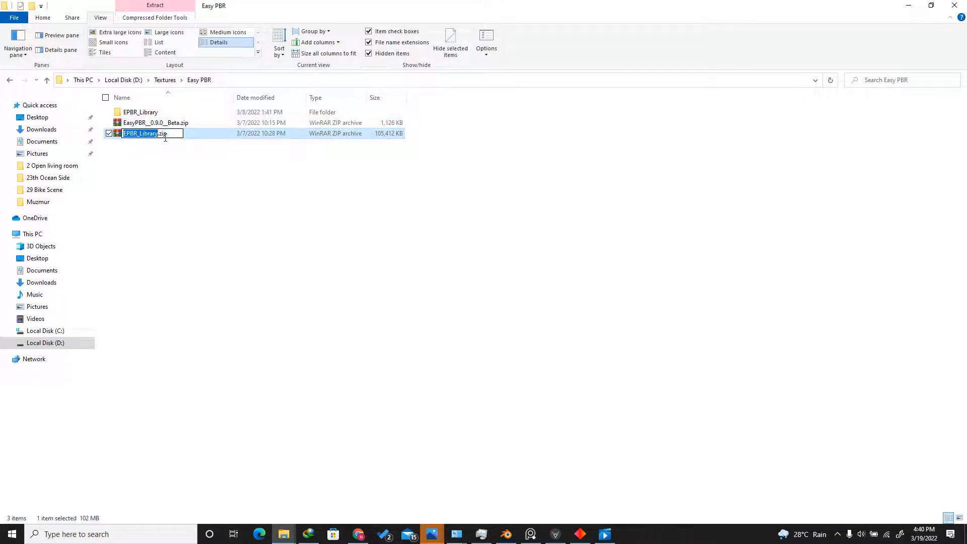
click(198, 165)
right_click(191, 131)
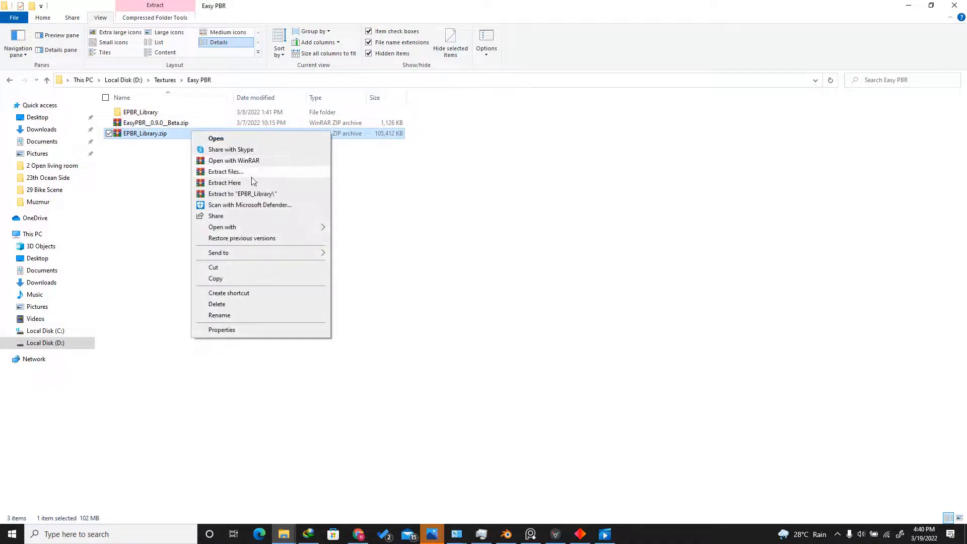
- Look inside the extracted EPBR_Library folder down to Easy_PBR_library, return to the Easy PBR folder, and switch back to Blender
click(152, 122)
double_click(152, 113)
double_click(151, 112)
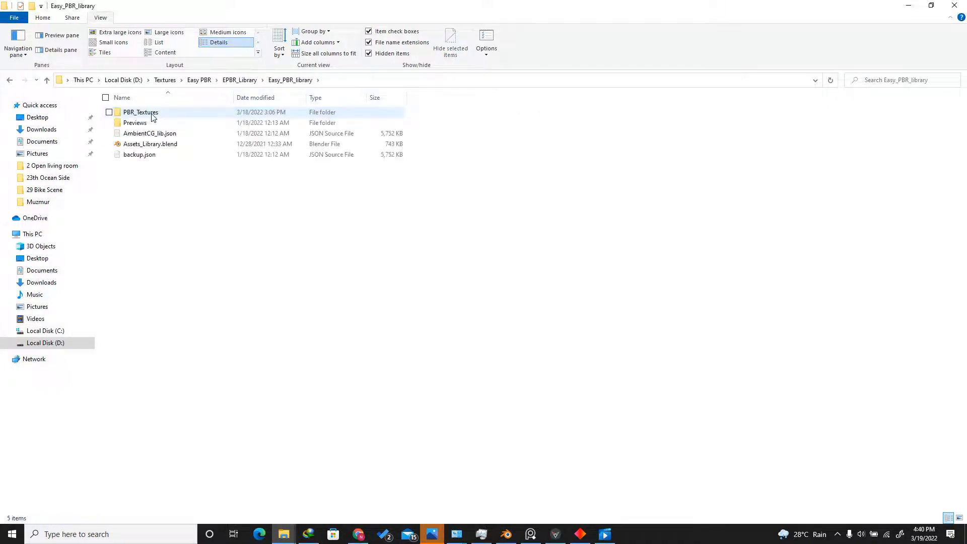
click(9, 81)
click(9, 80)
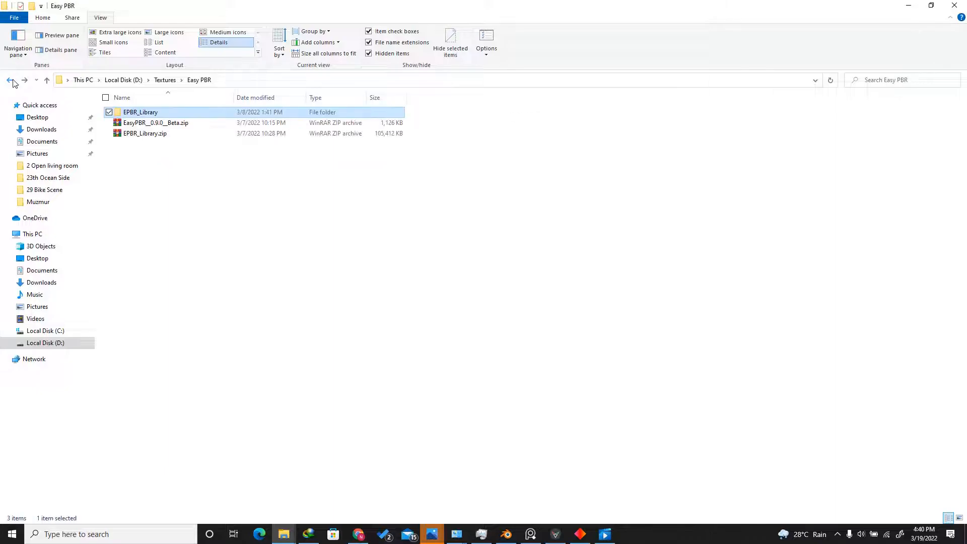
click(506, 534)
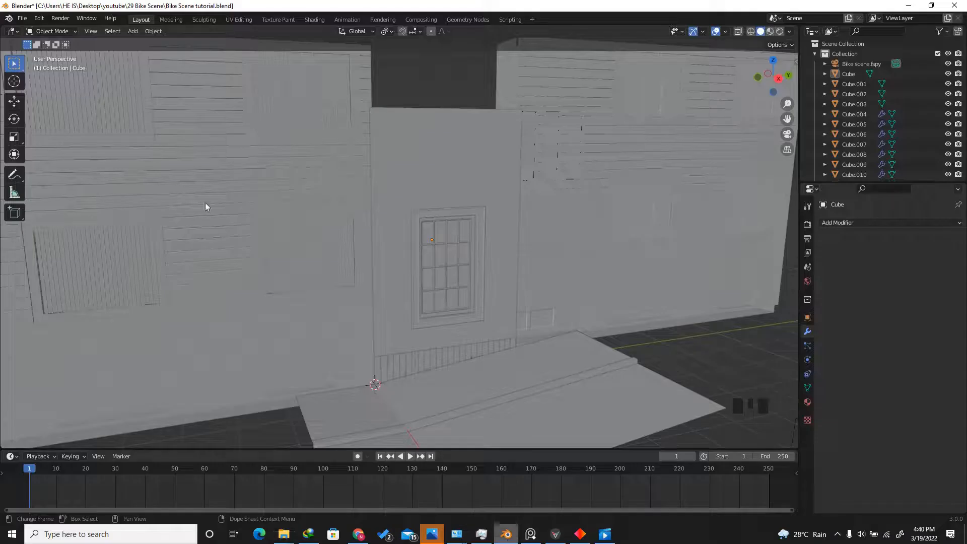
- Install the add-on from EasyPBR__0.9.0__Beta.zip in D:\Textures\Easy PBR and enable Material: Easy PBR
click(39, 19)
click(69, 167)
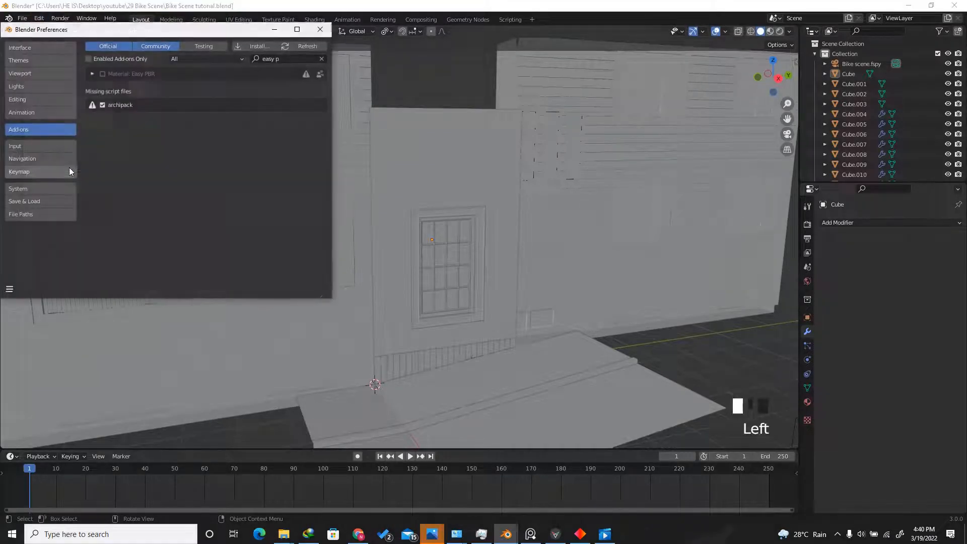
click(253, 47)
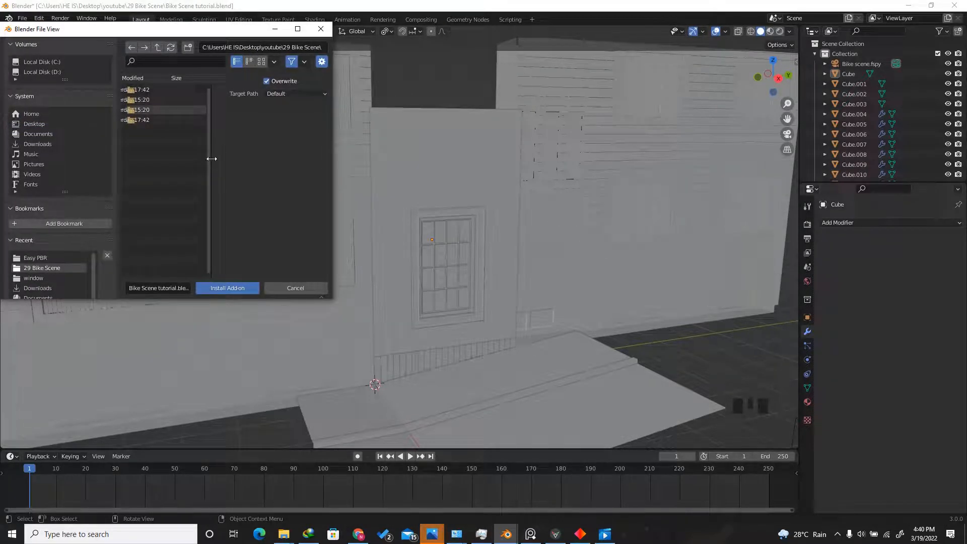
drag(211, 159, 289, 158)
click(42, 254)
drag(248, 36, 304, 57)
drag(388, 101, 576, 101)
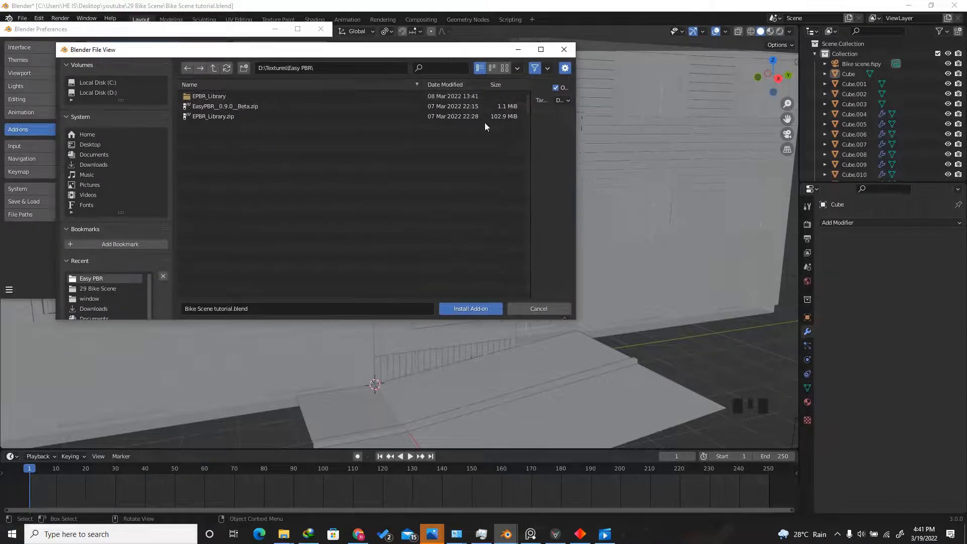
click(479, 106)
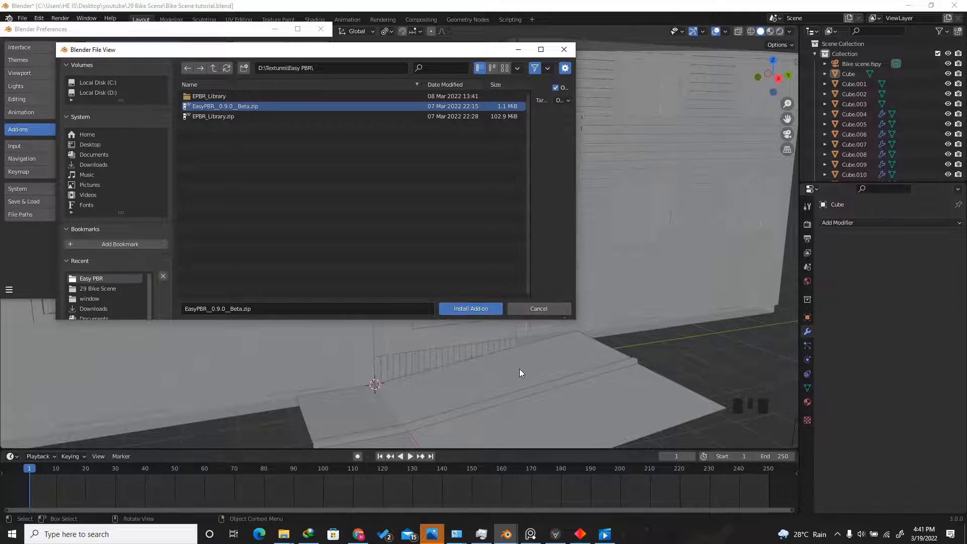
click(470, 308)
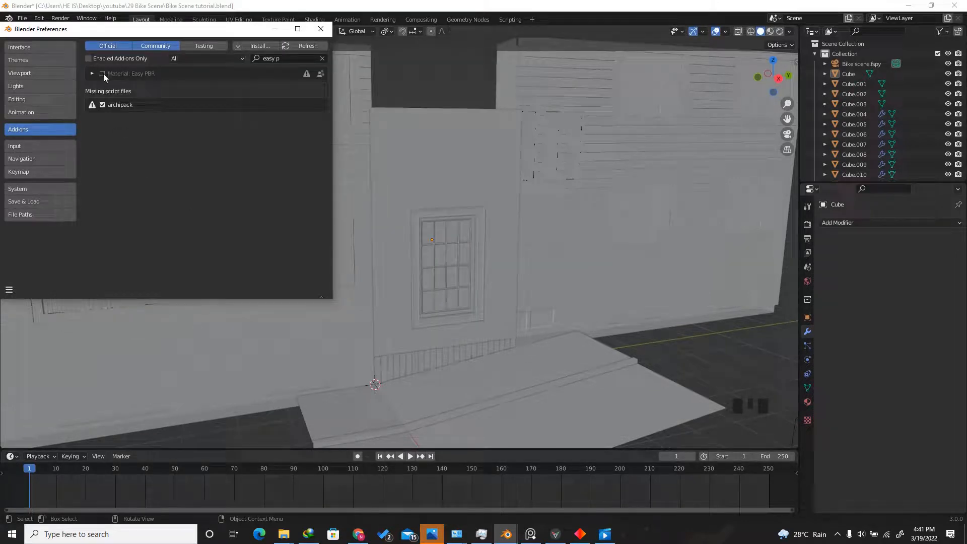
click(102, 74)
- Set Easy PBR's PBR Library Path to D:\Textures\Easy PBR\EPBR_Library\Easy_PBR_library\ with Relative Path disabled
click(92, 74)
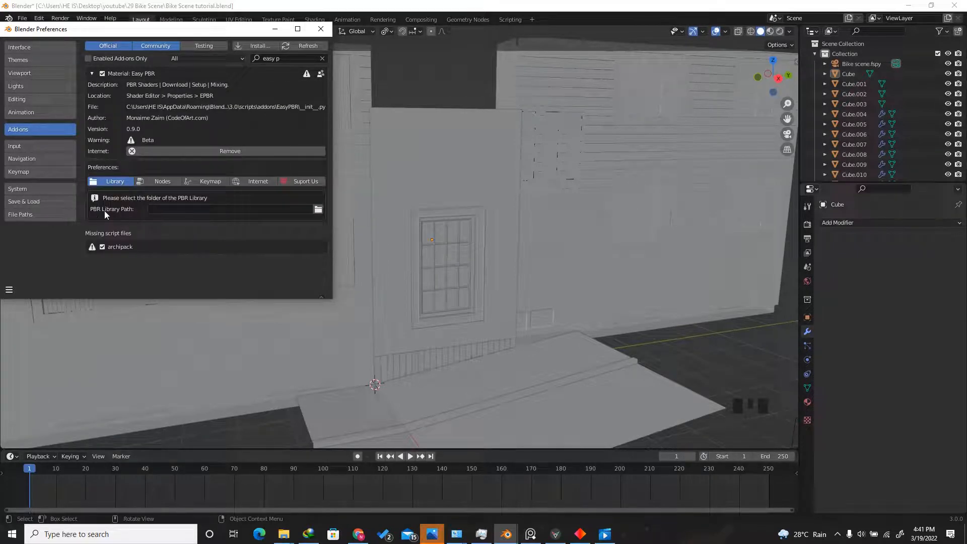
click(318, 209)
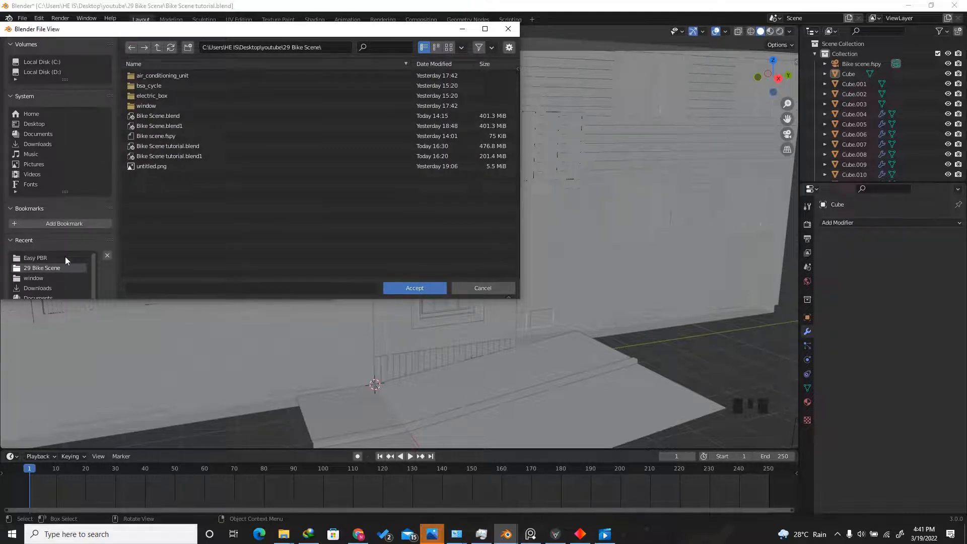
click(33, 258)
double_click(158, 75)
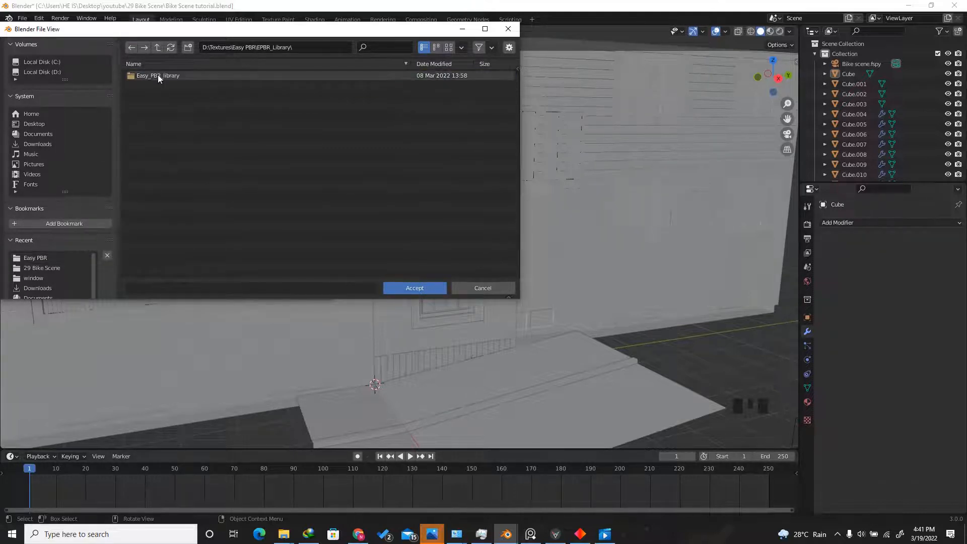
double_click(158, 75)
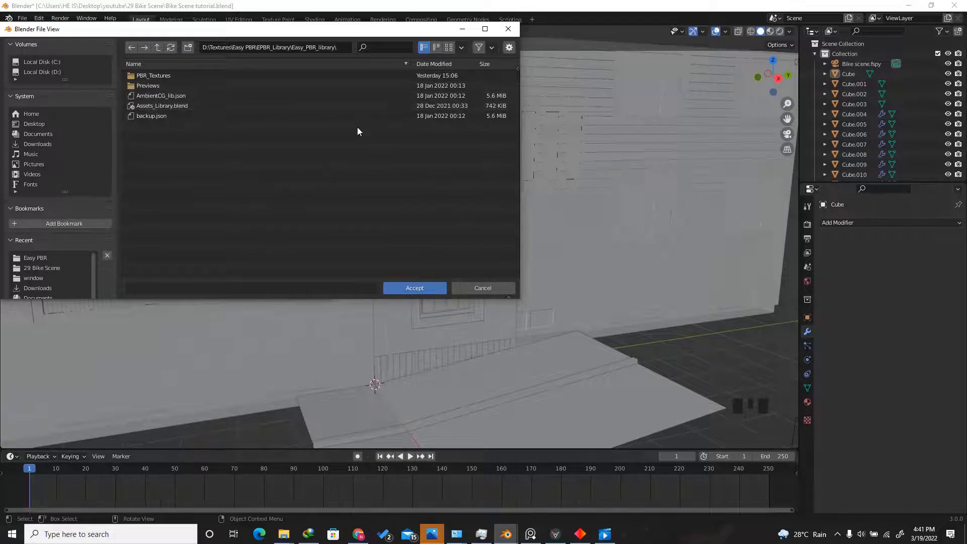
click(419, 288)
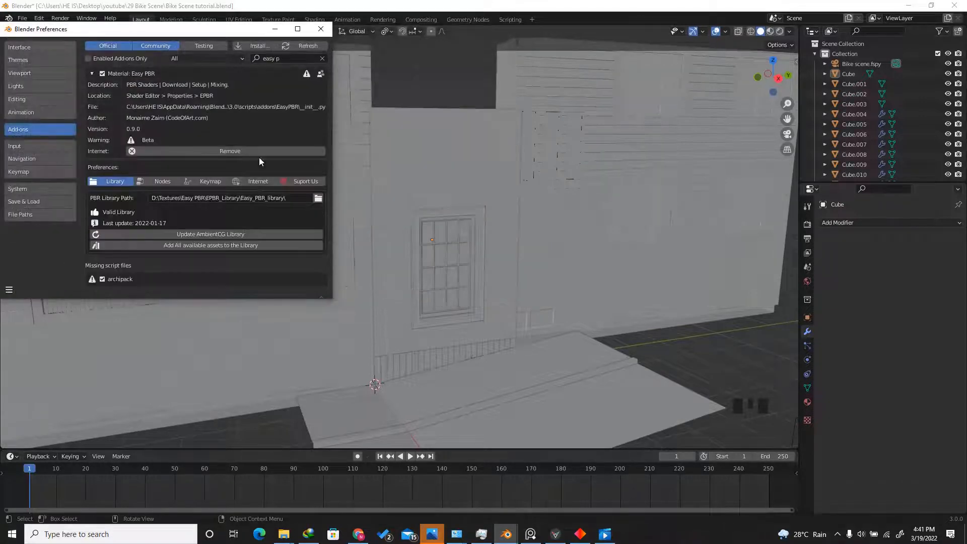
click(318, 199)
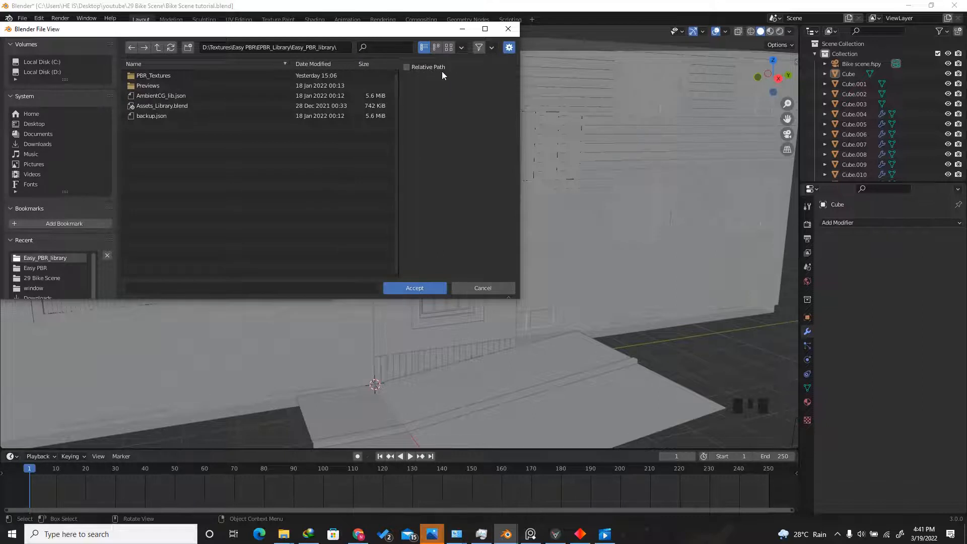
click(408, 286)
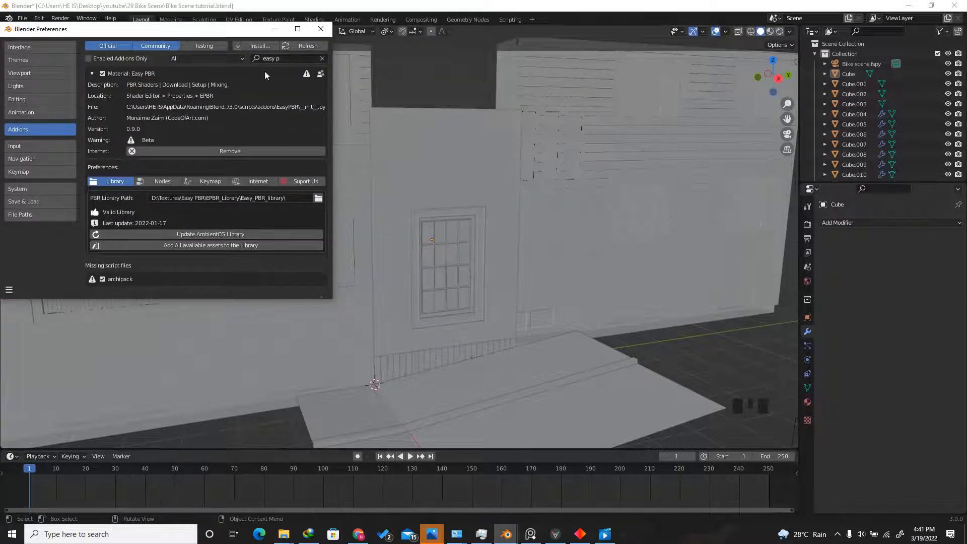
- Save the Blender preferences and close the preferences window
click(10, 289)
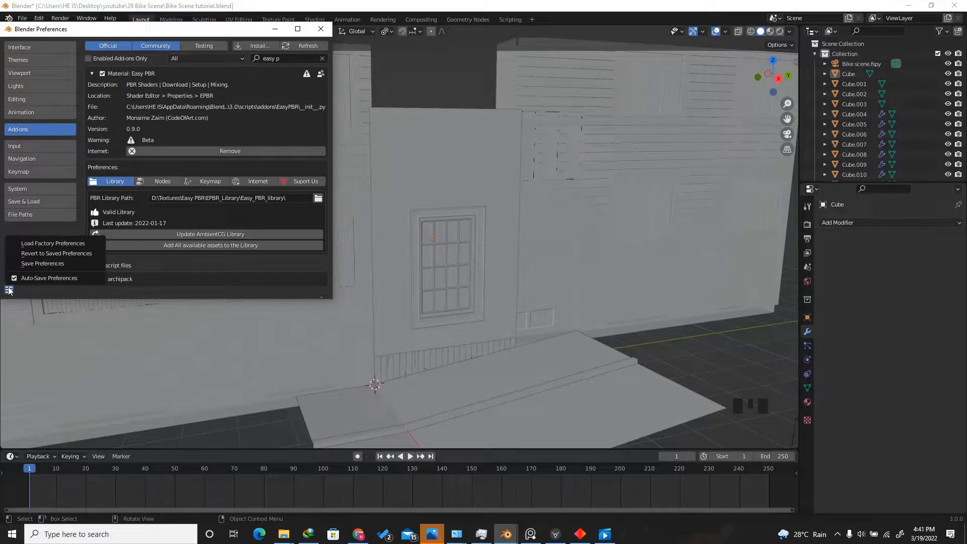
click(46, 264)
click(321, 29)
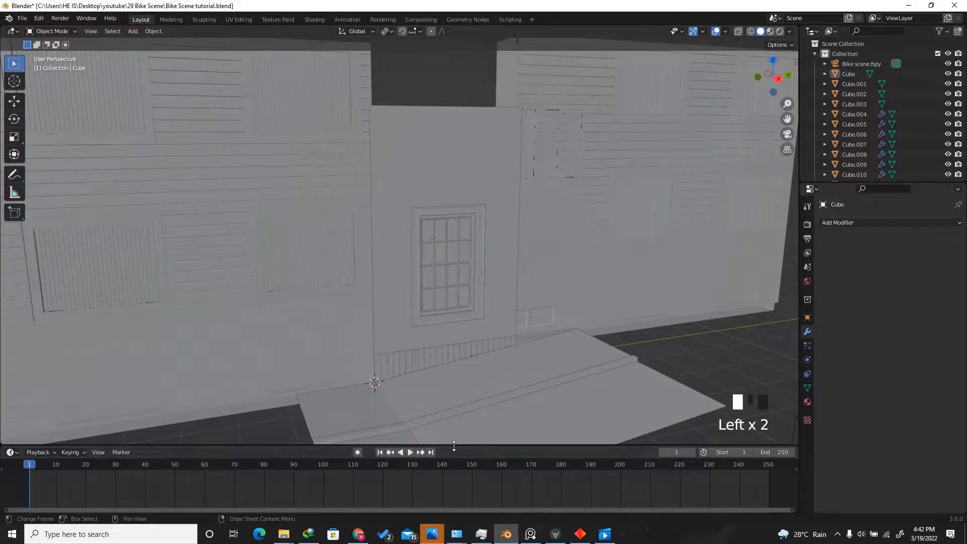
- Enlarge the timeline area upward and change it into a Shader Editor
drag(454, 446, 458, 322)
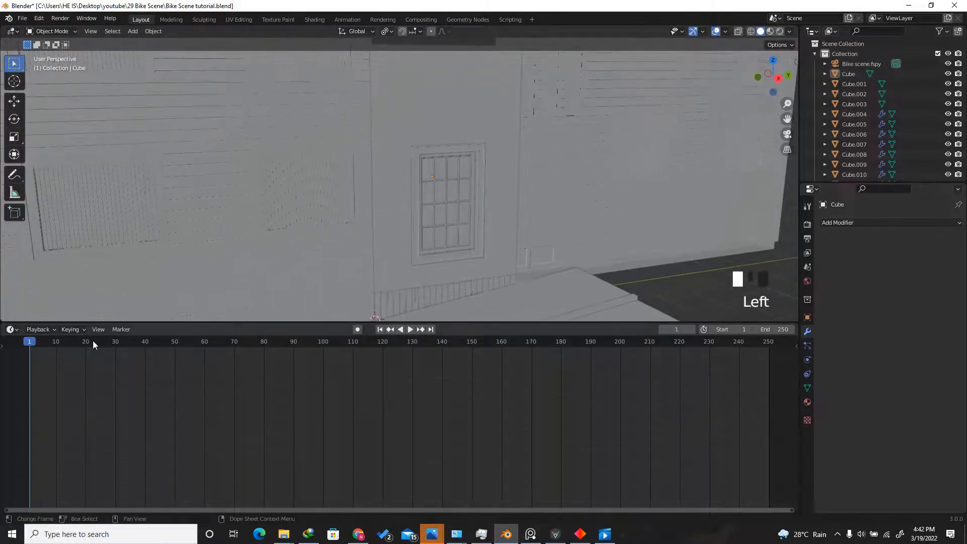
click(12, 330)
click(42, 424)
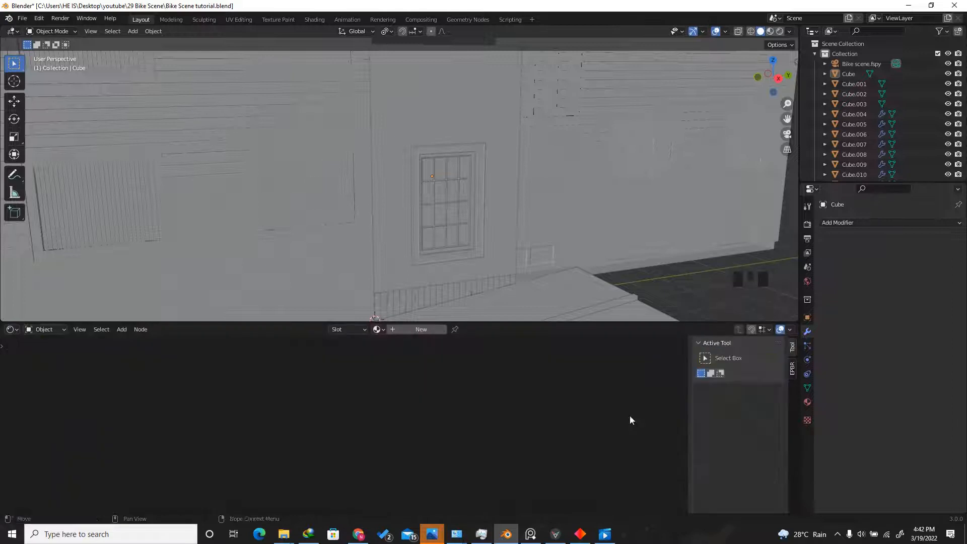
- Show the Easy PBR assets in the Shader Editor, compare the local and online sources, and keep Online
click(792, 372)
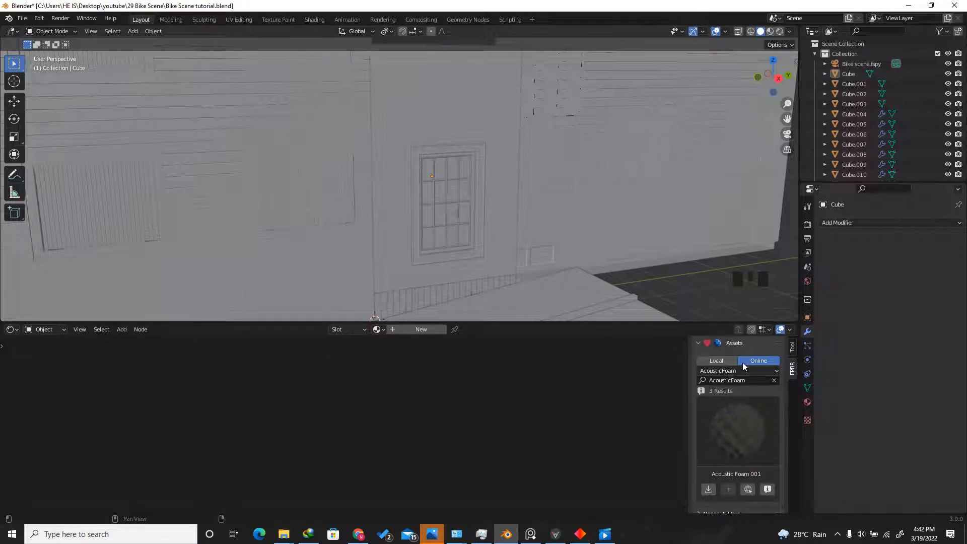
click(715, 362)
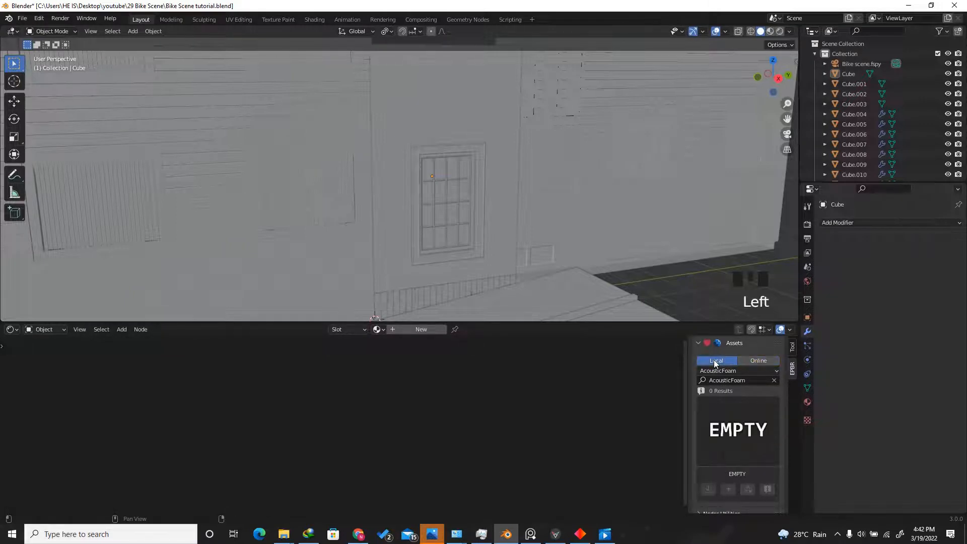
click(757, 361)
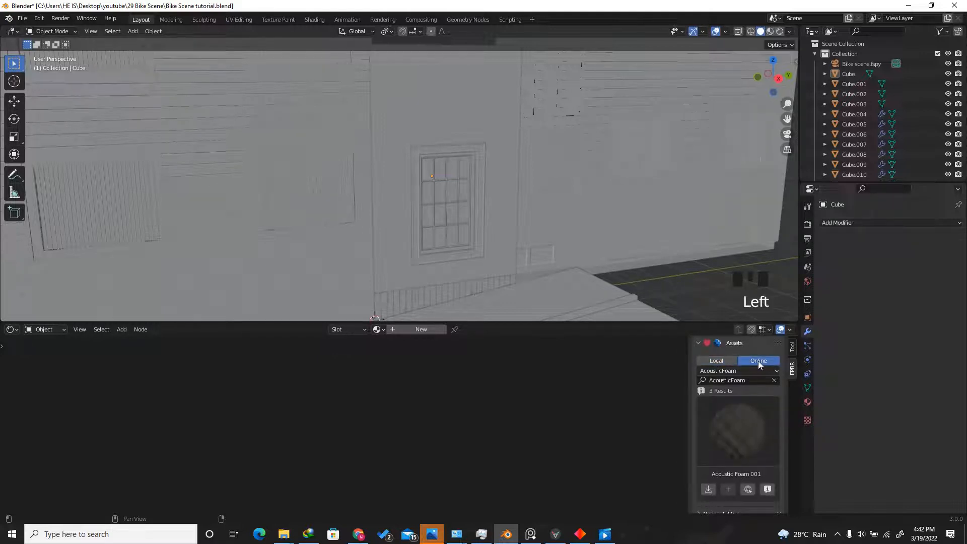
- Select the central wall block around the window and choose Bricks023 from the online Bricks category
click(496, 165)
scroll(498, 186, down, 2)
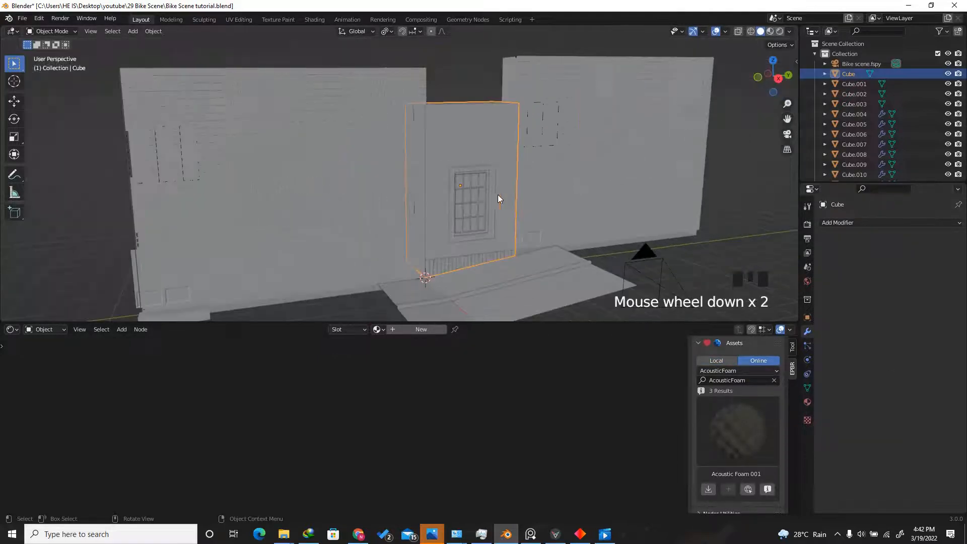
scroll(490, 161, up, 2)
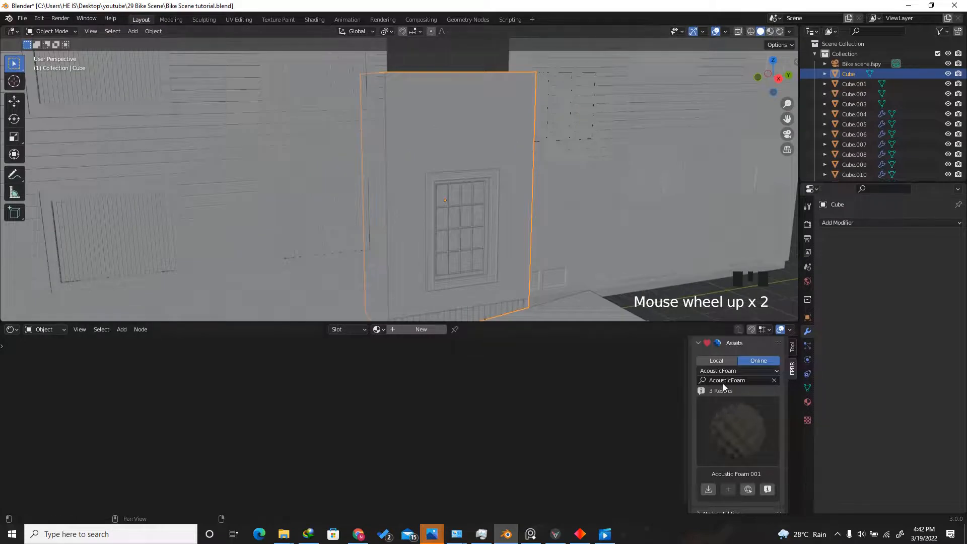
click(718, 370)
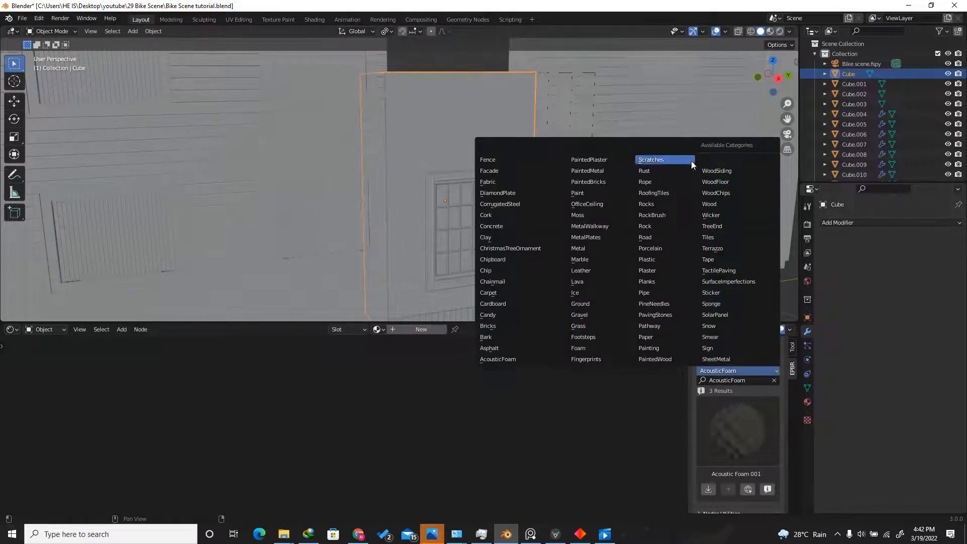
click(491, 326)
click(753, 434)
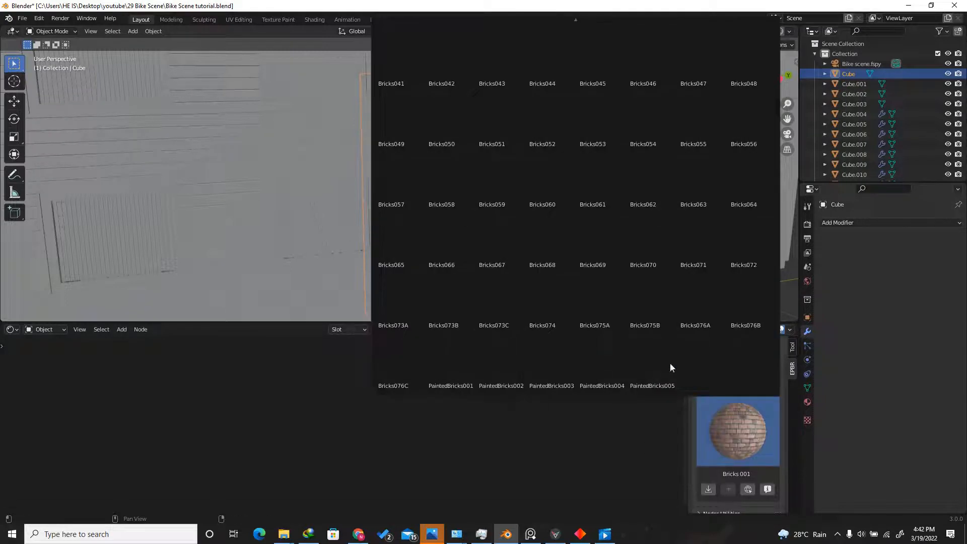
mouse_move(604, 11)
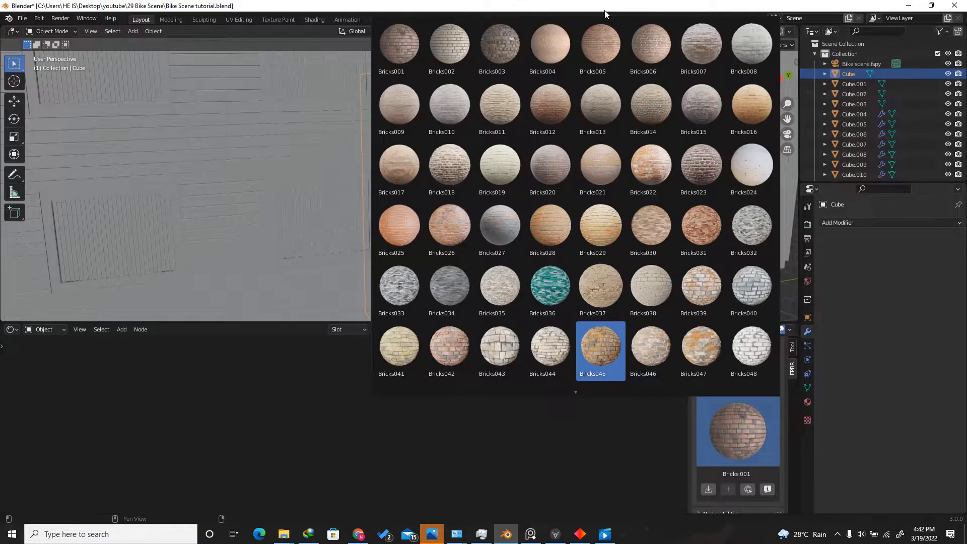
click(708, 167)
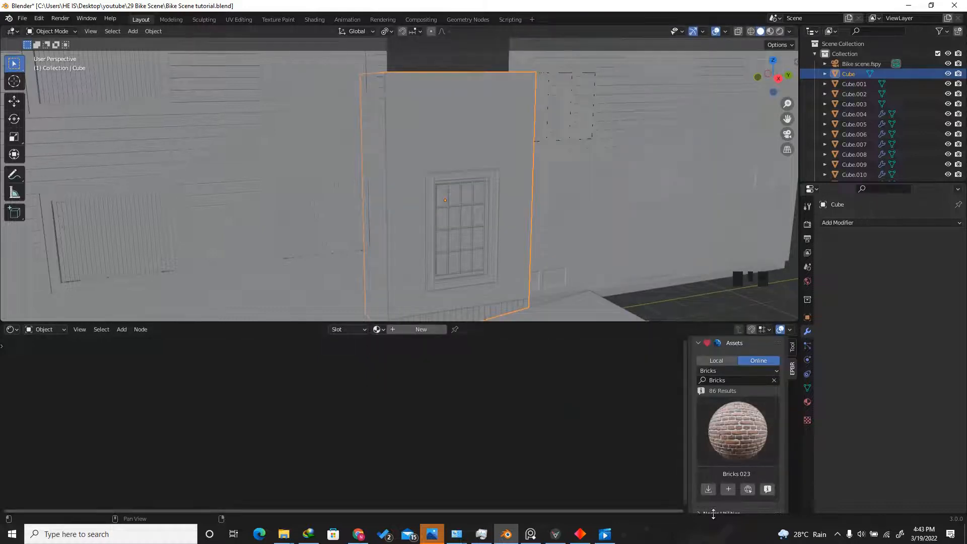
- Check the available download resolutions for the Bricks 023 shader and try the 2K-JPG option
click(707, 490)
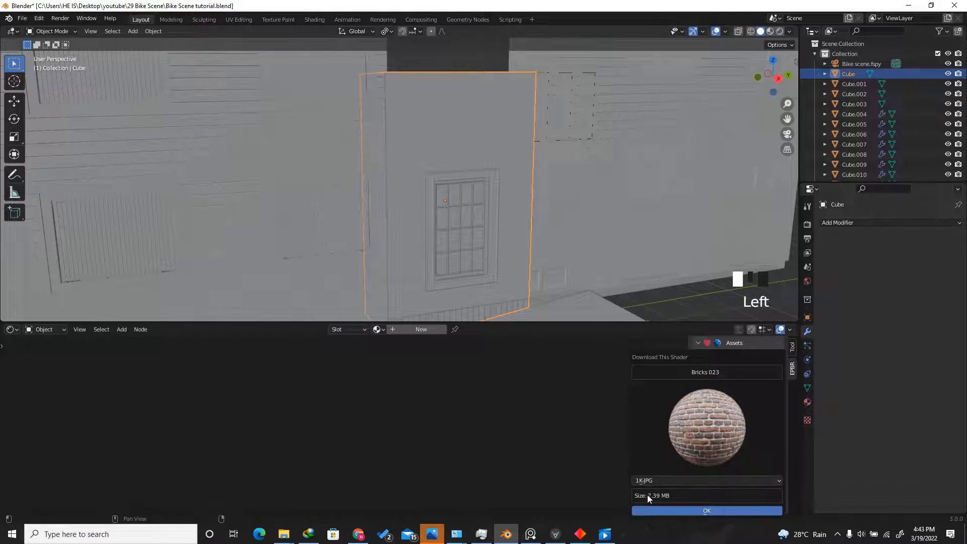
click(653, 481)
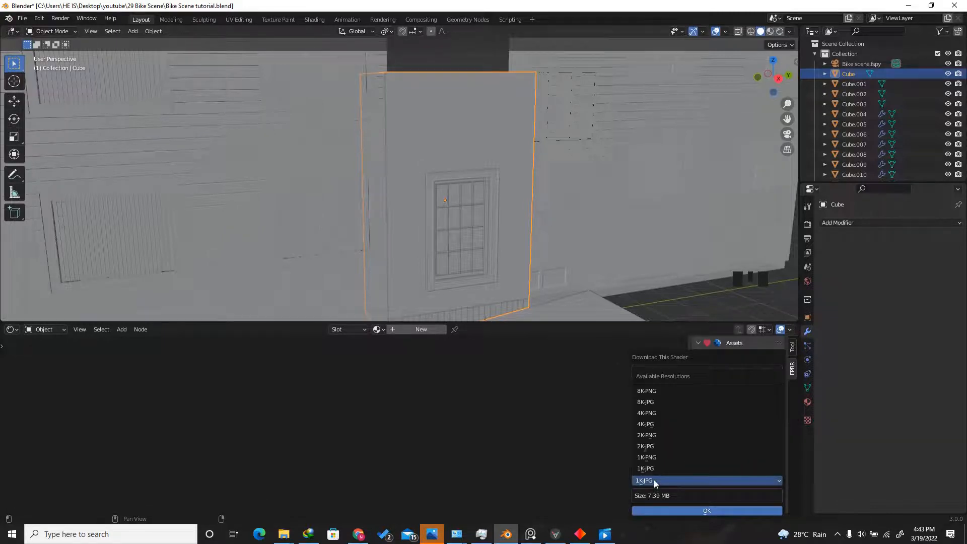
click(654, 446)
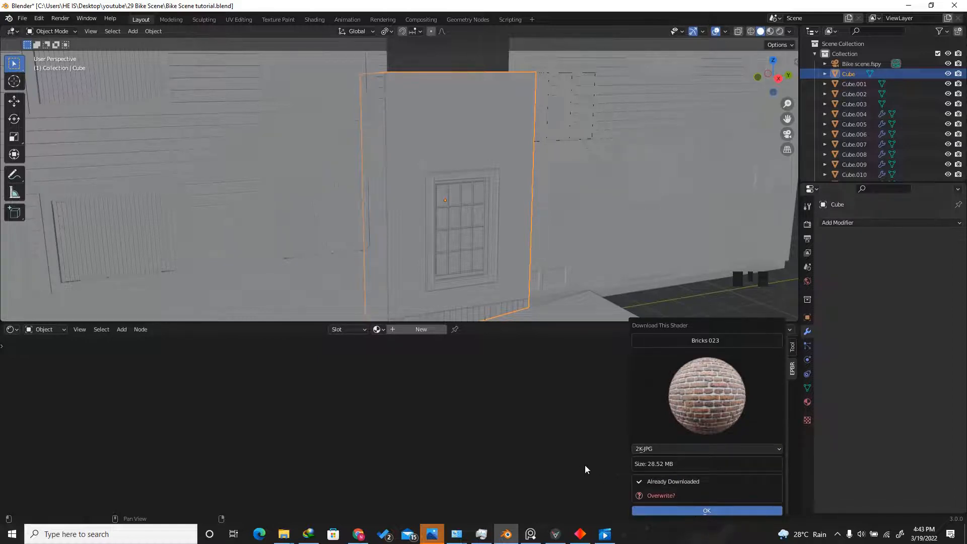
- Switch the Easy PBR assets to the local source and pick Bricks023 from the downloaded brick shaders
click(721, 358)
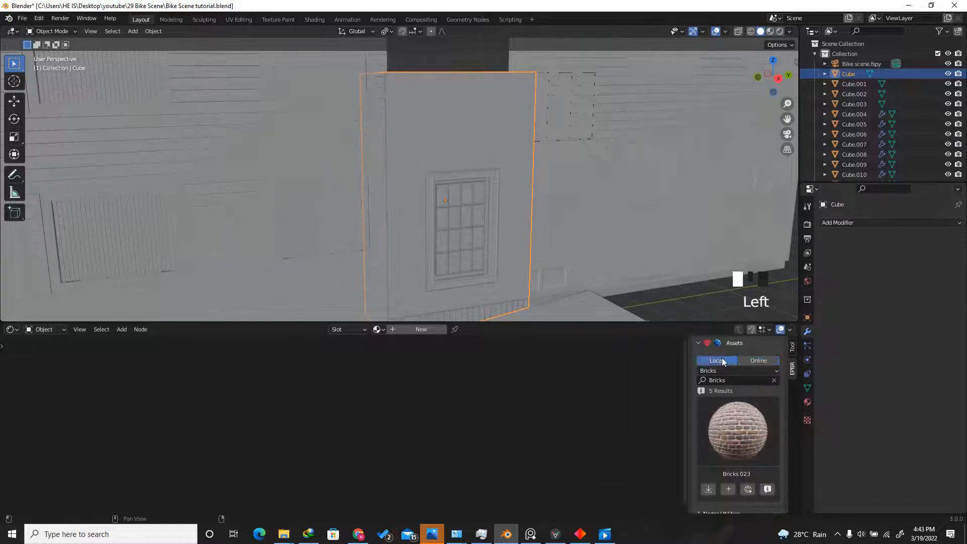
click(728, 431)
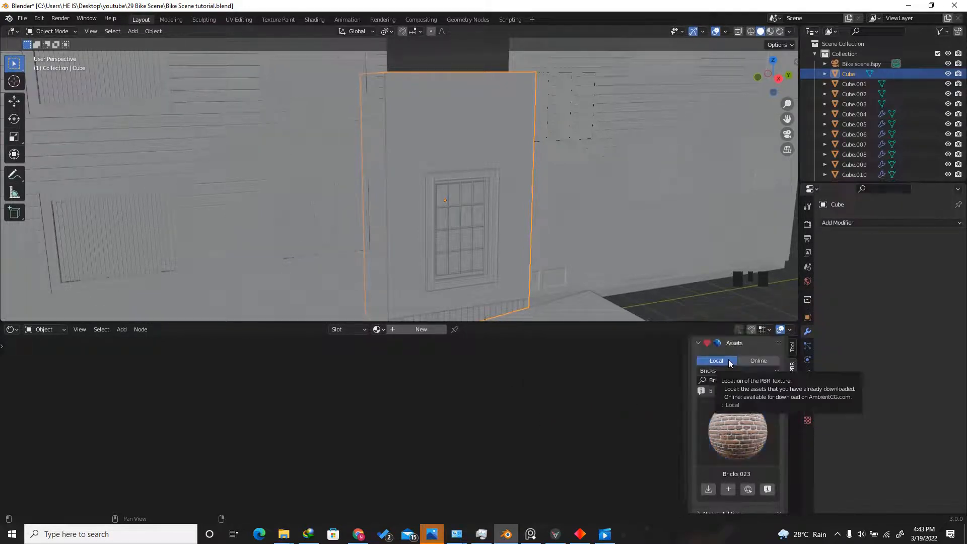
click(731, 437)
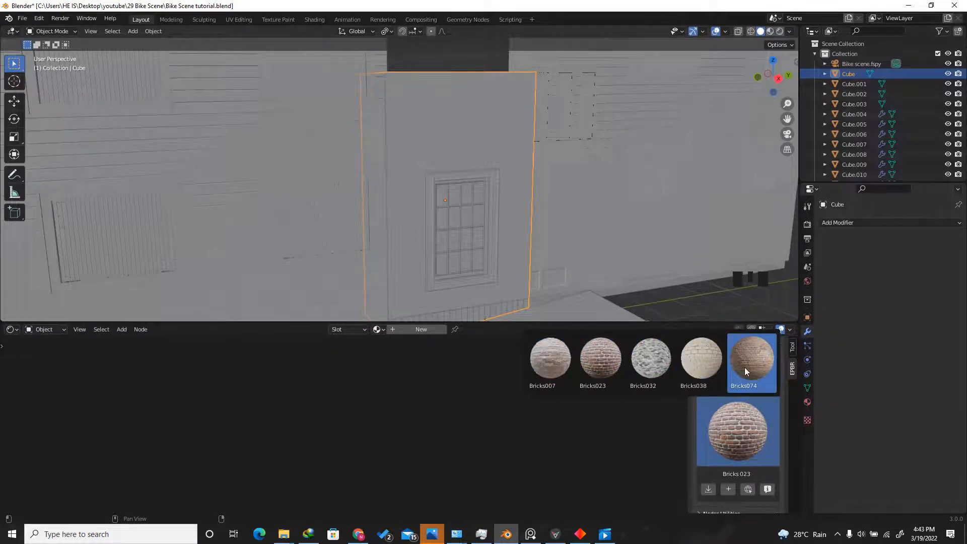
click(596, 372)
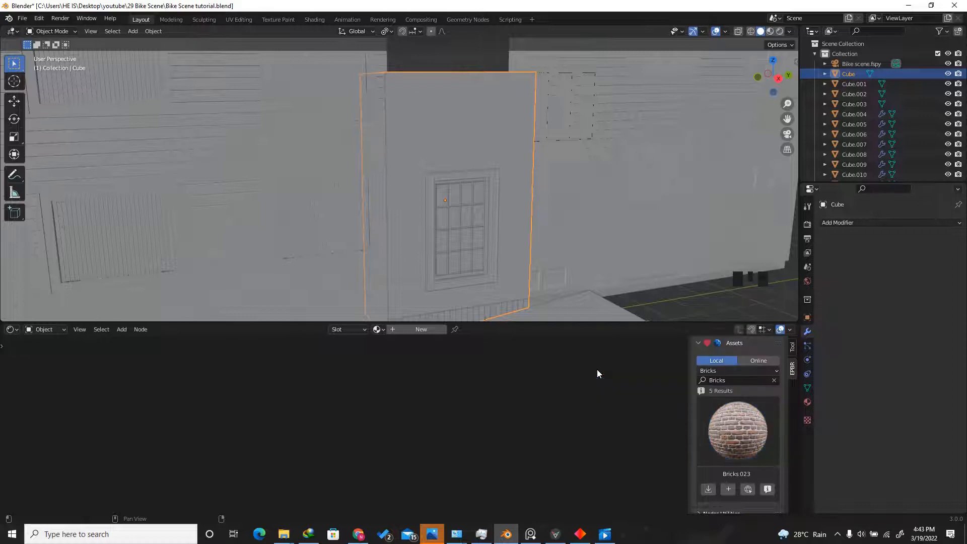
- Add the Bricks 023 shader to the central wall block as a material at 2K-JPG resolution
scroll(538, 263, down, 1)
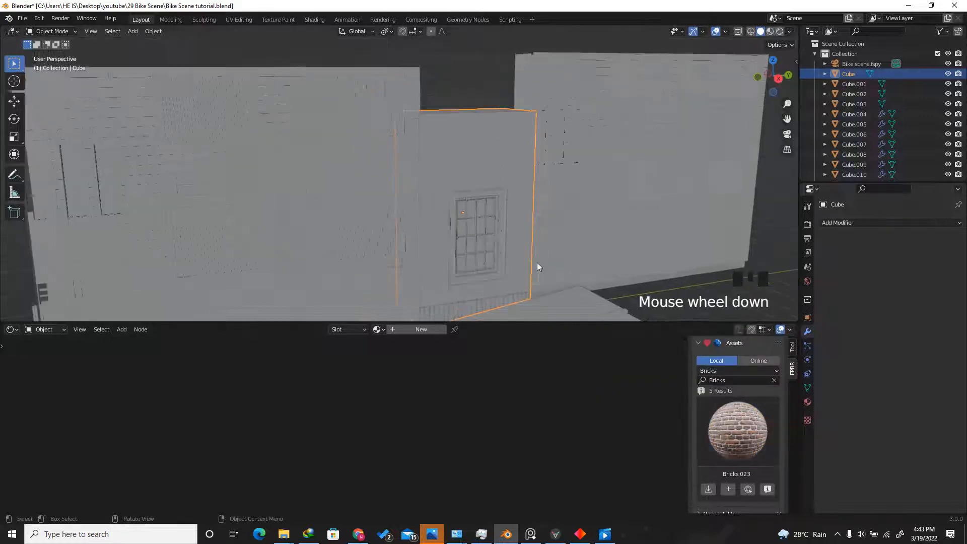
scroll(507, 150, up, 3)
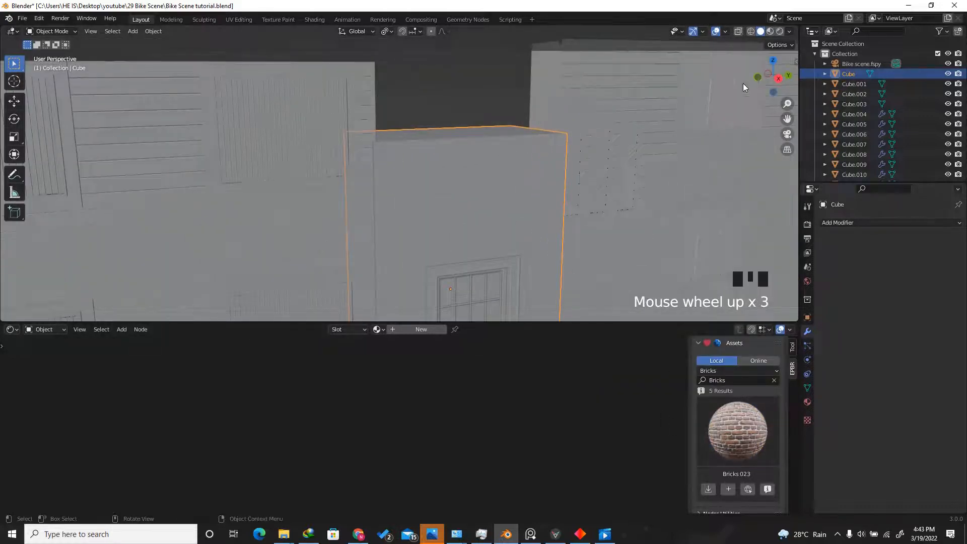
click(729, 493)
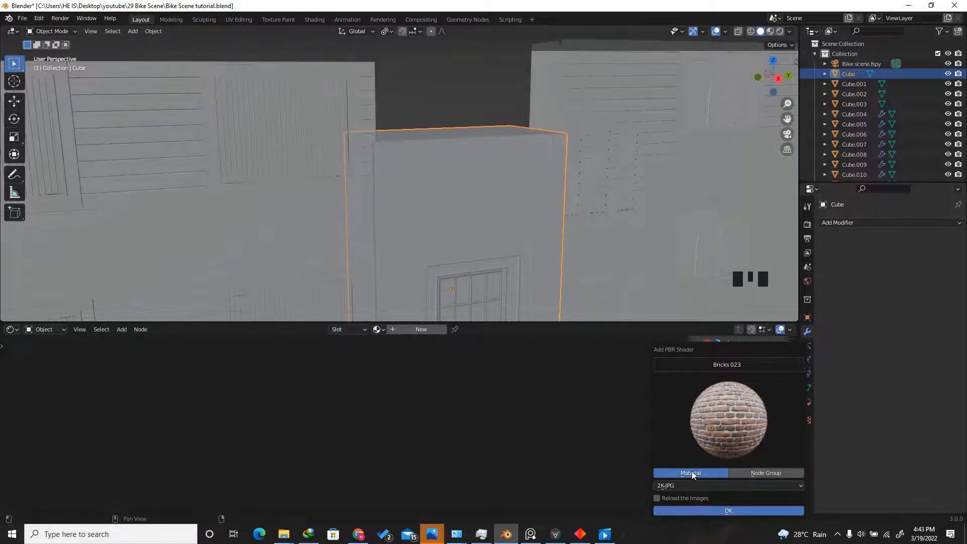
click(673, 485)
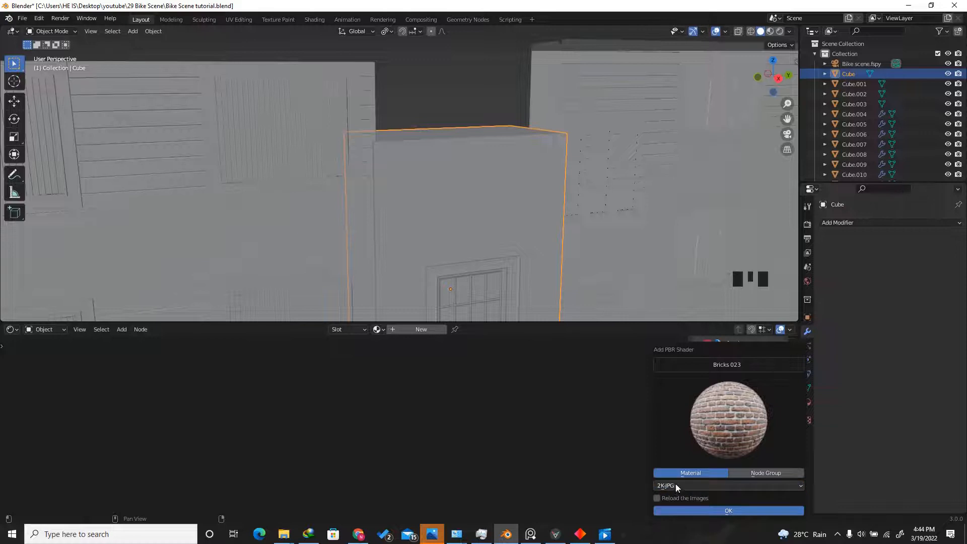
click(675, 484)
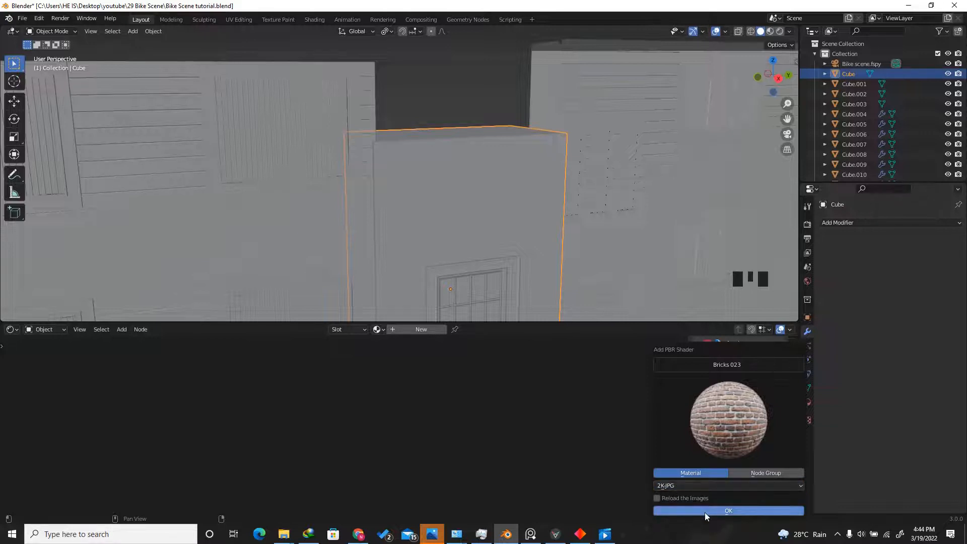
click(705, 511)
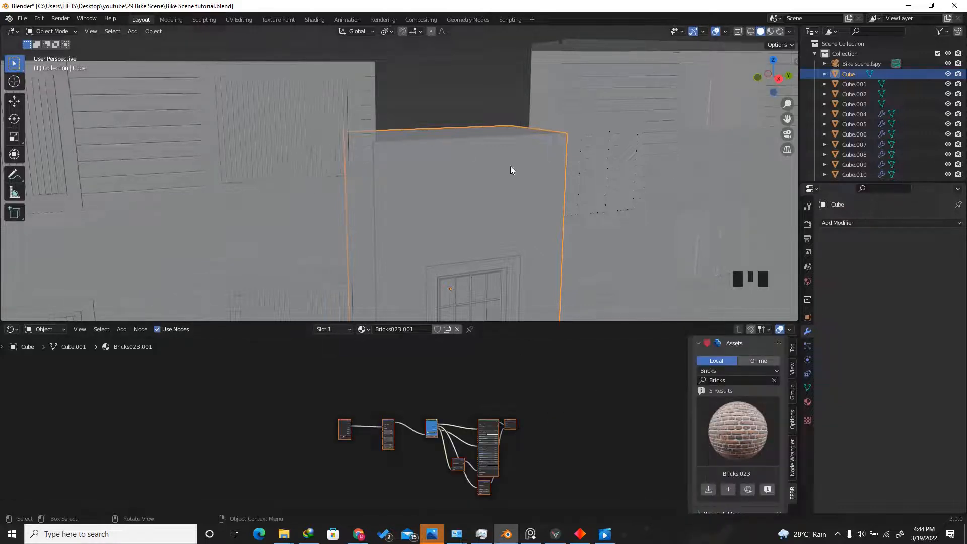
- Enlarge the 3D viewport and hide the two large side walls flanking the central block
drag(566, 322, 554, 448)
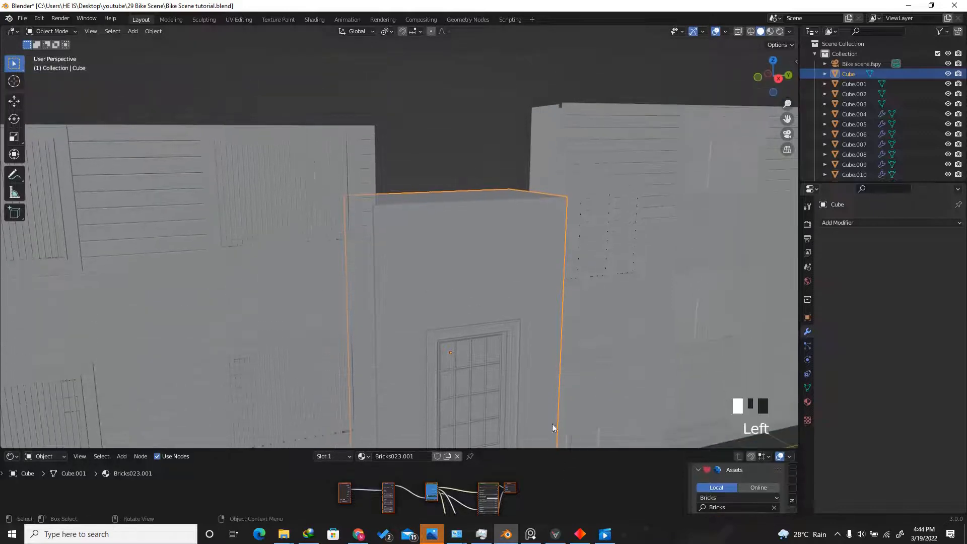
click(596, 123)
scroll(525, 204, down, 4)
shift+click(436, 191)
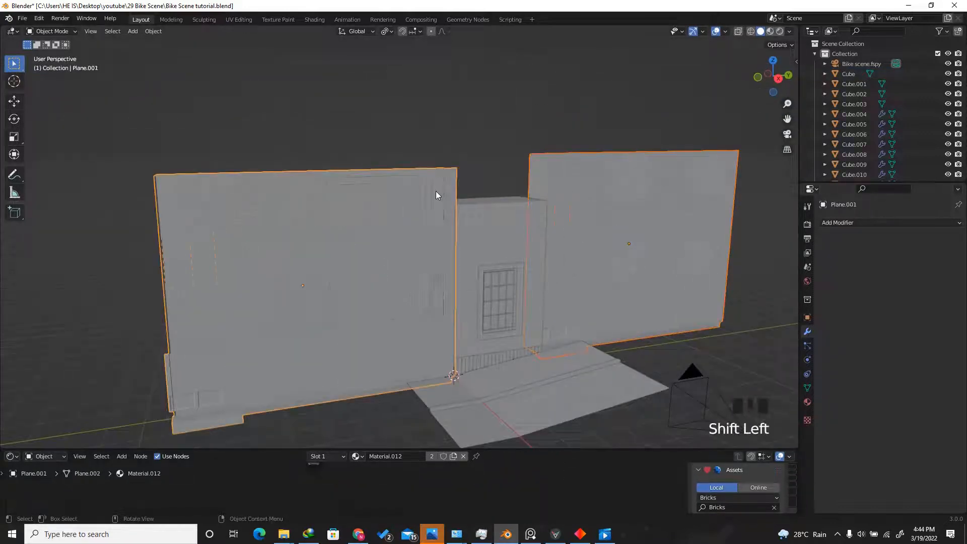
key(h)
- Select the central wall block and show the scene in Material Preview shading
scroll(499, 216, up, 2)
click(545, 270)
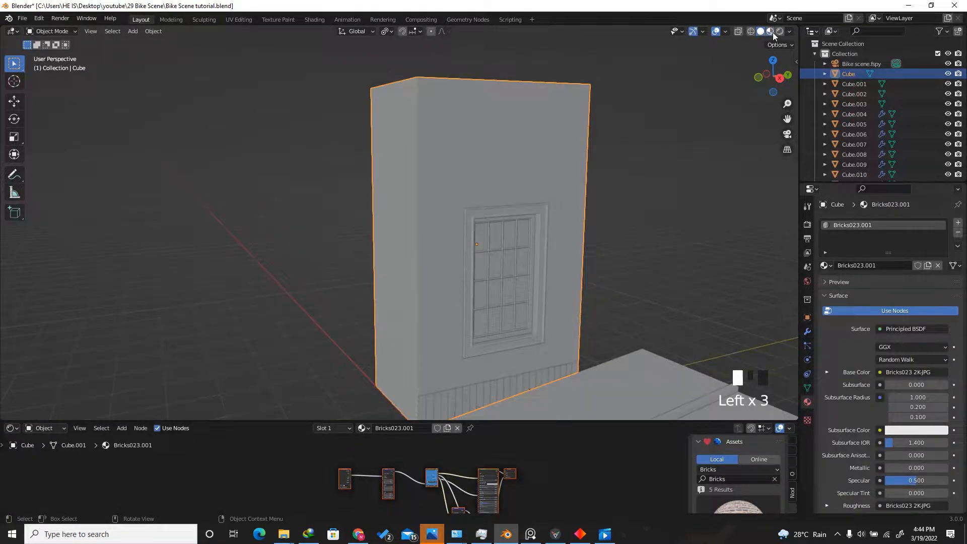
click(771, 32)
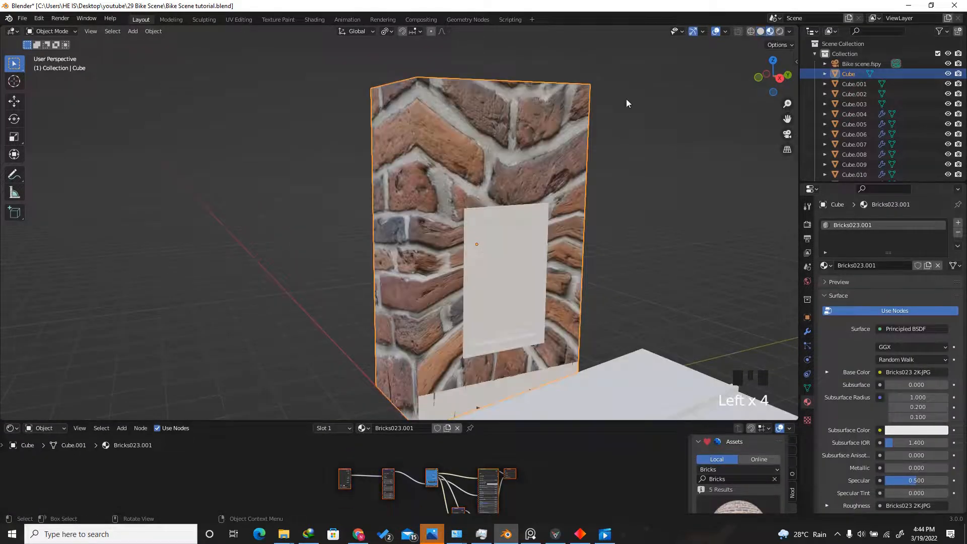
drag(779, 78, 639, 134)
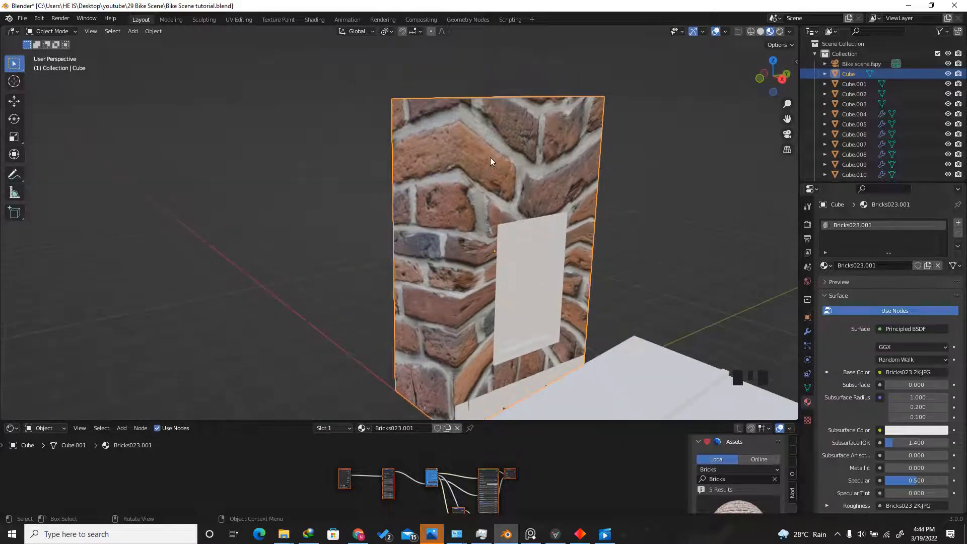
- Unwrap the whole central wall block with Smart UV Project using an island margin of 0.01, and inspect the brick alignment at its corner
key(Tab)
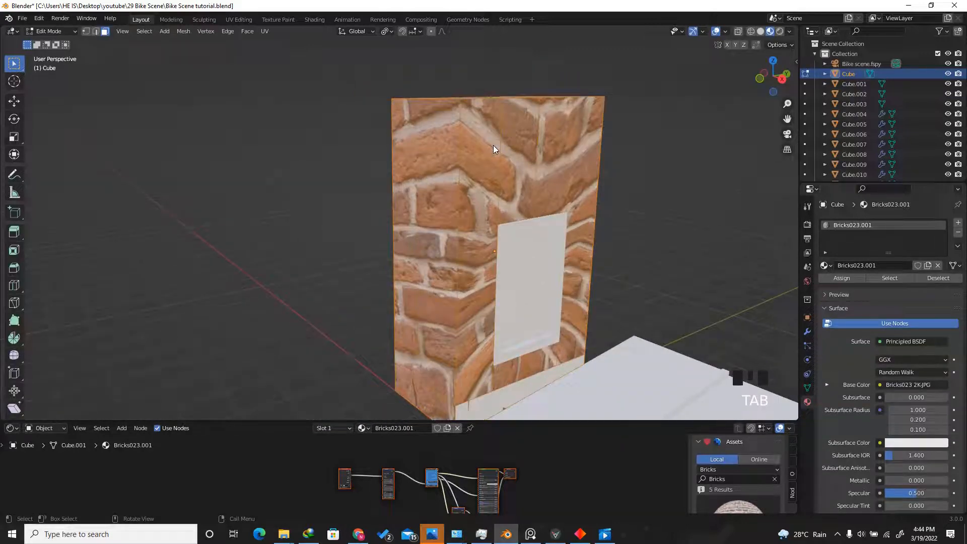
key(a)
key(u)
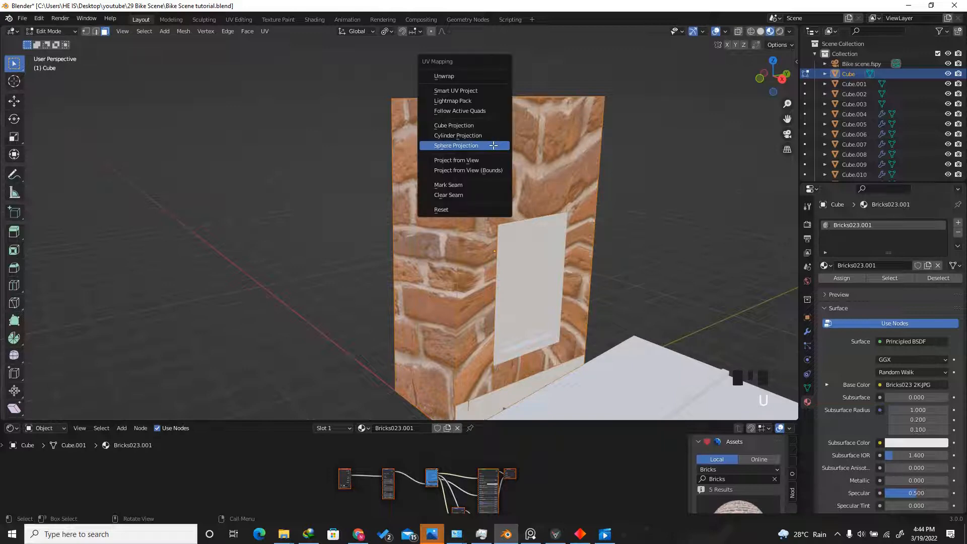
click(463, 91)
click(501, 117)
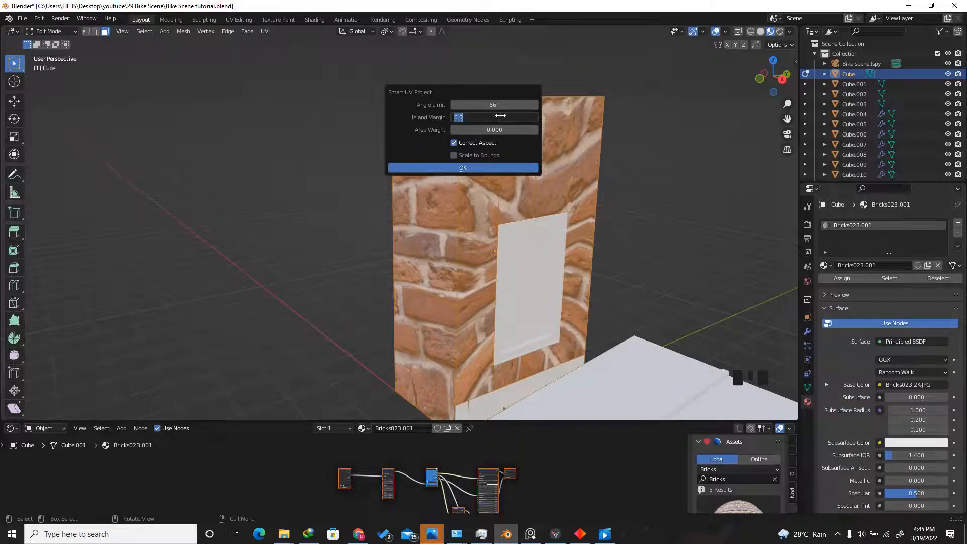
text(0.01)
key(Return)
drag(771, 75, 751, 60)
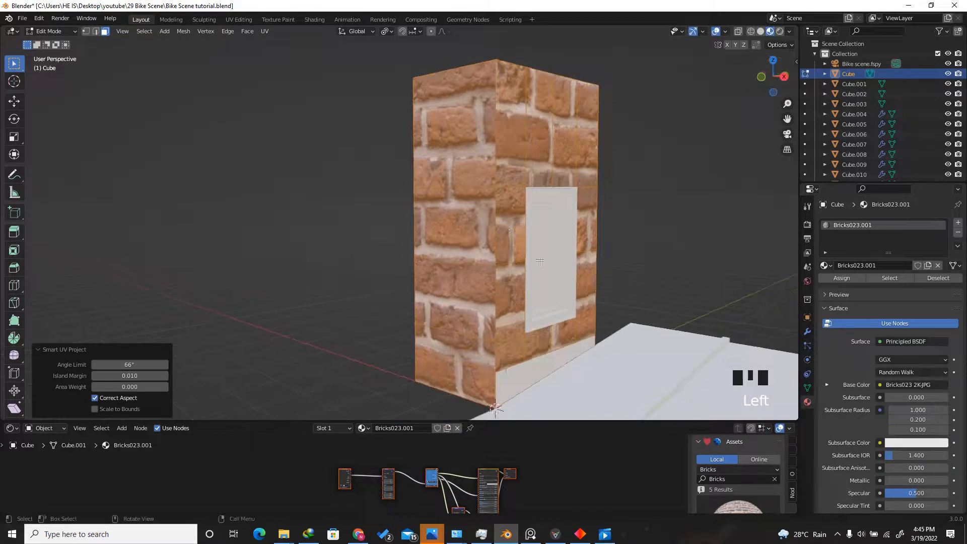
scroll(539, 262, up, 3)
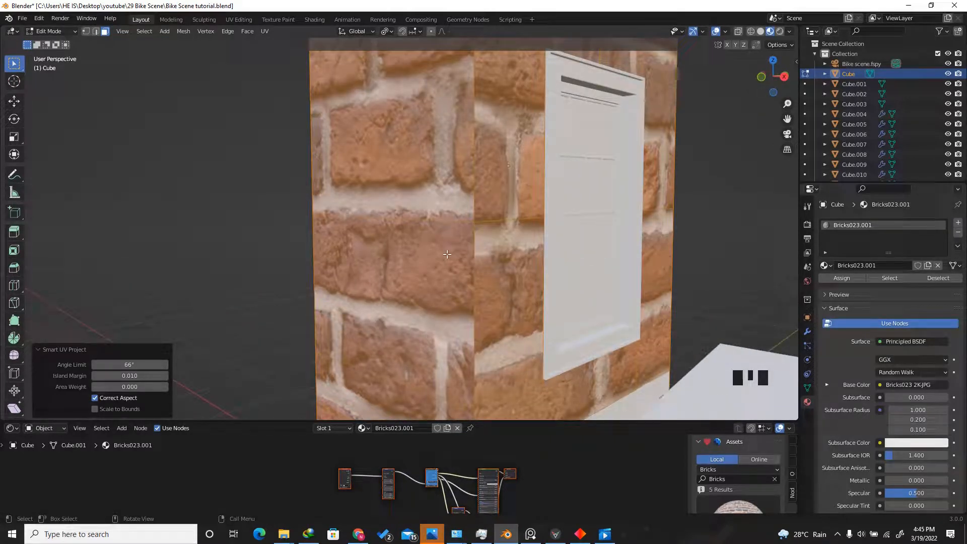
drag(763, 84, 764, 112)
scroll(433, 289, down, 4)
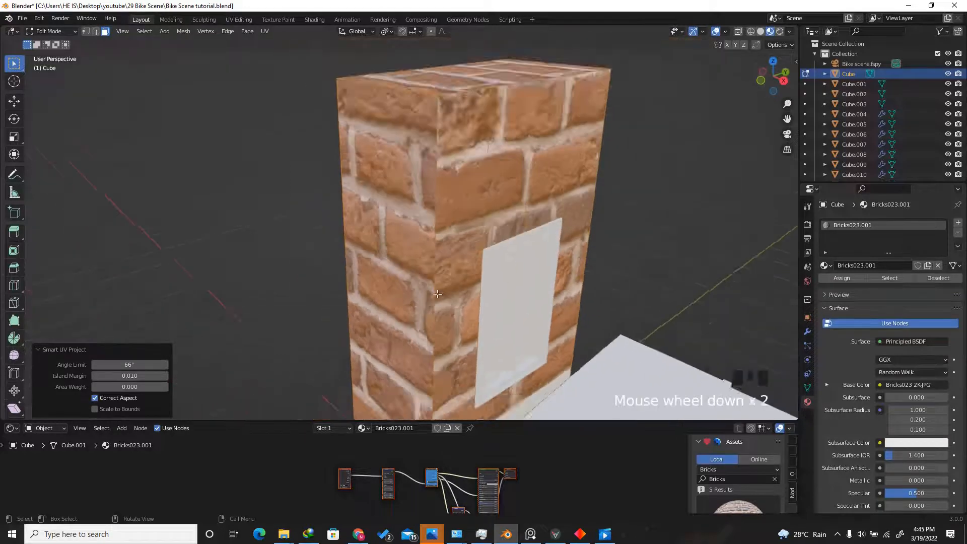
- Select all sharp edges of the central wall block and mark them as seams
click(259, 199)
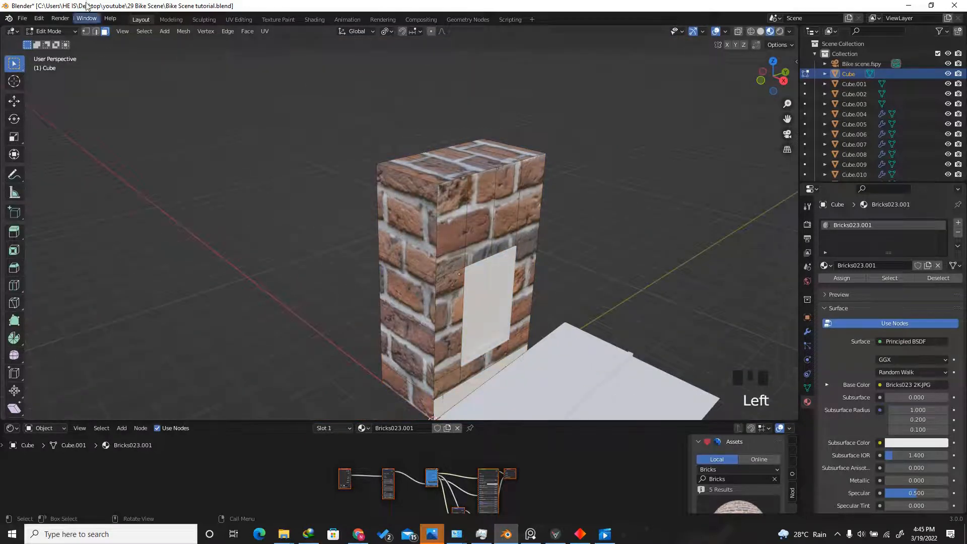
click(96, 31)
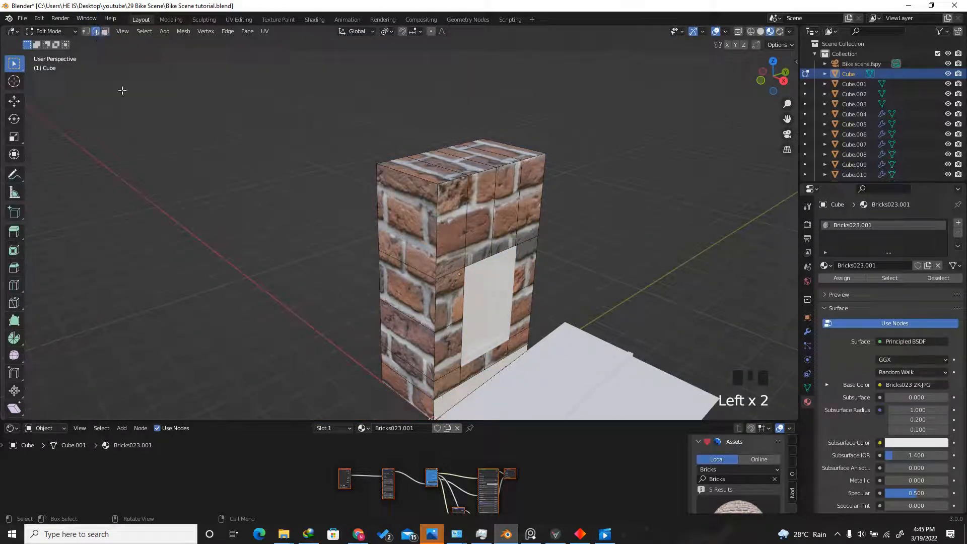
click(145, 32)
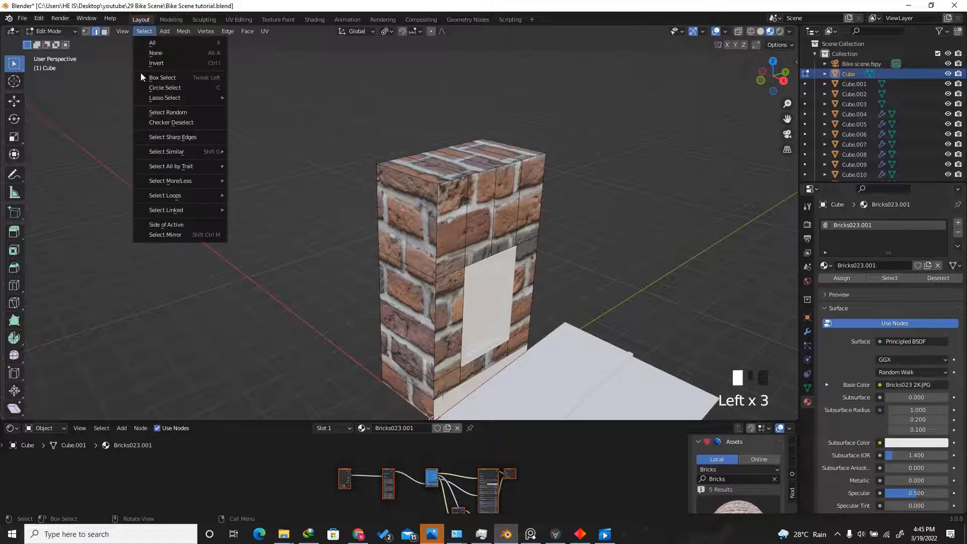
click(167, 139)
right_click(224, 234)
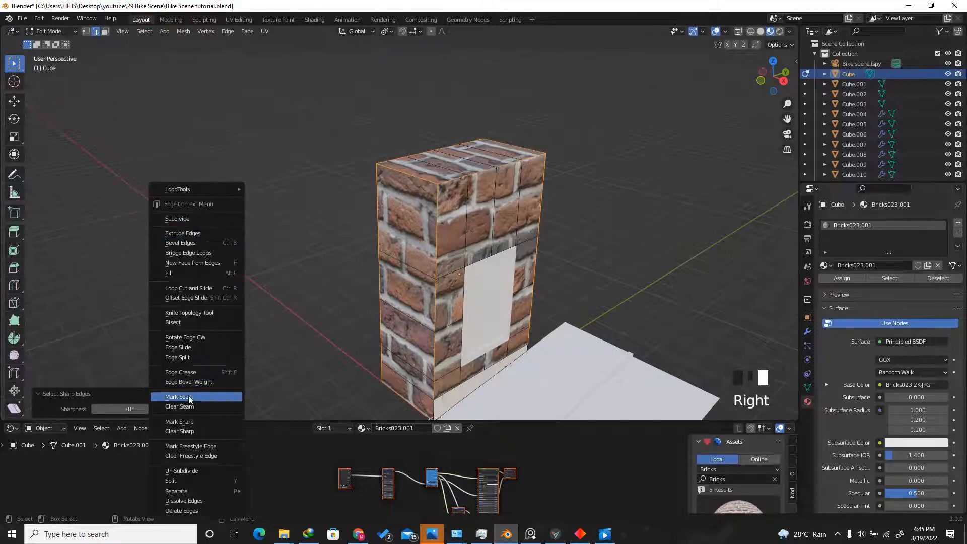
click(190, 399)
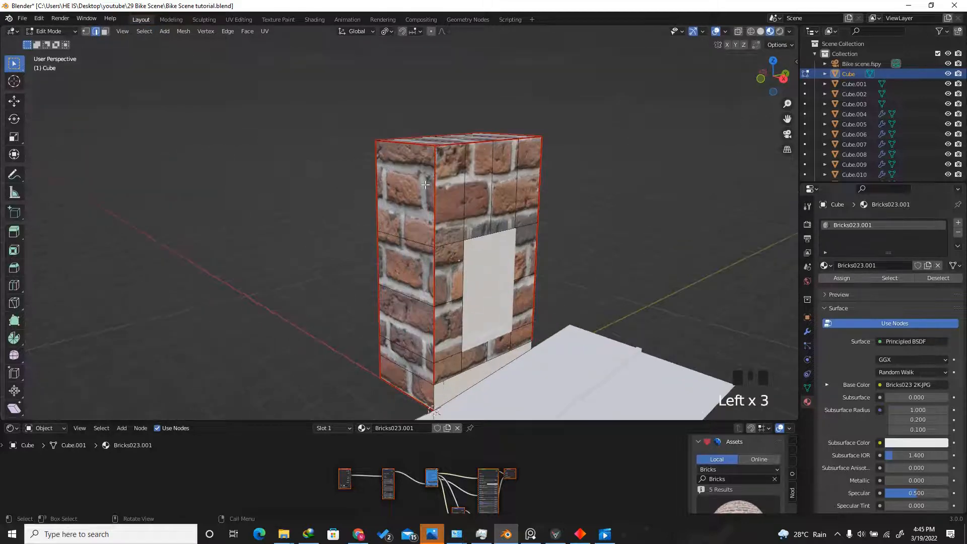
- Clear the seam along the full height of the vertical corner edge between the block's window face and its visible side face
click(440, 180)
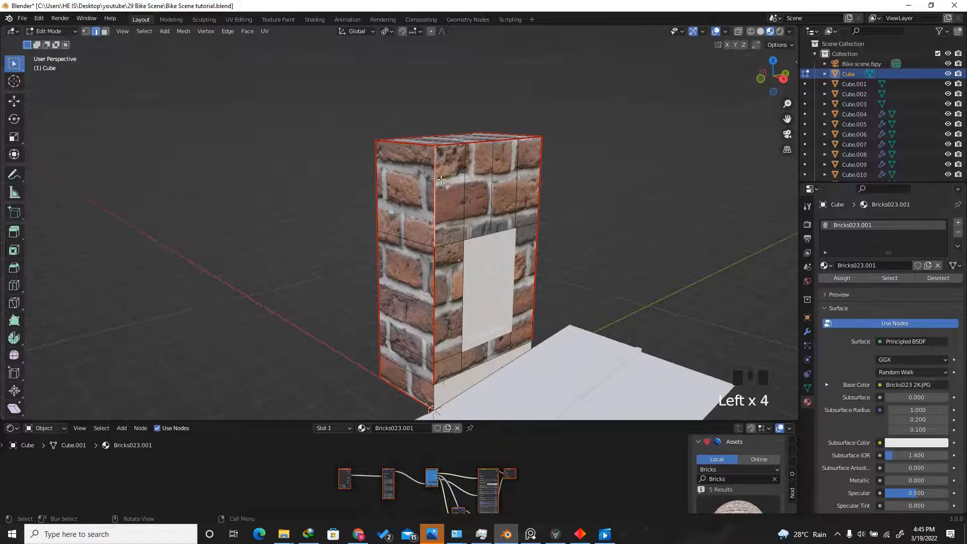
ctrl+click(438, 358)
scroll(436, 375, up, 3)
right_click(388, 290)
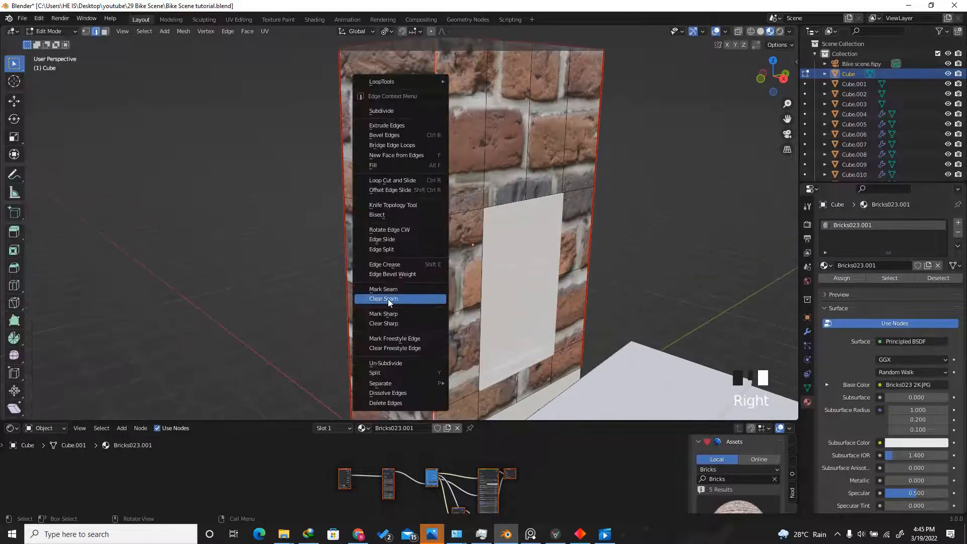
click(387, 299)
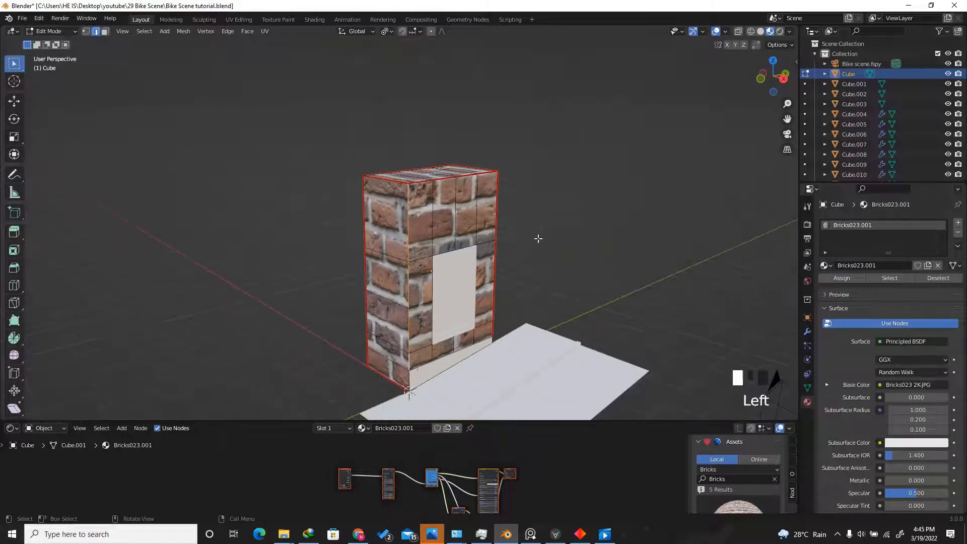
- Clear the seam along the full height of the window face's other vertical corner edge
scroll(391, 229, up, 2)
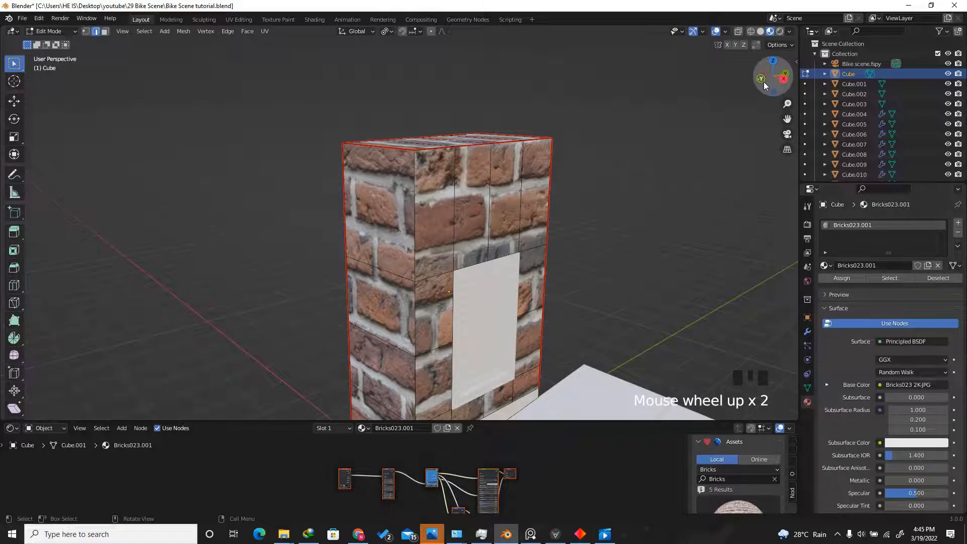
drag(764, 84, 661, 84)
click(316, 163)
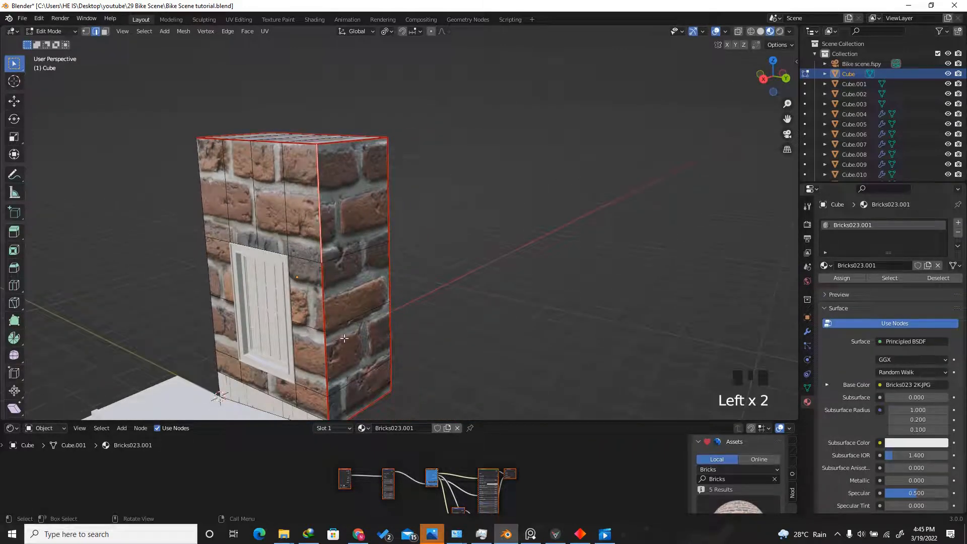
scroll(344, 339, up, 2)
ctrl+click(322, 383)
right_click(322, 383)
click(337, 372)
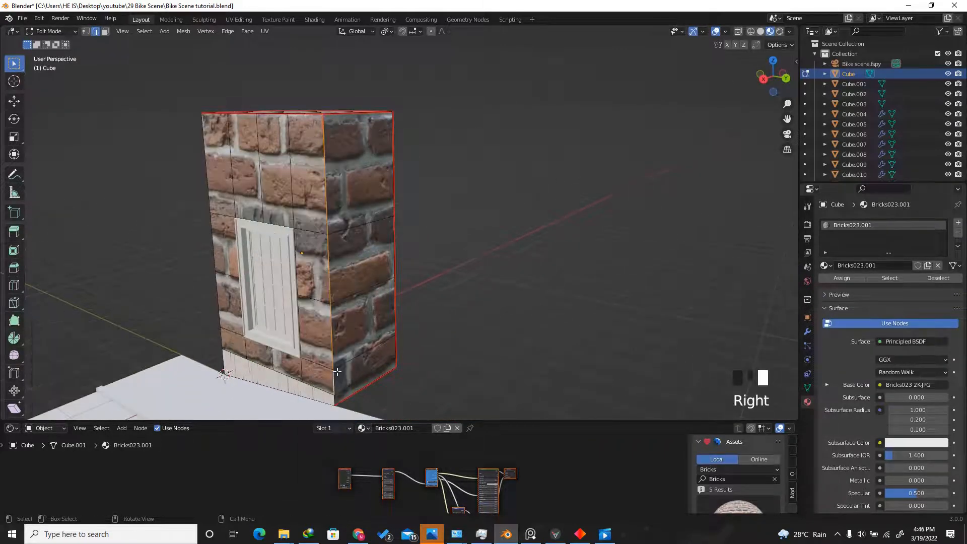
- Unwrap the whole central wall block along its seams and check how the bricks run around the corner
scroll(466, 341, down, 1)
key(a)
key(u)
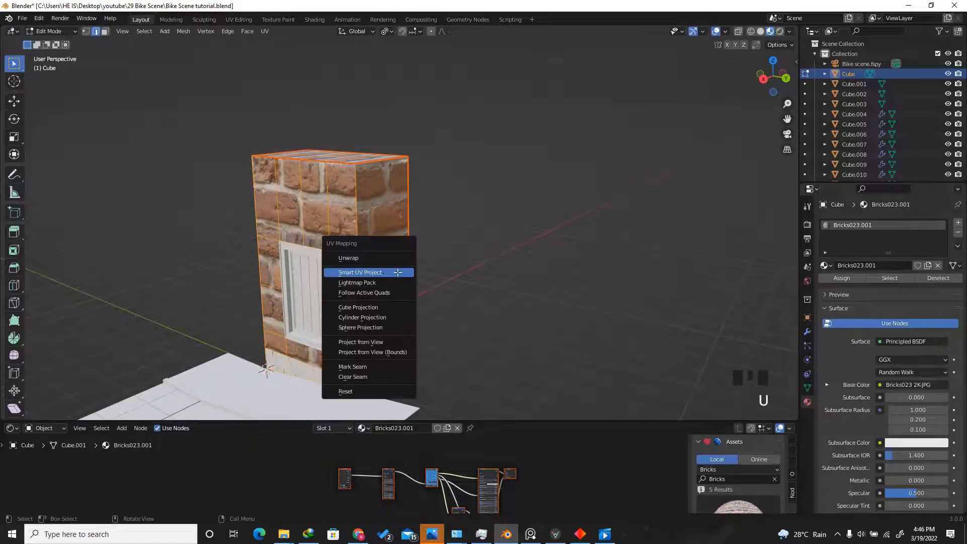
key(a)
key(u)
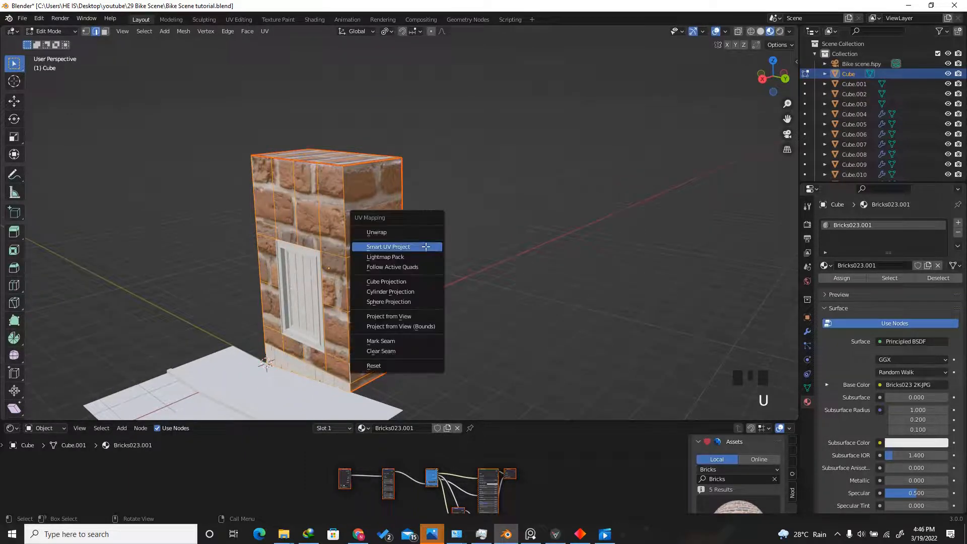
click(374, 231)
drag(773, 75, 77, 68)
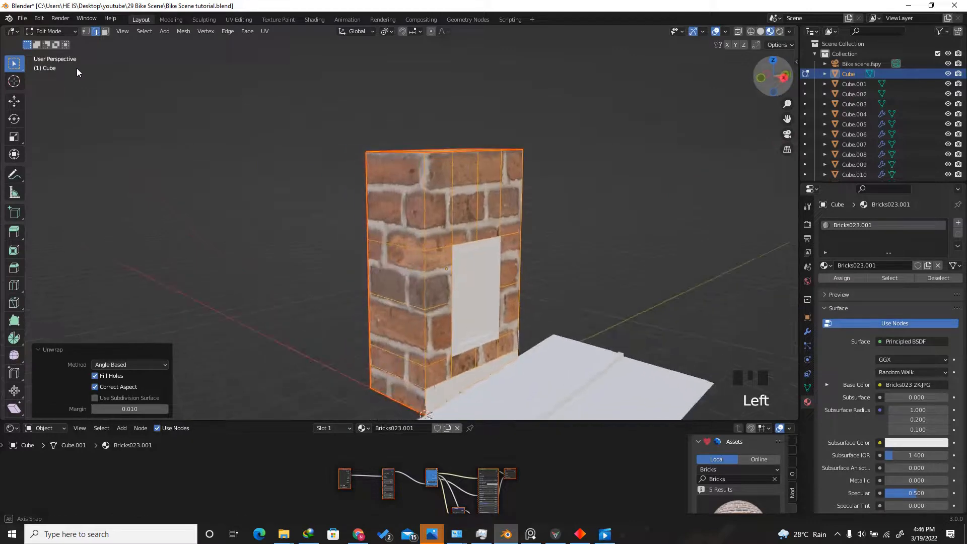
scroll(446, 239, up, 4)
click(383, 308)
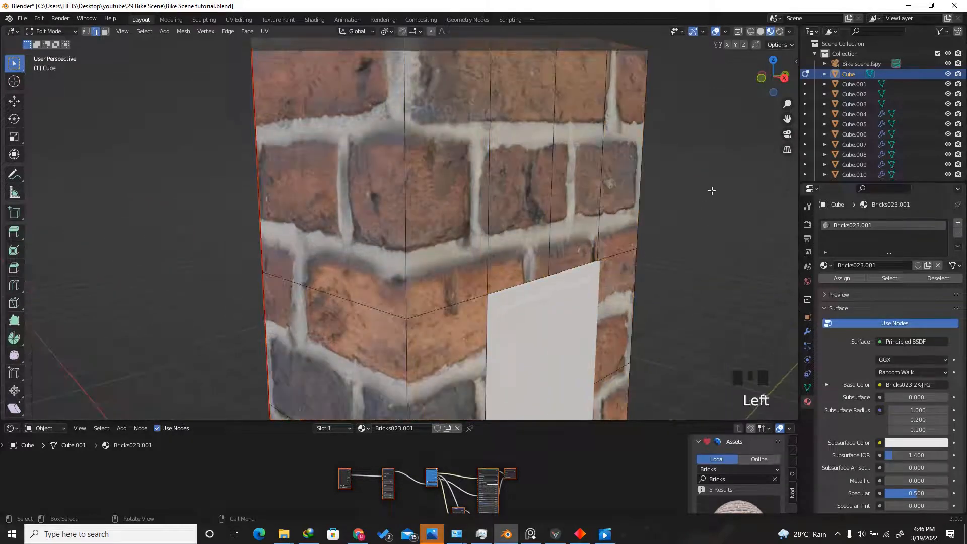
- Return to Object Mode and enlarge the Shader Editor to show the wall's brick material nodes
key(Tab)
scroll(468, 290, down, 2)
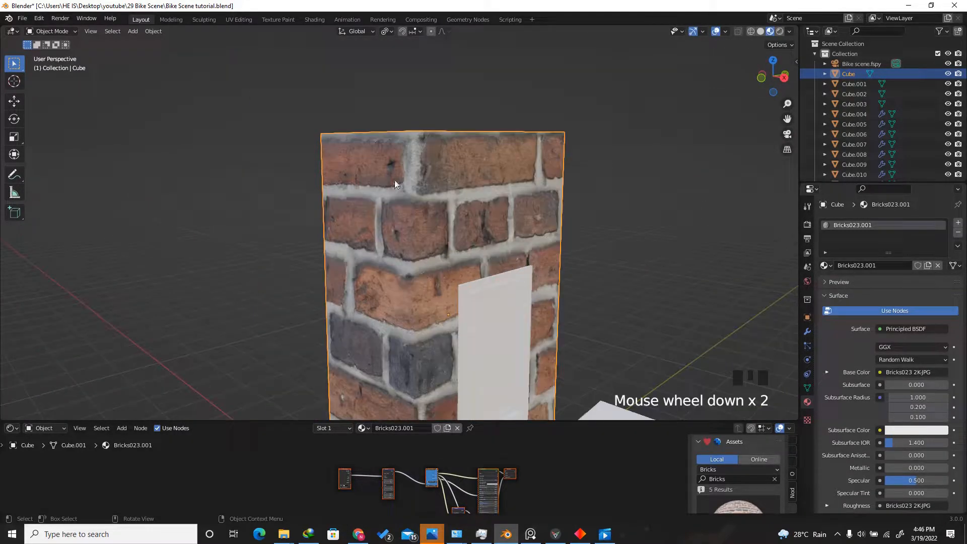
scroll(393, 181, down, 2)
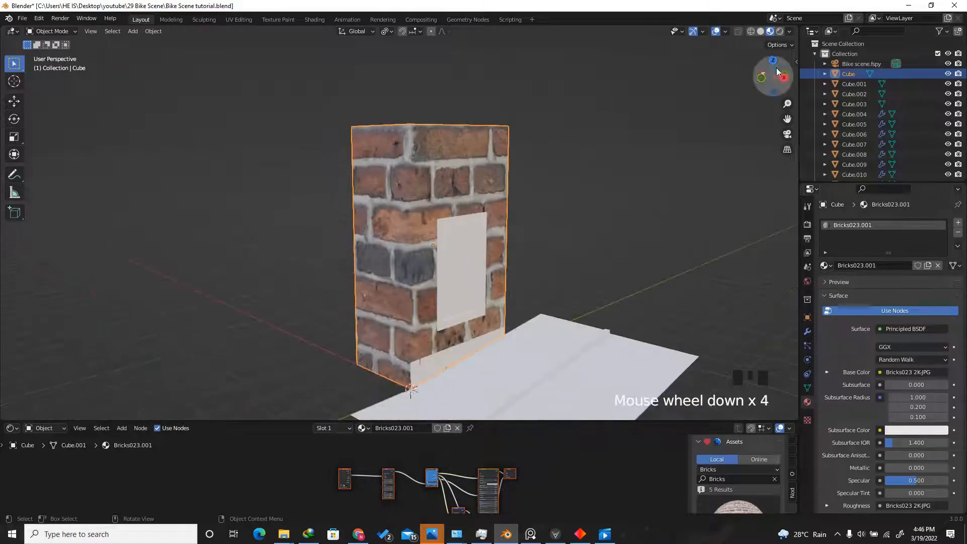
drag(772, 76, 645, 315)
drag(548, 420, 483, 332)
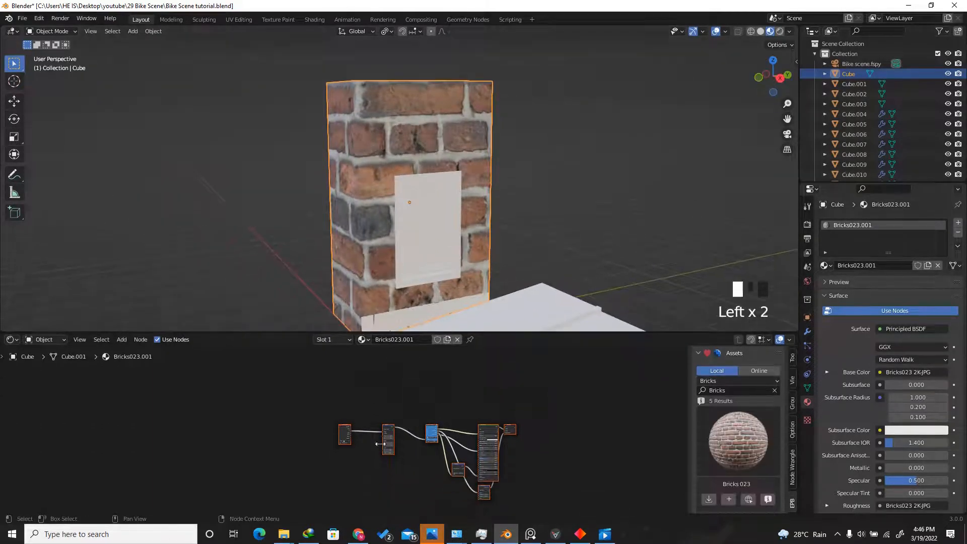
- In the camera view, set the wall brick material's Mapping scale to 8 on X, Y and Z, and check the bricks up close
key(KP_0)
scroll(372, 446, up, 20)
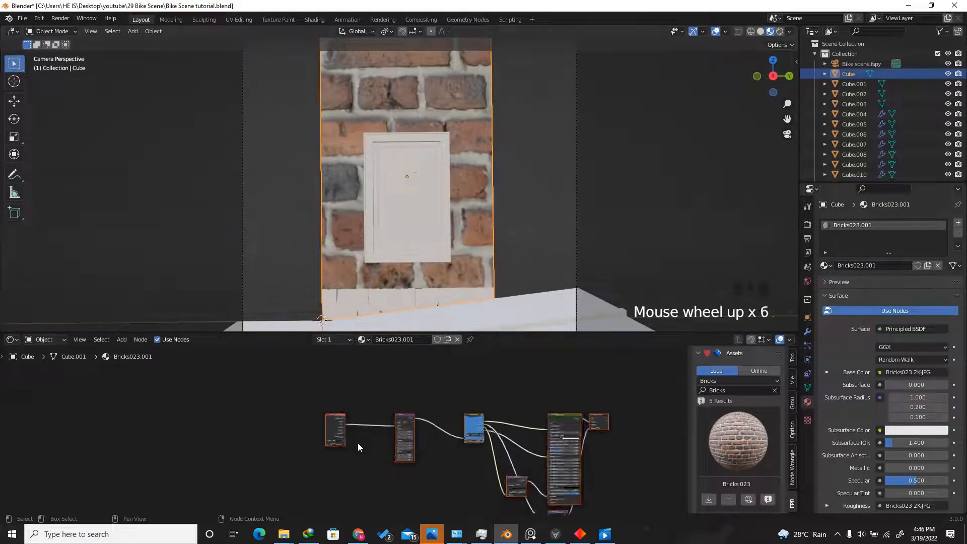
click(389, 448)
text(8)
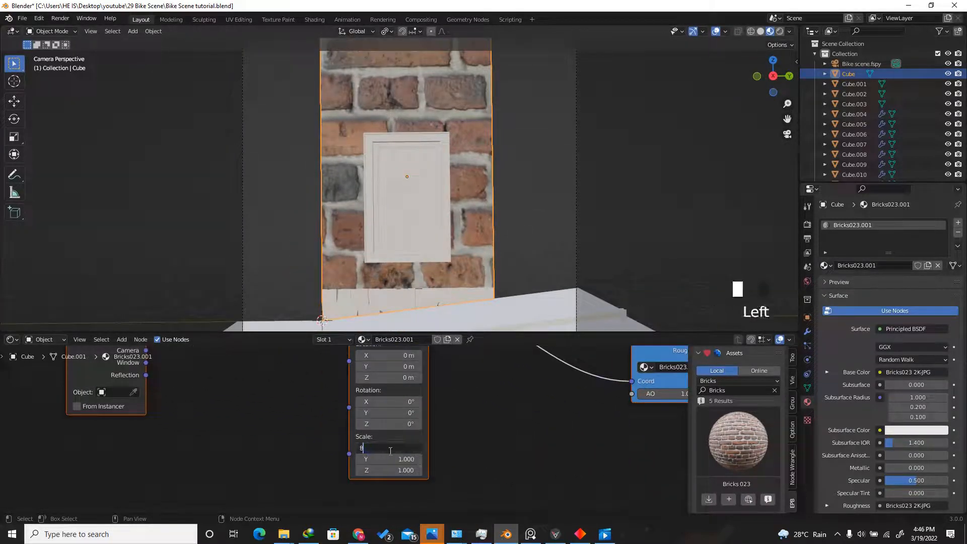
key(Return)
click(393, 458)
text(8)
key(Return)
click(393, 470)
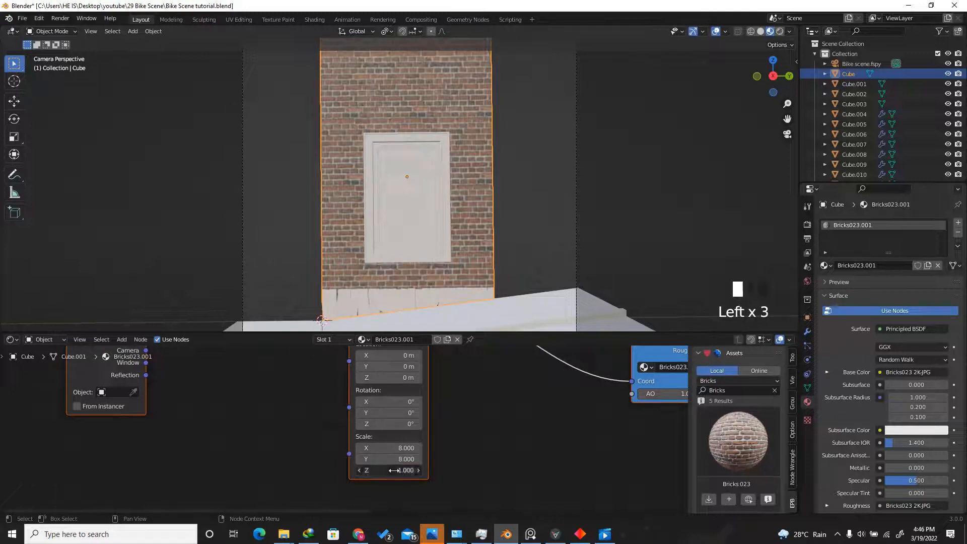
text(8)
key(Return)
scroll(309, 276, up, 18)
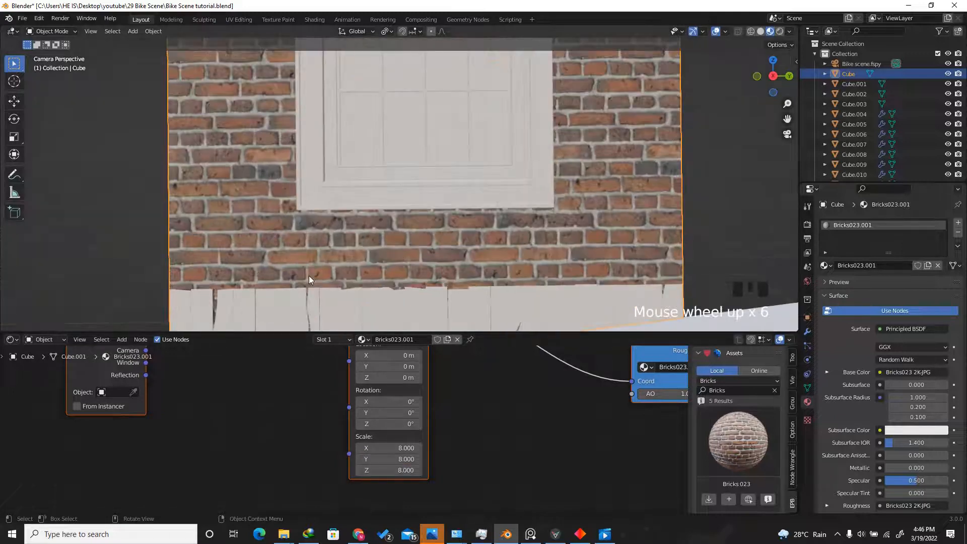
scroll(291, 210, down, 7)
scroll(302, 227, down, 6)
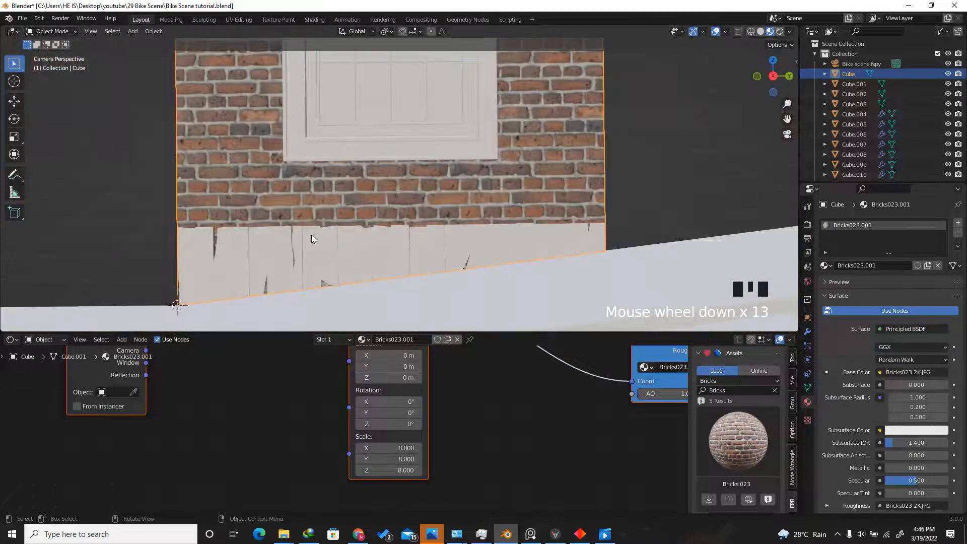
- Switch the render engine to Cycles and enable viewport denoising
click(808, 225)
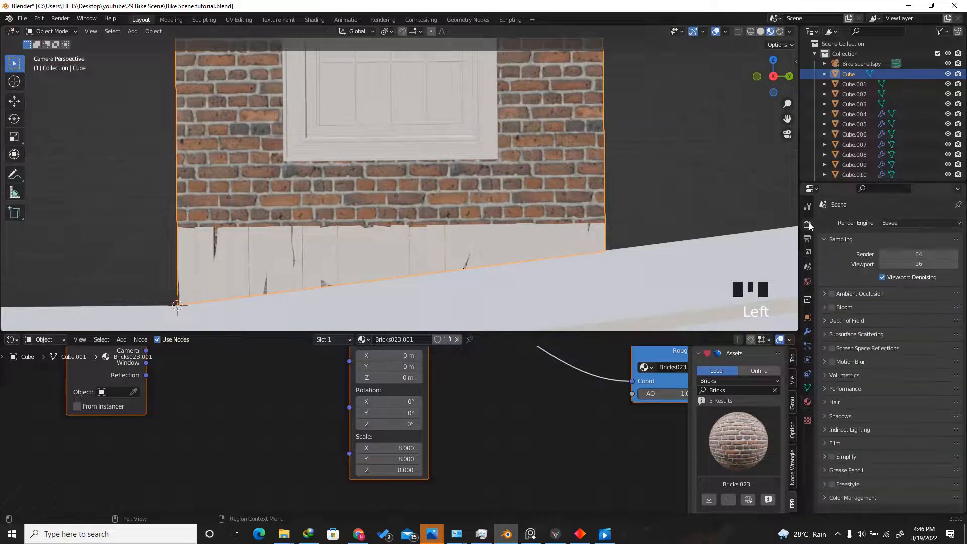
drag(905, 222, 900, 268)
click(834, 343)
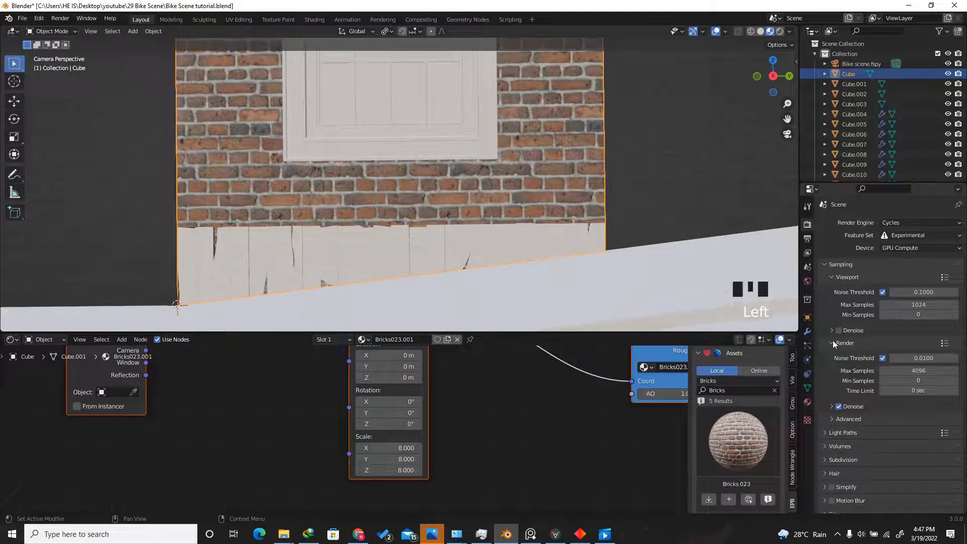
click(839, 330)
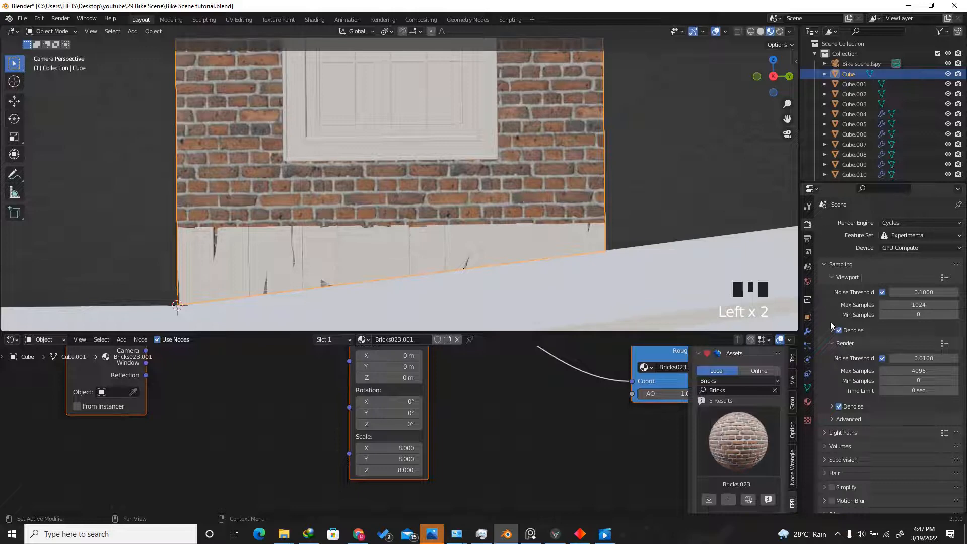
- Expand the Color Management settings and review the View Transform and Look options
scroll(857, 395, down, 7)
click(860, 451)
scroll(879, 448, down, 2)
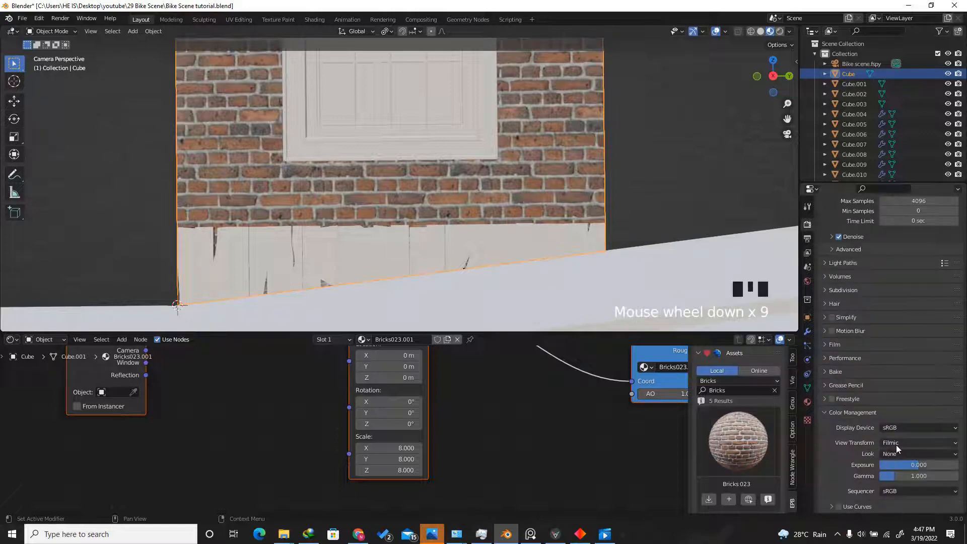
click(904, 443)
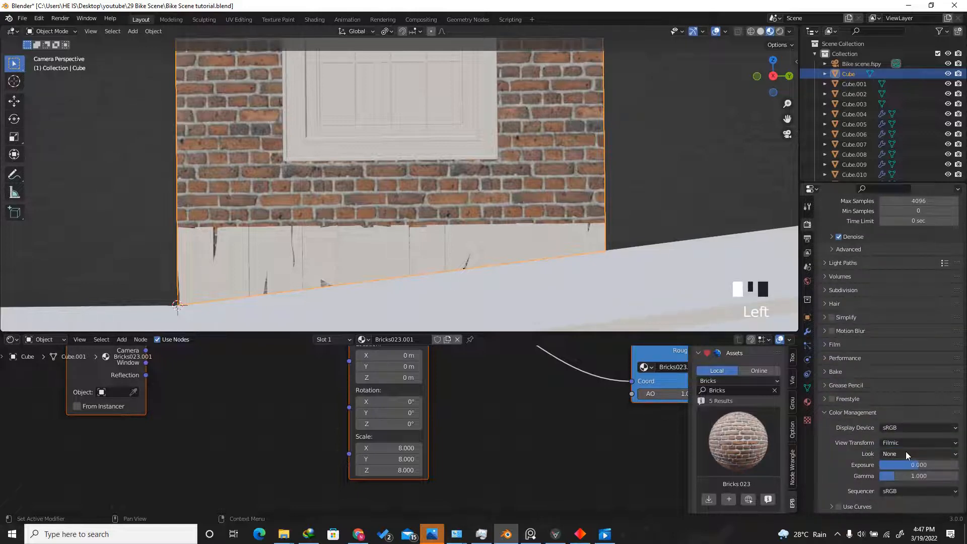
click(897, 452)
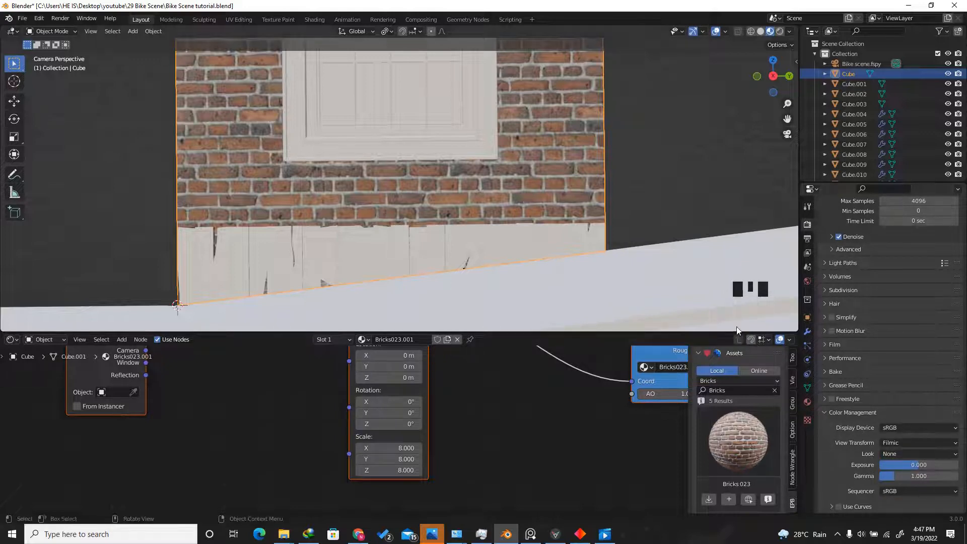
- Enlarge the 3D viewport and set the Bricks023.001 material's surface displacement method to Displacement and Bump
drag(726, 334, 726, 470)
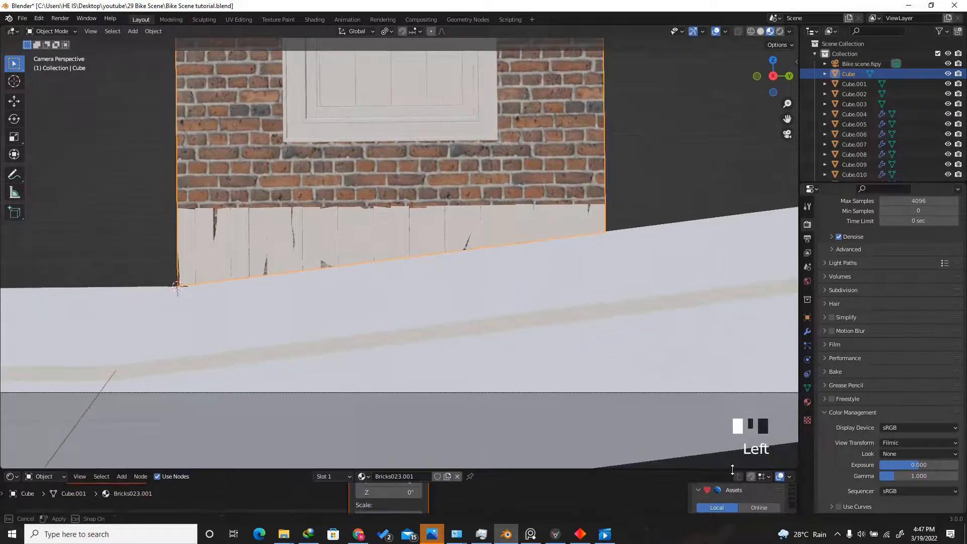
click(807, 403)
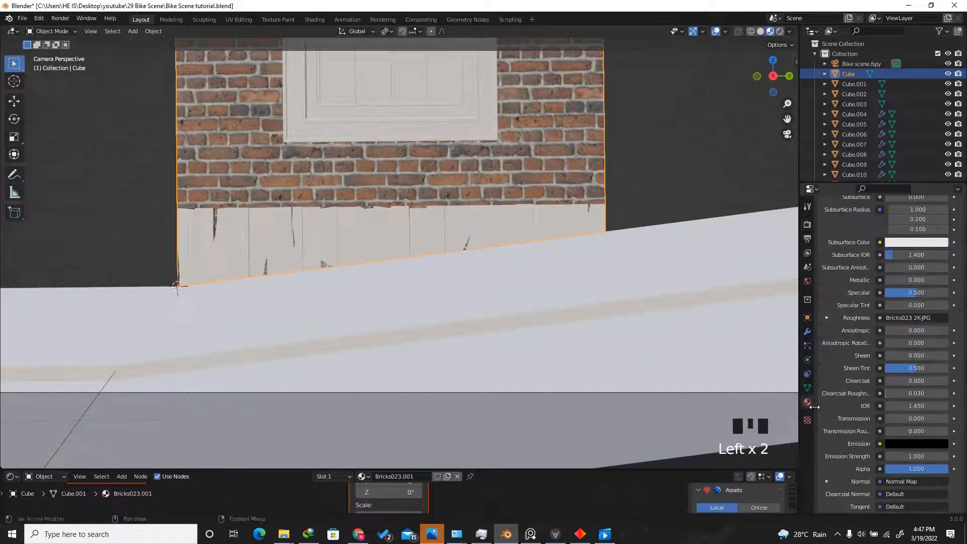
scroll(840, 431, down, 14)
click(849, 464)
click(841, 464)
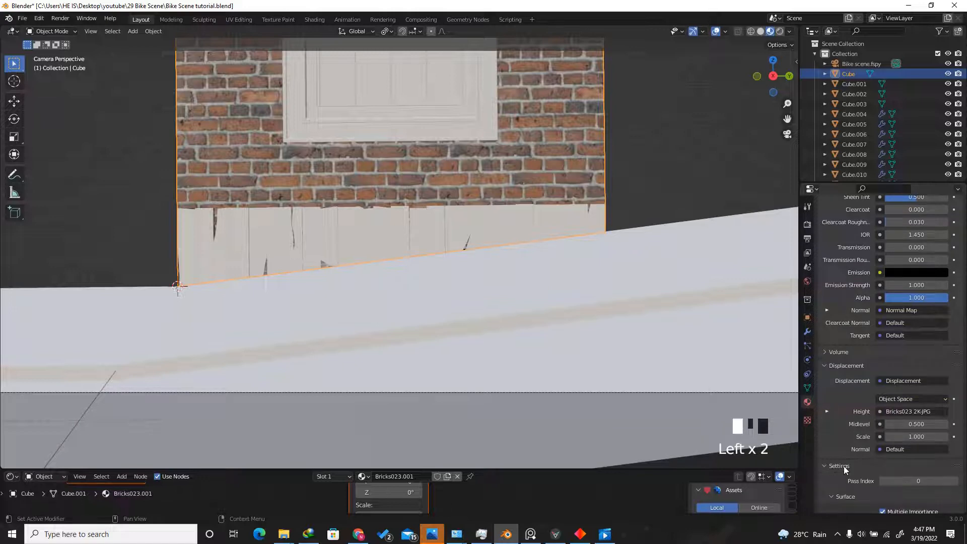
scroll(866, 458, down, 3)
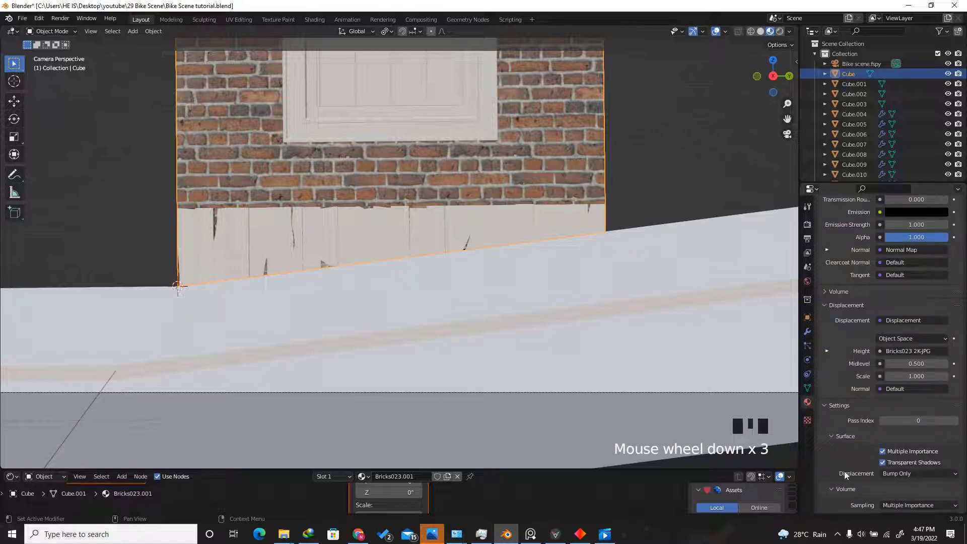
click(898, 474)
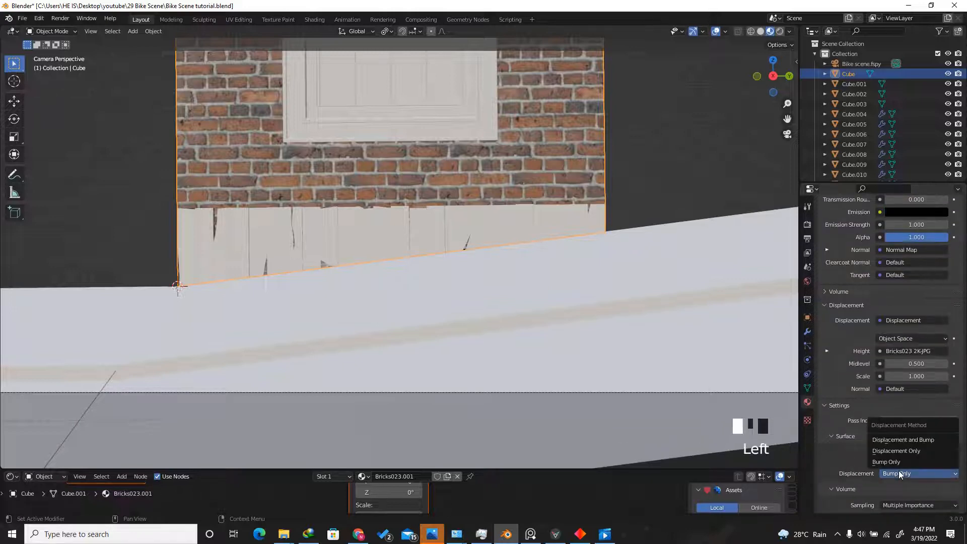
click(915, 442)
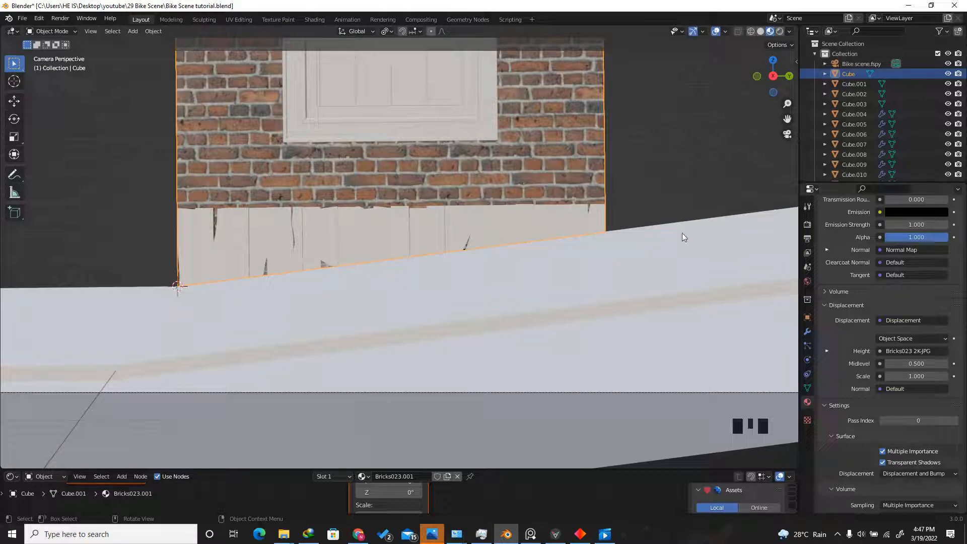
- Examine the displaced brick wall from an angle in rendered shading, with the Shader Editor enlarged beneath it
scroll(645, 280, down, 5)
mouse_move(773, 77)
mouse_down()
mouse_move(753, 80)
mouse_move(793, 78)
mouse_move(87, 86)
mouse_up()
click(780, 33)
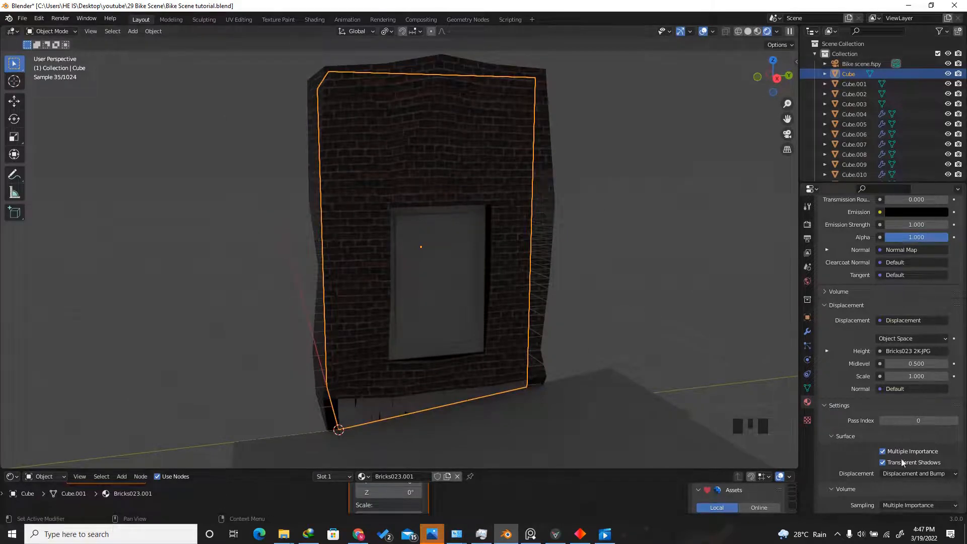
drag(701, 469, 594, 362)
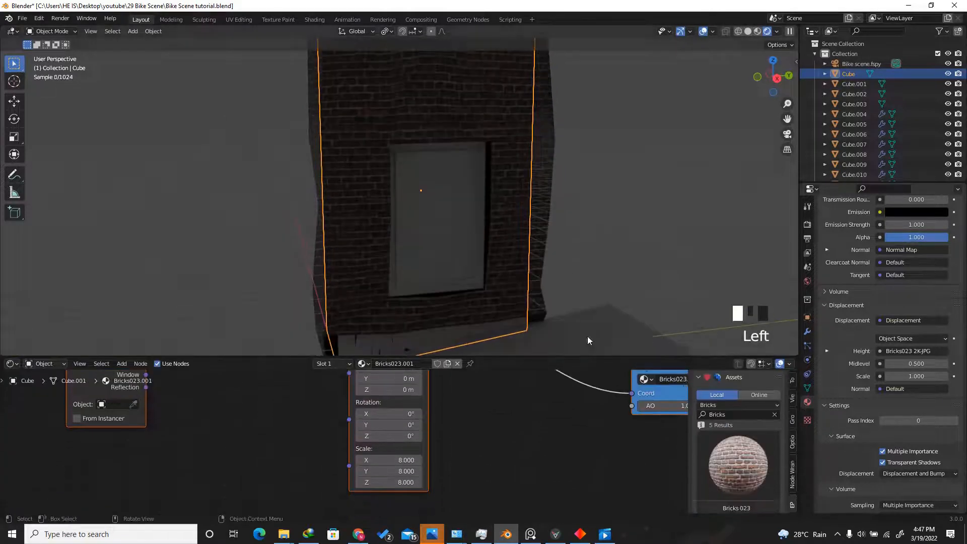
scroll(503, 241, down, 3)
scroll(486, 181, up, 3)
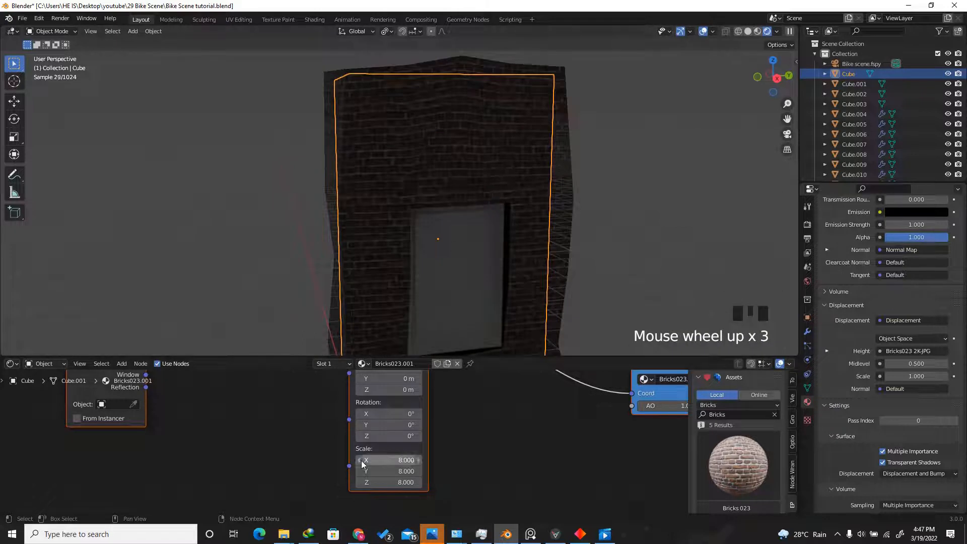
scroll(354, 467, down, 5)
scroll(526, 190, down, 2)
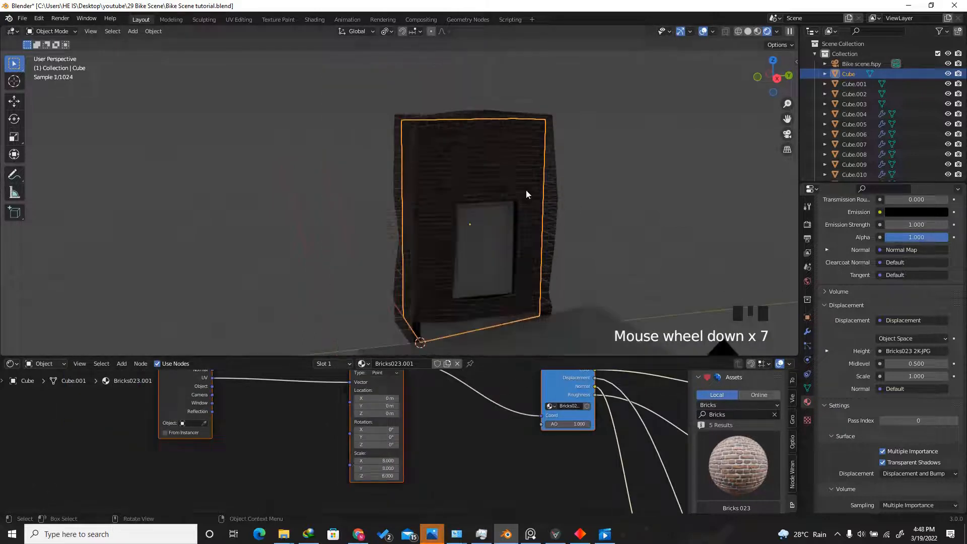
- In Edit Mode, add 11 evenly spaced horizontal loop cuts to the wall section above the window
key(Tab)
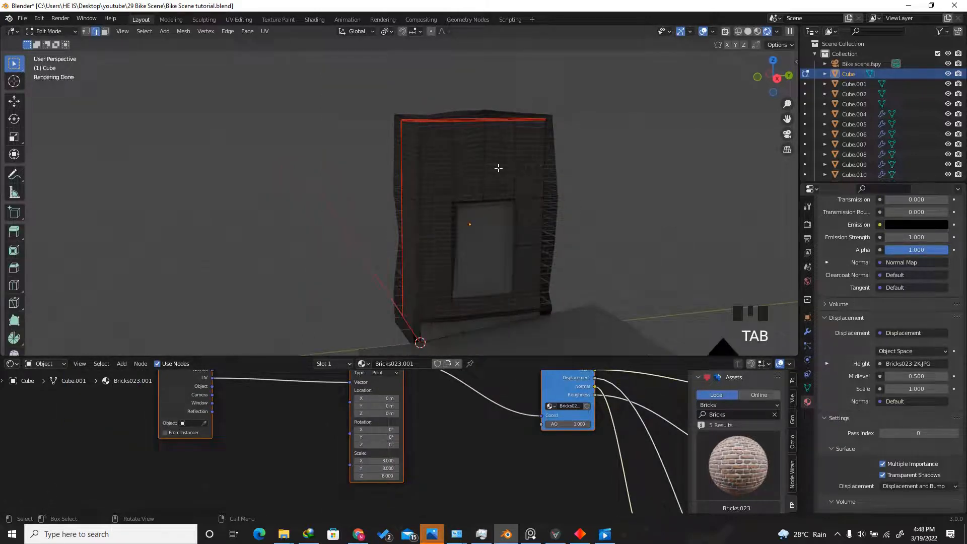
scroll(498, 167, up, 1)
key(ctrl+r)
scroll(552, 180, up, 9)
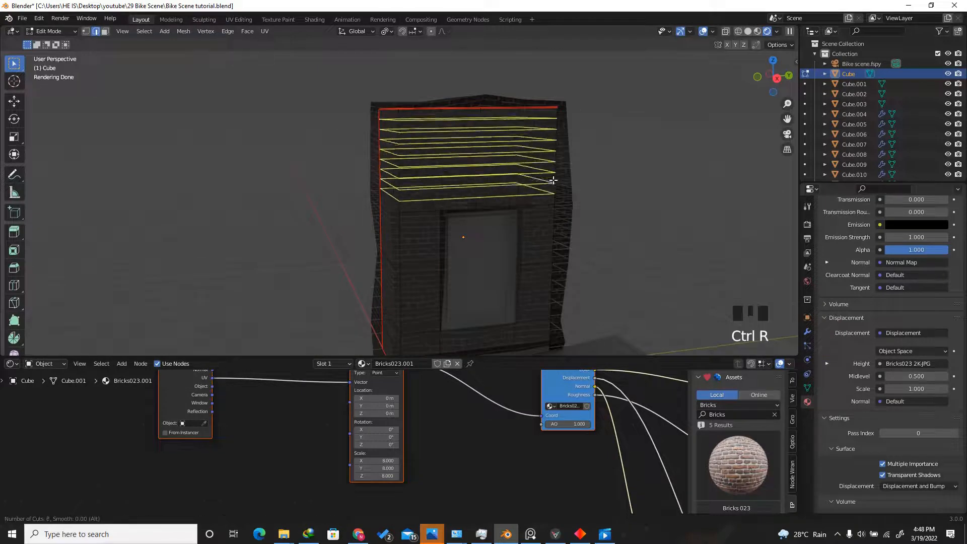
scroll(552, 180, up, 1)
click(553, 179)
right_click(553, 180)
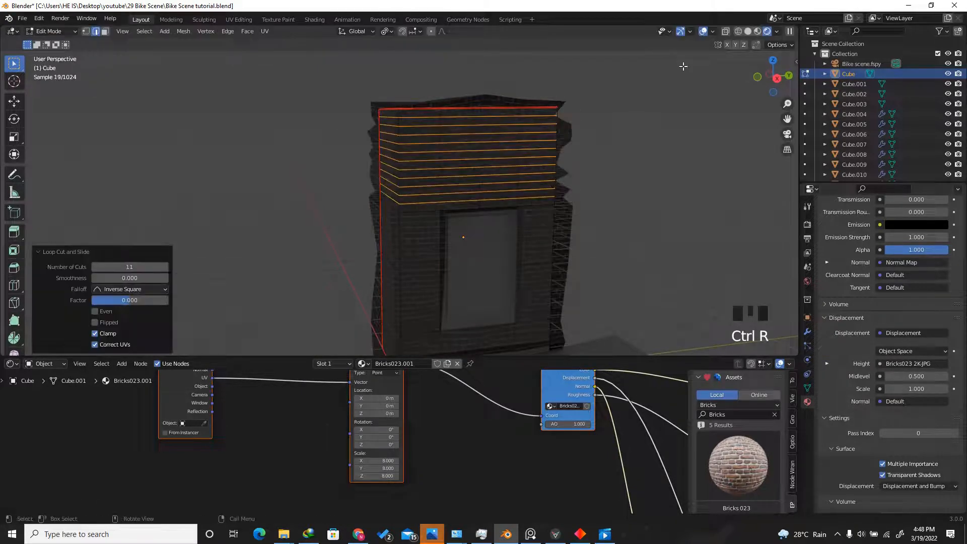
- Switch to solid shading and add three vertical loop cuts to each of the window face's first two columns, starting at the visible corner
click(749, 31)
drag(770, 77, 766, 77)
key(ctrl+r)
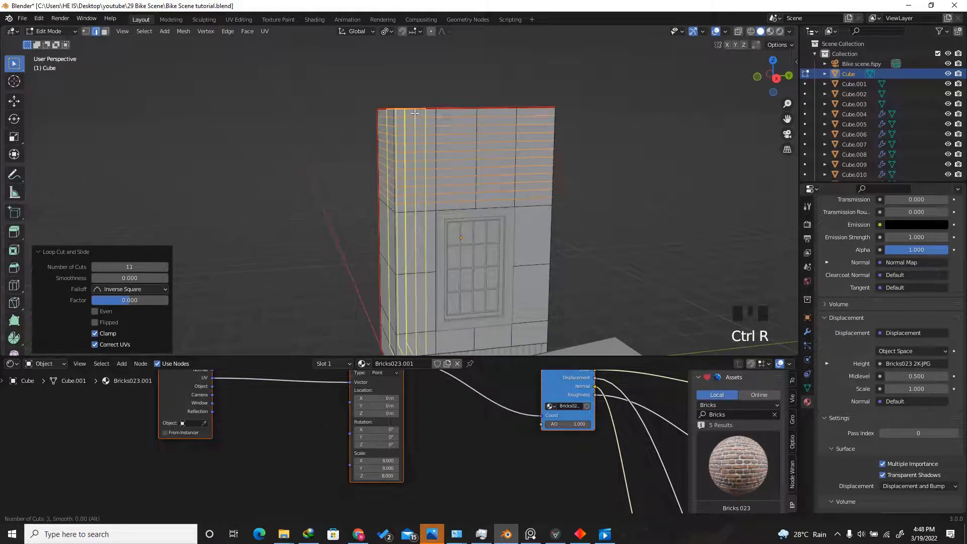
click(415, 113)
right_click(414, 113)
scroll(418, 113, up, 3)
key(ctrl+r)
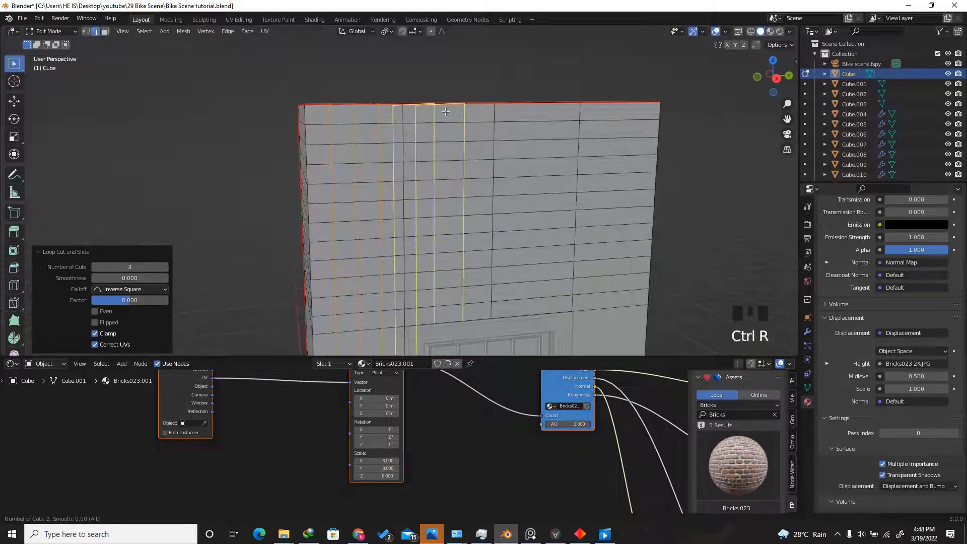
click(446, 112)
right_click(446, 112)
- Add three vertical loop cuts to each of the window face's two remaining wide columns
key(ctrl+r)
scroll(520, 109, up, 2)
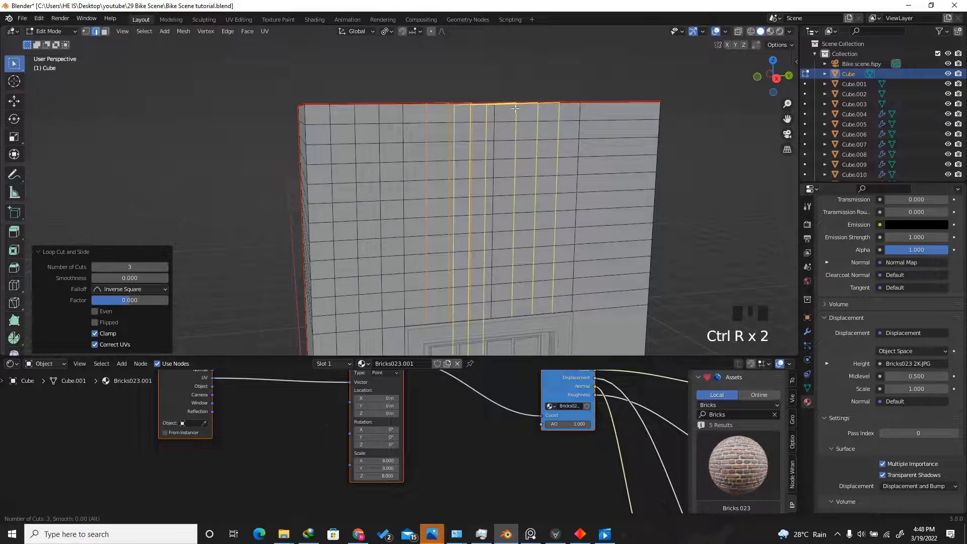
click(520, 109)
right_click(520, 108)
key(ctrl+r)
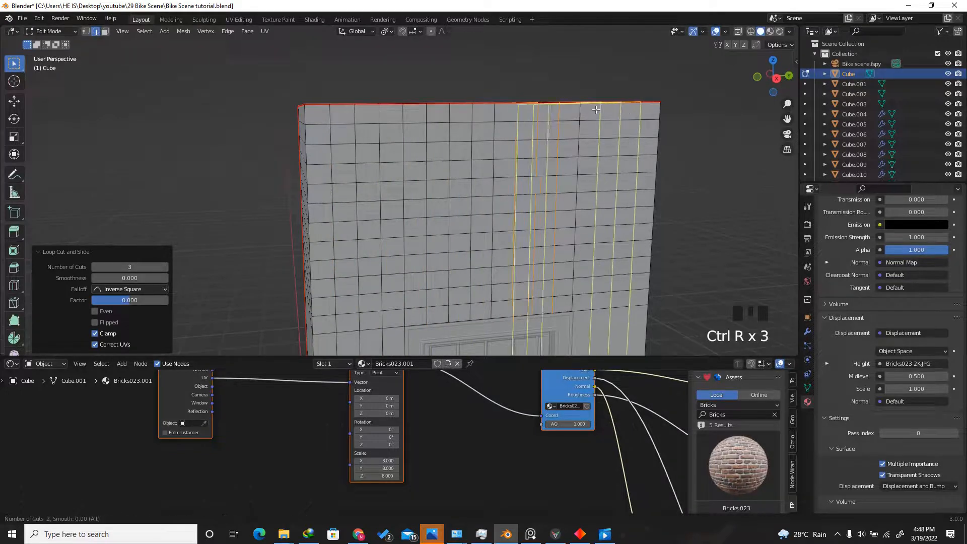
click(596, 110)
right_click(595, 109)
- Add seven evenly spaced horizontal loop cuts to the wall band beside the window's upper half
scroll(579, 126, down, 4)
scroll(569, 141, up, 2)
key(ctrl+r)
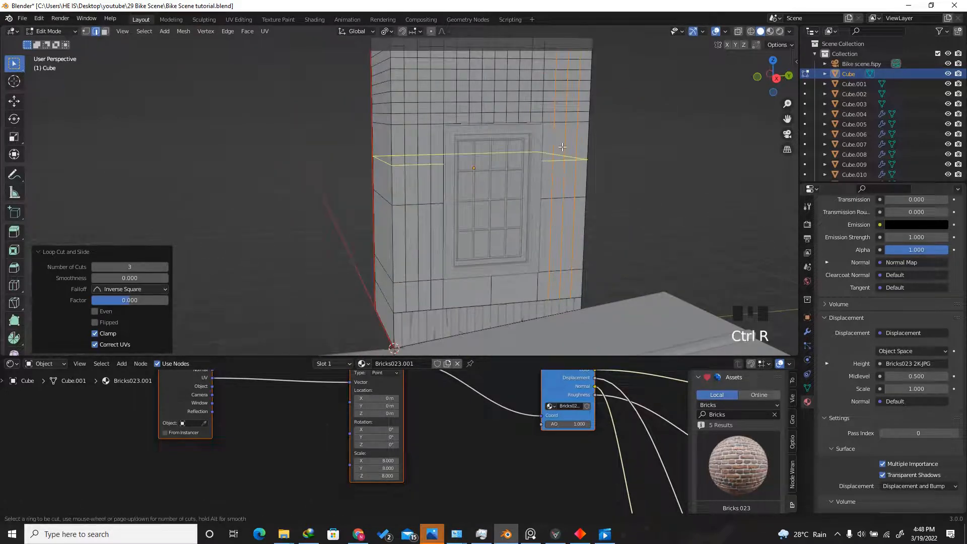
scroll(562, 146, up, 3)
scroll(562, 146, up, 3)
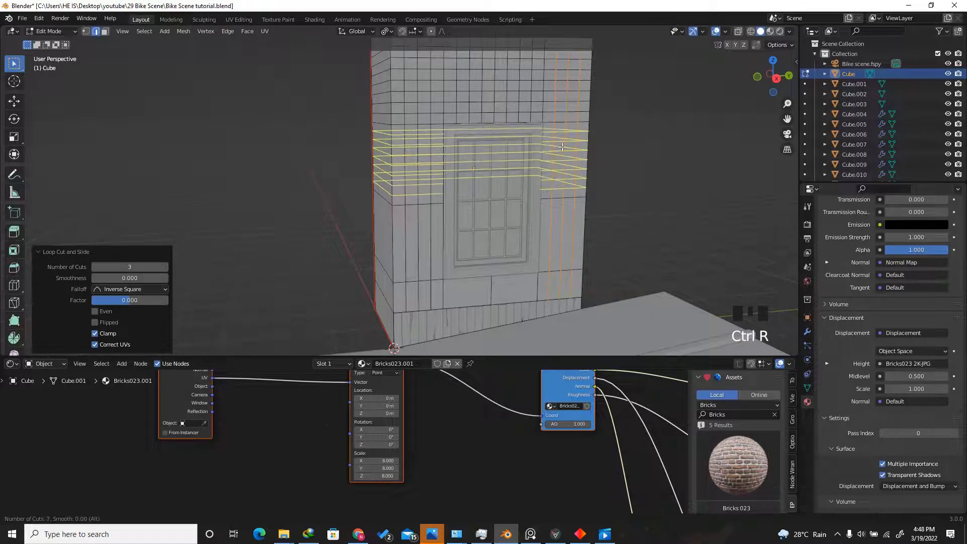
click(562, 147)
right_click(562, 147)
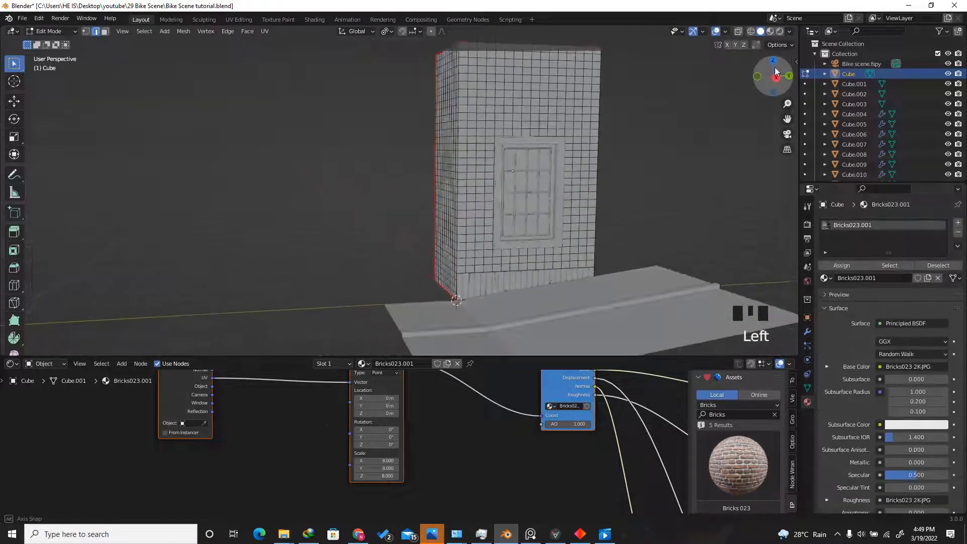
- Return to Object Mode and add a Subdivision Surface modifier with Adaptive Subdivision to the central wall block
drag(777, 71, 771, 75)
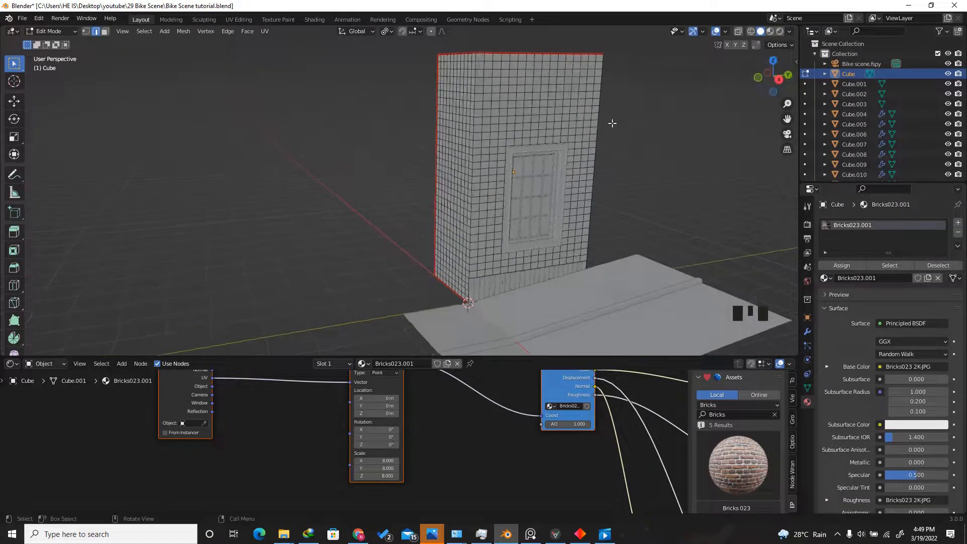
click(807, 330)
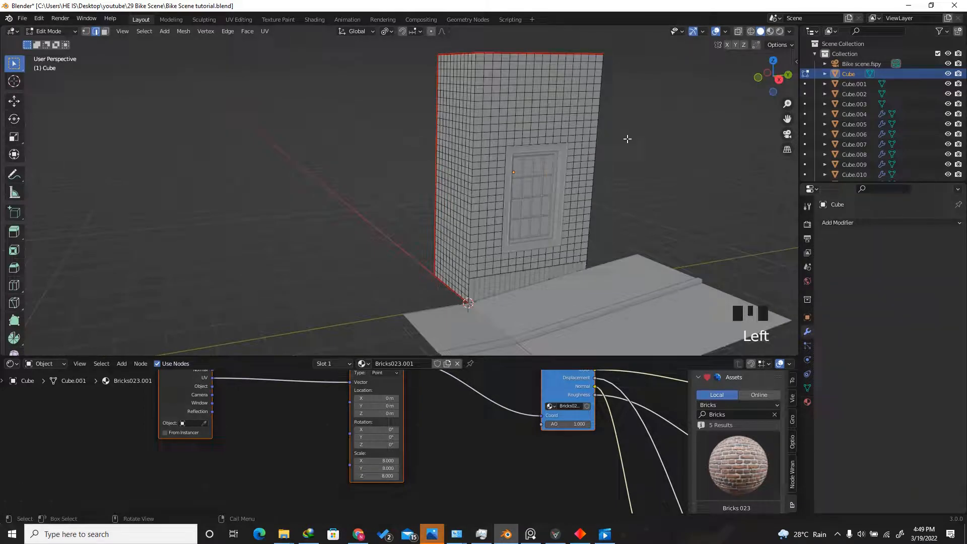
key(Tab)
key(Tab)
key(Tab)
click(837, 224)
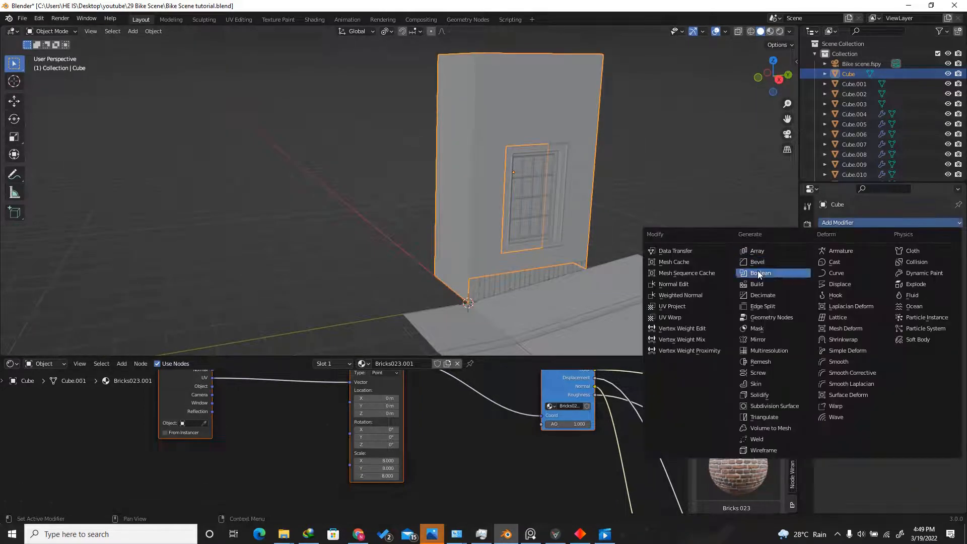
click(772, 406)
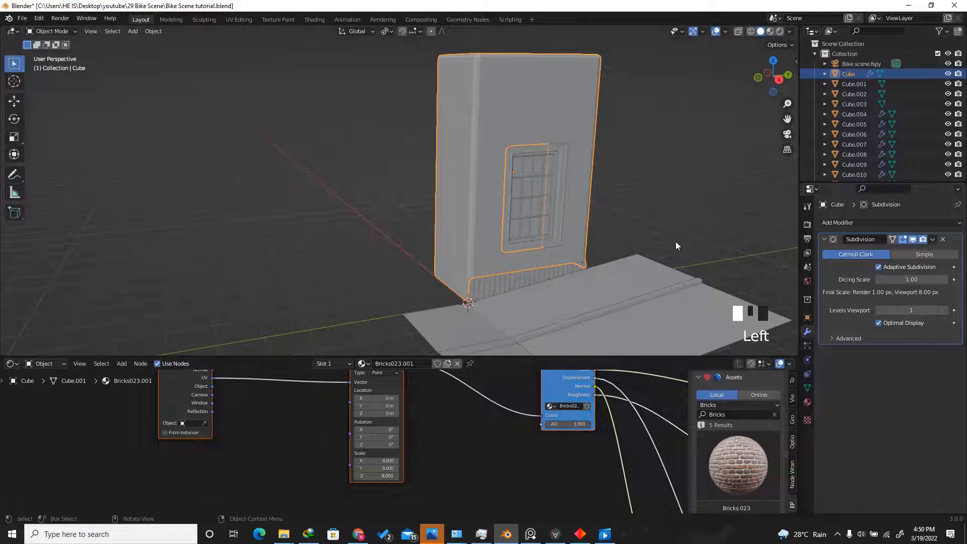
- Set the central wall's Subdivision modifier to Simple, leaving Adaptive Subdivision enabled
click(929, 254)
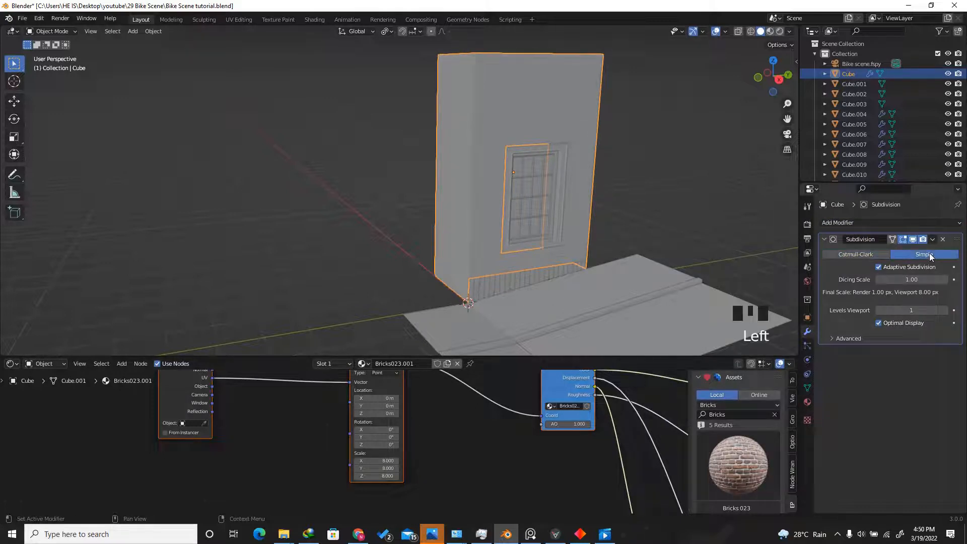
click(888, 267)
click(887, 267)
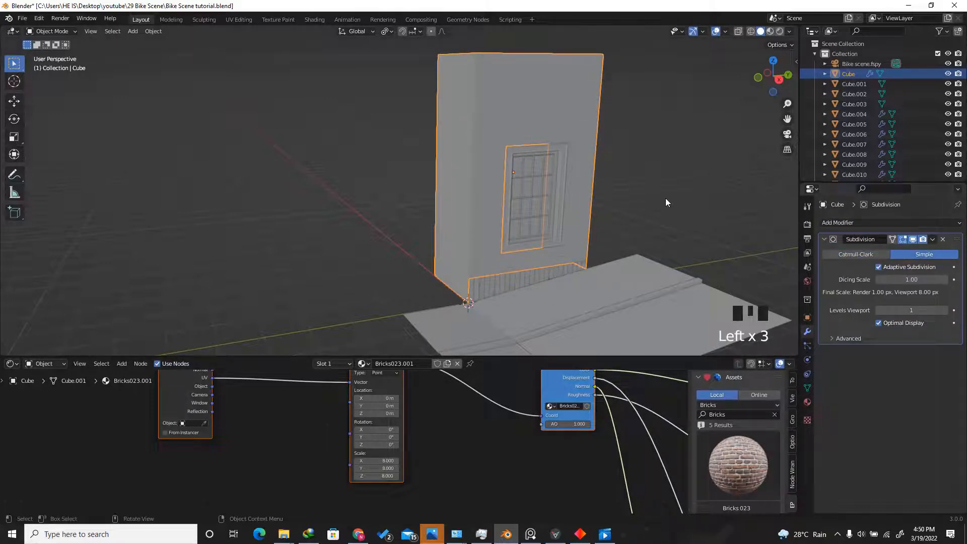
- Preview the scene through the camera in an enlarged rendered viewport with Scene World lighting turned off
key(KP_0)
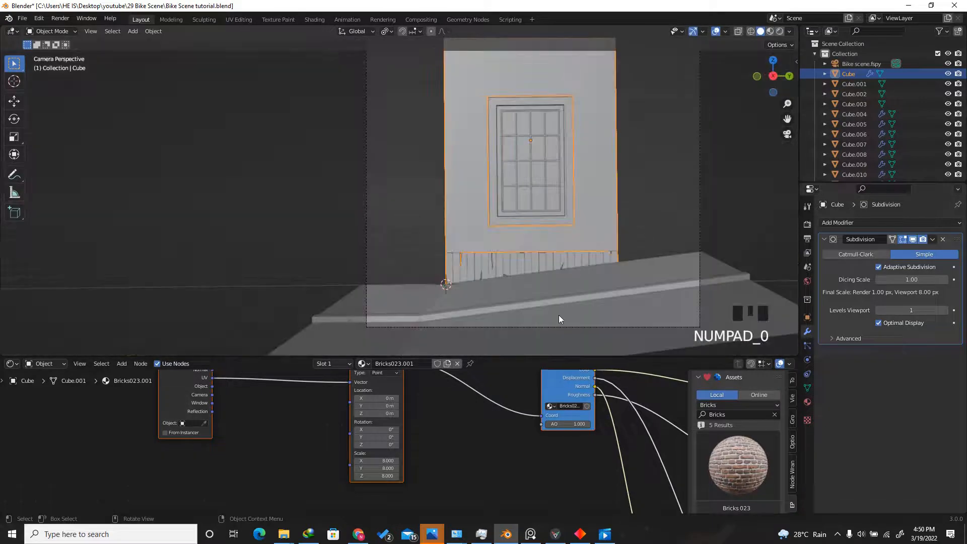
click(534, 354)
drag(534, 355, 535, 434)
scroll(430, 402, down, 2)
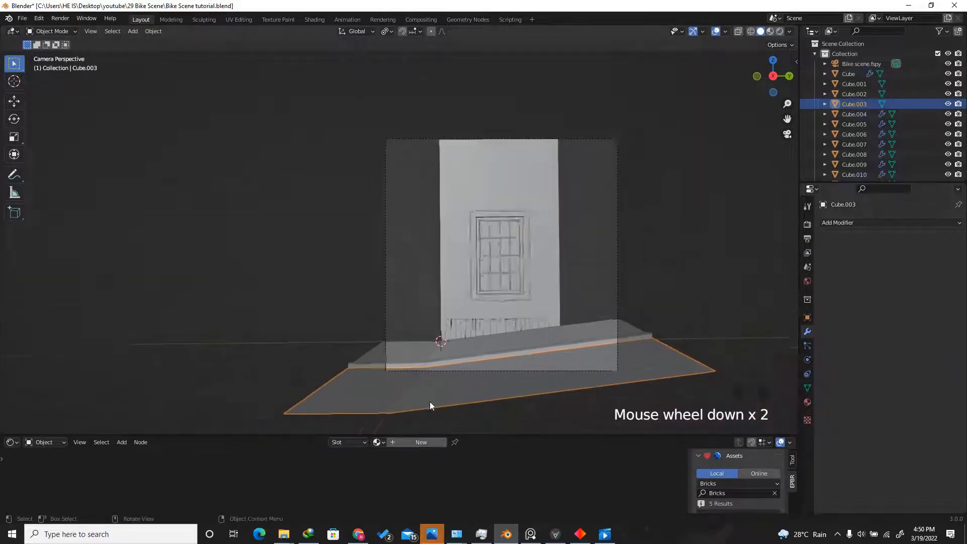
scroll(552, 345, up, 4)
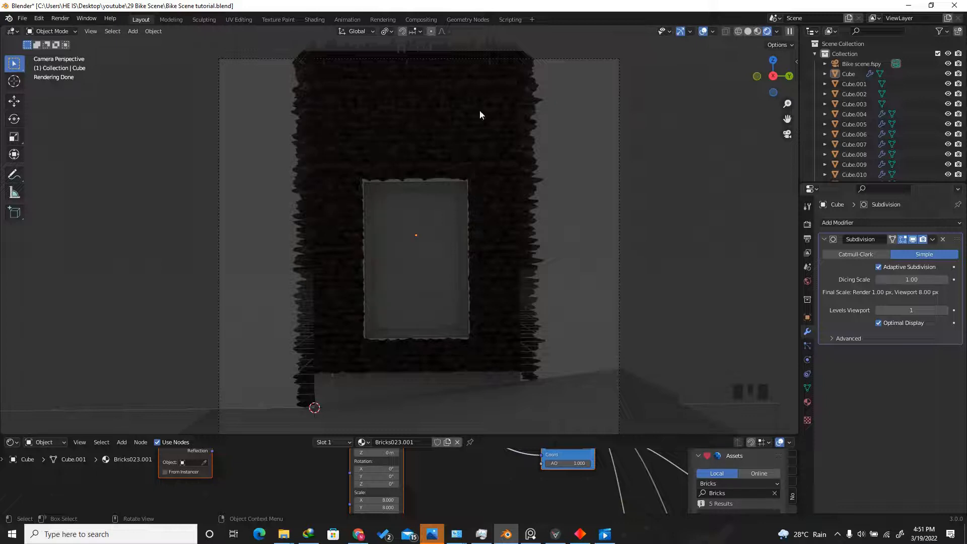
click(776, 32)
click(732, 92)
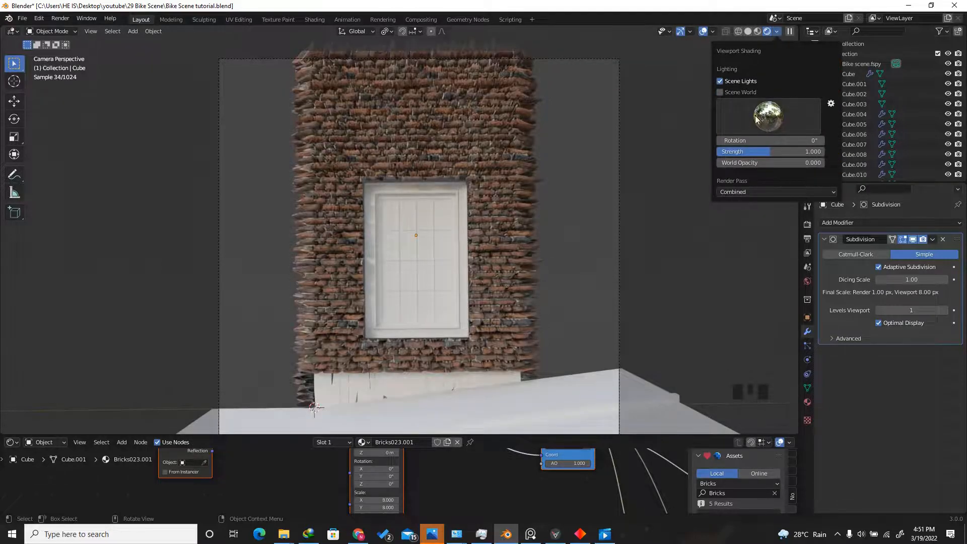
- Inspect the displaced bricks beside the window and set the brick material's Displacement scale to 0.1
middle_drag(393, 207, 357, 206)
scroll(357, 205, up, 5)
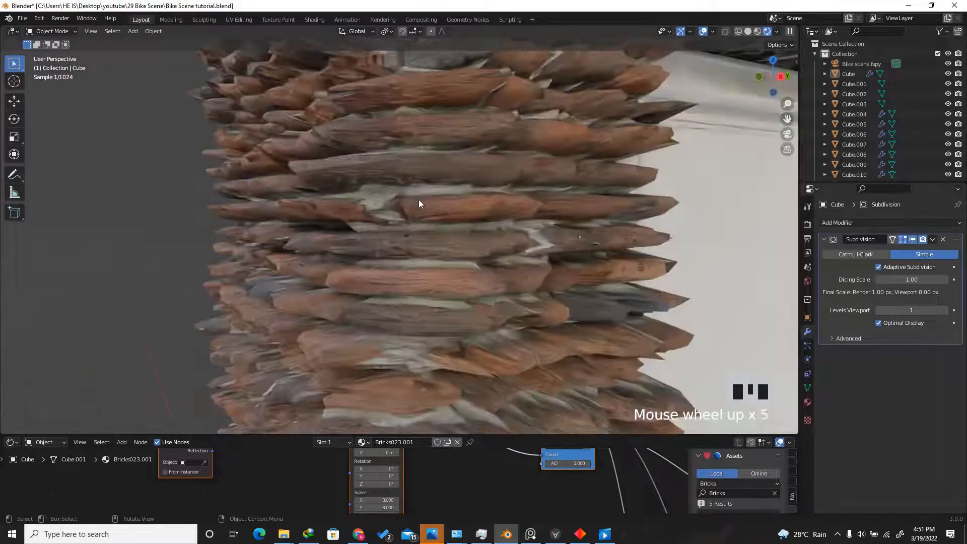
scroll(419, 199, down, 4)
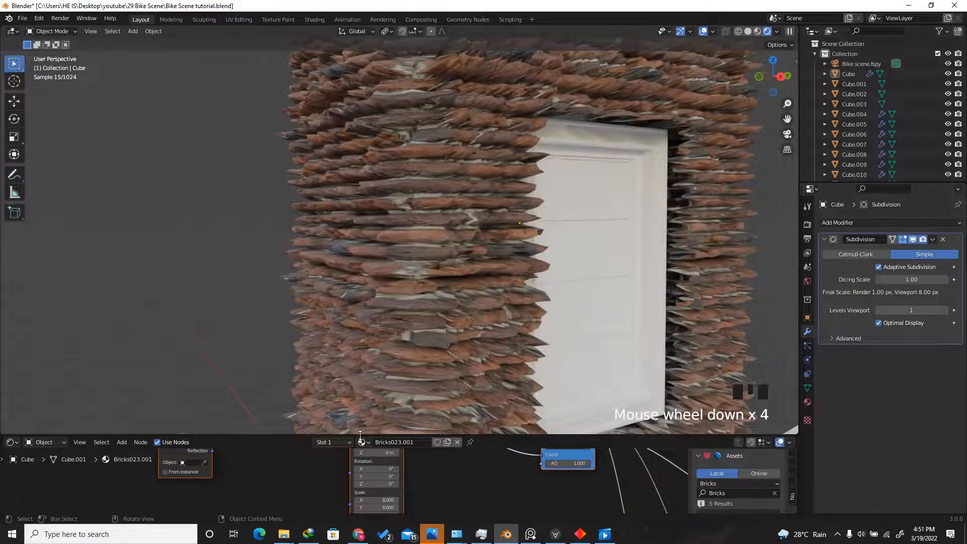
drag(361, 433, 361, 278)
scroll(242, 425, down, 3)
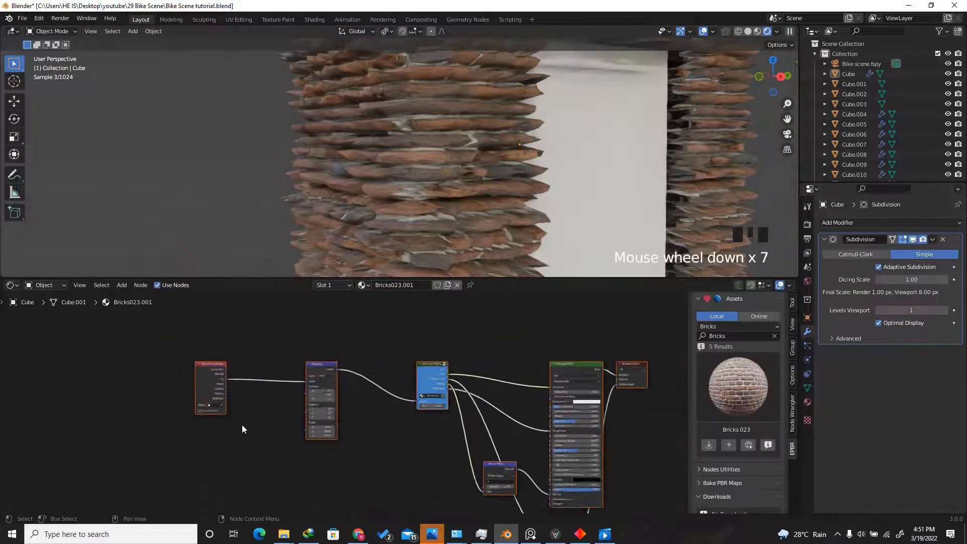
scroll(242, 429, down, 8)
scroll(354, 488, up, 13)
click(441, 458)
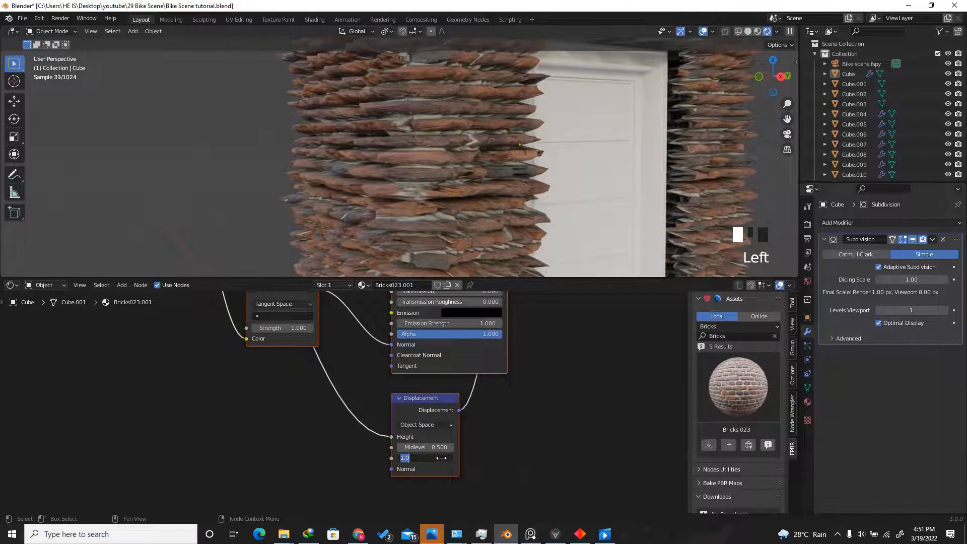
text(0.1)
key(Return)
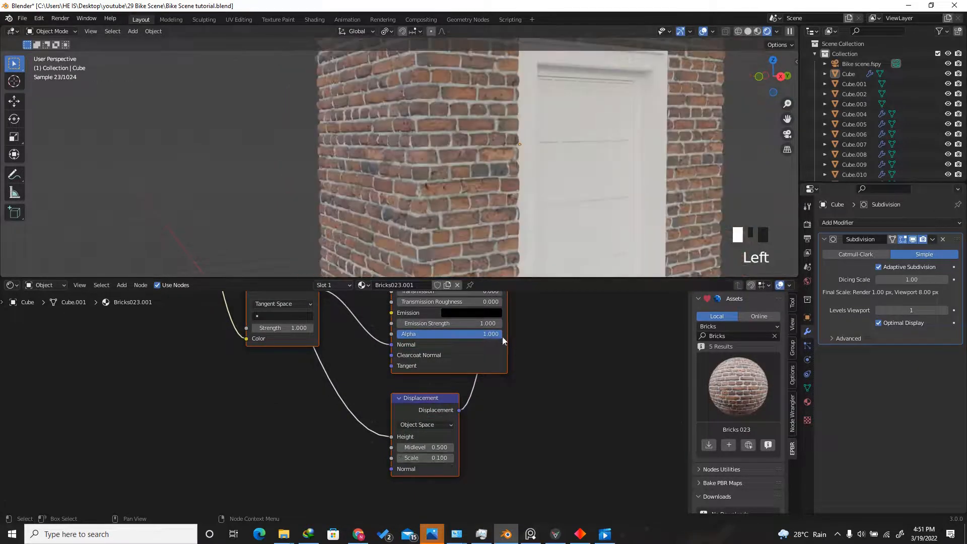
- Check the bricks up close from the camera view and set the brick material's Displacement scale to 0.2
key(KP_0)
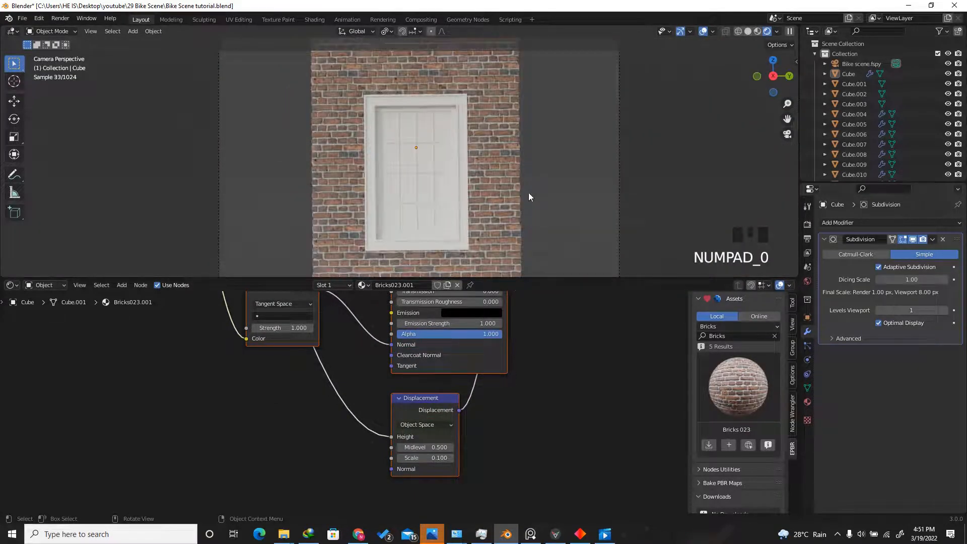
drag(534, 277, 534, 442)
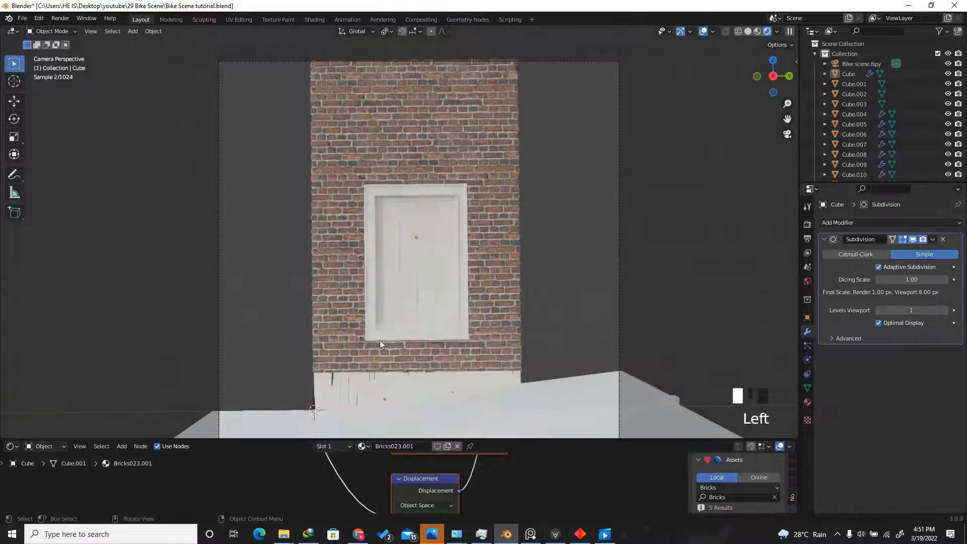
scroll(277, 362, up, 8)
scroll(278, 342, up, 3)
scroll(207, 307, up, 3)
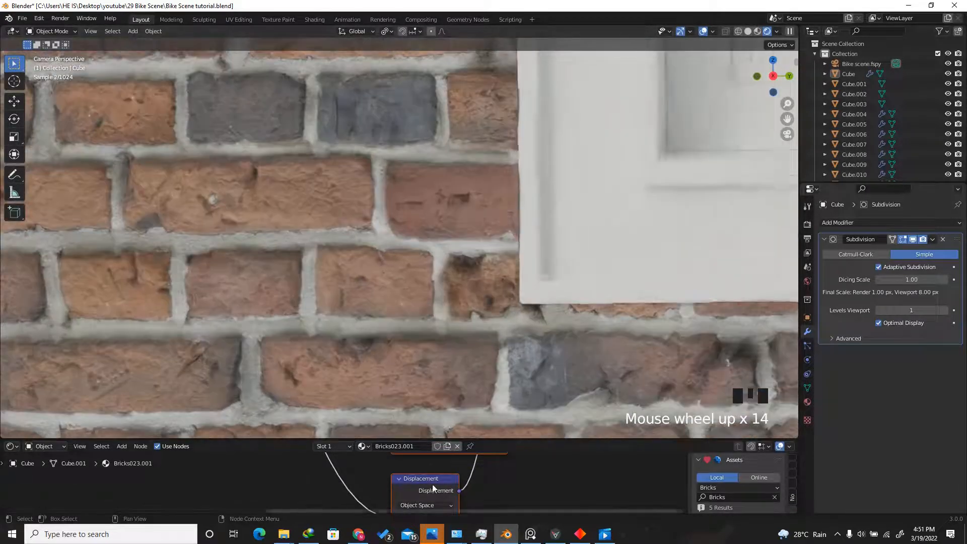
scroll(431, 473, down, 8)
scroll(431, 473, up, 13)
click(432, 479)
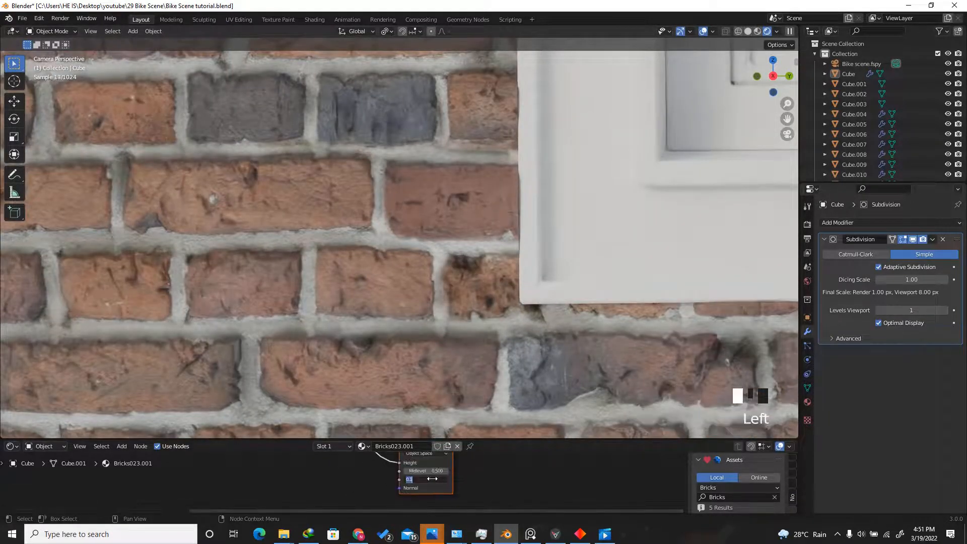
text(0.2)
key(Return)
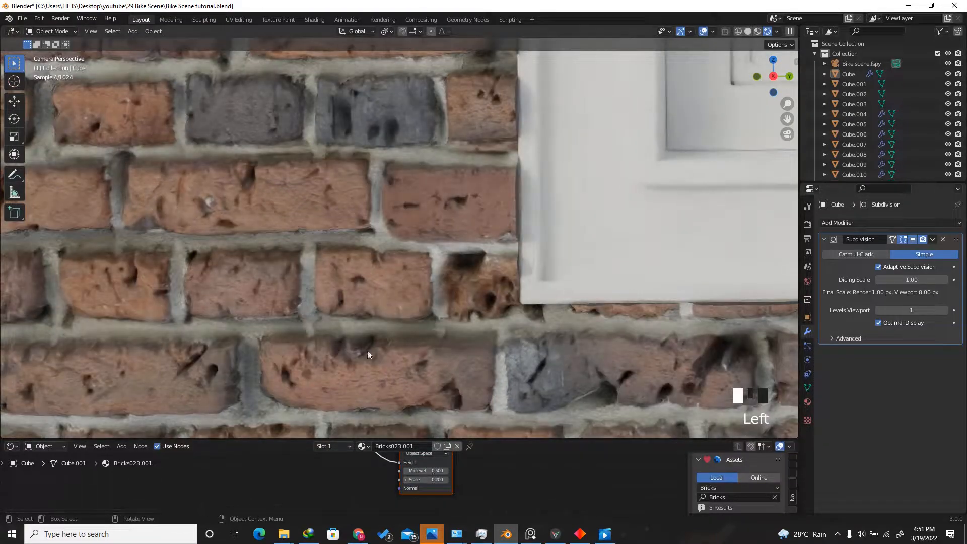
scroll(412, 271, down, 1)
scroll(412, 272, down, 1)
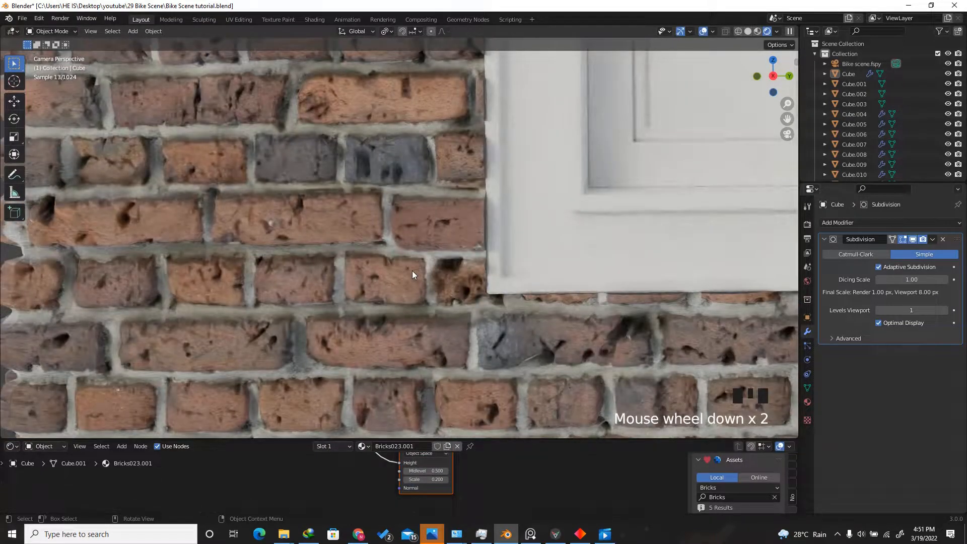
scroll(412, 274, down, 3)
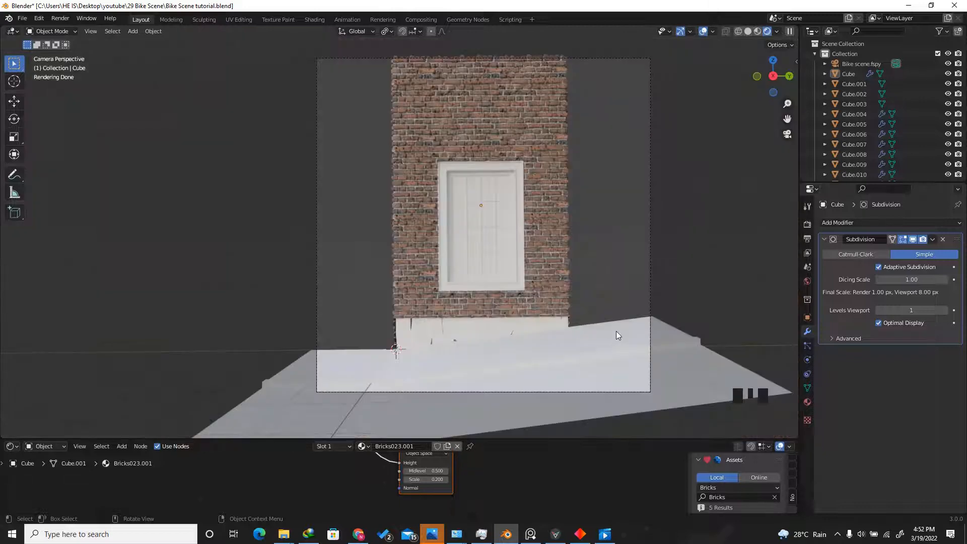
- Select the sidewalk slab in front of the wall and filter the online Easy PBR assets to the PavingStones category
click(615, 332)
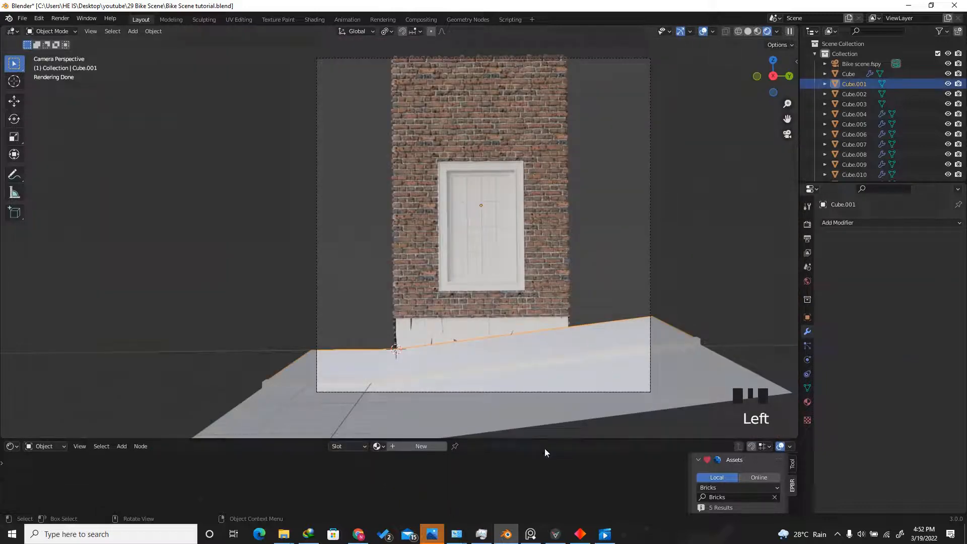
drag(549, 439, 549, 347)
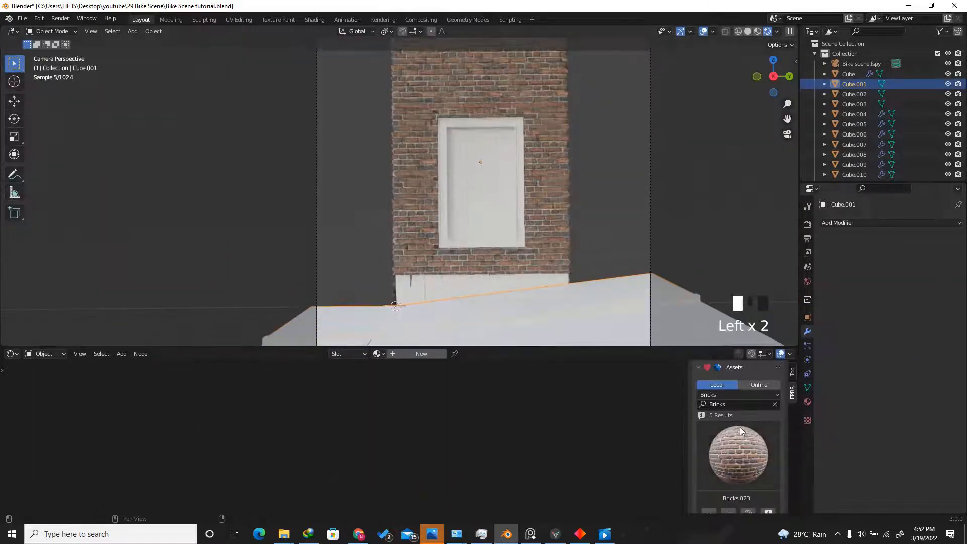
click(754, 384)
click(725, 395)
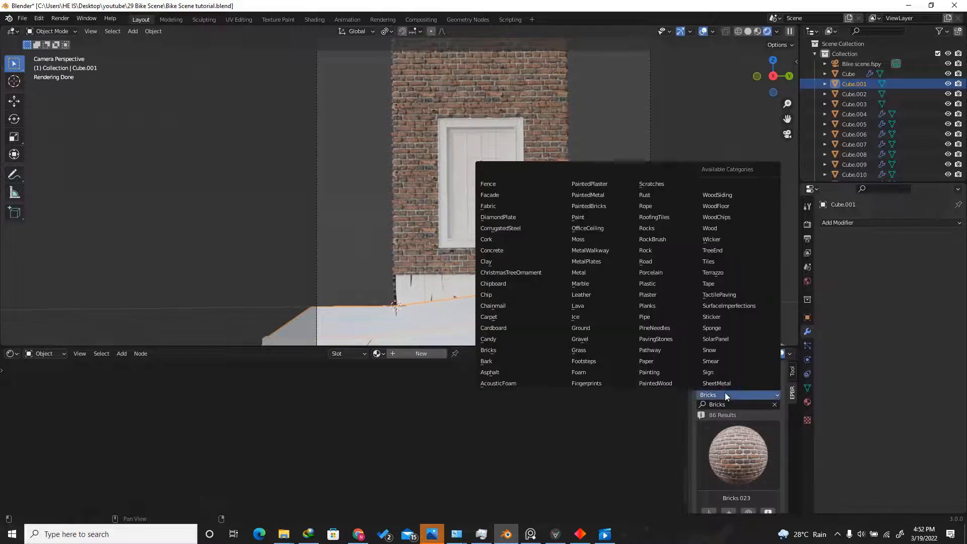
click(655, 340)
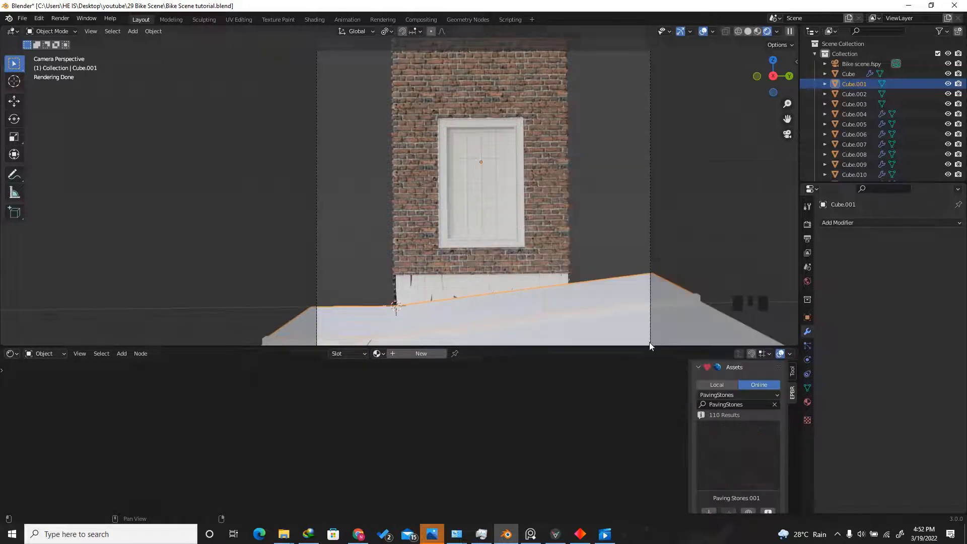
- Choose Paving Stones 070 from the local assets and add it to the sidewalk slab as a 2K-JPG material
click(721, 384)
click(742, 451)
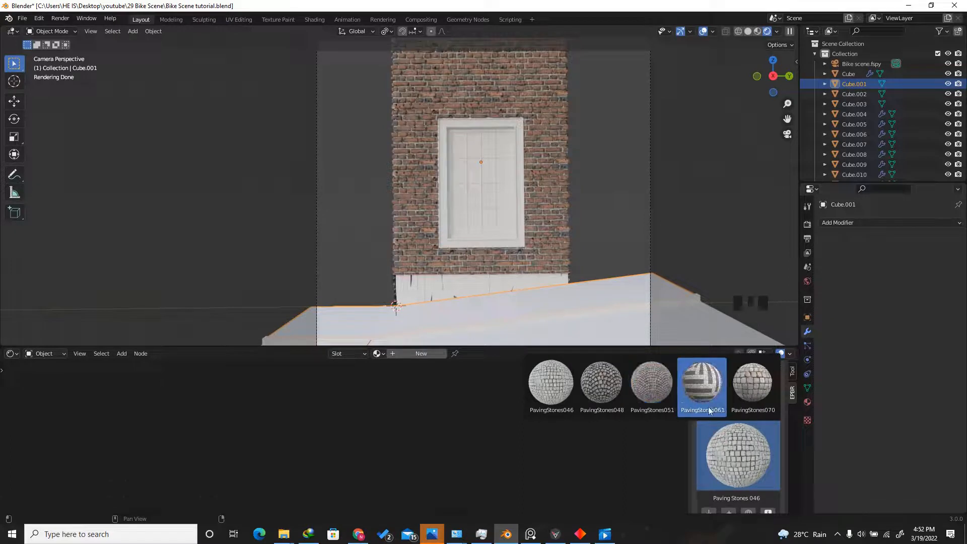
click(758, 388)
scroll(725, 433, down, 3)
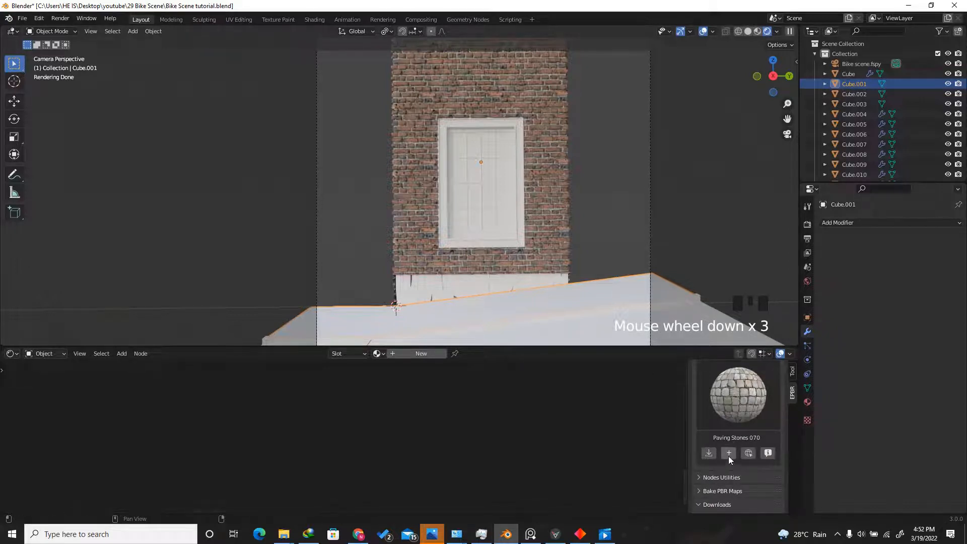
click(729, 454)
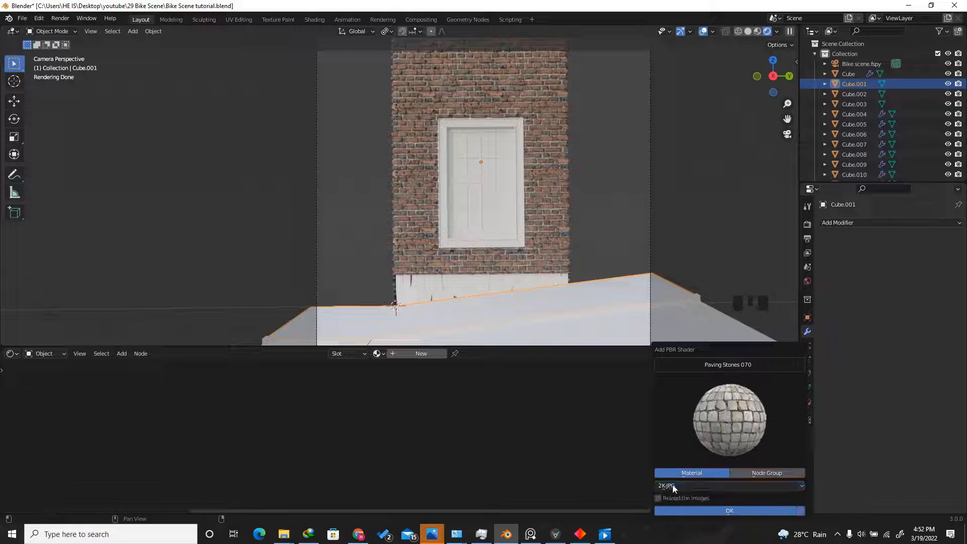
click(708, 509)
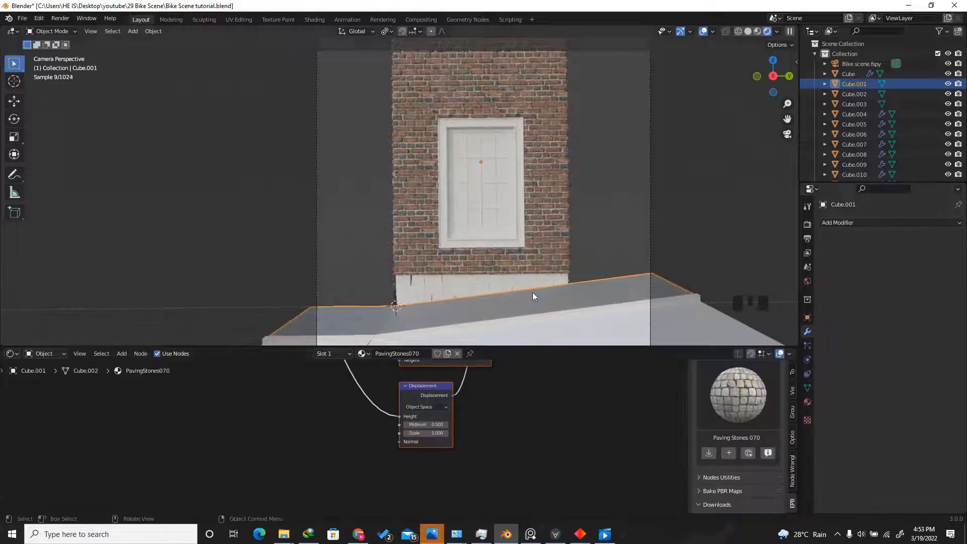
- Enter Edit Mode on the sidewalk slab and unwrap all its faces with Smart UV Project, using a 0.01 island margin
scroll(540, 302, up, 2)
drag(778, 81, 735, 95)
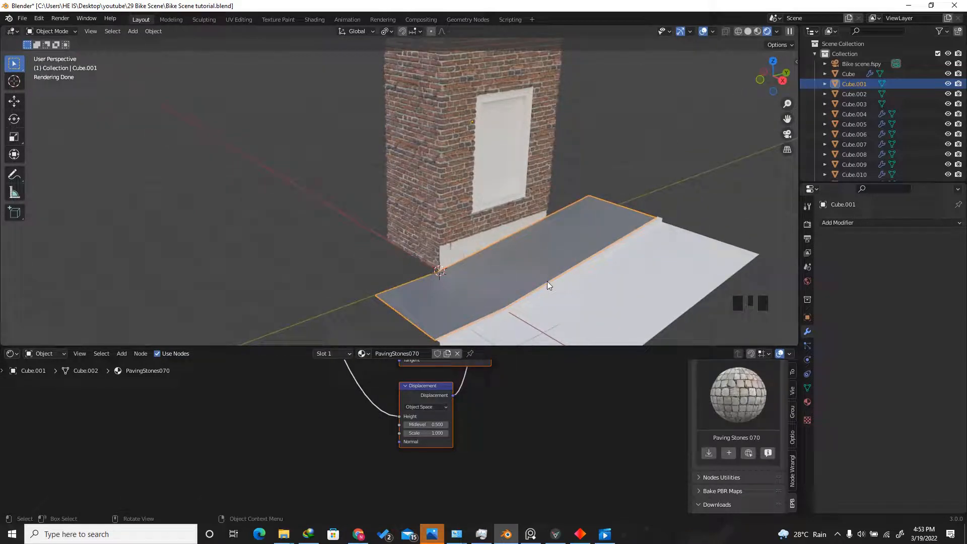
key(Tab)
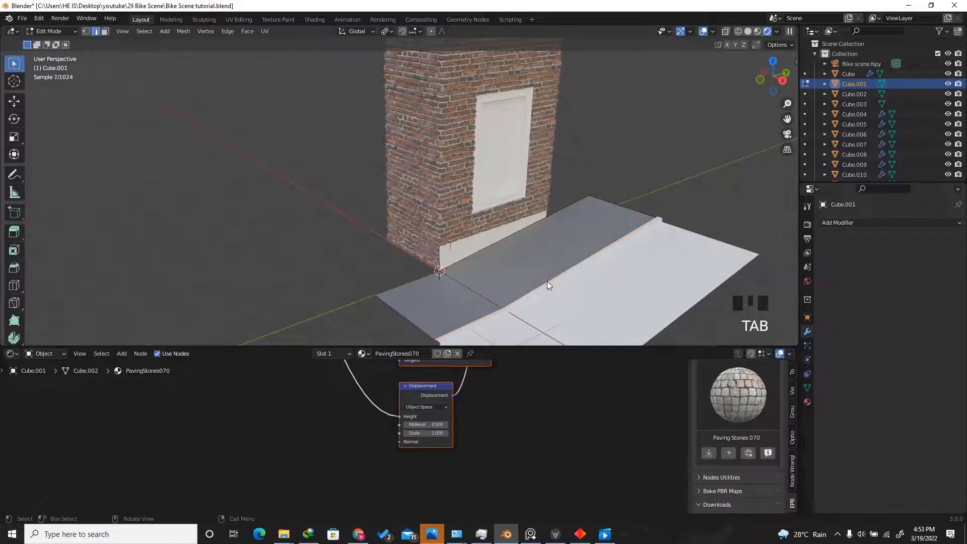
key(a)
key(u)
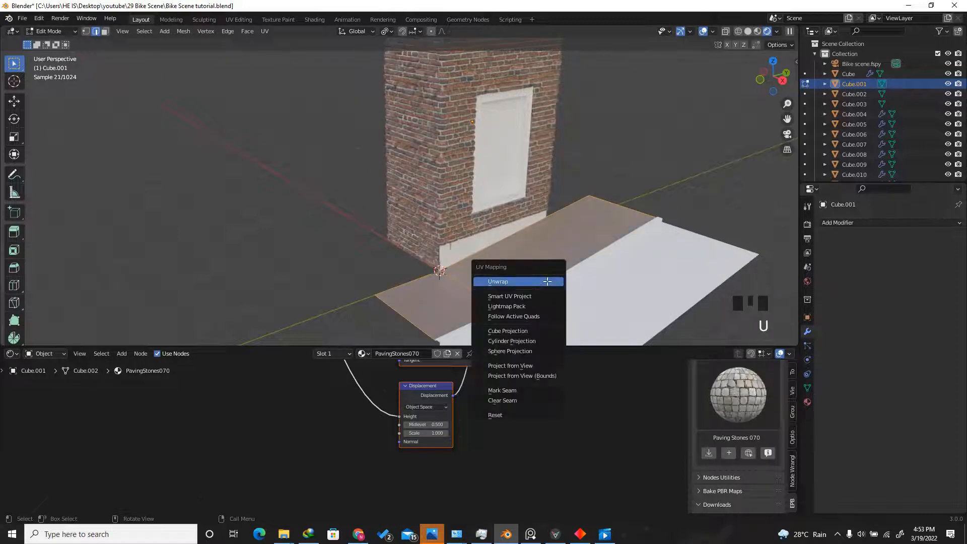
click(508, 296)
click(485, 378)
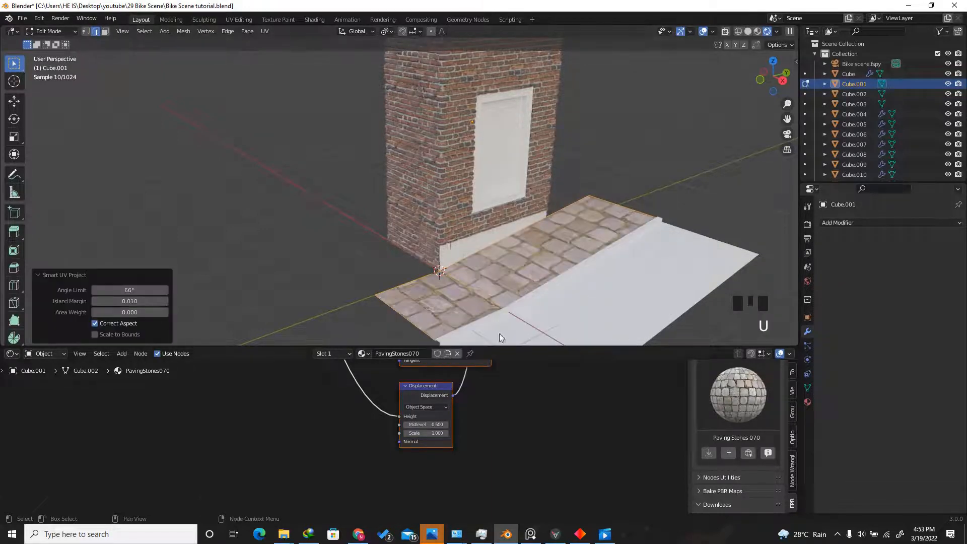
- Examine the paving on the sidewalk and set the Y scale of its Mapping node to 10
scroll(510, 293, up, 6)
scroll(511, 292, down, 4)
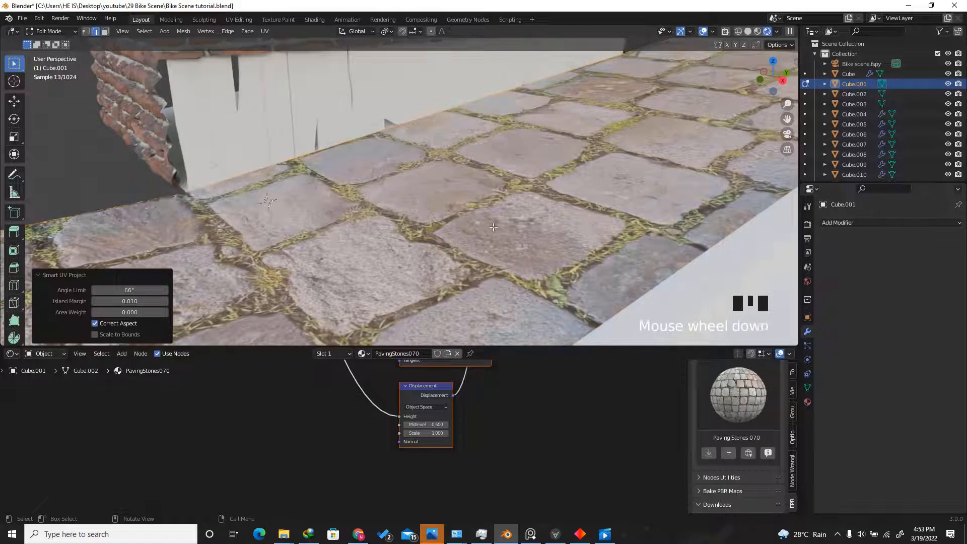
scroll(495, 468, down, 17)
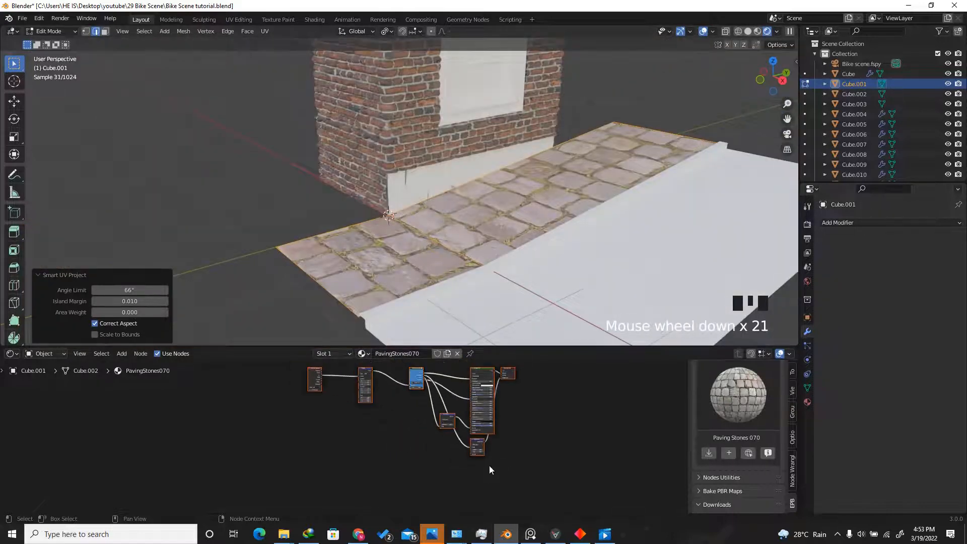
scroll(411, 418, up, 18)
scroll(382, 416, up, 10)
click(415, 429)
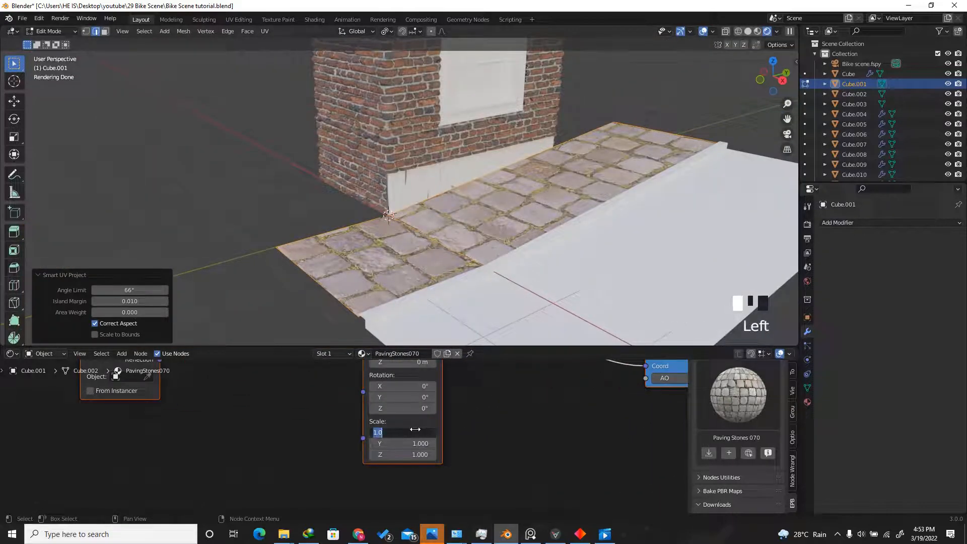
click(415, 443)
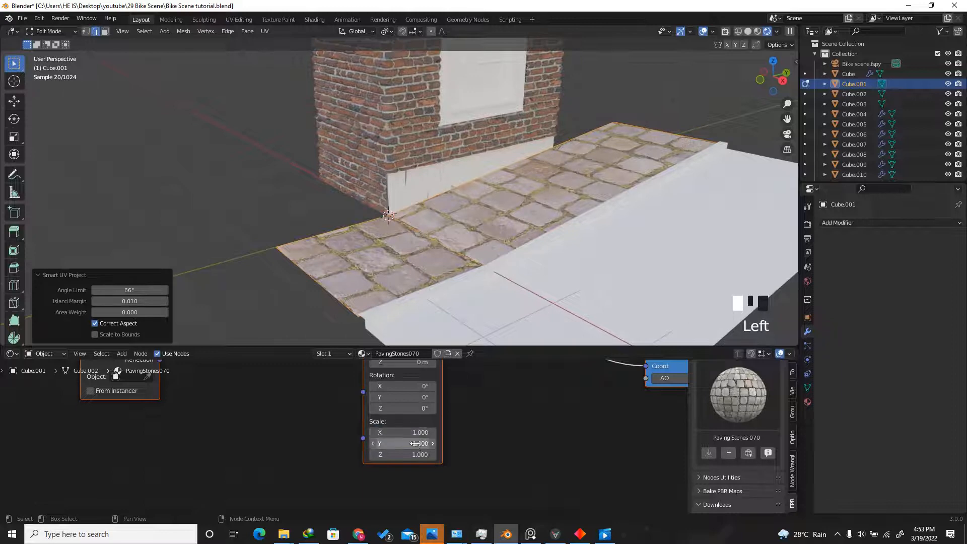
text(10)
key(Return)
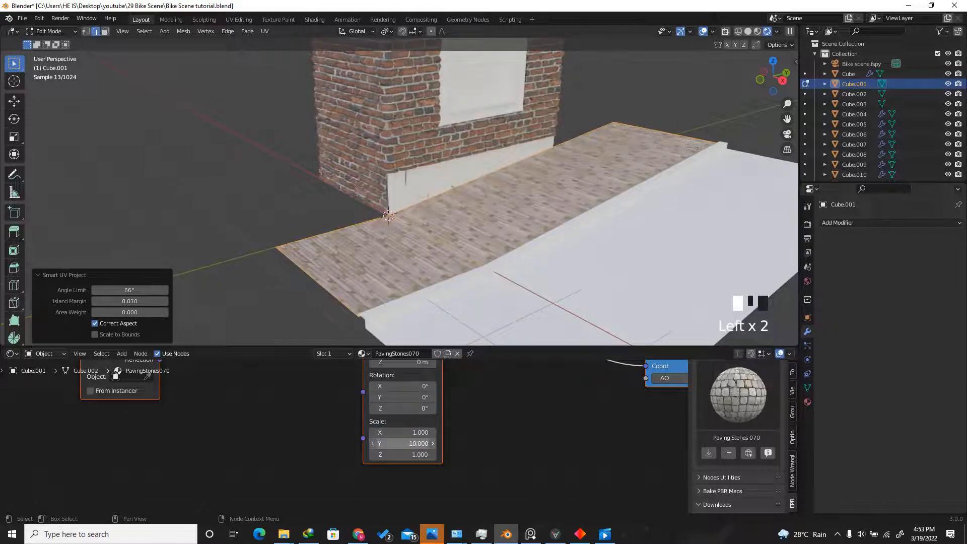
- Set the X and Z scale of the paving material's Mapping node to 10
click(413, 436)
text(10)
key(Return)
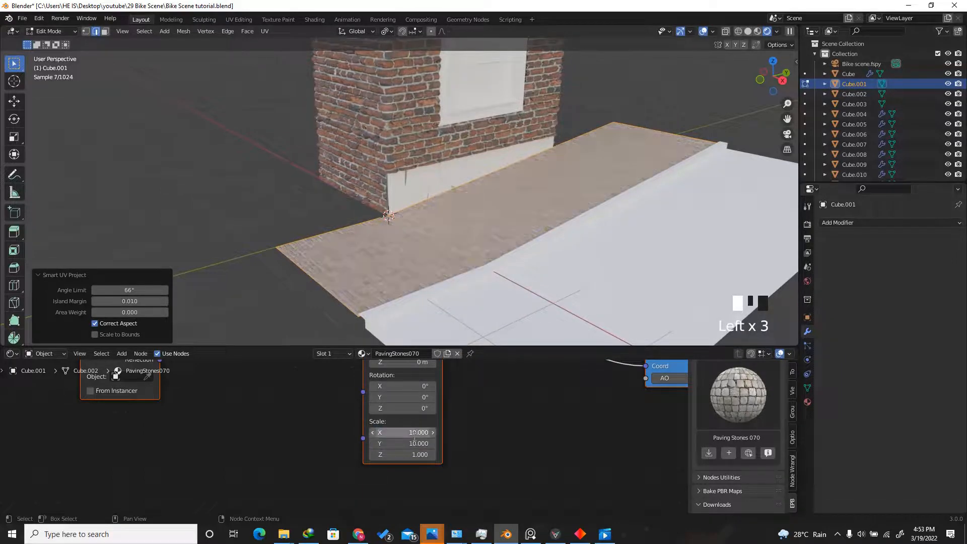
click(402, 456)
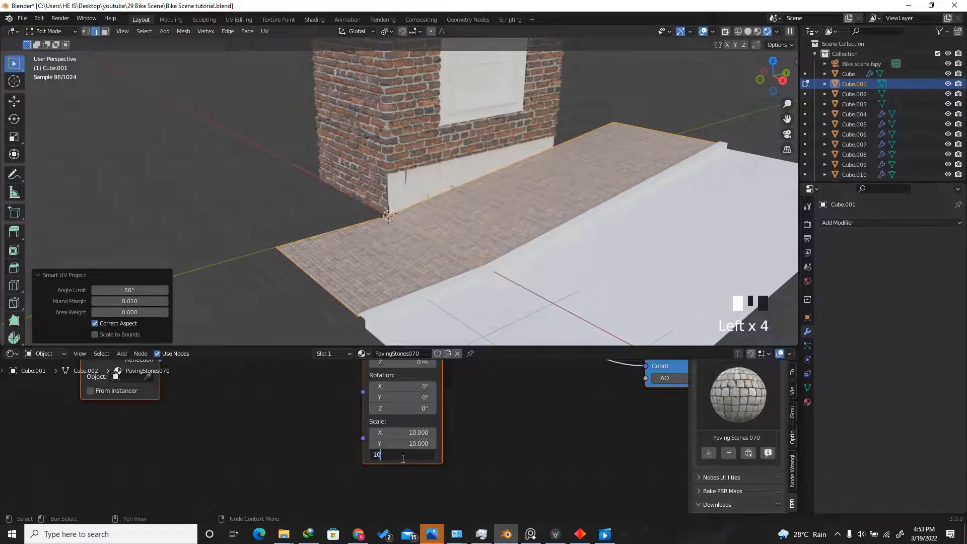
text(10)
key(Return)
- View the sidewalk through the camera and set the X, Y and Z scale of the paving's Mapping node to 5
key(KP_0)
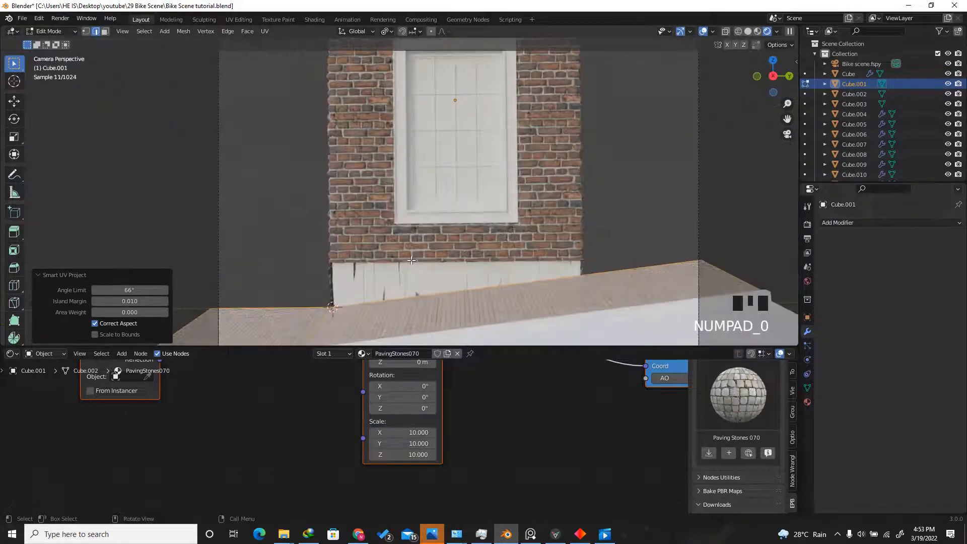
scroll(486, 275, up, 3)
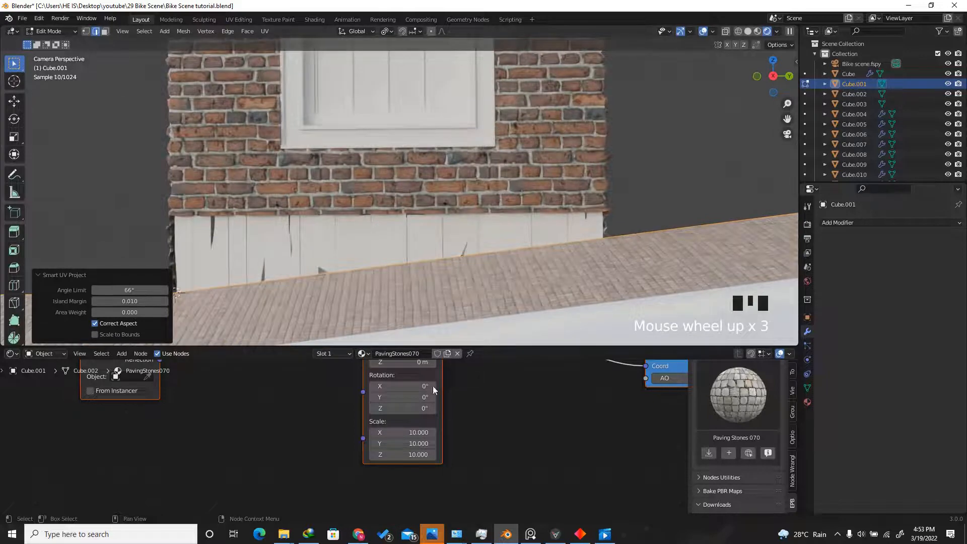
scroll(398, 434, up, 4)
click(398, 433)
text(5)
key(Return)
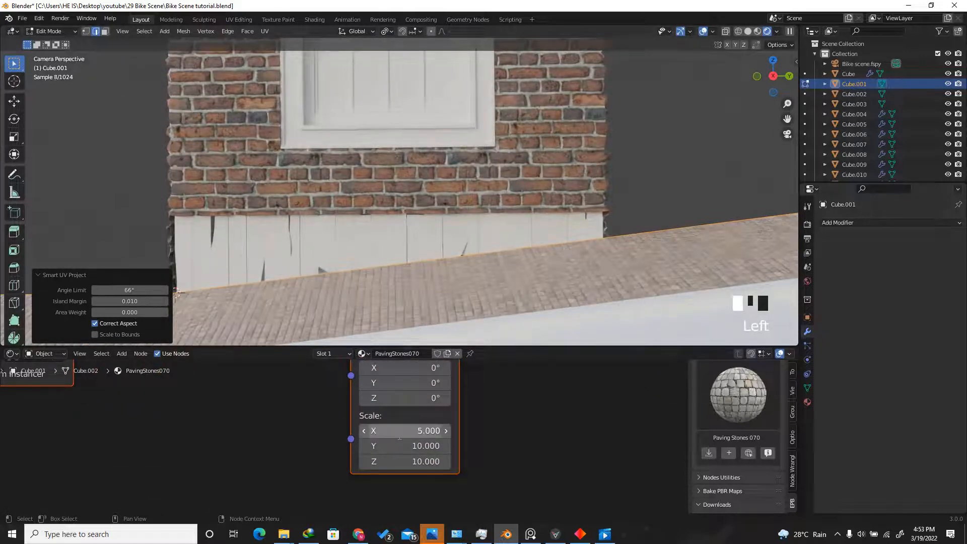
click(401, 445)
text(5)
key(Return)
click(401, 459)
text(5)
key(Return)
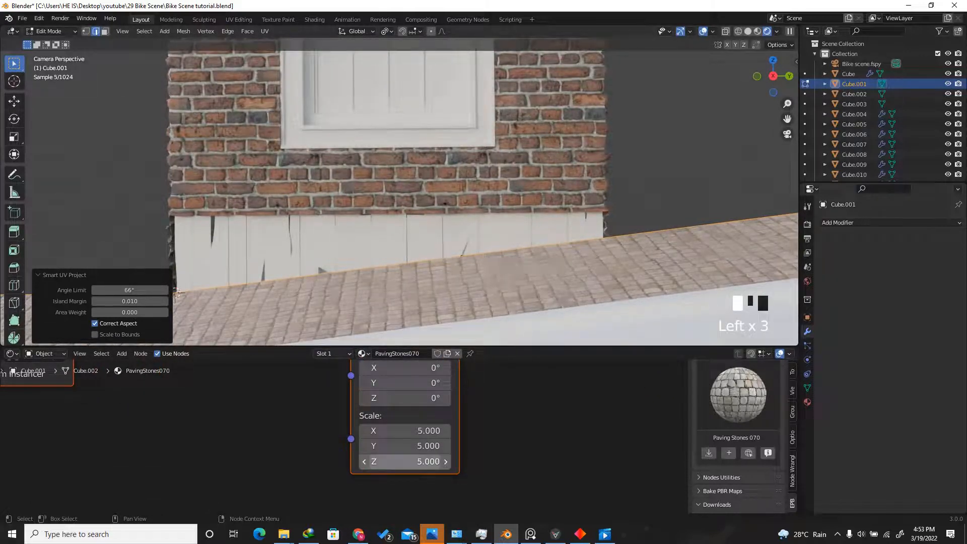
- Set the X, Y and Z scale of the paving's Mapping node to 4
click(410, 431)
text(4)
click(414, 445)
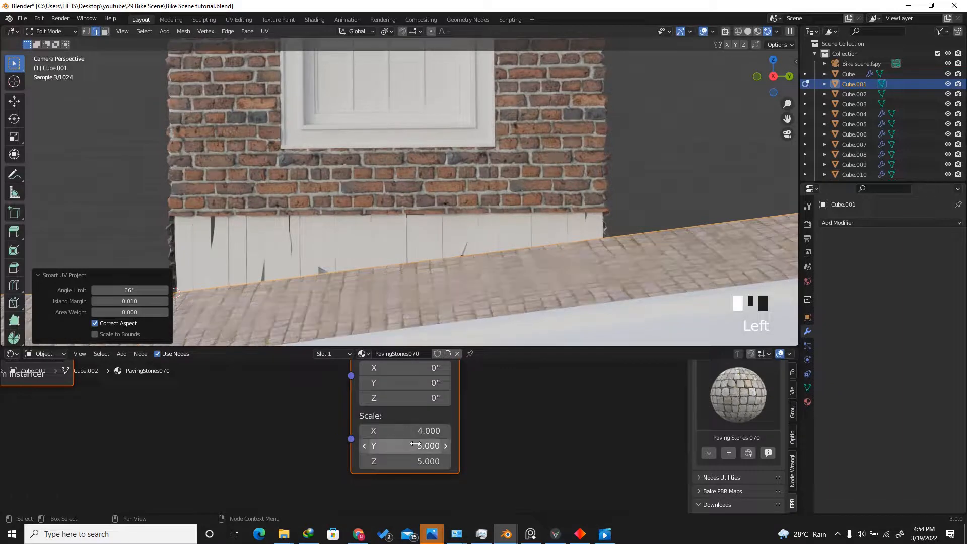
text(4)
key(Return)
click(416, 461)
text(4)
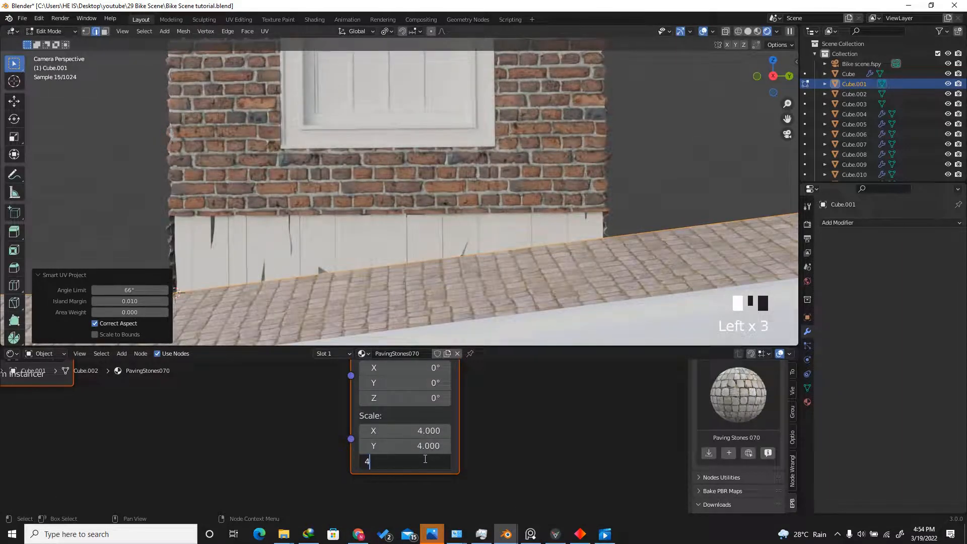
key(Return)
- Change the paving material's surface displacement method from Bump Only to Displacement and Bump
scroll(629, 238, down, 2)
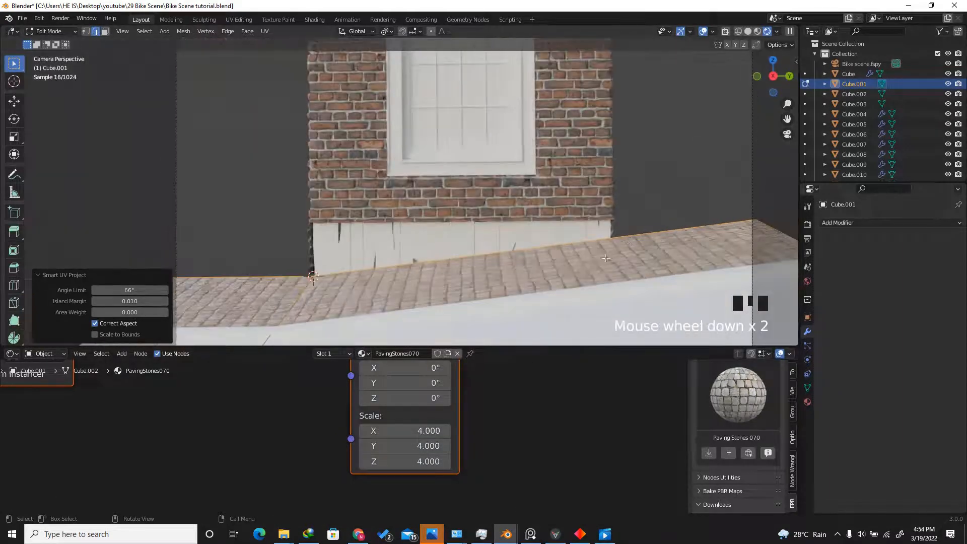
scroll(362, 446, down, 12)
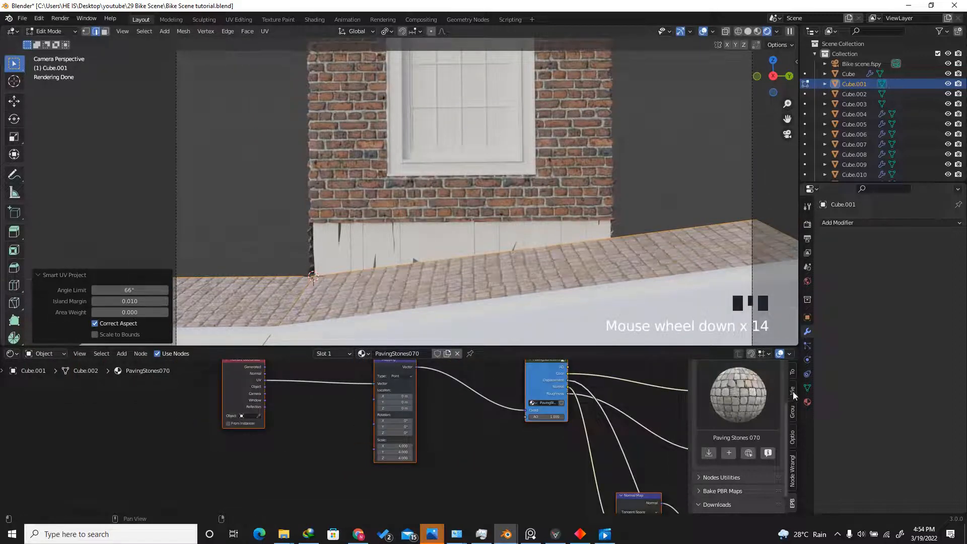
click(807, 402)
scroll(879, 416, down, 20)
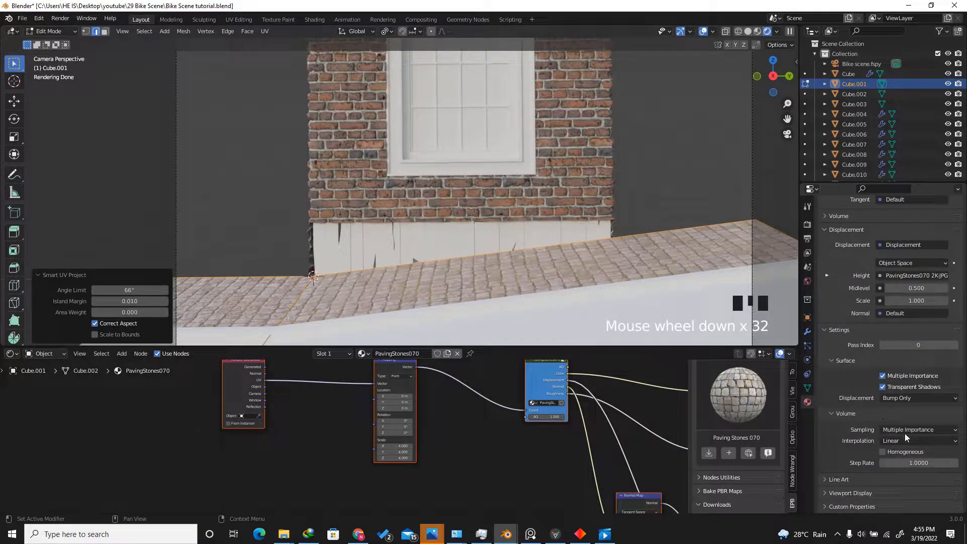
click(902, 399)
click(912, 431)
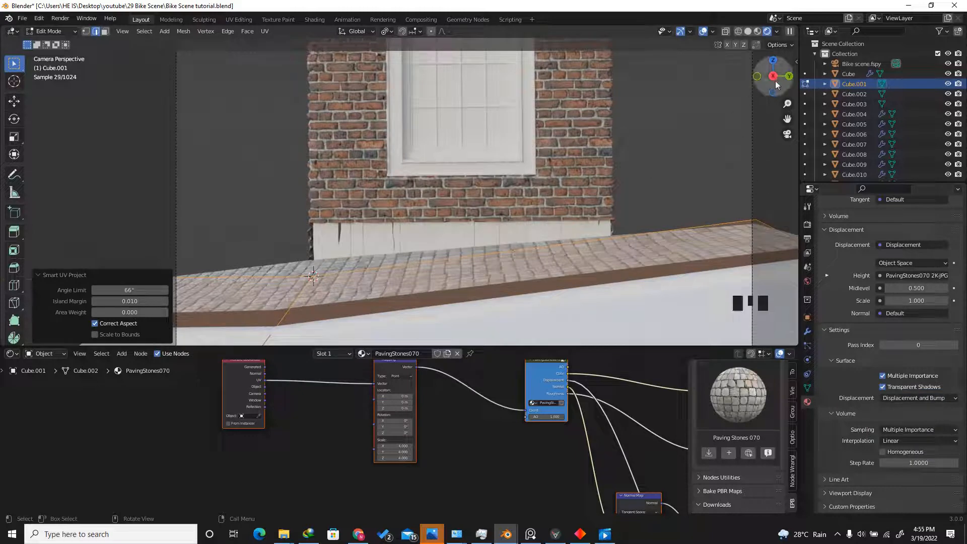
- Switch the viewport to Solid shading and add 11 evenly spaced crosswise loop cuts to the sidewalk's short section beside the wall corner
drag(772, 81, 774, 86)
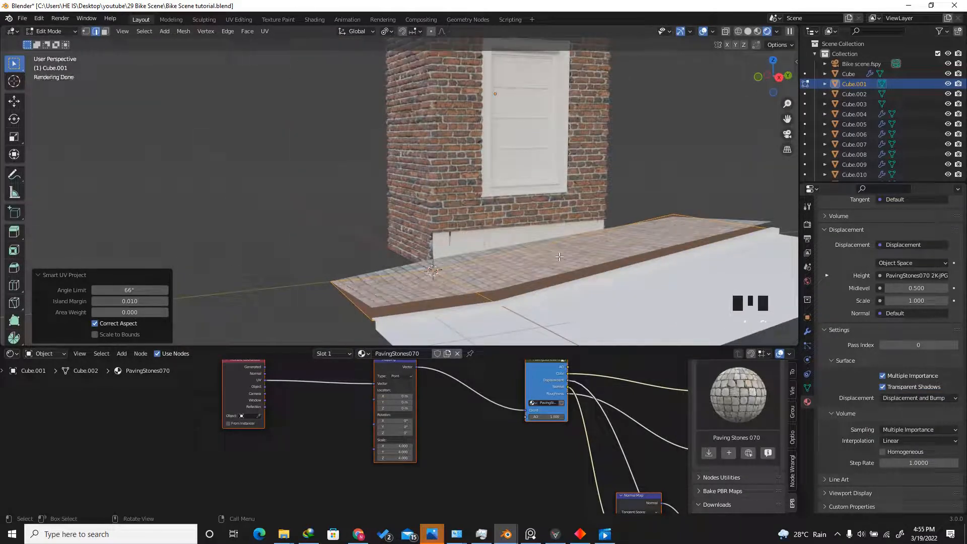
click(748, 31)
scroll(470, 279, up, 2)
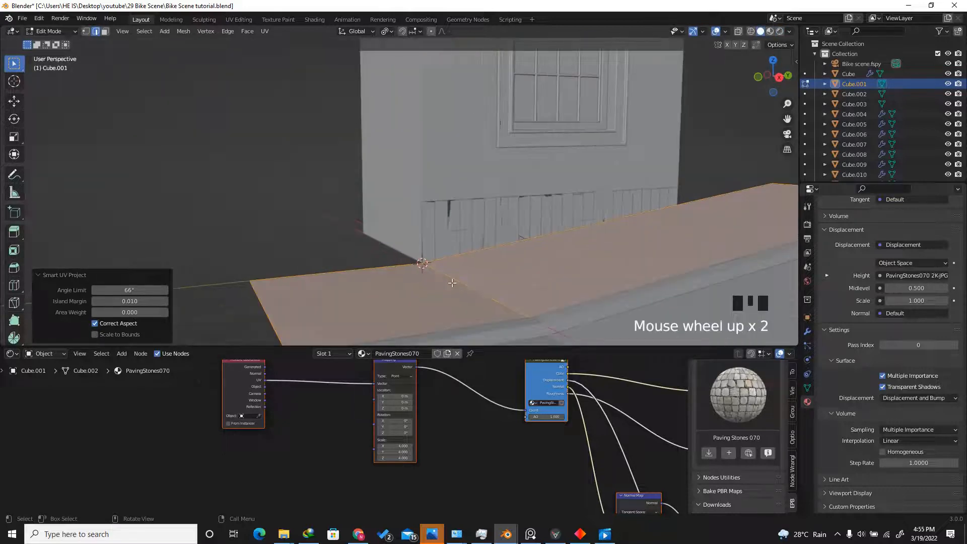
key(ctrl+r)
scroll(411, 288, up, 10)
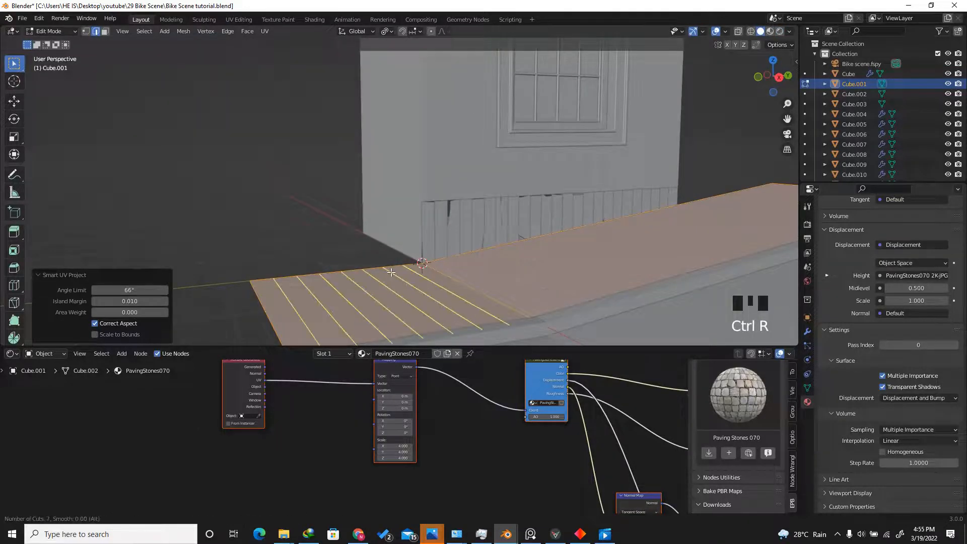
click(391, 272)
right_click(391, 272)
scroll(391, 272, down, 4)
scroll(475, 267, up, 4)
- Add 34 evenly spaced crosswise loop cuts to the sidewalk's long sloping section in front of the wall
key(ctrl+r)
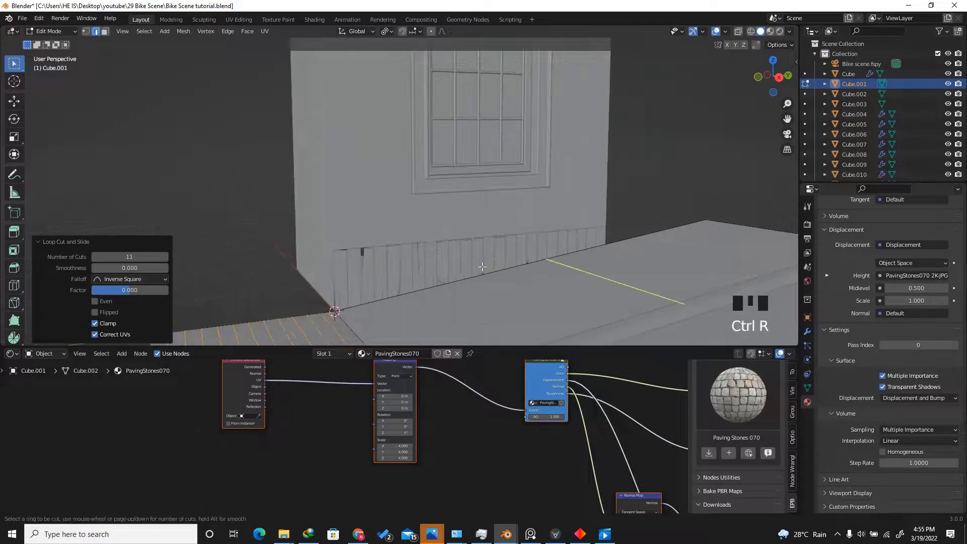
scroll(476, 266, up, 12)
scroll(475, 266, up, 20)
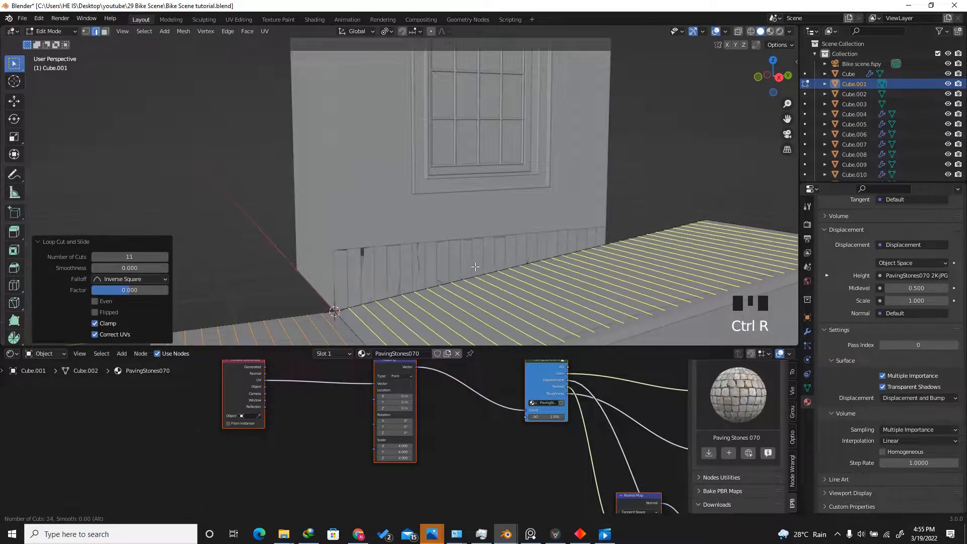
click(476, 266)
right_click(475, 266)
- Add 10 evenly spaced lengthwise loop cuts along the whole sidewalk slab
middle_drag(475, 266, 377, 311)
key(ctrl+r)
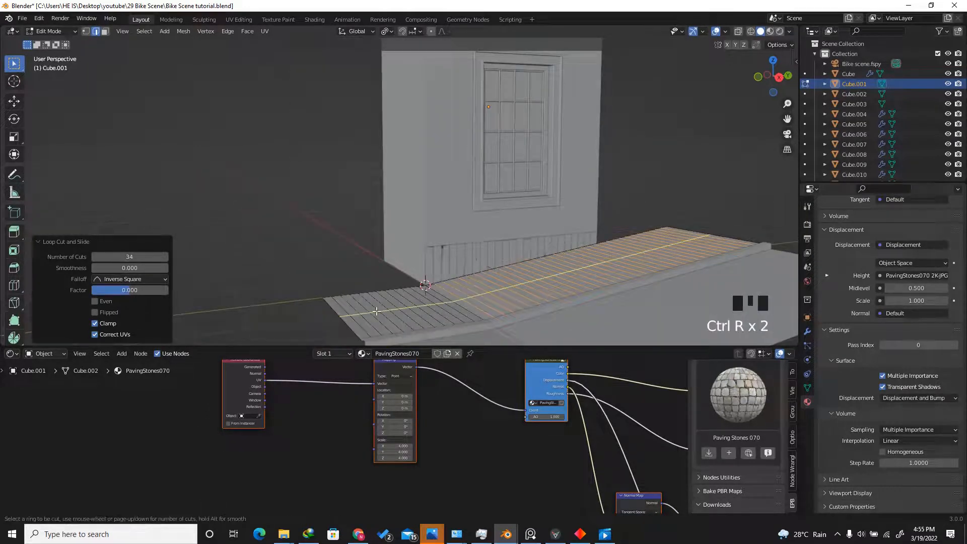
scroll(370, 312, up, 5)
click(370, 312)
right_click(370, 312)
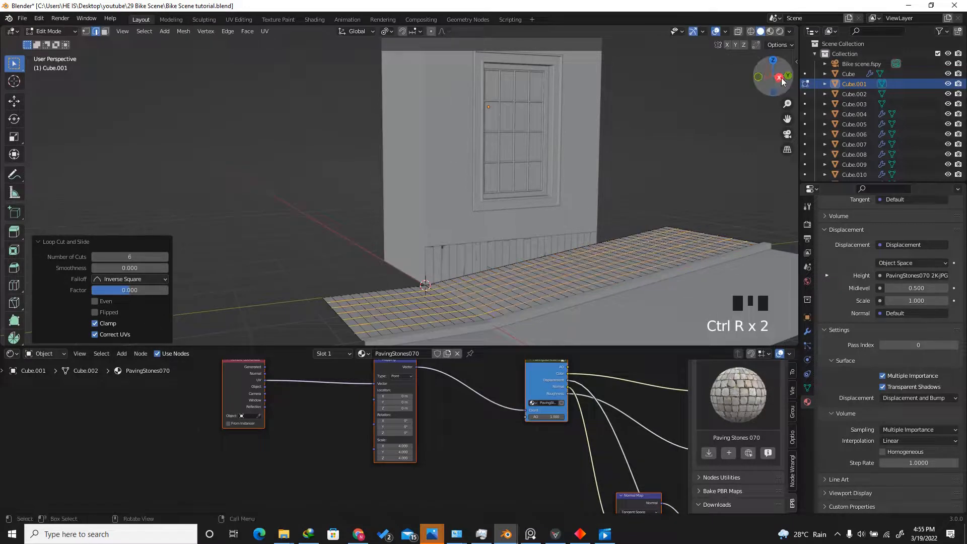
drag(776, 76, 793, 97)
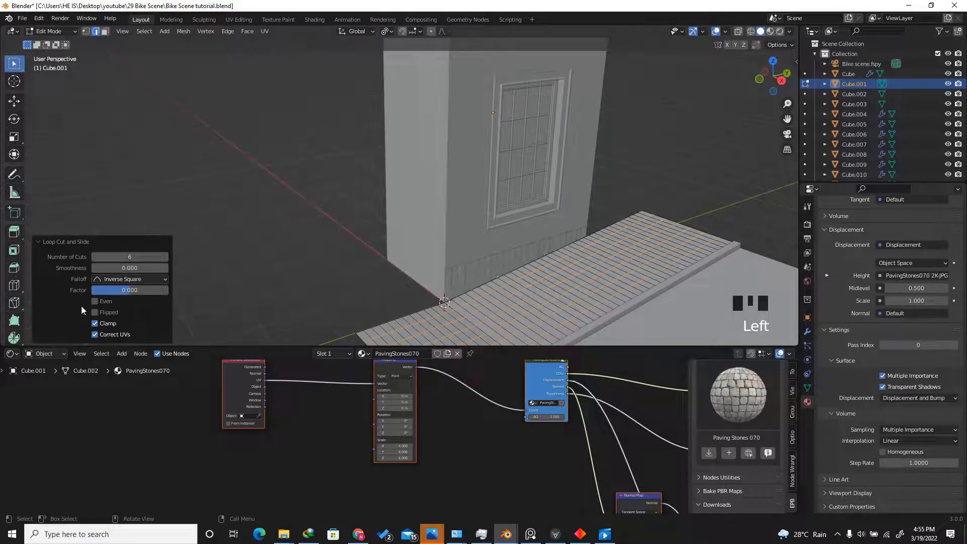
click(165, 257)
click(165, 257)
click(165, 257)
click(166, 257)
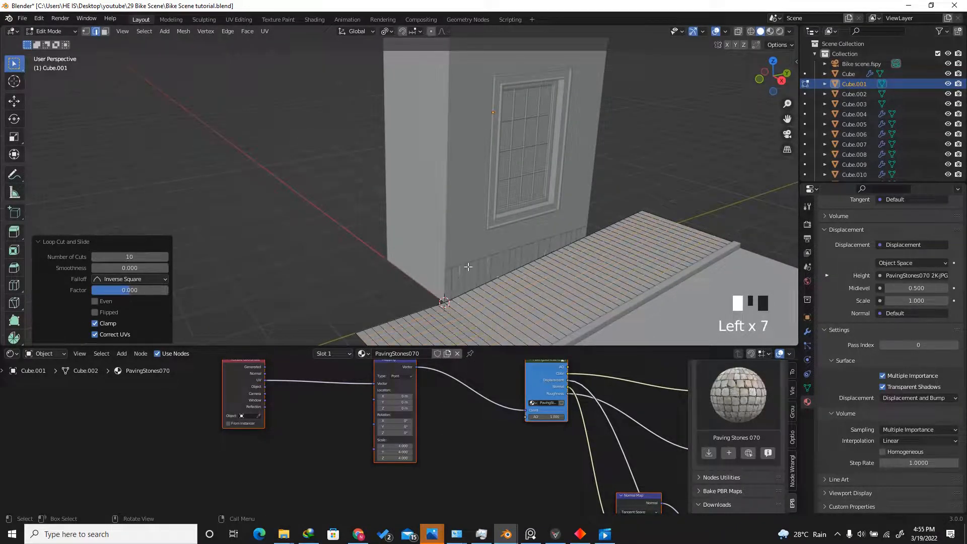
scroll(547, 287, up, 10)
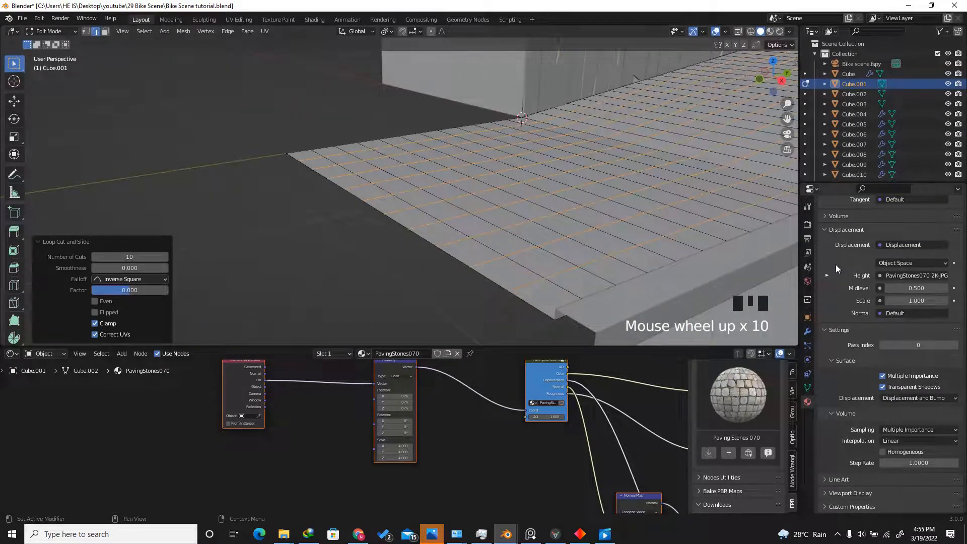
- Add a Subdivision Surface modifier to the sidewalk, set to Simple with Adaptive Subdivision enabled, and return to Object Mode
click(807, 332)
click(851, 223)
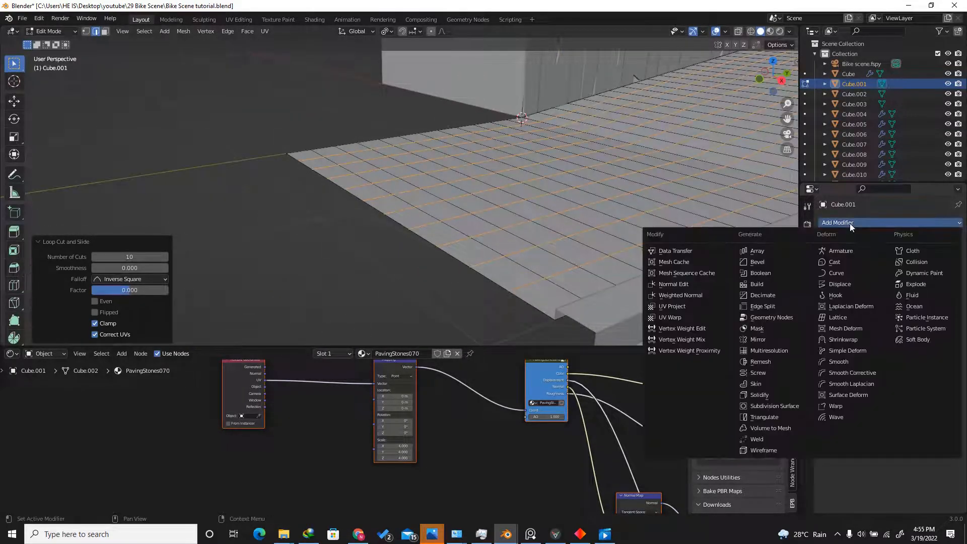
click(782, 404)
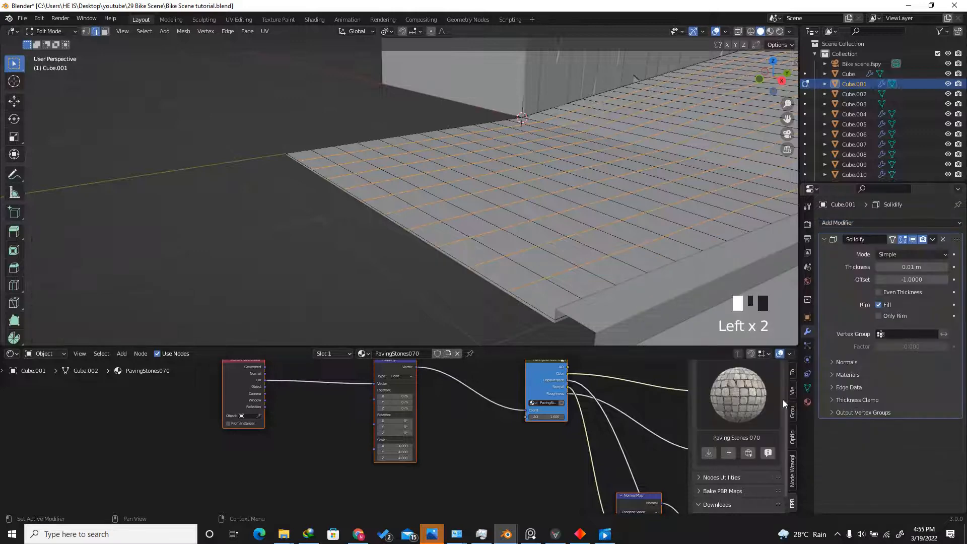
click(921, 254)
scroll(520, 272, down, 5)
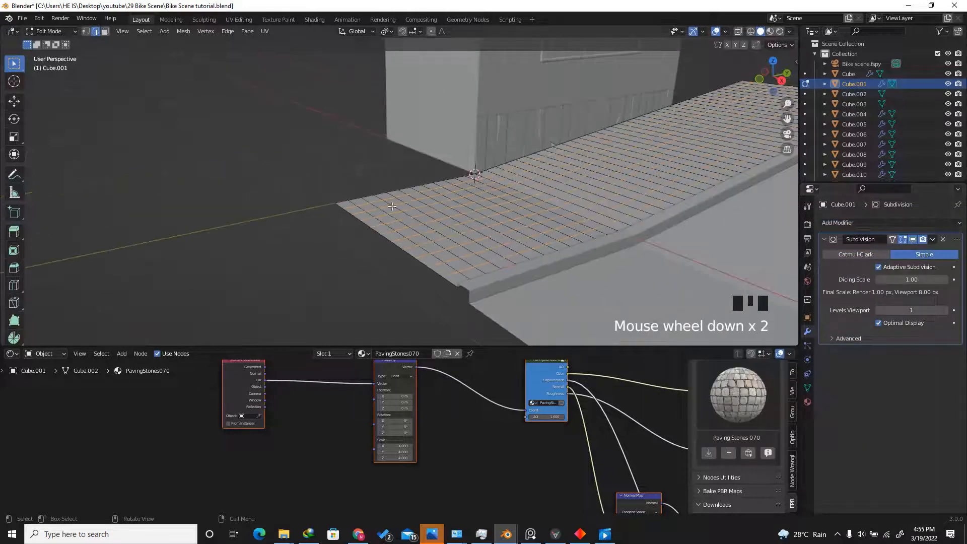
key(Tab)
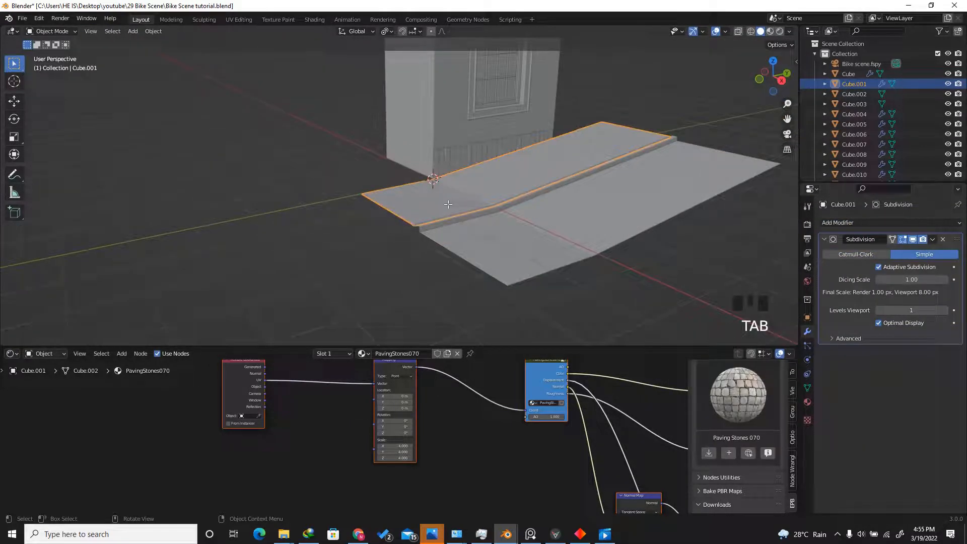
- Show the rendered scene through the camera and set the scale of the paving's Displacement node to 0.2
key(KP_0)
click(780, 31)
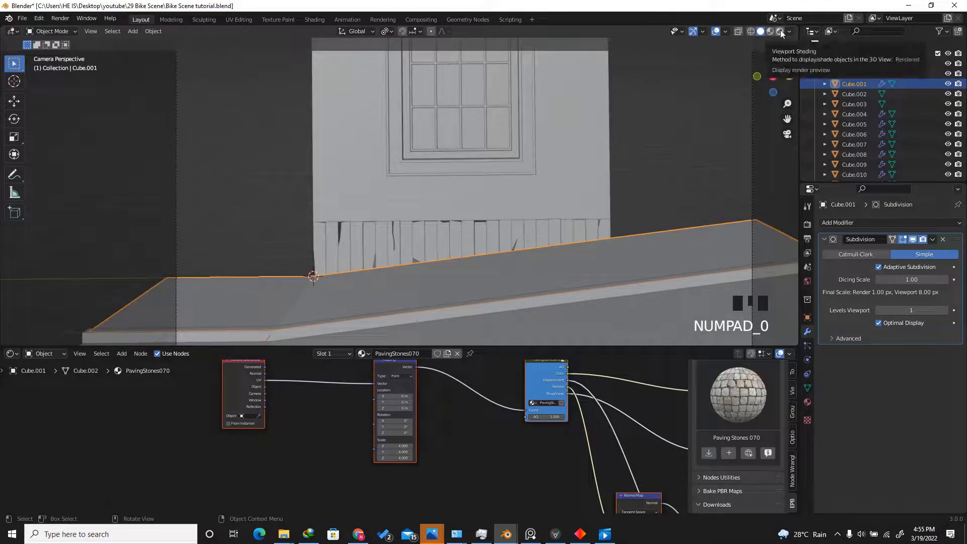
scroll(488, 483, up, 18)
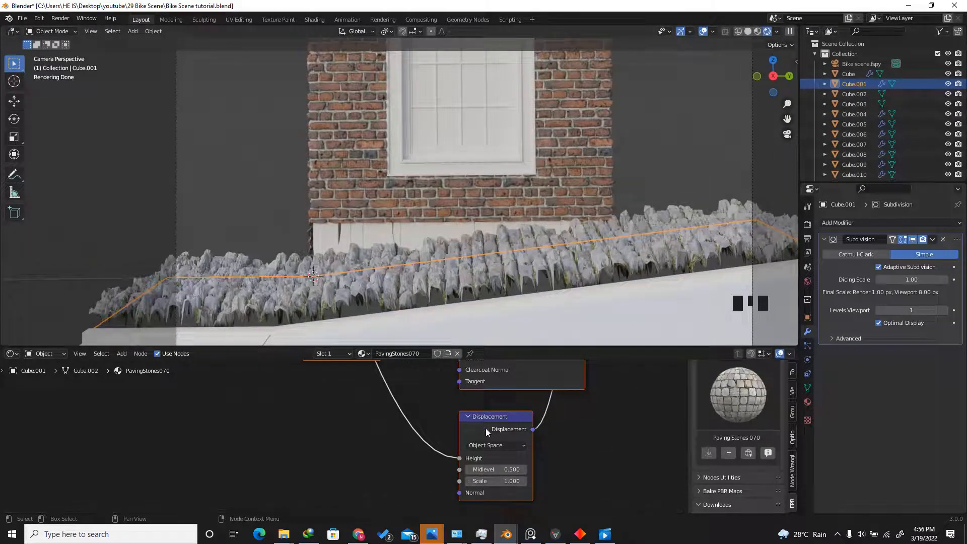
scroll(491, 478, up, 4)
click(491, 470)
text(0.2)
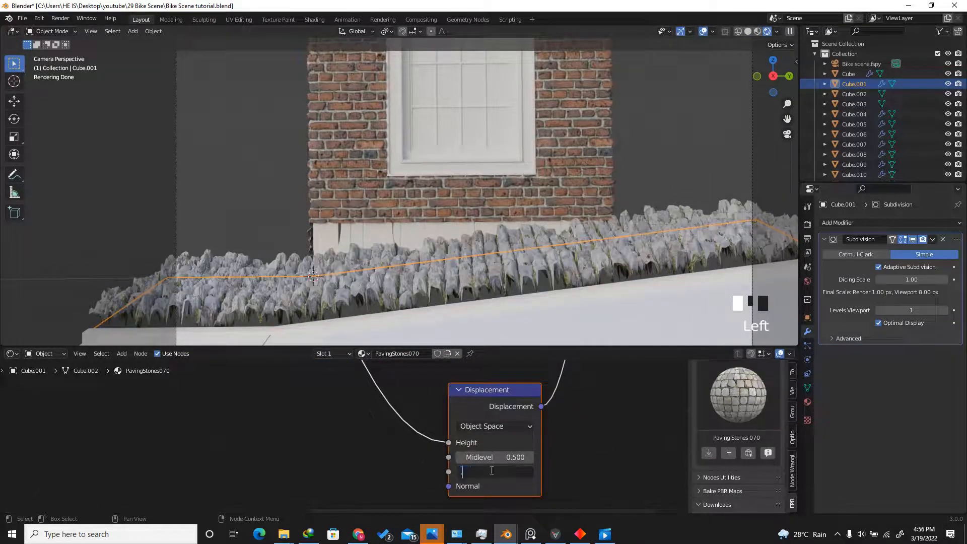
key(Return)
scroll(479, 297, up, 8)
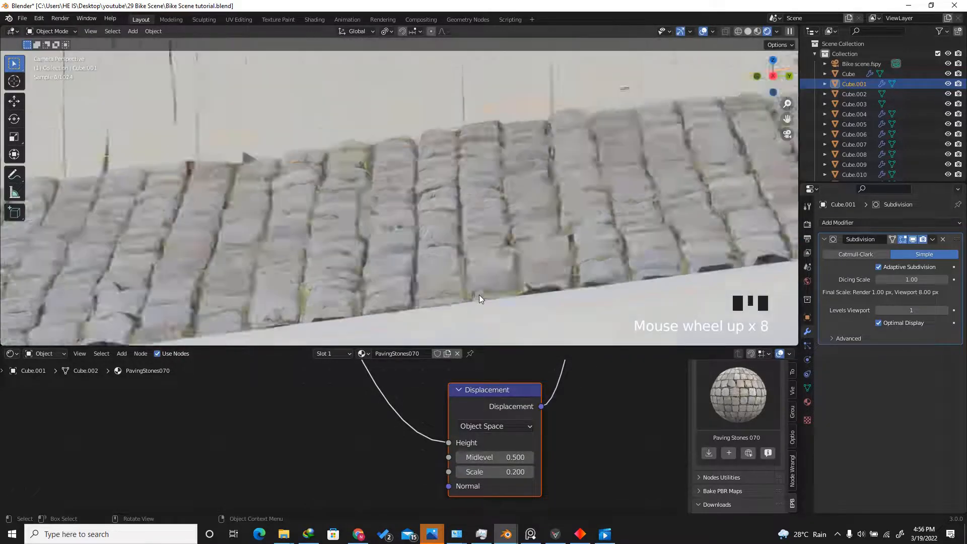
- Set the scale of the paving's Displacement node to 0.1
click(495, 472)
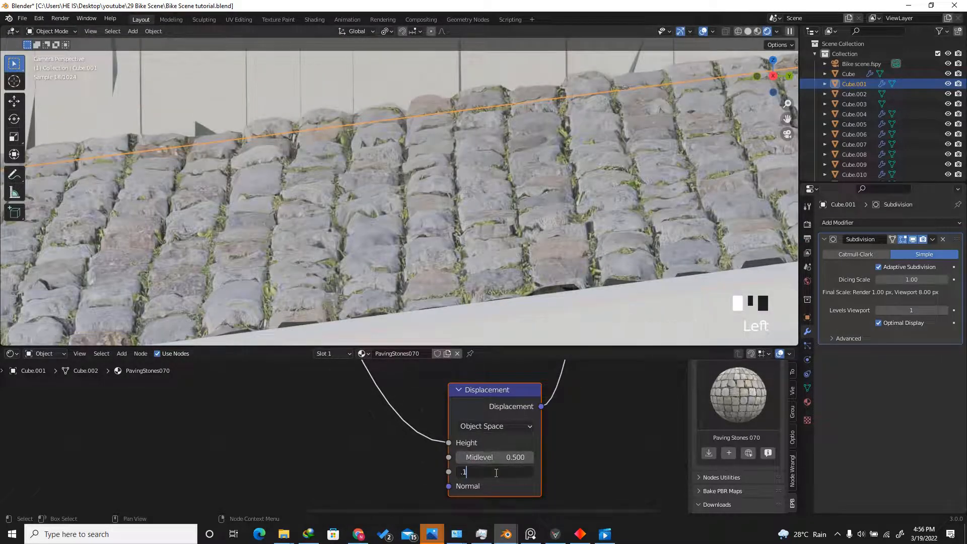
text(.1)
key(Return)
scroll(523, 205, down, 4)
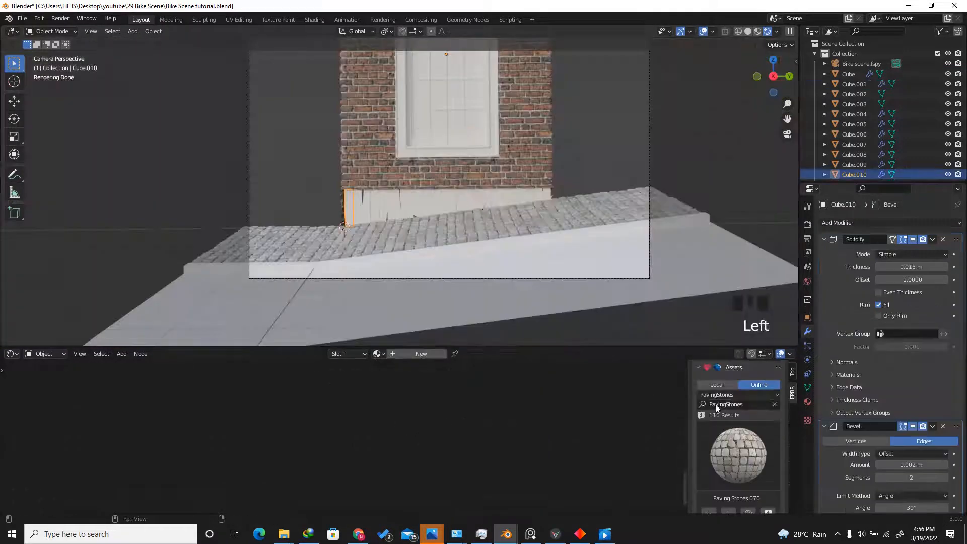
- Select the board at the wall base's near corner and filter the local Easy PBR assets to the Wood category
click(721, 394)
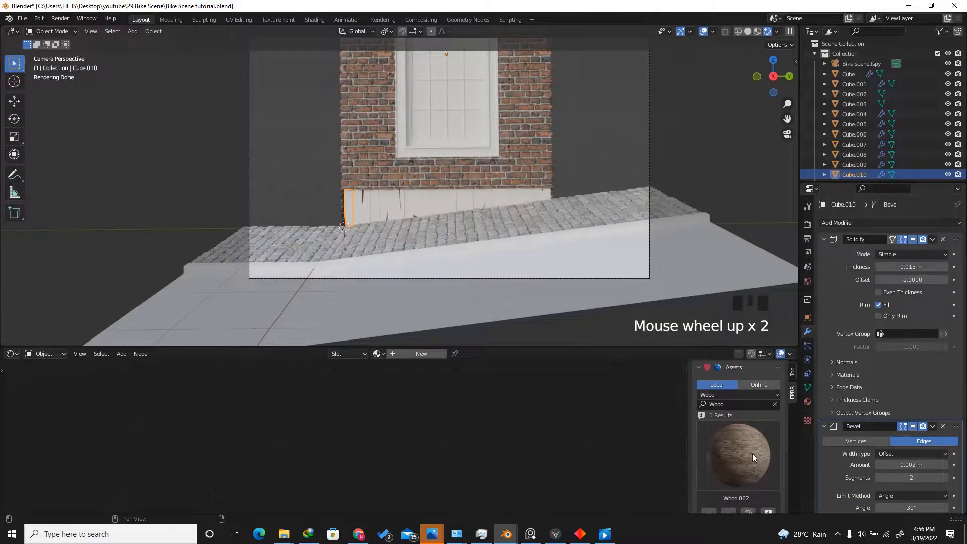
scroll(752, 454, down, 2)
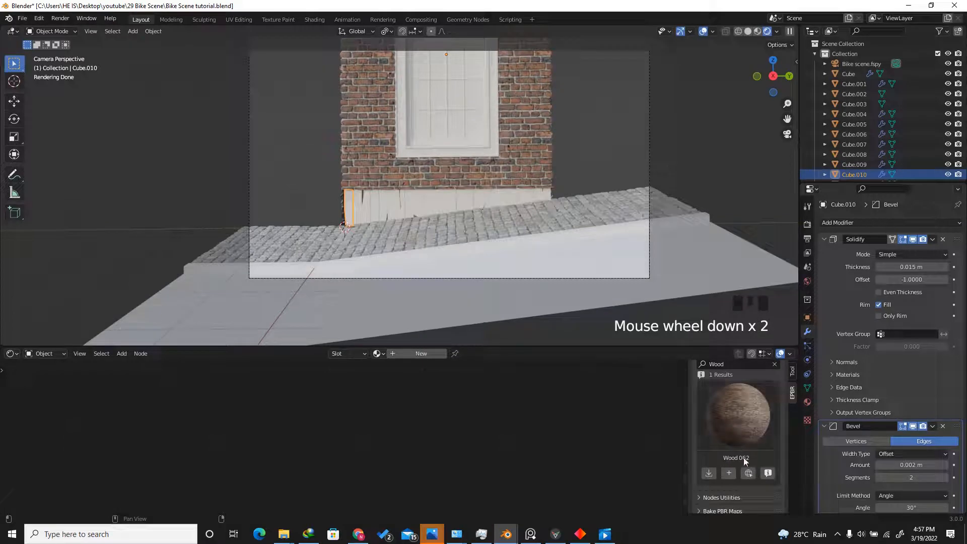
scroll(349, 213, up, 5)
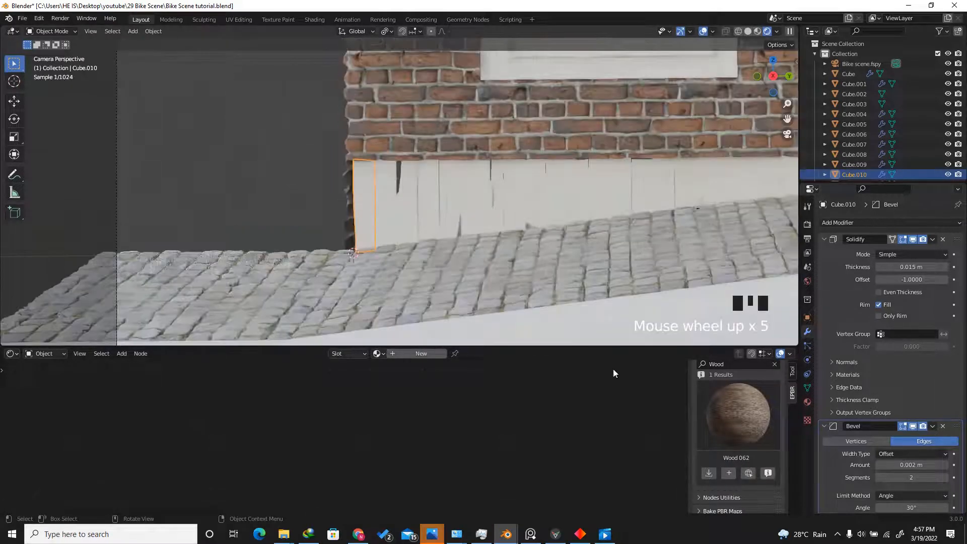
- Add the Wood 062 shader as a 1K-JPG material to the board at the wall base's near corner
click(744, 474)
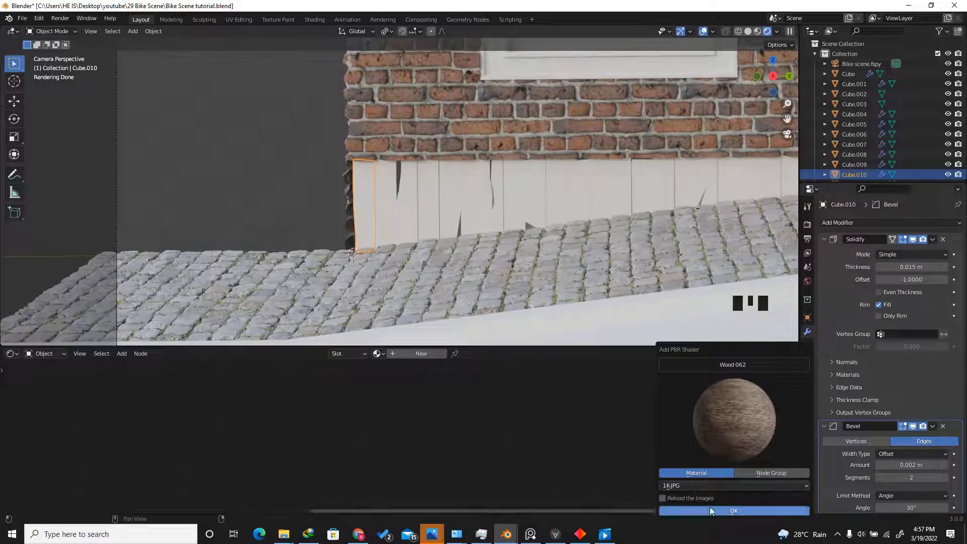
click(672, 485)
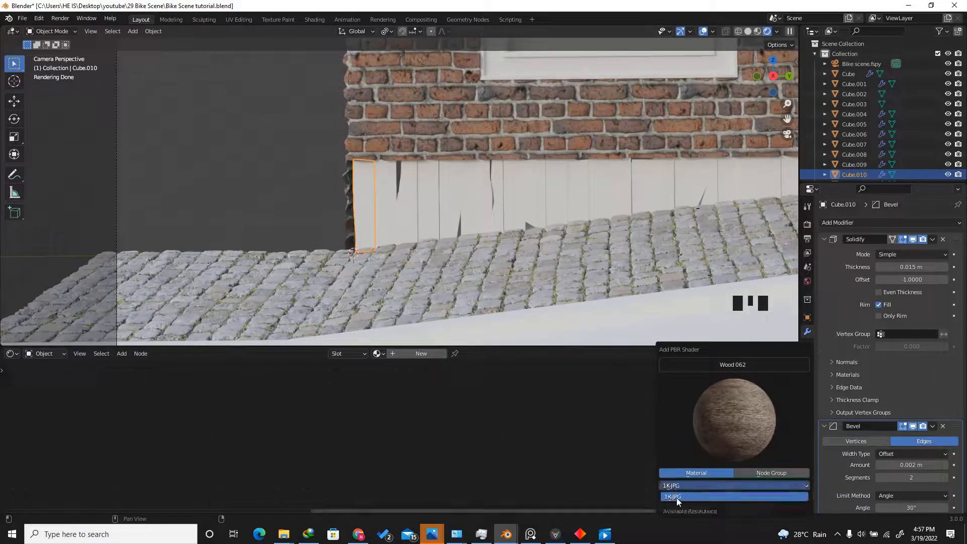
click(678, 496)
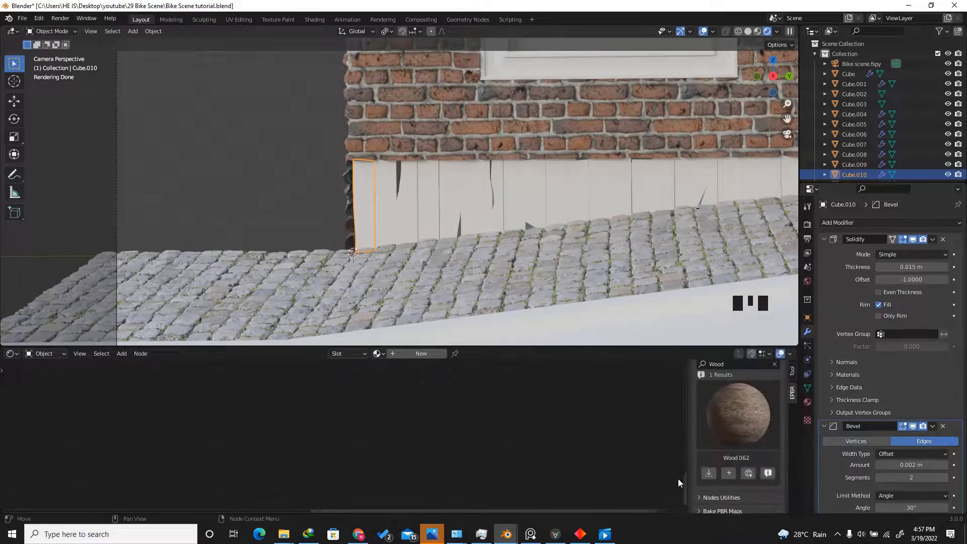
click(728, 473)
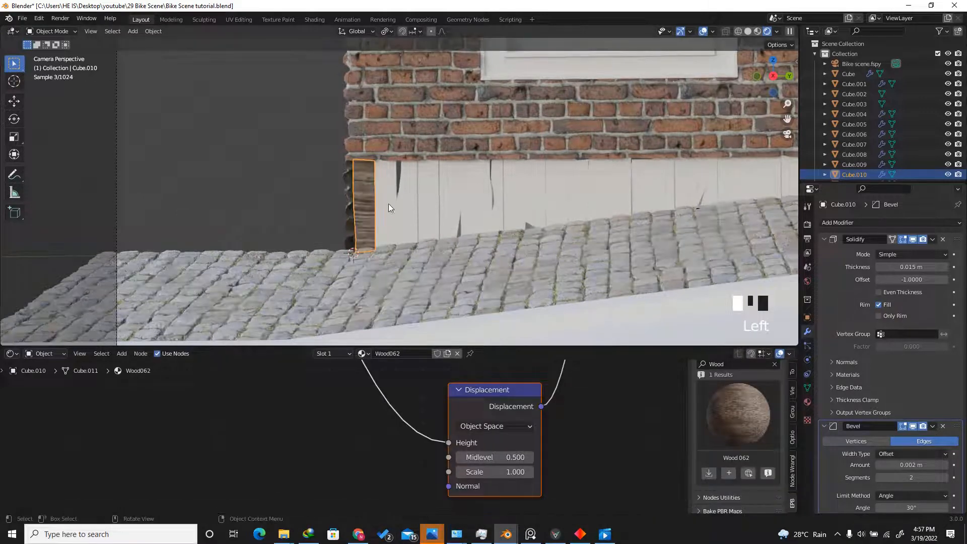
scroll(364, 201, up, 5)
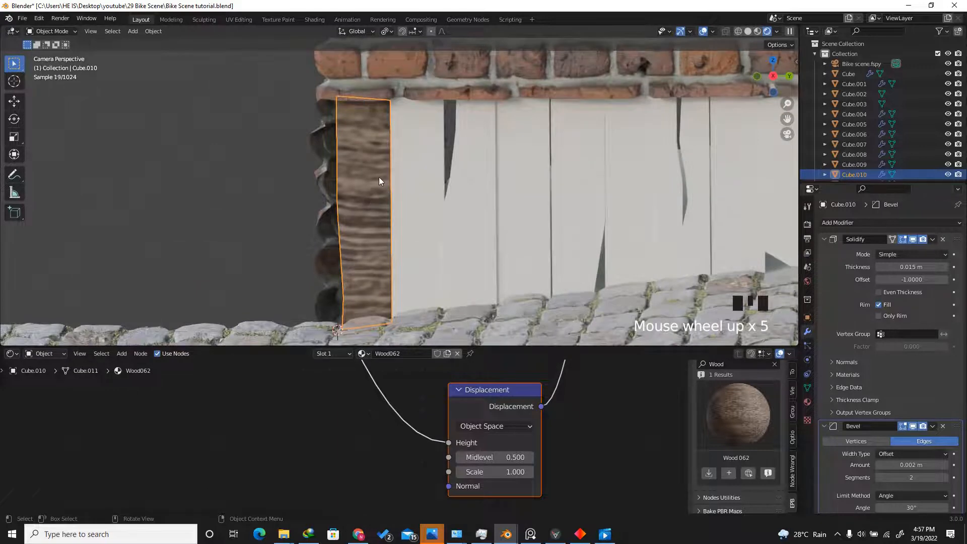
- Display the scene in solid shading and select all the vertical boards along the base of the wall together
click(749, 31)
shift+click(325, 221)
scroll(382, 211, down, 5)
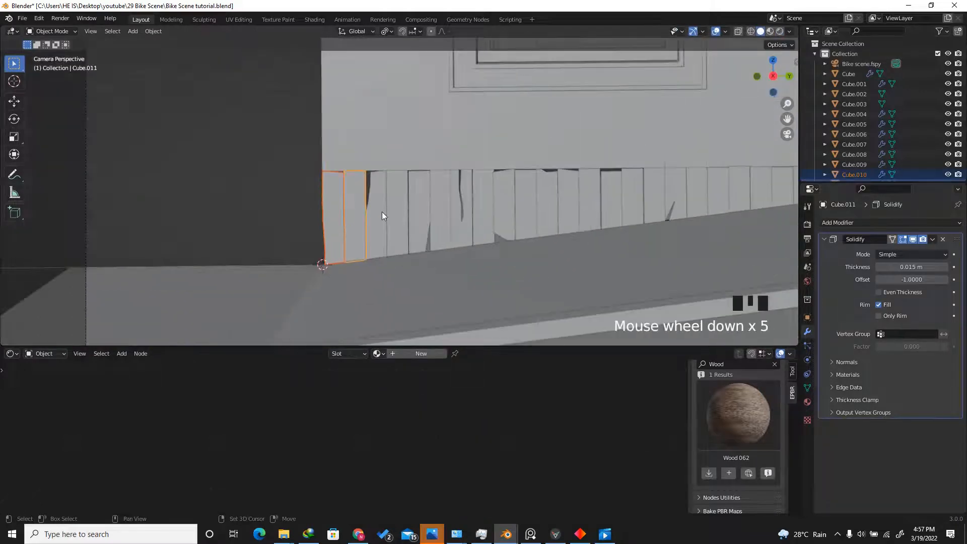
shift+click(379, 214)
shift+click(400, 216)
shift+click(419, 209)
shift+click(440, 206)
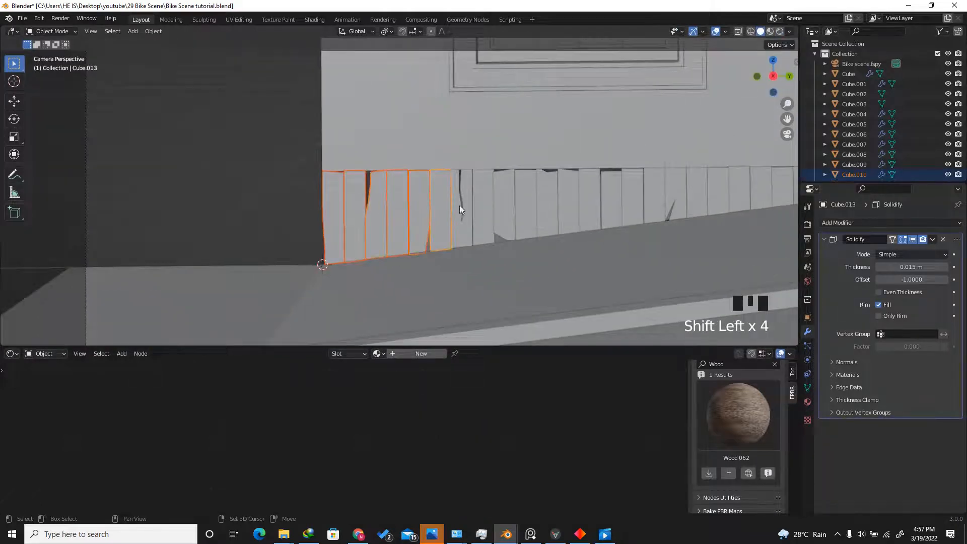
shift+click(462, 205)
shift+click(483, 204)
shift+click(526, 201)
shift+click(569, 199)
shift+click(612, 198)
shift+click(655, 195)
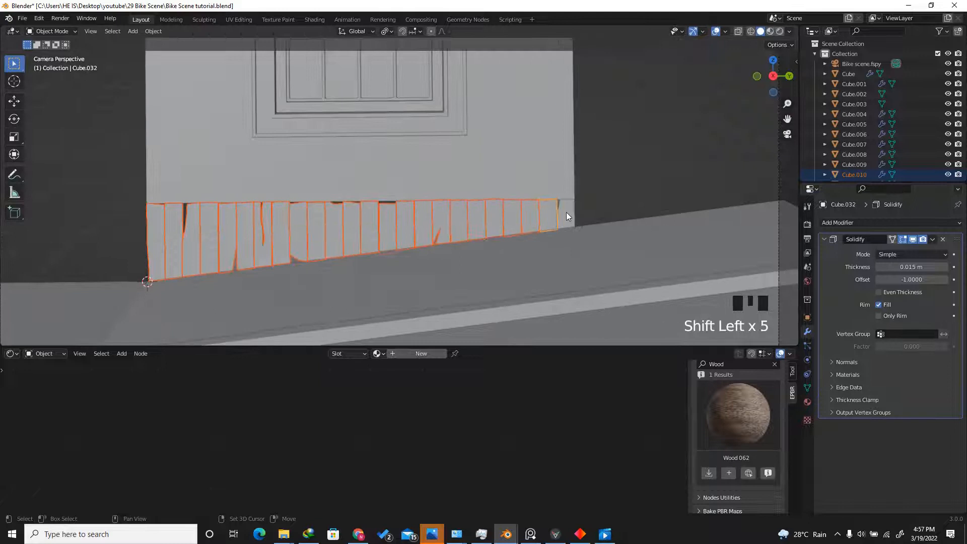
scroll(352, 207, up, 2)
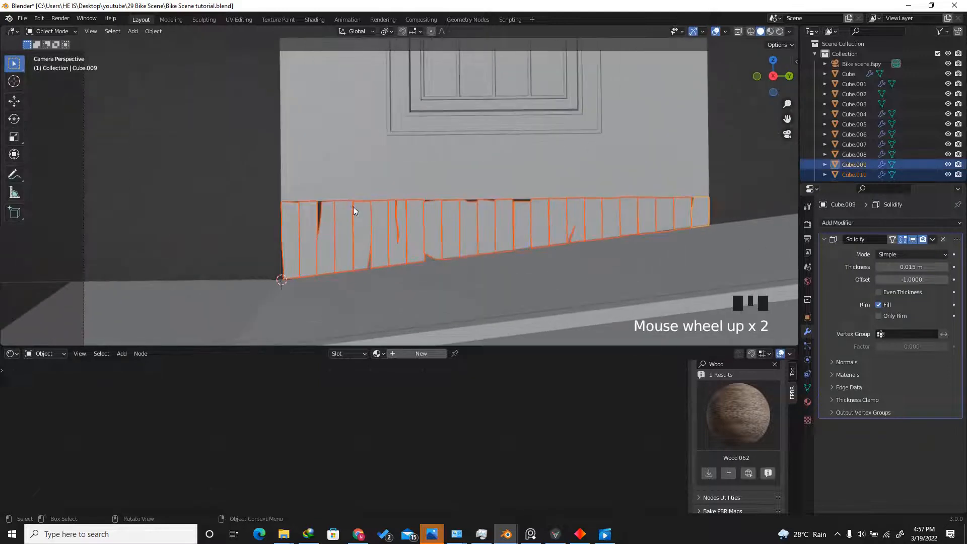
- Unwrap all faces of the selected boards in Edit Mode and show their UV layout in the UV Editor
key(Tab)
key(a)
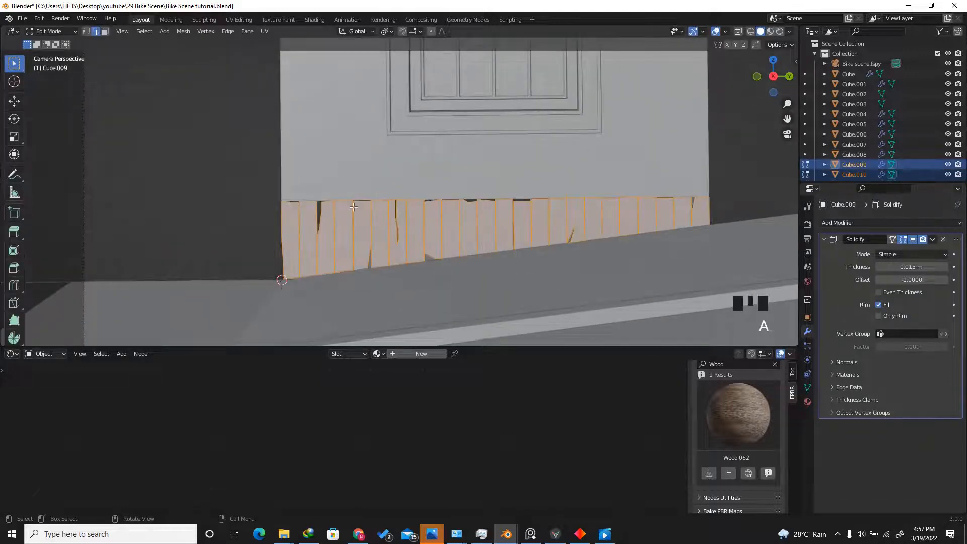
key(u)
click(304, 191)
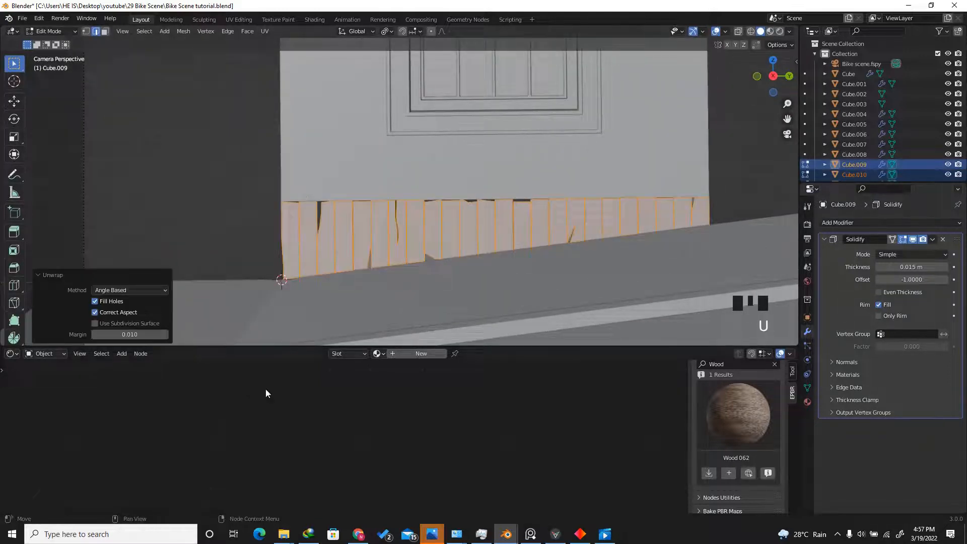
click(12, 353)
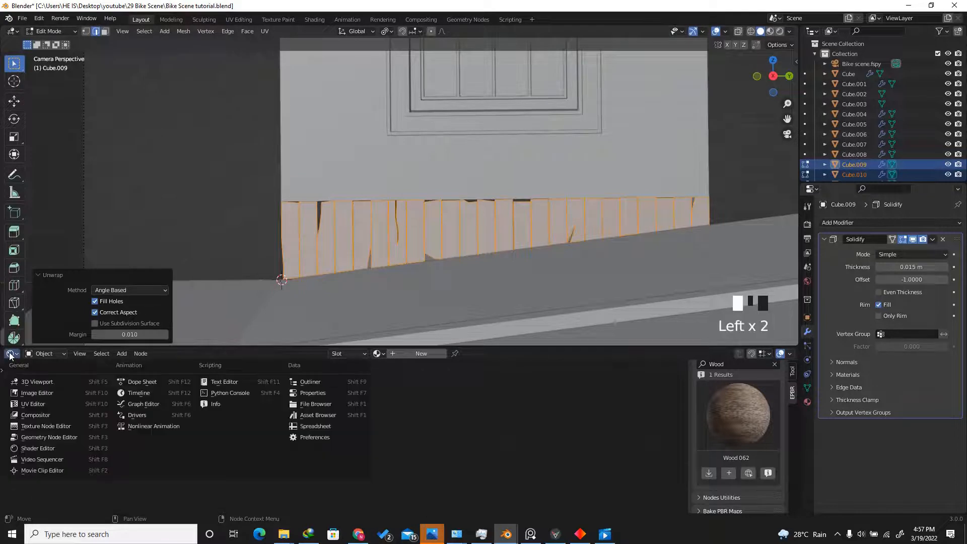
click(32, 403)
scroll(389, 426, down, 5)
scroll(373, 433, up, 3)
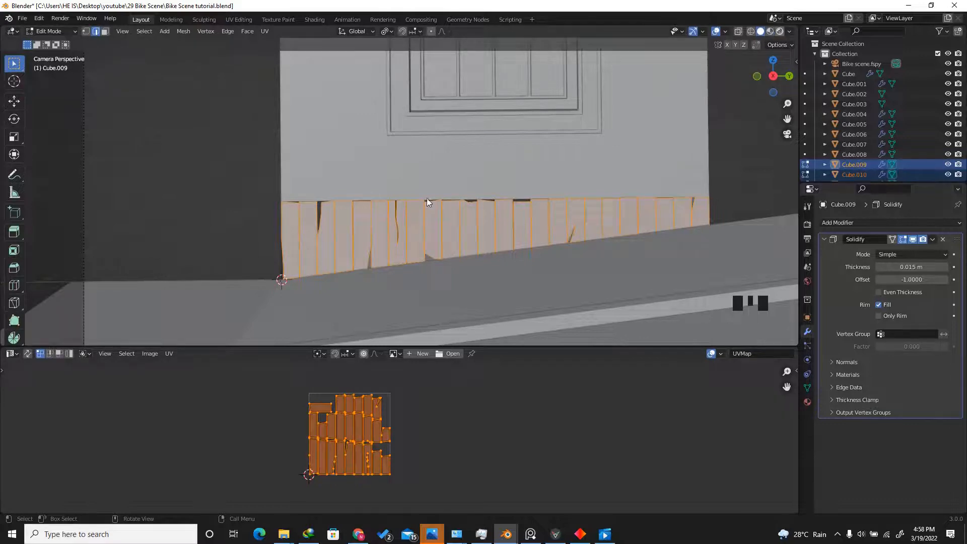
- Show the rendered scene and rotate the UVs of all the boards by 90 degrees
key(z)
scroll(335, 184, up, 9)
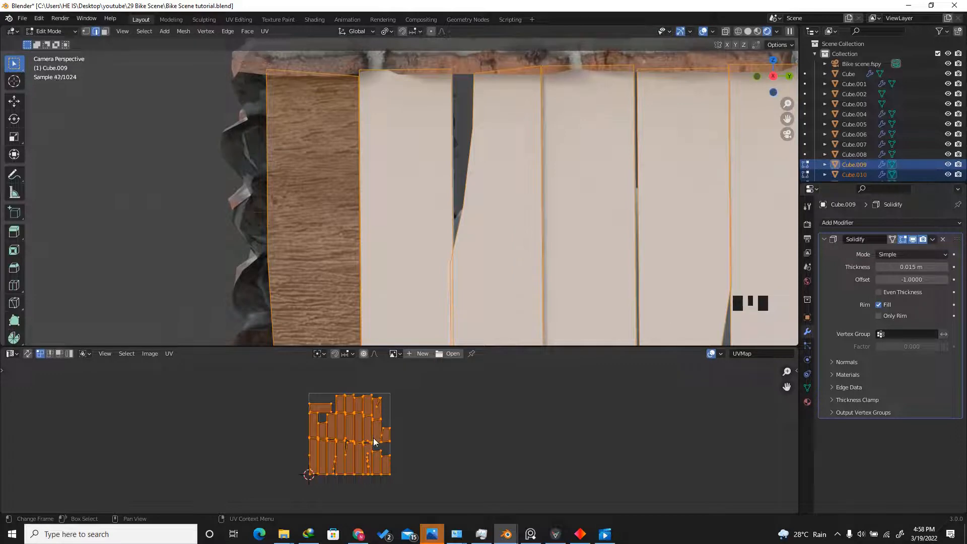
text(r)
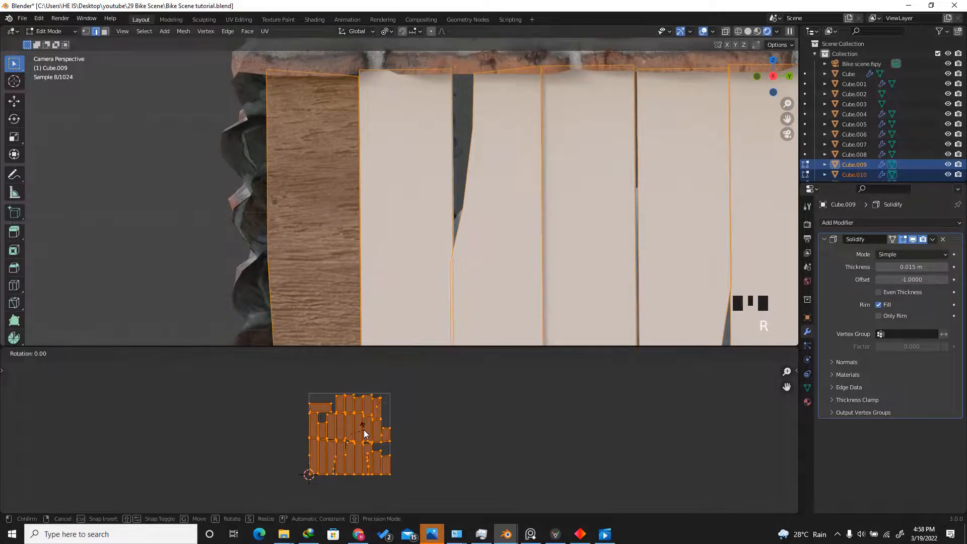
text(90)
key(Return)
scroll(334, 200, down, 5)
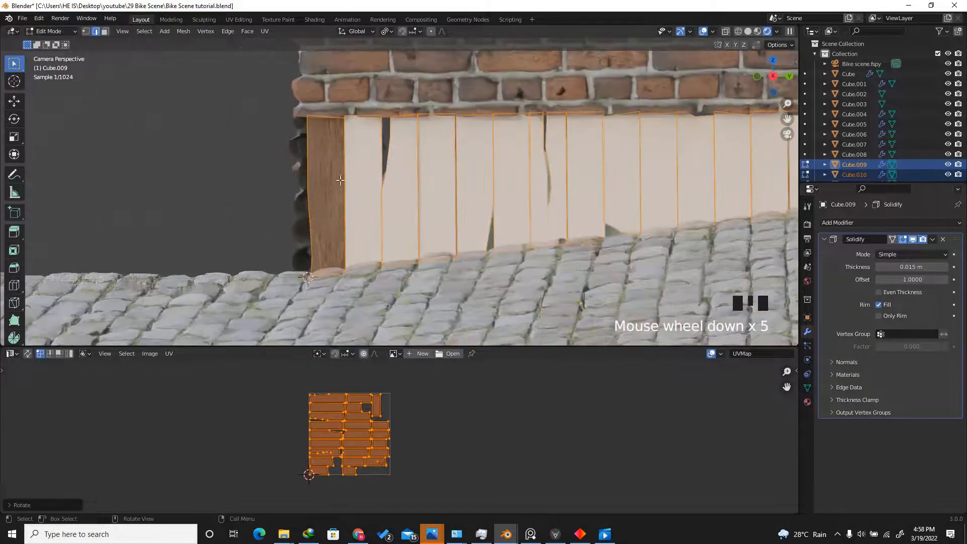
scroll(333, 199, up, 1)
scroll(334, 200, down, 2)
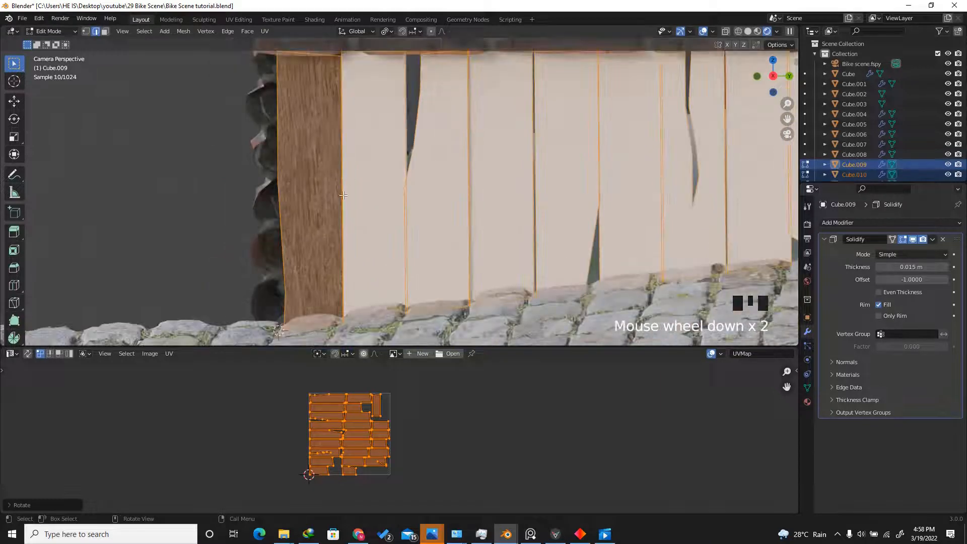
- Return to Object Mode and link the corner board's Wood062 material to all the other selected boards
key(Tab)
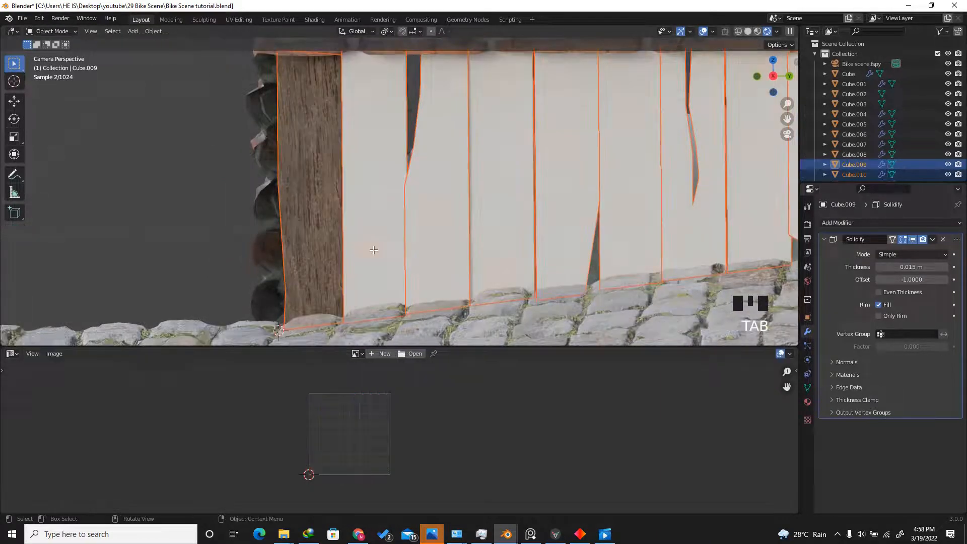
key(ctrl+l)
click(323, 179)
shift+click(323, 176)
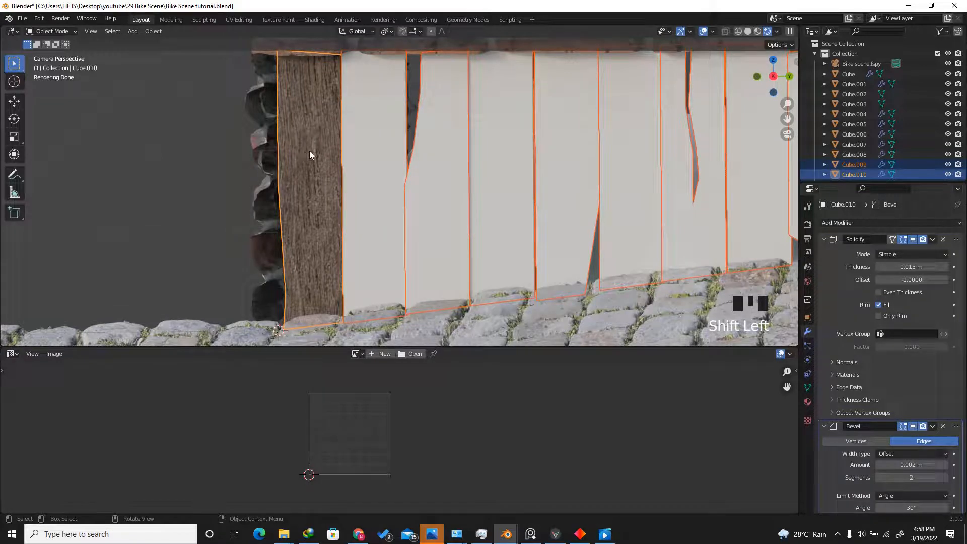
key(ctrl+l)
click(285, 150)
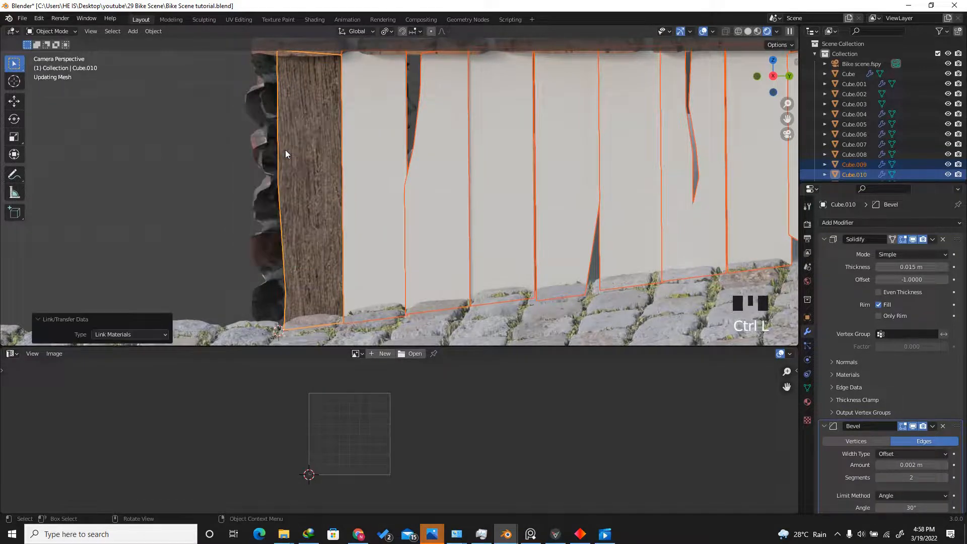
scroll(322, 207, down, 6)
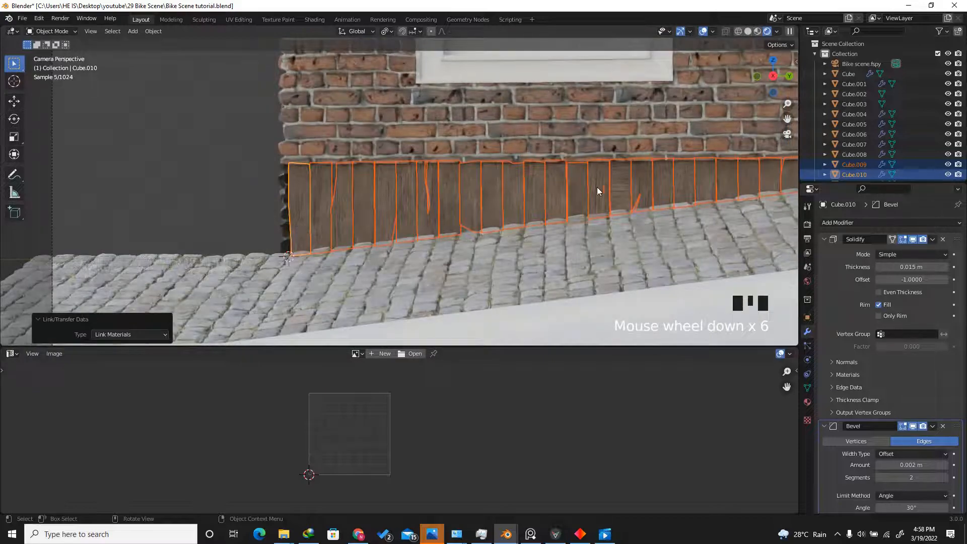
scroll(597, 187, up, 5)
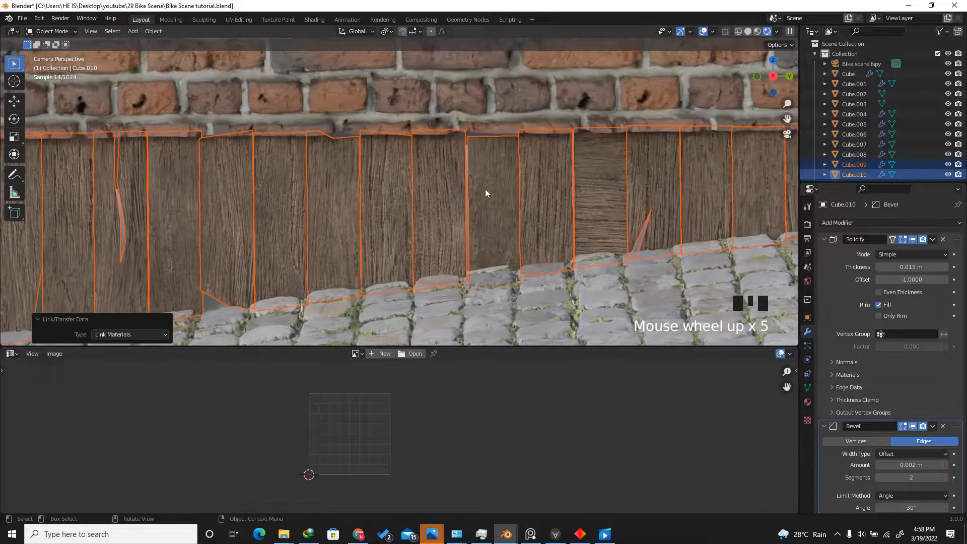
scroll(485, 193, down, 4)
scroll(487, 163, up, 5)
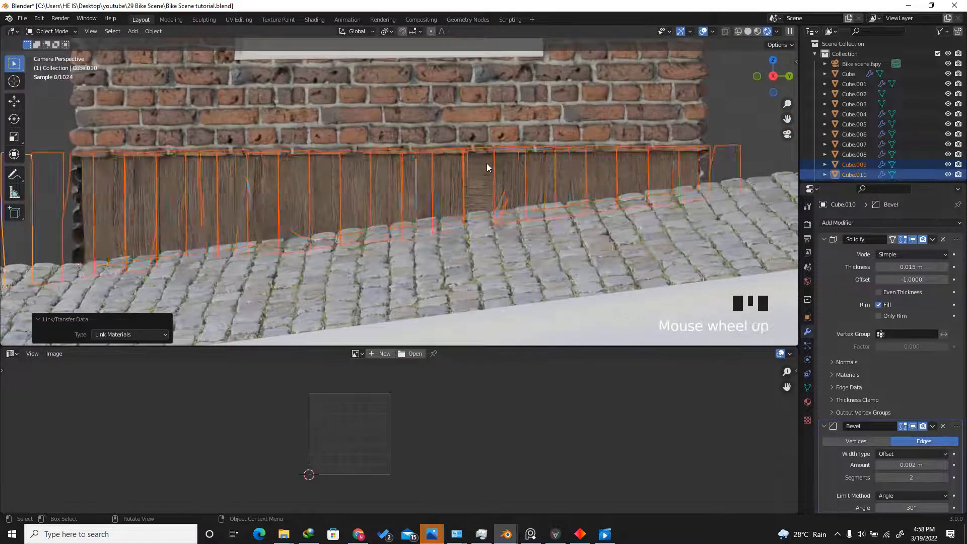
- Rotate the UVs of the single board with horizontal grain by 90 degrees and return to Object Mode
click(479, 196)
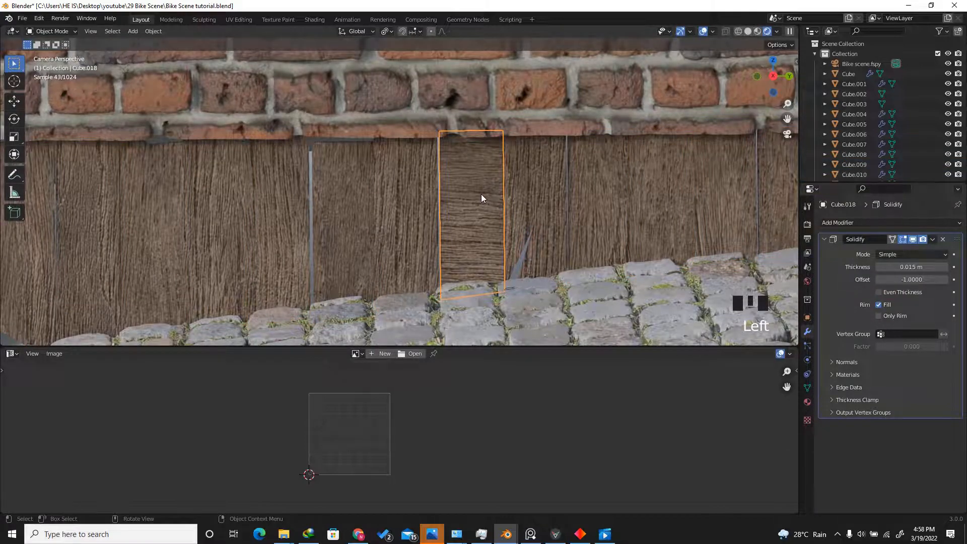
scroll(479, 195, down, 7)
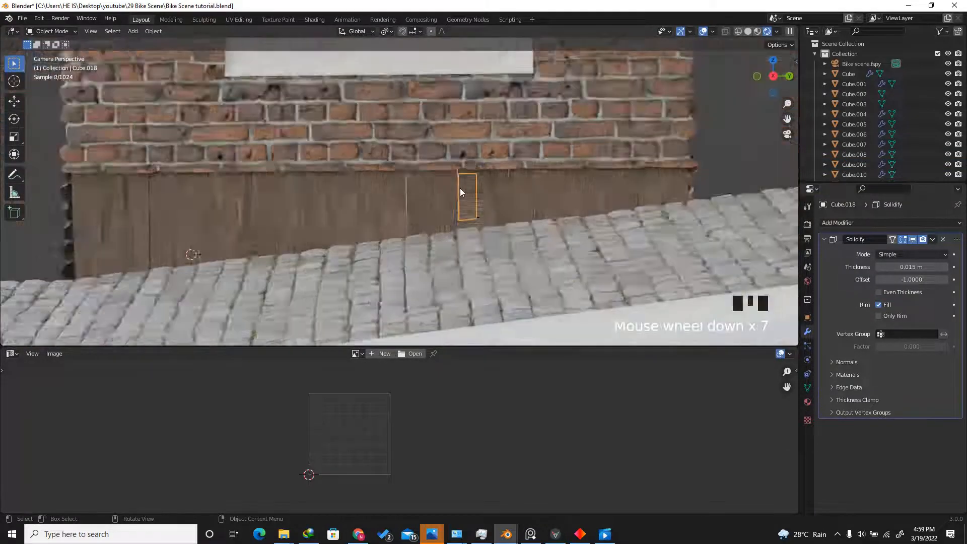
scroll(472, 193, up, 4)
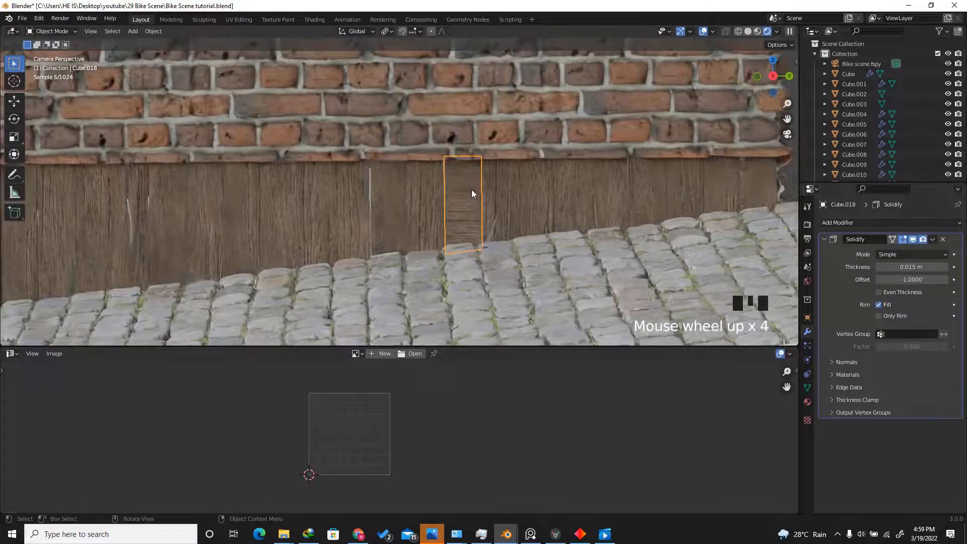
scroll(474, 194, up, 2)
key(Tab)
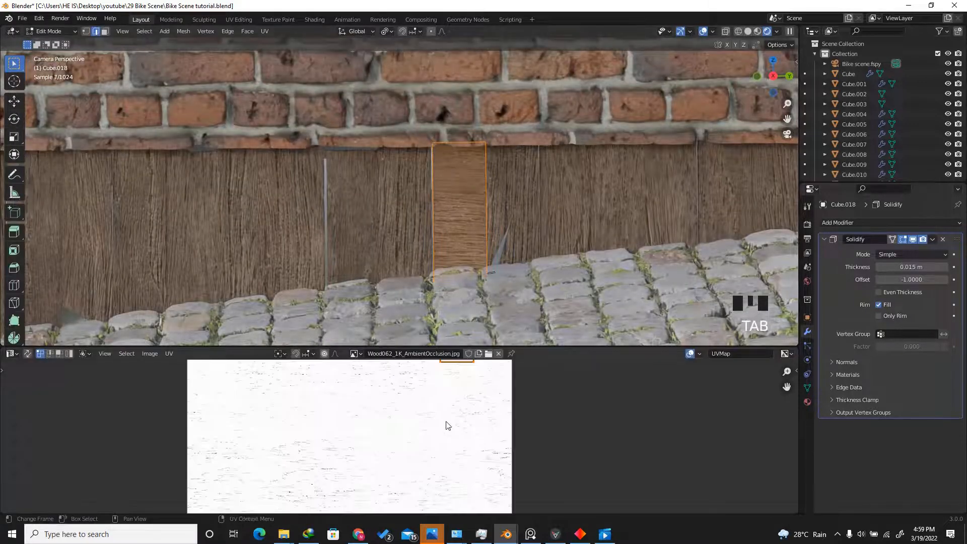
scroll(453, 408, down, 5)
scroll(443, 413, up, 6)
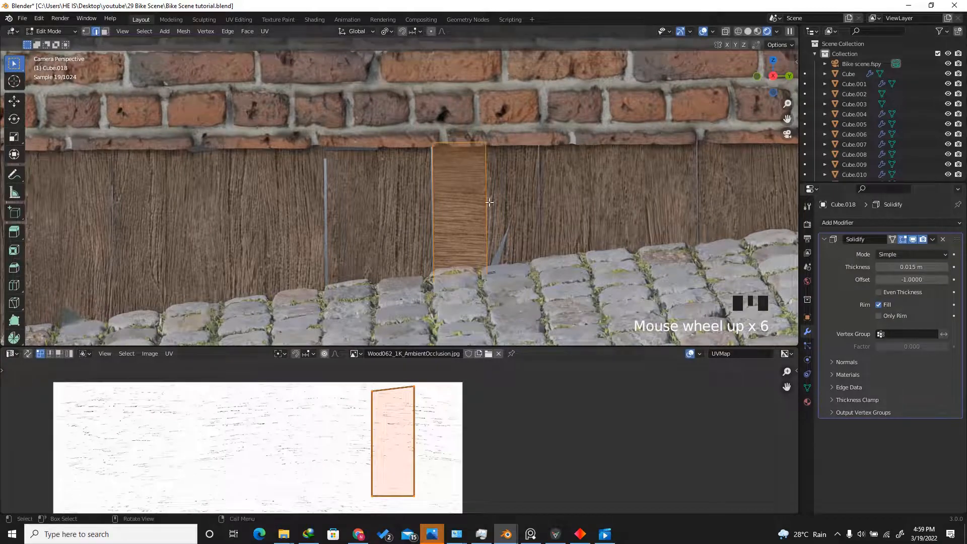
key(a)
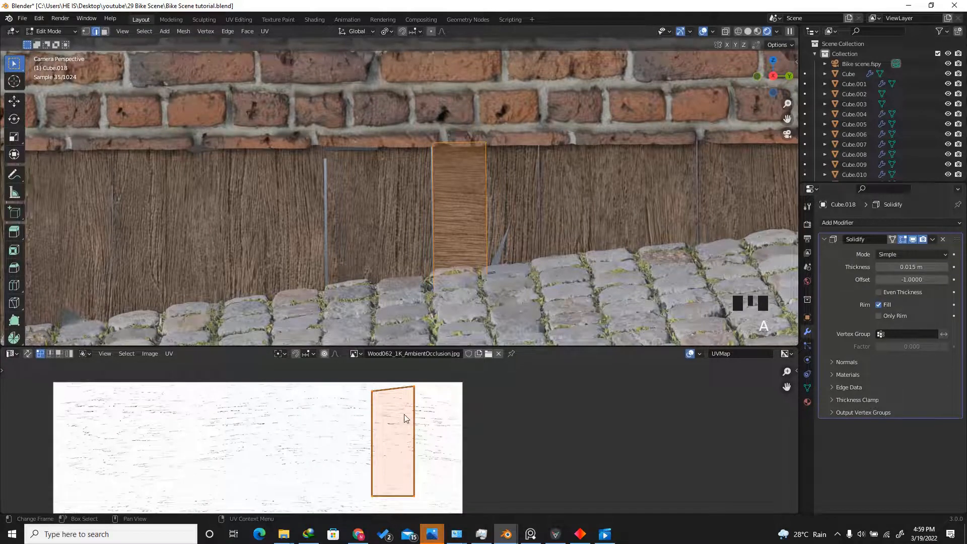
text(r)
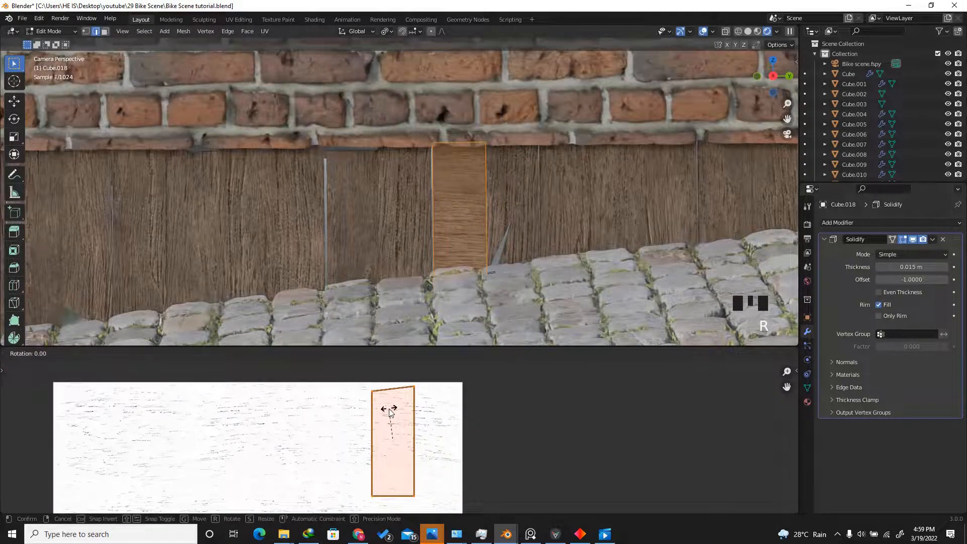
text(90)
key(Return)
scroll(477, 208, up, 2)
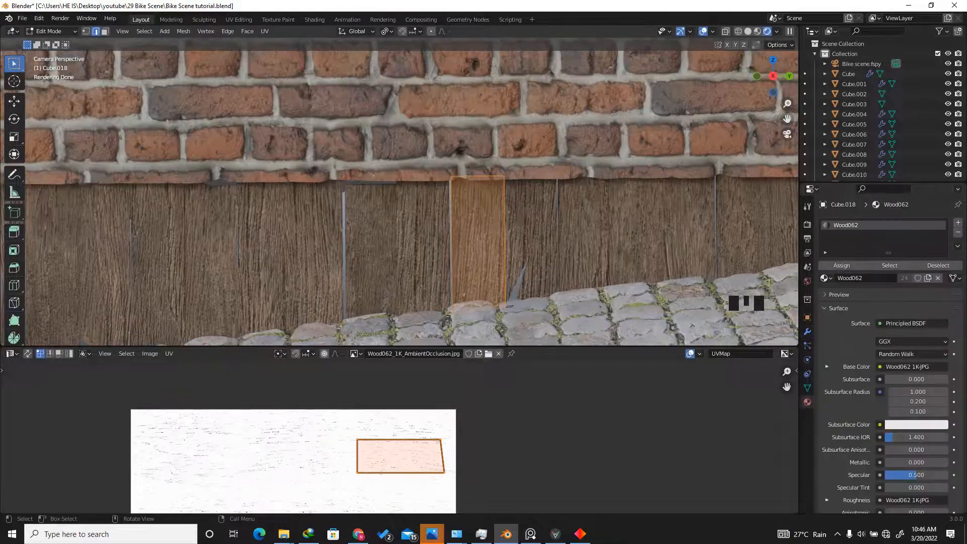
scroll(511, 295, down, 4)
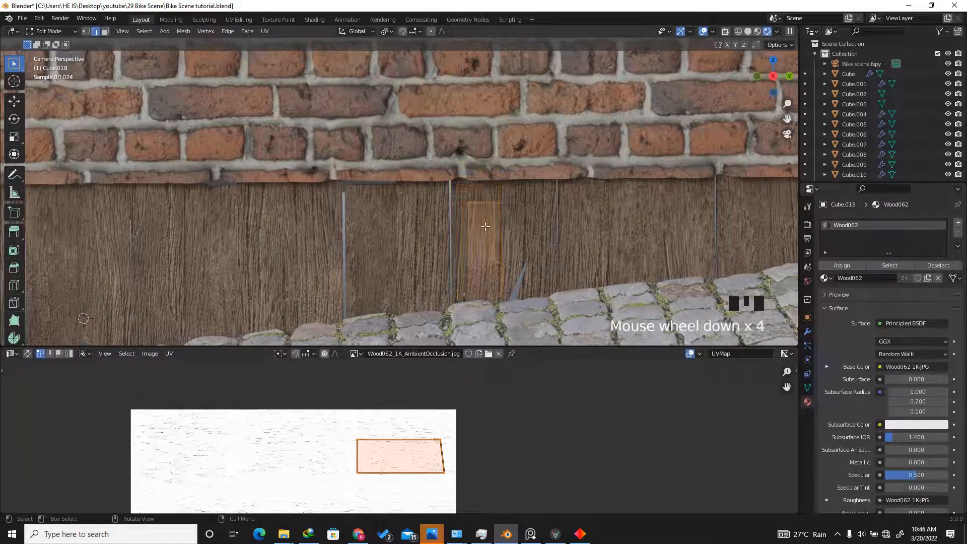
key(Tab)
- Return to Object Mode, select the window panes, and give them a new material with a Glass BSDF surface
scroll(512, 296, down, 6)
scroll(475, 157, up, 5)
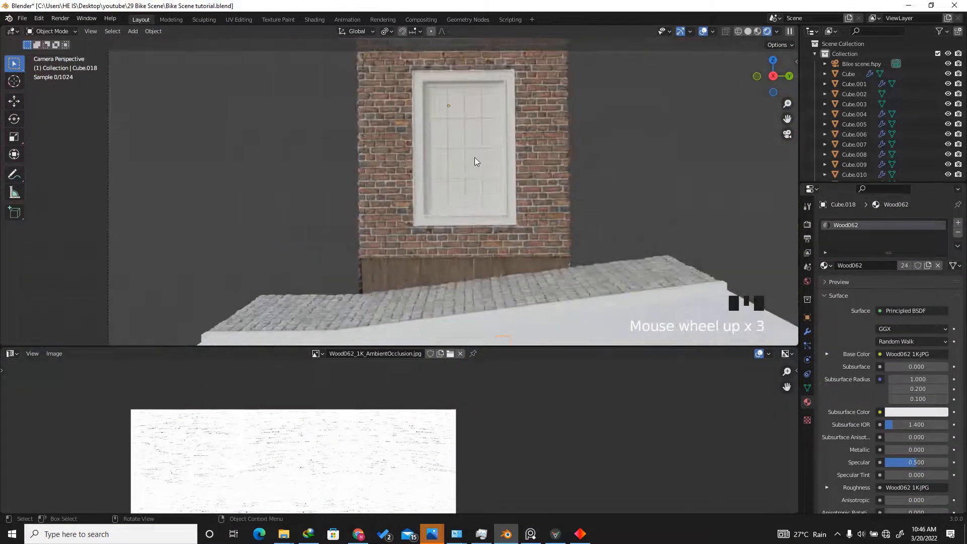
scroll(439, 170, up, 3)
click(436, 167)
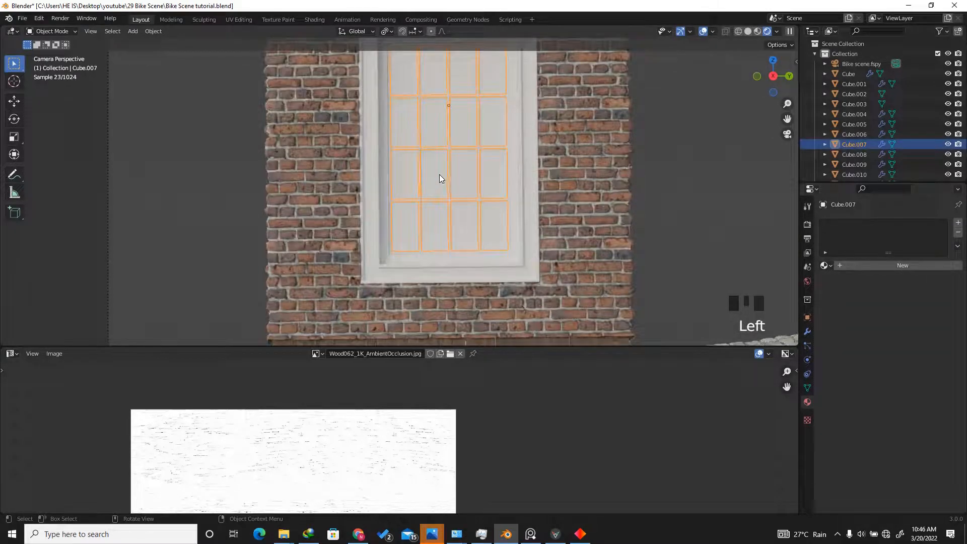
click(809, 402)
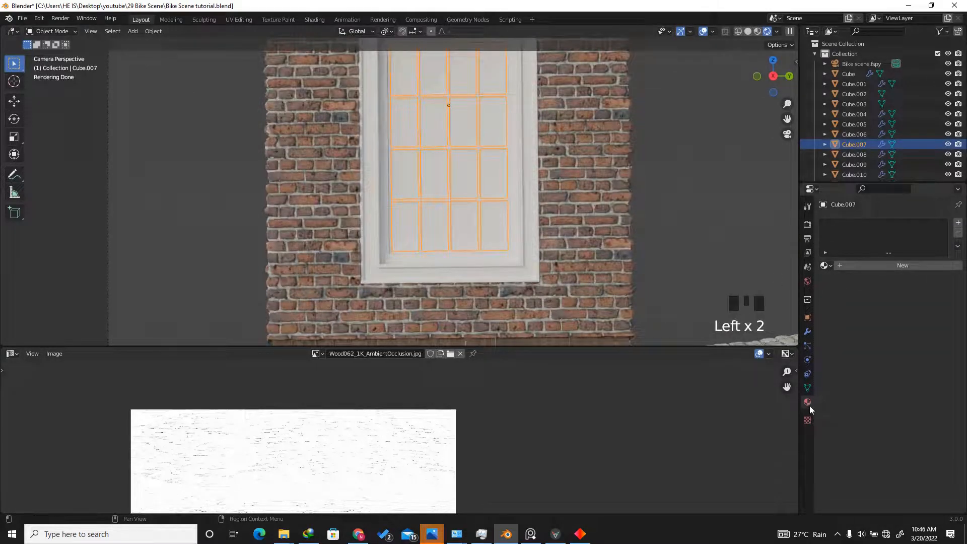
click(890, 265)
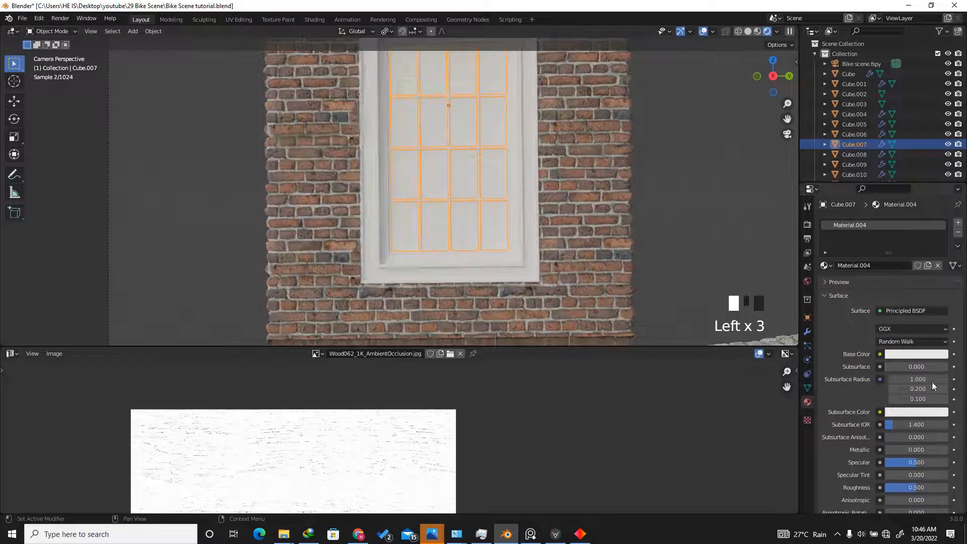
scroll(871, 353, down, 3)
scroll(864, 345, up, 3)
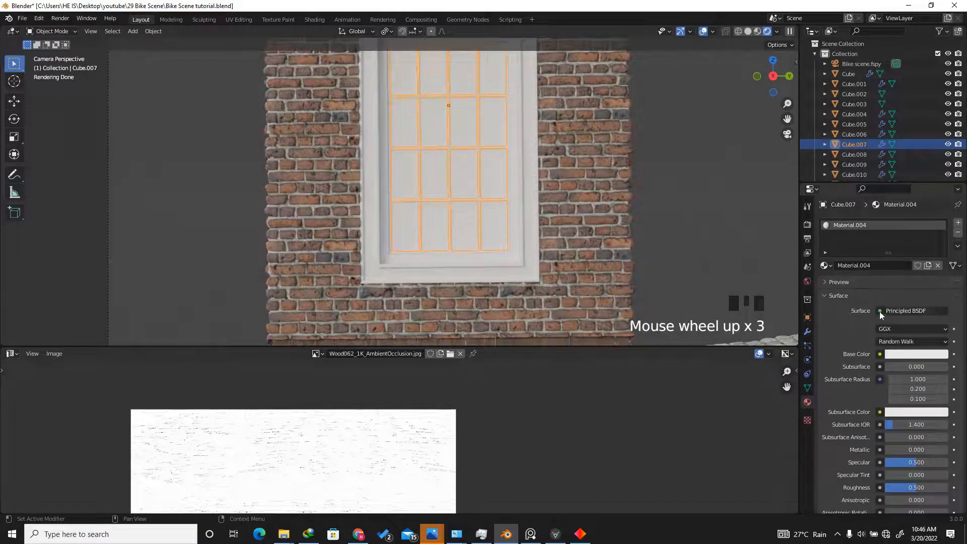
click(909, 310)
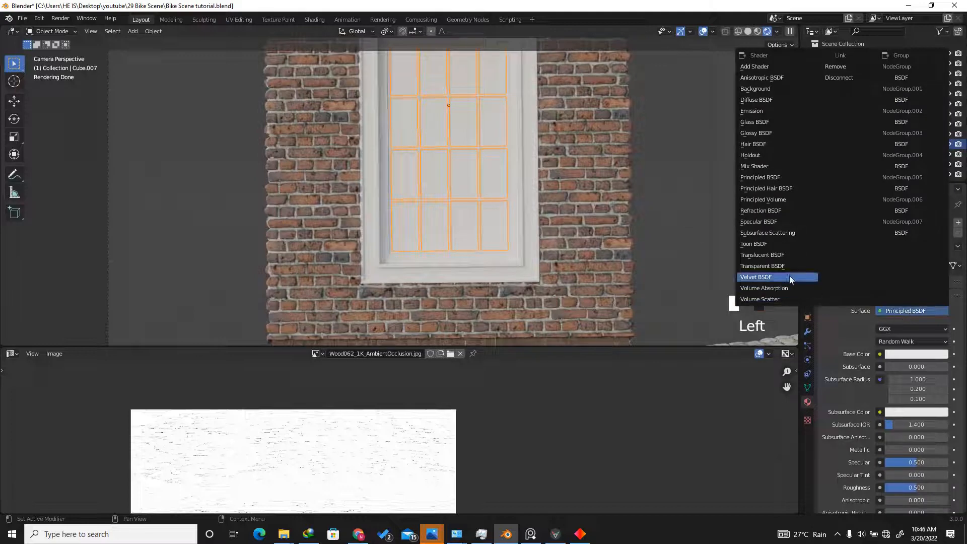
click(763, 123)
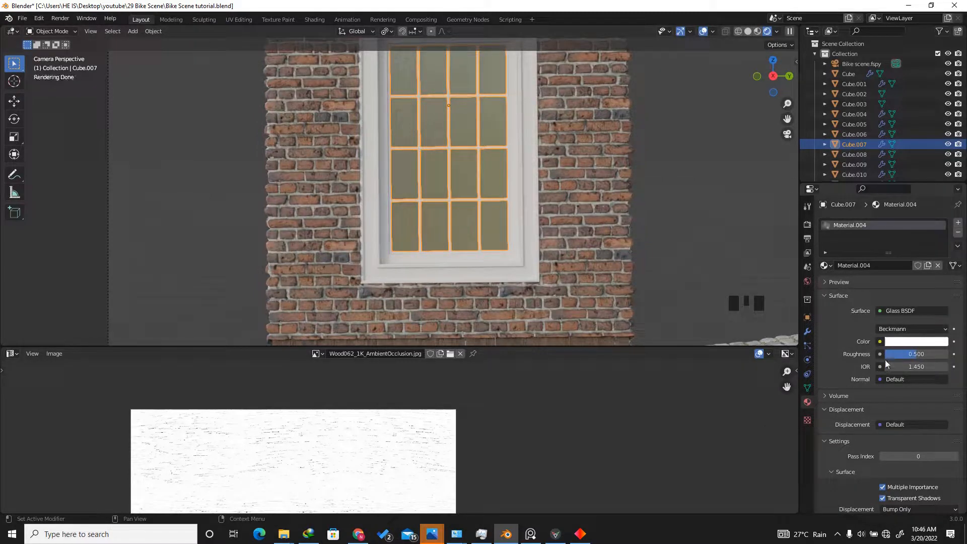
- Show the pane material in the Shader Editor and set the Glass BSDF roughness to 0
click(10, 356)
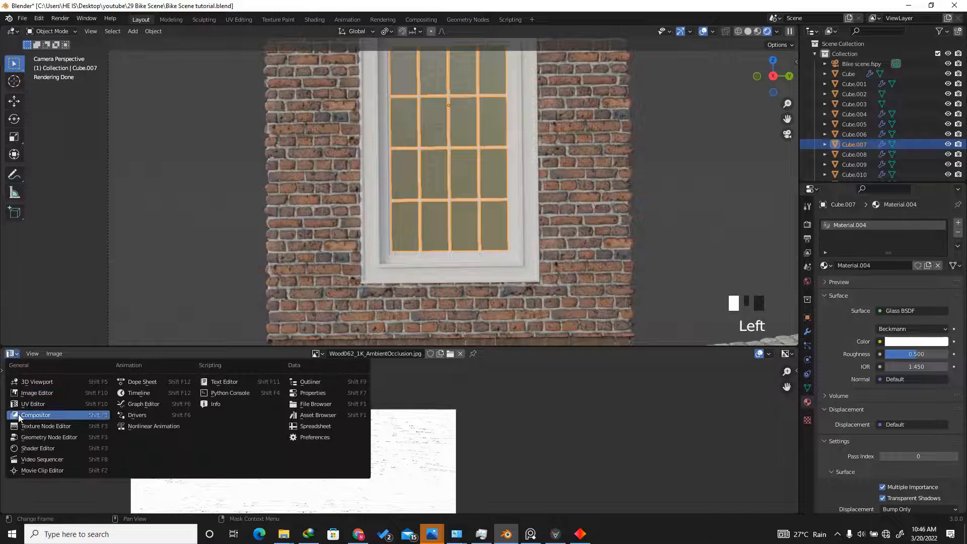
click(31, 447)
scroll(272, 398, up, 20)
scroll(231, 370, up, 6)
scroll(331, 476, down, 1)
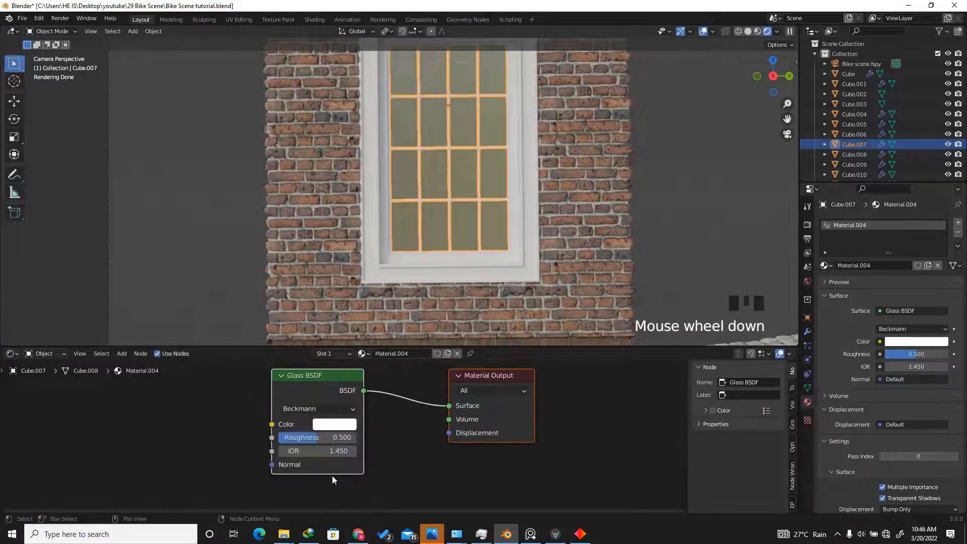
scroll(354, 448, up, 3)
drag(351, 449, 267, 445)
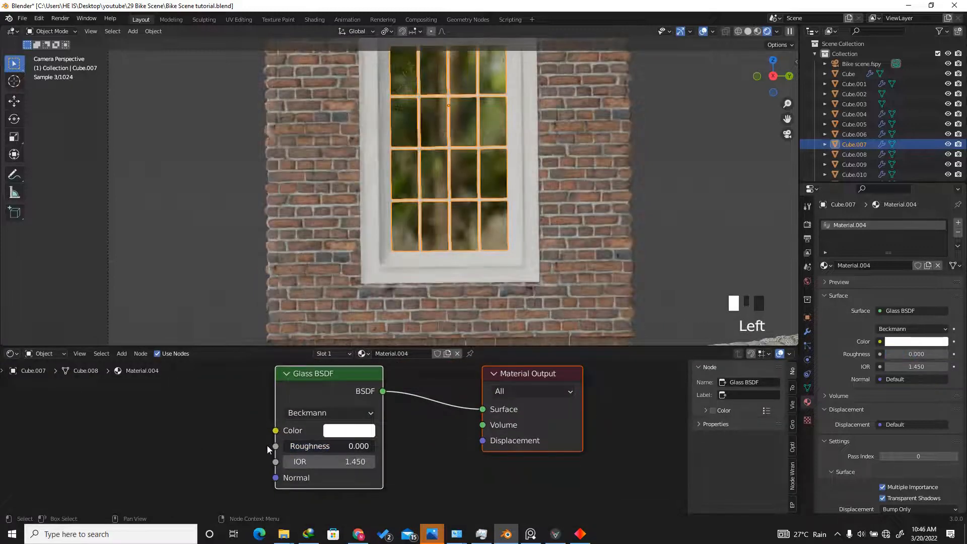
- Set the IOR of the panes' Glass BSDF to 1.5
double_click(333, 461)
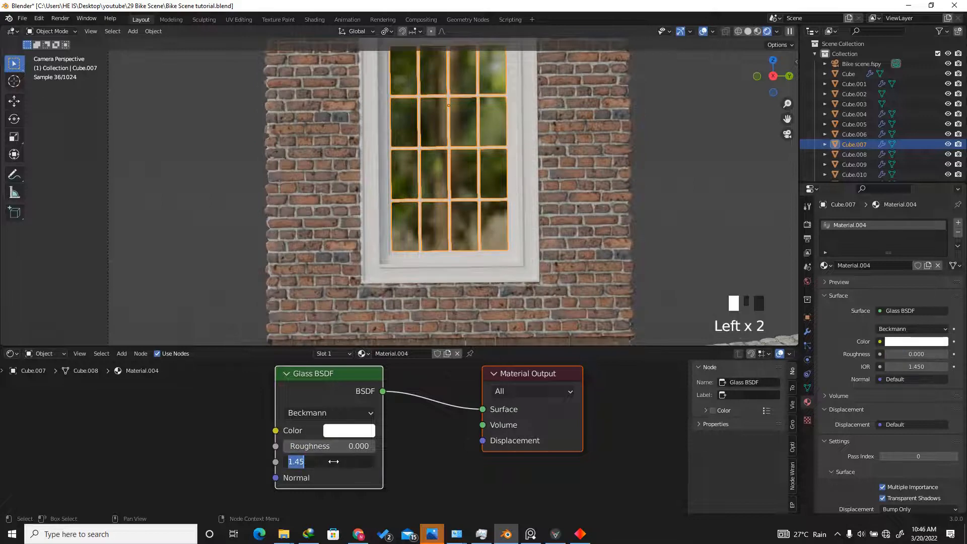
text(41.)
key(BackSpace)
key(BackSpace)
key(BackSpace)
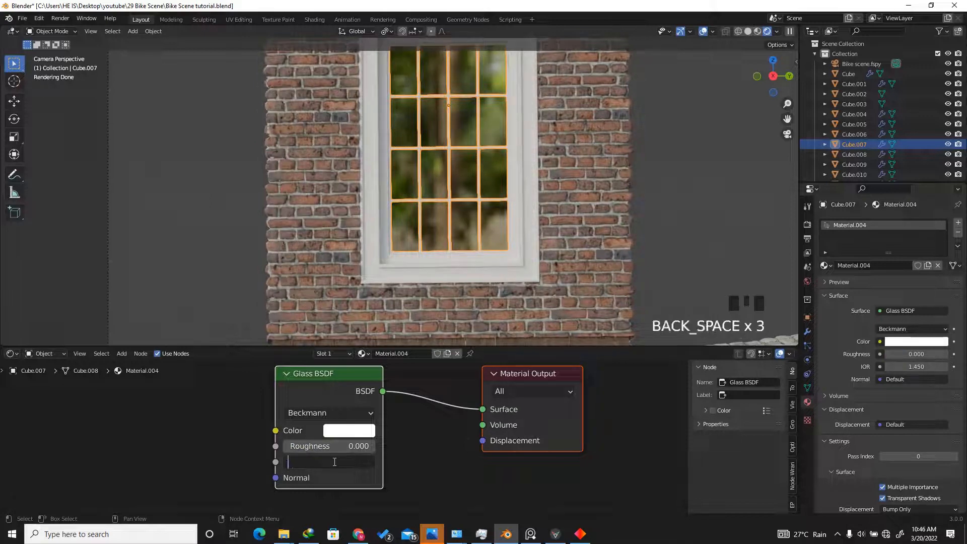
text(1.5)
key(Return)
- Examine the brick wall, sidewalk and window frame around the glass panes in the rendered view
click(642, 251)
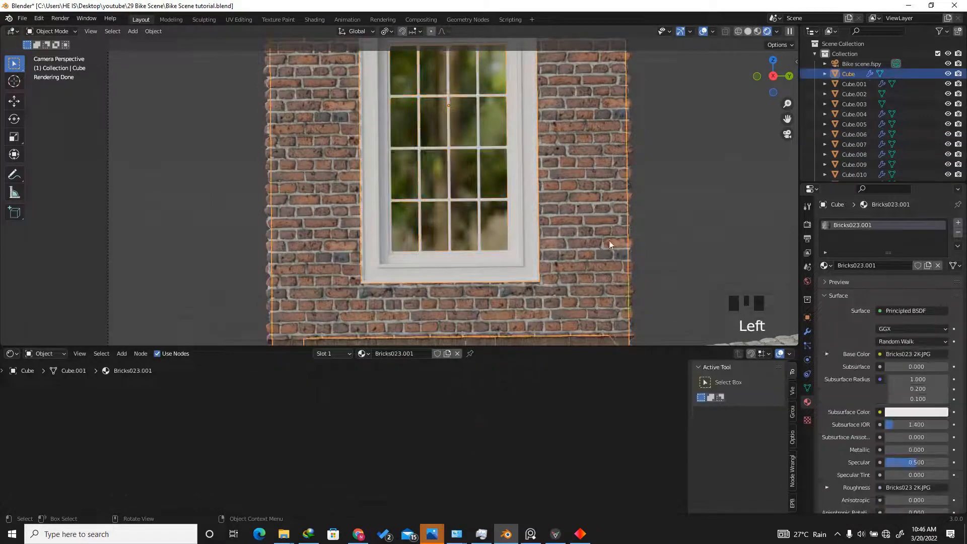
scroll(596, 175, down, 4)
click(596, 174)
scroll(599, 216, up, 4)
scroll(626, 270, down, 2)
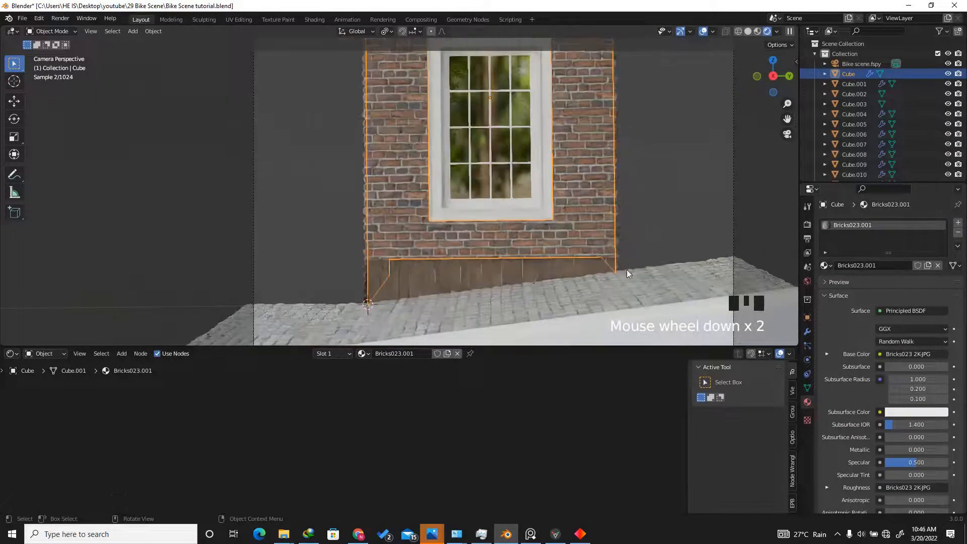
click(622, 292)
scroll(458, 228, up, 10)
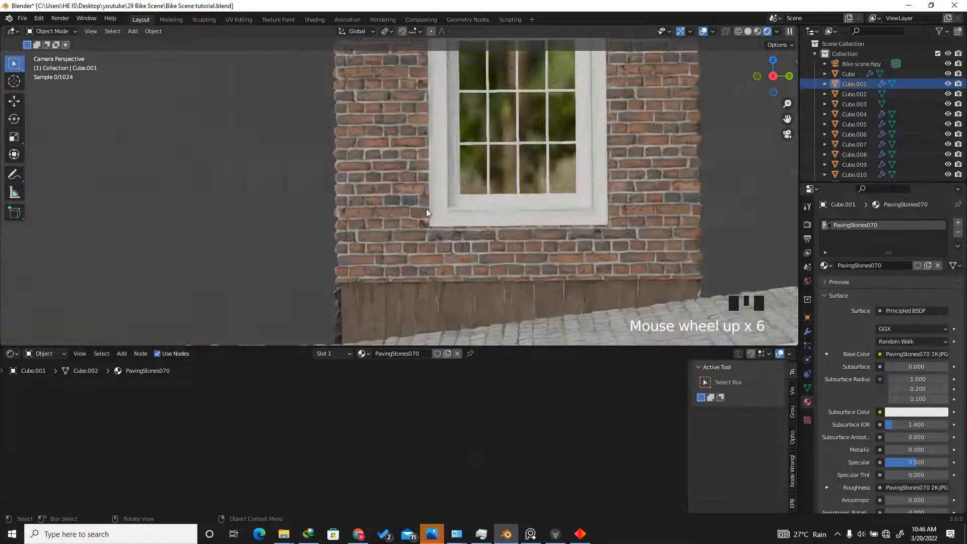
click(514, 210)
click(542, 156)
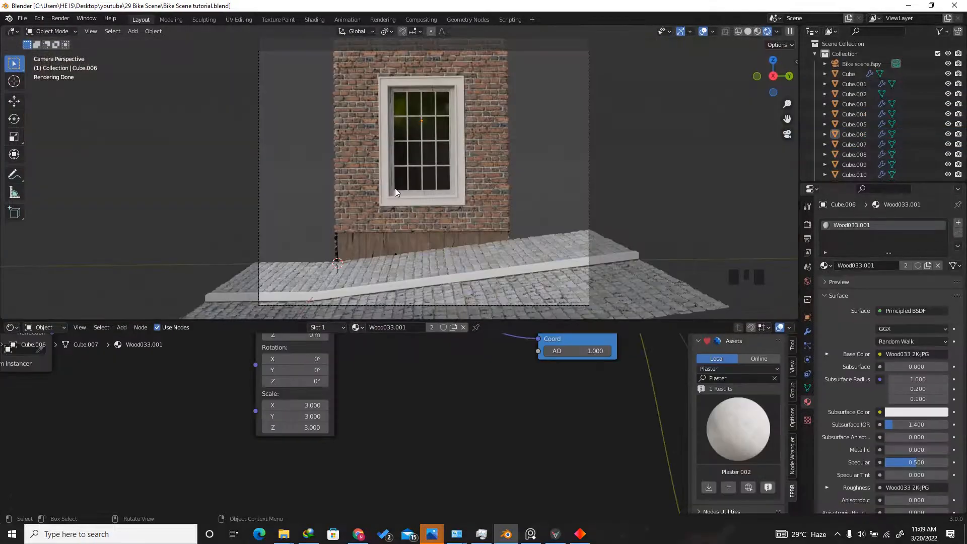
- Select the outer and inner window frames in turn to check the material assigned to each
scroll(395, 191, up, 12)
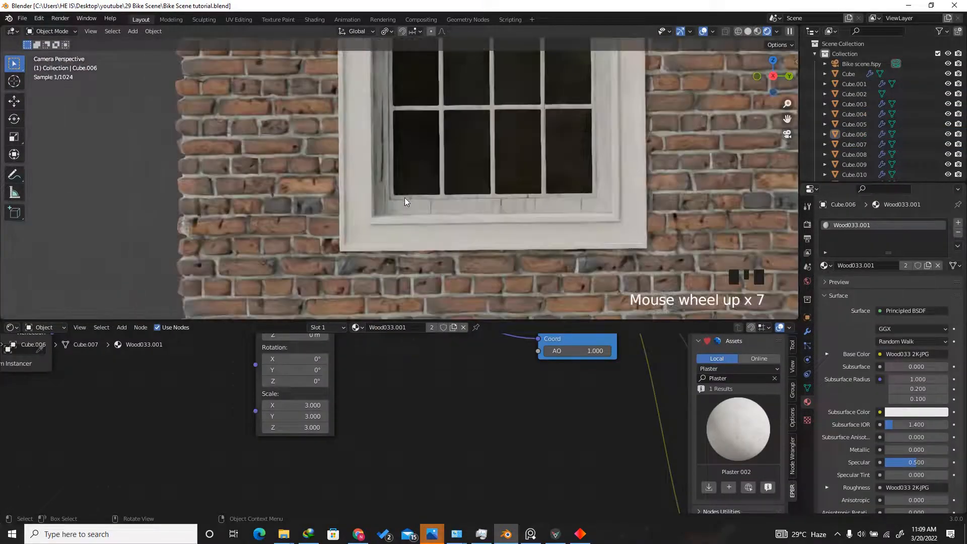
scroll(395, 190, down, 1)
scroll(395, 187, down, 4)
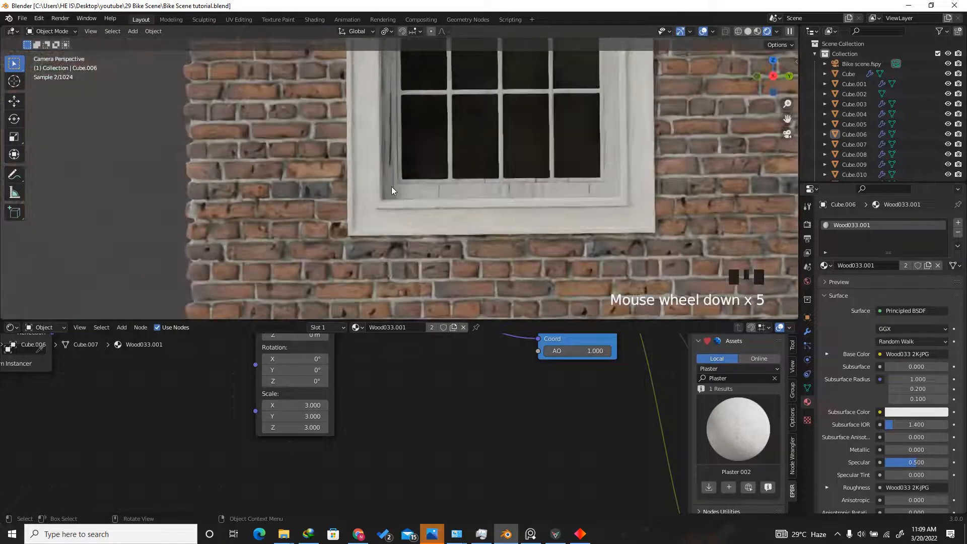
click(394, 209)
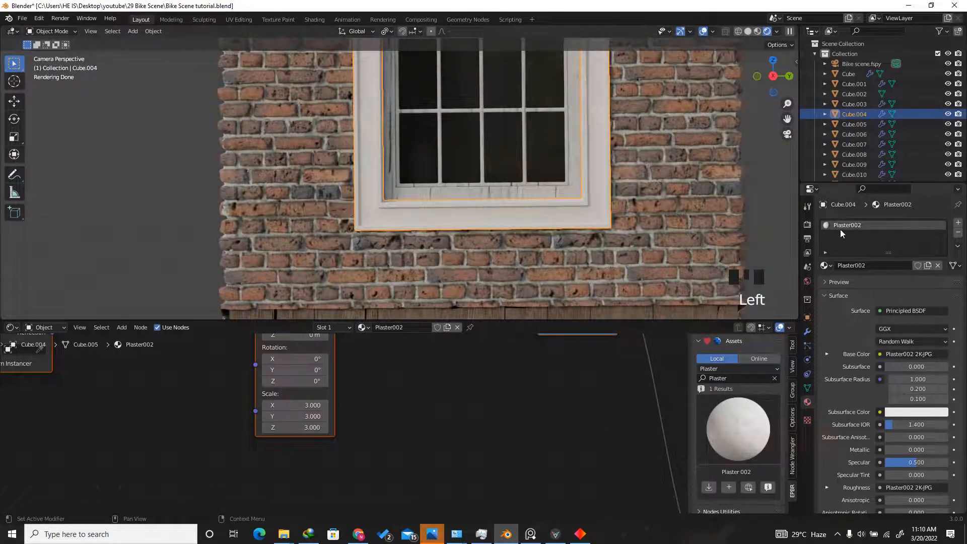
scroll(524, 196, up, 5)
click(528, 190)
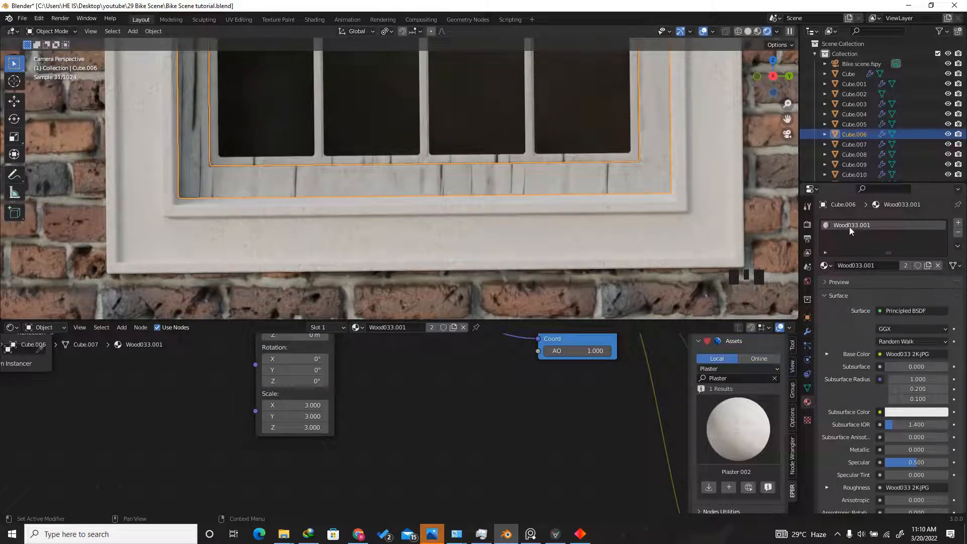
- Enlarge the 3D viewport and select the cobblestone road below the curb to inspect its displaced paving up close
scroll(541, 228, down, 11)
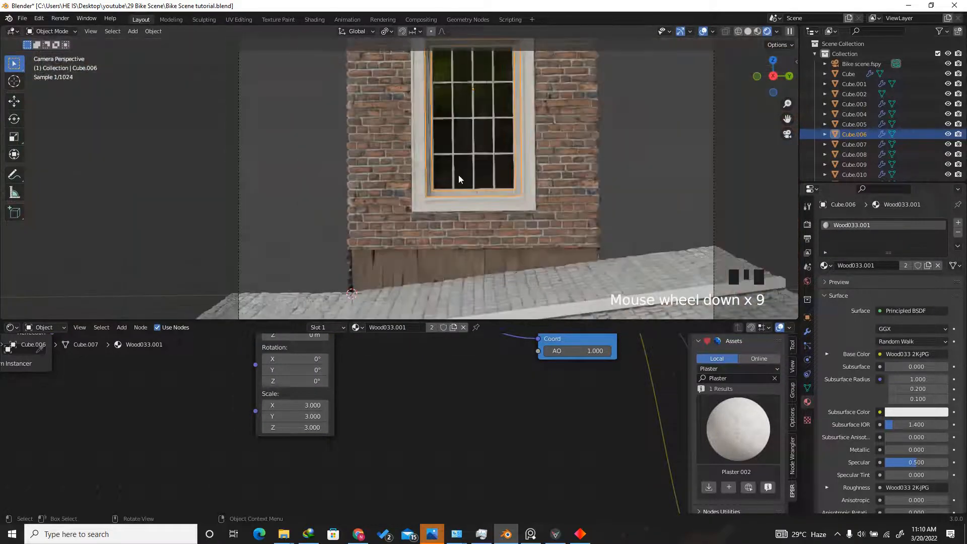
drag(525, 320, 528, 497)
scroll(582, 302, up, 3)
click(580, 360)
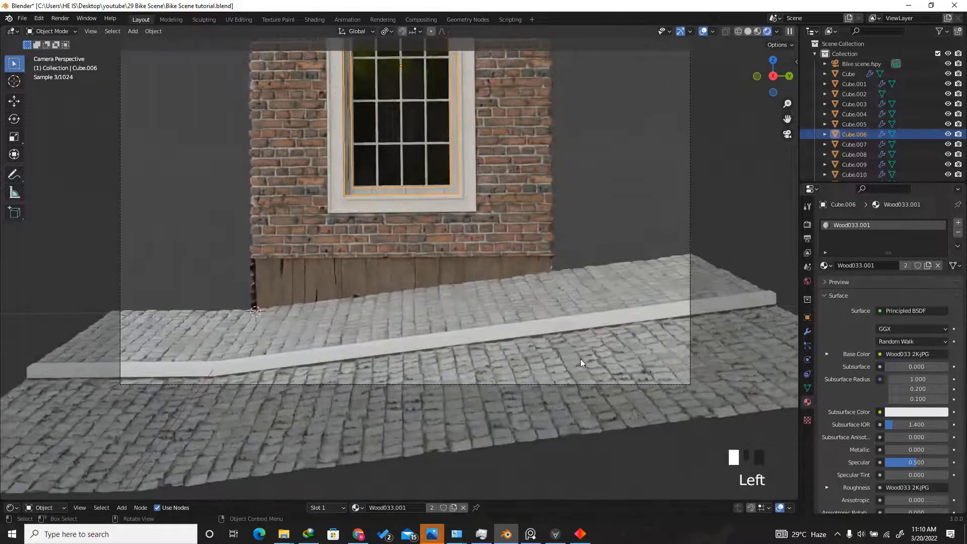
scroll(579, 358, up, 6)
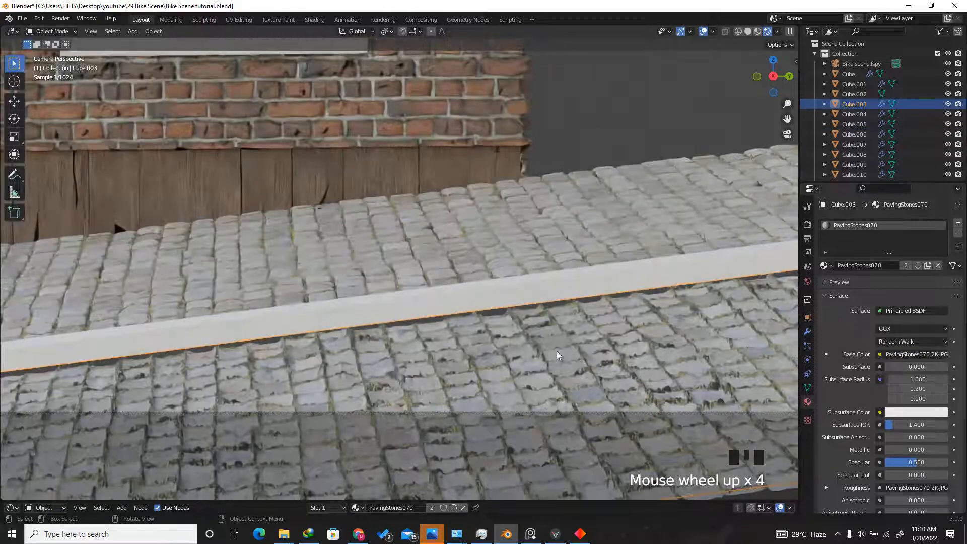
scroll(388, 357, up, 2)
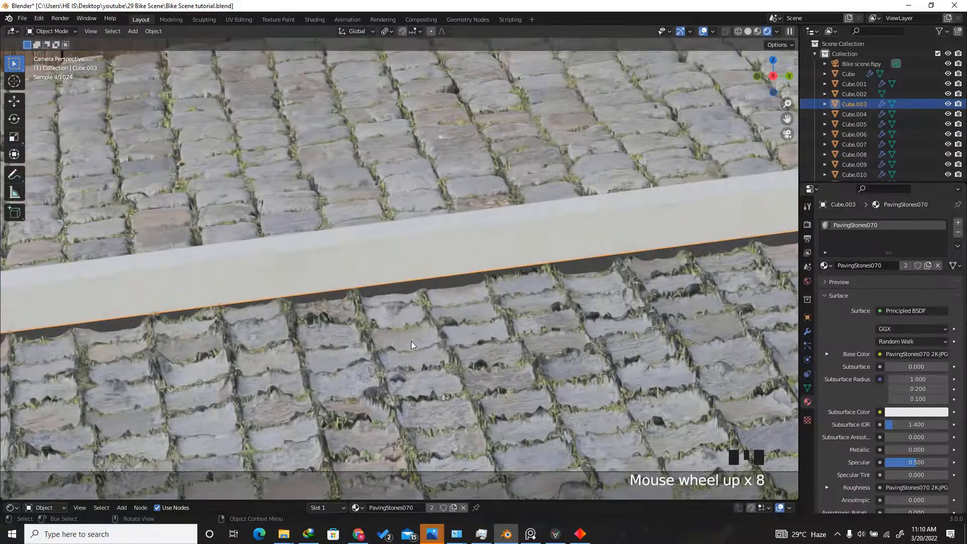
scroll(411, 342, down, 10)
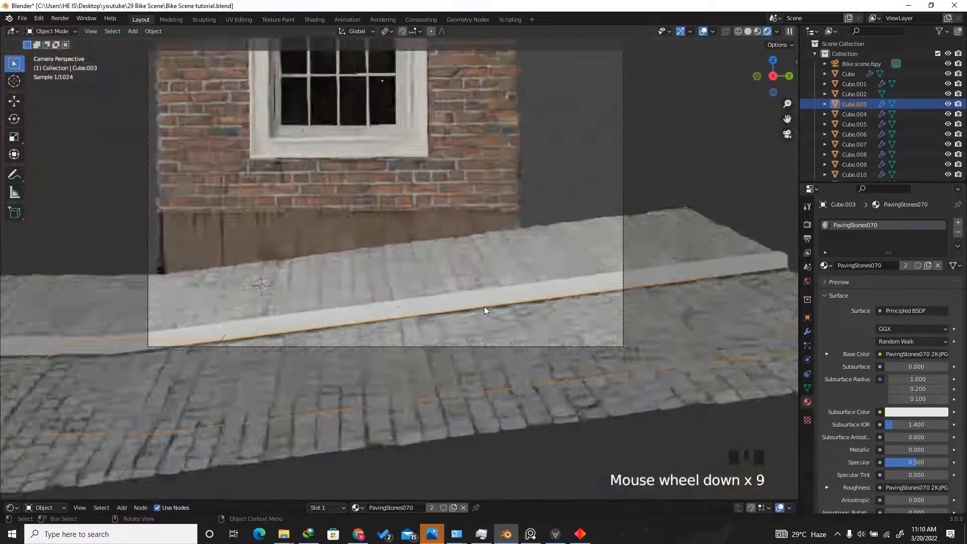
- Select all of the road's faces in Edit Mode and recalculate their normals with the Inside option enabled
key(Tab)
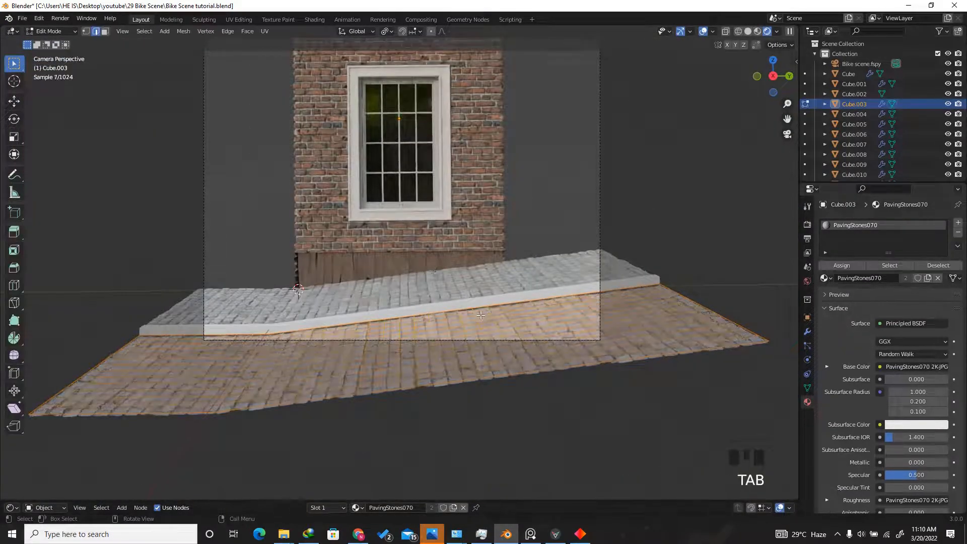
key(a)
click(182, 32)
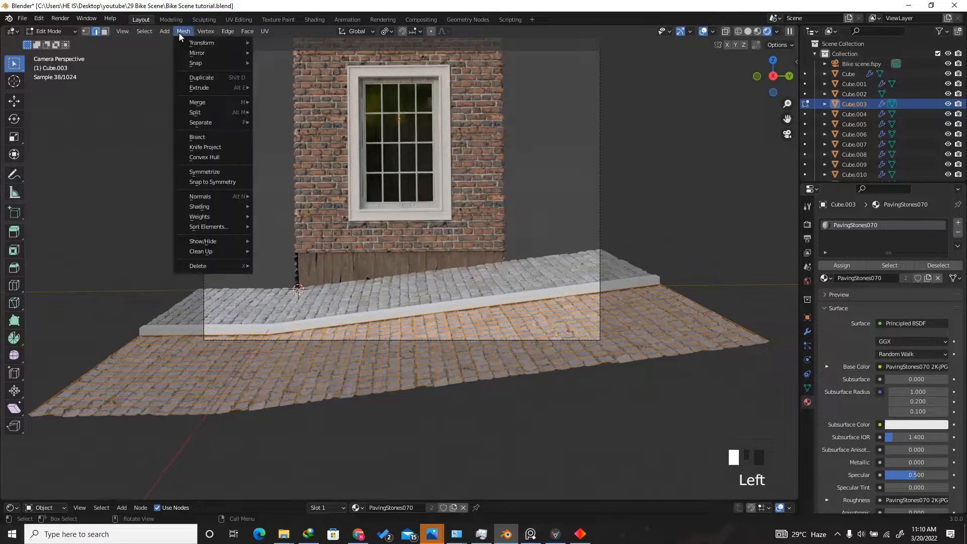
mouse_move(202, 198)
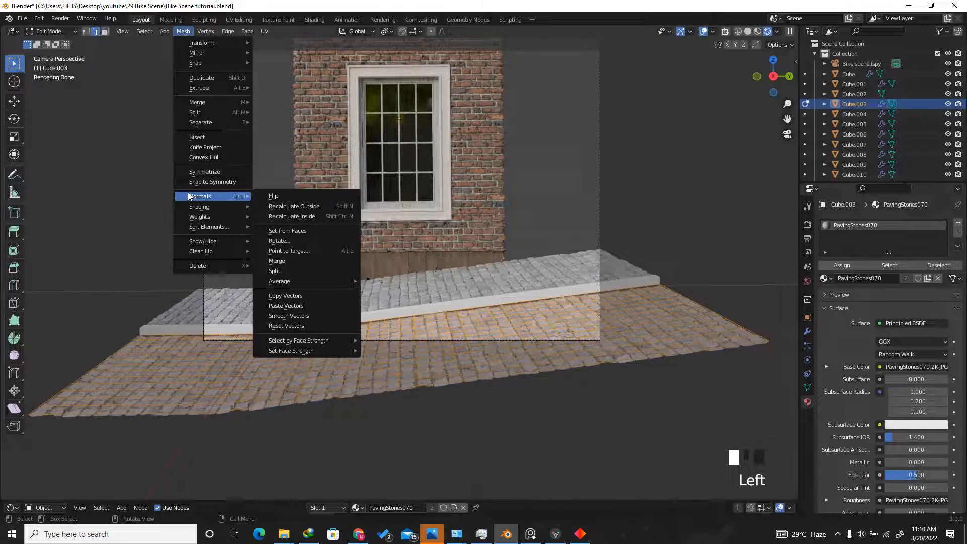
click(286, 207)
scroll(459, 320, up, 2)
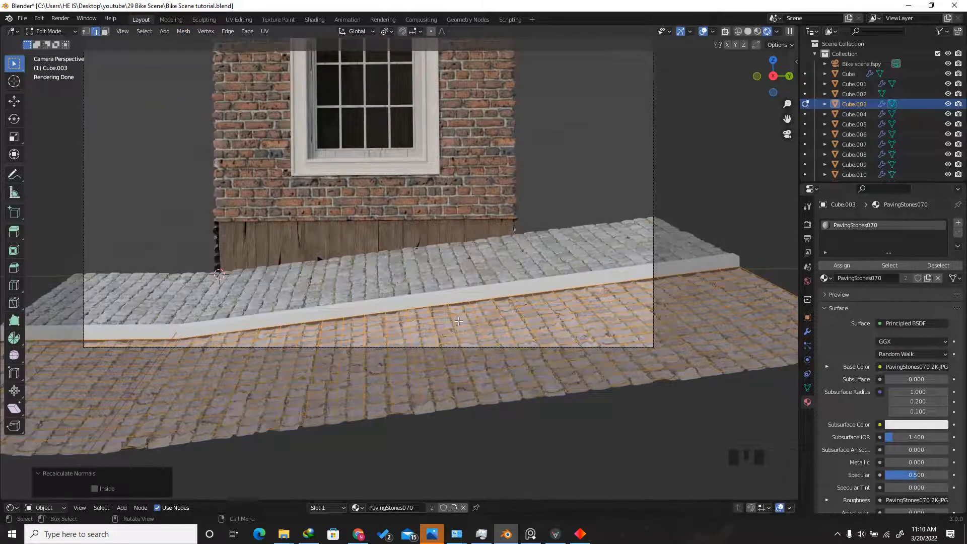
click(95, 489)
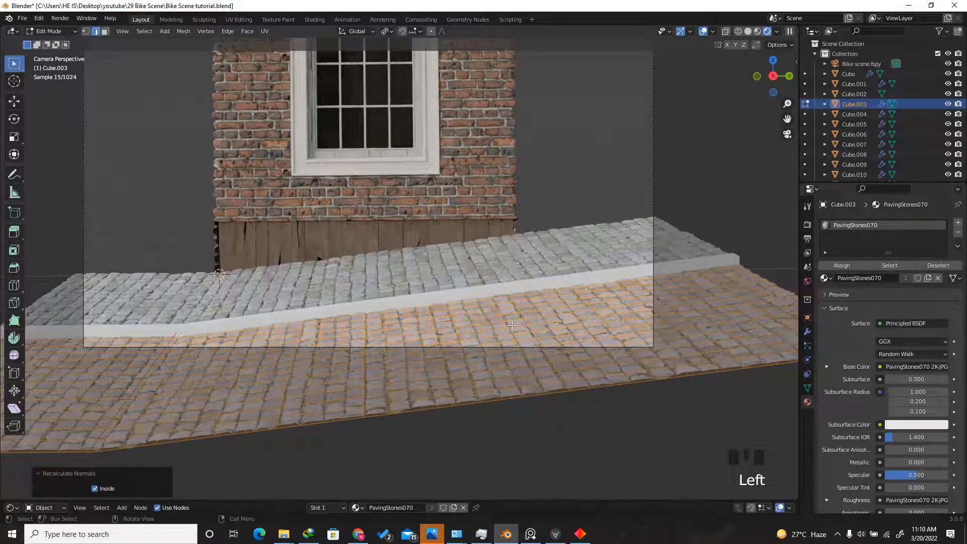
- Return to Object Mode and unhide all the hidden objects around the brick wall
scroll(512, 325, up, 5)
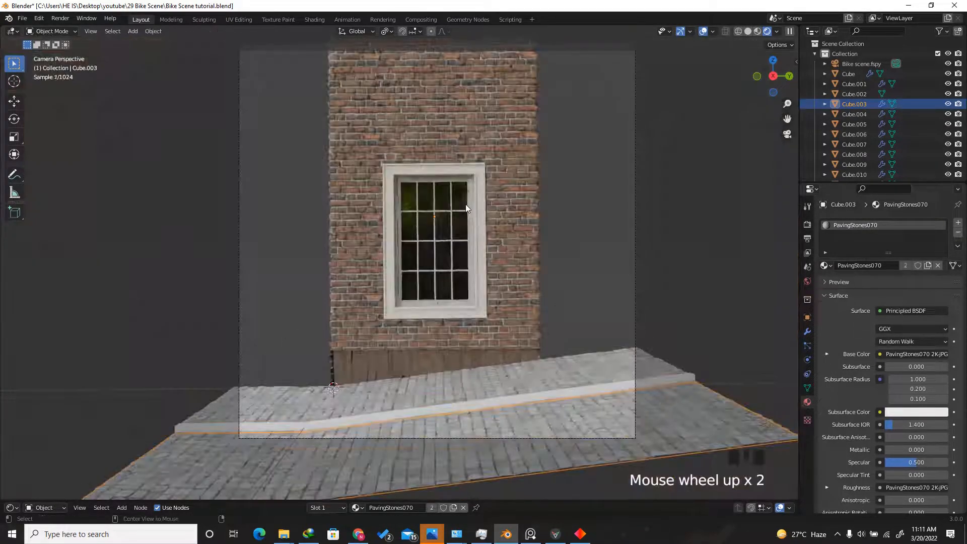
key(alt+h)
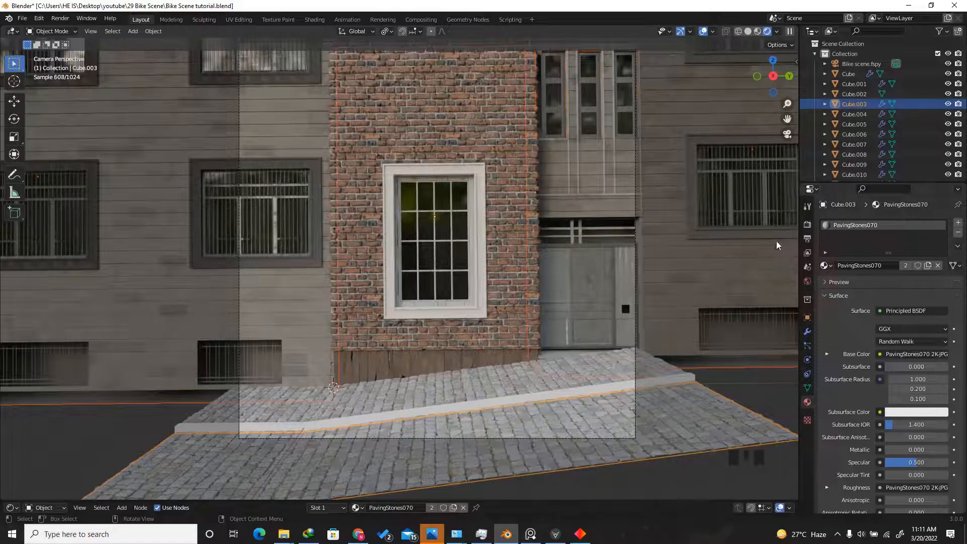
- Enable Render Region in the scene's output format settings and deselect all objects
click(806, 237)
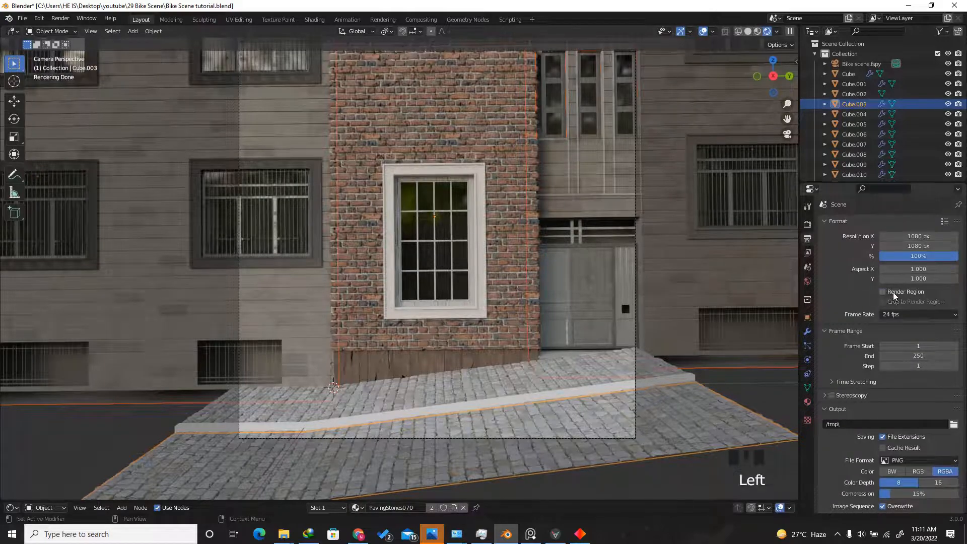
click(893, 292)
scroll(509, 282, down, 2)
scroll(501, 330, up, 1)
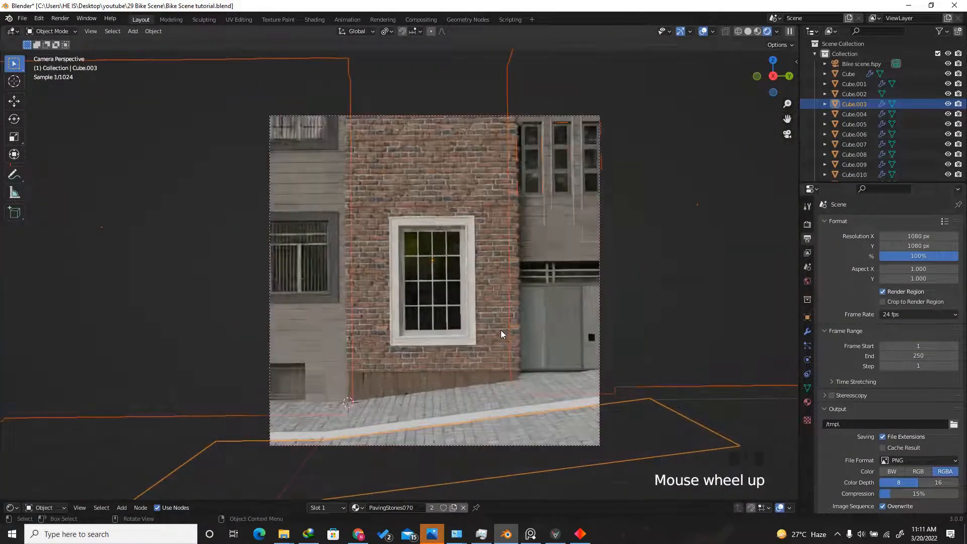
key(alt+a)
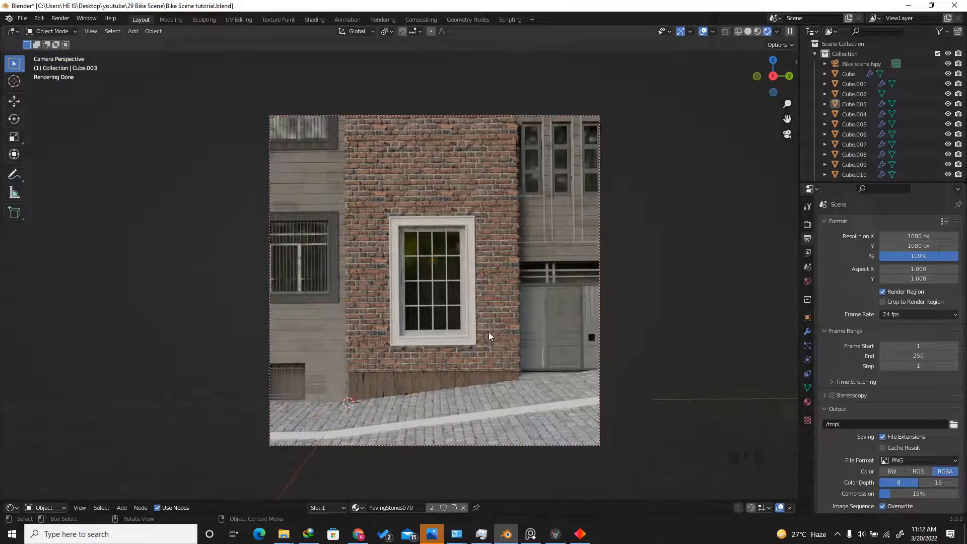
- Switch to the browser and examine the Bsa Cycle and Electric Box models on Sketchfab from different angles
click(359, 533)
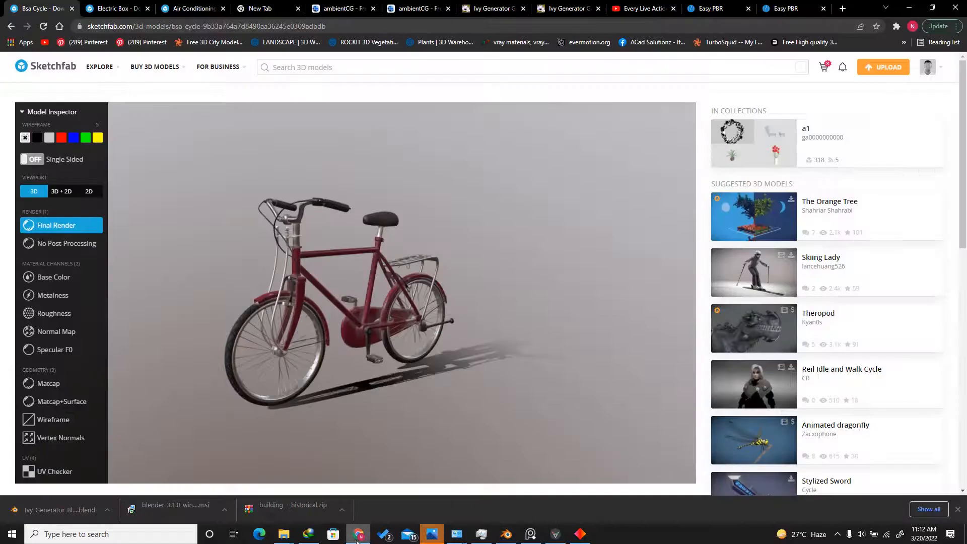
mouse_move(338, 308)
mouse_down()
mouse_move(418, 329)
mouse_move(449, 321)
mouse_move(340, 338)
mouse_move(504, 353)
mouse_up()
scroll(341, 339, up, 5)
key(ctrl+Tab)
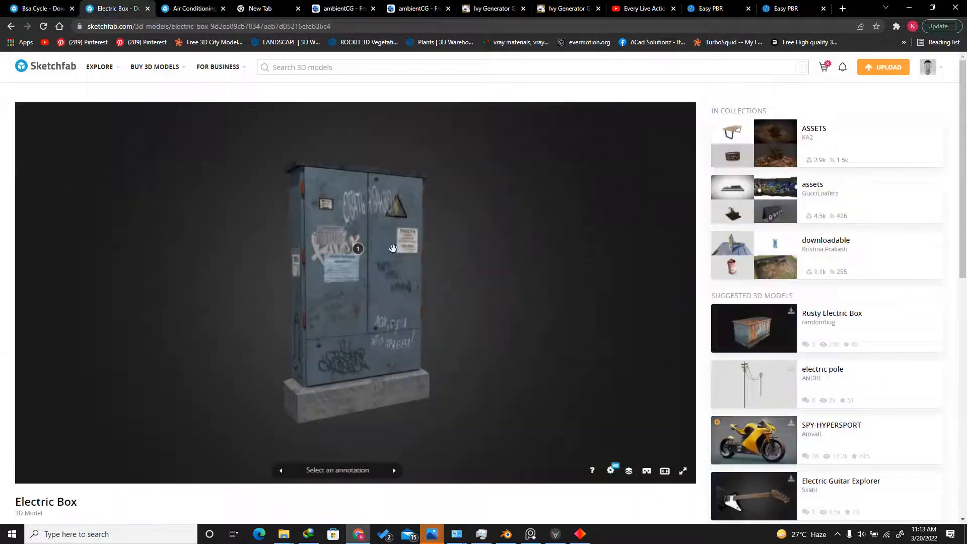
mouse_move(462, 281)
mouse_down()
mouse_move(557, 287)
mouse_move(371, 281)
mouse_move(416, 283)
mouse_move(367, 250)
mouse_move(335, 269)
mouse_move(356, 279)
mouse_up()
scroll(346, 274, up, 3)
scroll(345, 274, up, 3)
scroll(357, 278, down, 2)
scroll(357, 278, down, 3)
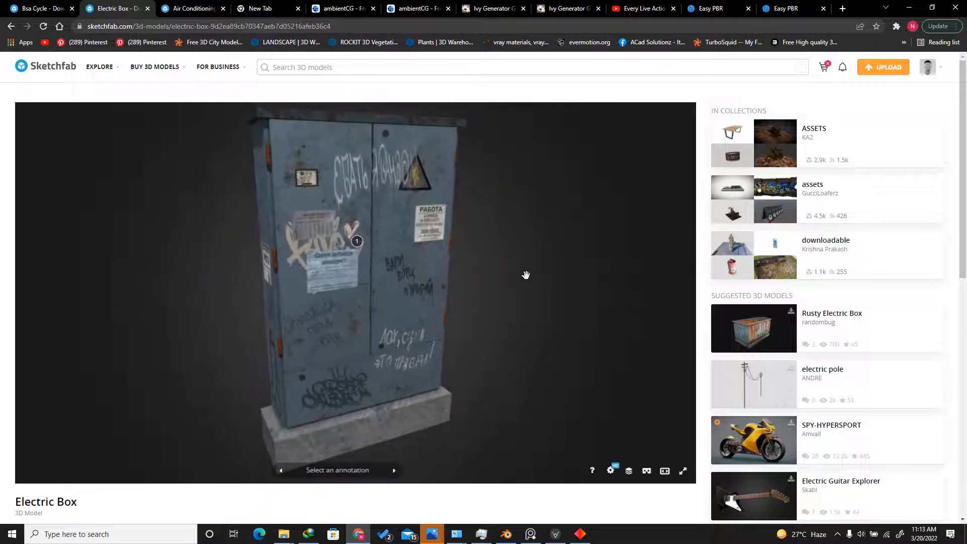
- View the available download formats for the Electric Box model, close them and return to the model preview
drag(962, 217, 965, 332)
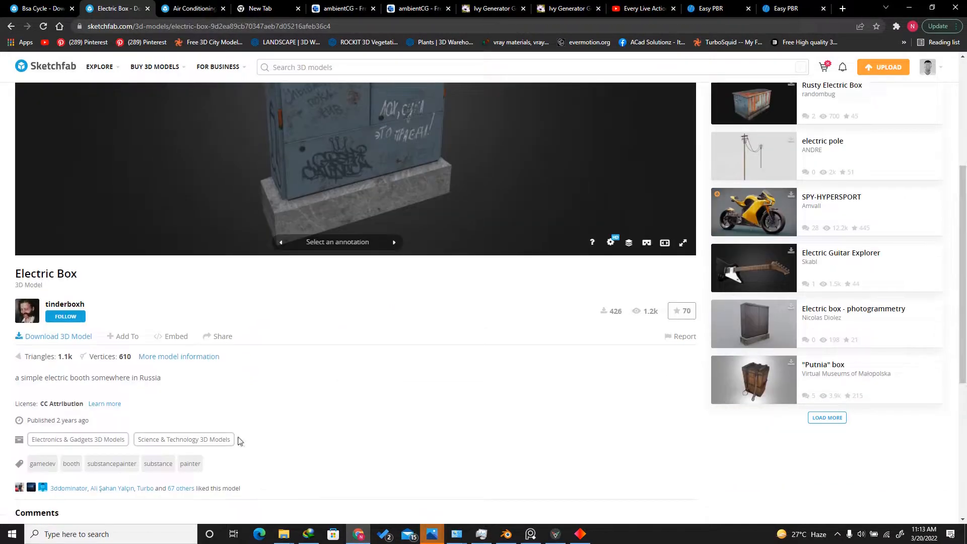
click(65, 337)
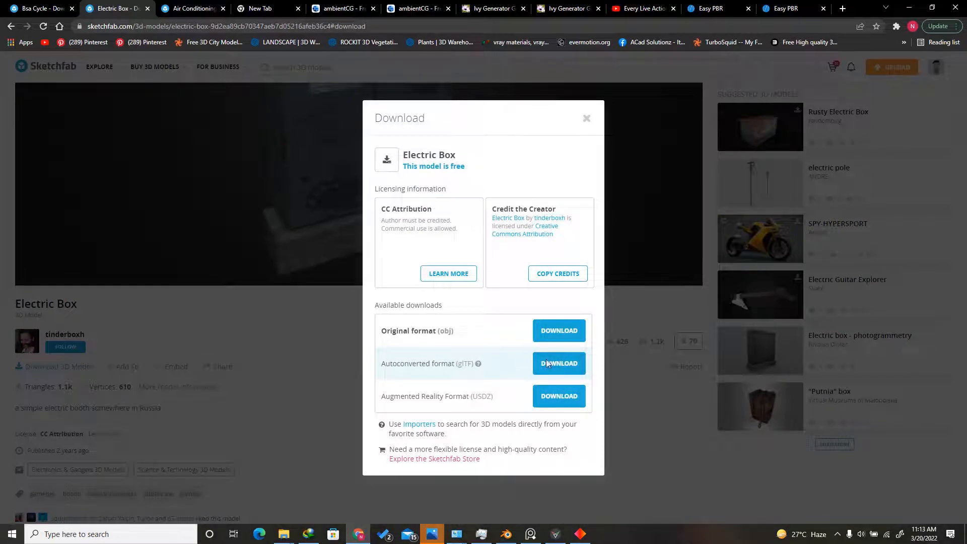
click(586, 118)
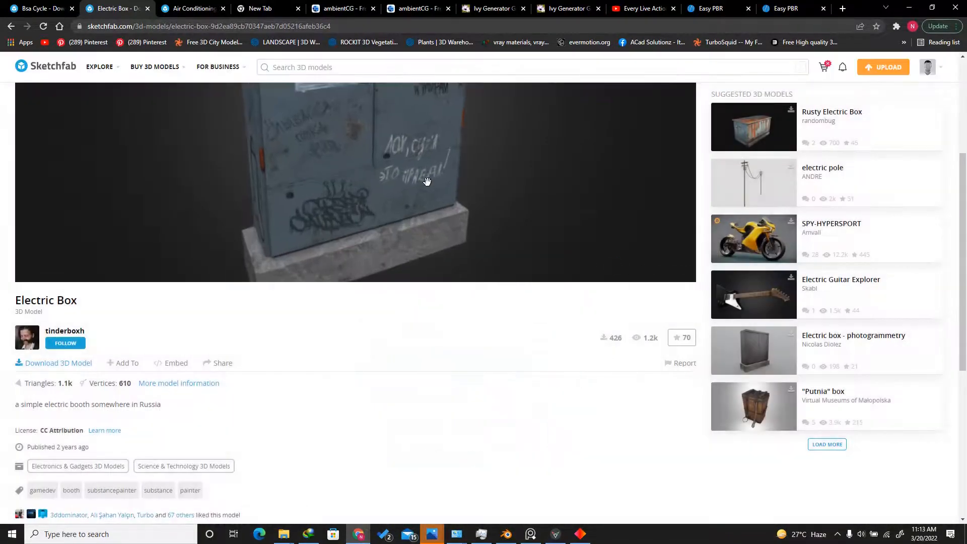
scroll(554, 292, up, 4)
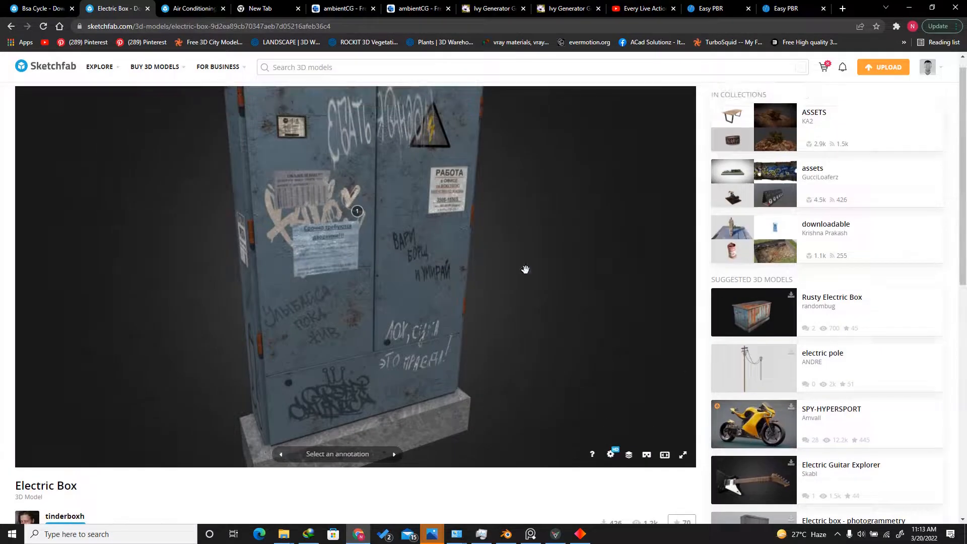
scroll(491, 236, up, 1)
scroll(488, 235, down, 2)
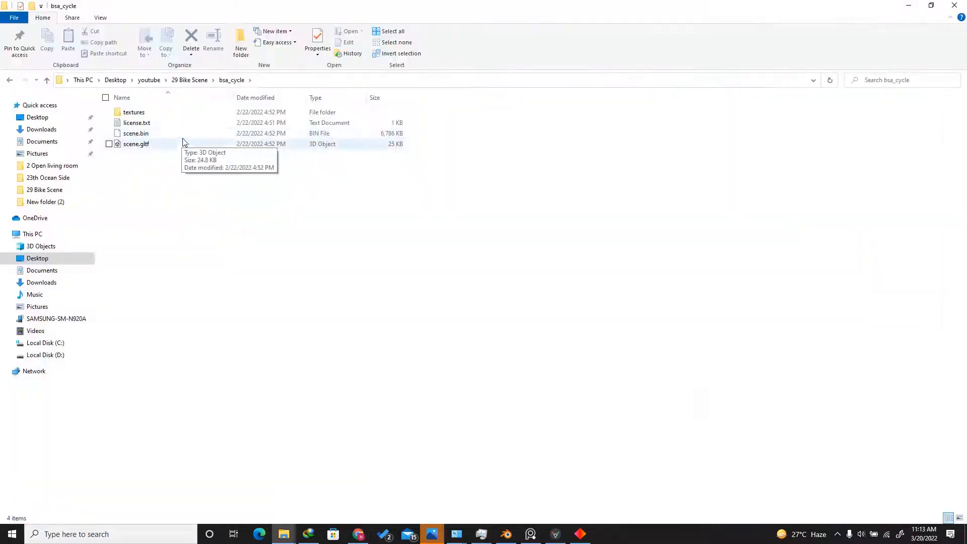
- Switch to Blender, set the viewport to solid shading and hide every object in the scene
click(235, 144)
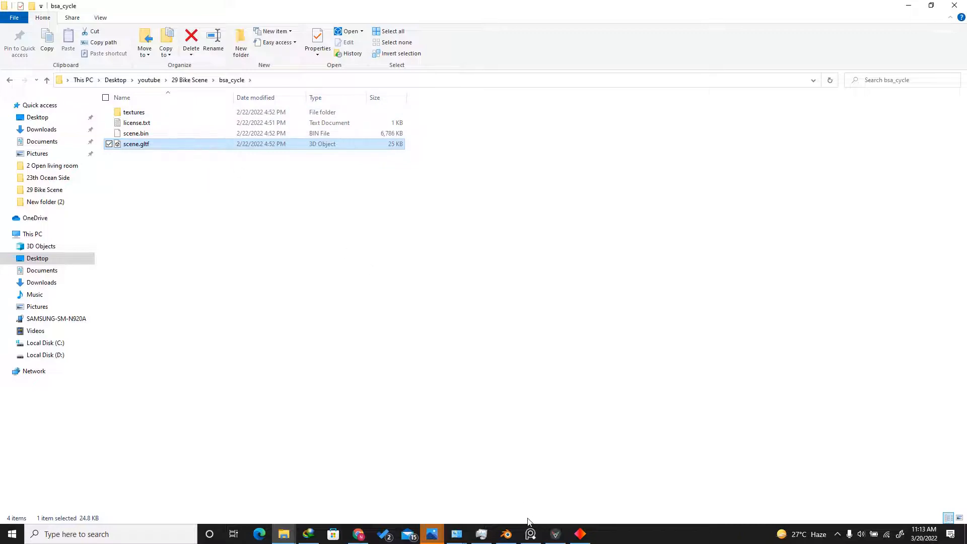
click(506, 533)
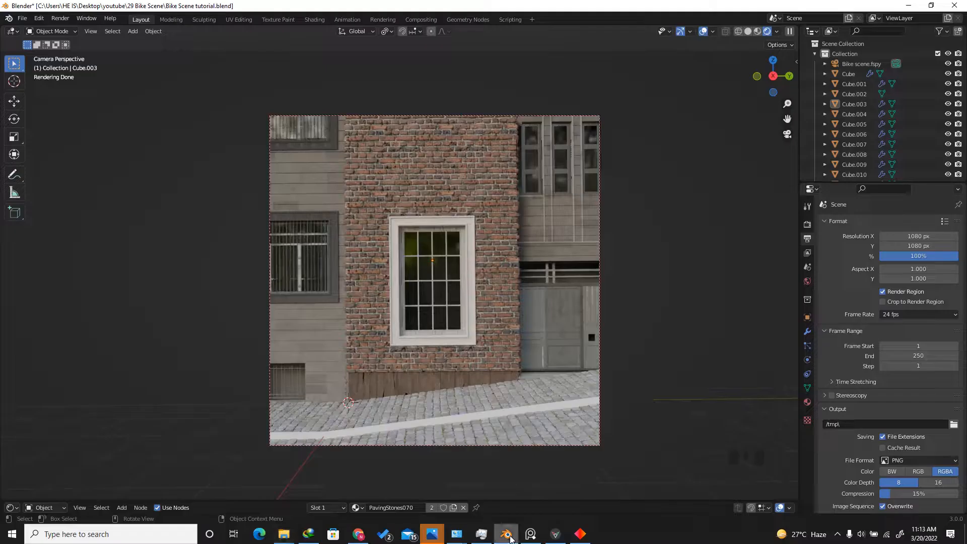
click(748, 34)
drag(775, 78, 773, 104)
scroll(509, 256, down, 5)
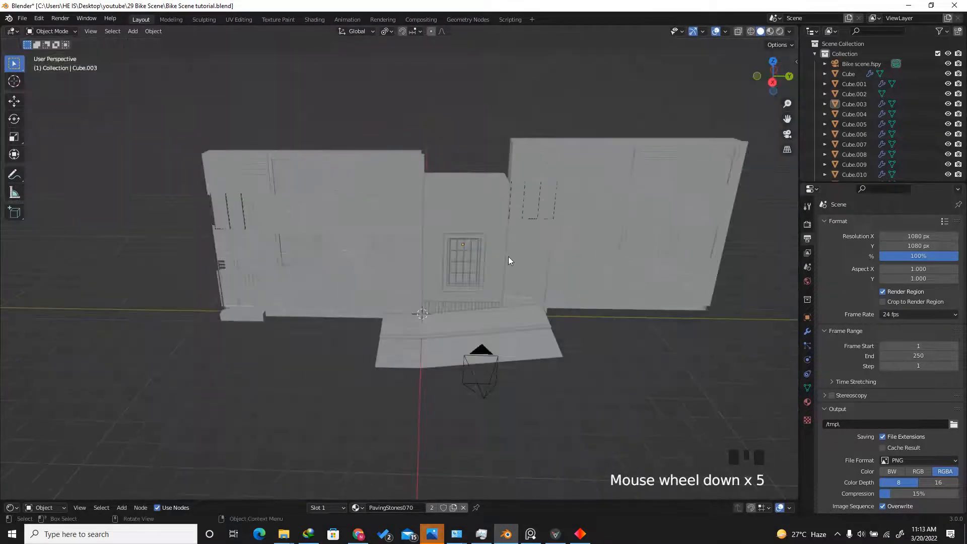
key(a)
key(h)
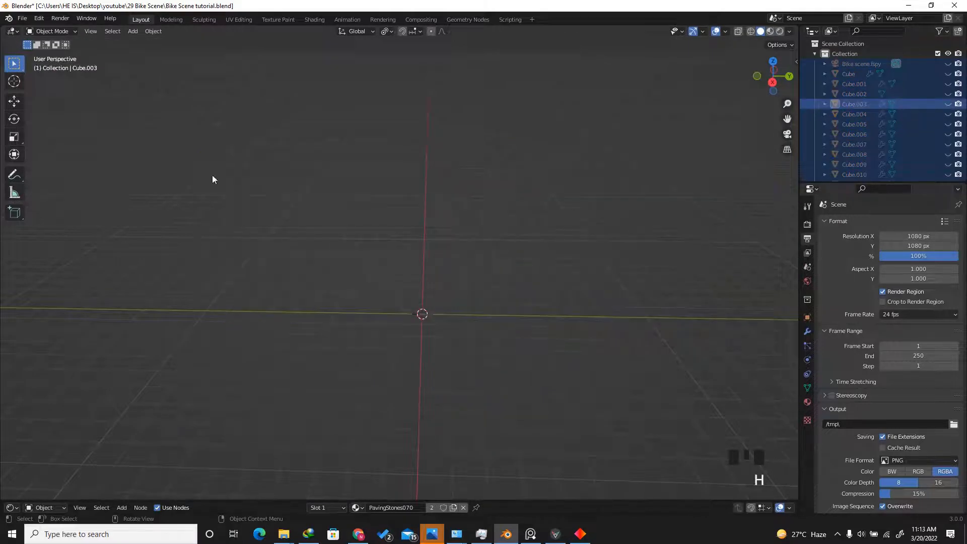
- Import the glTF 2.0 file scene.gltf from the bsa_cycle folder inside 29 Bike Scene
click(23, 20)
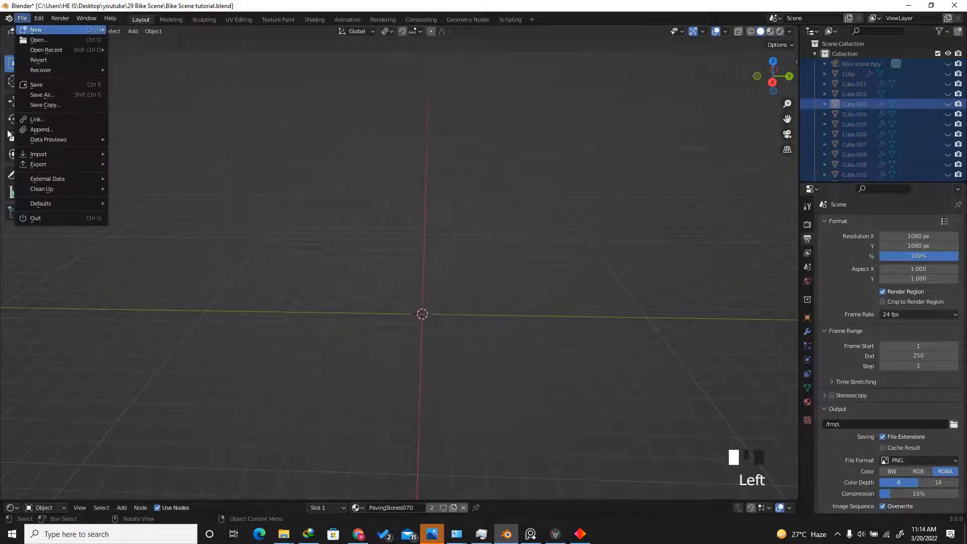
mouse_move(44, 156)
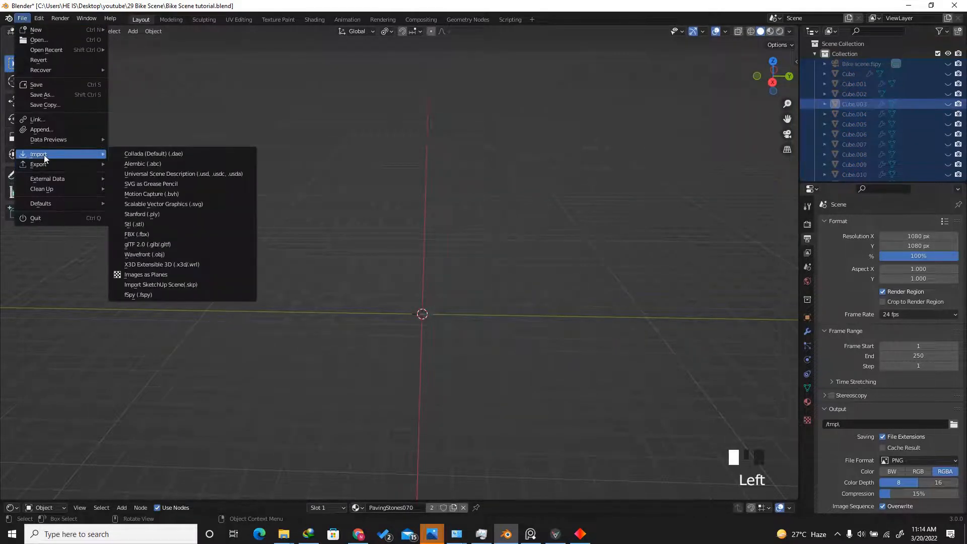
click(161, 244)
scroll(276, 360, down, 2)
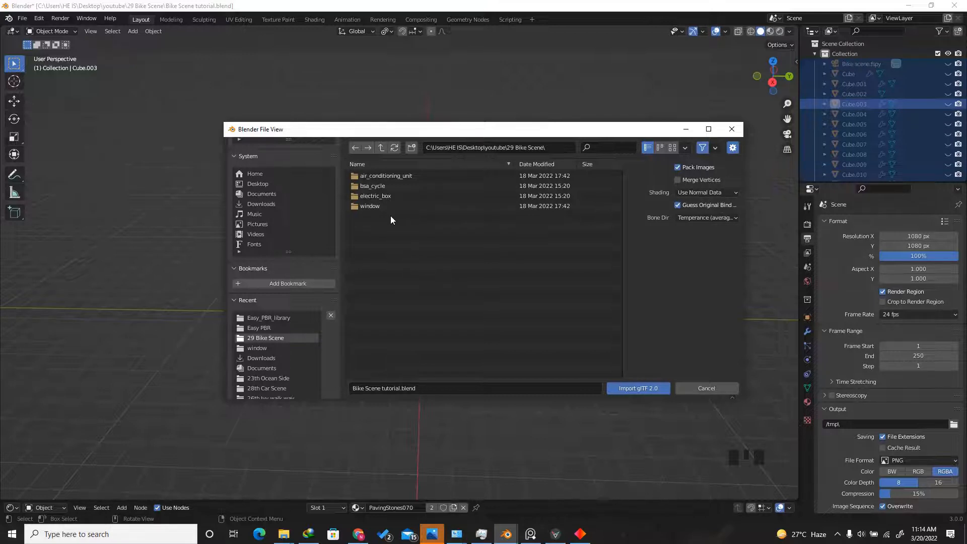
click(386, 188)
double_click(386, 186)
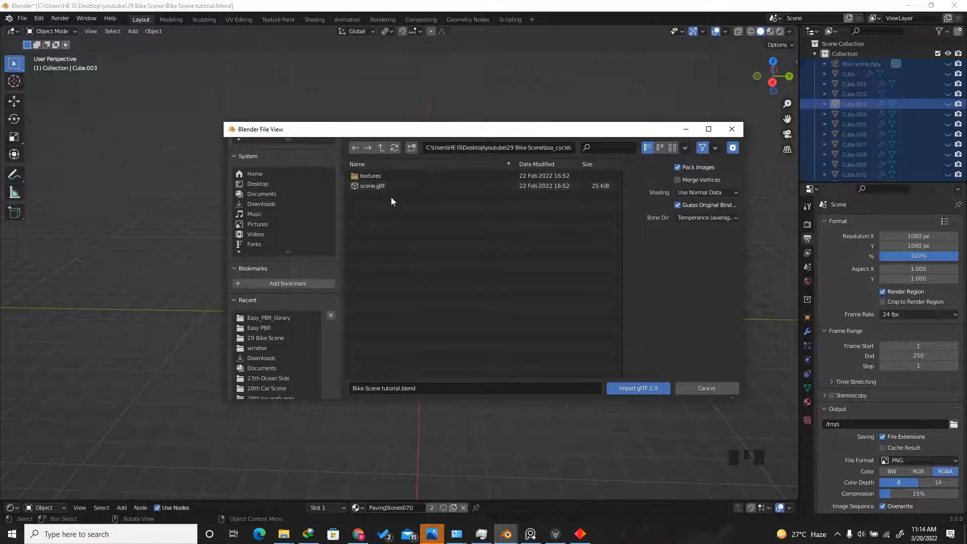
click(373, 186)
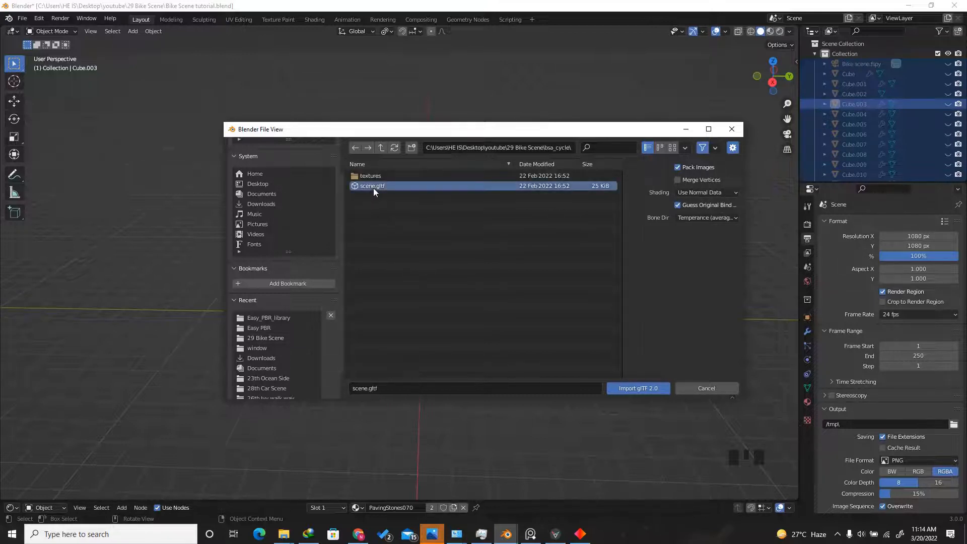
click(636, 389)
- Join all the imported bicycle parts into one object, using the frame as the active object
scroll(418, 337, up, 7)
scroll(403, 340, down, 10)
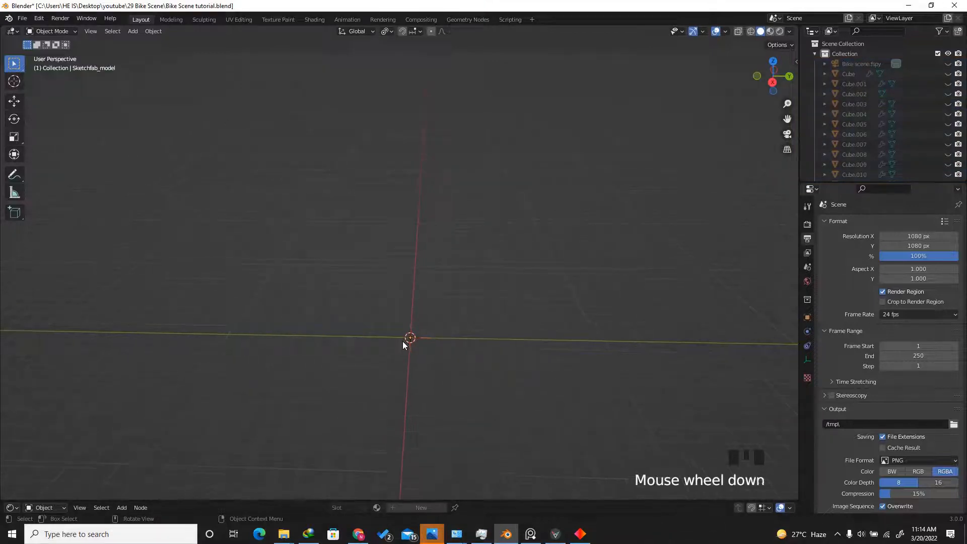
scroll(403, 342, down, 5)
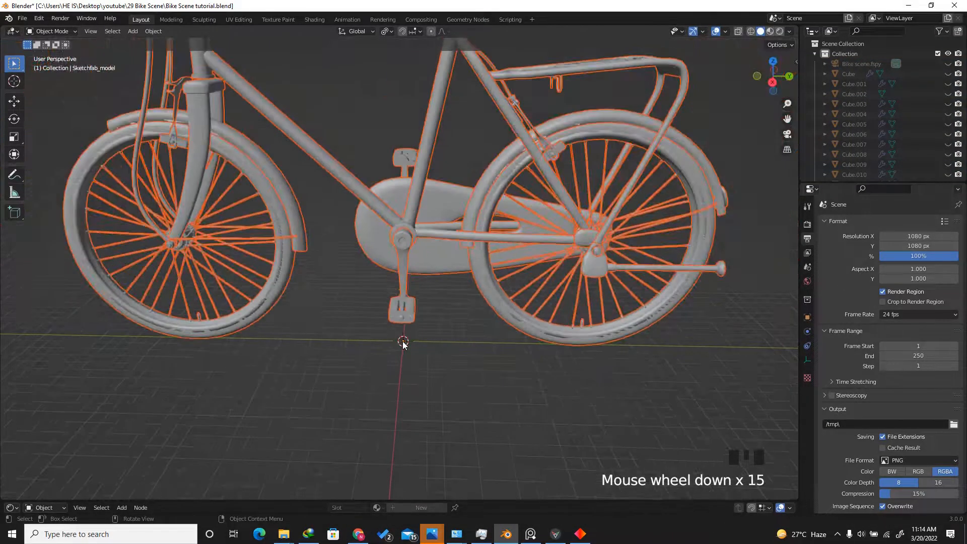
scroll(465, 346, down, 2)
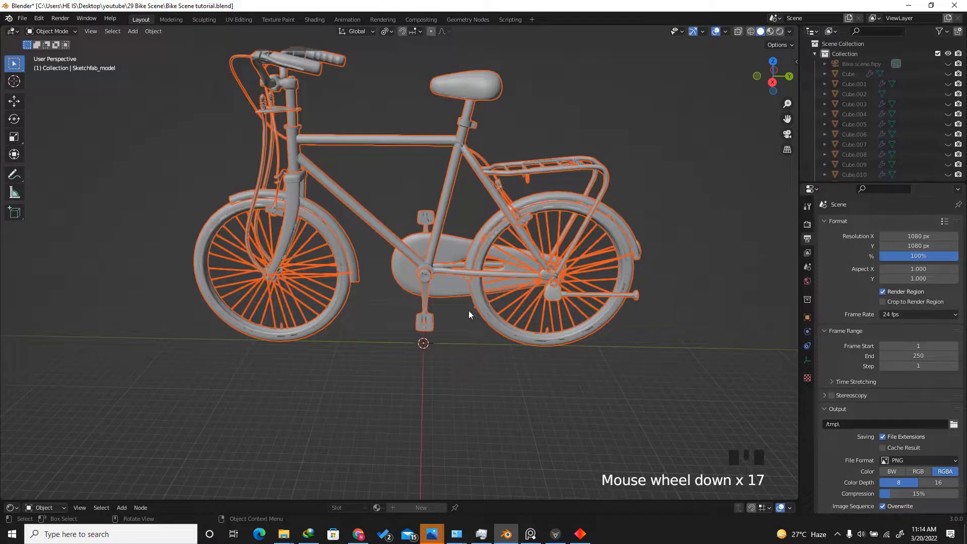
key(ctrl+z)
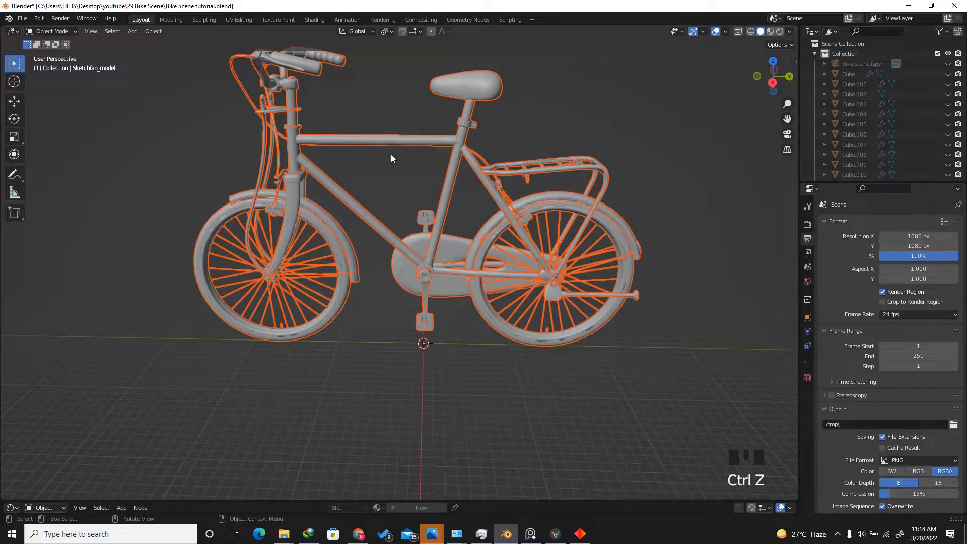
shift+click(392, 141)
scroll(408, 137, up, 2)
scroll(413, 198, down, 2)
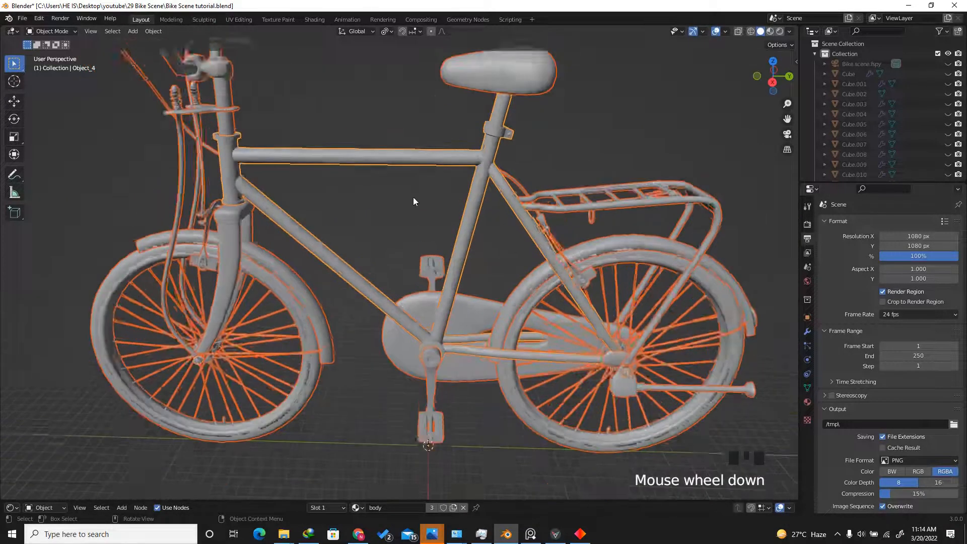
key(g)
right_click(425, 184)
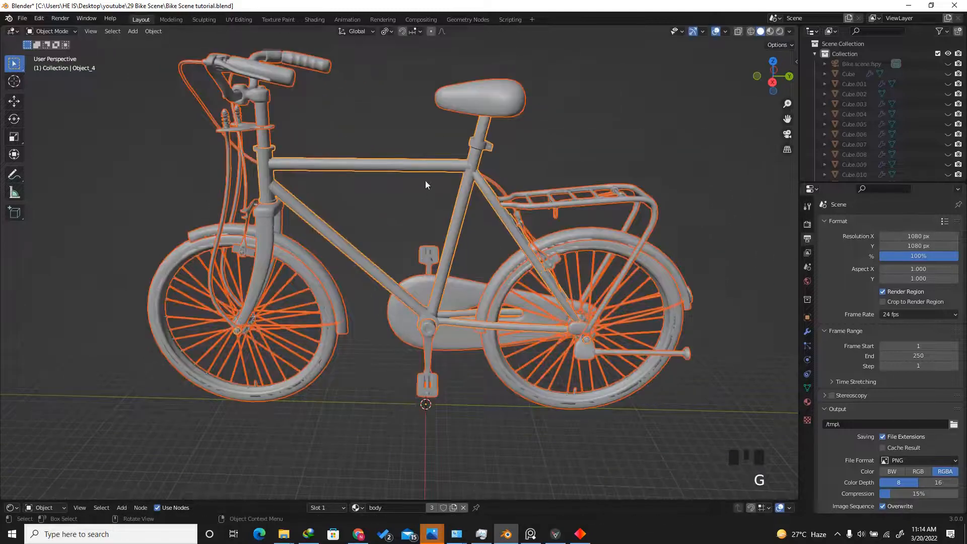
right_click(398, 166)
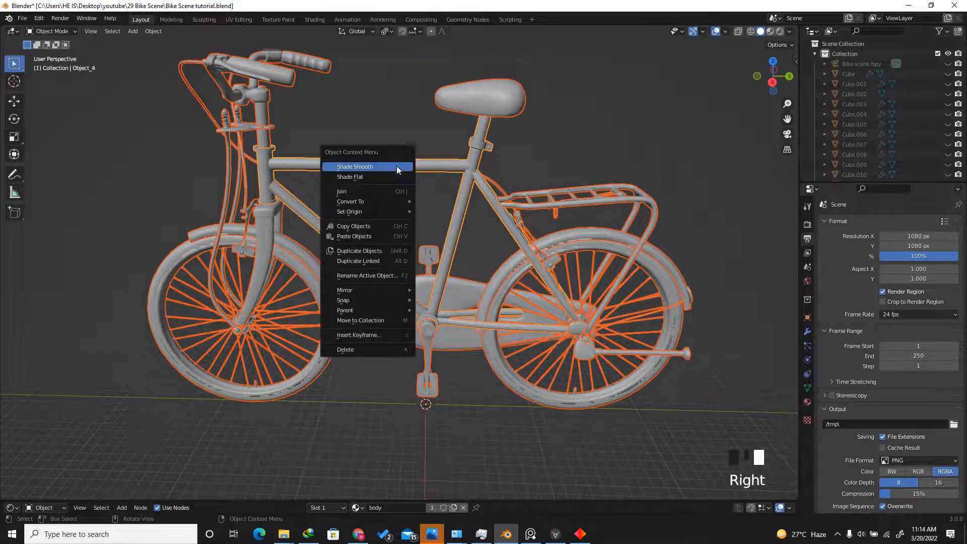
click(353, 192)
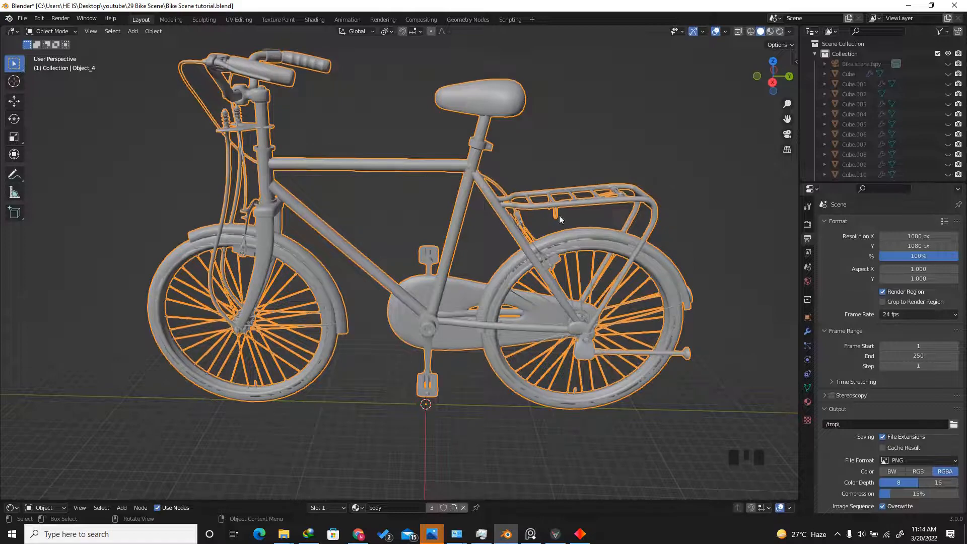
- Scale the joined bicycle down in stages, first by about 0.257 and again by about 0.377
key(s)
click(424, 402)
scroll(424, 402, up, 4)
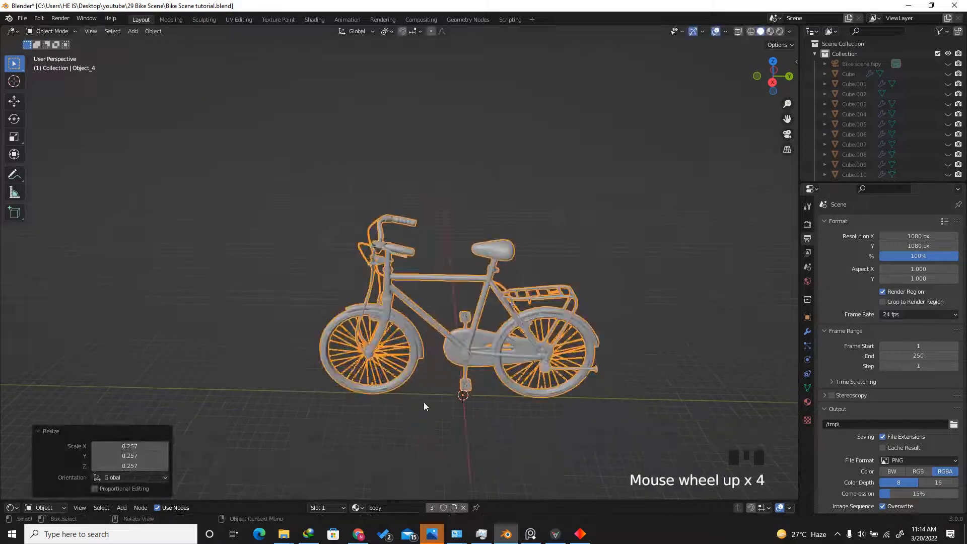
key(s)
key(s)
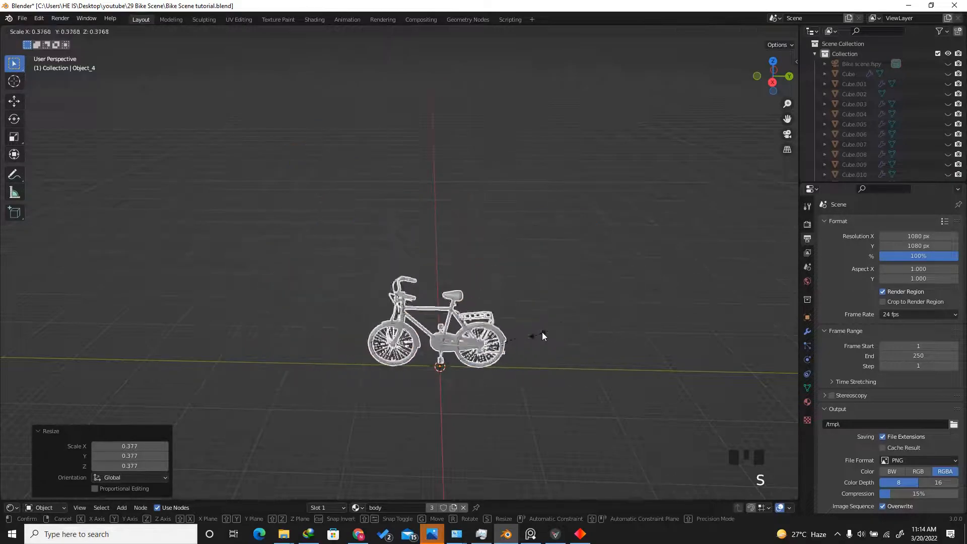
click(542, 331)
- Unhide all the scene objects and scale only the bicycle by about 0.213 to suit the building
key(alt+h)
scroll(473, 397, up, 6)
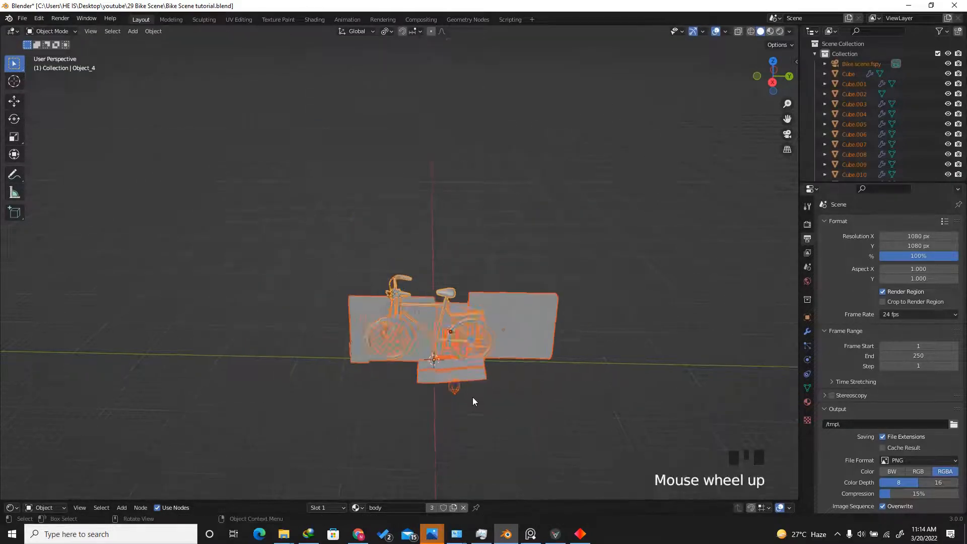
click(488, 233)
scroll(488, 252, up, 9)
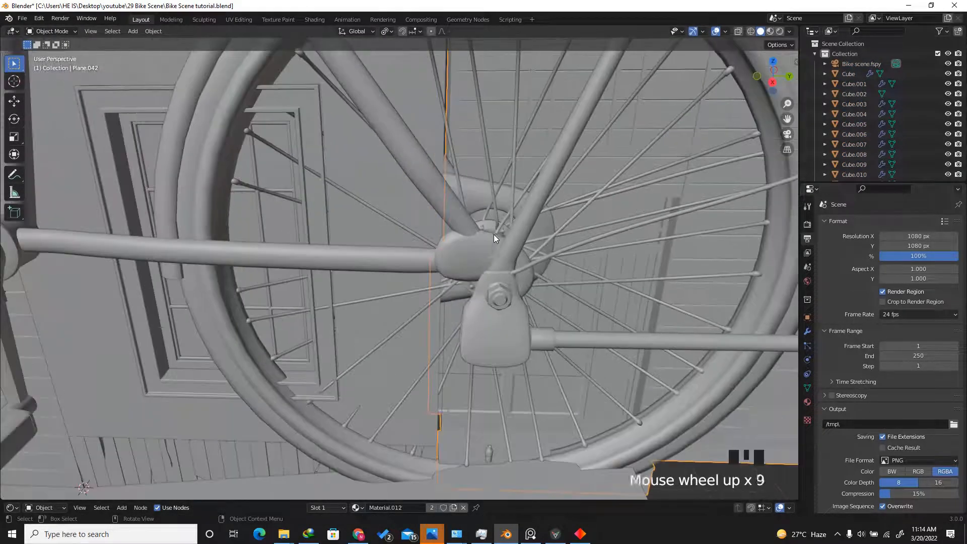
click(493, 234)
scroll(445, 226, down, 5)
scroll(445, 226, down, 3)
key(s)
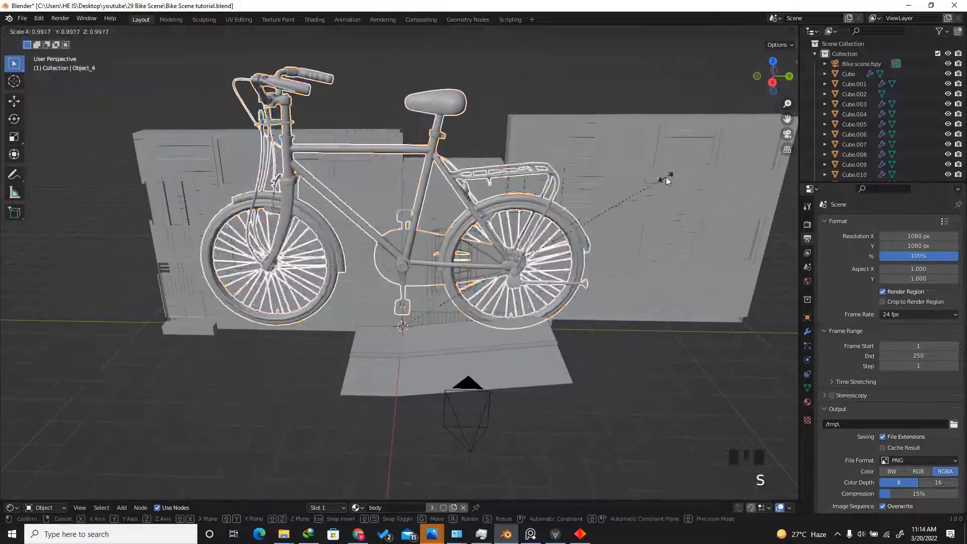
click(449, 280)
- Scale the bicycle down further in the right side view and move it about 2.61 m in Y and 0.36 m in Z onto the slope
key(KP_3)
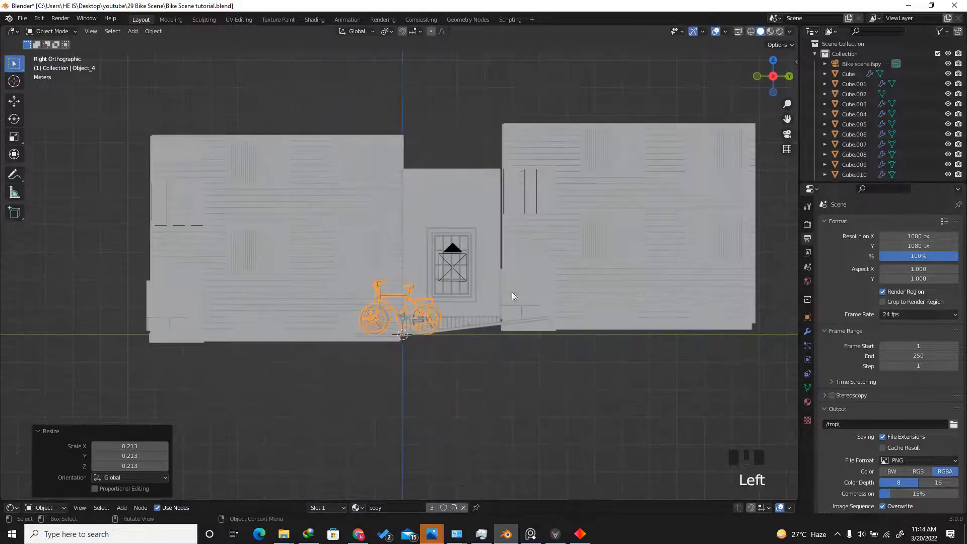
scroll(422, 309, up, 9)
key(s)
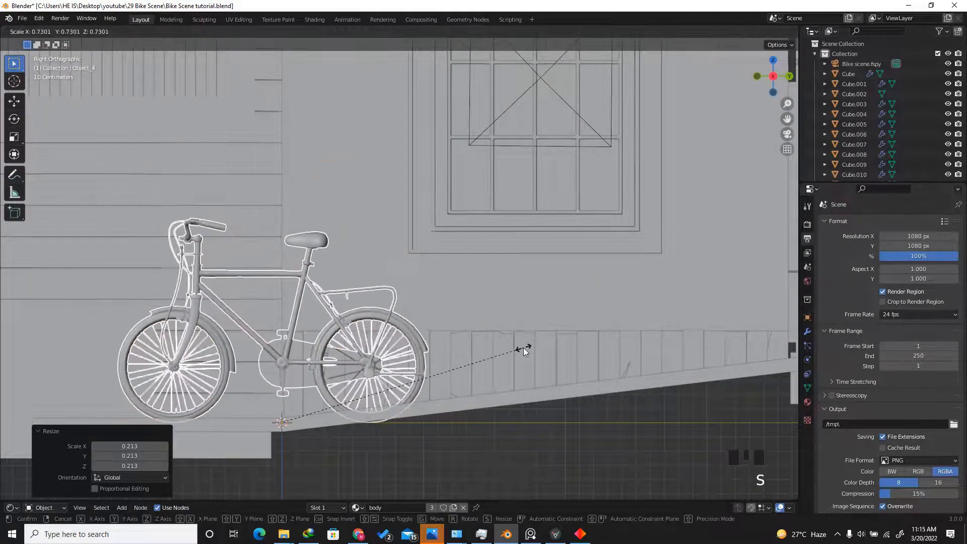
click(361, 328)
scroll(361, 329, down, 3)
key(g)
click(600, 309)
scroll(600, 309, up, 4)
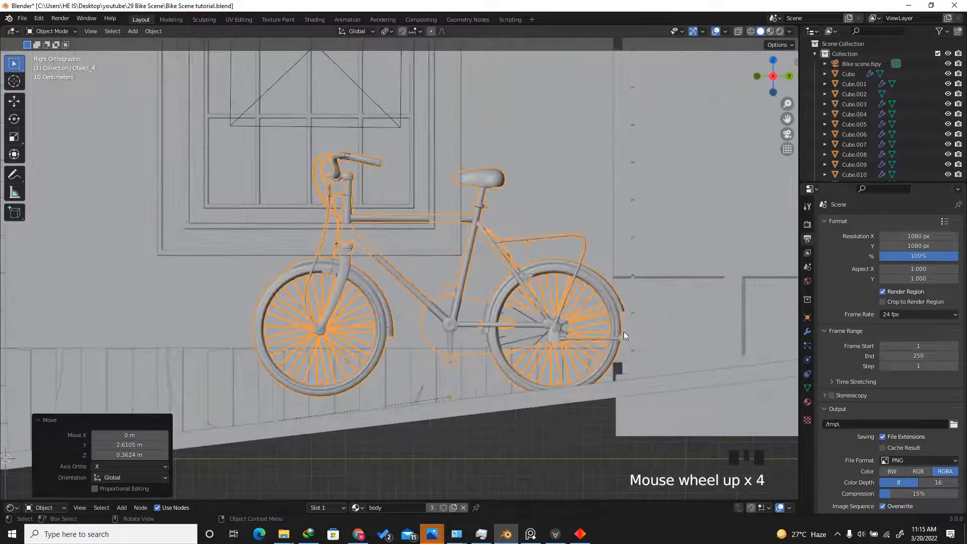
- Rotate the bicycle about -6.22° to follow the slope and lower it about 0.029 m towards the pavement
key(r)
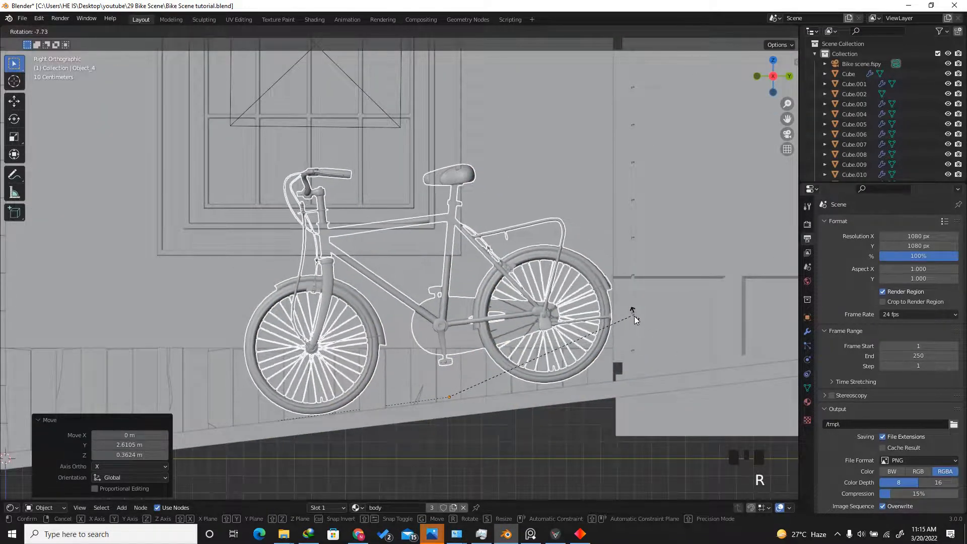
click(637, 320)
scroll(554, 352, up, 2)
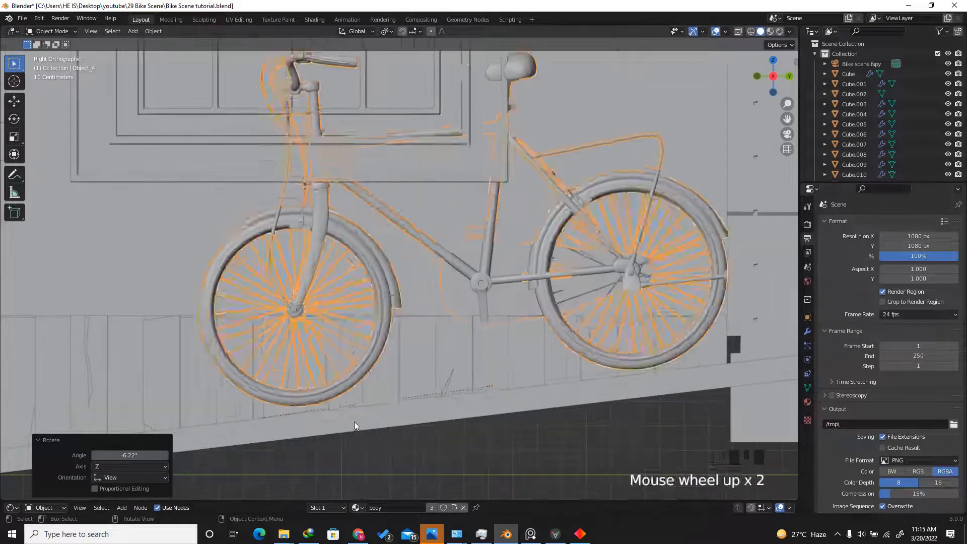
key(g)
click(518, 416)
key(r)
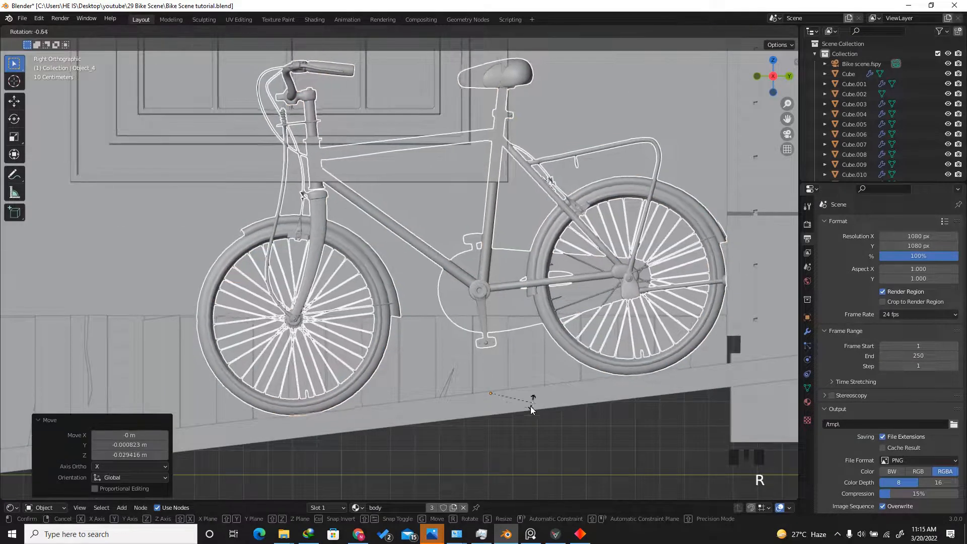
right_click(538, 402)
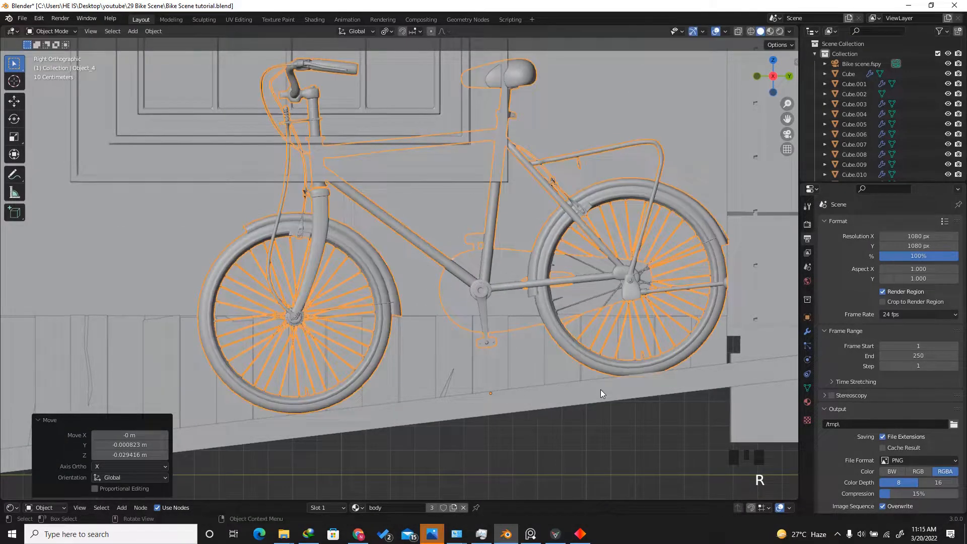
- Fine-tune the bicycle on the slope with rotations of about -0.77° and 0.24° and a 0.008 m upward move between them
key(r)
click(591, 345)
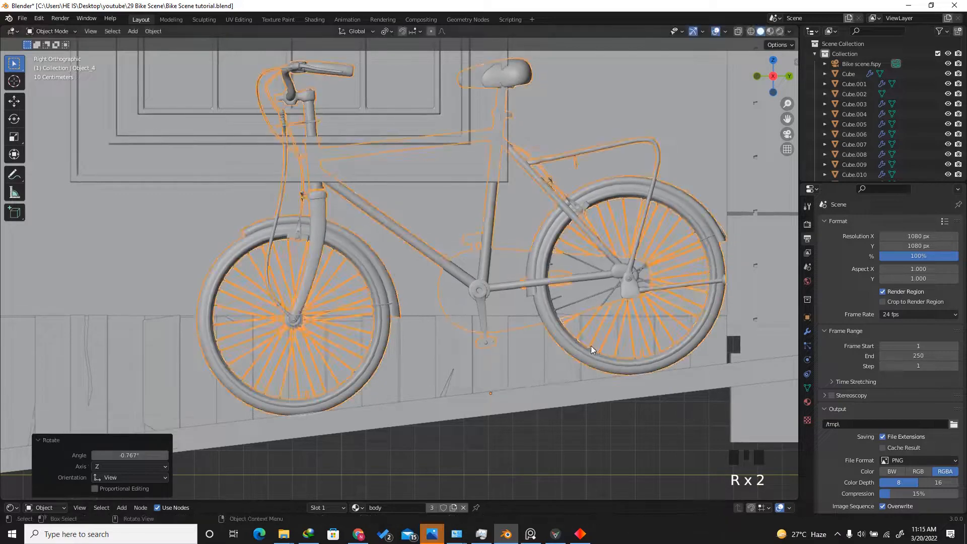
key(g)
right_click(588, 326)
key(r)
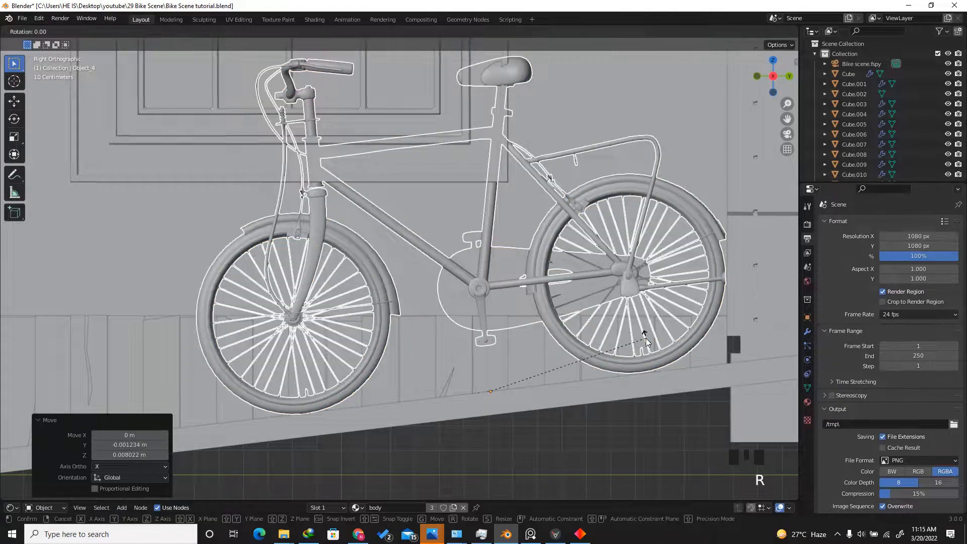
click(454, 394)
scroll(454, 394, down, 6)
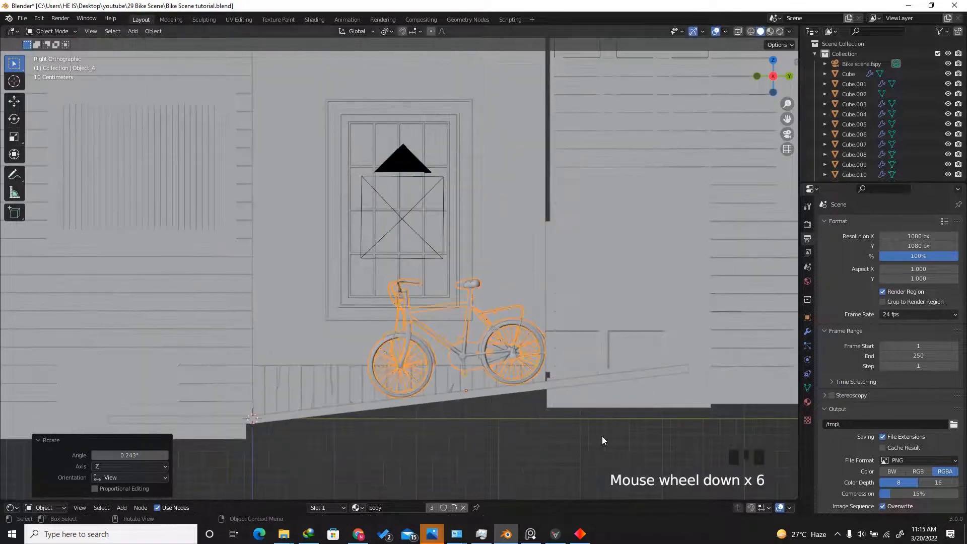
- Scale the bicycle to about 0.9 of its size and lower it about 0.098 m onto the sloping pavement
key(s)
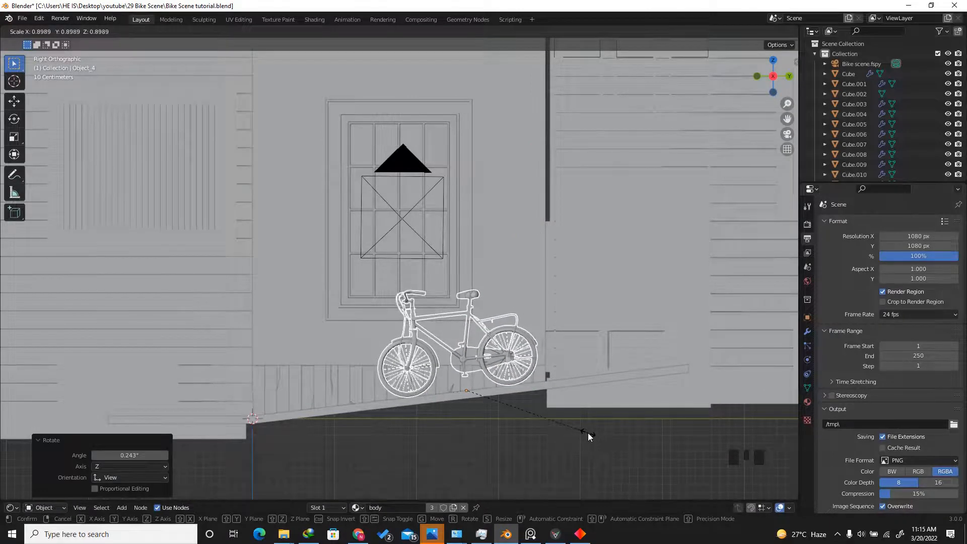
click(585, 430)
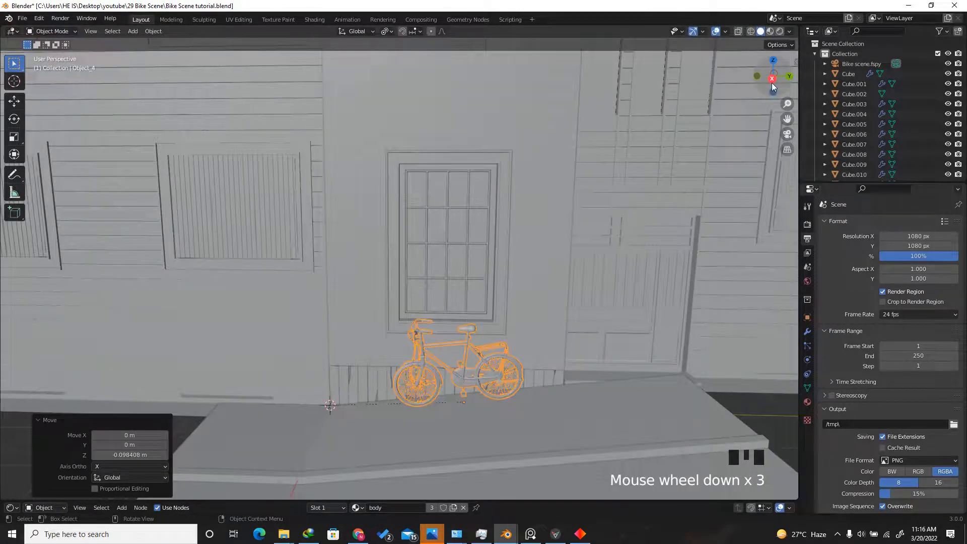
middle_drag(539, 353, 575, 335)
scroll(575, 335, up, 3)
scroll(575, 335, up, 2)
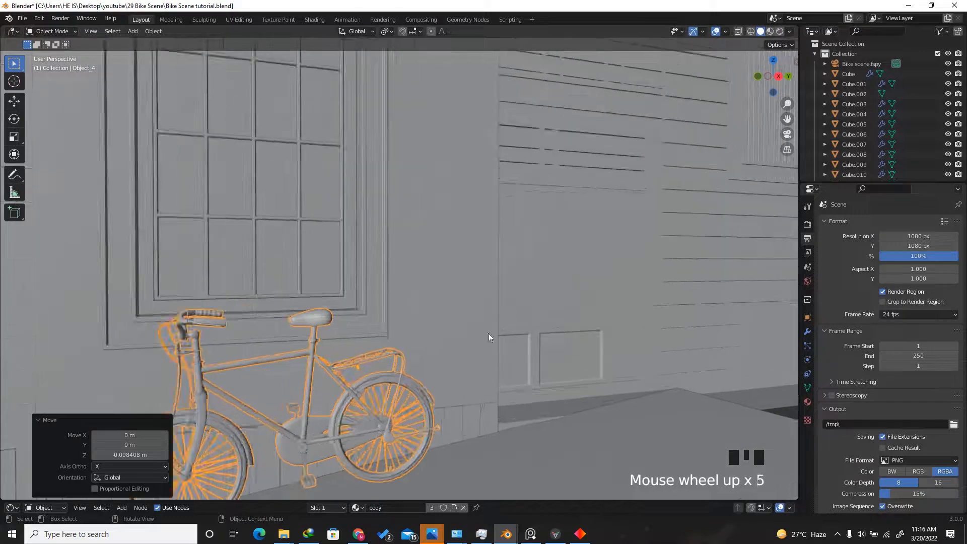
scroll(489, 309, down, 3)
scroll(584, 432, down, 3)
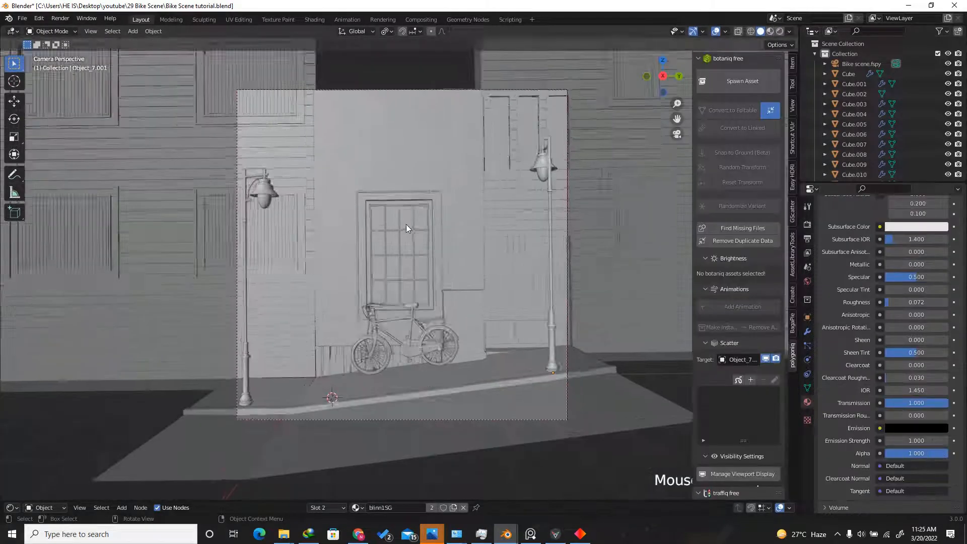
- Preview the street scene through the camera with rendered viewport shading
scroll(406, 225, up, 1)
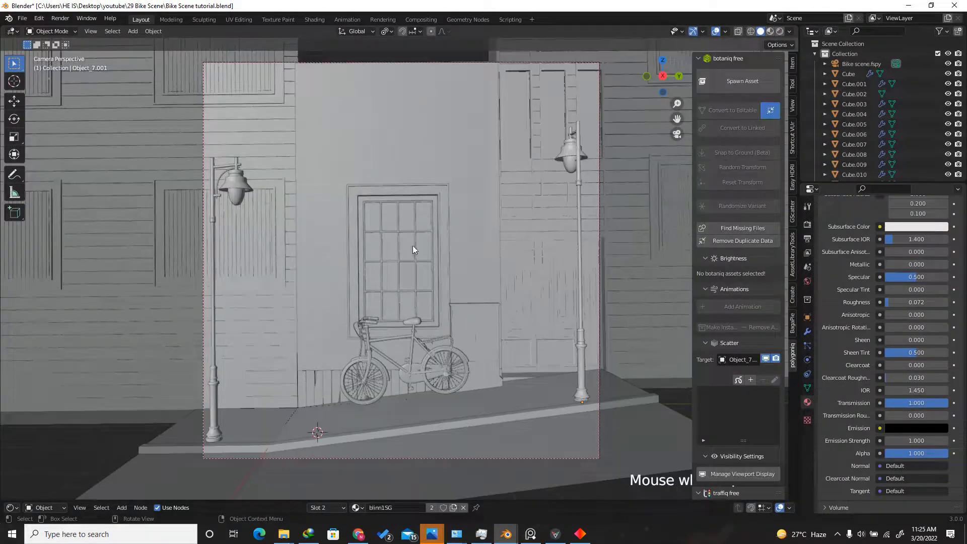
click(780, 31)
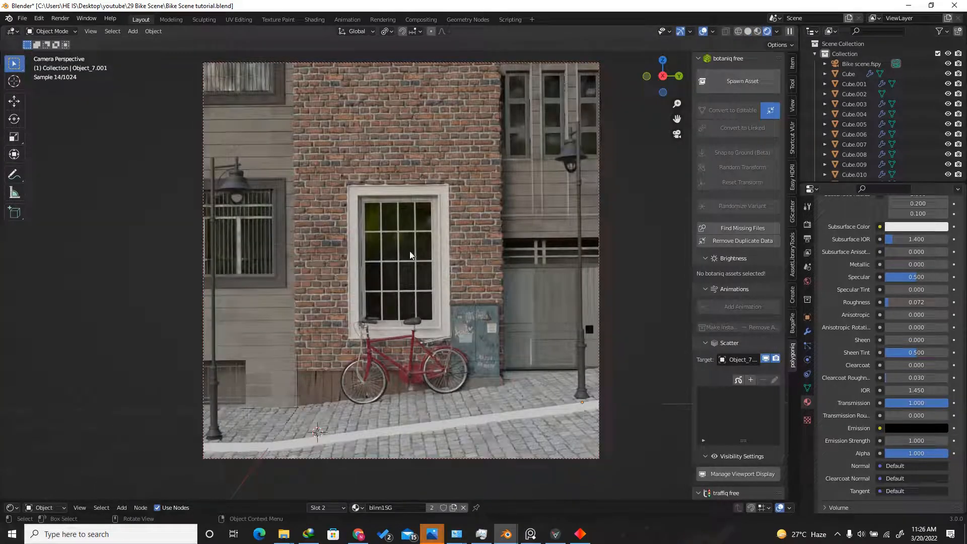
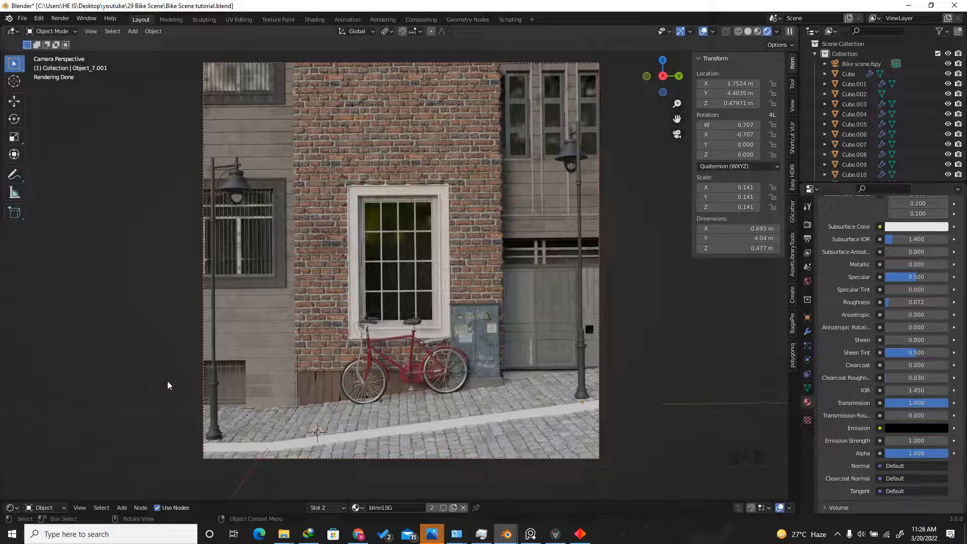
- Open the add-on preferences and view the file browser for installing an add-on, without installing anything
click(38, 19)
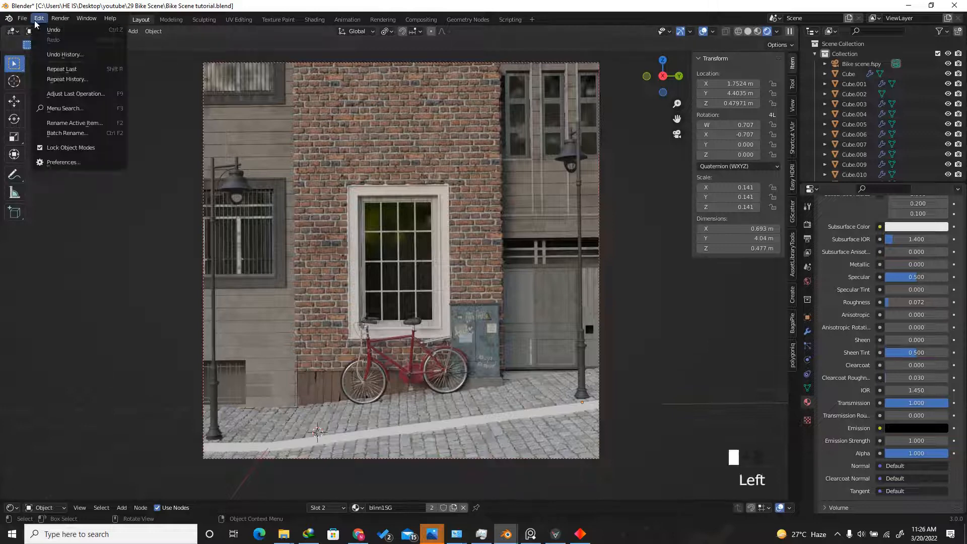
click(63, 163)
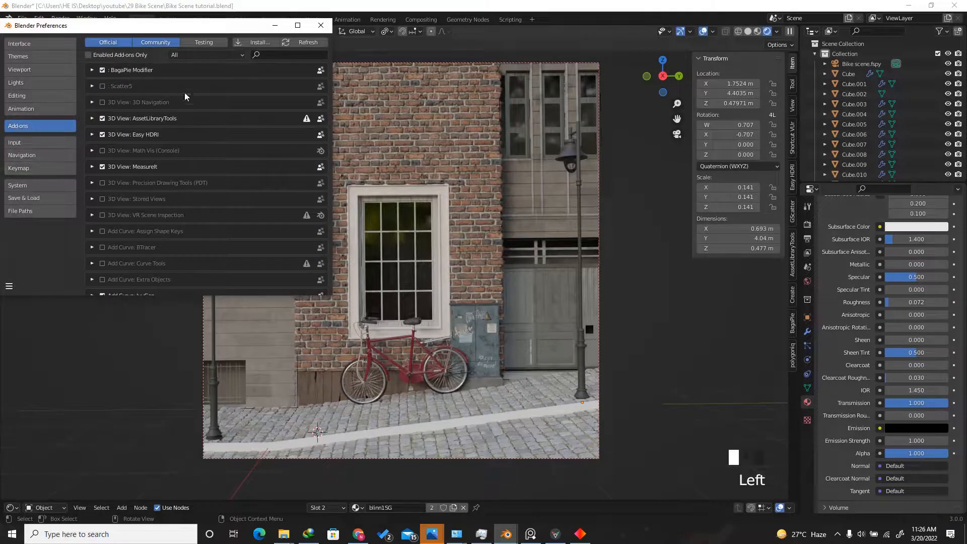
click(257, 43)
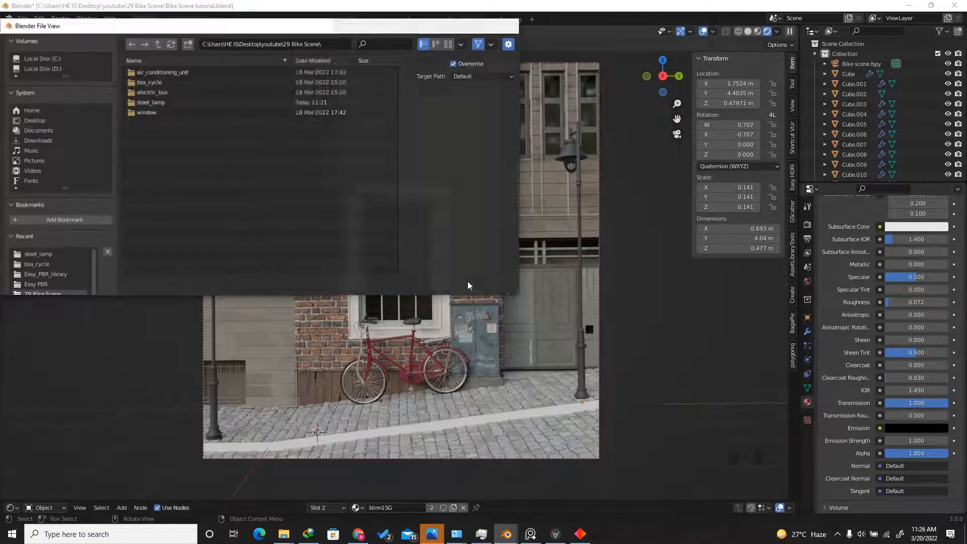
click(467, 281)
- Search the add-ons for "bot" to check botaniq_free, save the preferences and close them
click(285, 56)
text(bot)
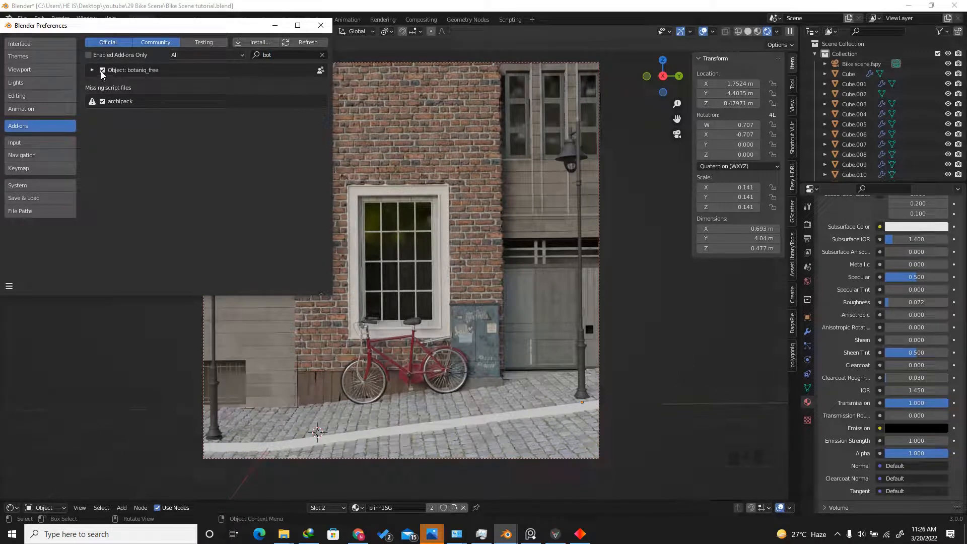
click(9, 286)
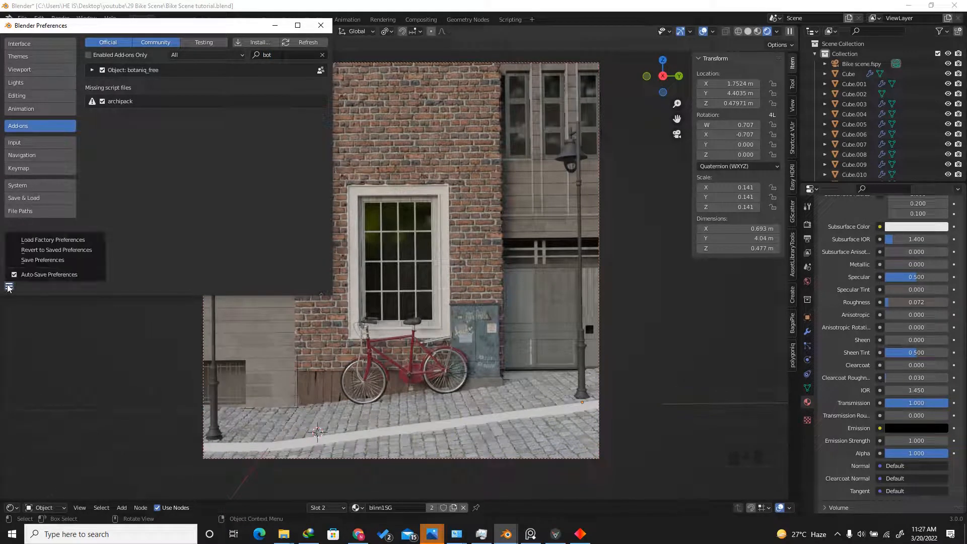
click(31, 264)
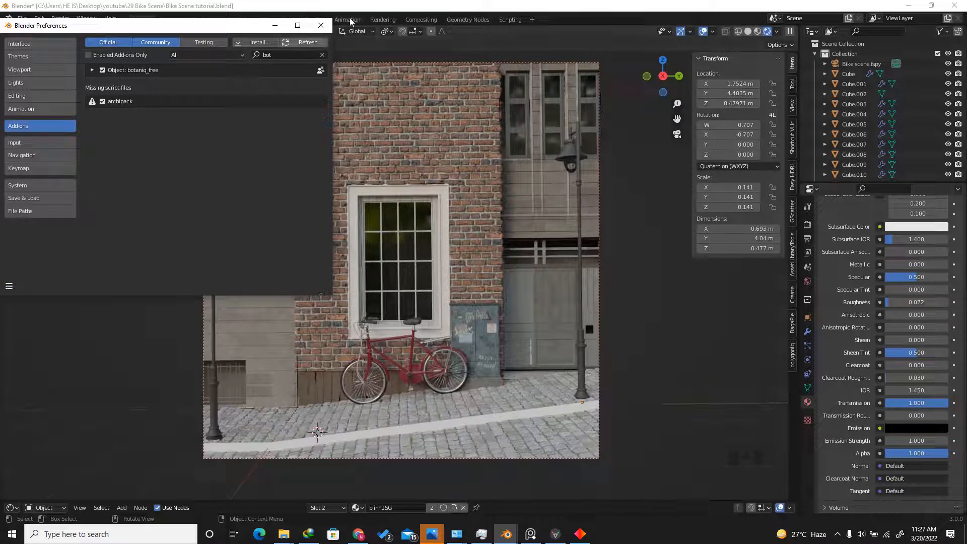
click(320, 25)
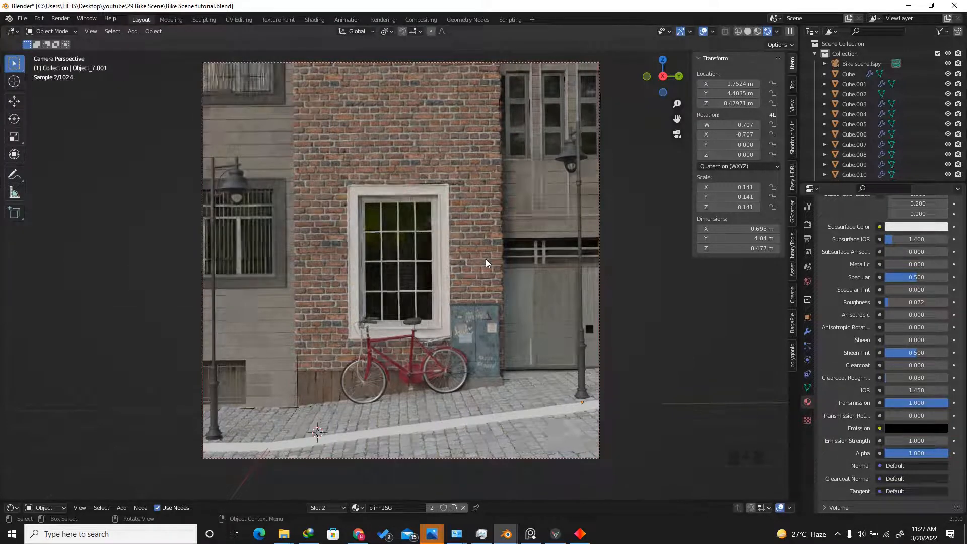
- Open the botaniq free Spawn Asset dialog and browse its coniferous trees
key(n)
key(n)
key(n)
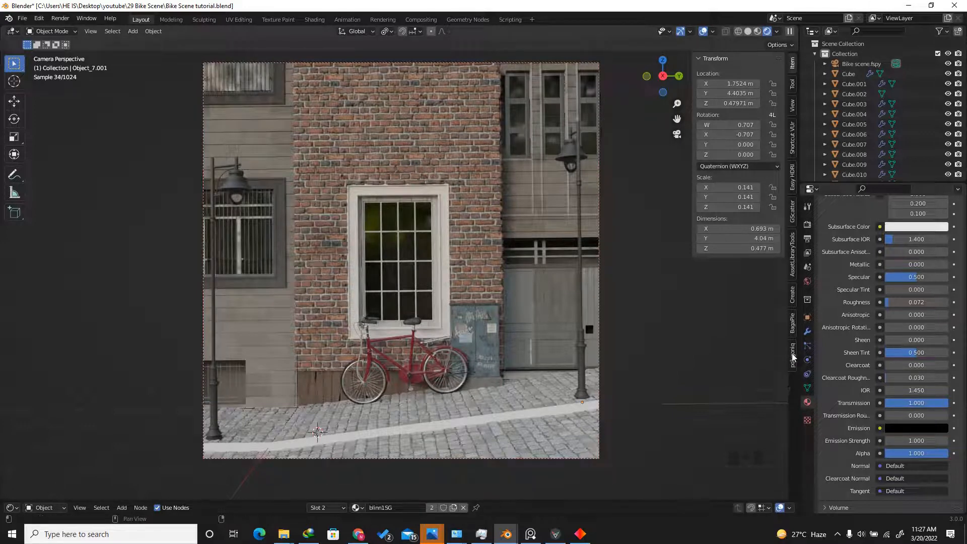
click(793, 357)
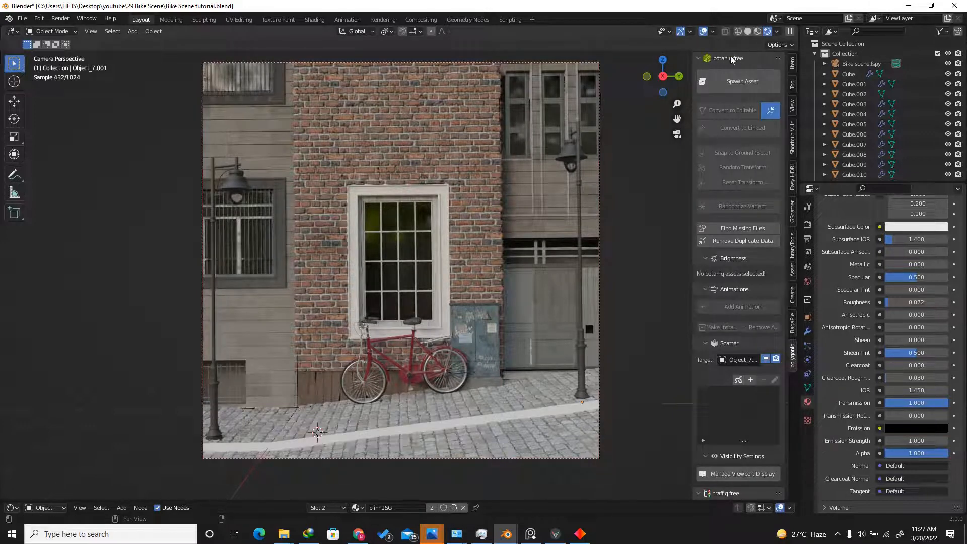
click(744, 82)
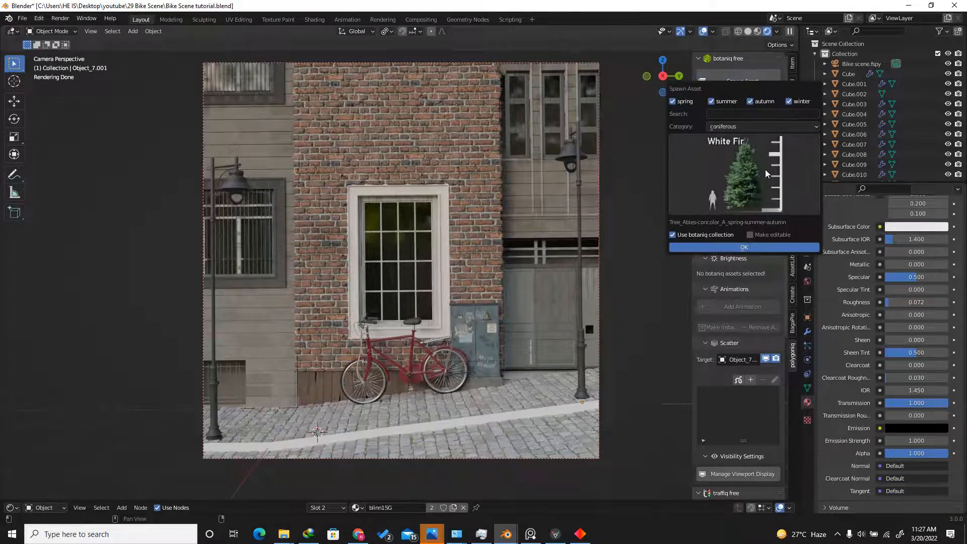
click(765, 169)
click(735, 170)
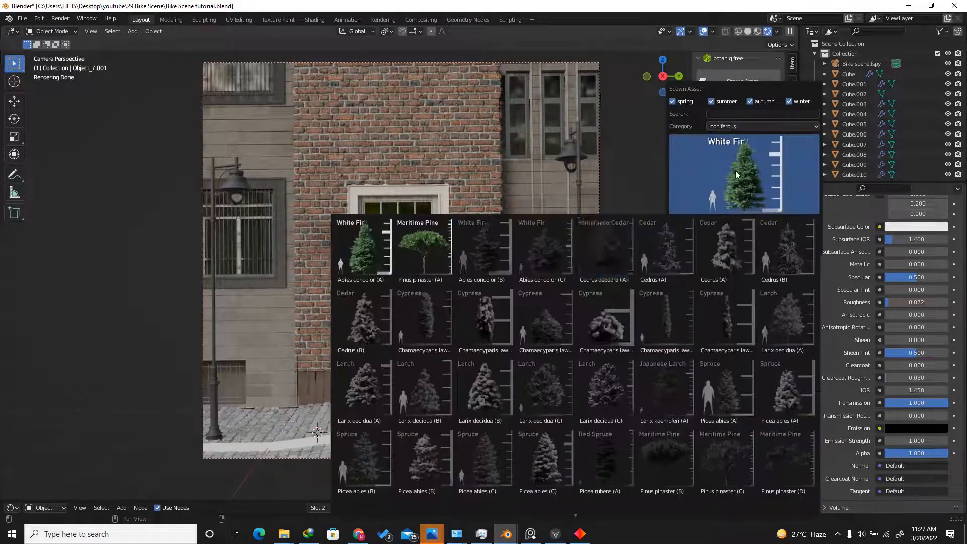
- Browse the deciduous category of the asset library and preview the Black Locust tree
click(735, 126)
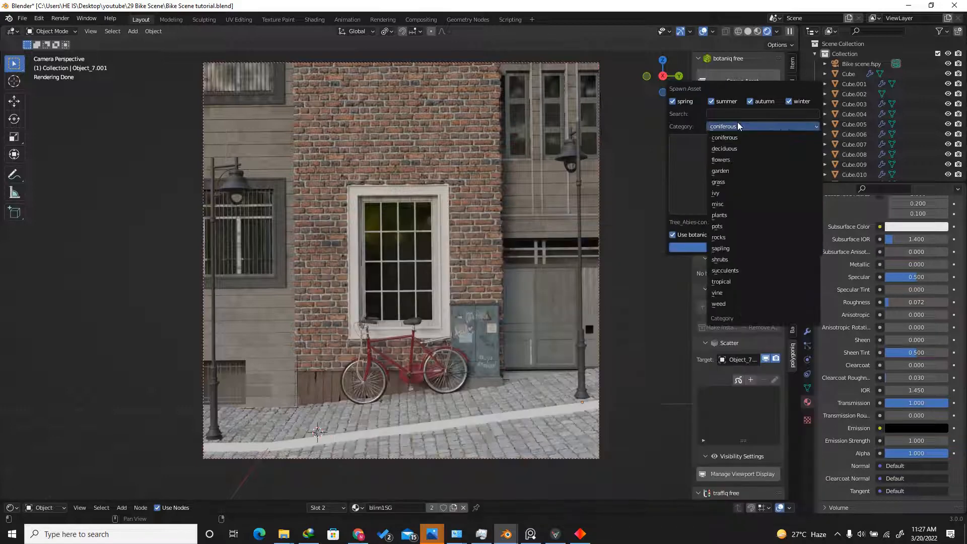
click(724, 148)
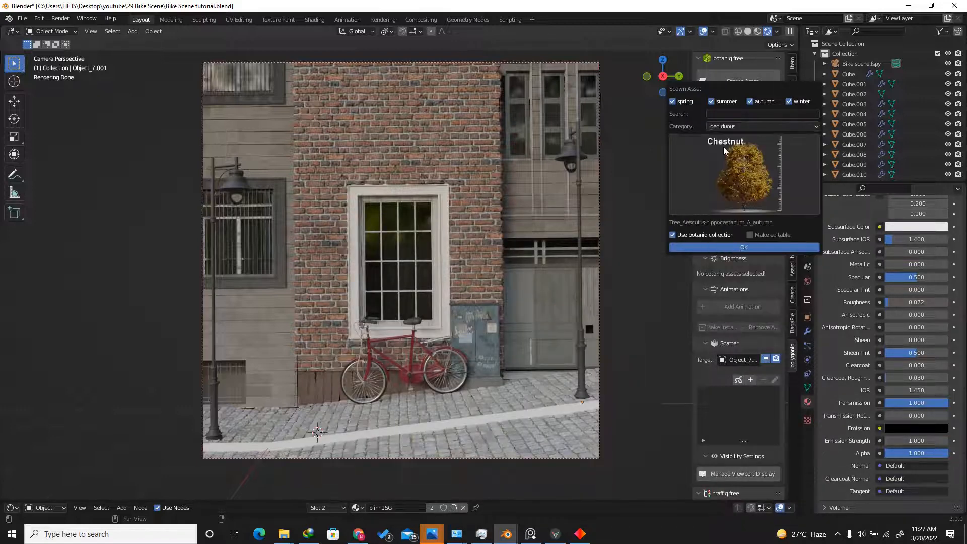
click(734, 162)
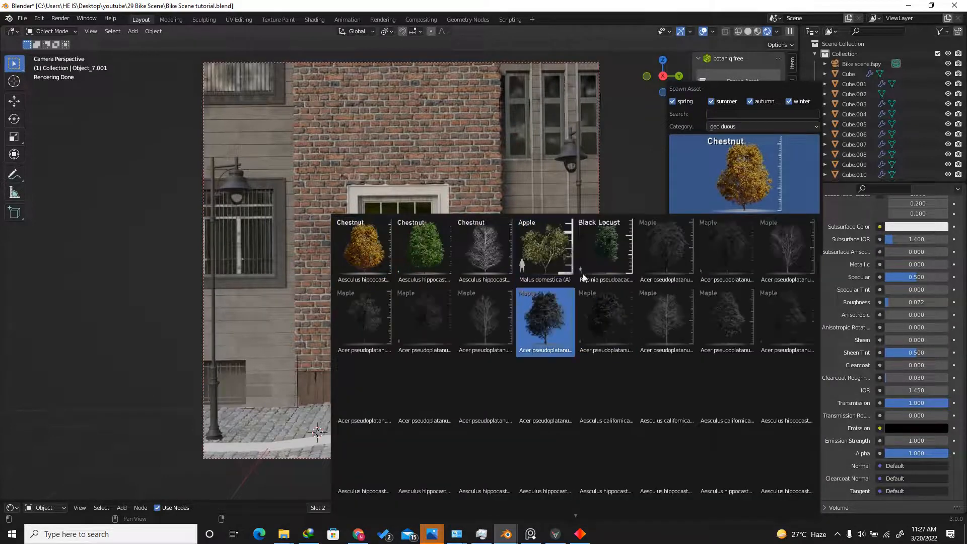
click(597, 245)
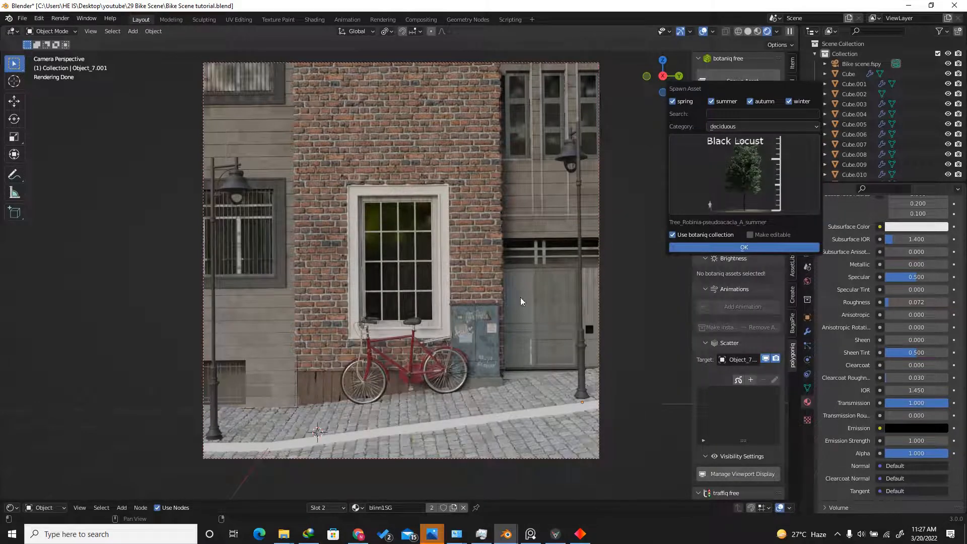
- Return the viewport to solid shading and save the Bike Scene tutorial file
click(749, 32)
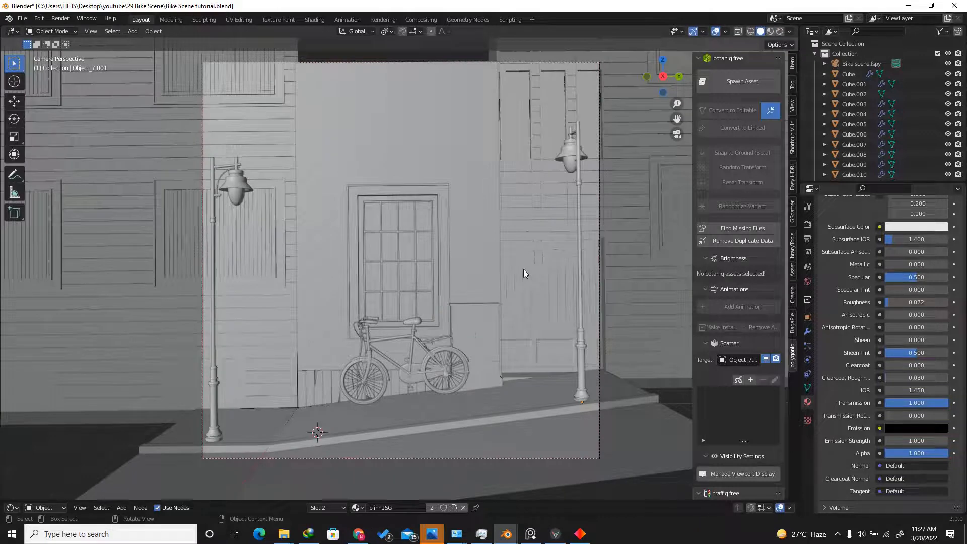
key(ctrl+s)
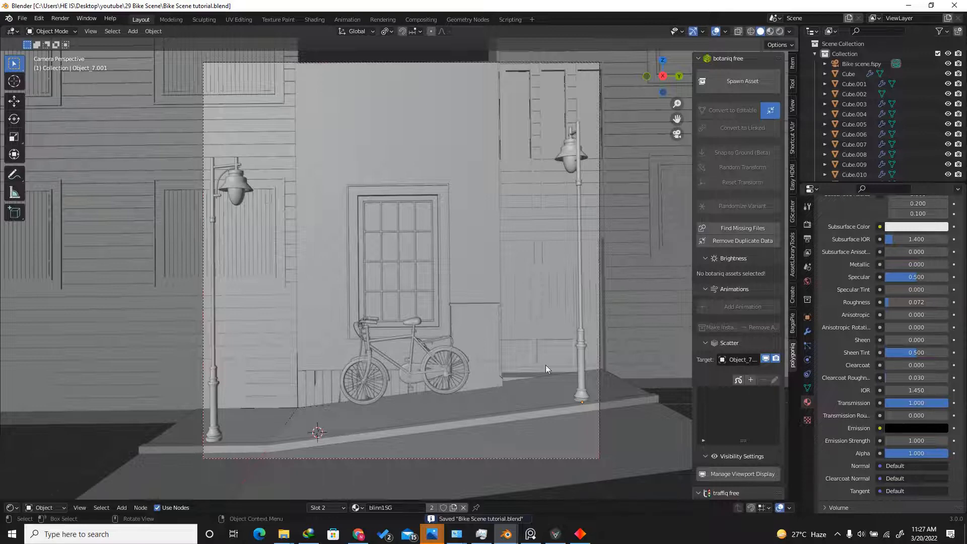
scroll(323, 397, down, 2)
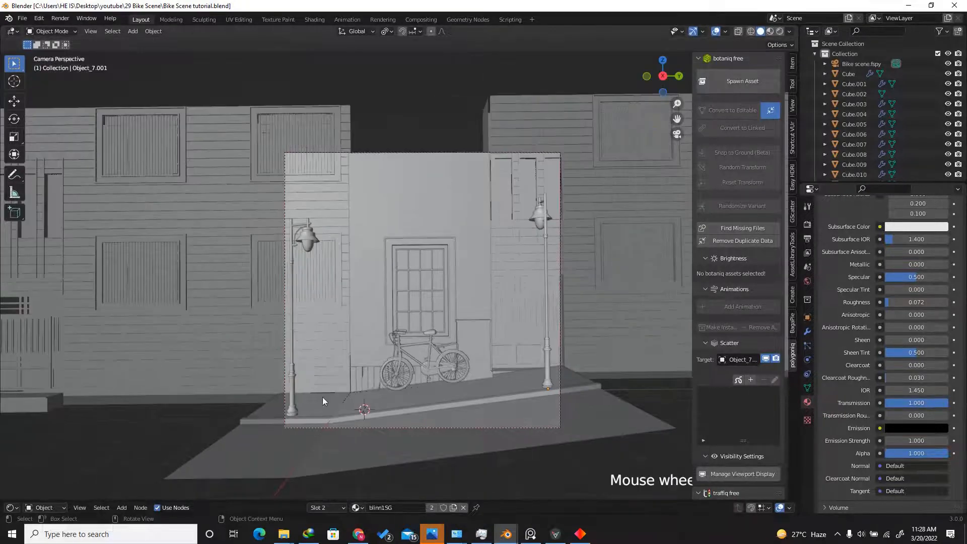
- Place the 3D cursor on the pavement outside the left lamp post and spawn a deciduous Black Locust tree there
scroll(335, 414, up, 5)
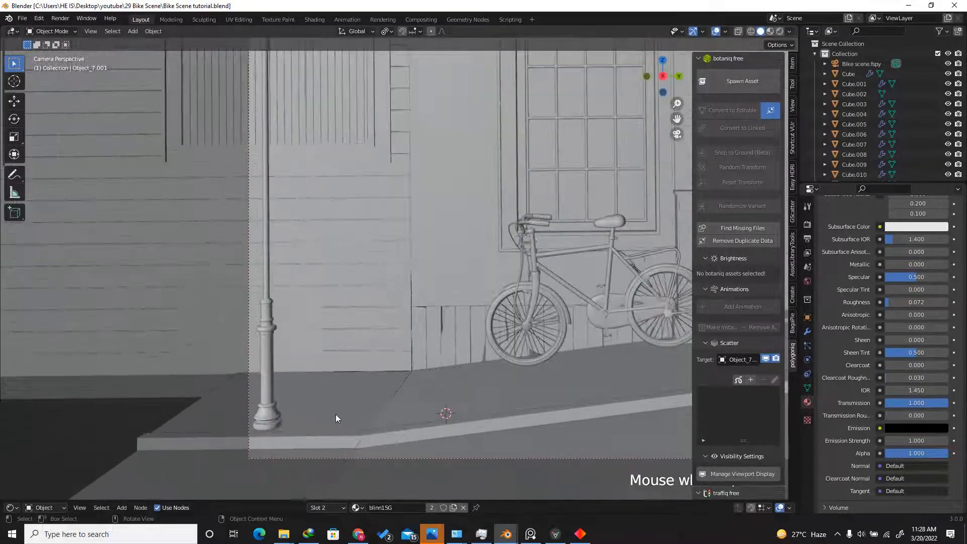
shift+right_click(194, 420)
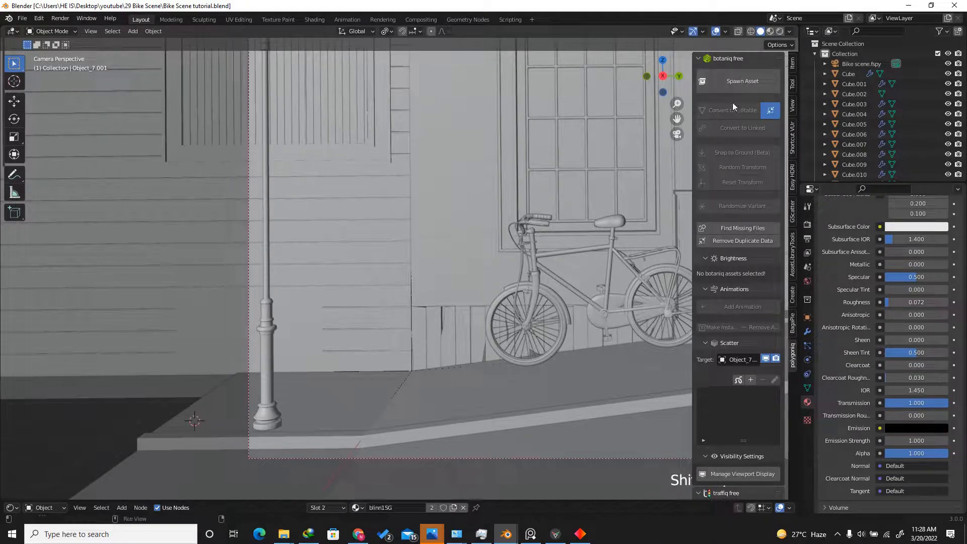
shift+right_click(195, 419)
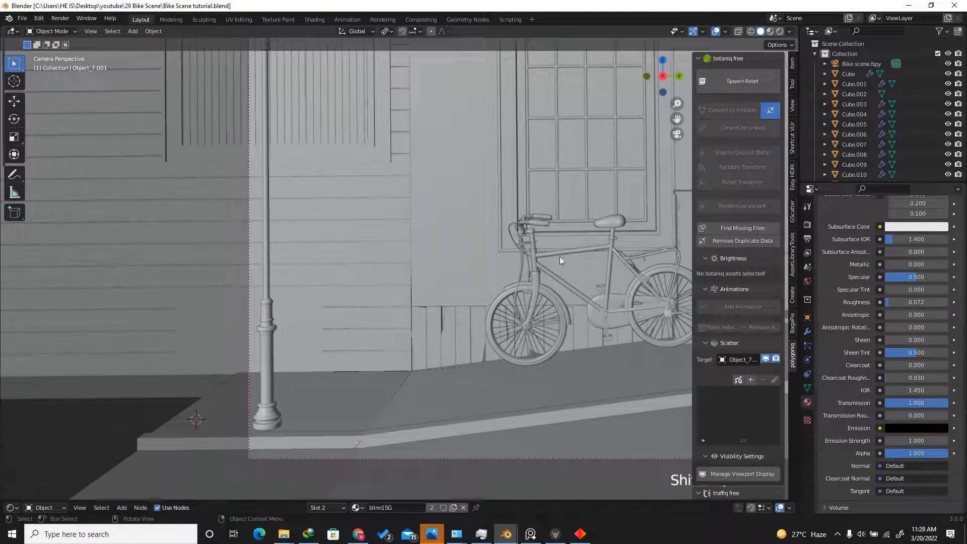
click(733, 83)
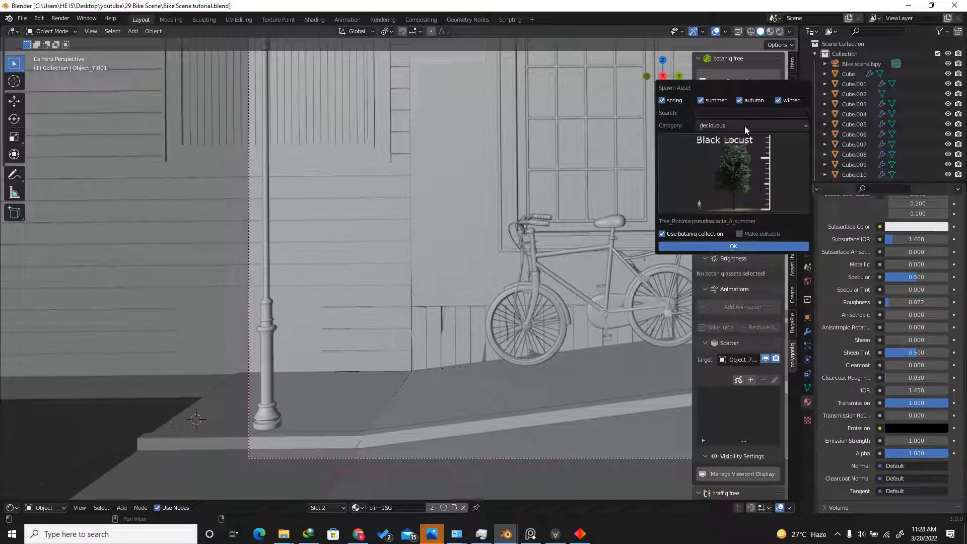
click(733, 247)
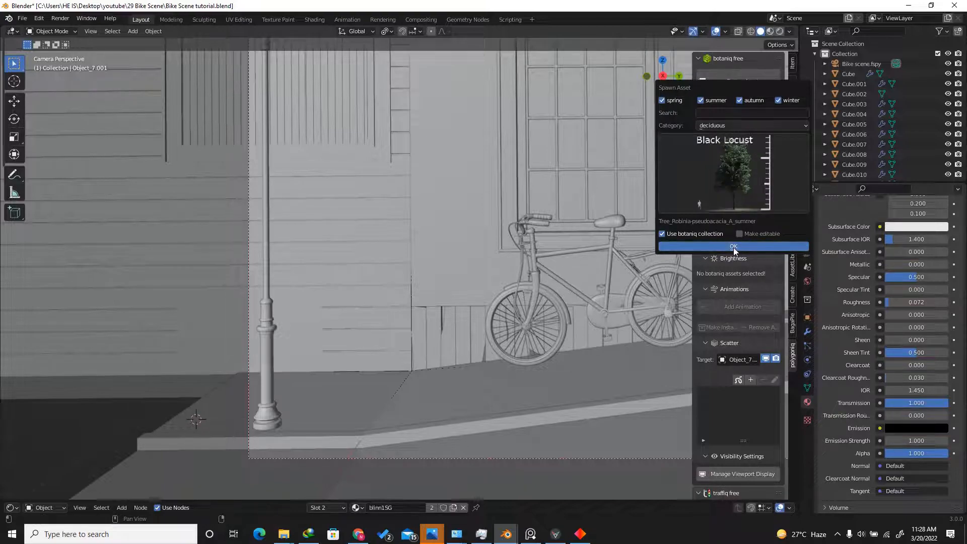
- Scale the new Black Locust tree down uniformly to about 0.508
scroll(357, 388, down, 6)
scroll(355, 338, up, 2)
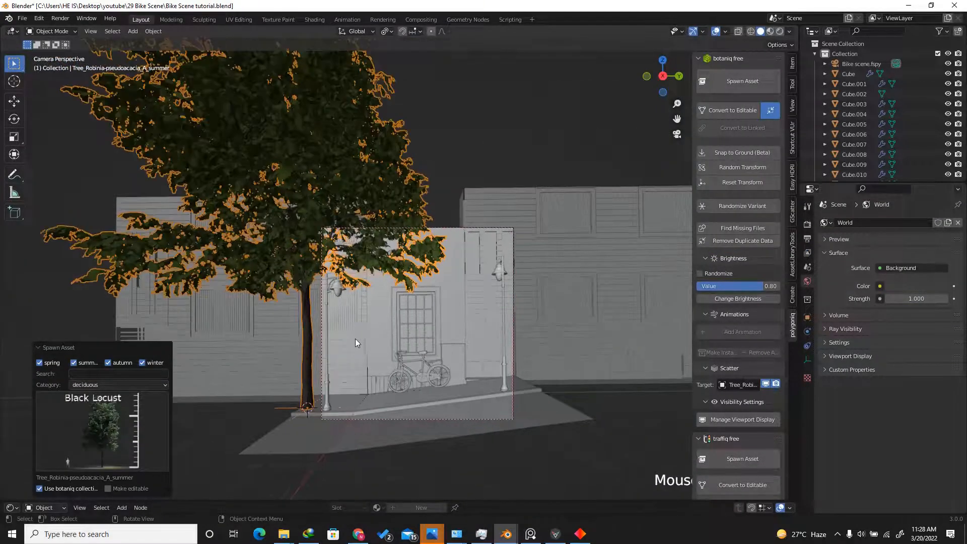
scroll(322, 362, up, 3)
key(s)
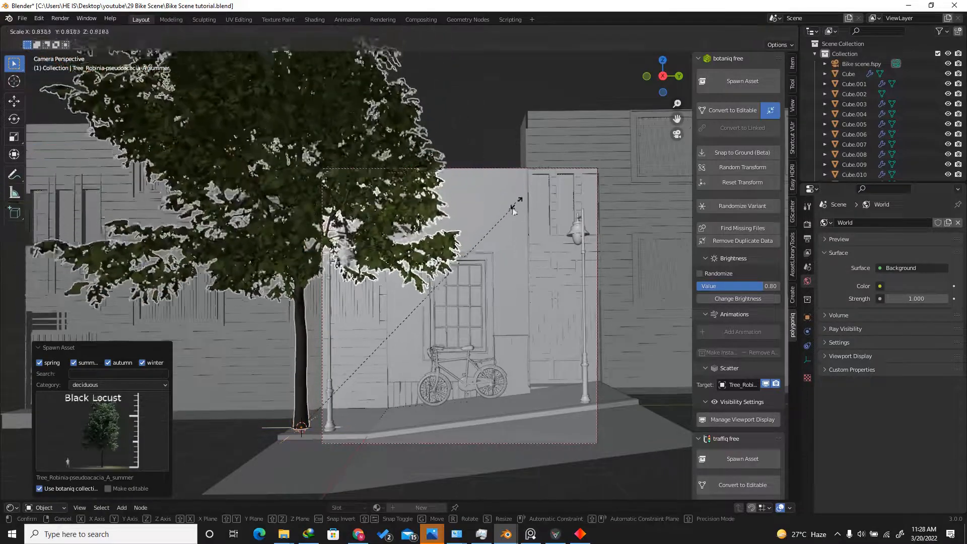
click(457, 310)
- Place the 3D cursor on the pavement outside the right lamp post and spawn a second Black Locust tree
scroll(630, 418, up, 4)
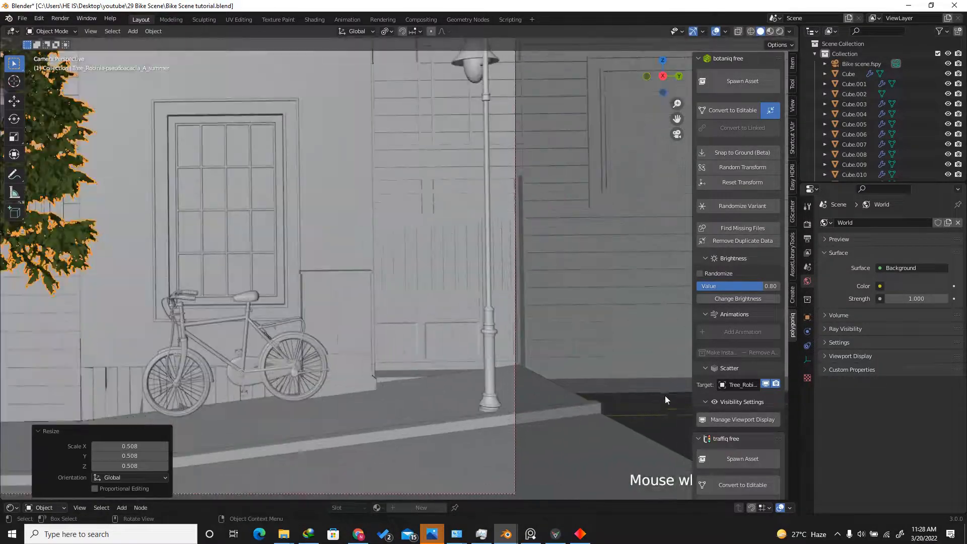
shift+right_click(563, 394)
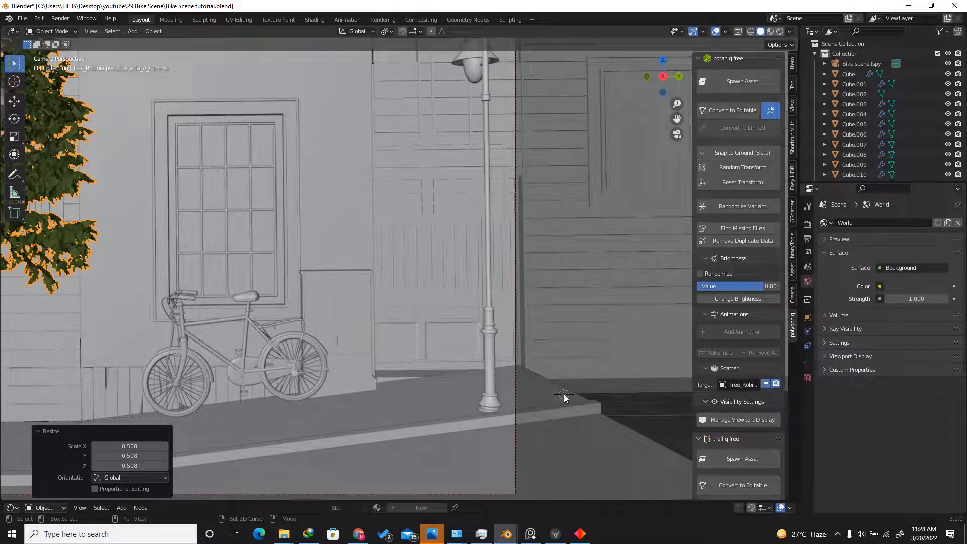
click(739, 83)
click(730, 247)
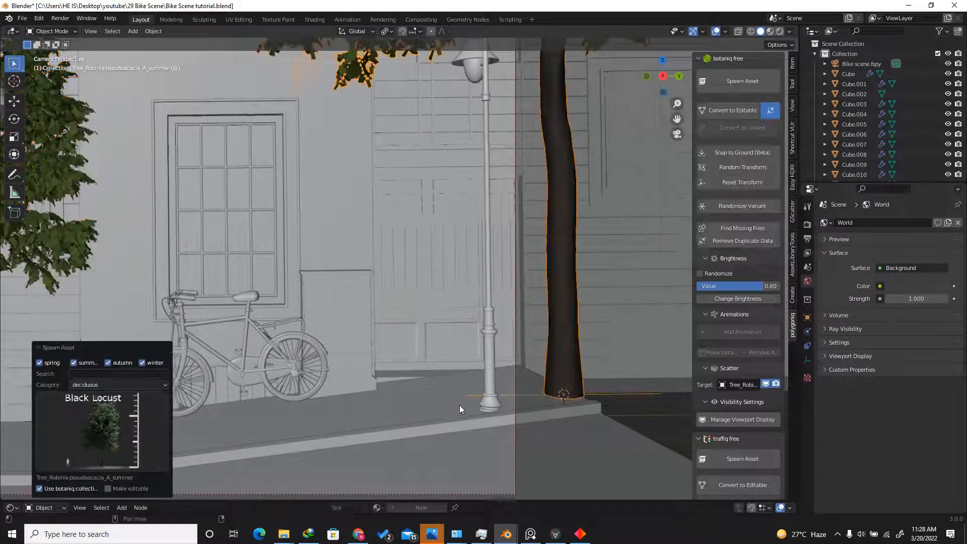
- Scale the second Black Locust tree down uniformly to about 0.557 and save the file
scroll(473, 383, down, 5)
key(s)
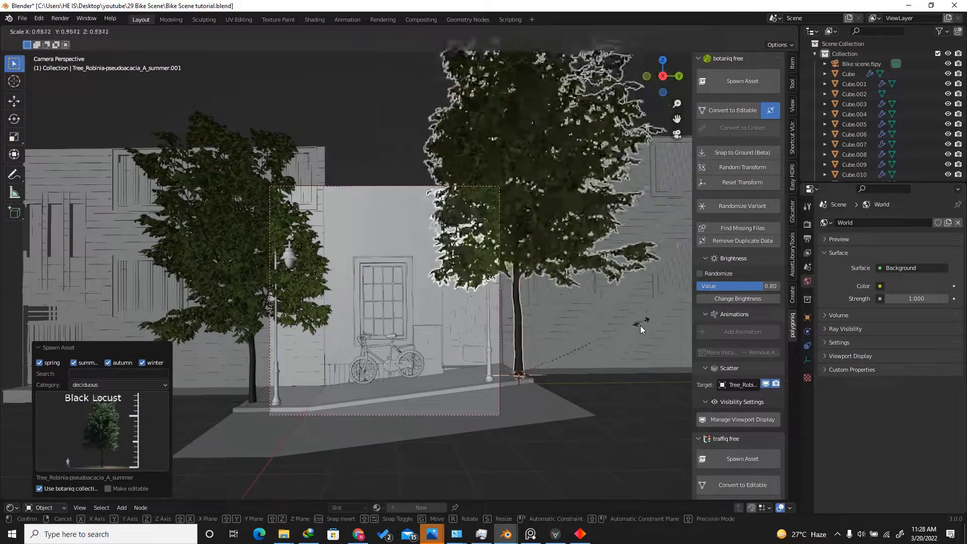
click(631, 370)
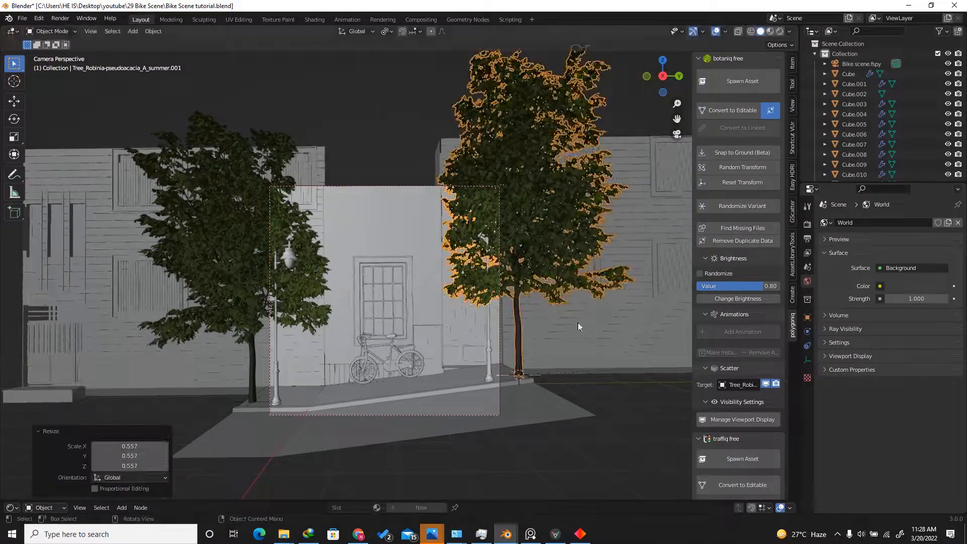
key(ctrl+s)
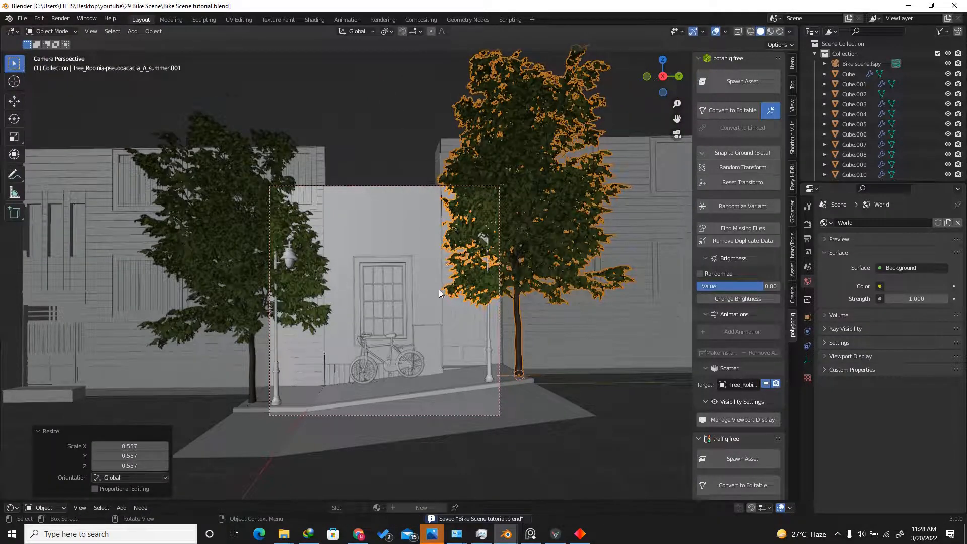
- Switch to Chrome and review the Ivy Generator Geometry Nodes page on Gumroad, including its price and purchase options
scroll(439, 289, up, 3)
click(426, 257)
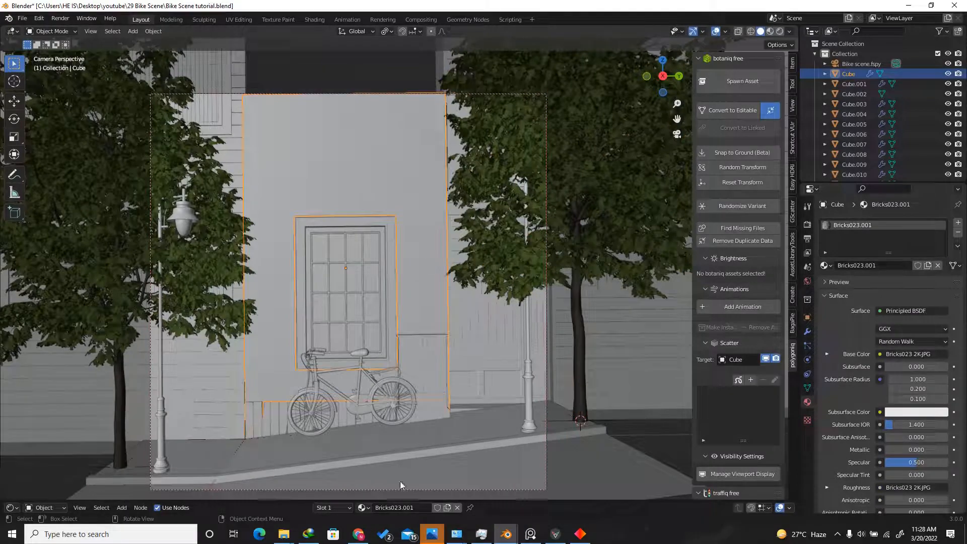
click(358, 534)
scroll(503, 328, down, 1)
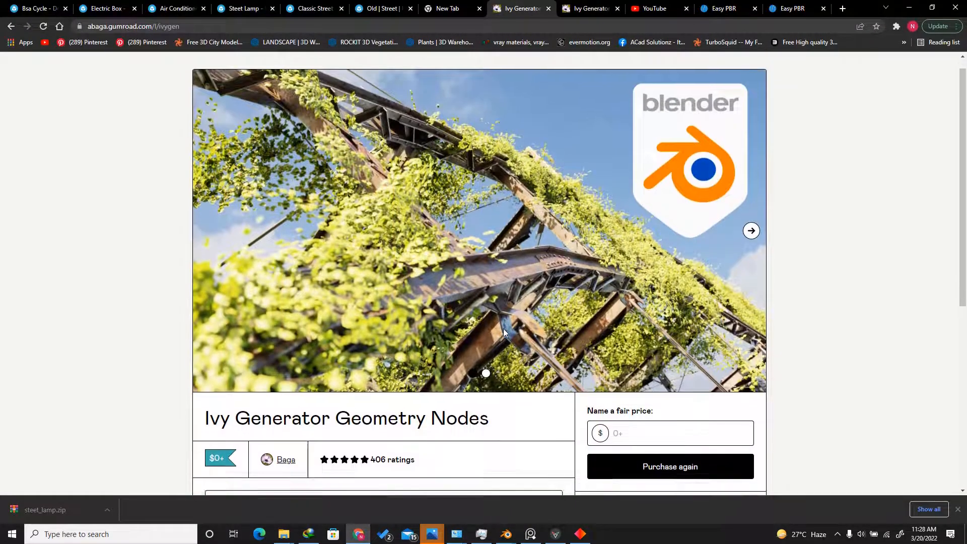
scroll(503, 329, down, 2)
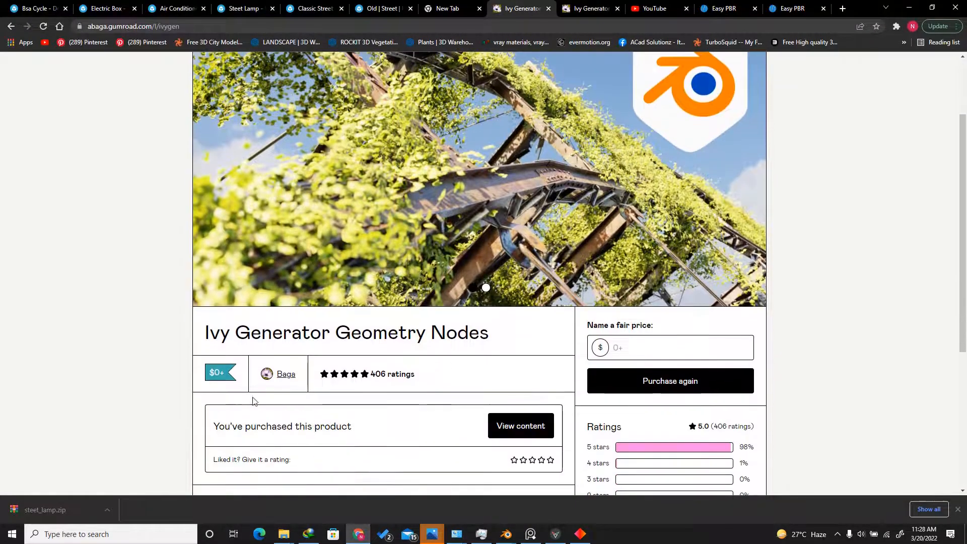
click(635, 354)
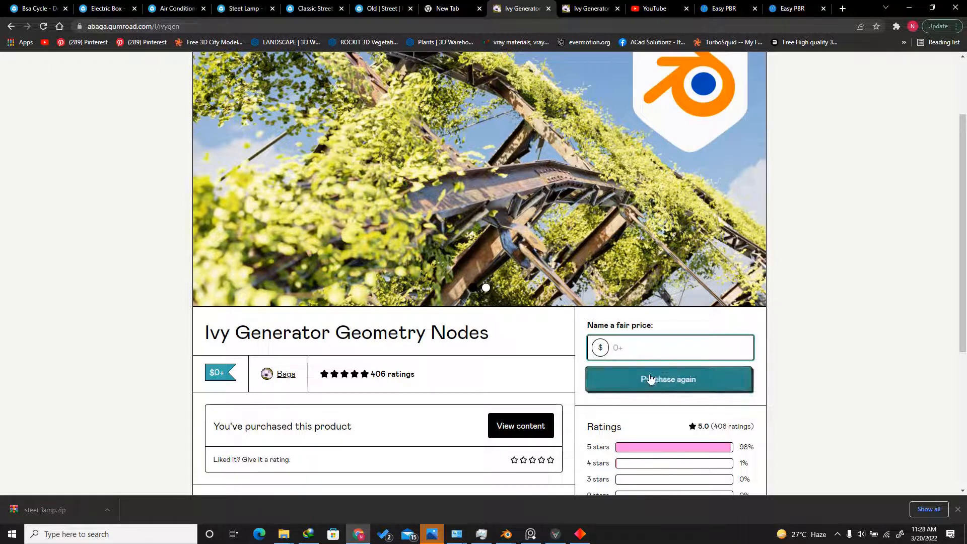
click(586, 9)
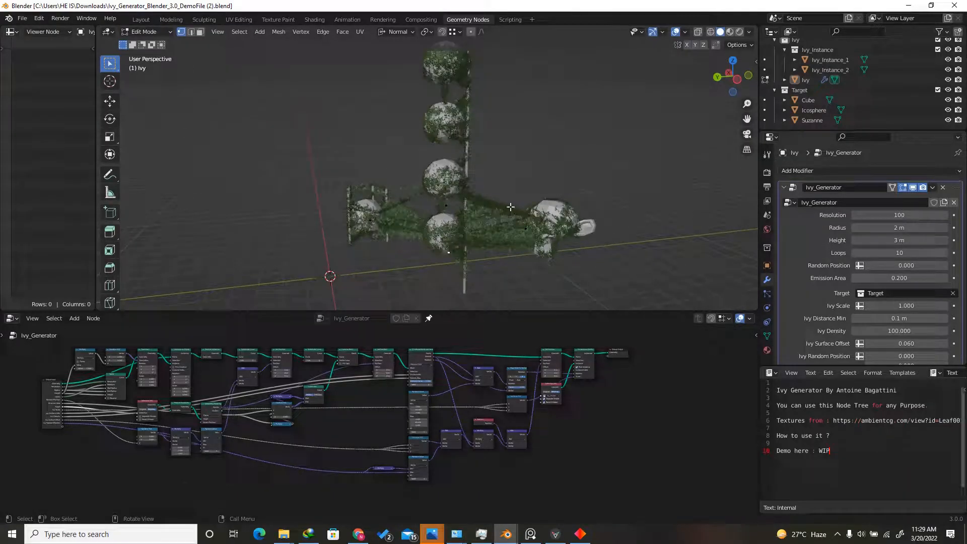
- Copy the ivy setup and its target objects in Object Mode from the Ivy Generator demo file into the Bike Scene file
click(146, 32)
click(146, 38)
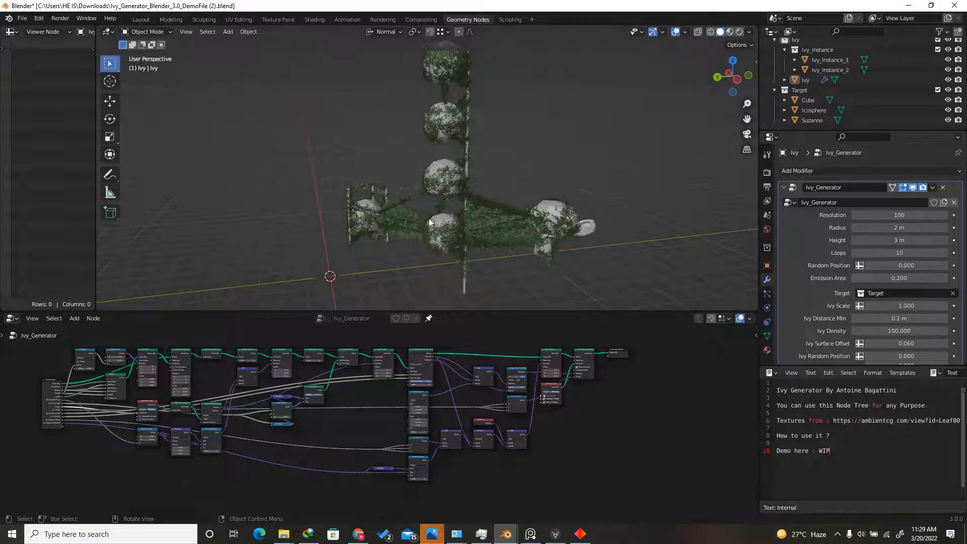
click(507, 245)
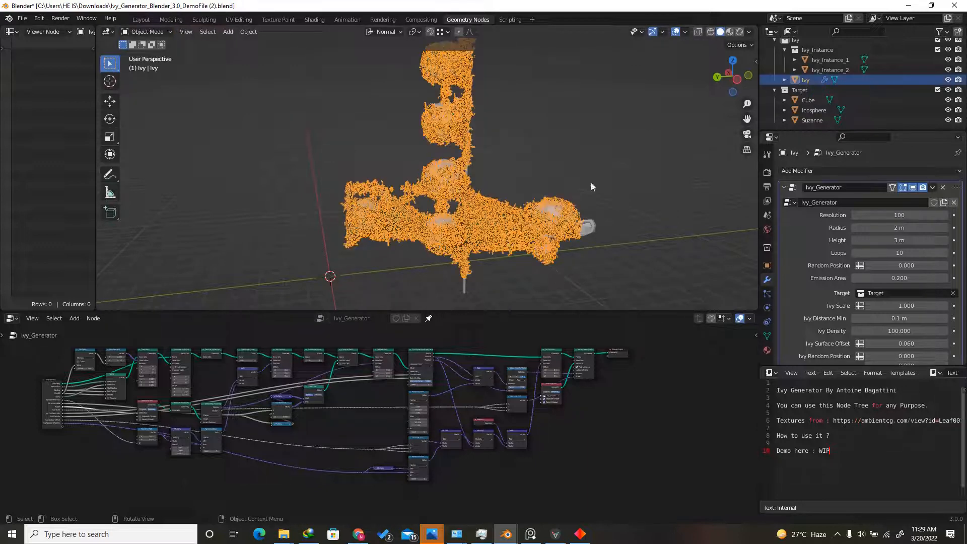
middle_drag(591, 182, 508, 182)
key(ctrl+c)
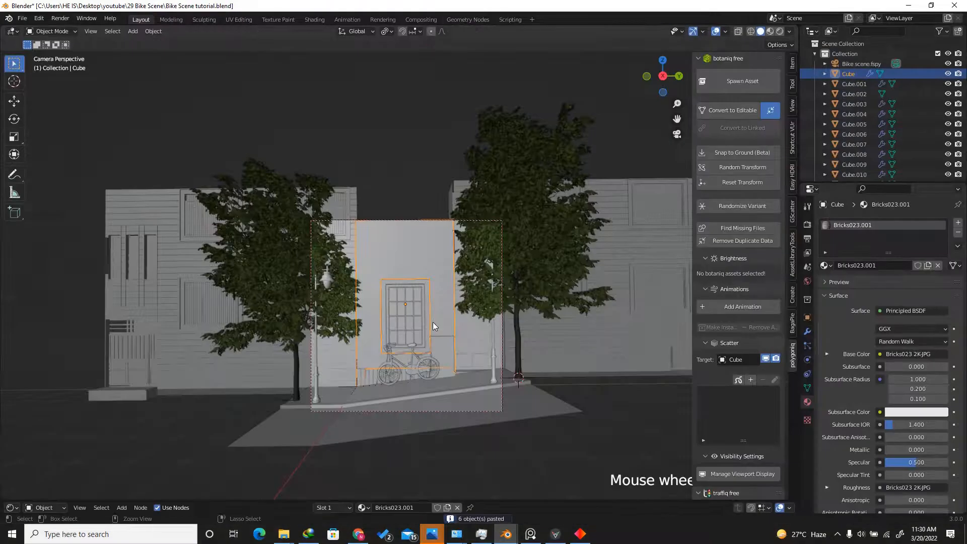
key(ctrl+v)
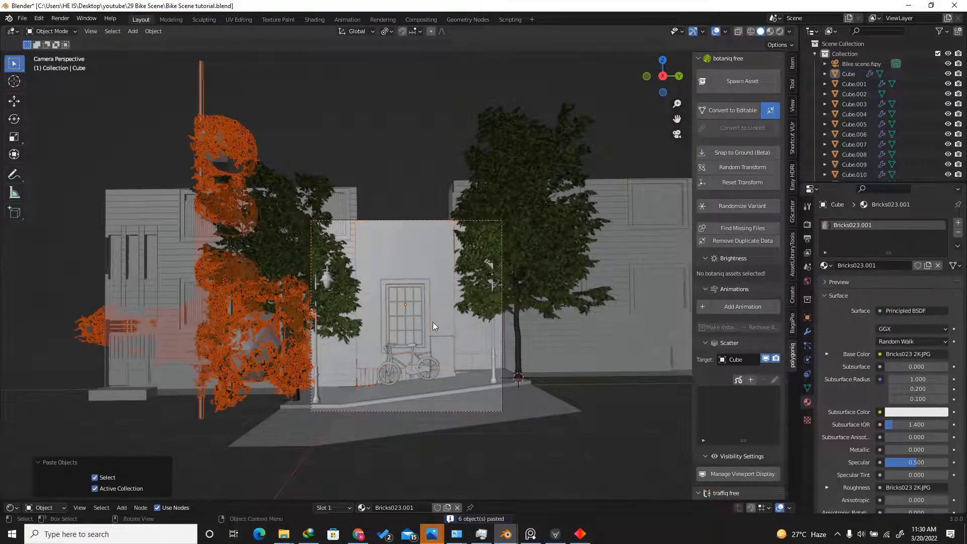
- Move the pasted ivy objects across the ground plane, with Z locked, to an empty area away from the buildings
drag(660, 74, 665, 106)
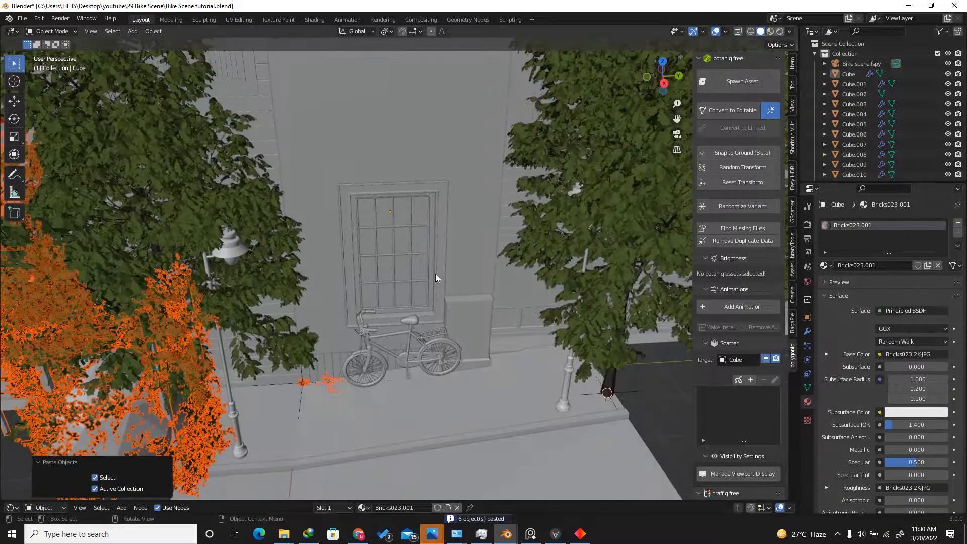
scroll(436, 275, down, 4)
scroll(466, 262, down, 4)
key(g)
key(z)
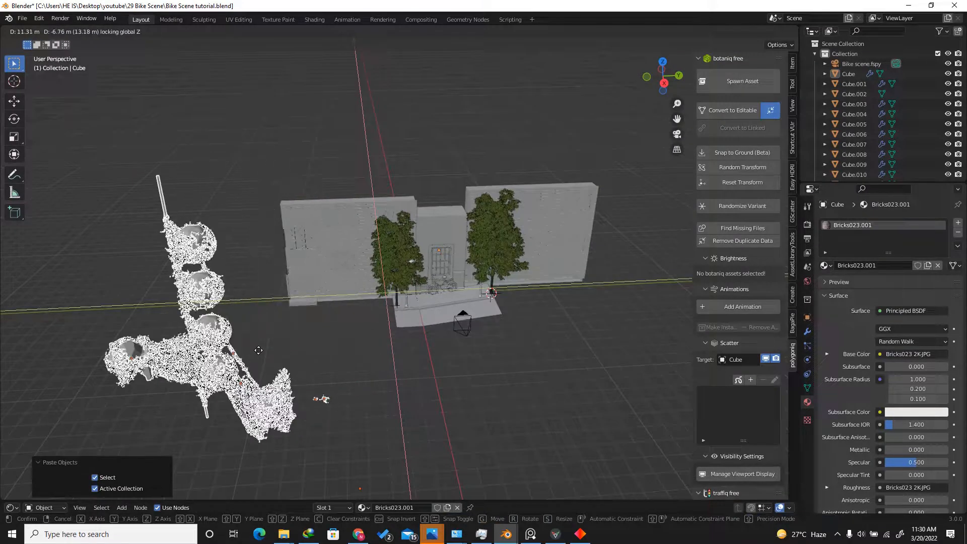
click(275, 356)
- Inspect the pasted Ivy object and its separate leaf instances up close
click(229, 457)
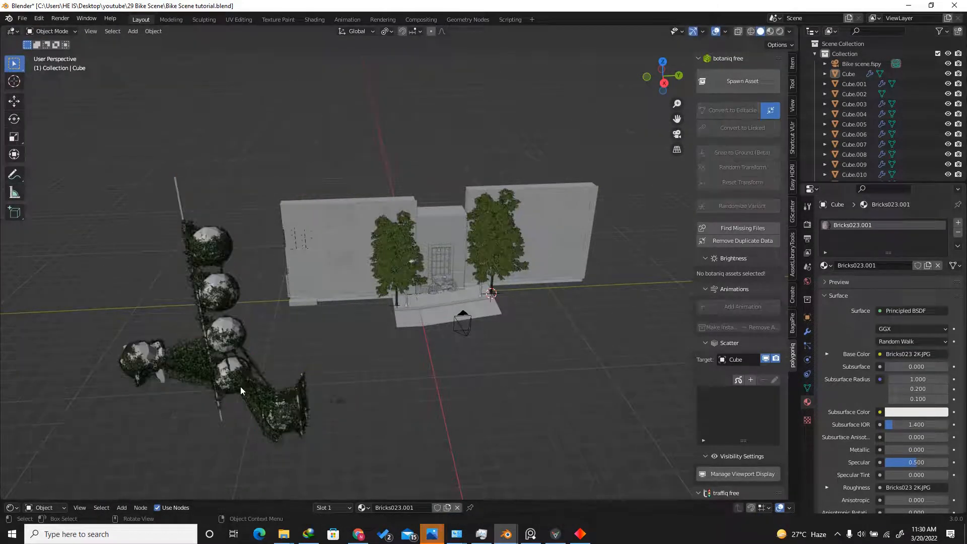
click(241, 386)
scroll(336, 412, up, 8)
scroll(331, 387, down, 6)
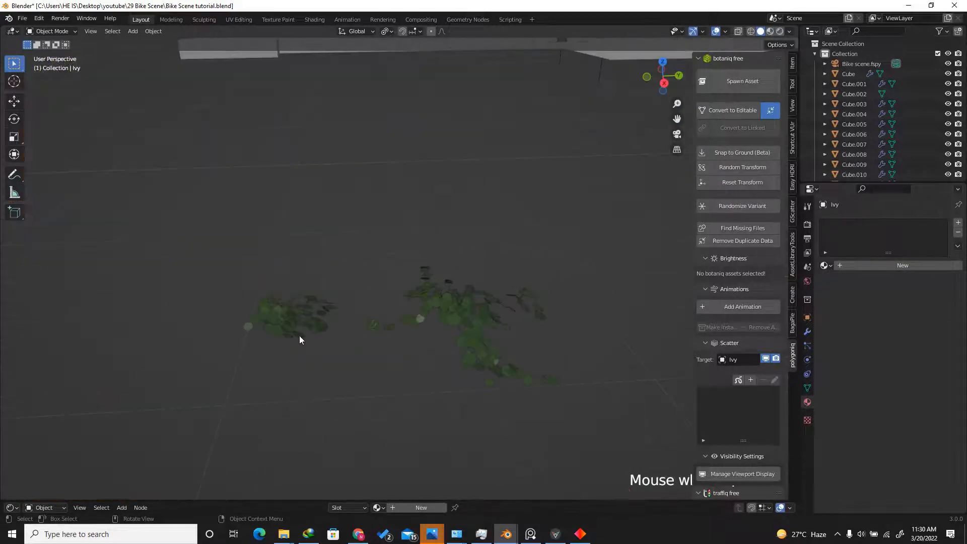
click(299, 334)
scroll(447, 317, up, 5)
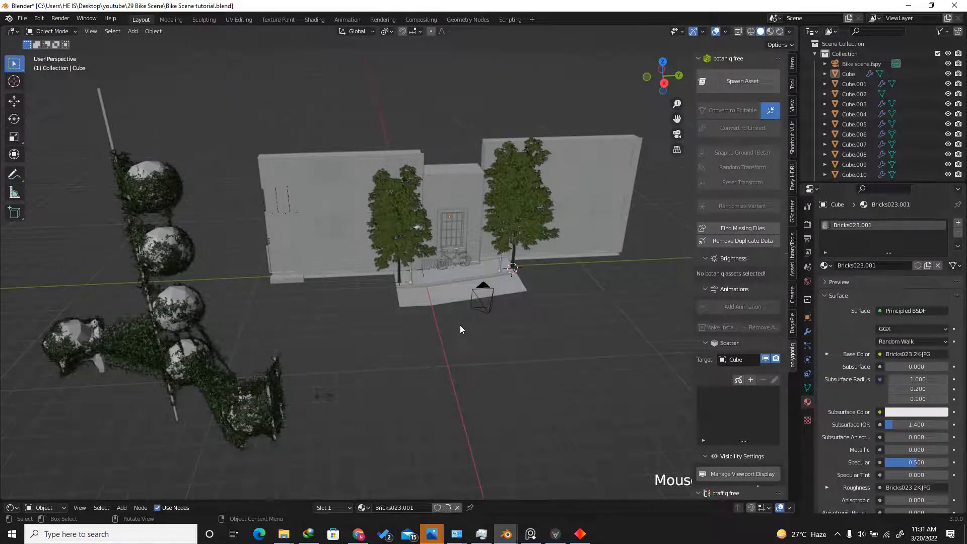
- Hide the electric box and the bicycle standing in front of the central wall
scroll(460, 328, up, 5)
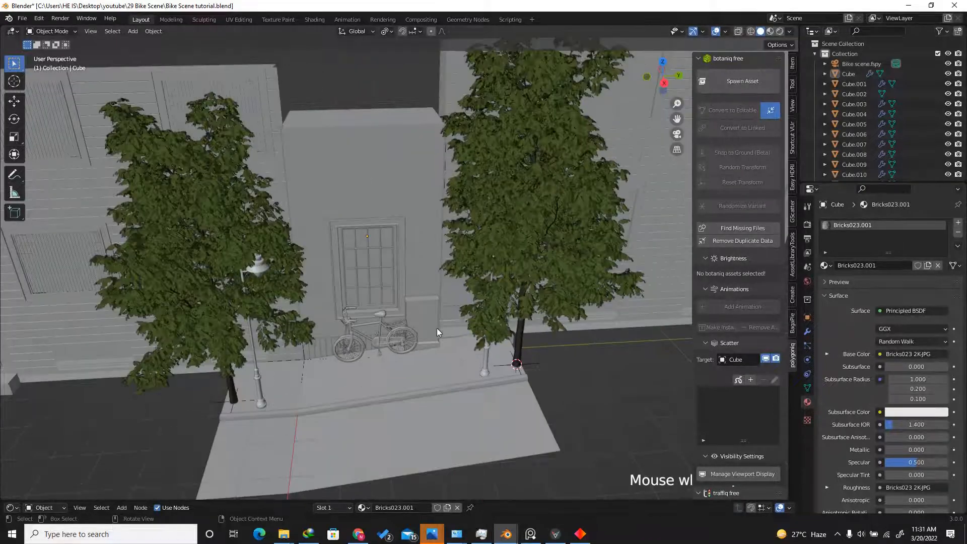
click(422, 309)
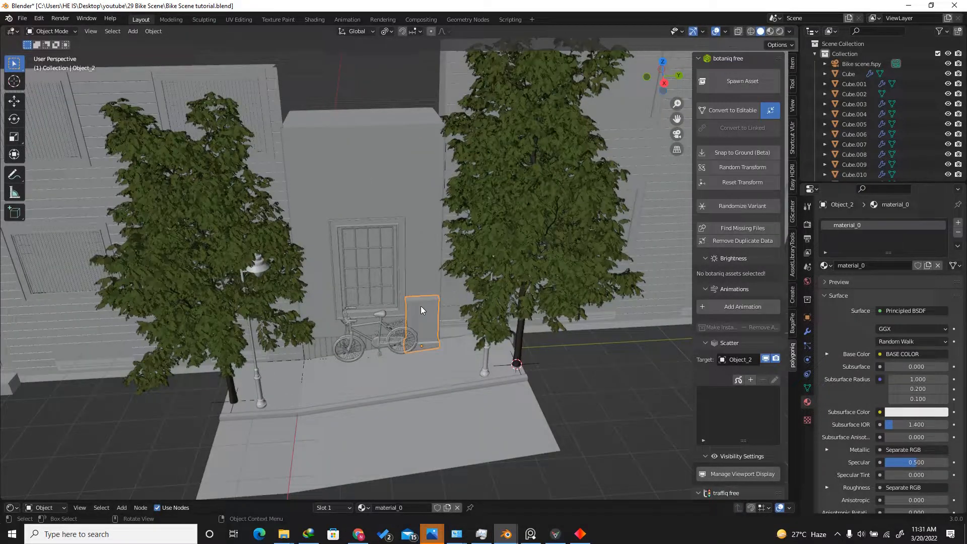
shift+click(381, 346)
key(h)
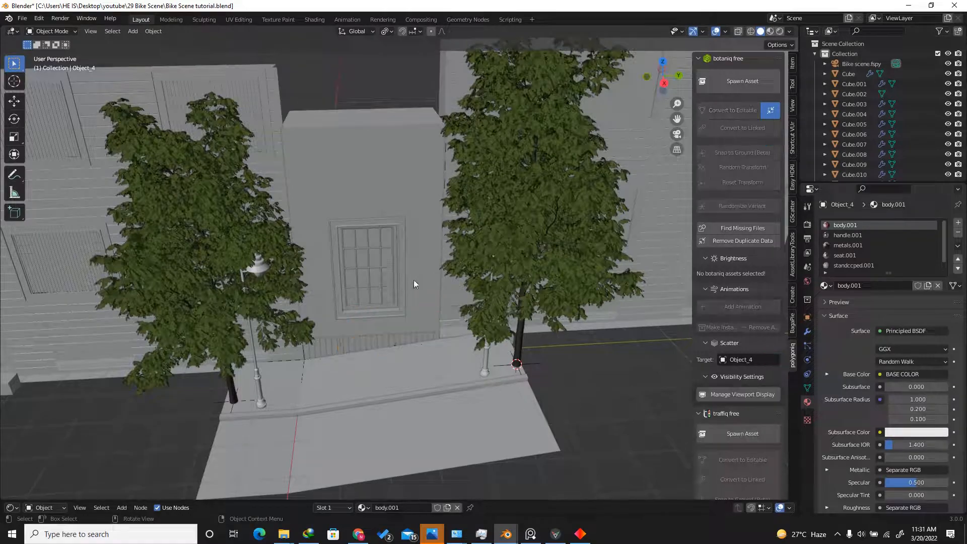
- In Edit Mode, circle-select an irregular band of central wall faces along the right edge, widening towards the upper right corner
click(422, 273)
mouse_move(664, 83)
mouse_down()
mouse_move(676, 65)
mouse_move(686, 76)
mouse_move(672, 73)
mouse_up()
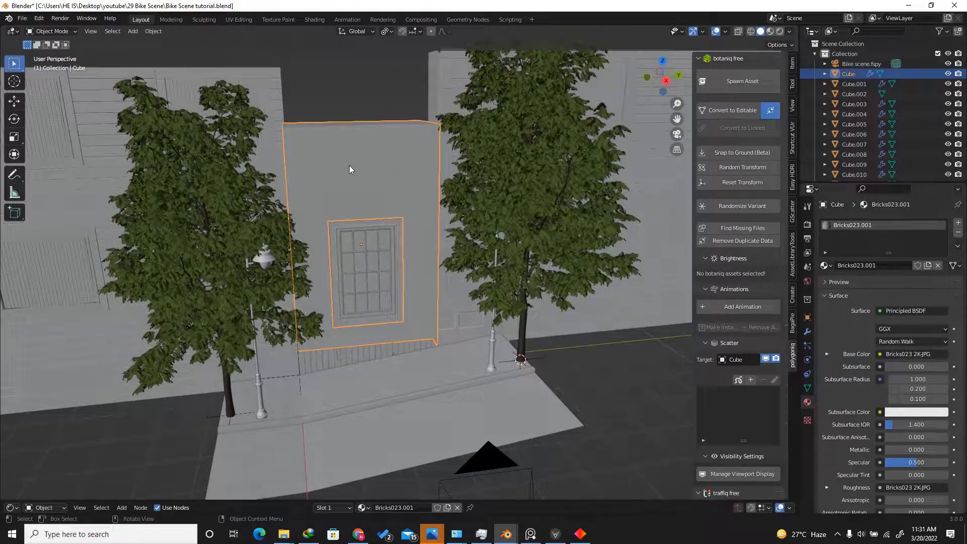
scroll(298, 138, up, 2)
scroll(533, 230, down, 4)
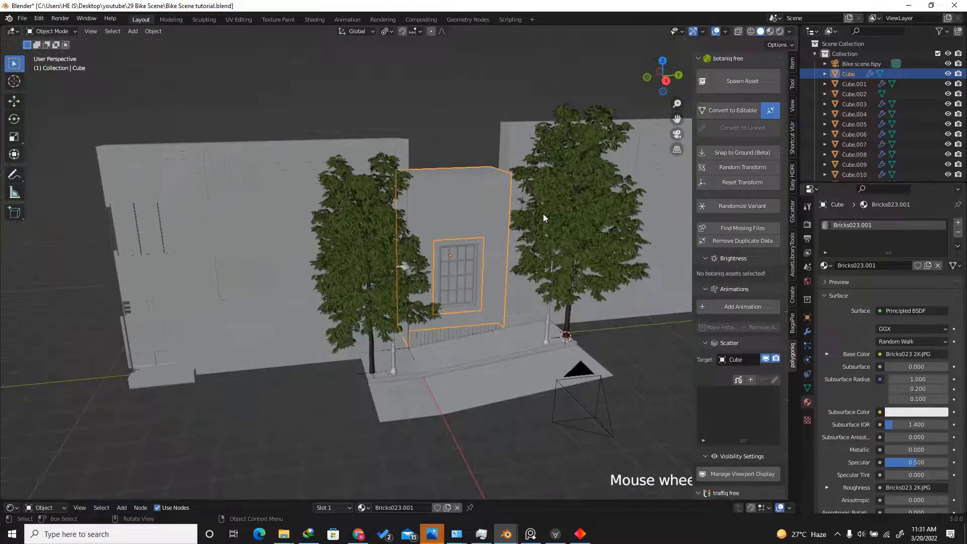
scroll(543, 217, up, 4)
key(Tab)
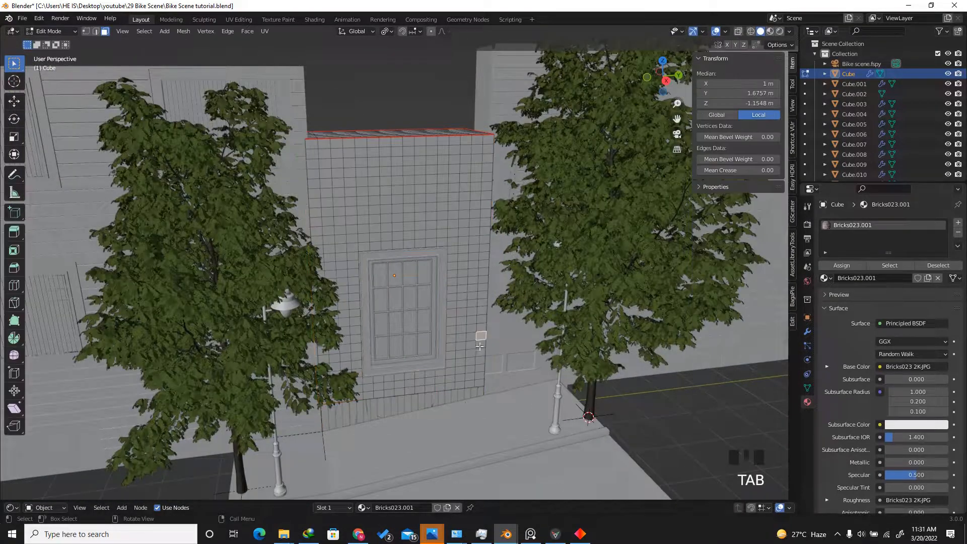
scroll(479, 346, up, 4)
click(483, 283)
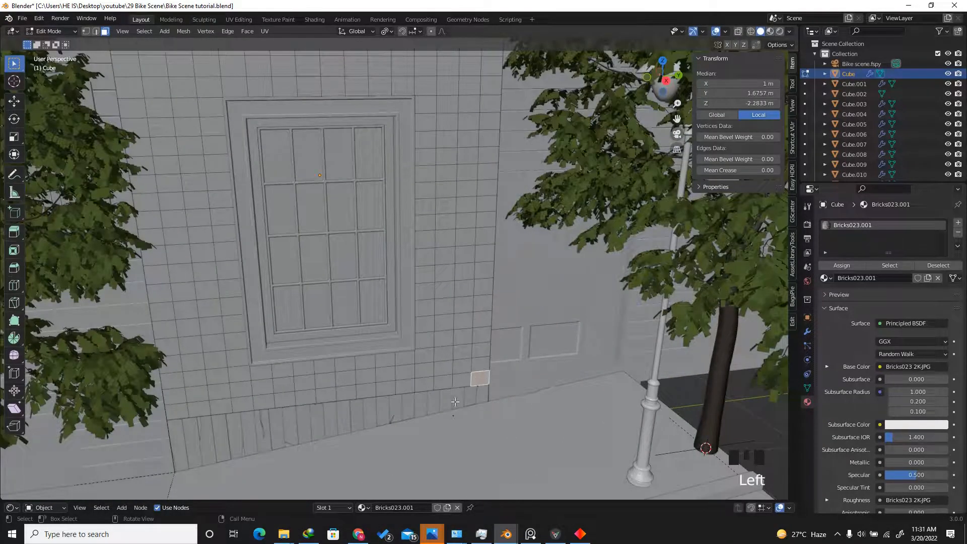
scroll(455, 401, down, 4)
key(c)
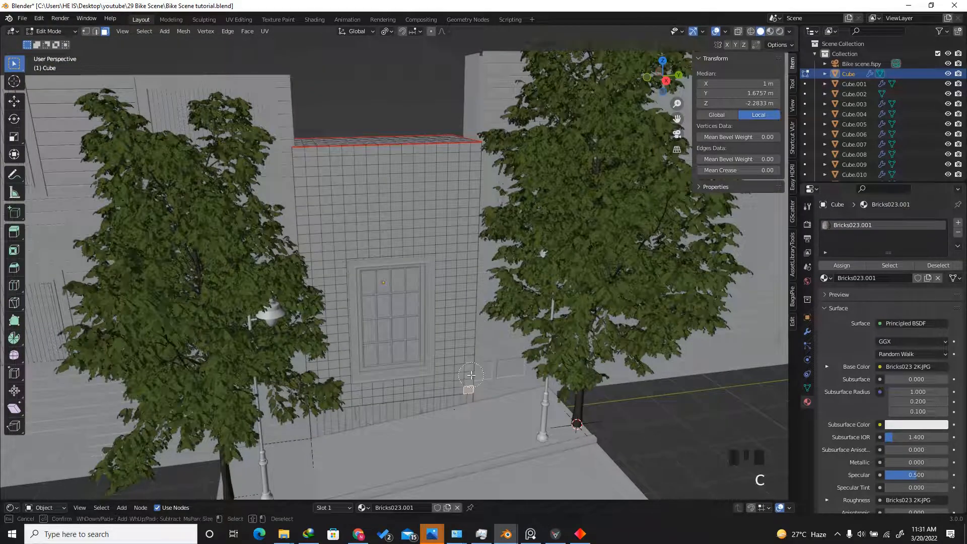
mouse_move(464, 382)
mouse_down()
mouse_move(469, 144)
mouse_move(407, 160)
mouse_move(431, 179)
mouse_move(438, 169)
mouse_move(385, 163)
mouse_move(457, 192)
mouse_move(452, 211)
mouse_move(434, 189)
mouse_move(457, 216)
mouse_up()
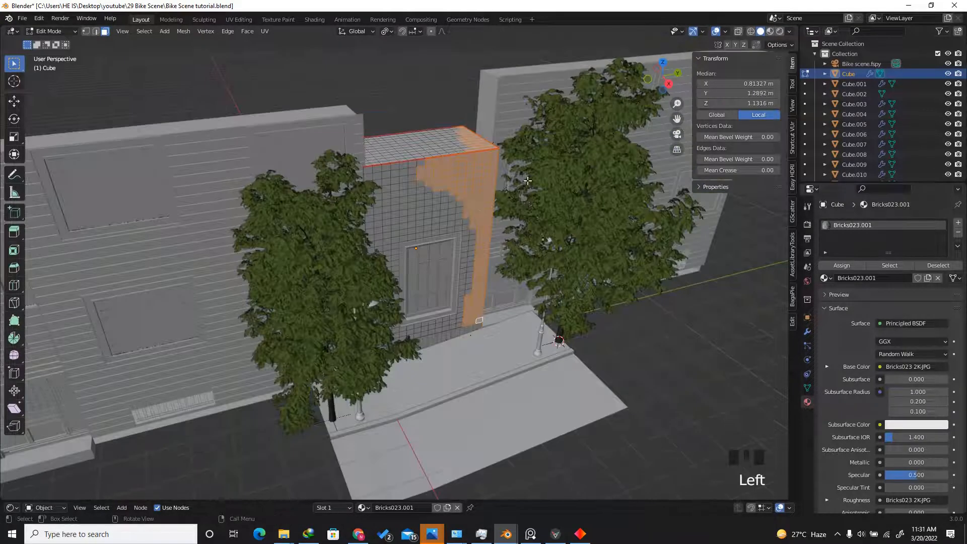
- Duplicate the selected wall faces in place, separate the copy into its own object and return to Object Mode
scroll(527, 181, up, 2)
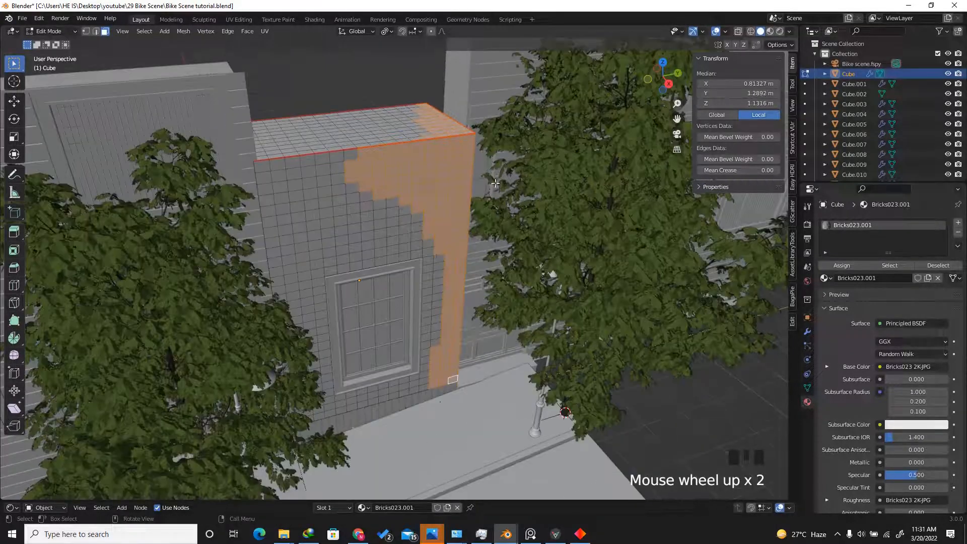
key(shift+d)
right_click(447, 300)
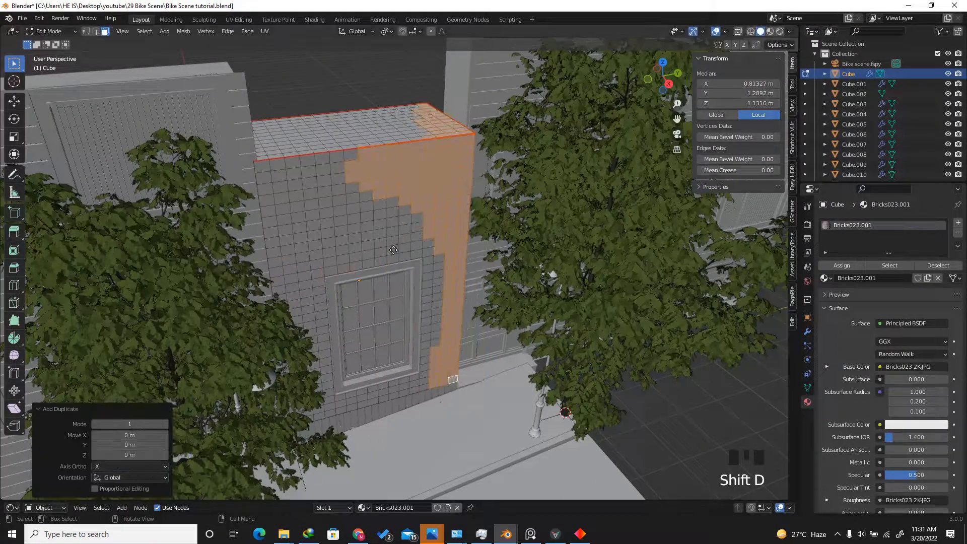
key(p)
click(360, 251)
key(Tab)
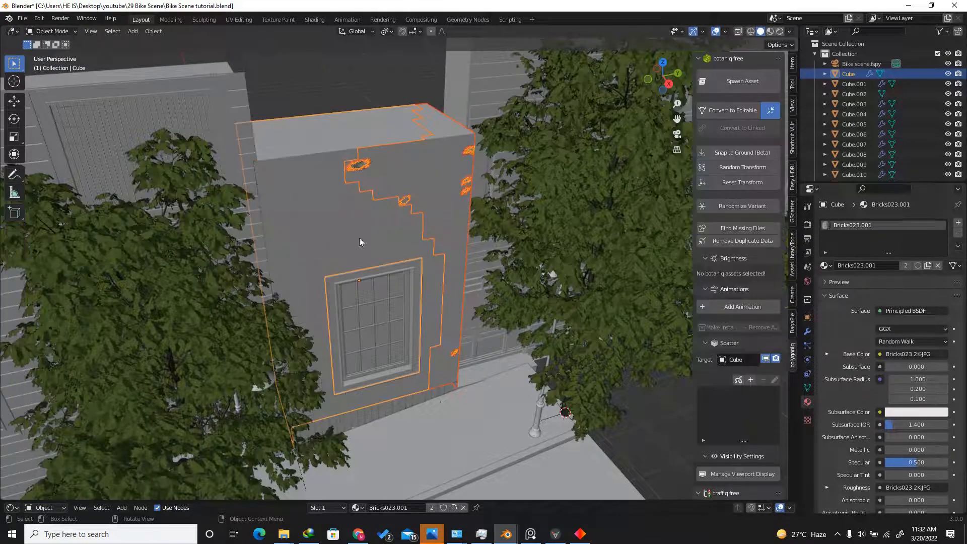
- Delete the horizontal top faces from the separated wall patch, working from the top view, and return to Object Mode
click(421, 175)
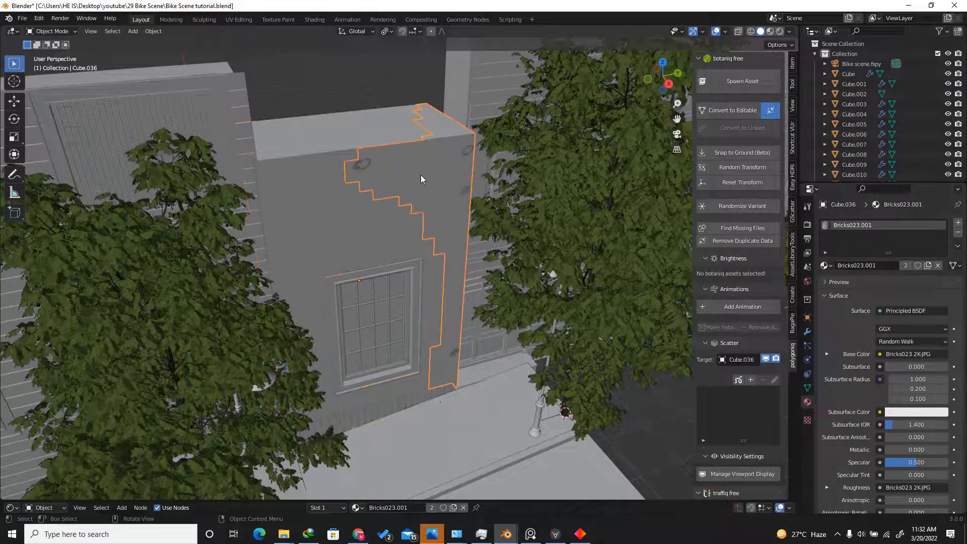
drag(658, 79, 643, 88)
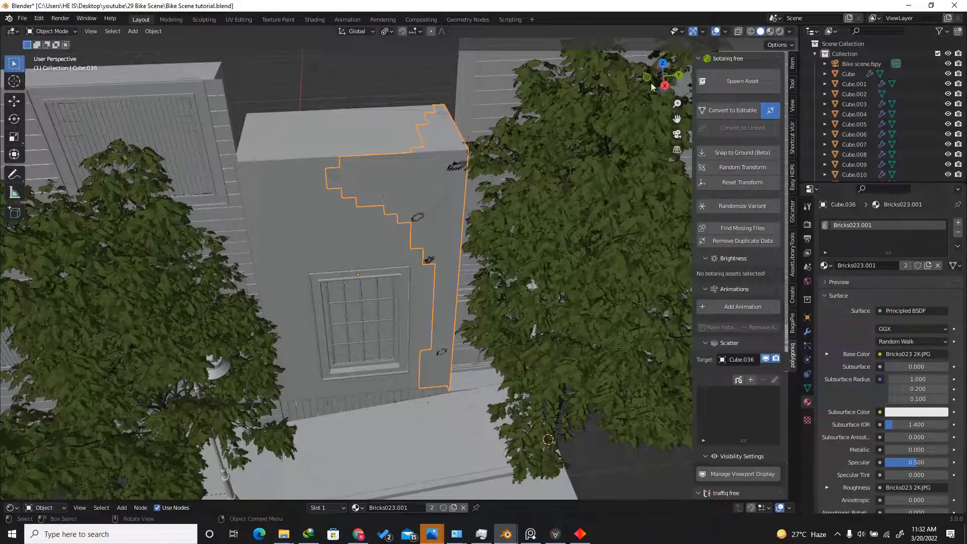
middle_drag(471, 211, 534, 268)
key(Tab)
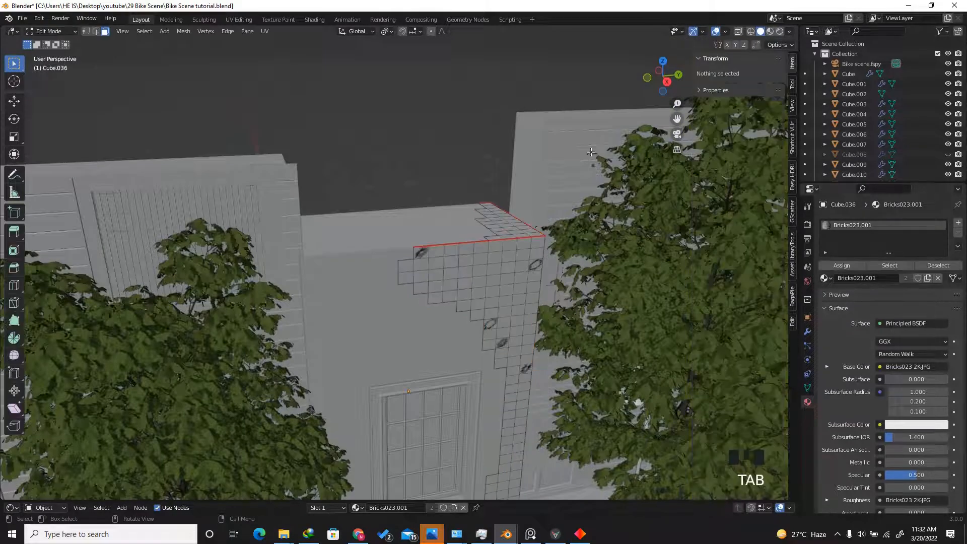
click(663, 61)
scroll(334, 176, up, 2)
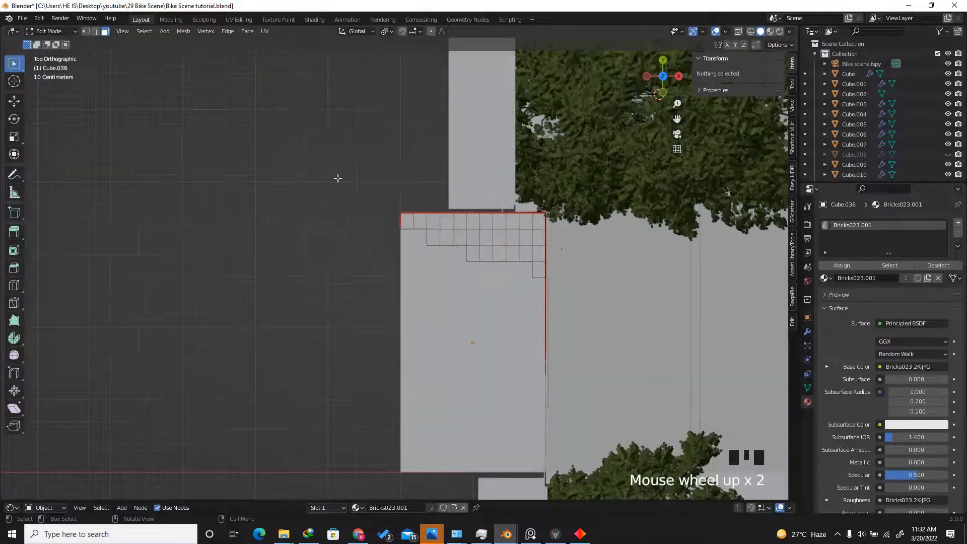
drag(322, 154, 589, 313)
key(x)
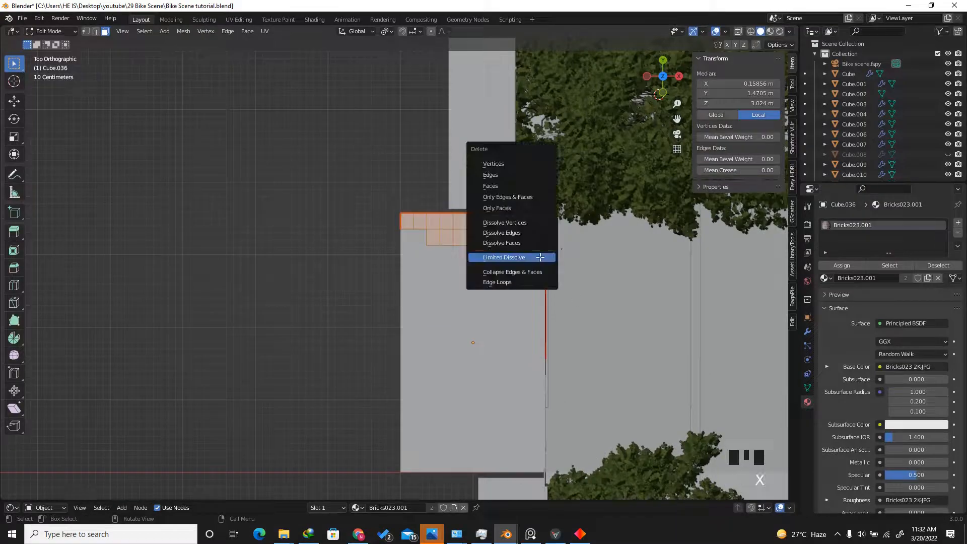
click(524, 191)
drag(647, 87, 482, 120)
scroll(482, 119, up, 2)
key(Tab)
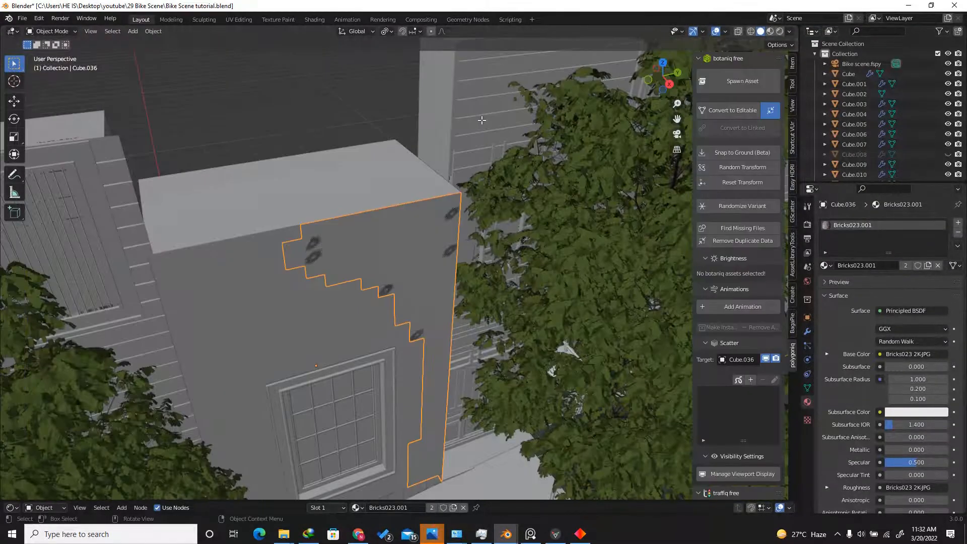
- Move the separated wall patch into a new collection named Ivy 1
key(m)
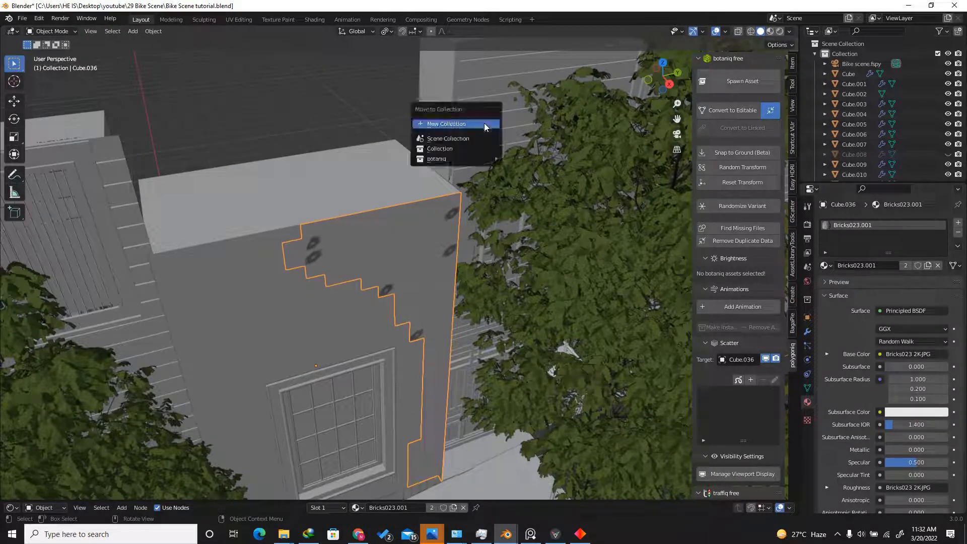
click(434, 125)
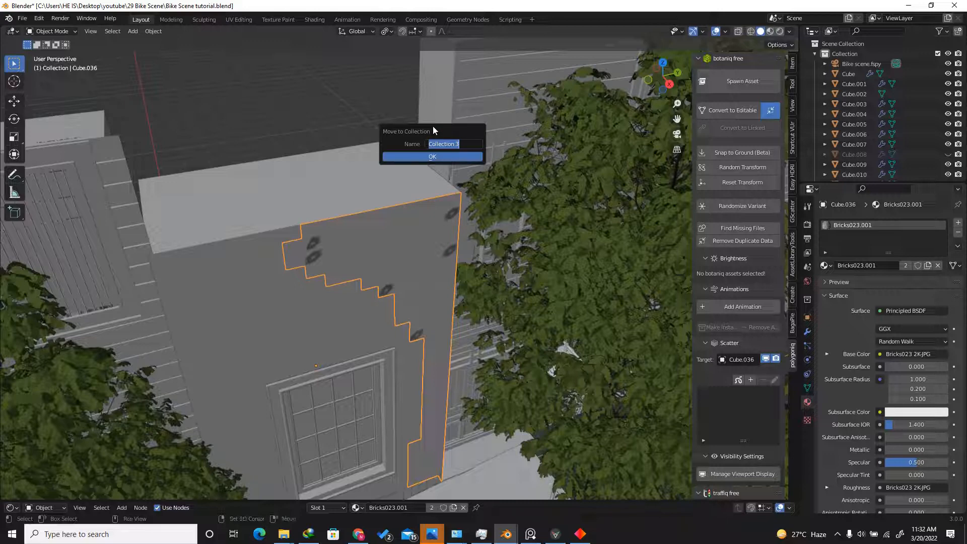
text(M)
text(M)
text(vy 1)
click(428, 156)
scroll(363, 120, down, 3)
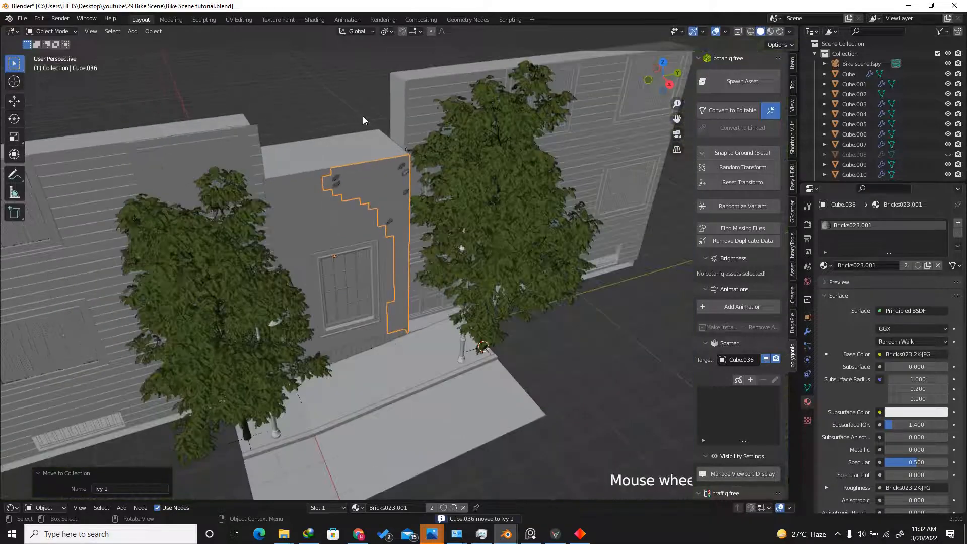
- Set the Ivy_Generator modifier's Target collection on the Ivy object to Ivy 1
scroll(673, 99, down, 6)
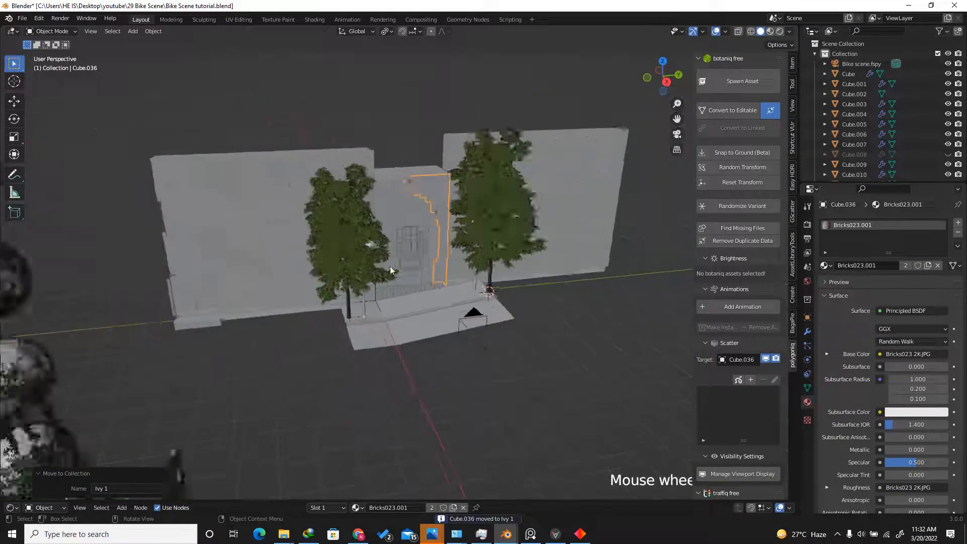
click(181, 417)
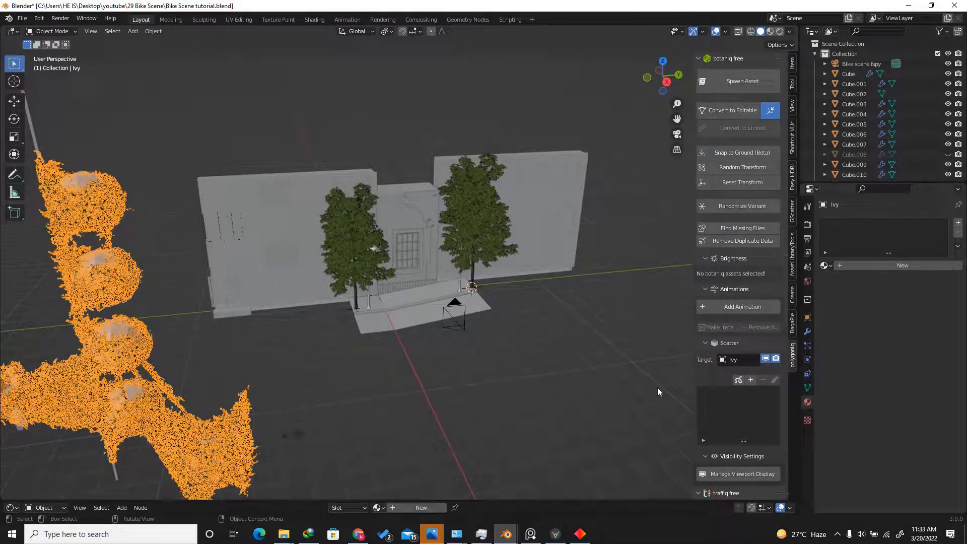
click(807, 330)
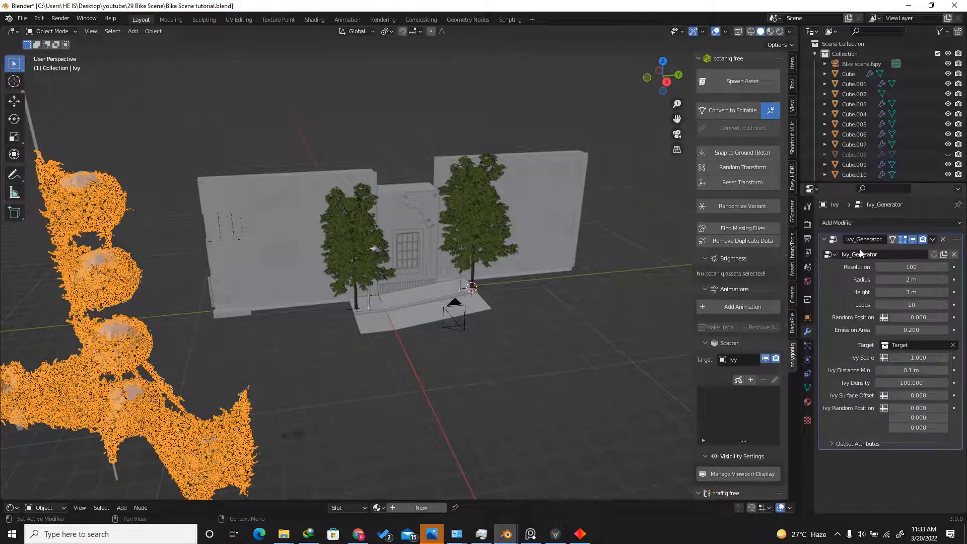
click(953, 345)
click(931, 345)
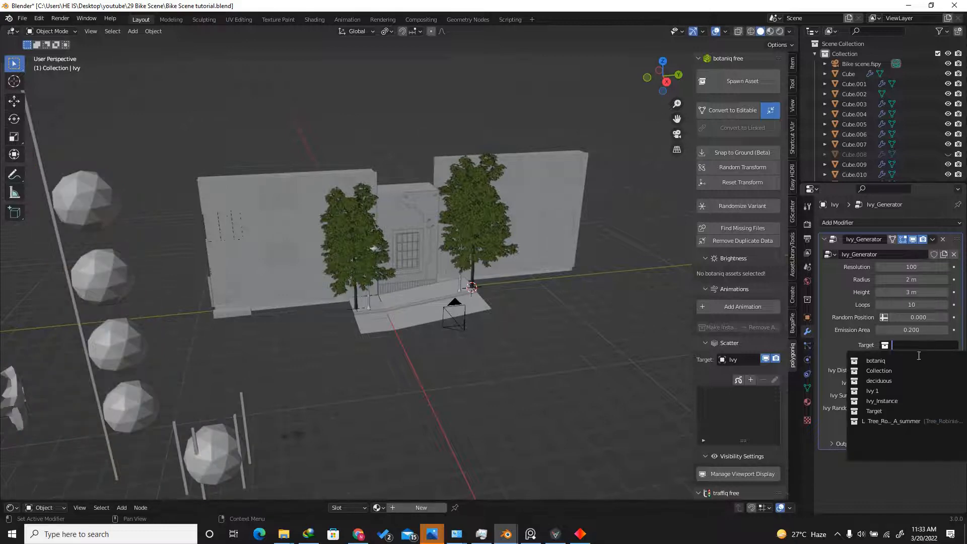
click(896, 392)
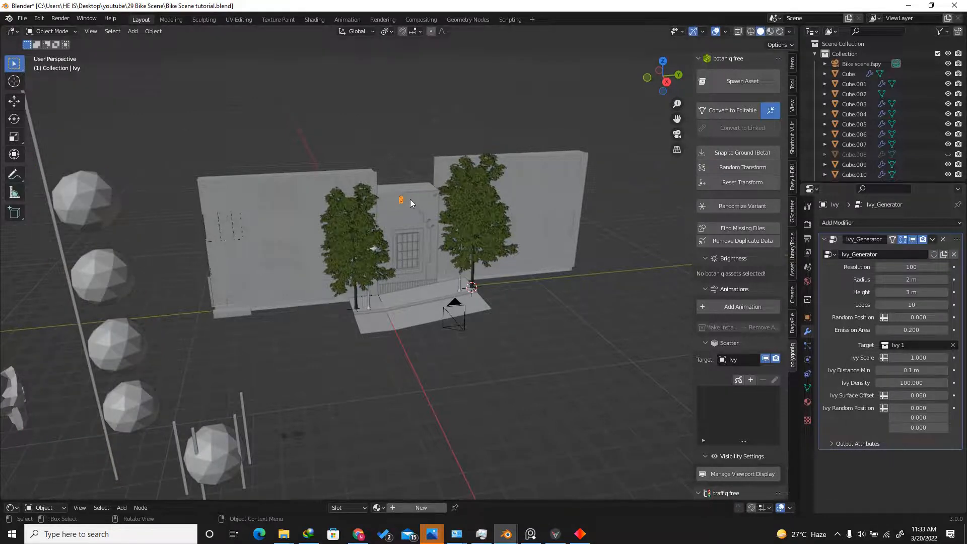
- Move the Ivy object along the global Y axis until ivy grows over the patch on the central wall, and deselect it
scroll(410, 200, up, 10)
scroll(372, 222, down, 5)
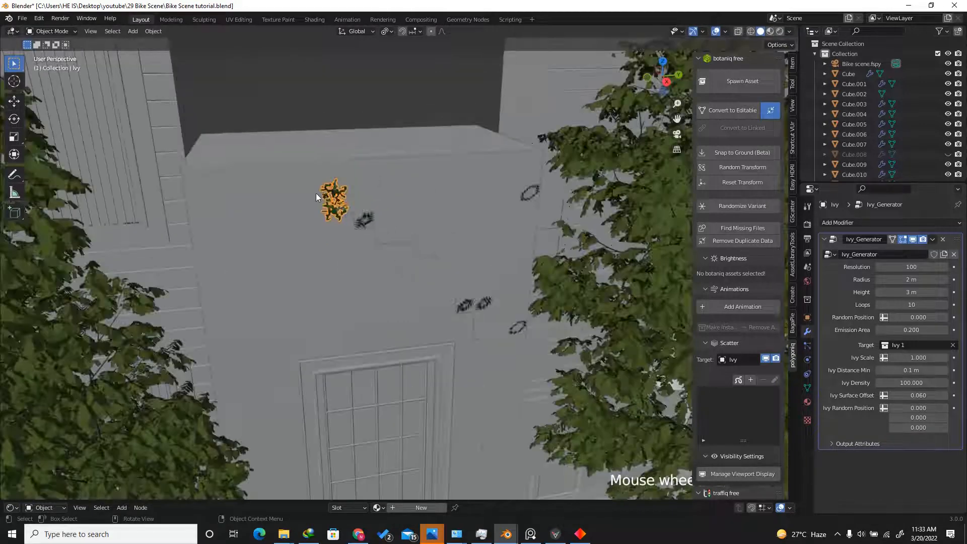
scroll(448, 222, down, 5)
key(g)
key(y)
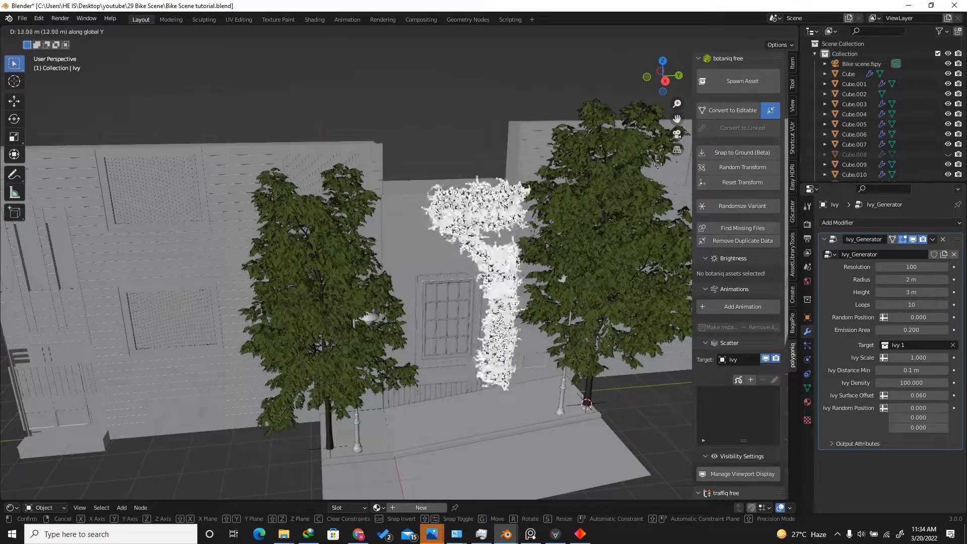
click(698, 157)
scroll(491, 147, up, 3)
click(382, 74)
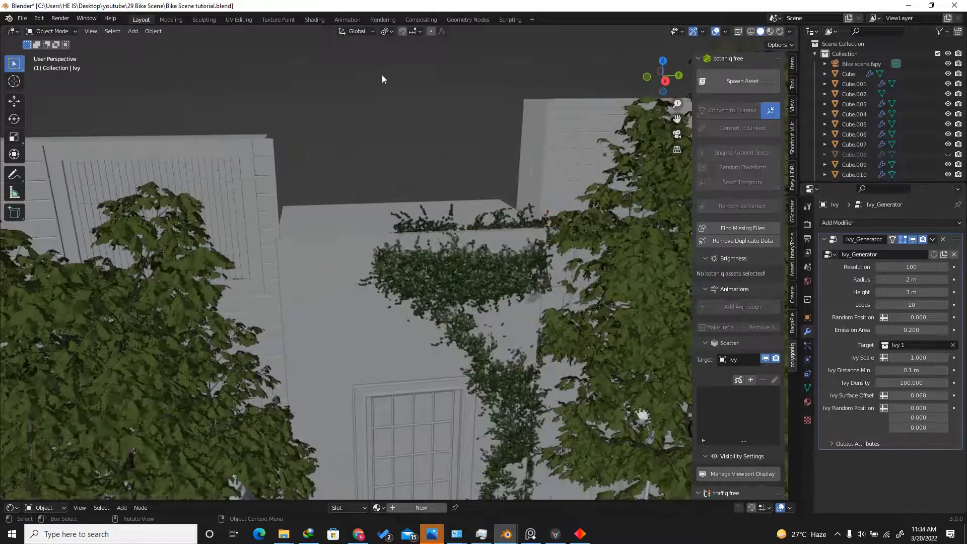
- Move the separated wall patch about 0.09 m along the global X axis, outward from the central wall
scroll(552, 297, up, 3)
click(521, 268)
scroll(521, 268, up, 2)
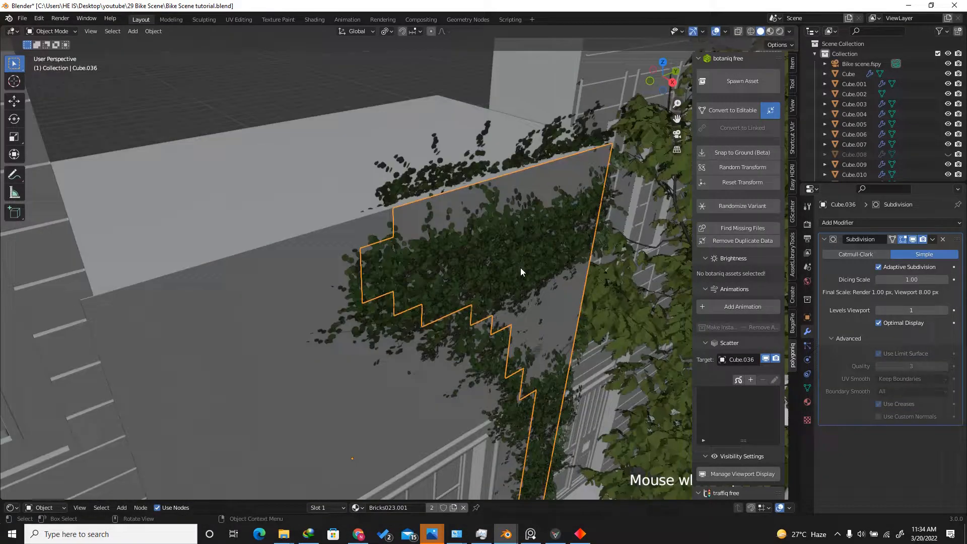
key(g)
key(x)
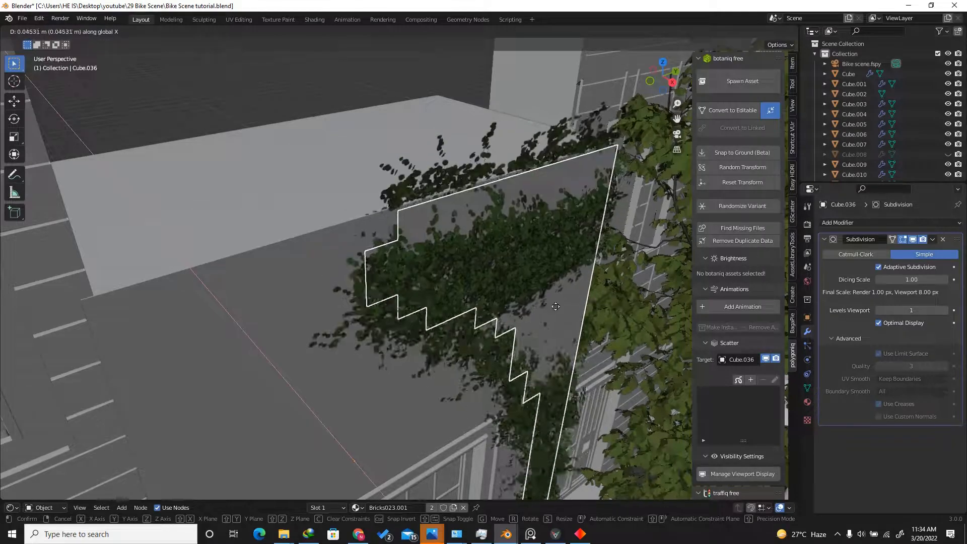
click(574, 323)
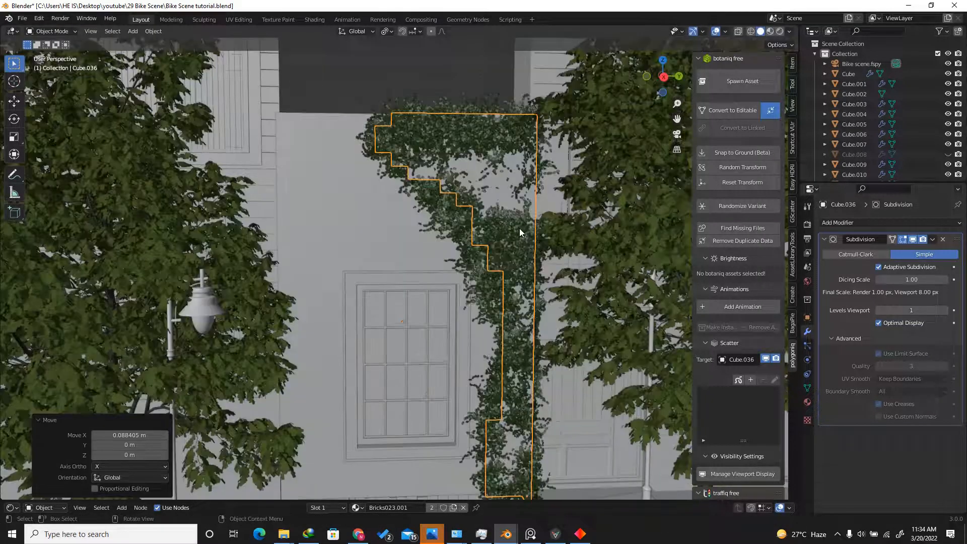
- Set the Ivy object's Ivy_Generator Resolution to 20 and its Emission Area to 1
click(519, 228)
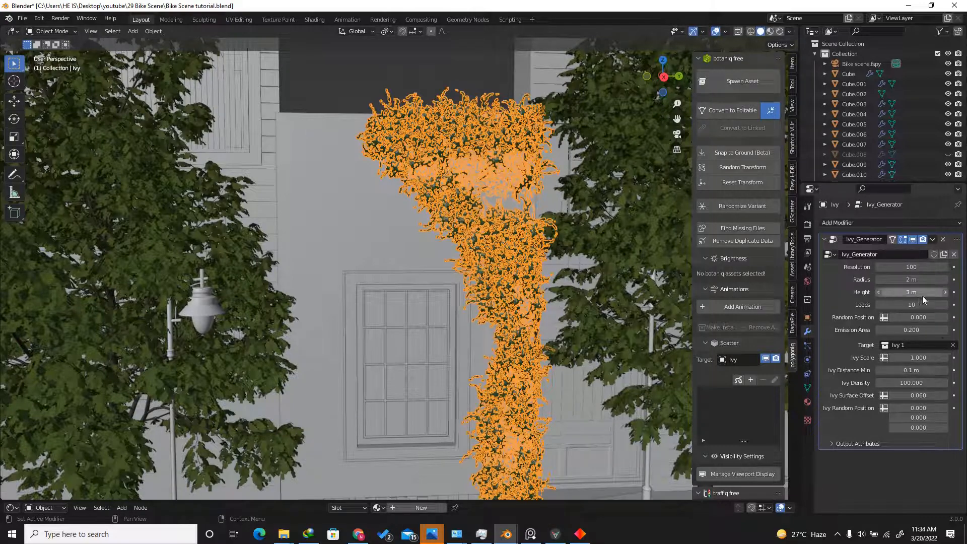
click(912, 267)
text(20)
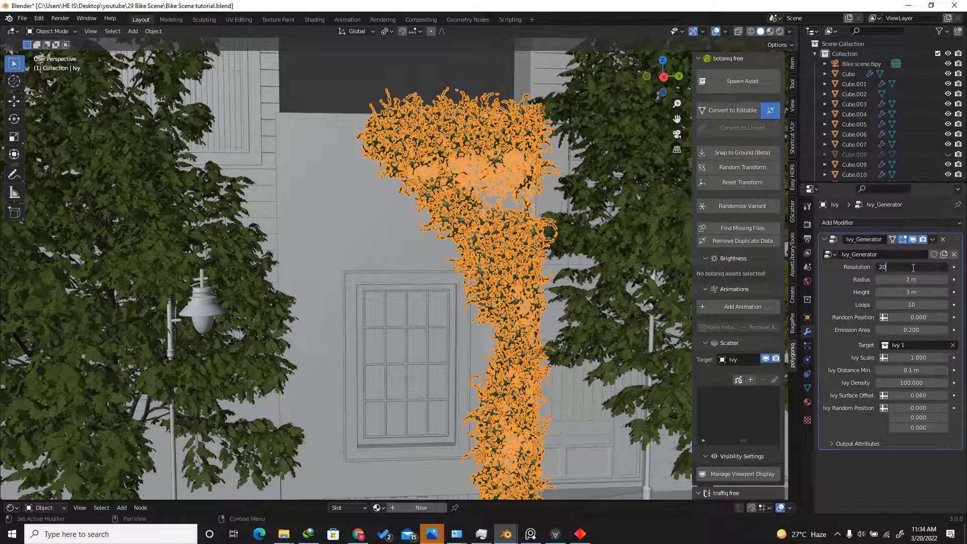
key(Return)
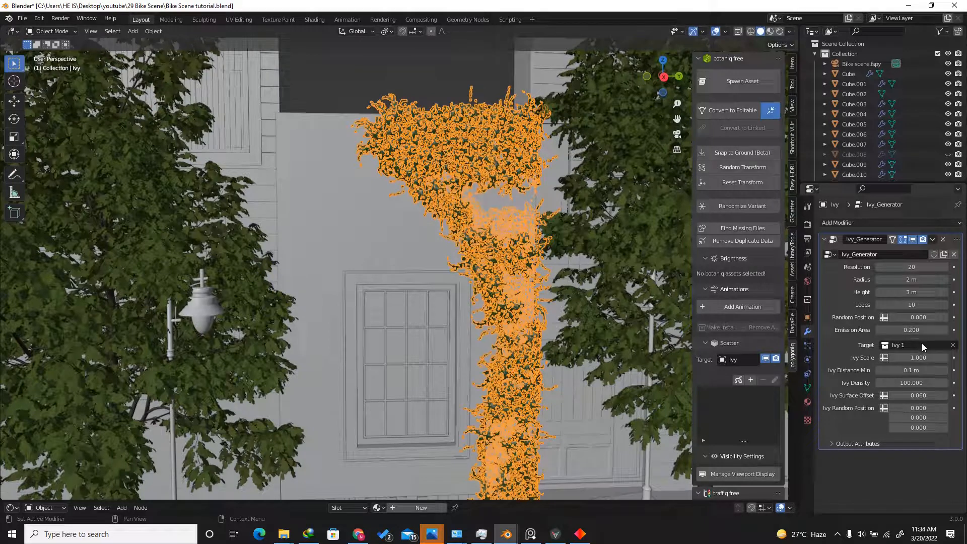
click(924, 330)
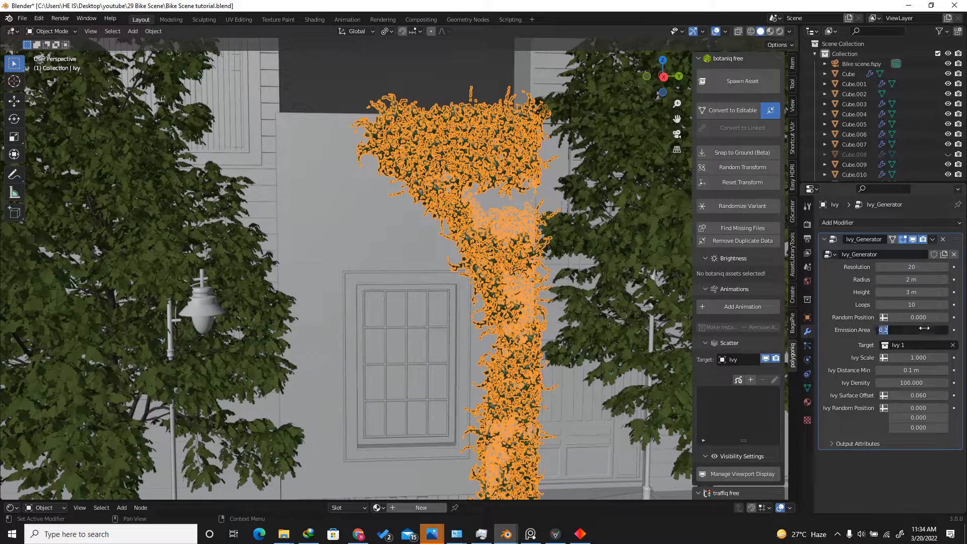
text(1)
key(Return)
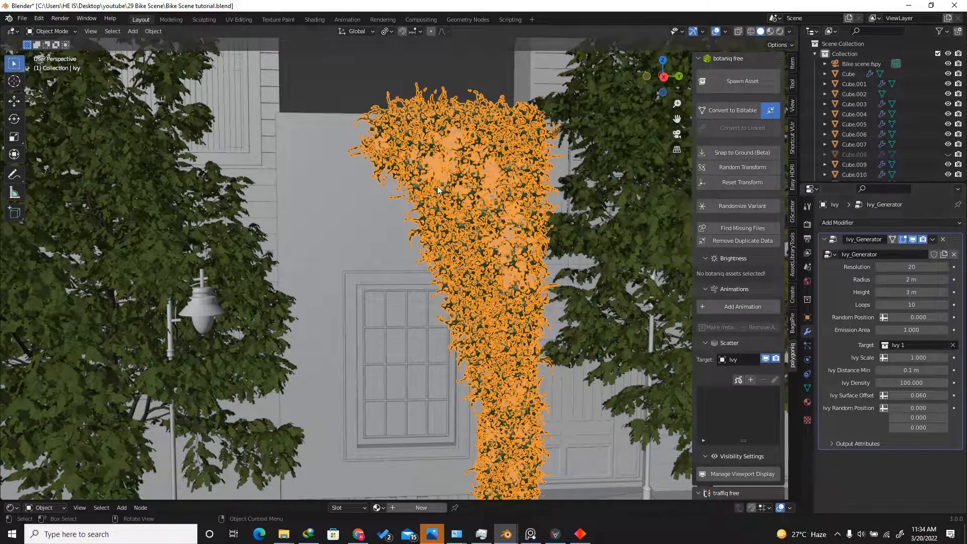
- Set the Ivy_Generator's Ivy Scale to 1.5 and Ivy Density to 80, and check the deselected ivy through the camera
click(917, 358)
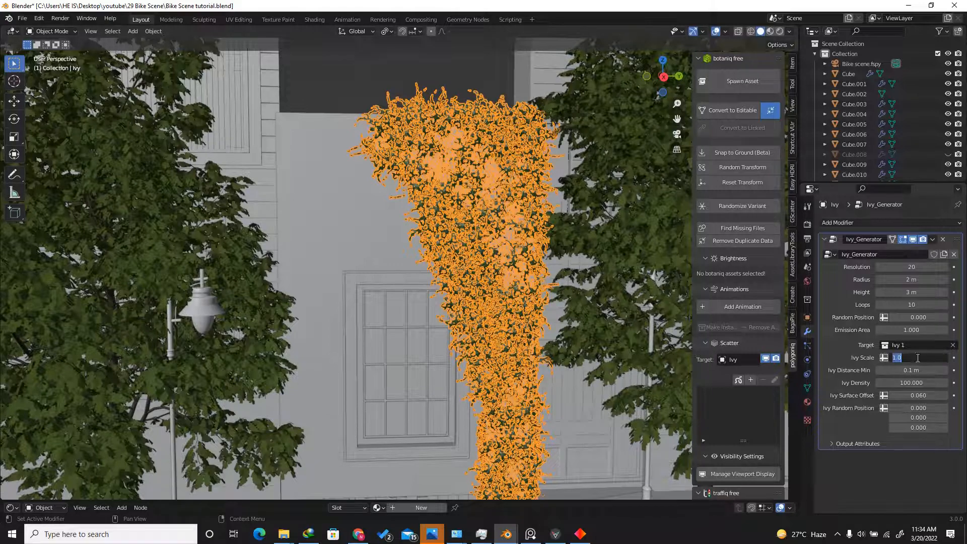
key(Return)
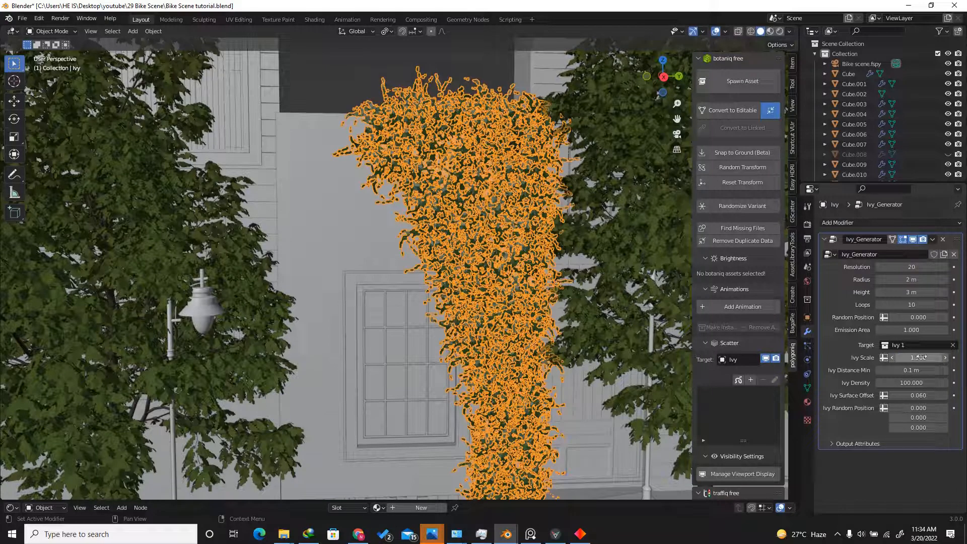
click(922, 383)
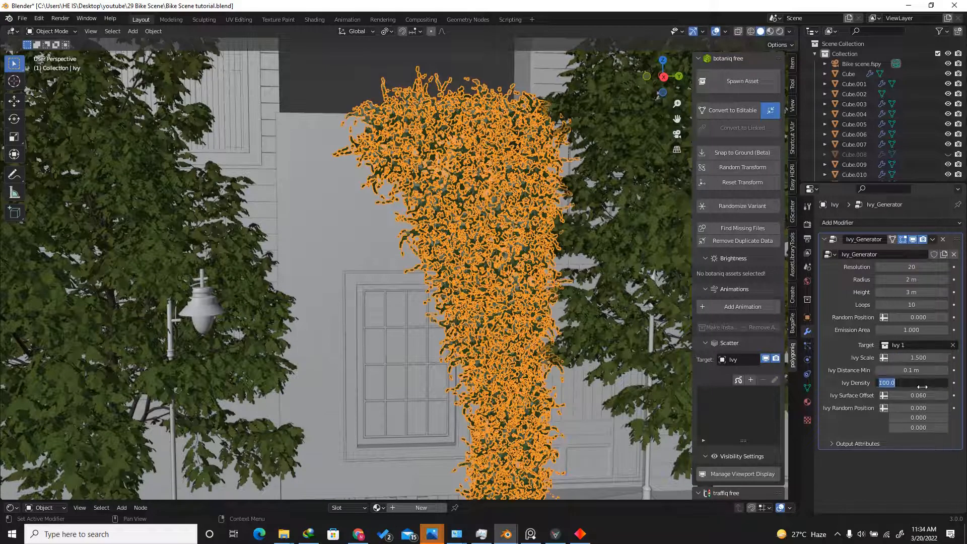
text(80)
key(Return)
scroll(444, 84, down, 5)
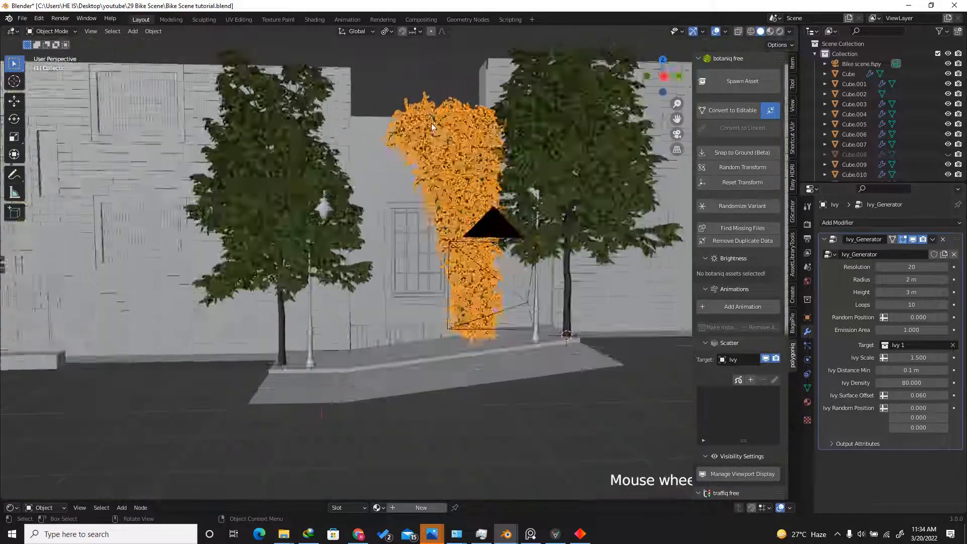
click(443, 91)
key(KP_0)
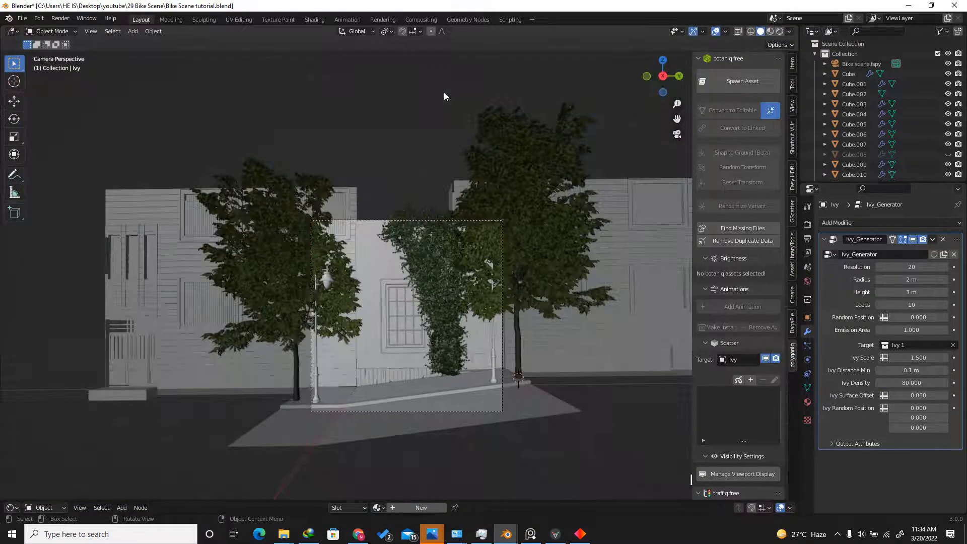
scroll(435, 310, up, 2)
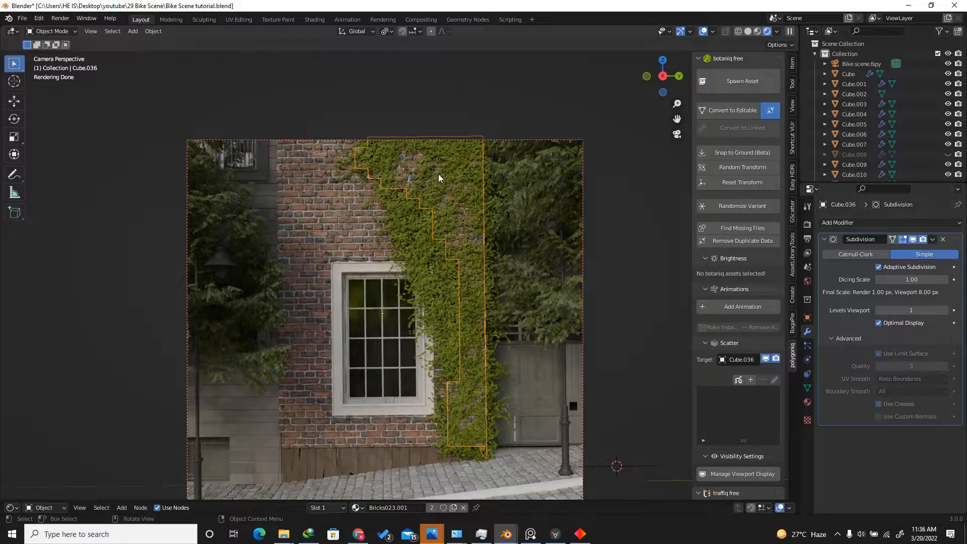
- Remove the Subdivision modifier from the separated wall patch and disable its Diffuse, Glossy, Transmission, Volume Scatter and Shadow ray visibility
click(942, 240)
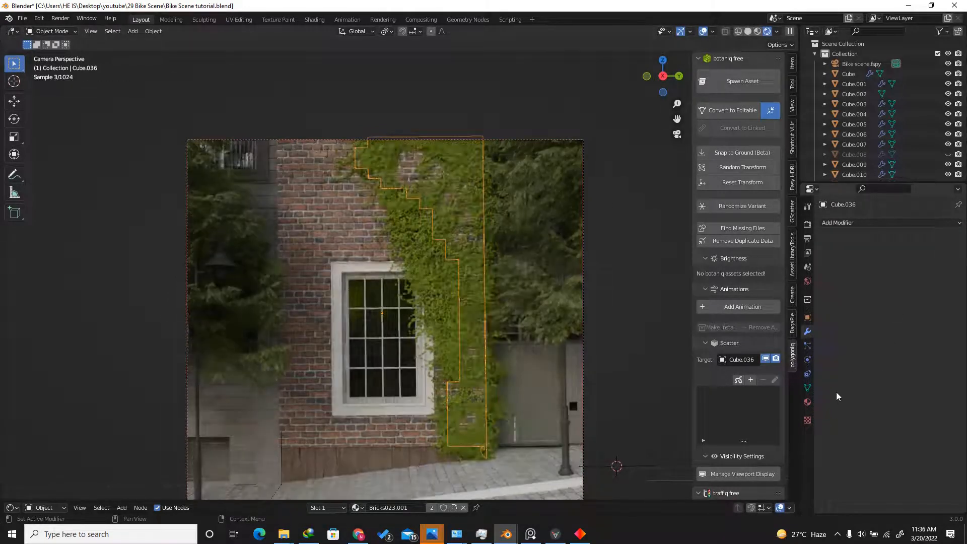
click(807, 318)
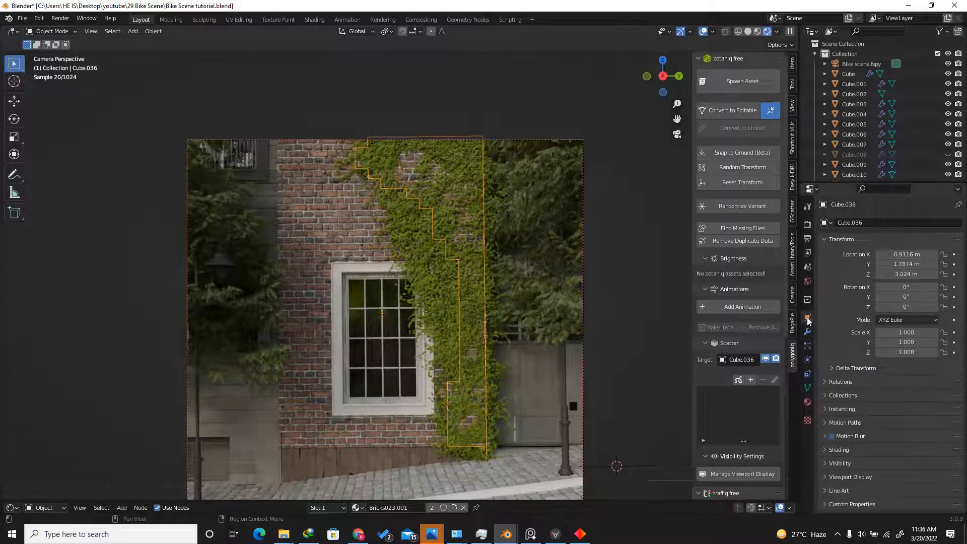
click(839, 464)
scroll(840, 466, down, 5)
click(883, 416)
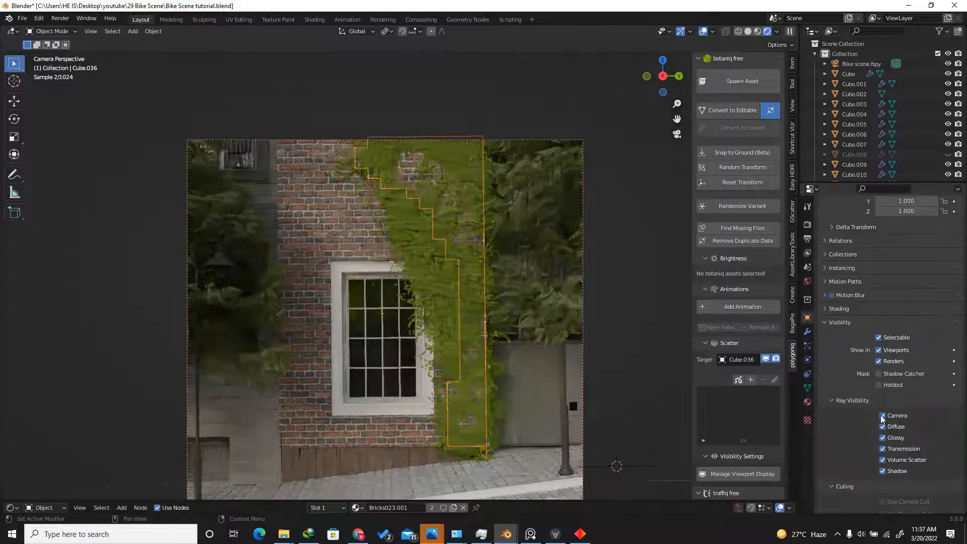
drag(882, 416, 882, 471)
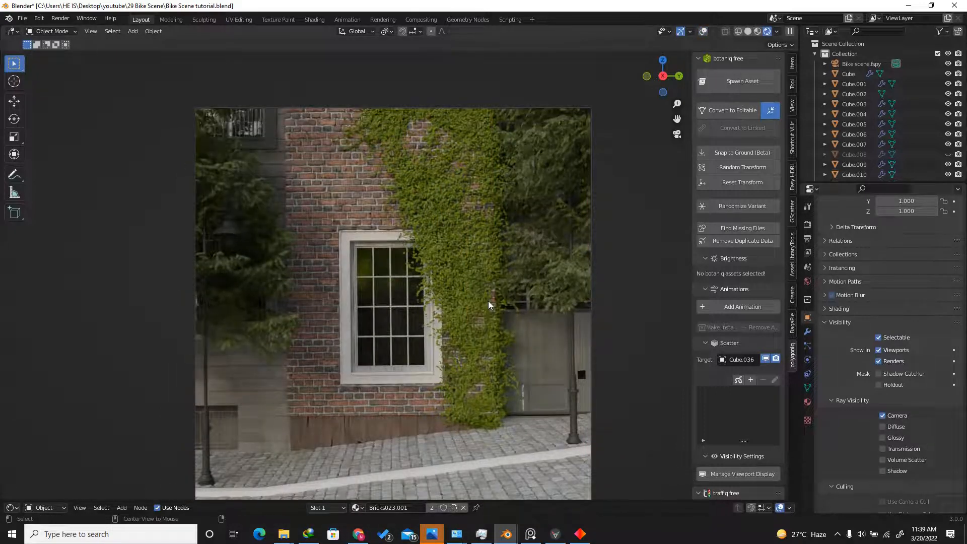
- Unhide all hidden objects, and set the viewport to solid shading with overlays shown
key(alt+h)
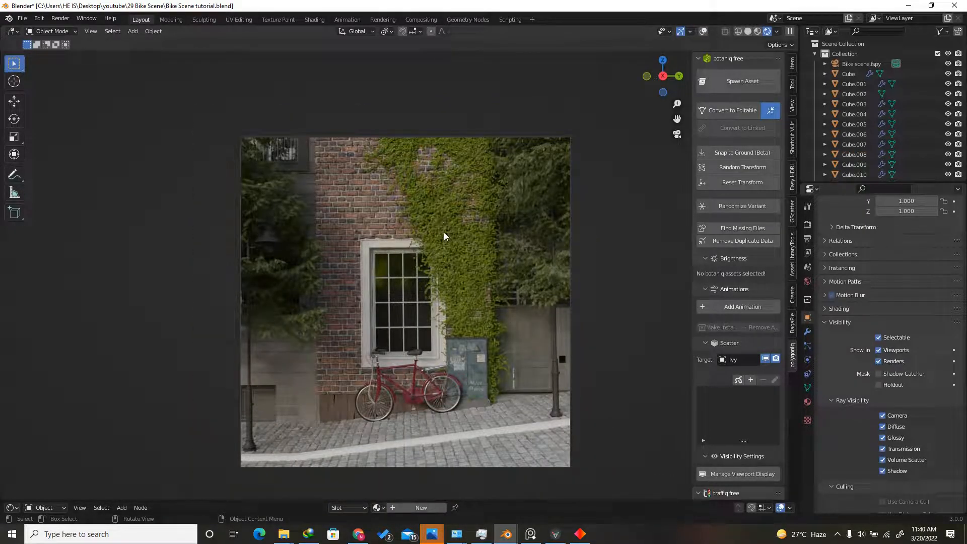
click(749, 33)
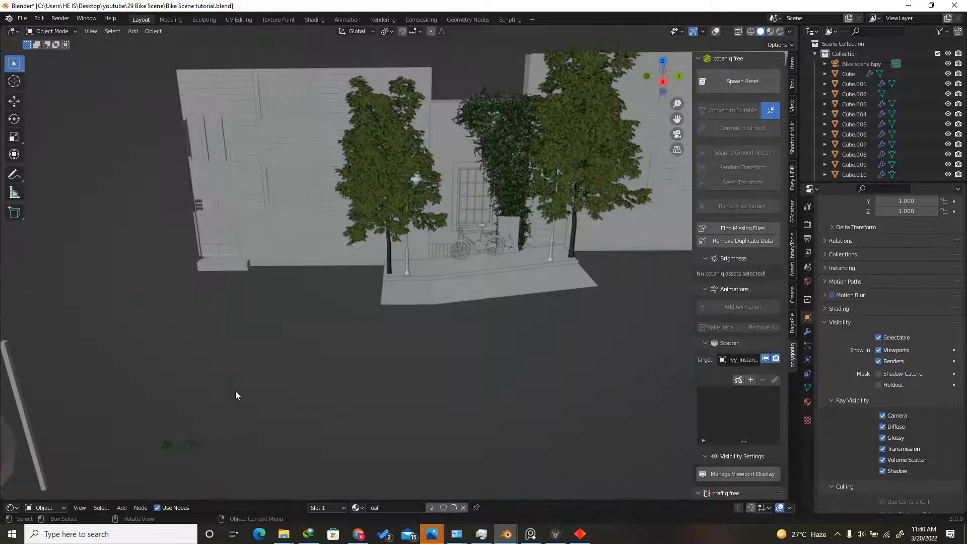
click(716, 31)
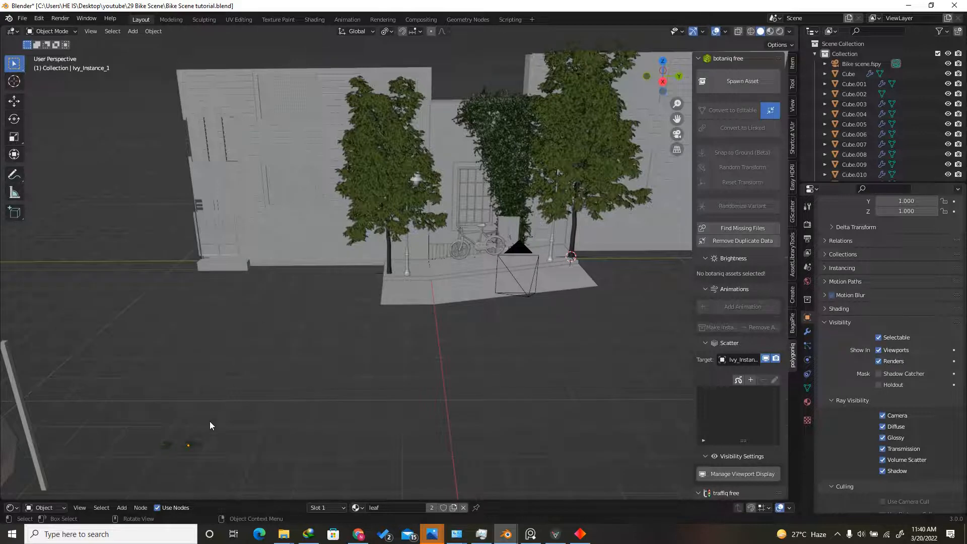
- Select the Ivy_Instance_1 object lying on the ground away from the buildings, show its leaf material settings, and return to the camera view
click(192, 445)
scroll(351, 335, down, 3)
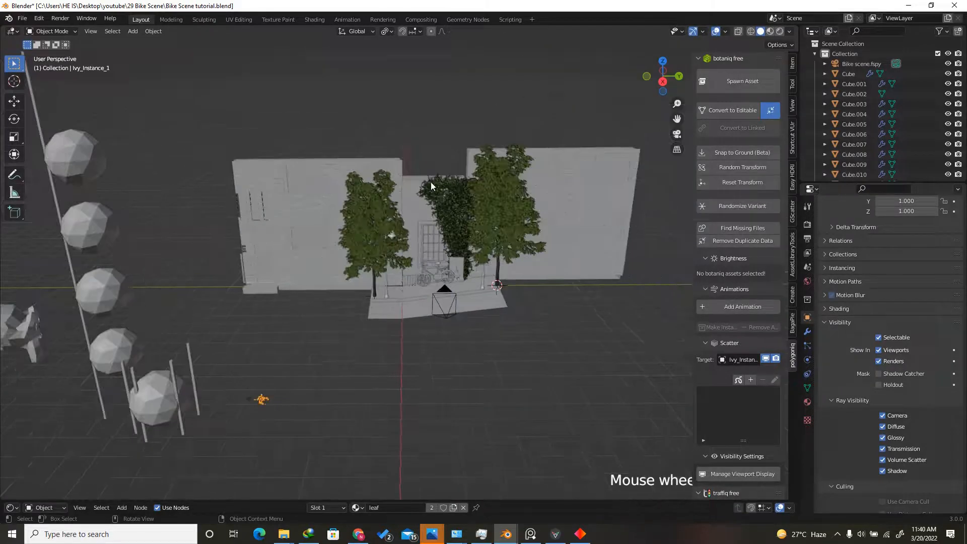
scroll(227, 403, up, 5)
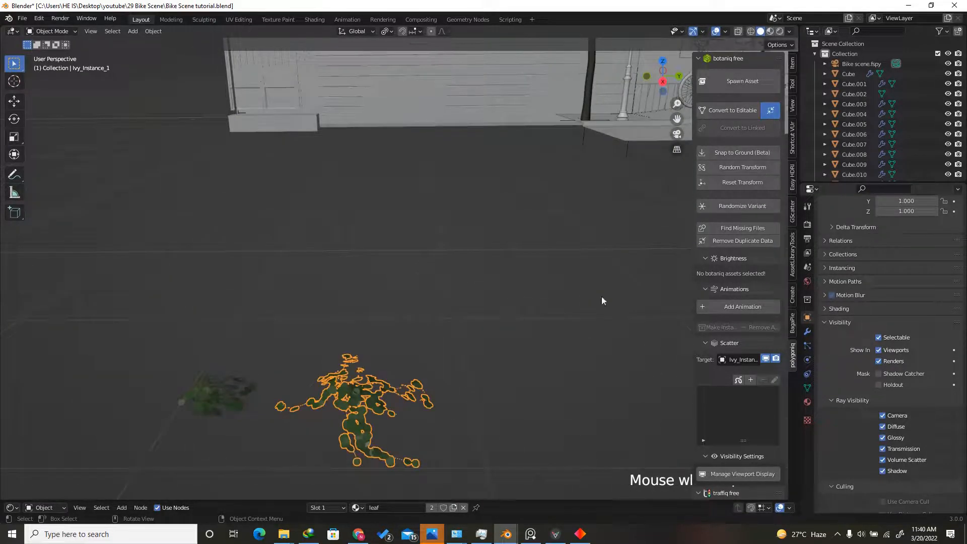
click(807, 401)
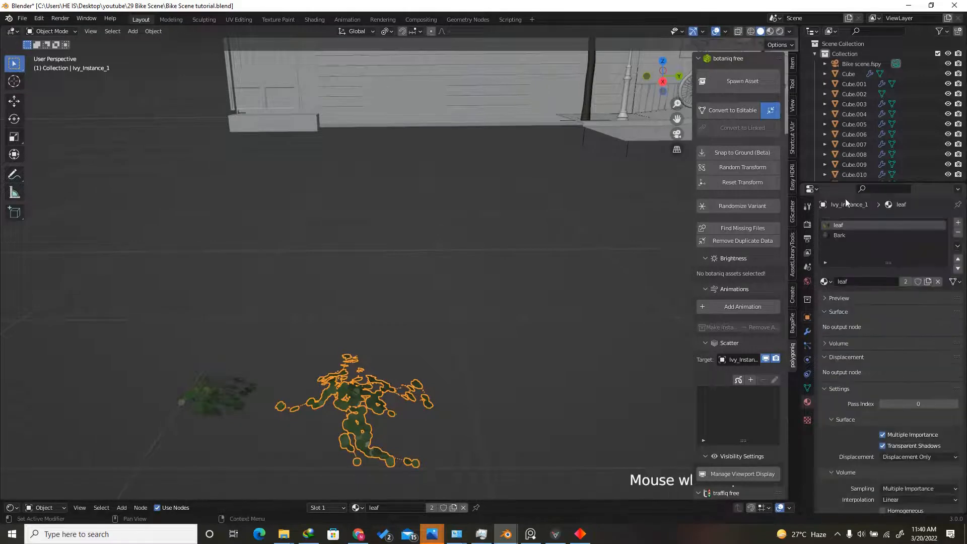
scroll(392, 273, down, 10)
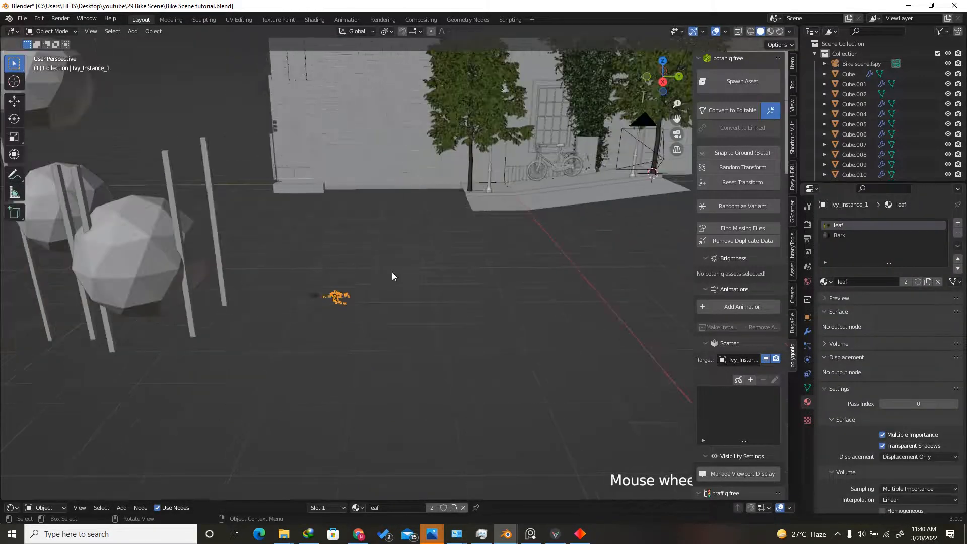
key(KP_0)
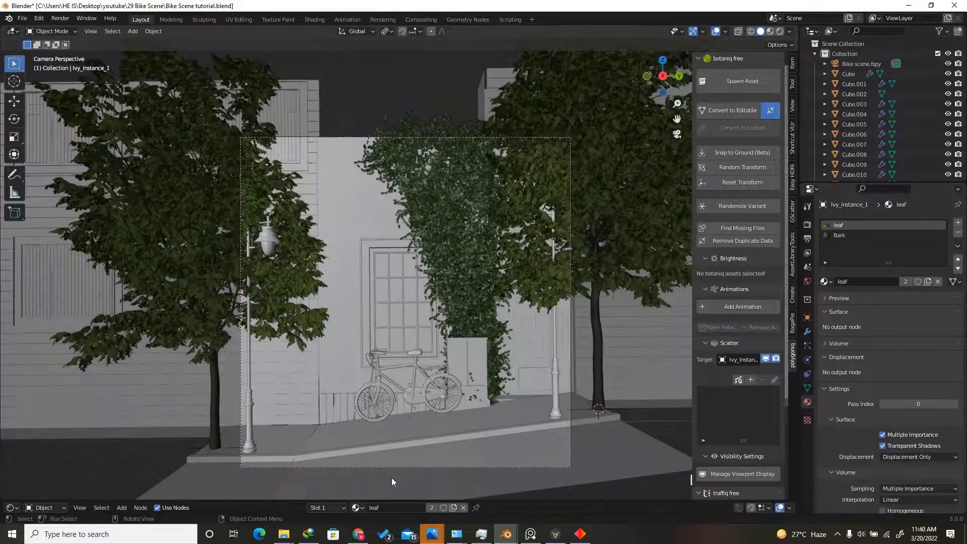
- Enlarge the shader editor and spread the leaf material's colour texture and BagaLeaf nodes apart to make room between them
drag(397, 501, 400, 262)
scroll(403, 403, down, 5)
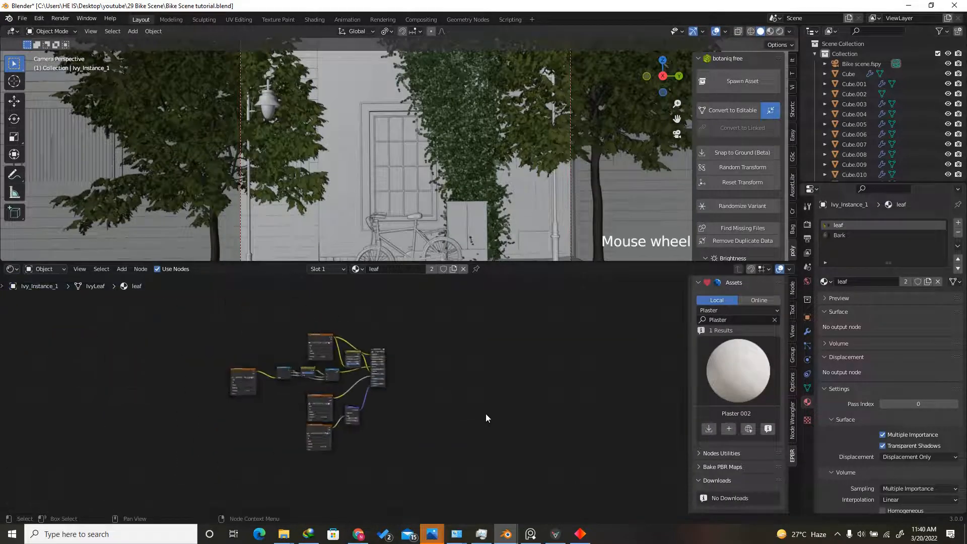
scroll(340, 331, up, 5)
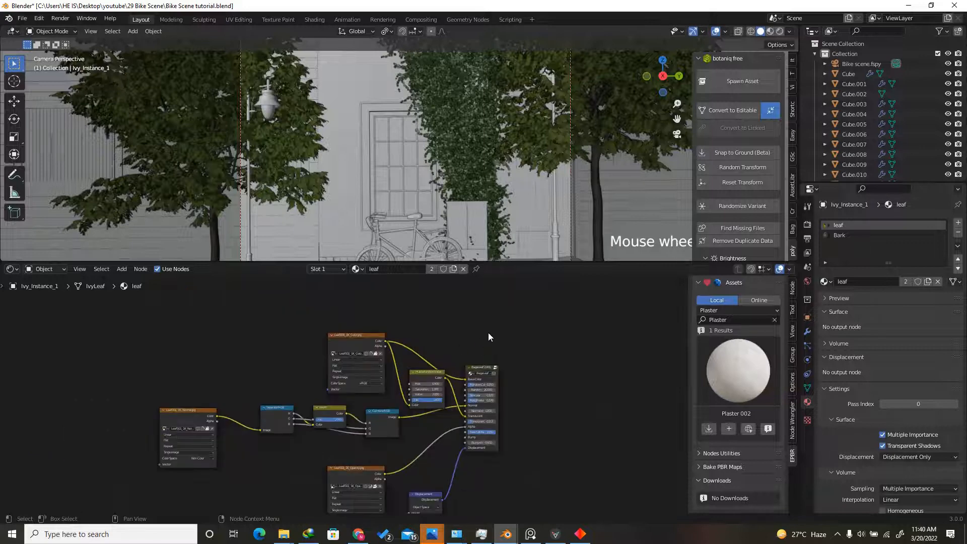
scroll(364, 354, up, 5)
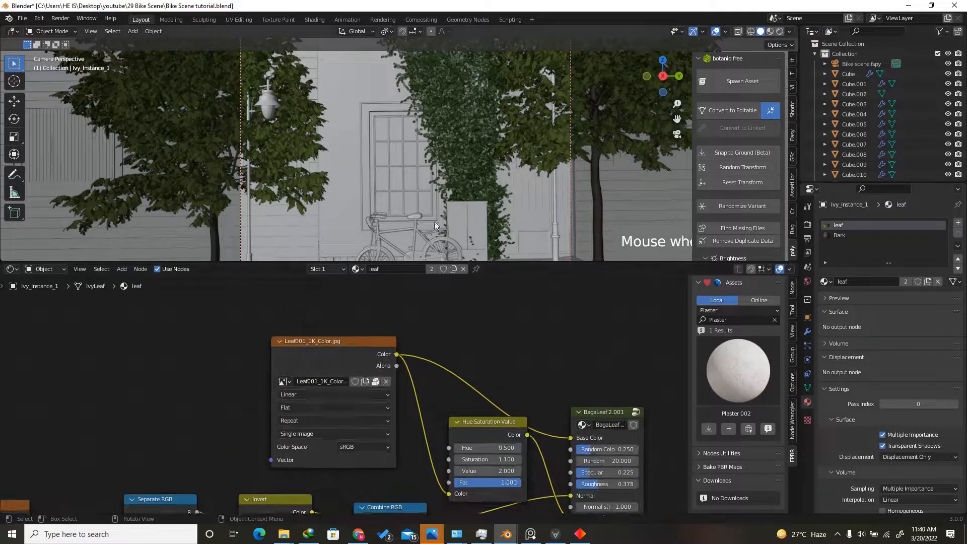
scroll(401, 323, down, 2)
drag(356, 355, 249, 359)
scroll(242, 355, down, 3)
drag(473, 383, 570, 335)
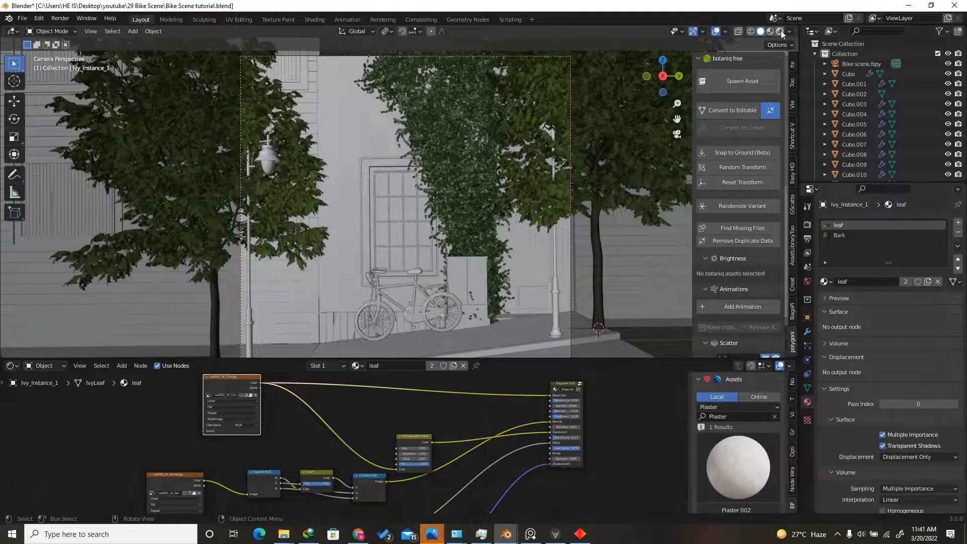
- Switch the viewport to rendered shading and limit rendering to a region over the upper ivy and window top
click(781, 33)
key(ctrl+b)
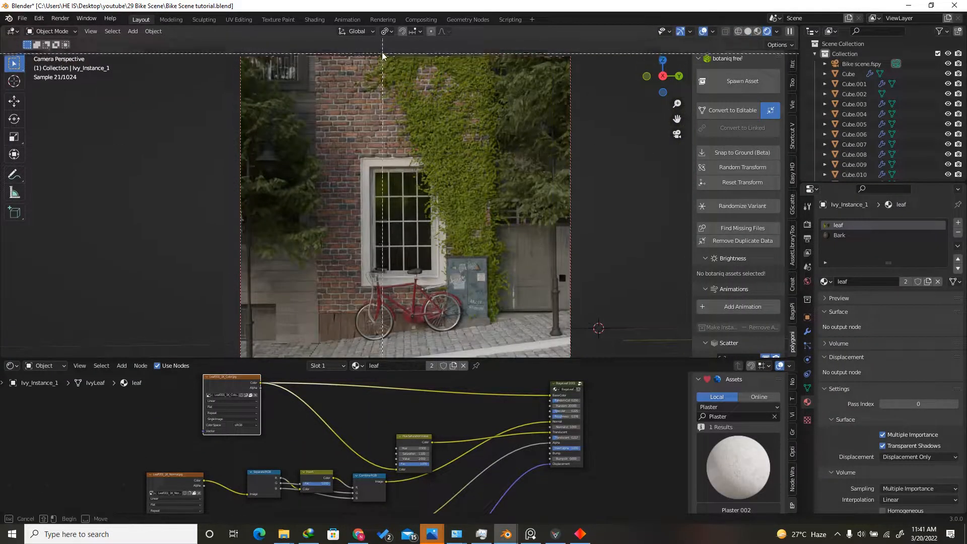
drag(377, 57, 495, 193)
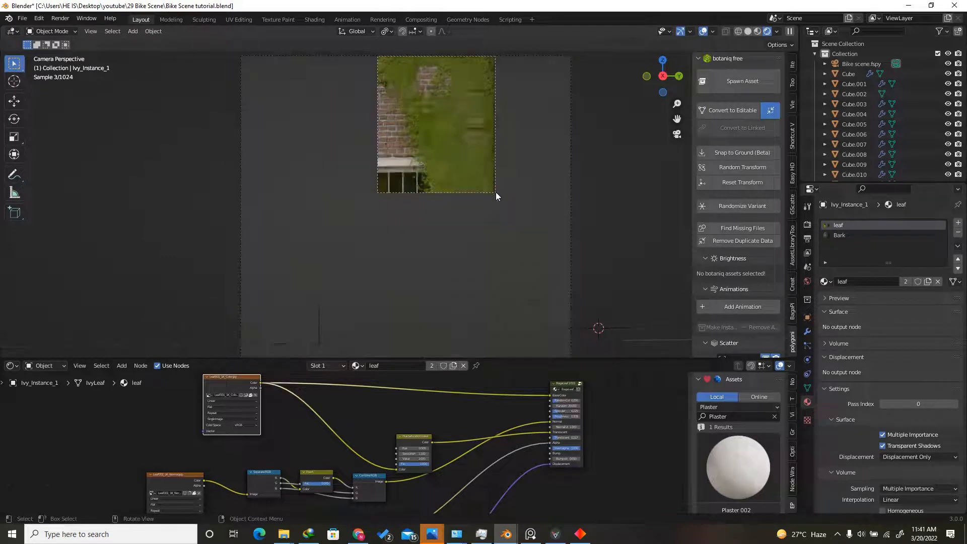
scroll(469, 186, up, 4)
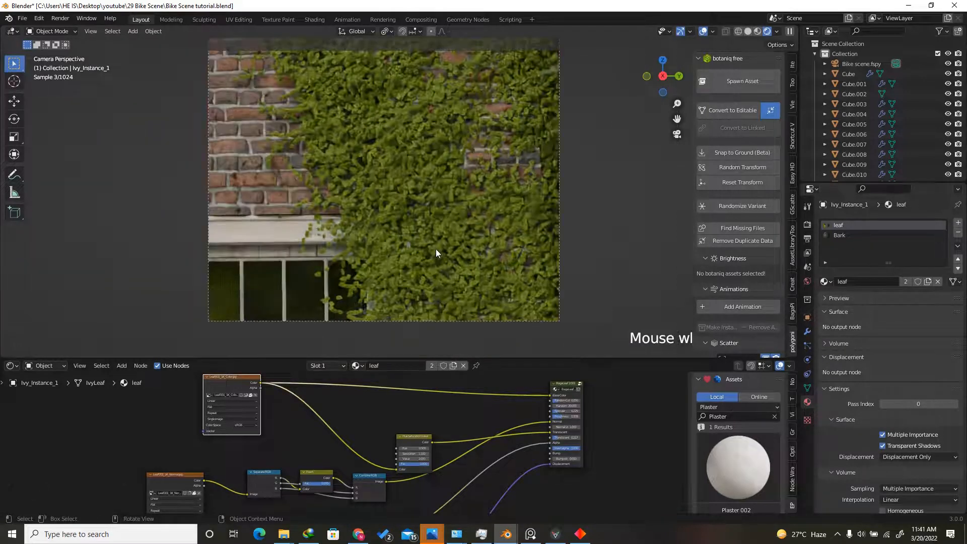
- Add an Object Info node to the leaf material, placed above and before the Leaf001_1K_Color.jpg texture node
scroll(383, 464, down, 3)
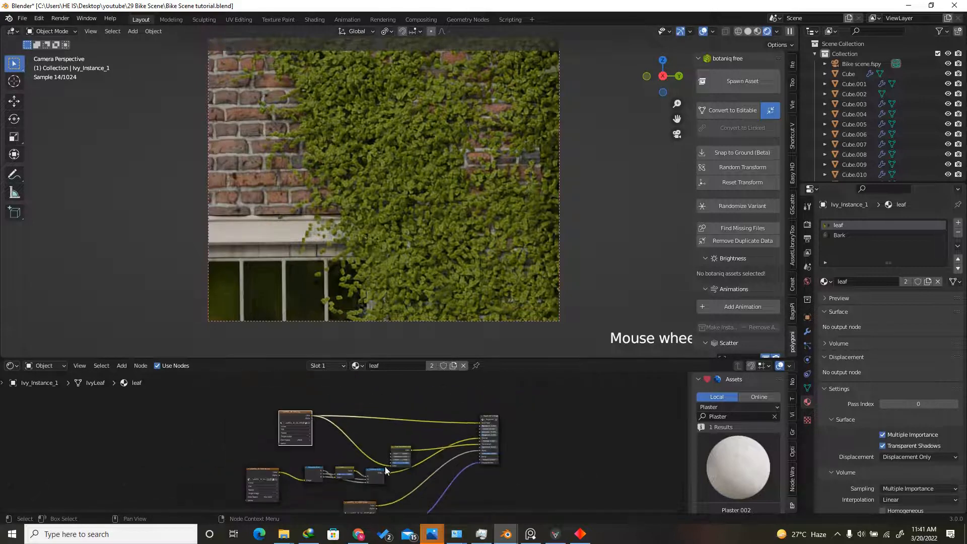
key(shift+a)
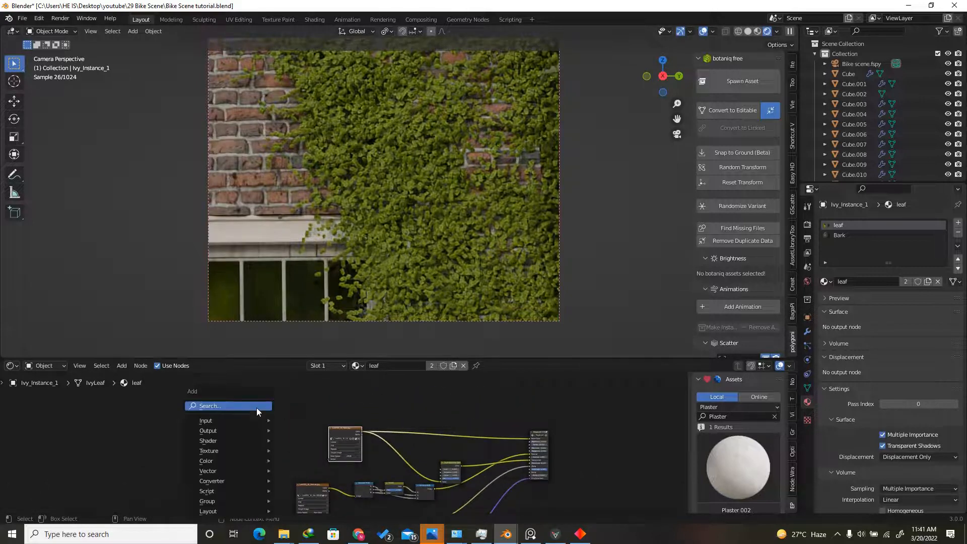
click(207, 406)
text(ob)
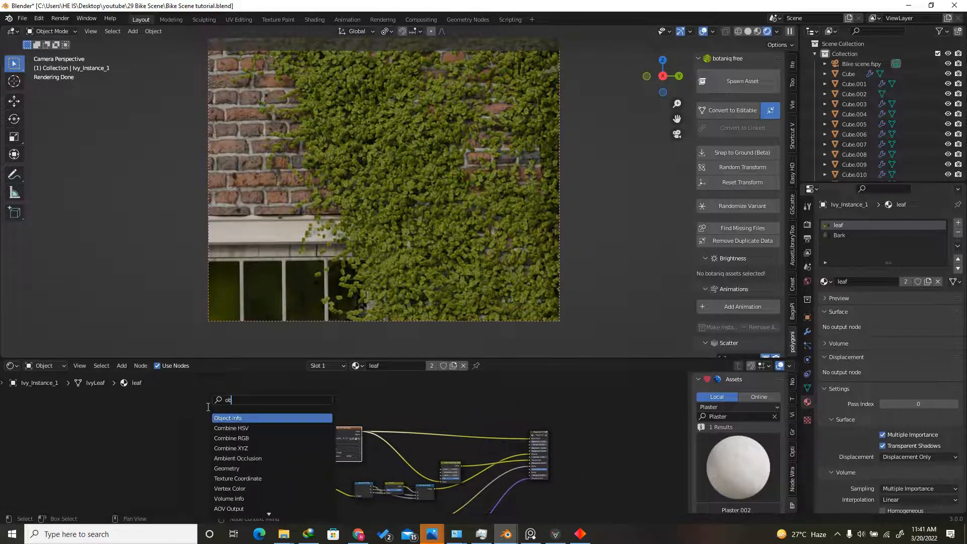
text(j)
click(246, 418)
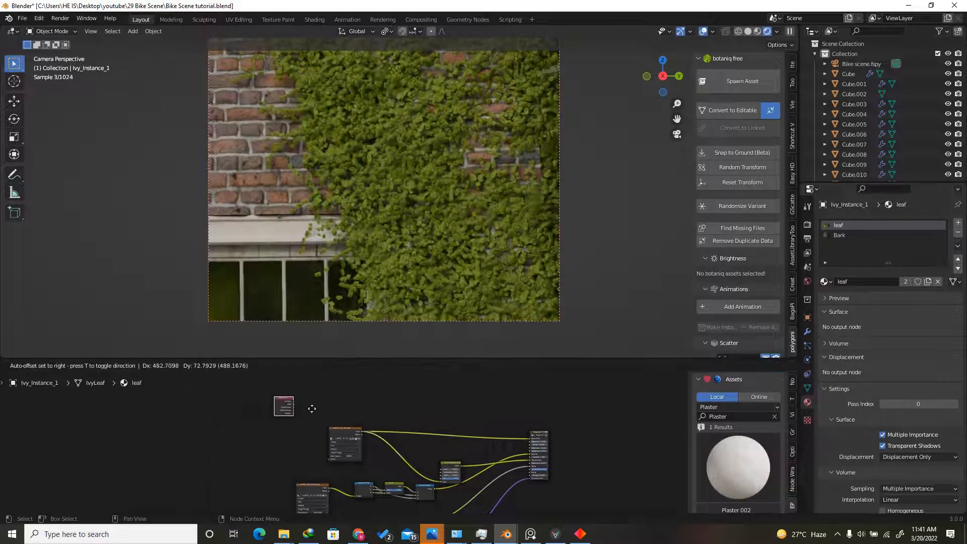
click(312, 409)
scroll(316, 406, up, 5)
drag(273, 391, 276, 401)
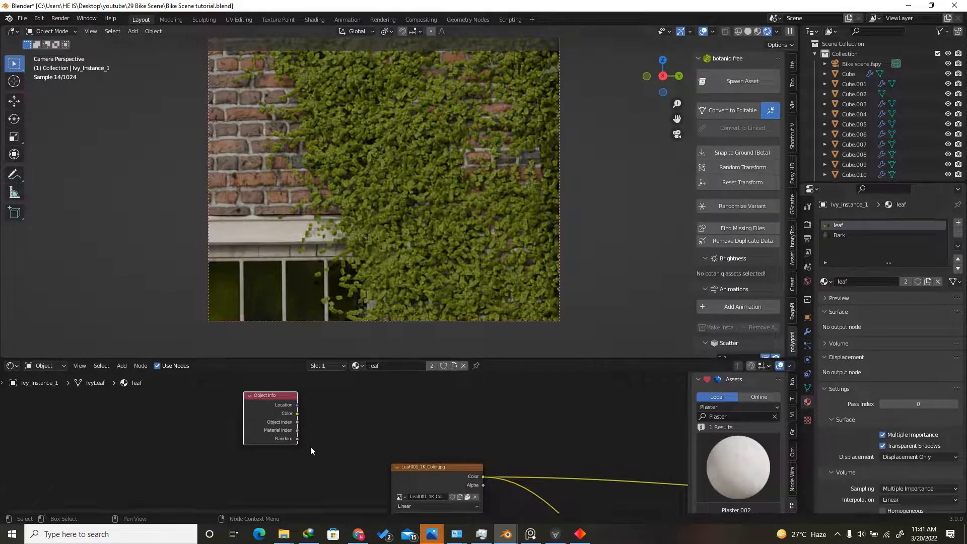
- Add a ColorRamp node beside the Object Info node and connect the Random output to the ramp's Fac input
scroll(310, 446, down, 2)
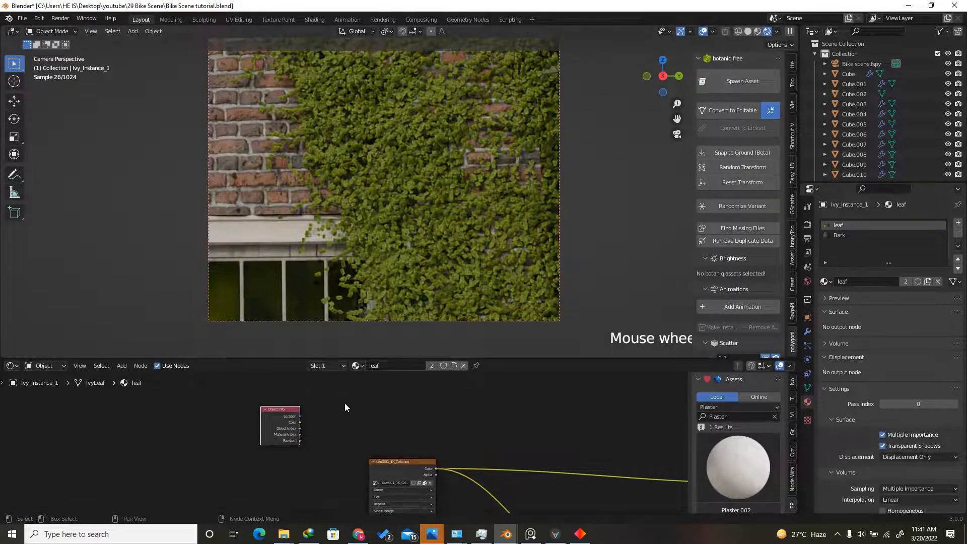
key(shift+a)
text(c)
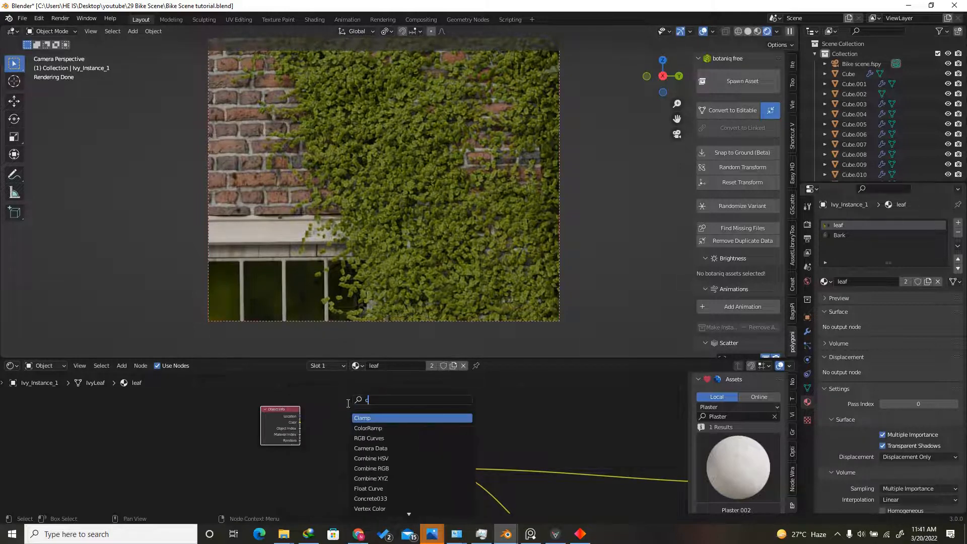
text(olo)
click(376, 417)
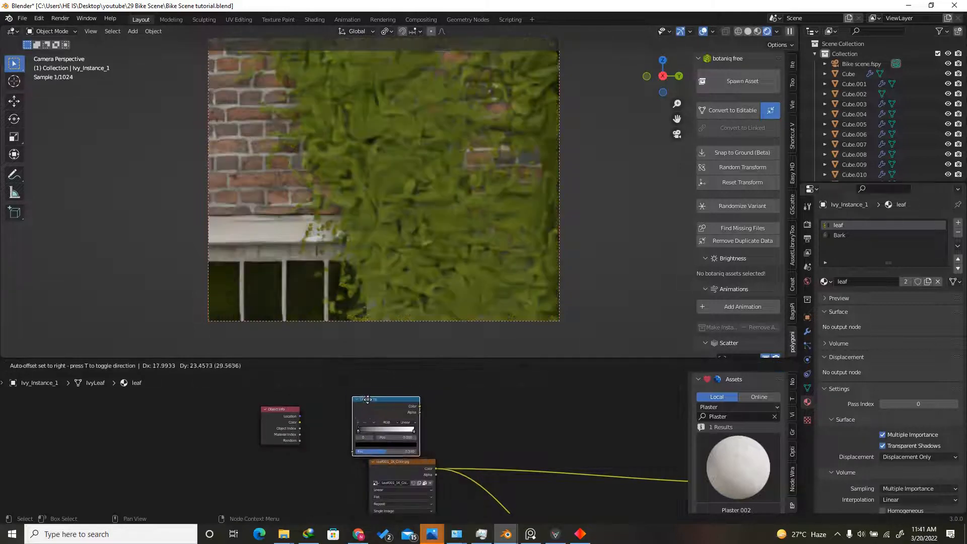
click(349, 395)
scroll(293, 410, up, 1)
drag(301, 446, 351, 442)
- Add a Hue/Saturation node to the leaf material, placed between the texture and BagaLeaf nodes
scroll(351, 440, down, 2)
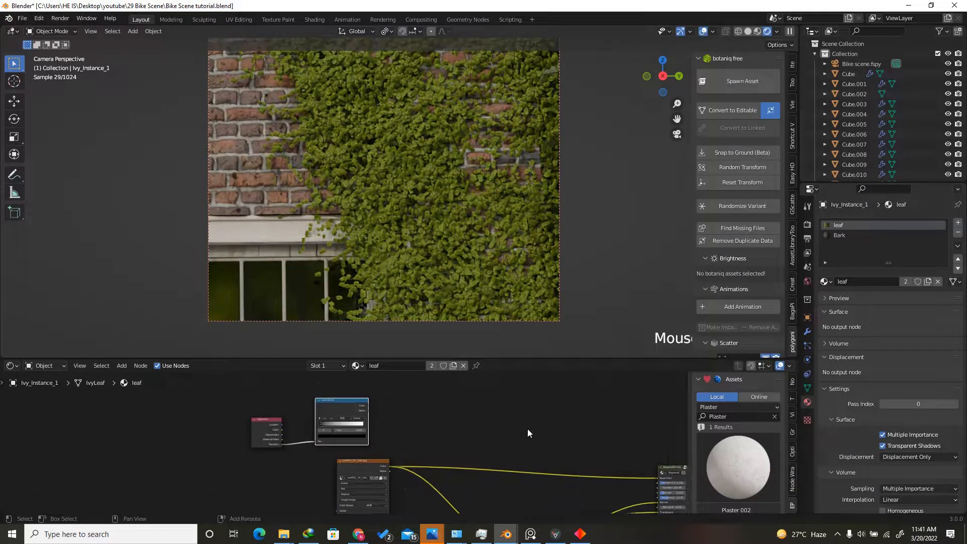
key(shift+a)
click(482, 407)
text(hu)
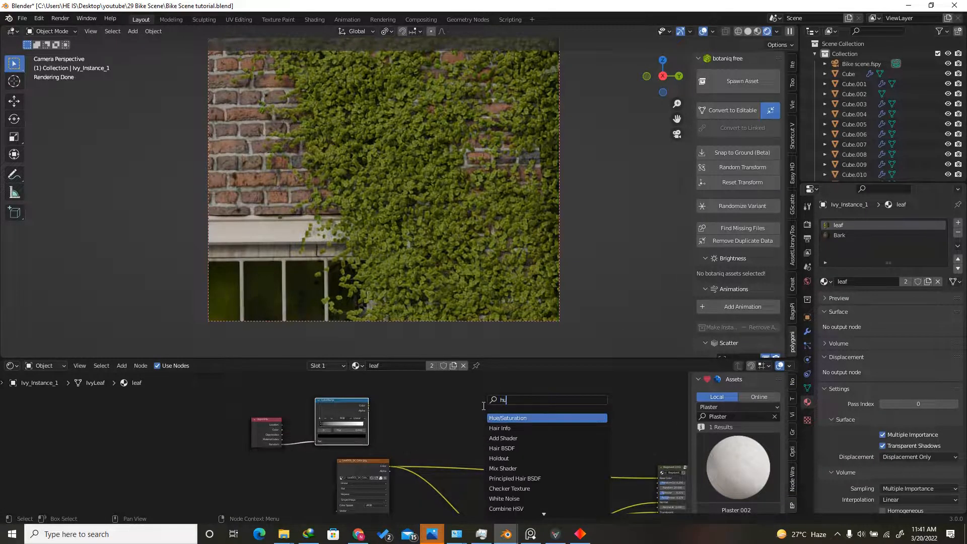
text(e)
click(505, 417)
click(523, 428)
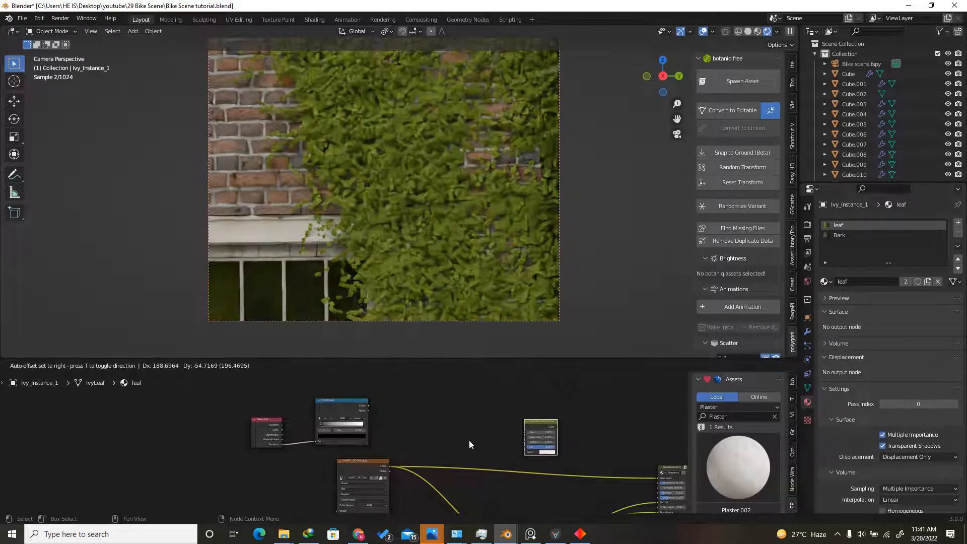
- Route the Leaf001_1K_Color.jpg colour through the Hue Saturation Value node into the BagaLeaf node's Base Color
scroll(395, 461, up, 1)
drag(390, 468, 562, 451)
scroll(562, 451, down, 2)
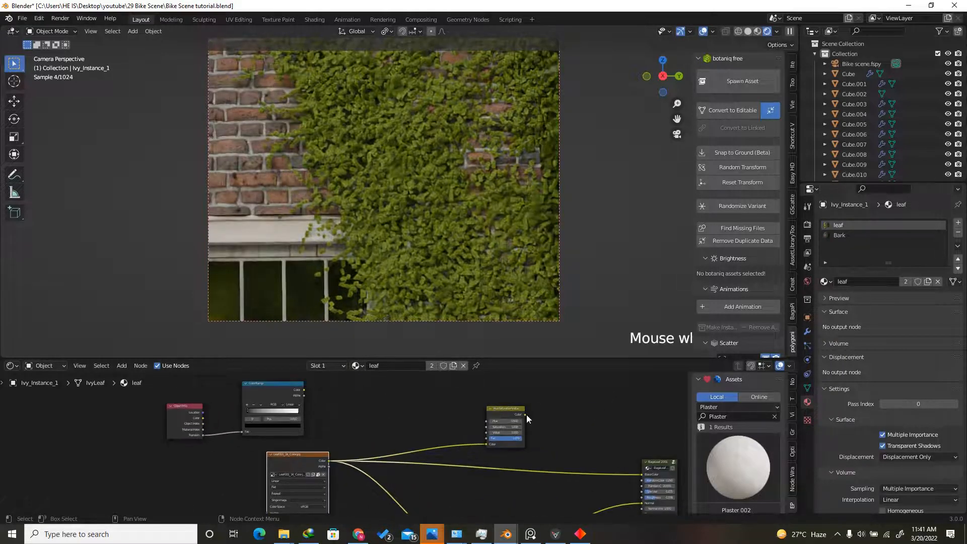
drag(524, 415, 643, 473)
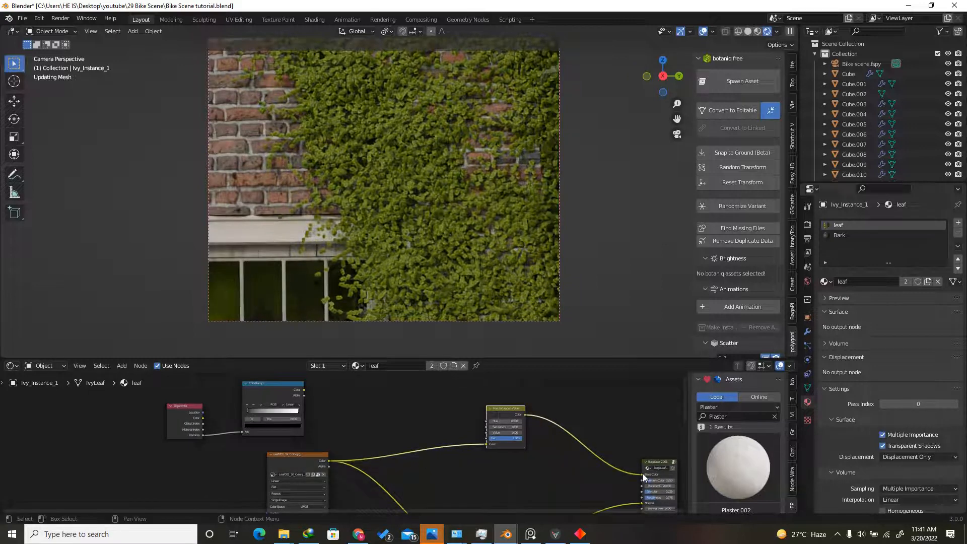
scroll(521, 404, up, 1)
drag(503, 409, 487, 424)
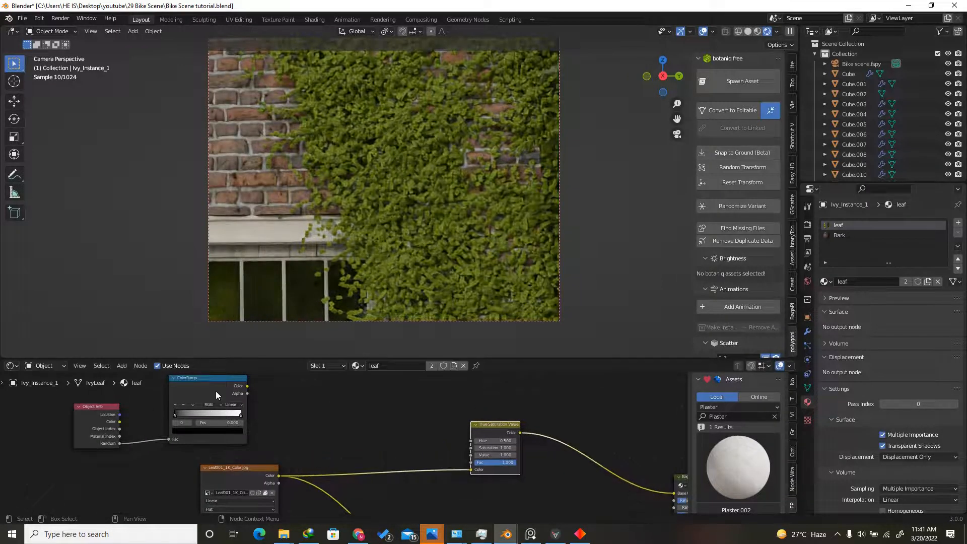
- Connect the ColorRamp's Color output to the Hue input of the Hue Saturation Value node
drag(215, 390, 219, 397)
scroll(259, 395, up, 3)
scroll(302, 427, down, 3)
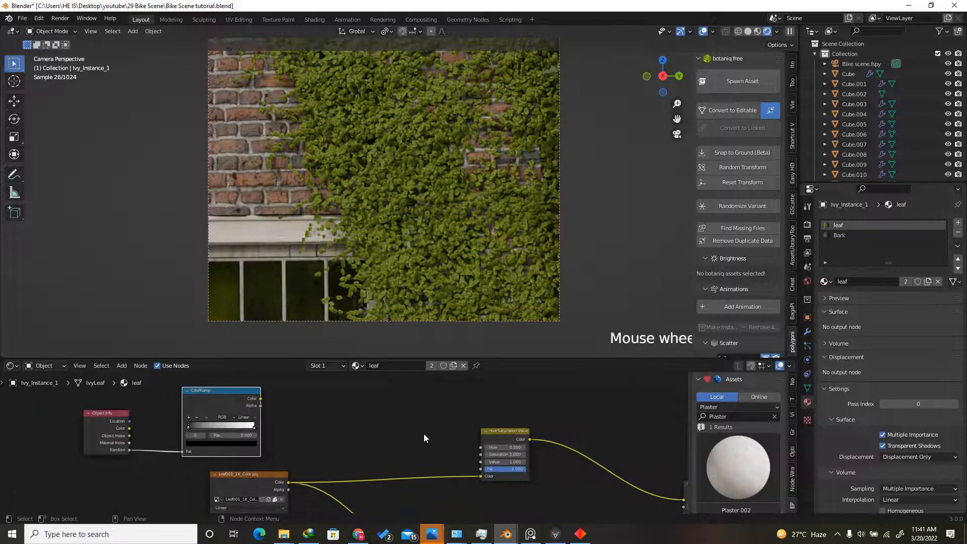
scroll(483, 449, up, 1)
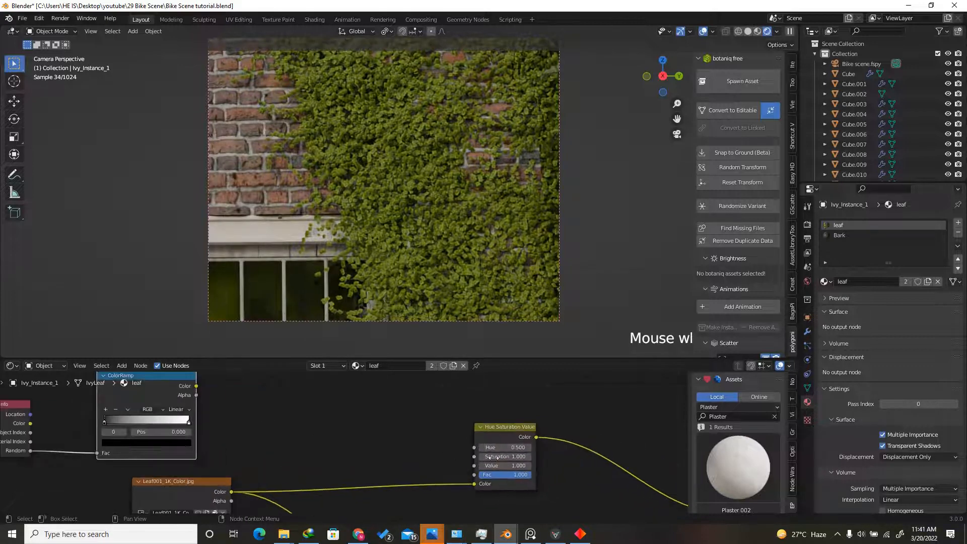
drag(196, 386, 474, 447)
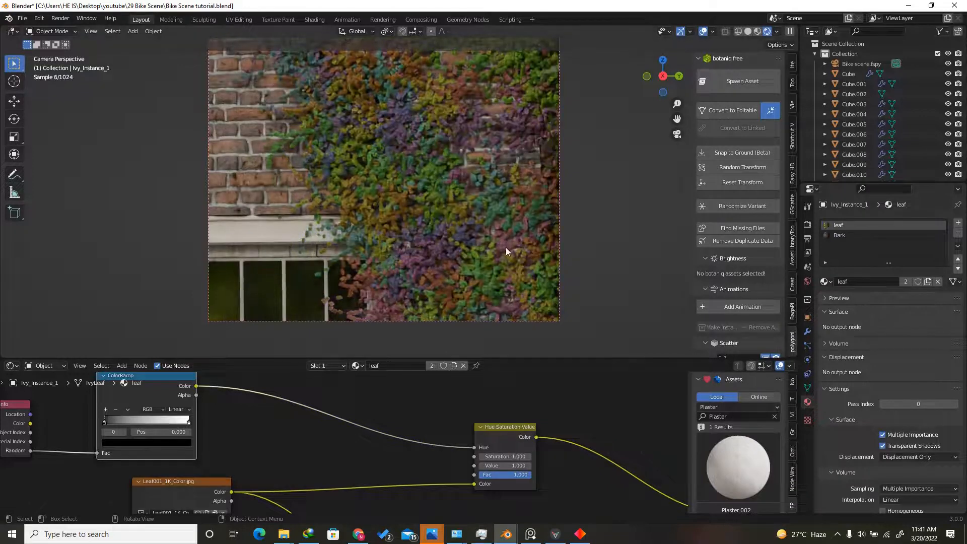
scroll(506, 247, down, 3)
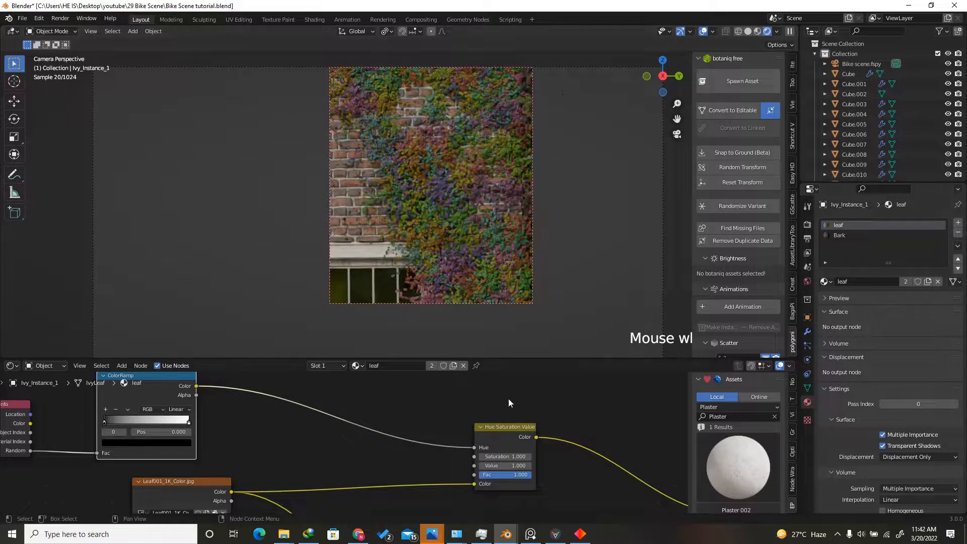
- Insert a Math node into the link between the ColorRamp and the Hue input and set it to Multiply
scroll(509, 398, down, 4)
scroll(134, 405, up, 6)
drag(163, 418, 183, 418)
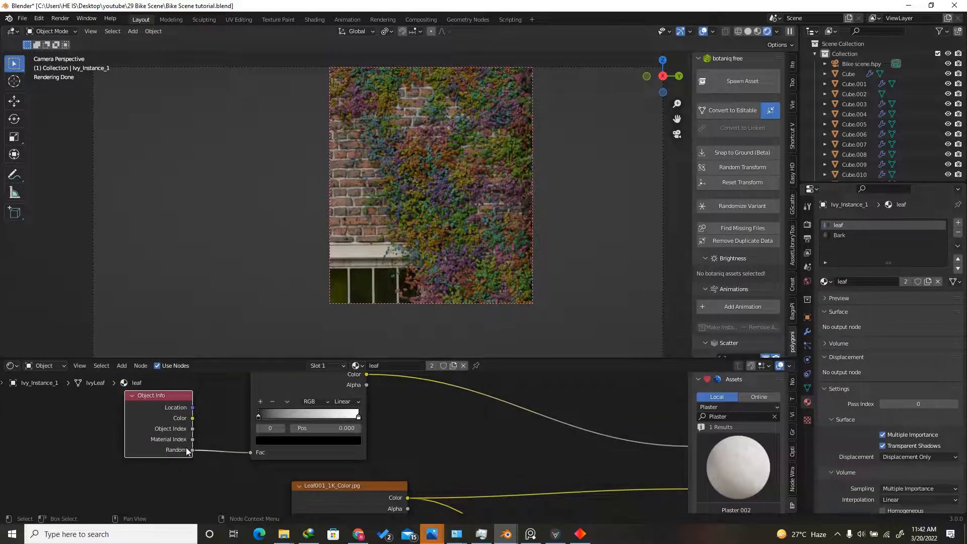
scroll(187, 451, down, 3)
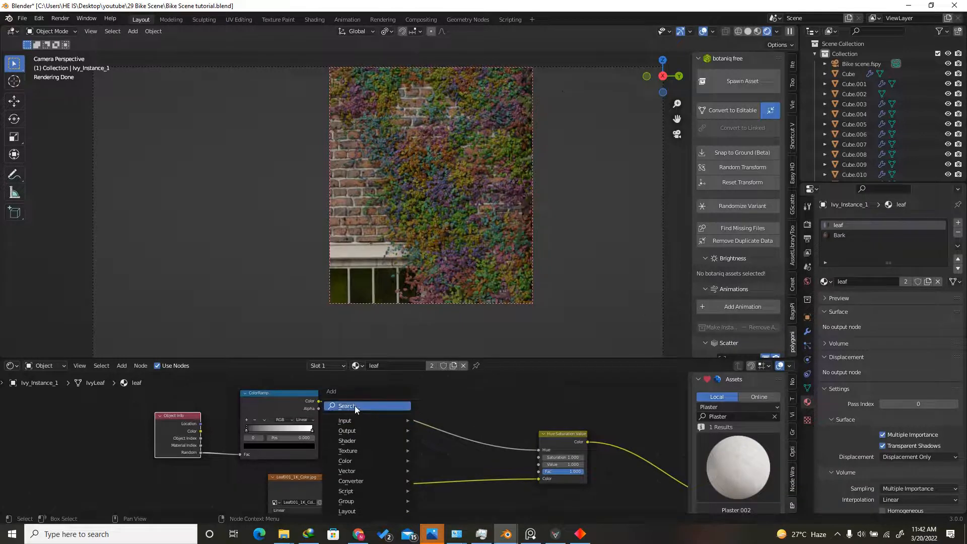
click(355, 406)
text(math)
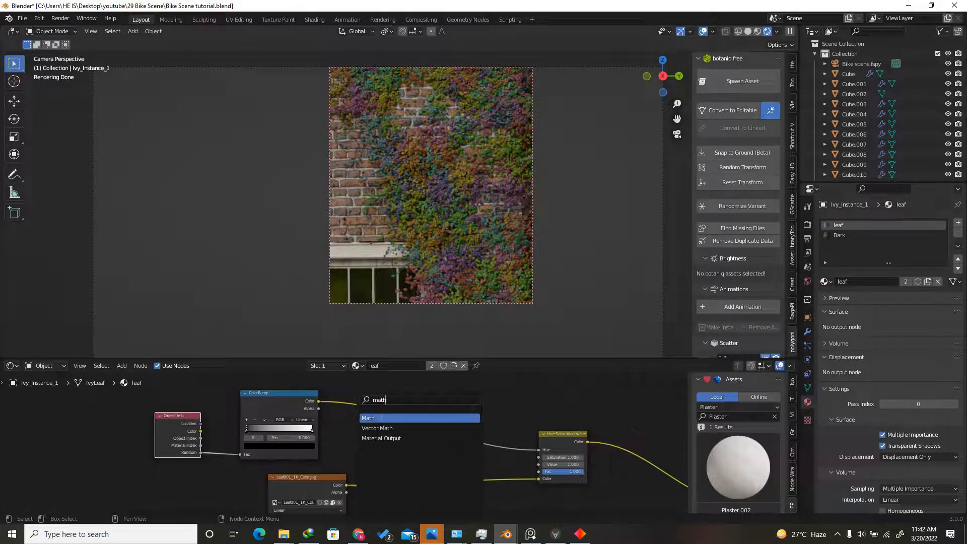
key(Return)
click(399, 406)
scroll(393, 416, up, 3)
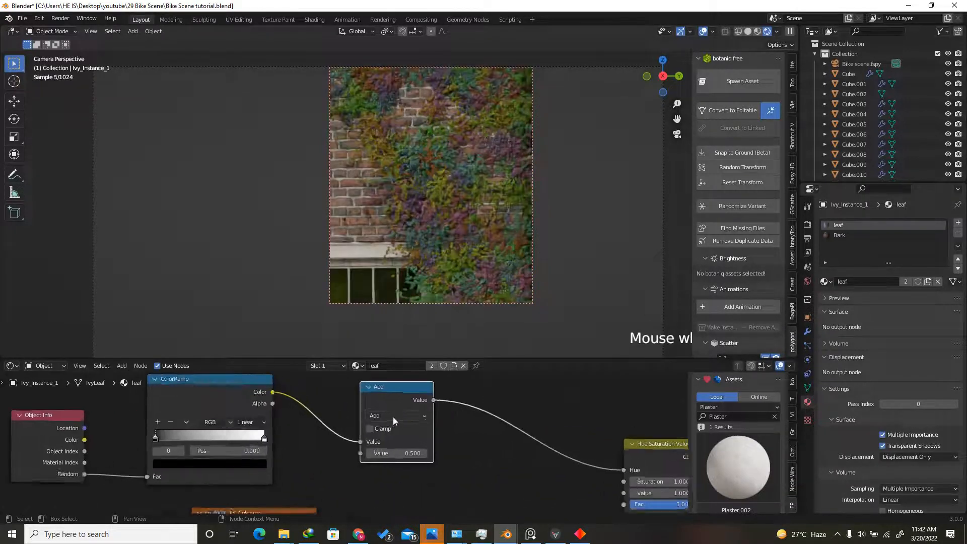
click(393, 416)
click(383, 286)
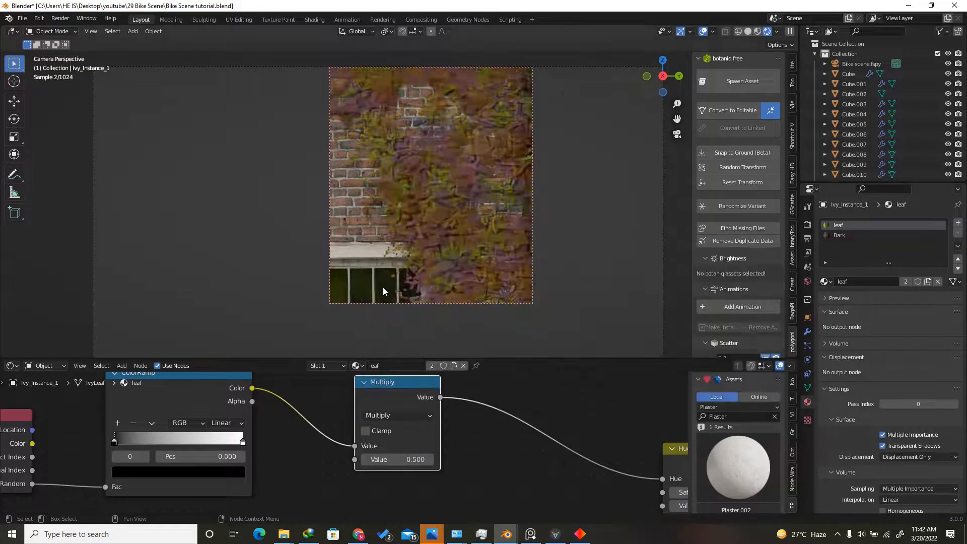
- Try a value of 2 in the Multiply node that feeds the Hue input
scroll(406, 450, up, 2)
click(408, 460)
text(2)
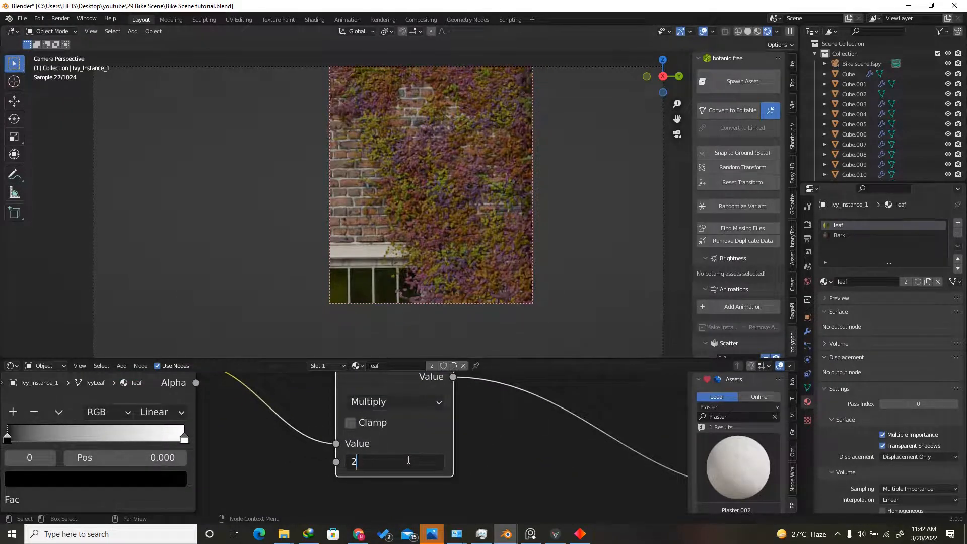
key(Return)
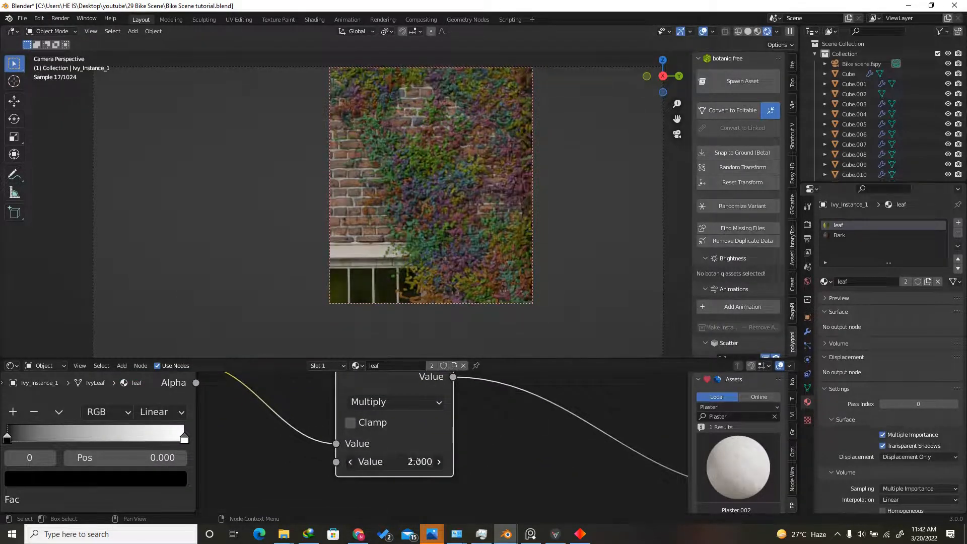
drag(414, 460, 387, 453)
key(Escape)
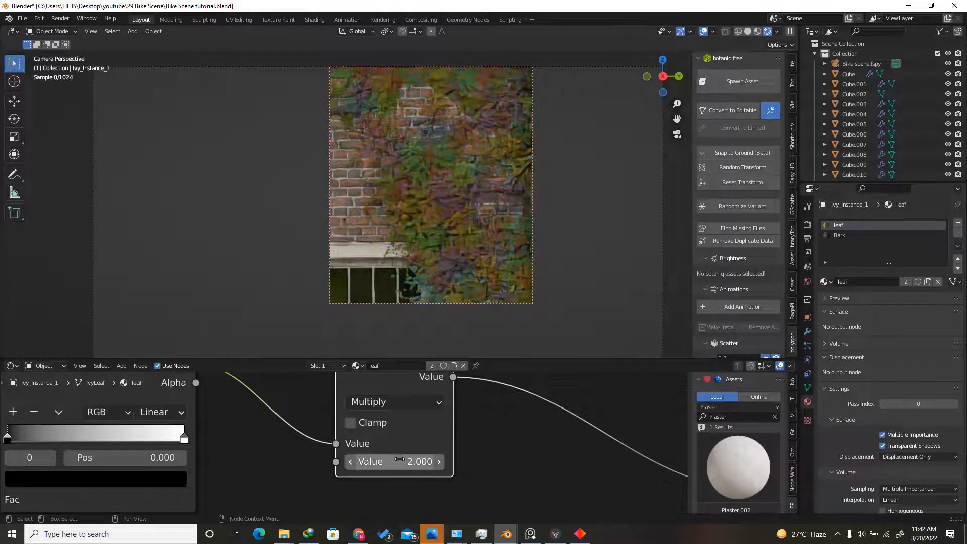
- Set the value of the Multiply node feeding Hue to 0.8
click(404, 461)
text(0.8)
key(Return)
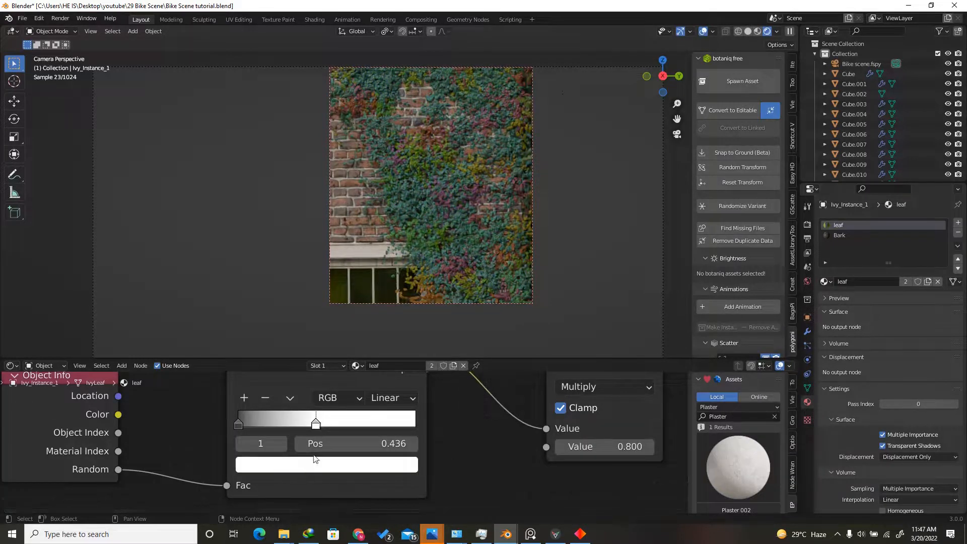
- Darken the ColorRamp's white stop to light grey and lighten its dark stop to mid grey
click(325, 464)
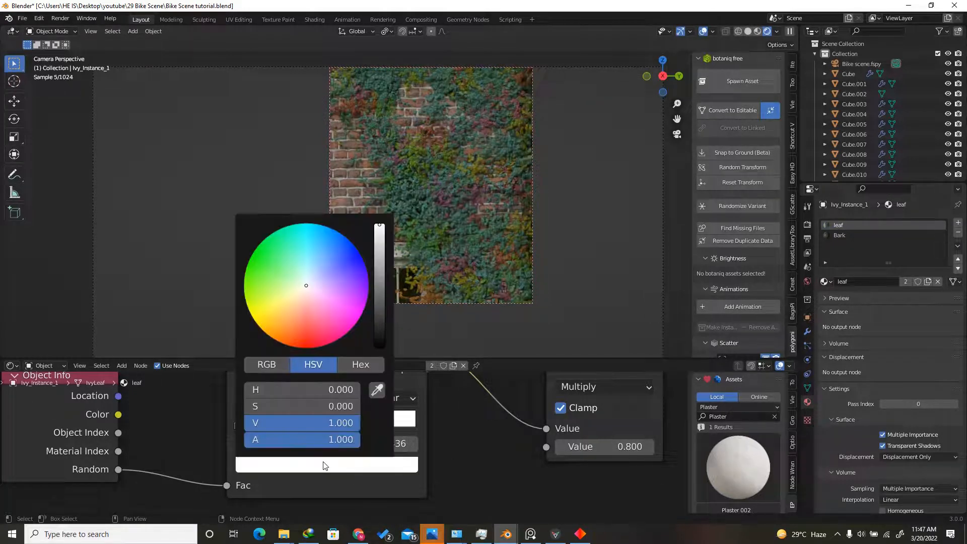
click(379, 240)
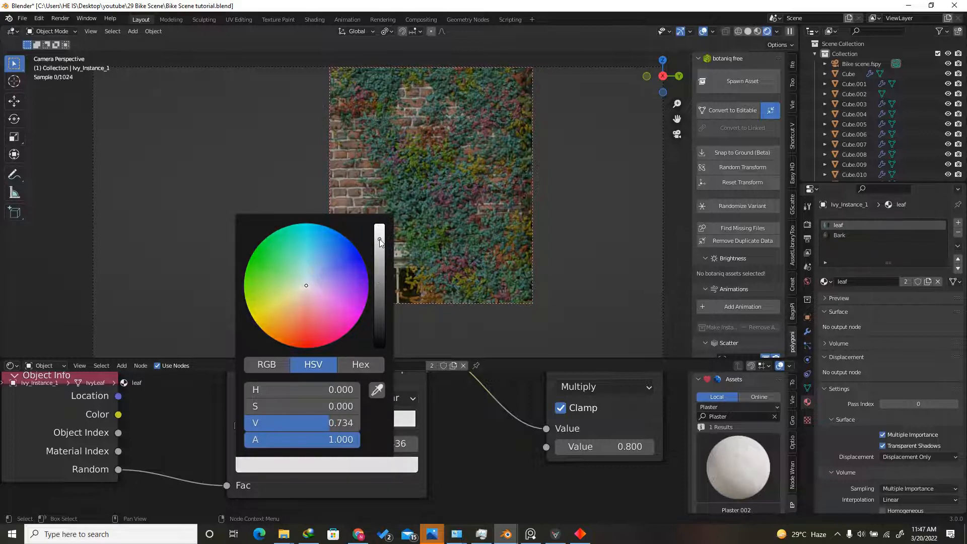
drag(379, 240, 381, 248)
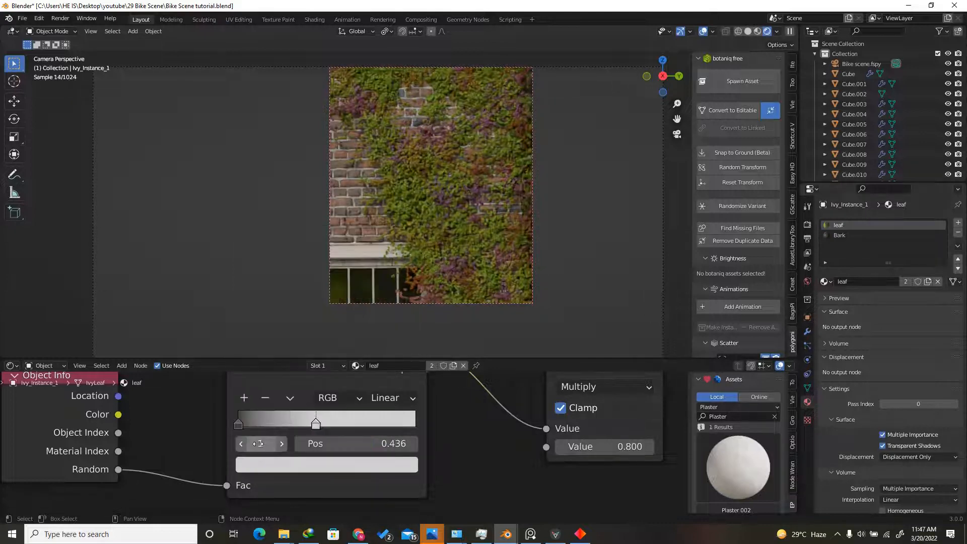
click(238, 423)
click(278, 464)
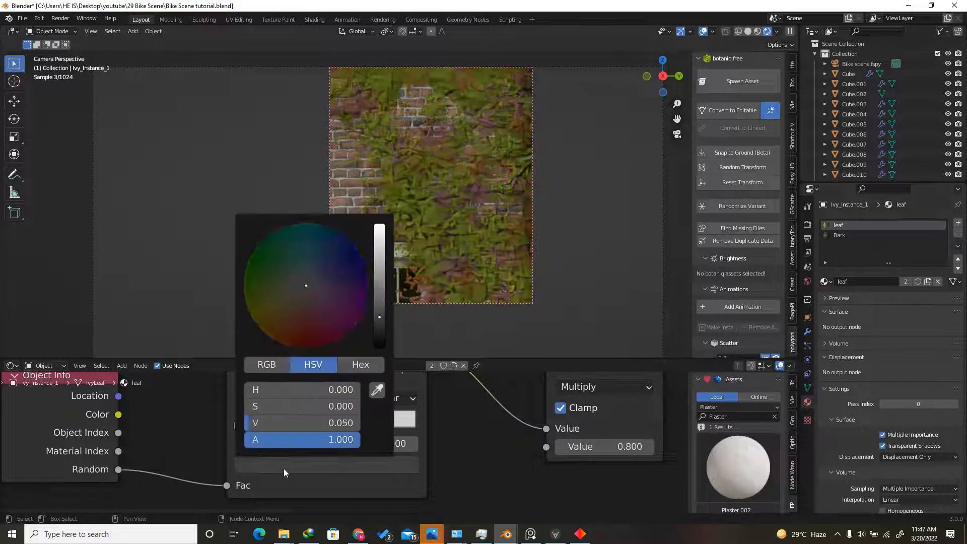
mouse_move(379, 278)
mouse_down()
mouse_move(382, 268)
mouse_move(392, 286)
mouse_up()
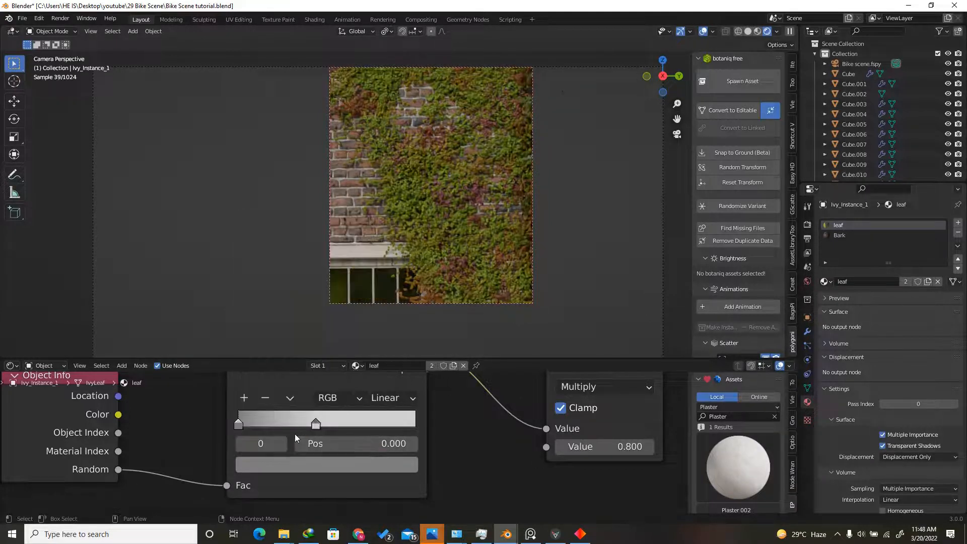
- Duplicate the ColorRamp node and place the copy just below the original
scroll(239, 413, down, 6)
scroll(373, 423, up, 2)
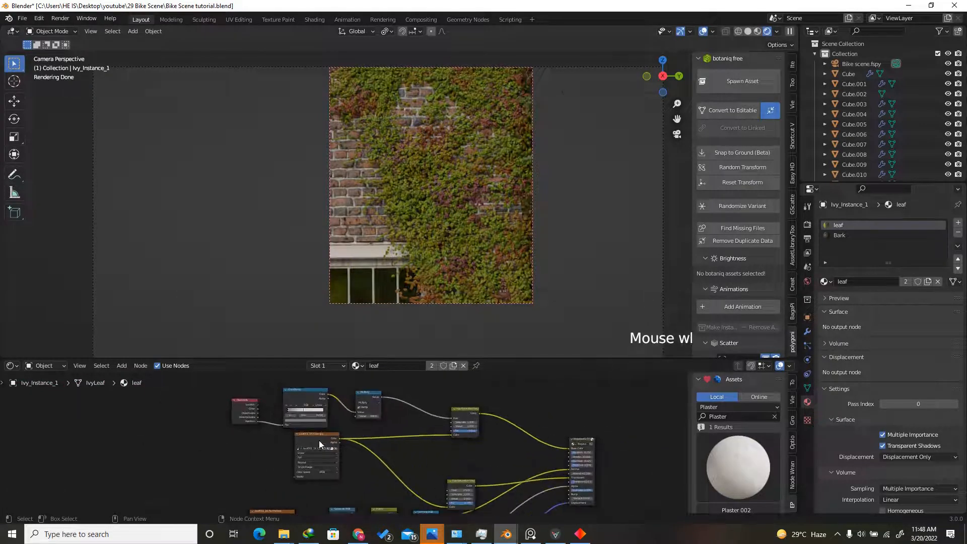
scroll(389, 436, up, 2)
scroll(474, 438, down, 2)
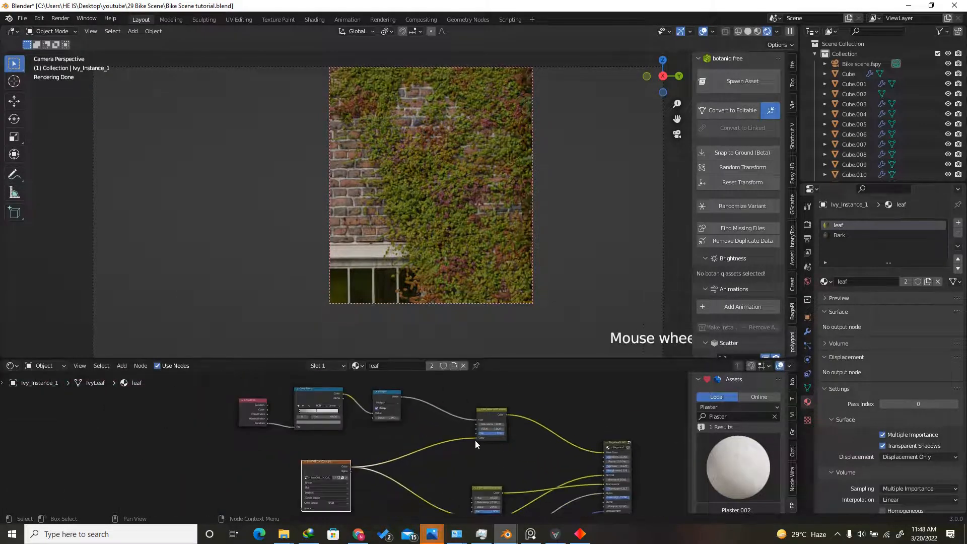
click(313, 397)
key(shift+d)
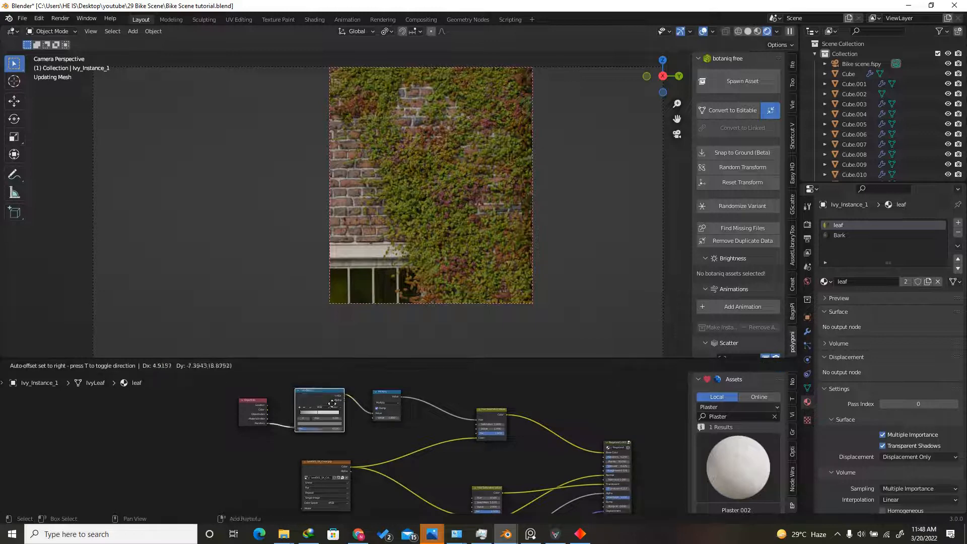
click(335, 435)
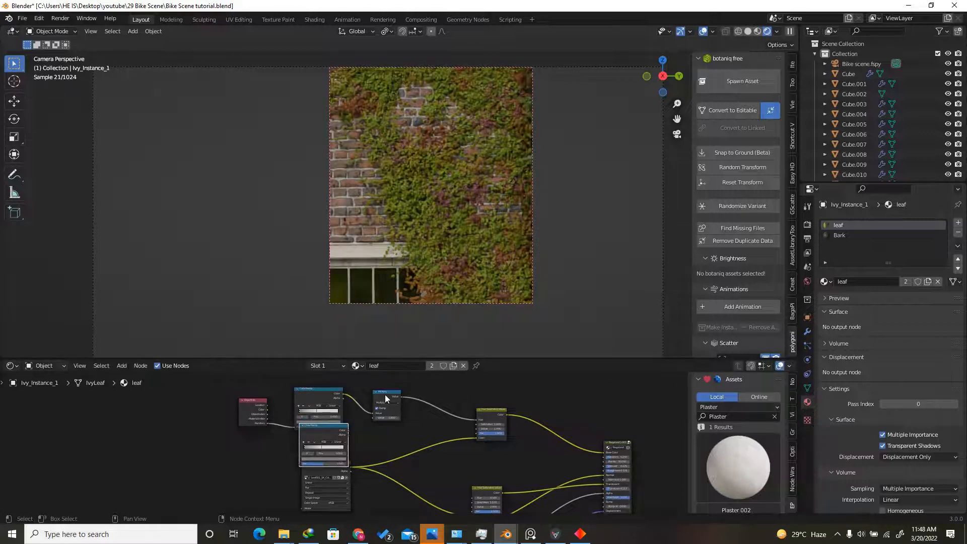
- Duplicate the Multiply node and place the copy below the original, beside the second ColorRamp
click(385, 395)
key(shift+d)
click(377, 425)
scroll(285, 431, up, 1)
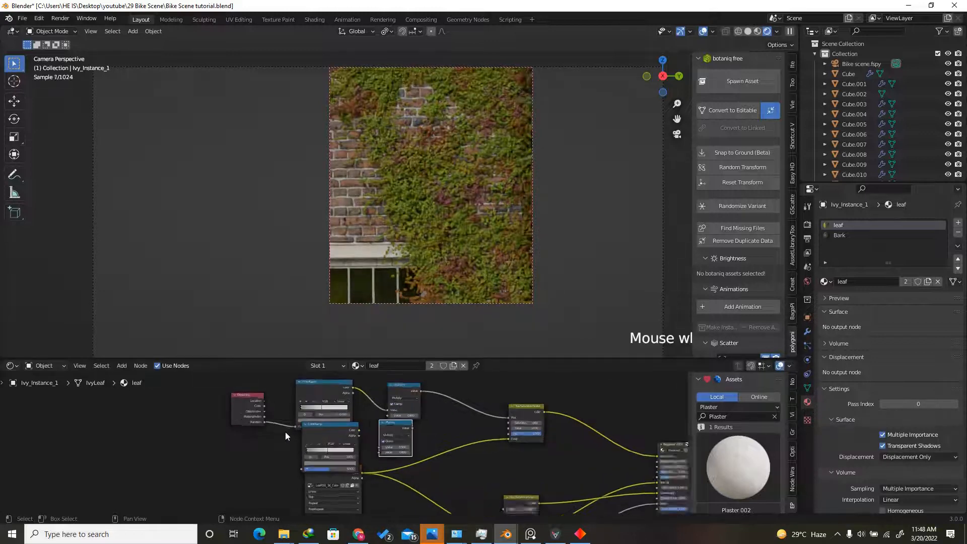
- Wire Object Info's Random output through the duplicated ColorRamp and Multiply nodes into the Value input of Hue Saturation Value
drag(305, 437, 249, 451)
scroll(391, 441, down, 4)
scroll(282, 412, up, 2)
drag(296, 412, 331, 491)
scroll(353, 434, down, 2)
scroll(297, 445, up, 2)
drag(391, 451, 640, 428)
- Set the duplicated Multiply node's value to 2 and move the node slightly away from the original
scroll(518, 423, up, 1)
click(489, 461)
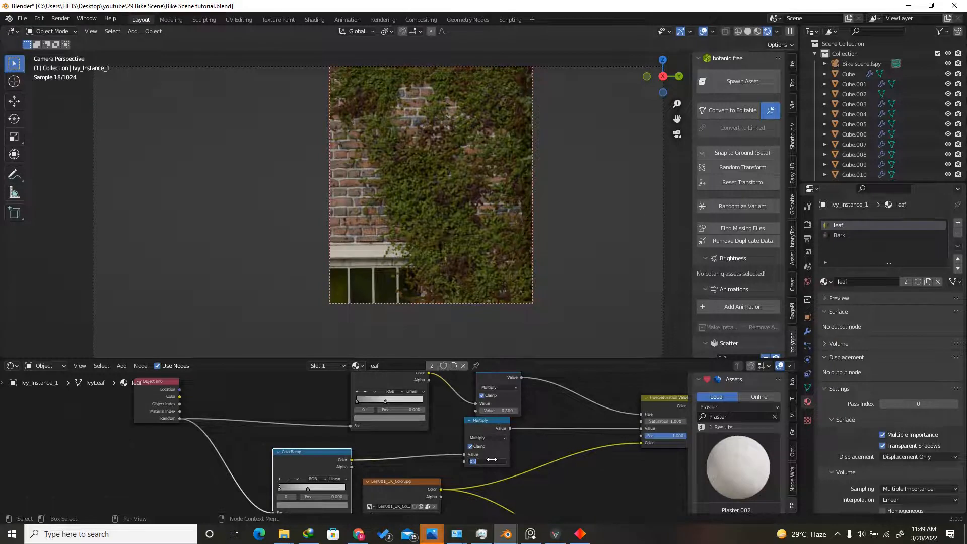
text(2)
key(Return)
scroll(494, 461, up, 1)
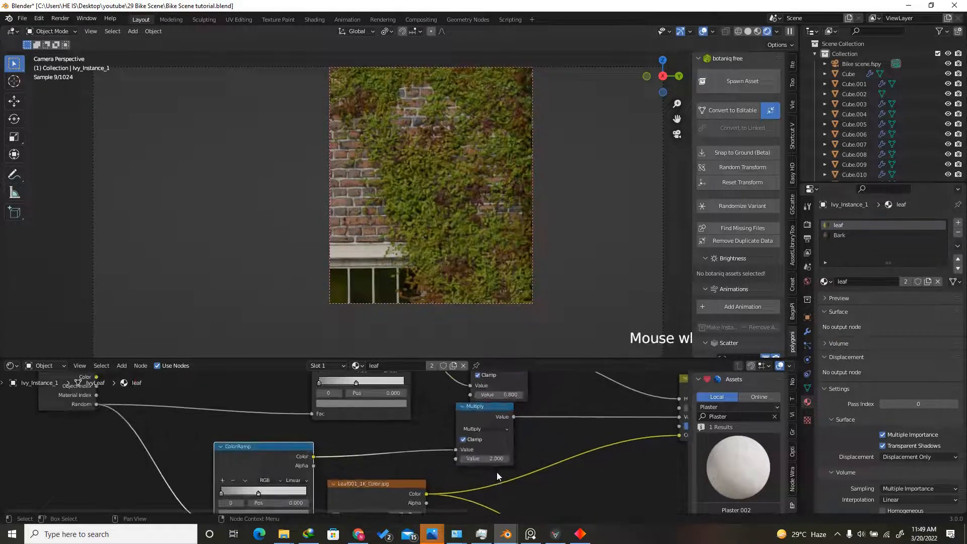
mouse_move(480, 409)
mouse_down()
mouse_move(480, 421)
mouse_move(467, 418)
mouse_up()
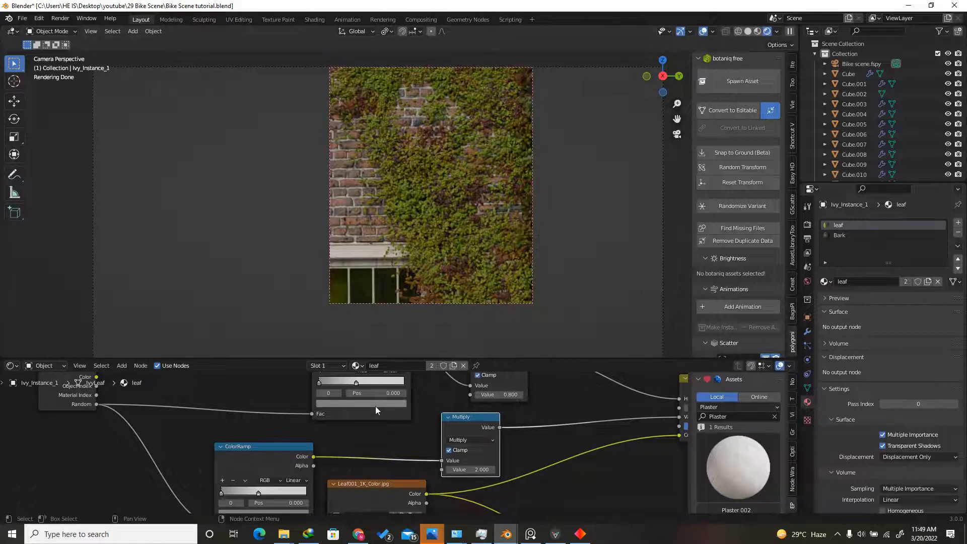
- Move the light stop of the second ColorRamp to position 1.000
scroll(355, 415, down, 1)
drag(264, 489, 315, 488)
scroll(352, 446, down, 1)
scroll(325, 491, up, 2)
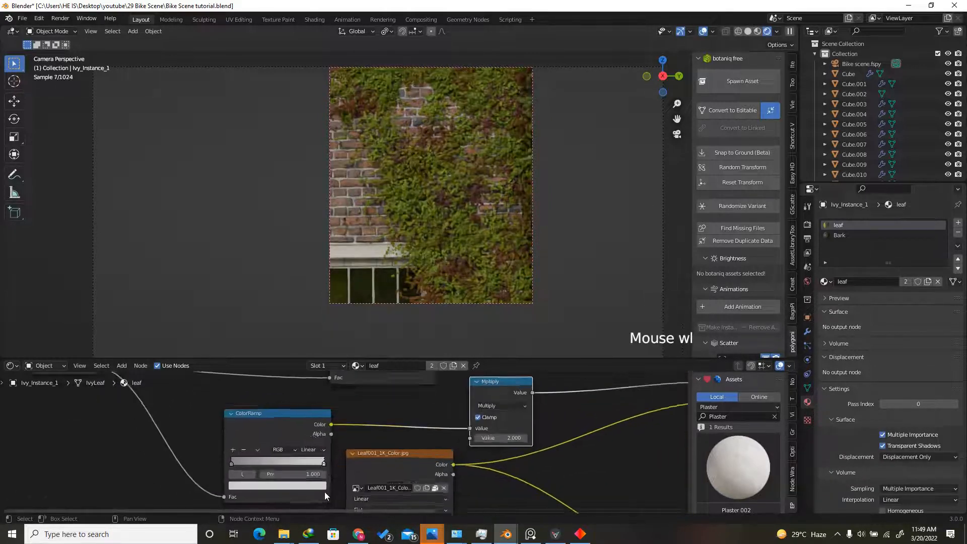
- Darken the end stop of the second ColorRamp to black and select its grey start stop
click(312, 482)
drag(303, 370, 303, 406)
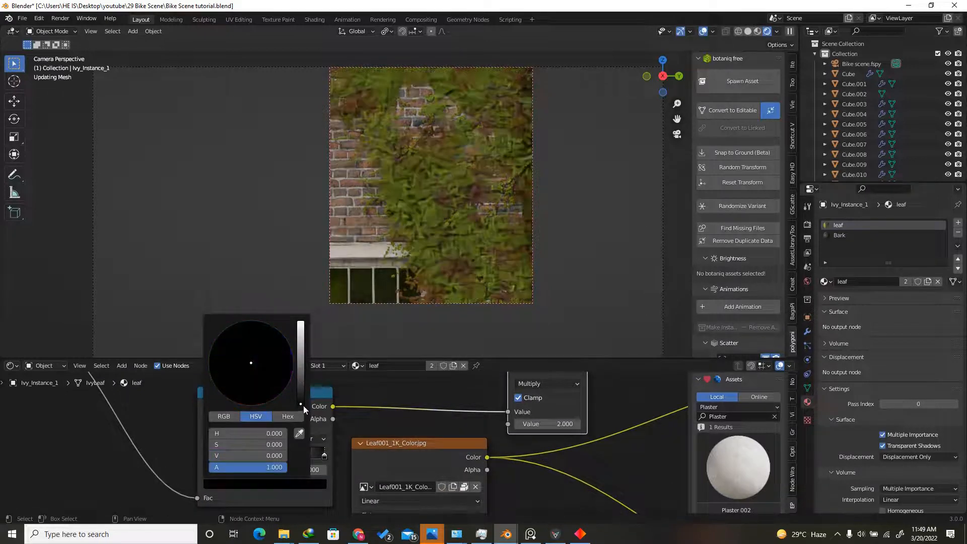
click(204, 455)
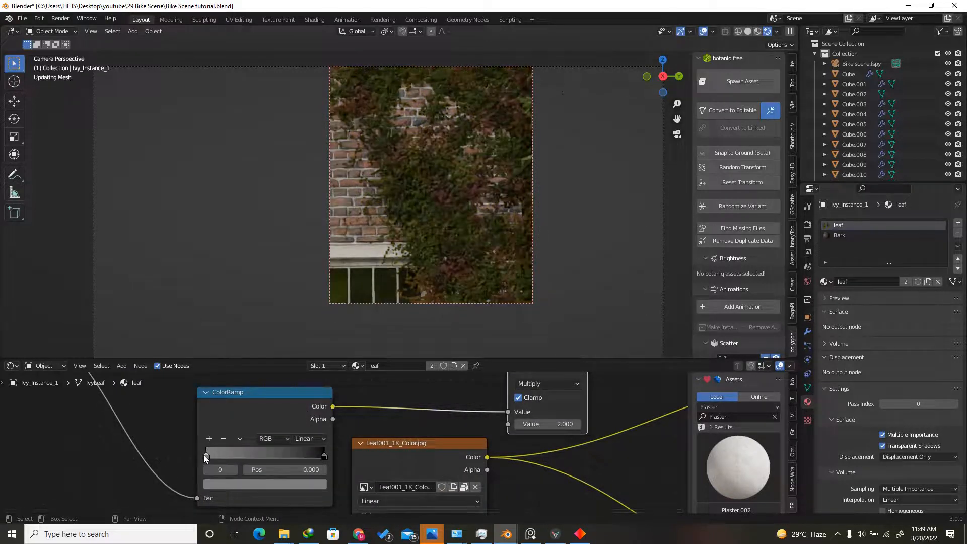
- Set the grey start stop of the second ColorRamp to white with a V value of 1.000 and inspect the ivy leaves up close
click(252, 485)
drag(301, 381, 300, 322)
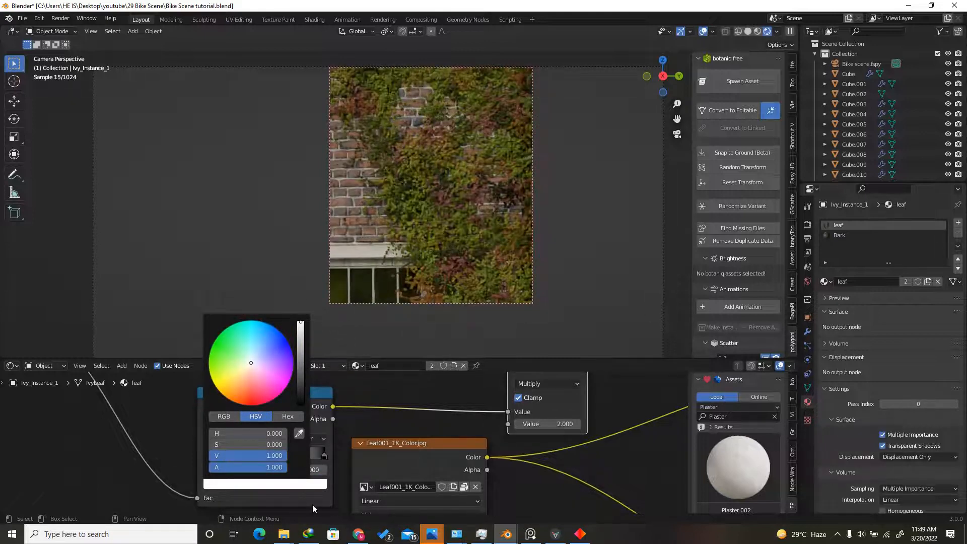
scroll(251, 492, up, 2)
scroll(448, 165, up, 4)
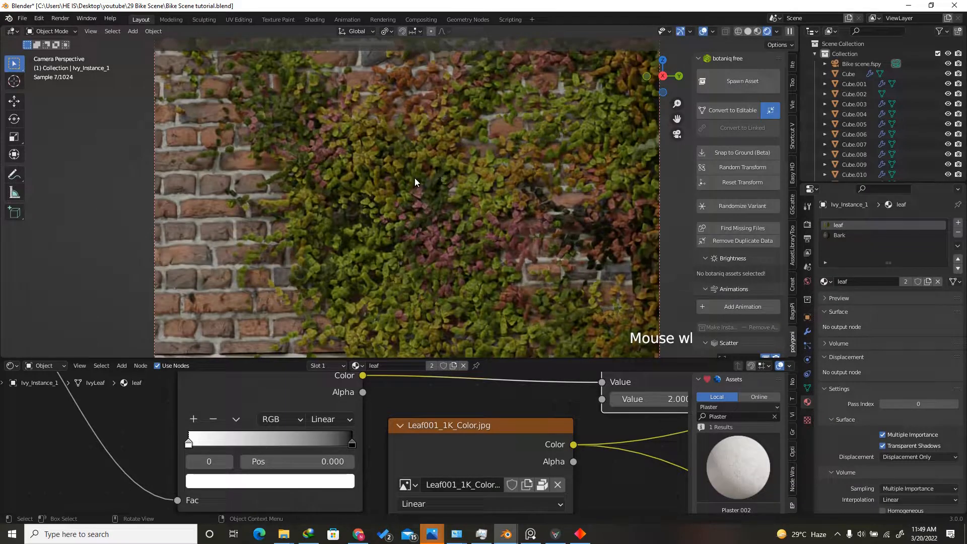
scroll(418, 183, down, 4)
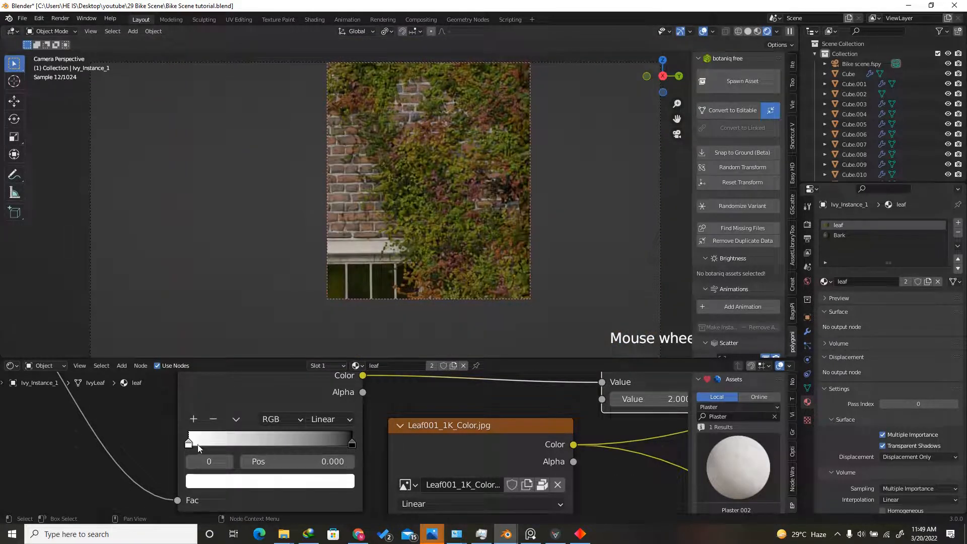
- Try the second ColorRamp's white stop at position 0.682 and return it to position 0.000
drag(189, 447, 305, 446)
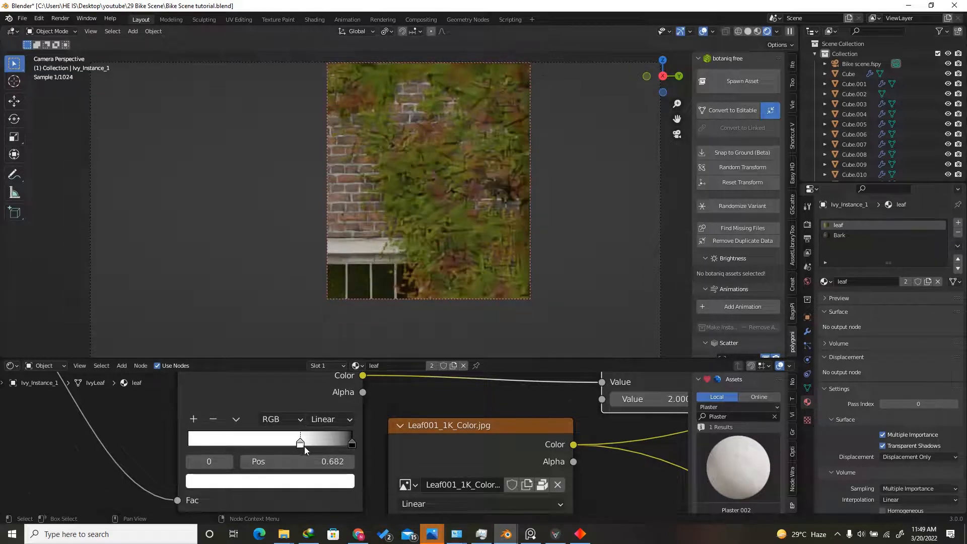
key(g)
click(285, 445)
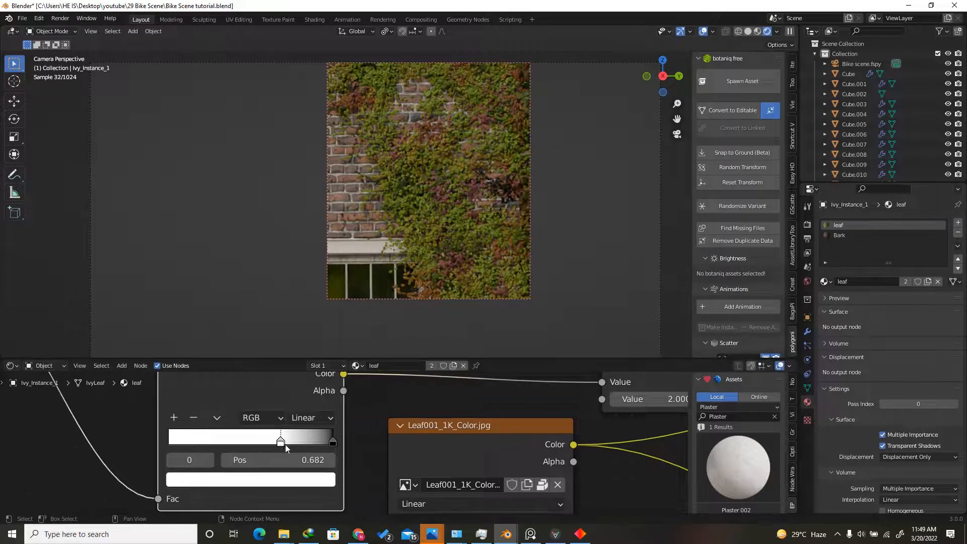
drag(281, 442, 149, 440)
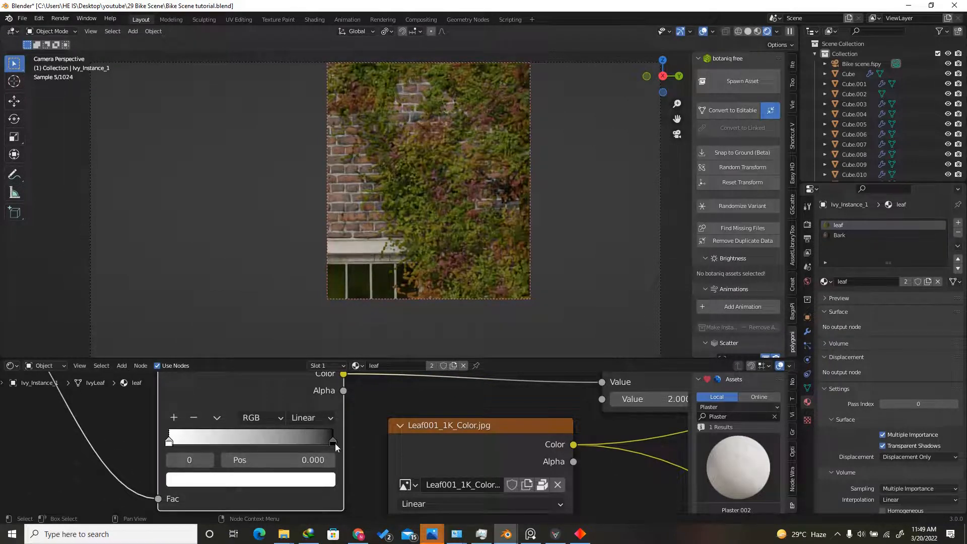
- Lighten the second ColorRamp's black end stop to a dark grey with a V value of 0.242
mouse_move(332, 442)
mouse_down()
mouse_move(217, 445)
mouse_move(333, 443)
mouse_up()
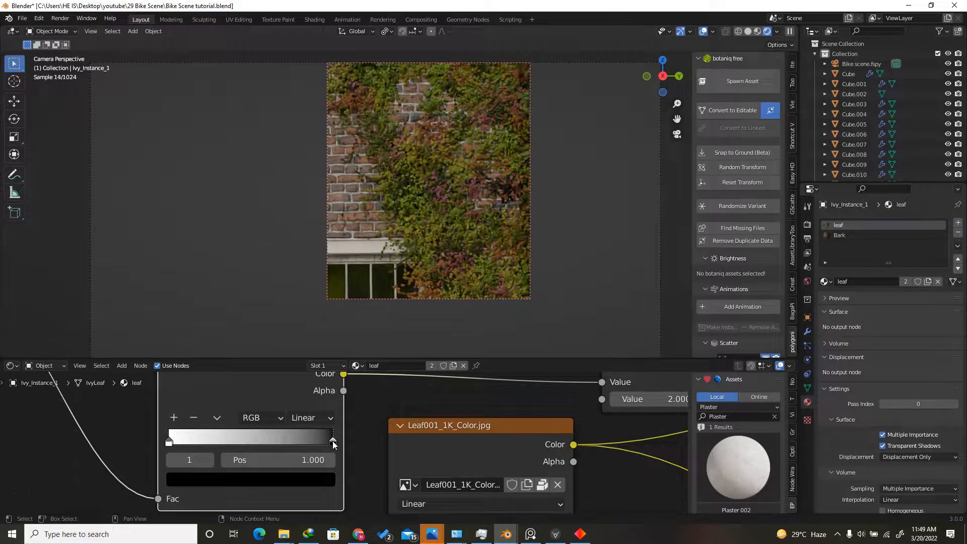
click(321, 479)
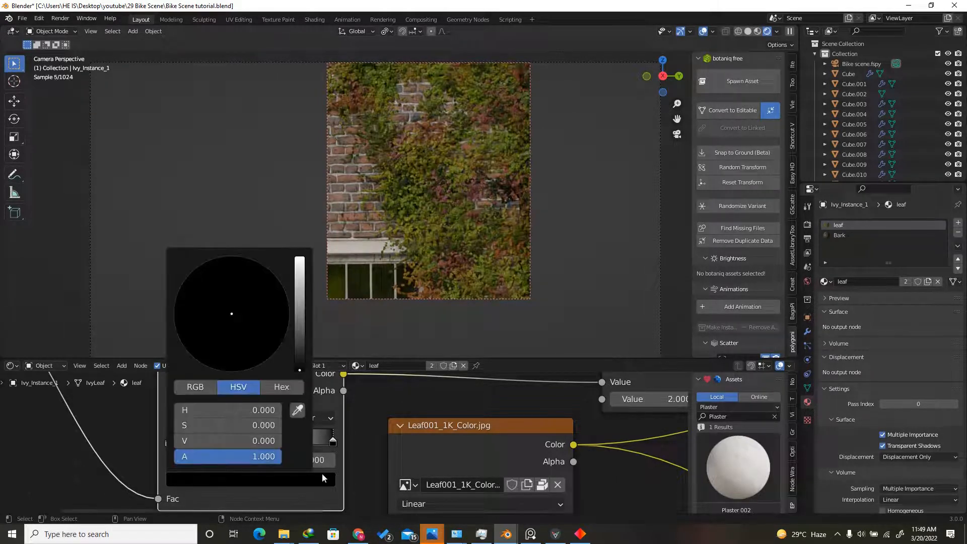
click(304, 357)
drag(303, 358, 304, 310)
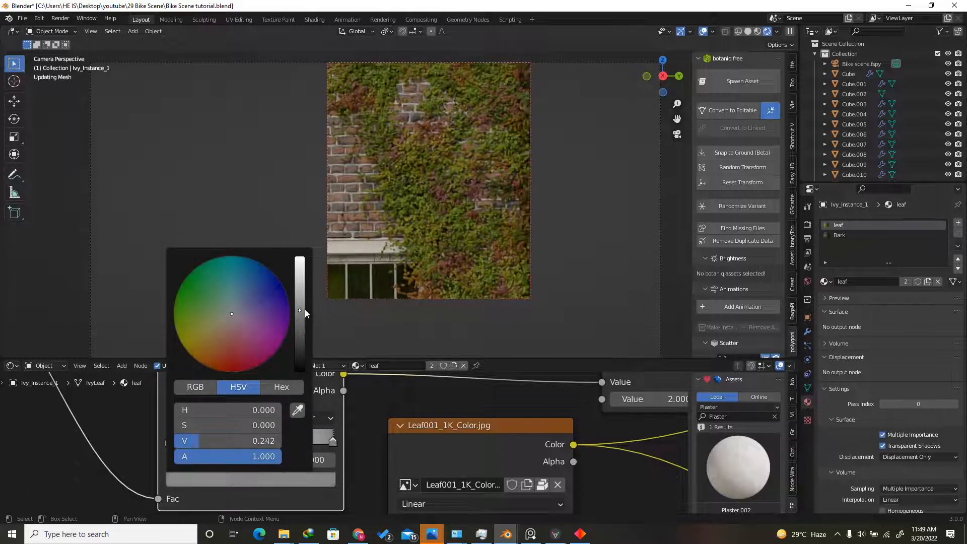
scroll(393, 450, down, 5)
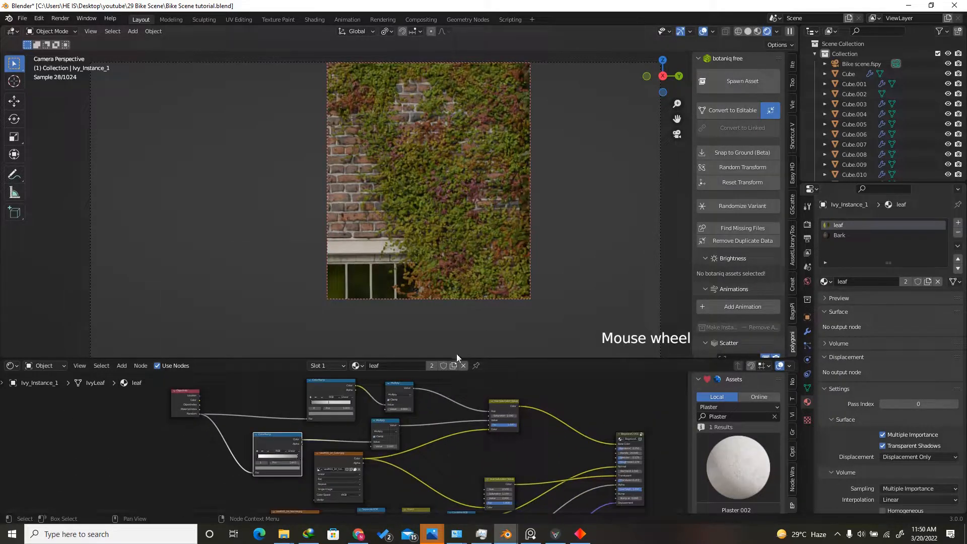
- Expand the render region to cover the whole camera frame and check the ivy colours within the full scene
scroll(377, 245, down, 2)
scroll(369, 186, down, 1)
scroll(388, 243, up, 1)
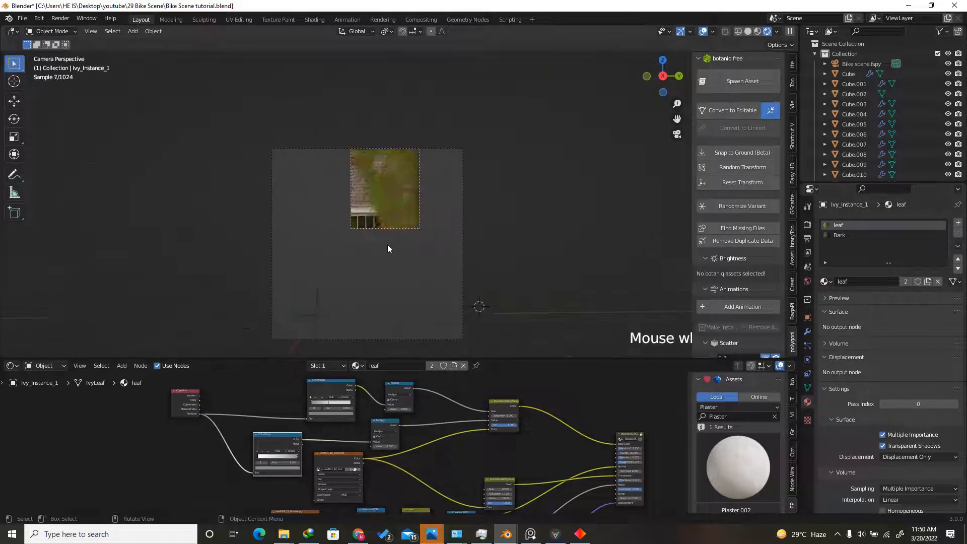
key(ctrl+b)
drag(244, 108, 490, 349)
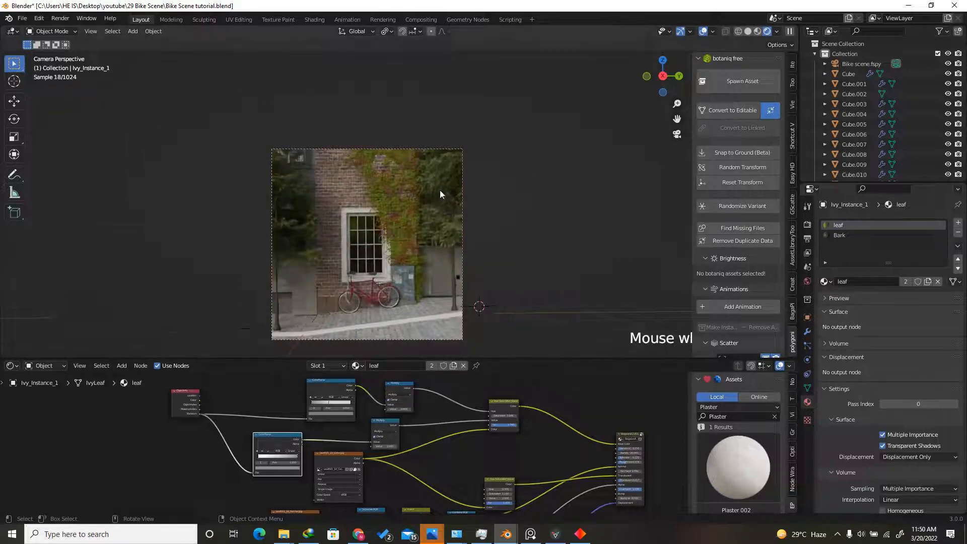
scroll(403, 203, up, 6)
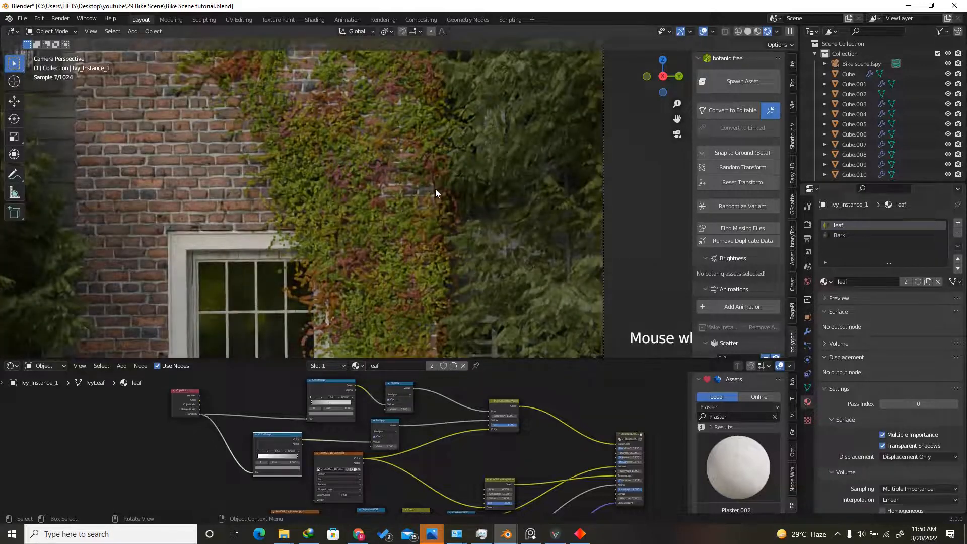
scroll(435, 189, down, 4)
scroll(435, 170, down, 3)
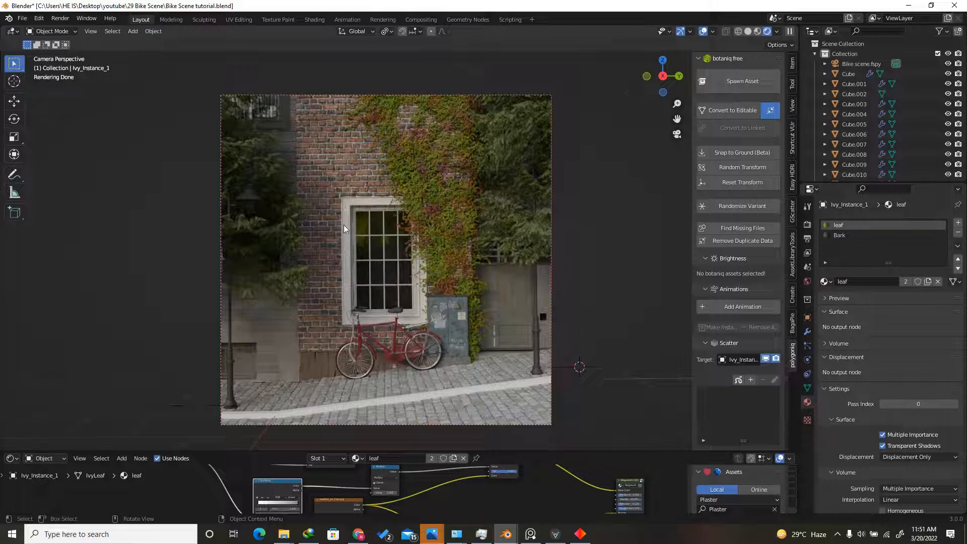
- Look at the add-on installation dialog in the preferences, cancel it, and search the add-ons for "eas" to check Easy HDRI
click(40, 19)
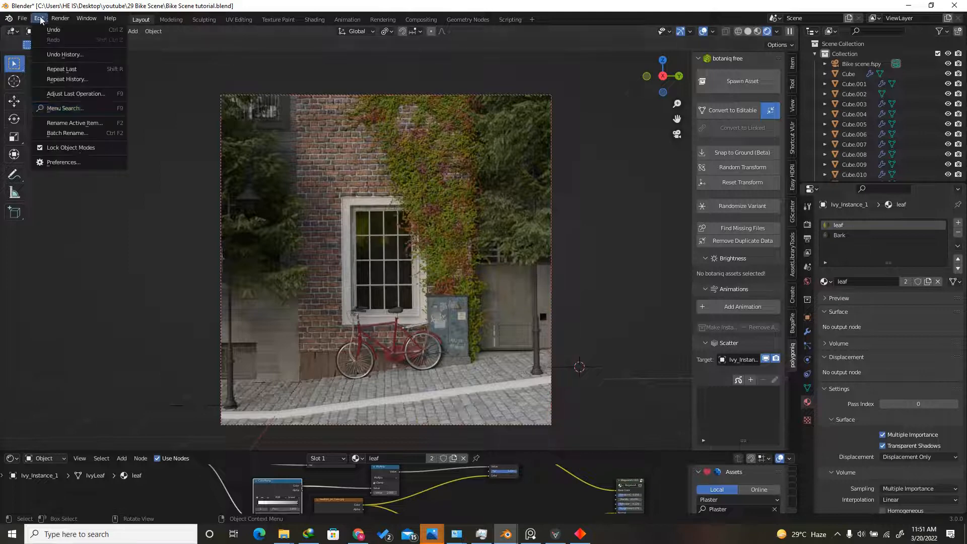
click(85, 162)
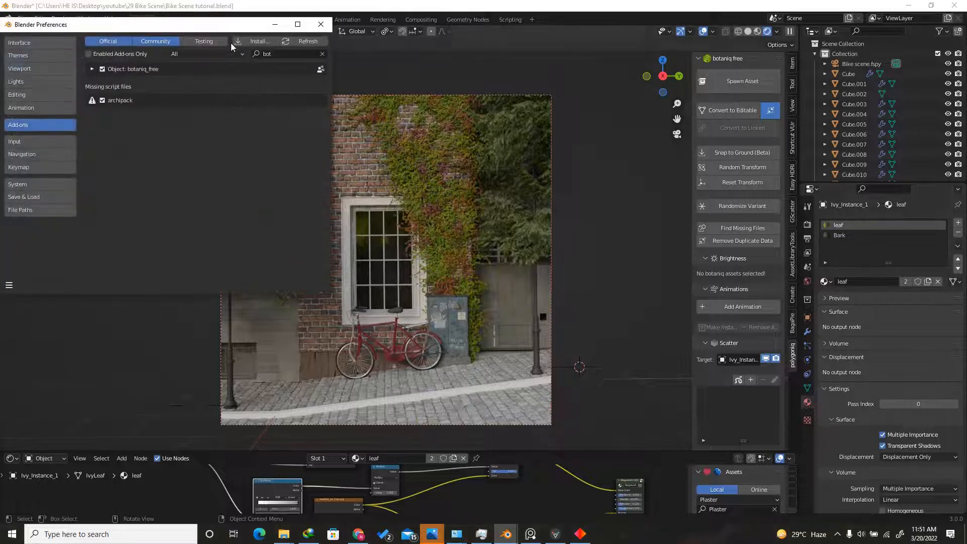
click(252, 41)
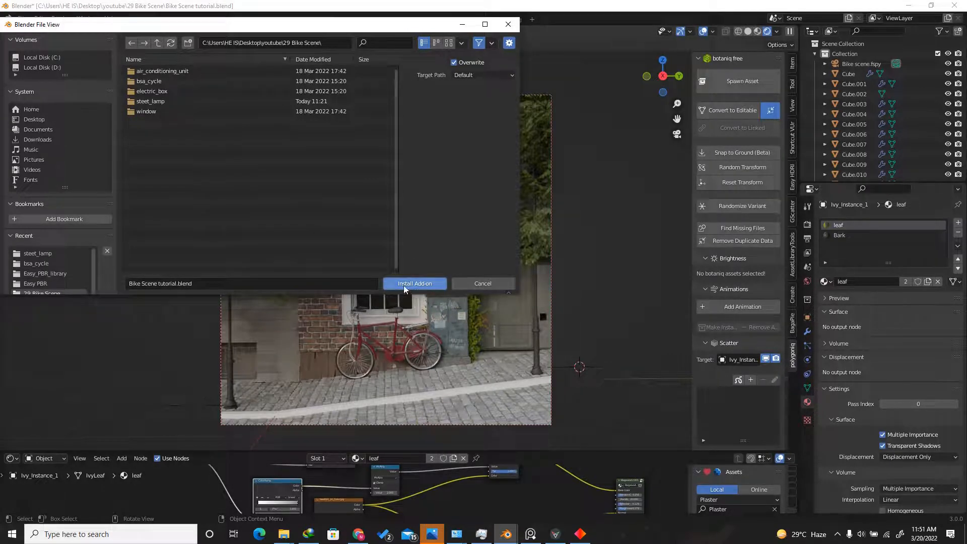
click(474, 280)
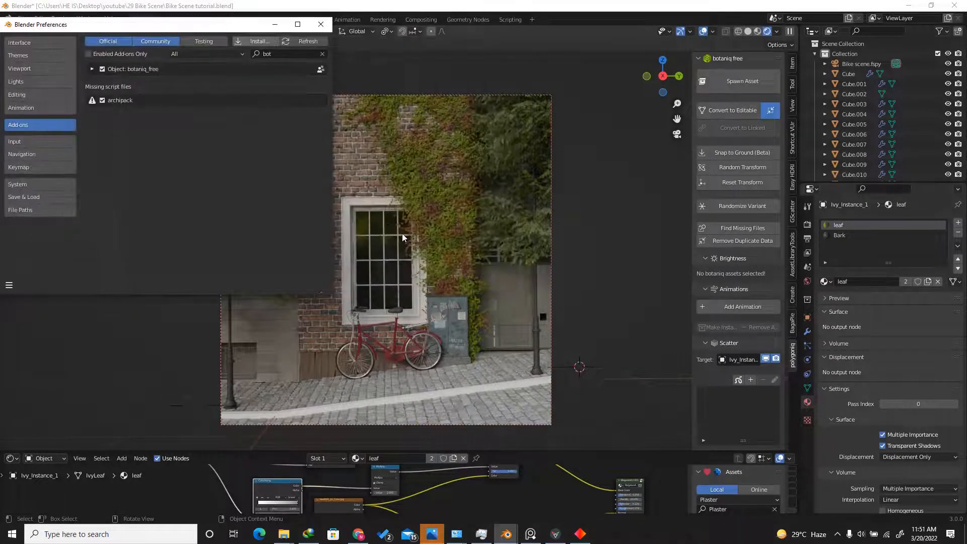
click(280, 54)
text(eas)
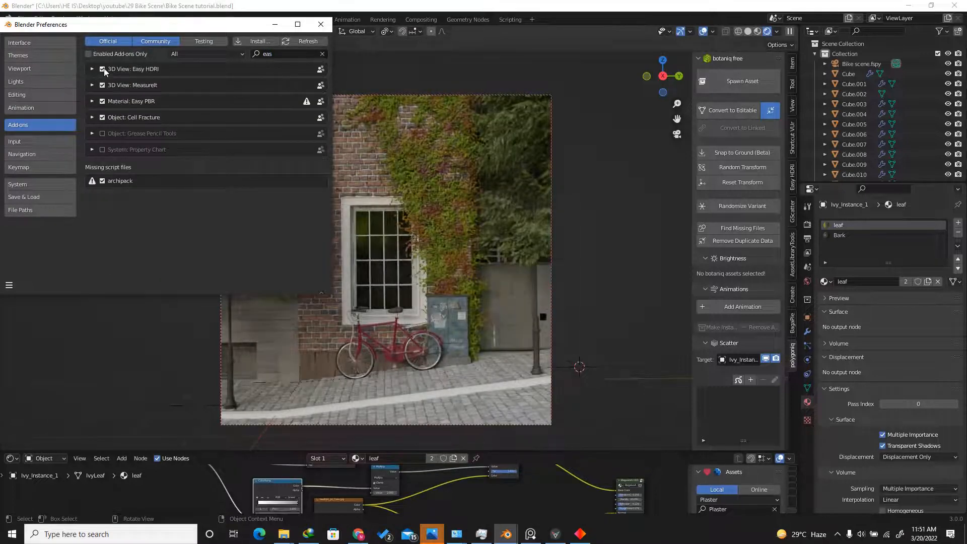
click(329, 28)
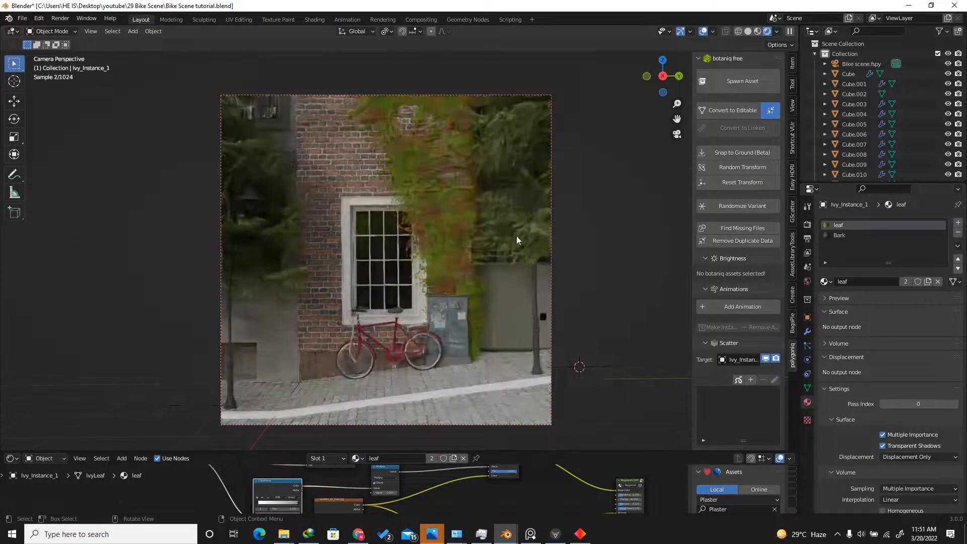
- Show the Easy HDRI settings in the viewport sidebar and load the saved D:\Textures\Outdoor HDRI folder
key(n)
key(n)
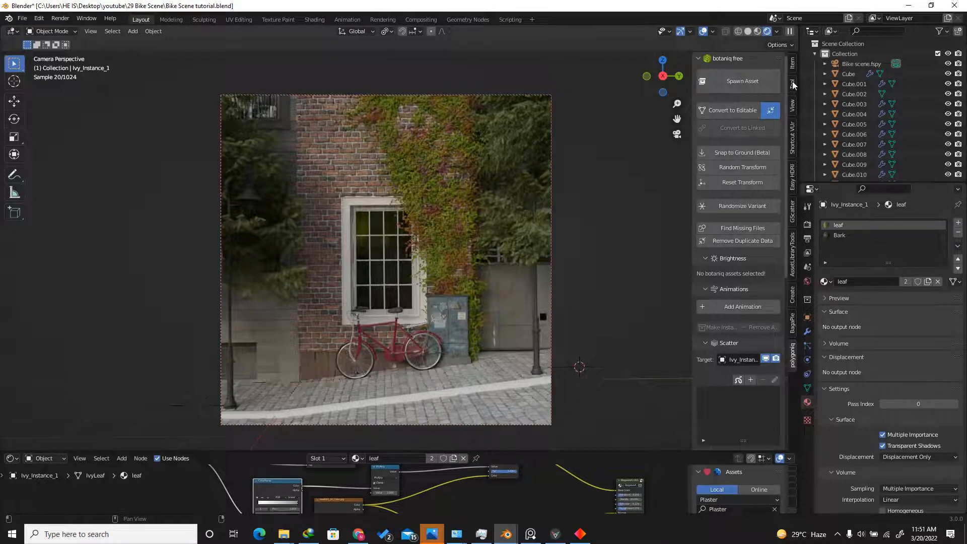
click(793, 180)
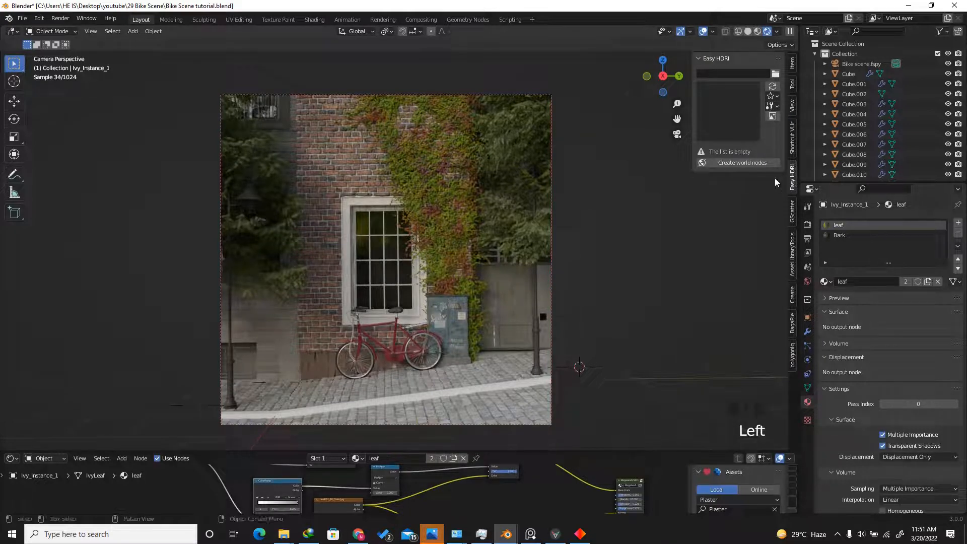
click(777, 74)
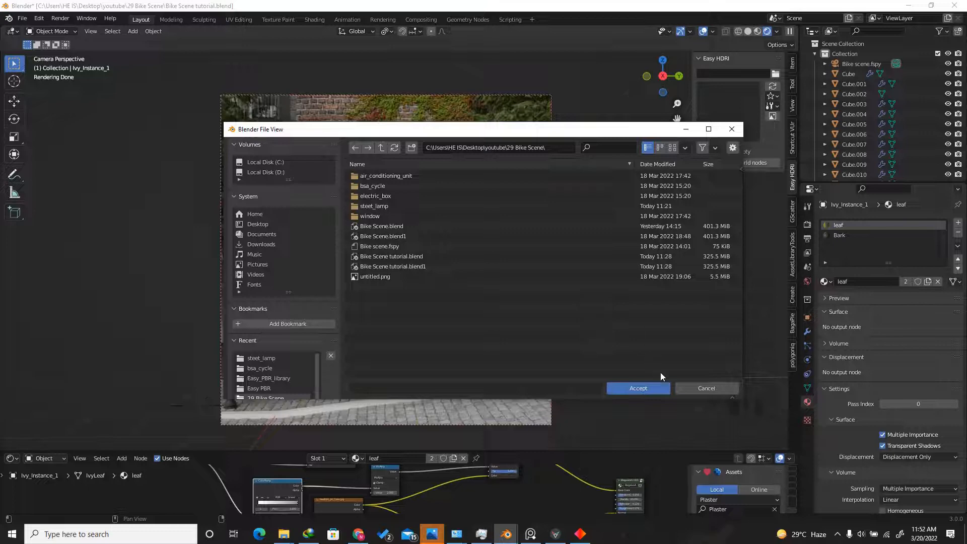
click(637, 388)
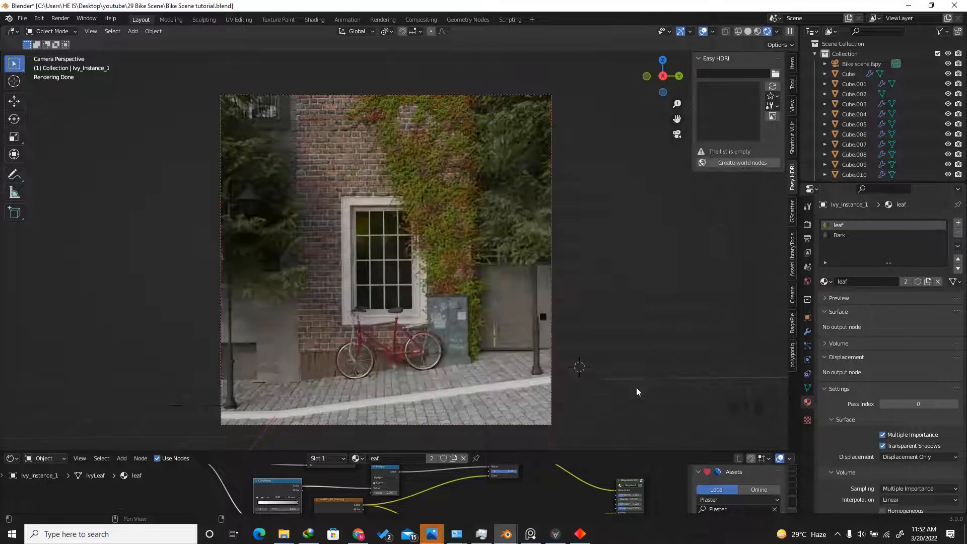
click(768, 97)
click(780, 103)
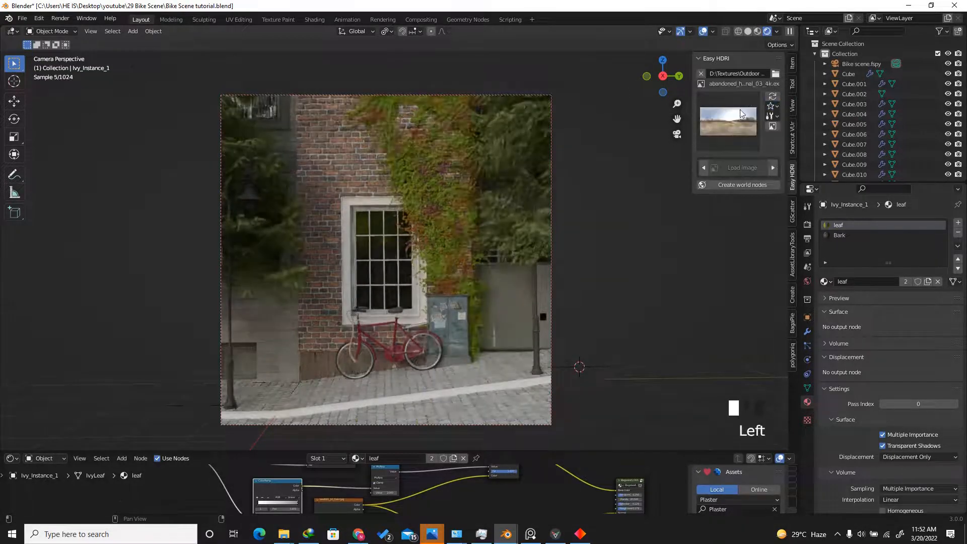
- Create the Easy HDRI world nodes and use the abandoned_h..nal_04_4k image as the world environment
click(740, 111)
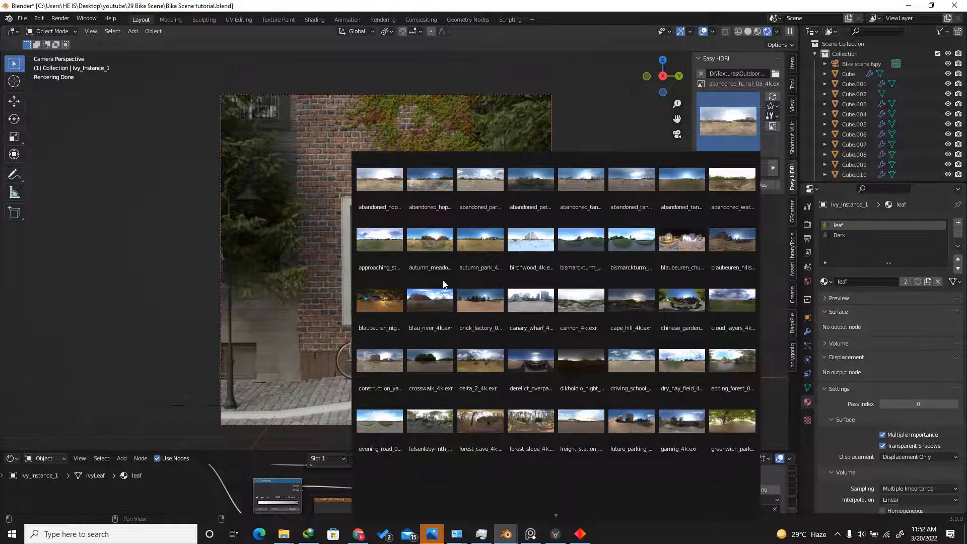
click(431, 182)
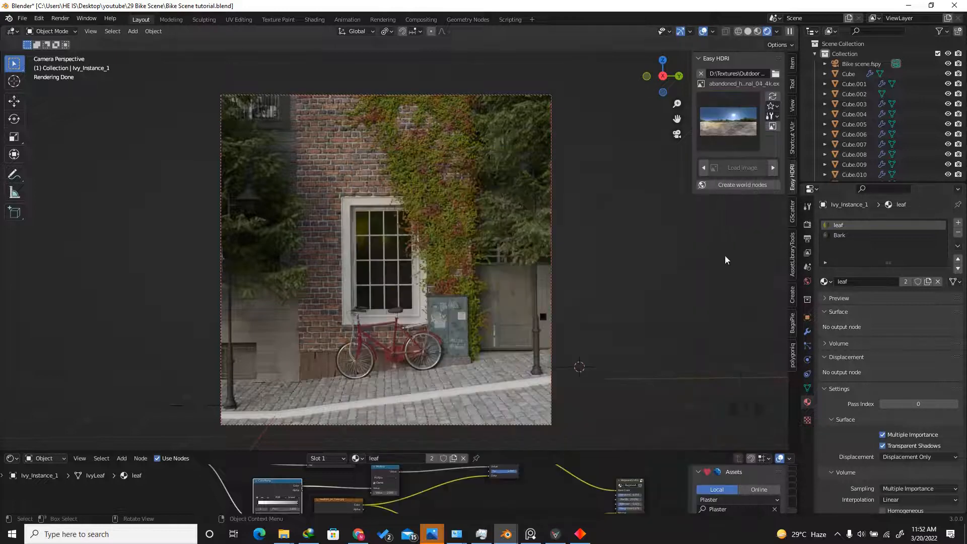
click(735, 184)
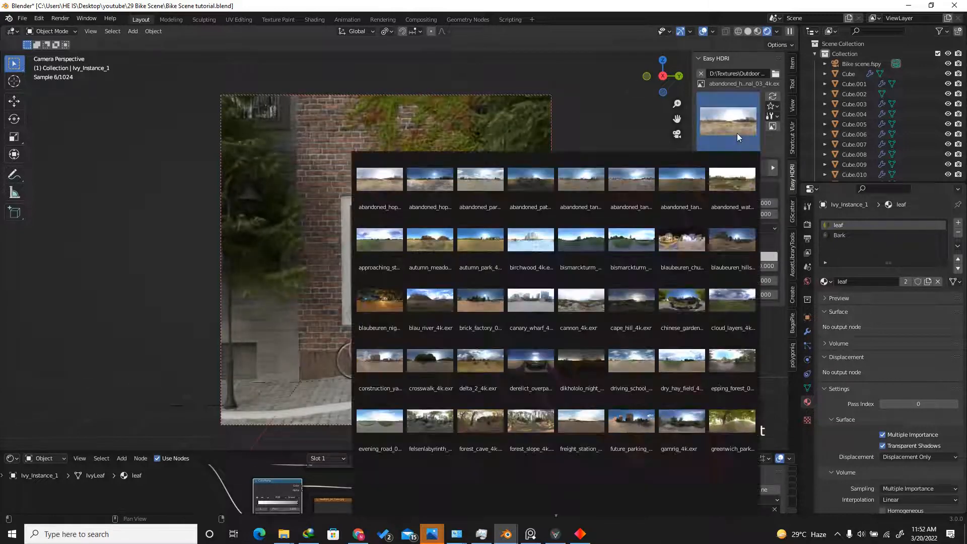
click(434, 183)
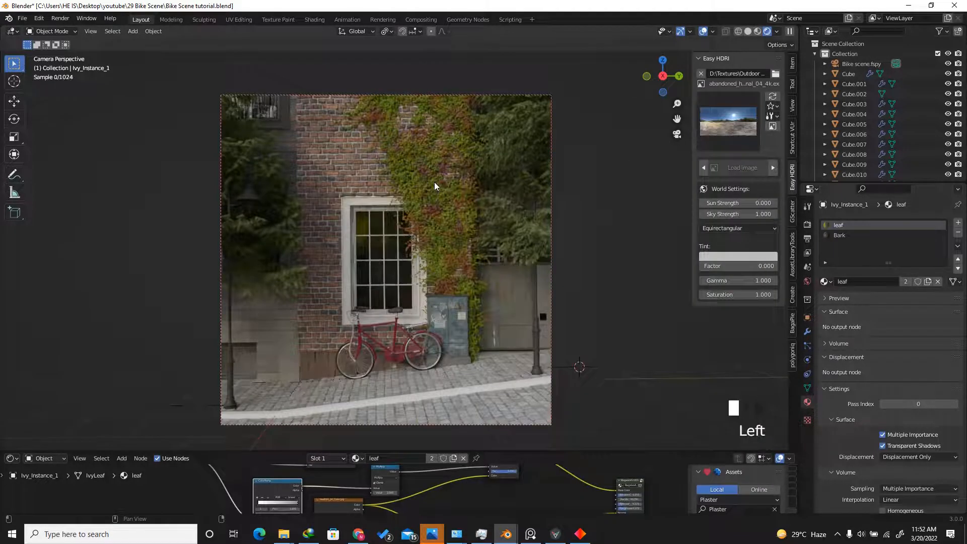
click(735, 124)
click(739, 123)
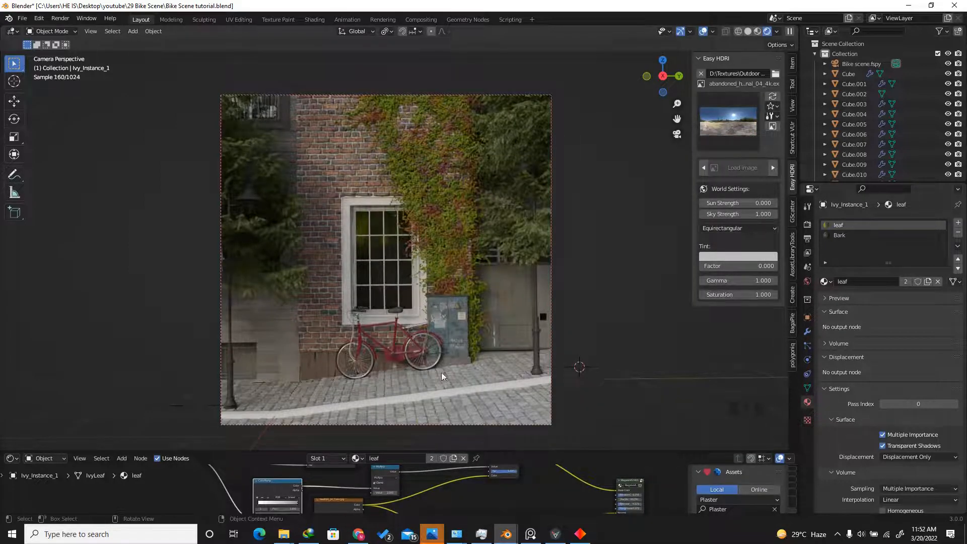
- Make the rendered viewport use the scene world for its lighting
click(777, 31)
click(726, 93)
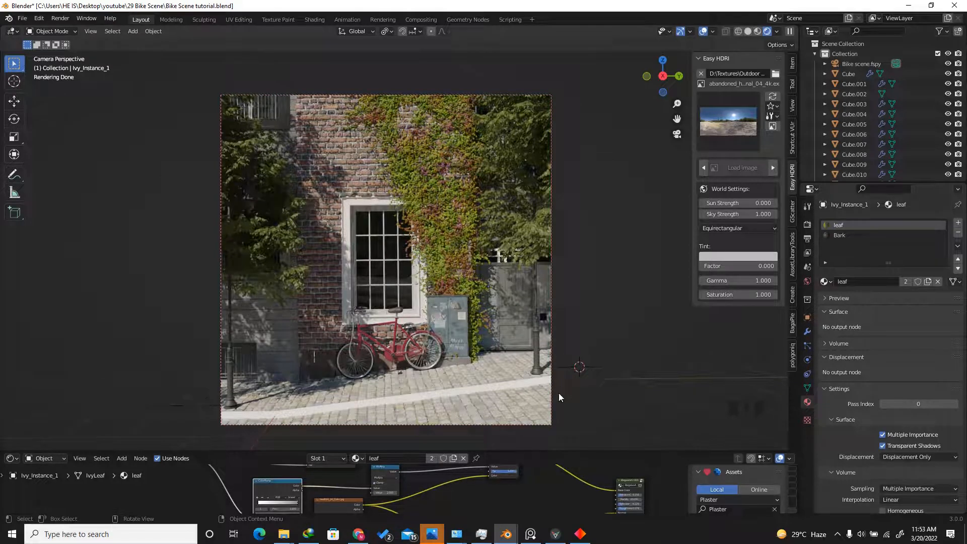
- Try the birchwood_4k, bismarckturm_hillside_4k and forest_cave_4k images one after another as the world environment
click(728, 121)
click(529, 249)
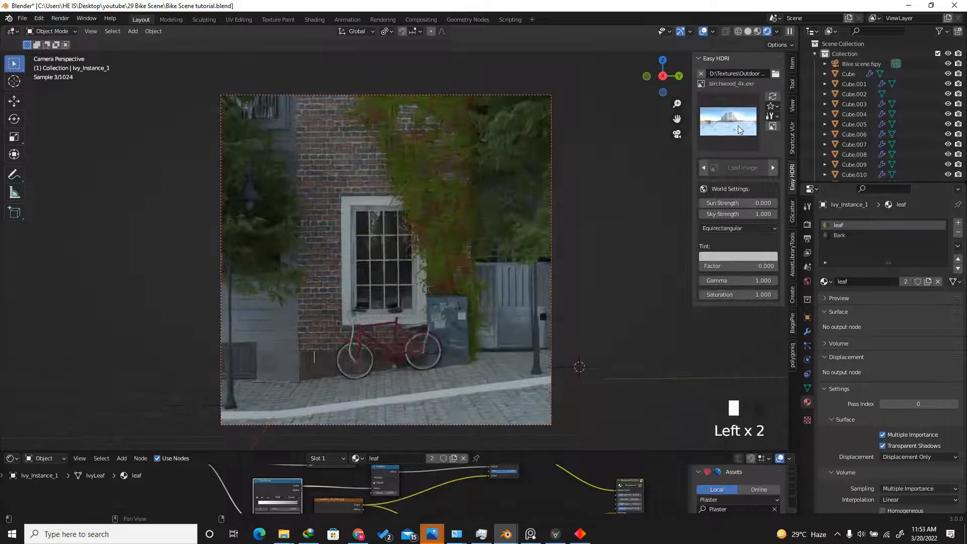
click(739, 130)
click(643, 239)
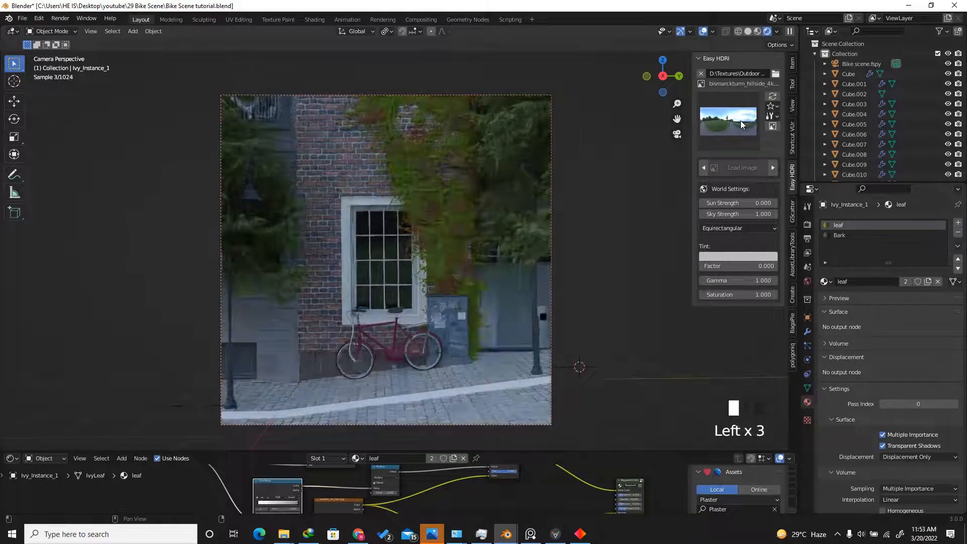
click(741, 120)
click(494, 417)
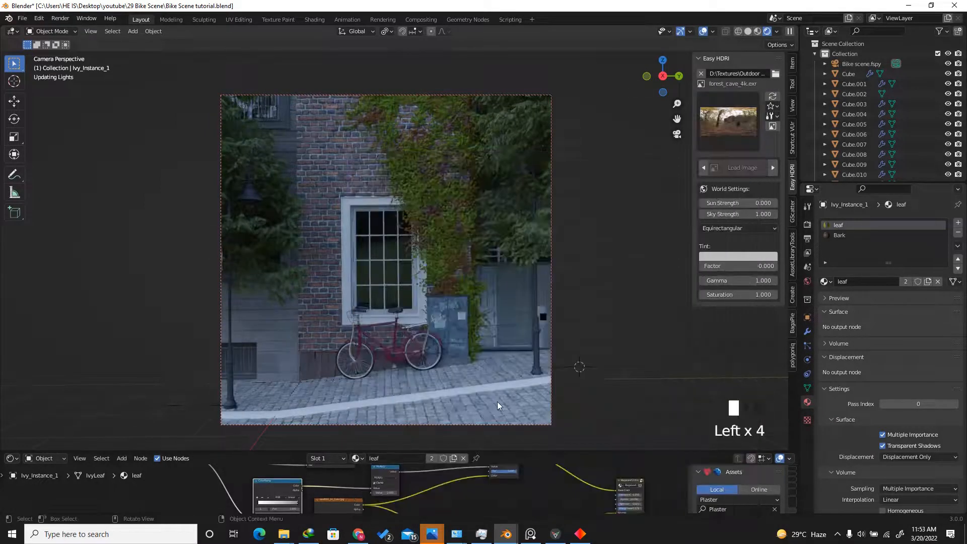
- Use the crosswalk_4k image as the world environment
click(726, 123)
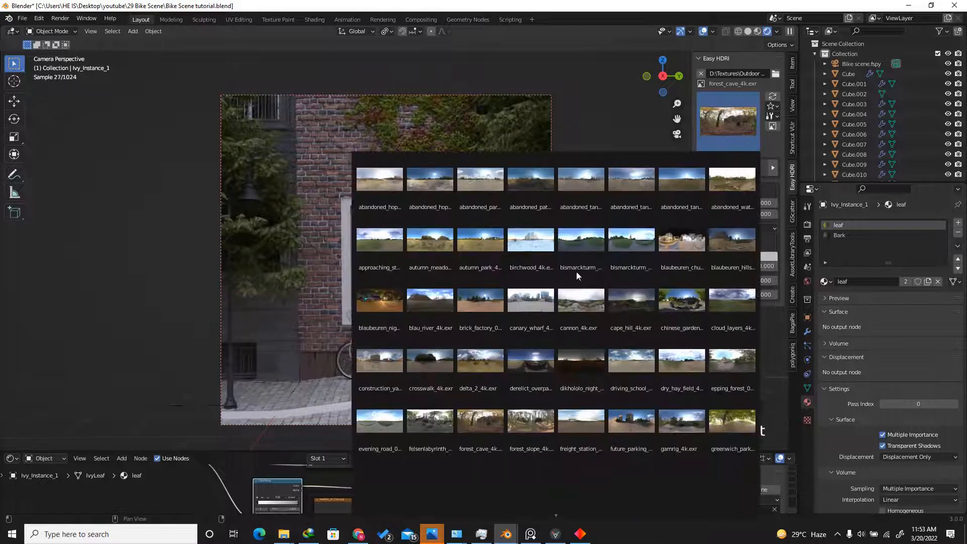
click(426, 366)
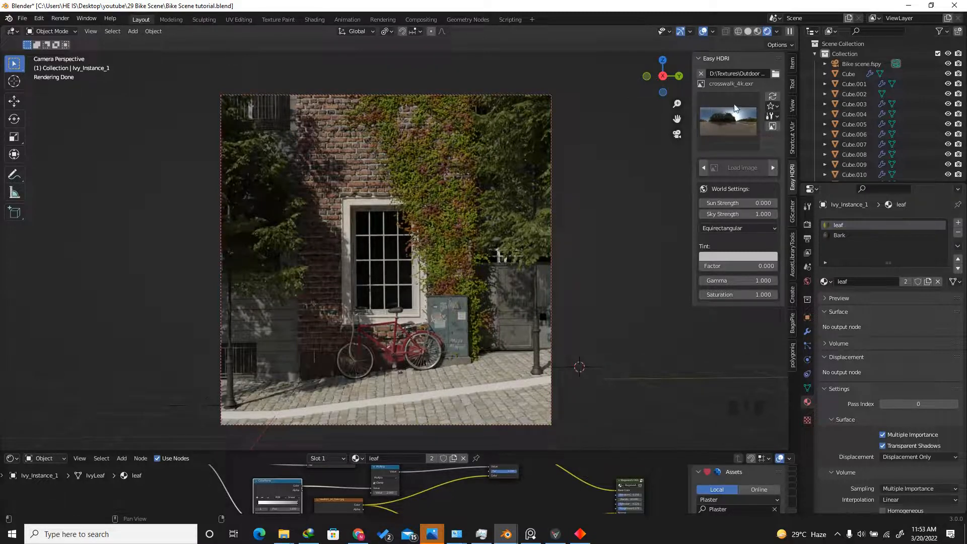
- Enlarge the node editor below the viewport and switch it from the leaf material to the world's shader nodes
drag(582, 451, 584, 463)
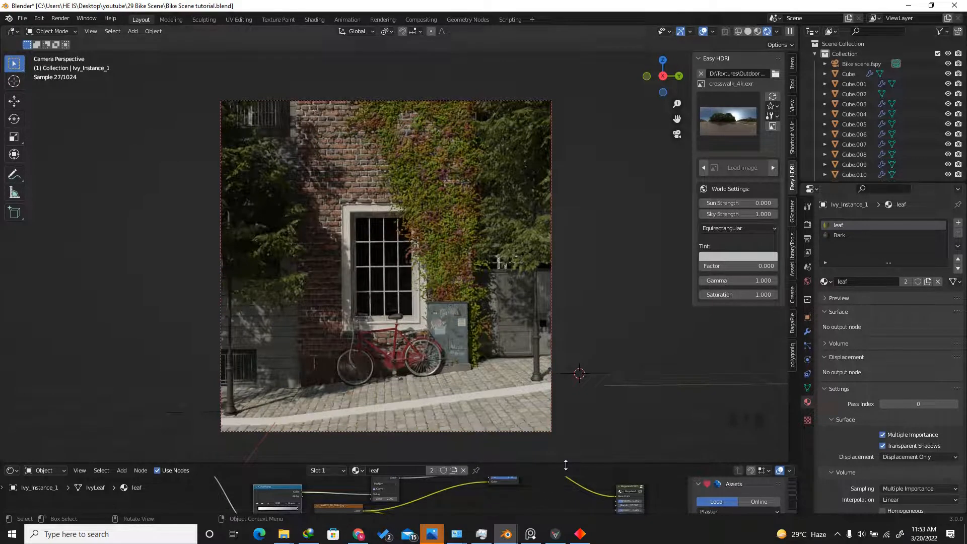
drag(566, 465, 564, 365)
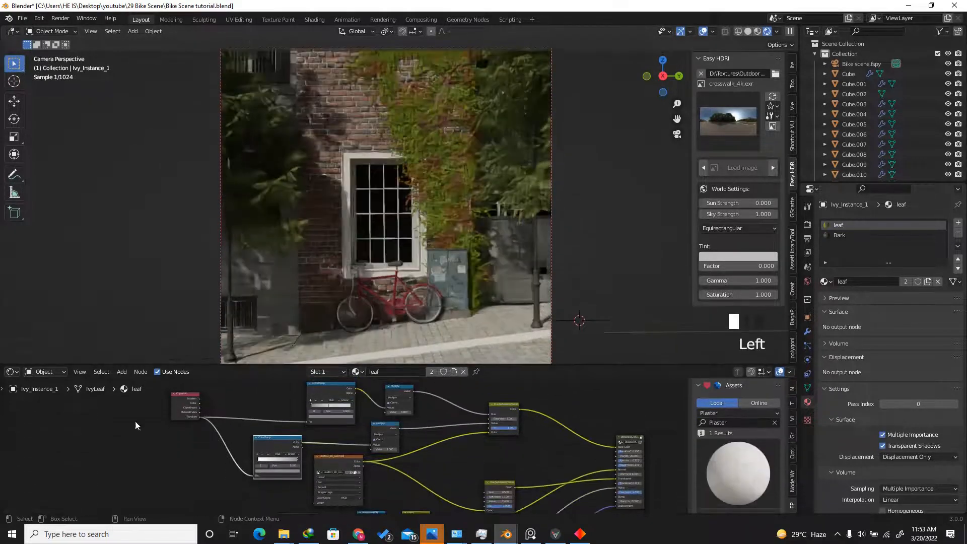
click(45, 371)
click(43, 395)
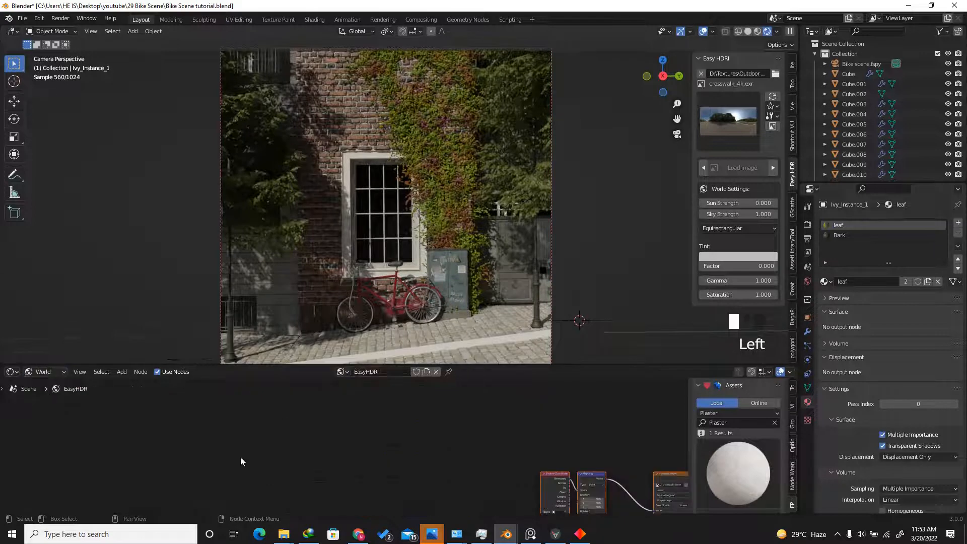
- Examine the EasyHDR world node network, from the Texture Coordinate and Mapping nodes through the environment image to the Background
scroll(240, 457, down, 6)
scroll(209, 435, up, 15)
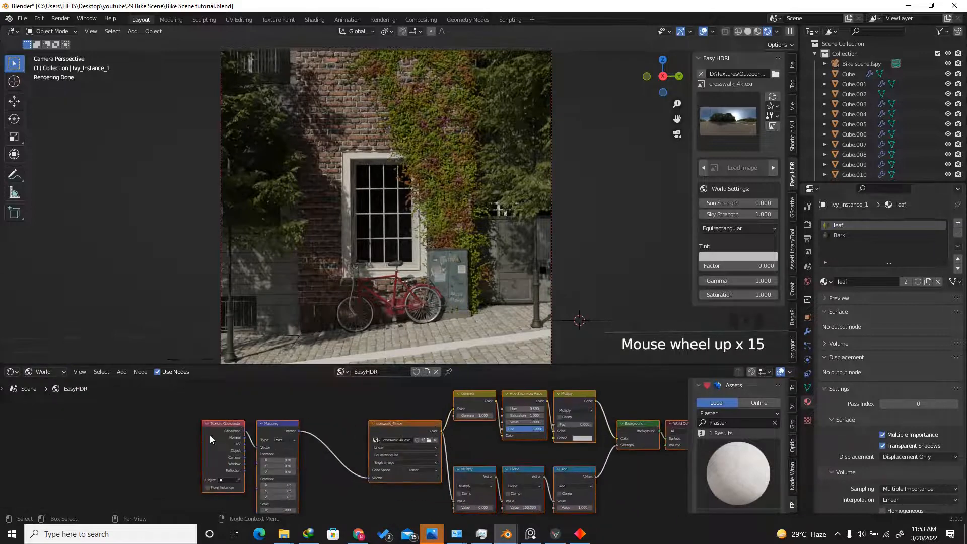
scroll(319, 437, down, 4)
scroll(320, 437, up, 4)
click(486, 415)
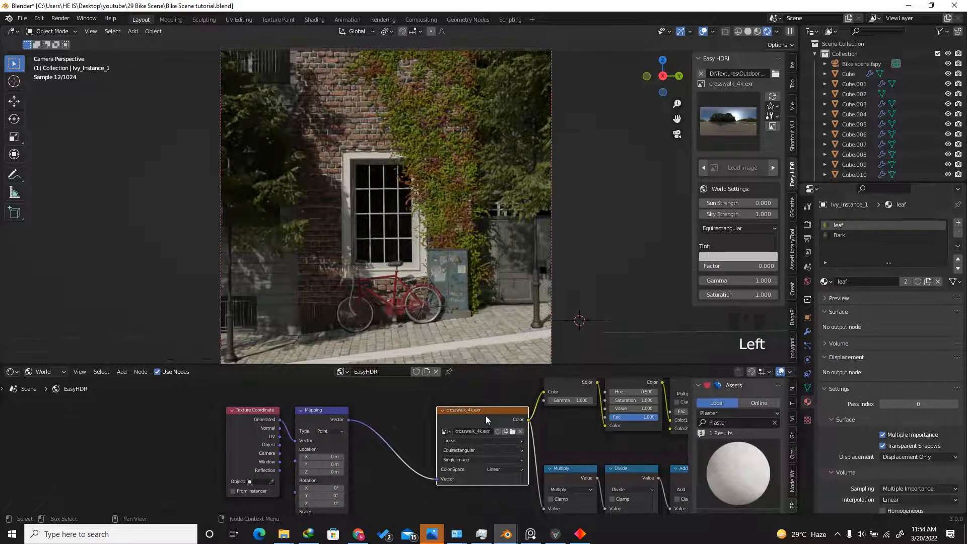
scroll(374, 448, down, 5)
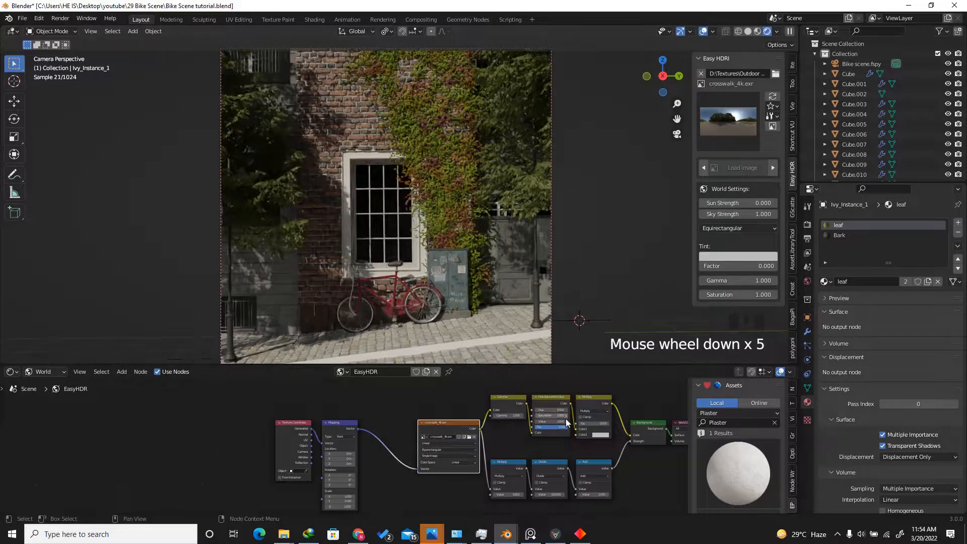
scroll(567, 423, up, 5)
scroll(544, 386, up, 4)
scroll(565, 448, down, 4)
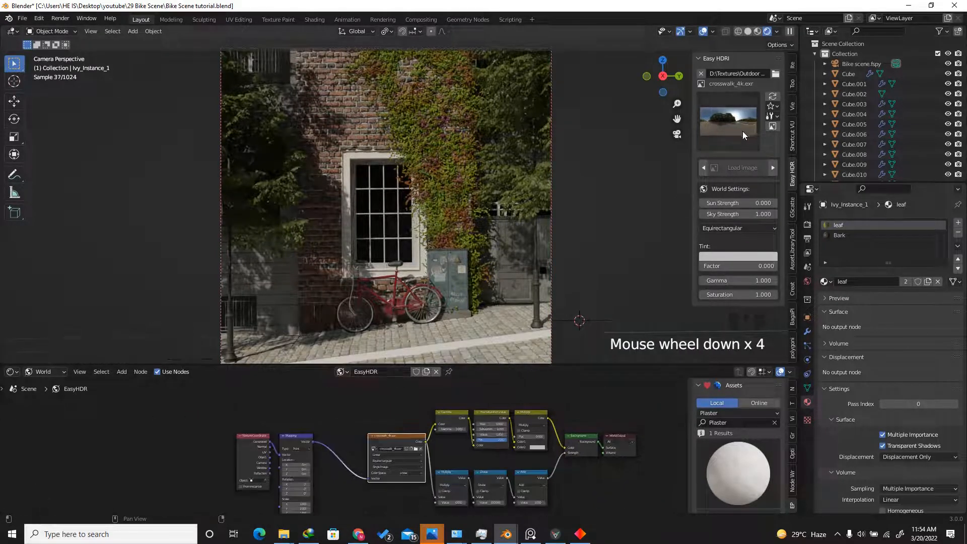
scroll(613, 412, down, 4)
scroll(613, 412, up, 5)
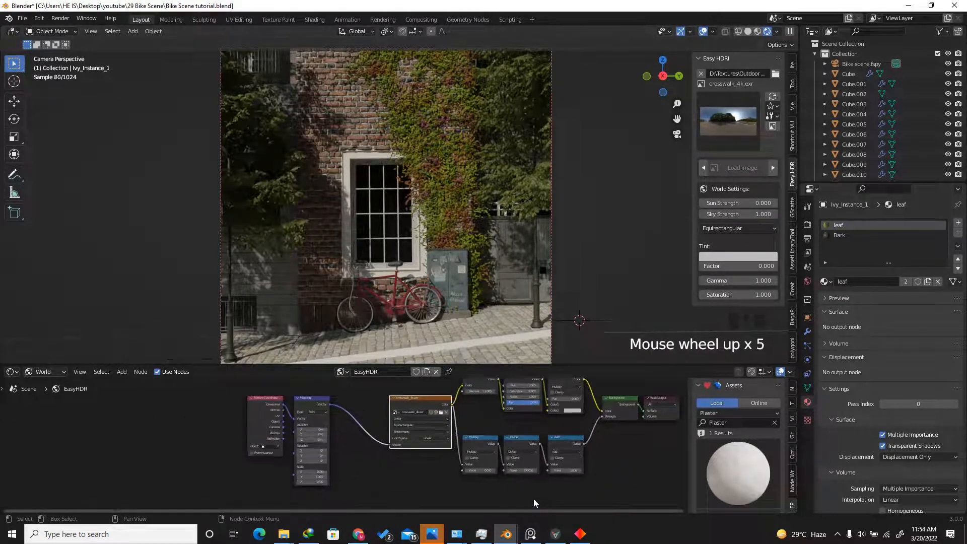
scroll(594, 434, down, 3)
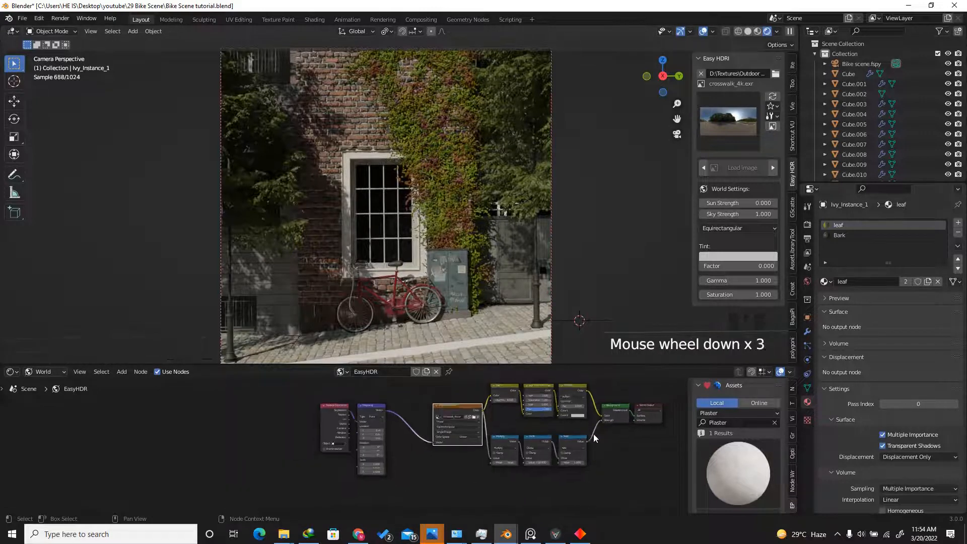
- Try a Z rotation of 68.9° on the environment's Mapping node, checking the background outside the camera view before returning to the camera
scroll(467, 458, up, 7)
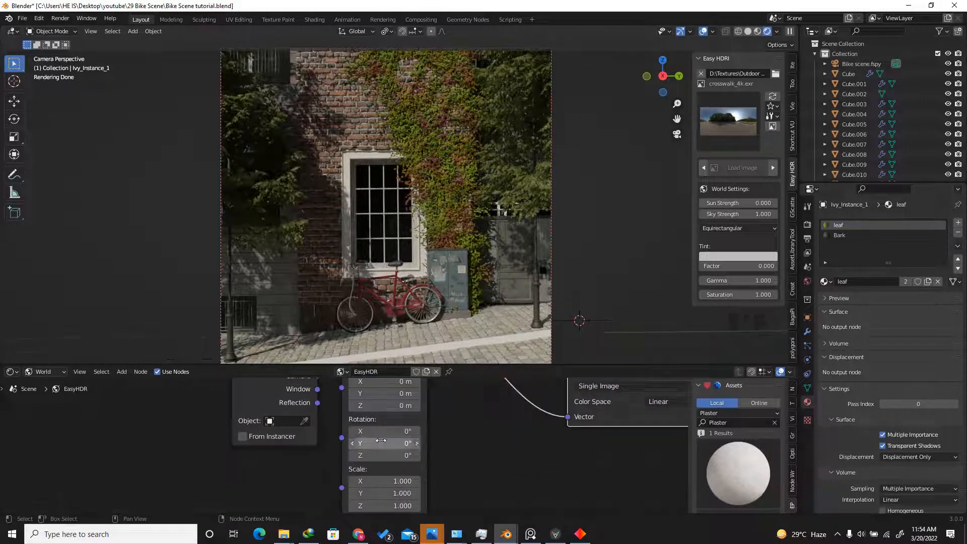
drag(383, 456, 582, 459)
drag(674, 76, 599, 143)
scroll(521, 211, down, 8)
key(v)
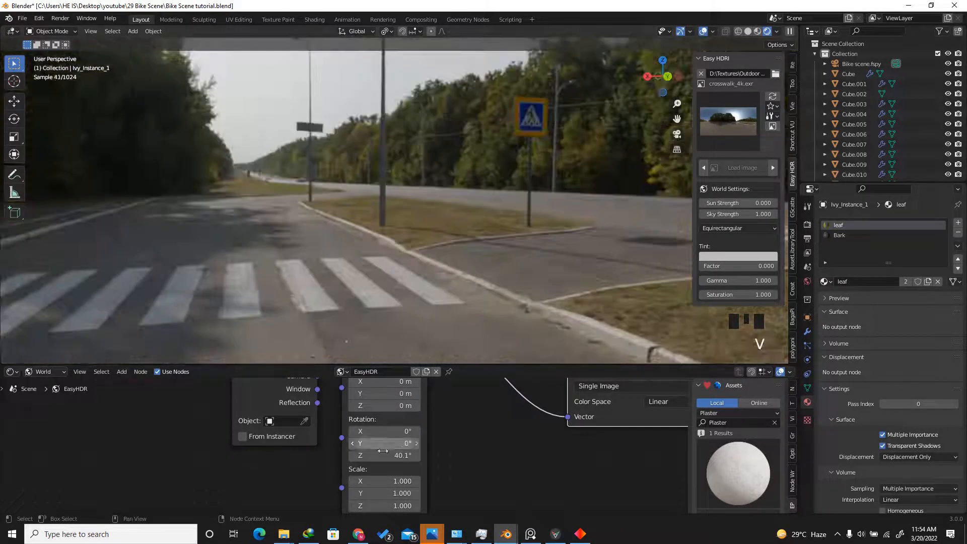
drag(399, 455, 379, 455)
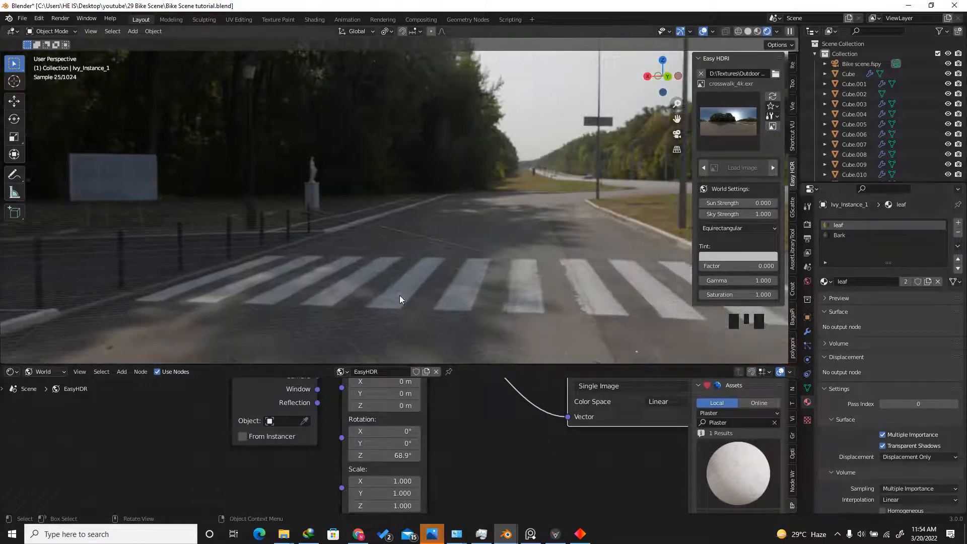
key(KP_0)
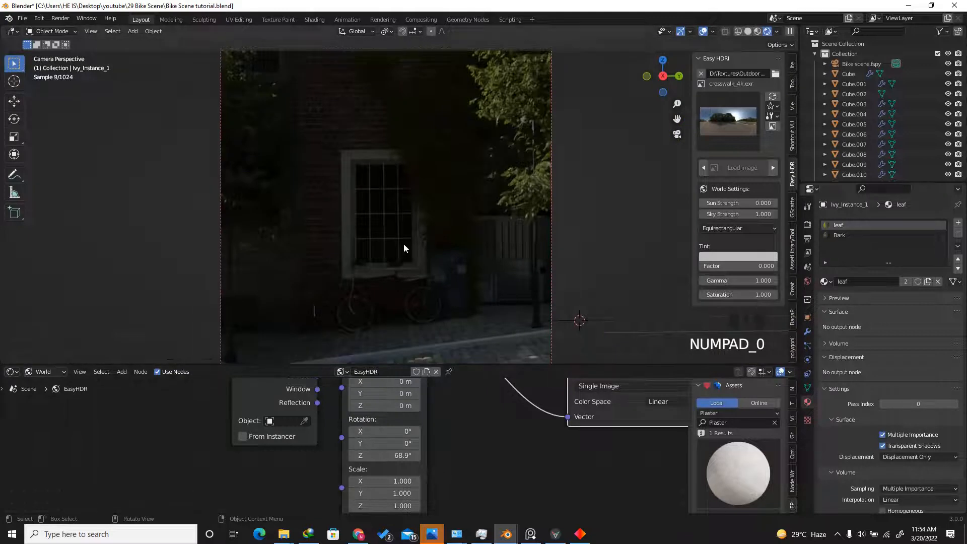
- Set the Z rotation of the environment's Mapping node to about 253° while framing the whole camera view
scroll(404, 243, down, 2)
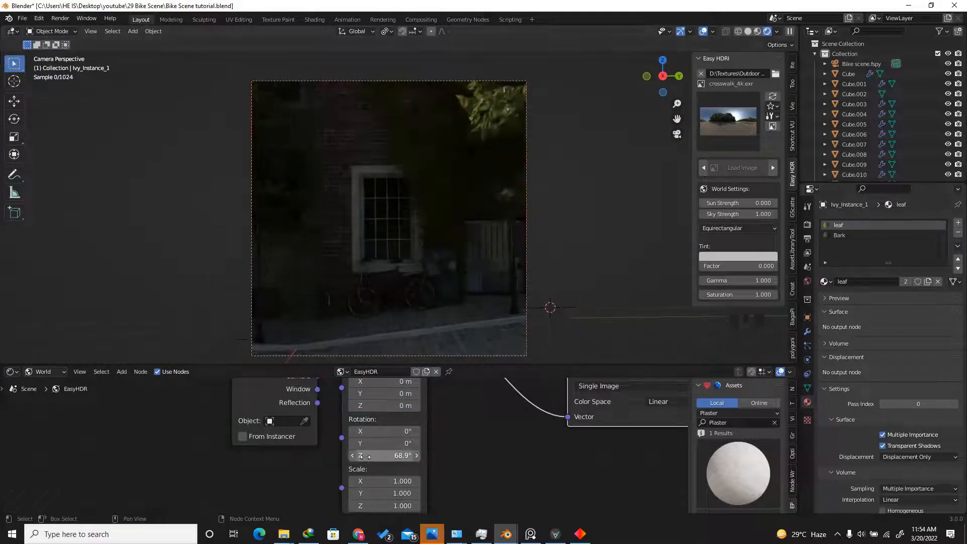
drag(386, 455, 764, 445)
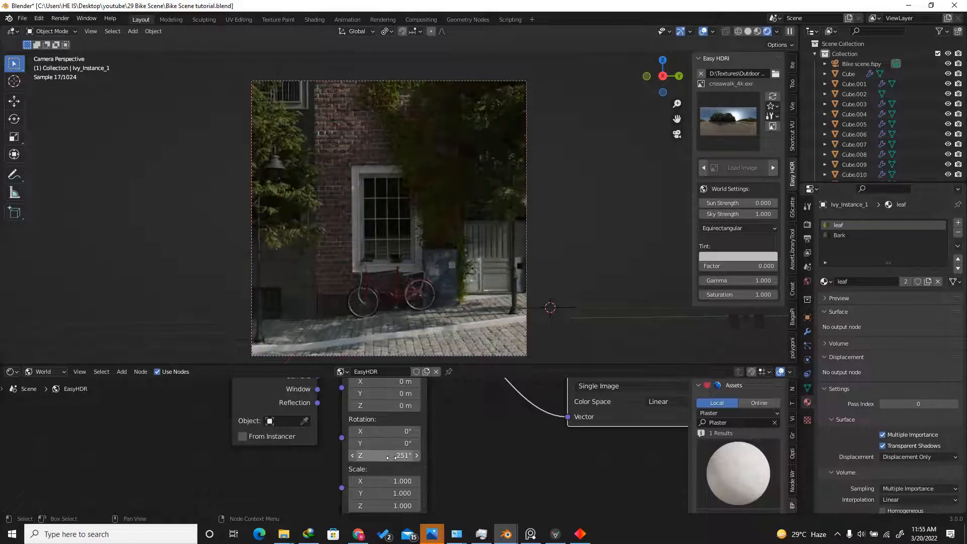
drag(384, 456, 381, 458)
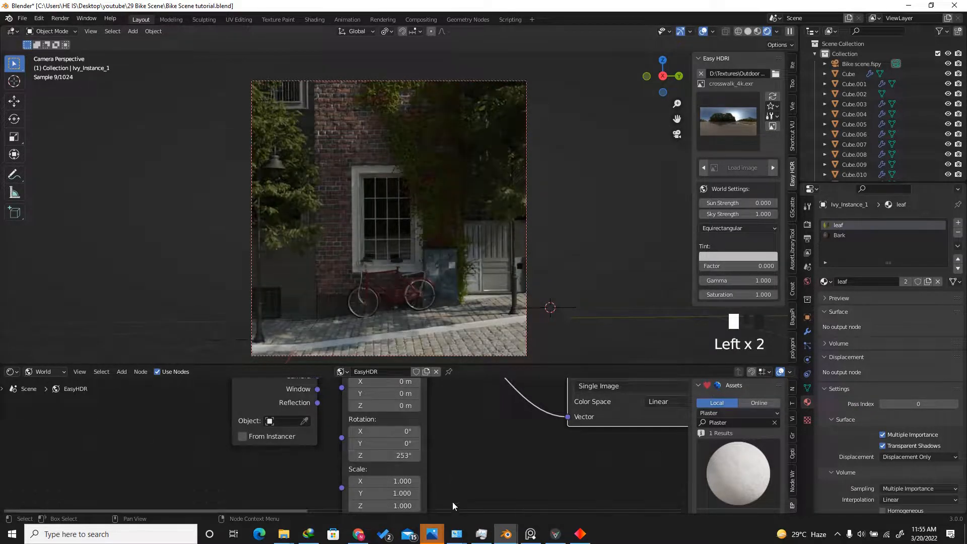
- Try an Easy HDRI Sun Strength of 0.01
click(729, 203)
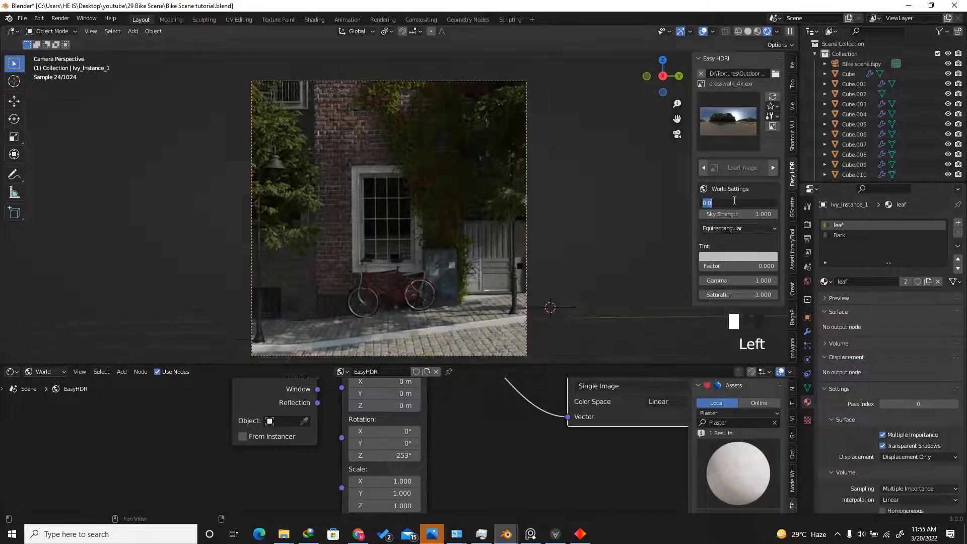
click(713, 202)
key(Return)
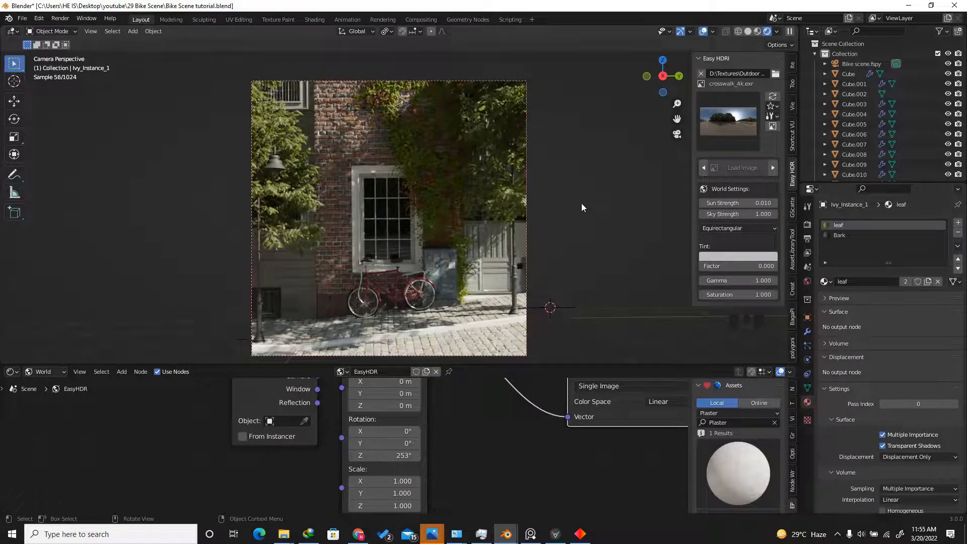
- Set the Easy HDRI Sun Strength to 0.005
click(729, 202)
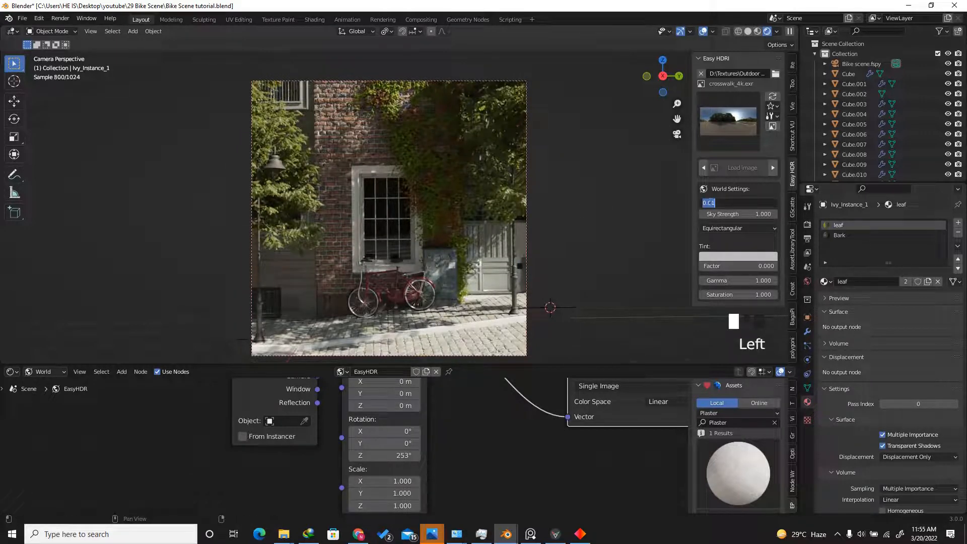
drag(711, 203, 724, 205)
text(05)
key(Return)
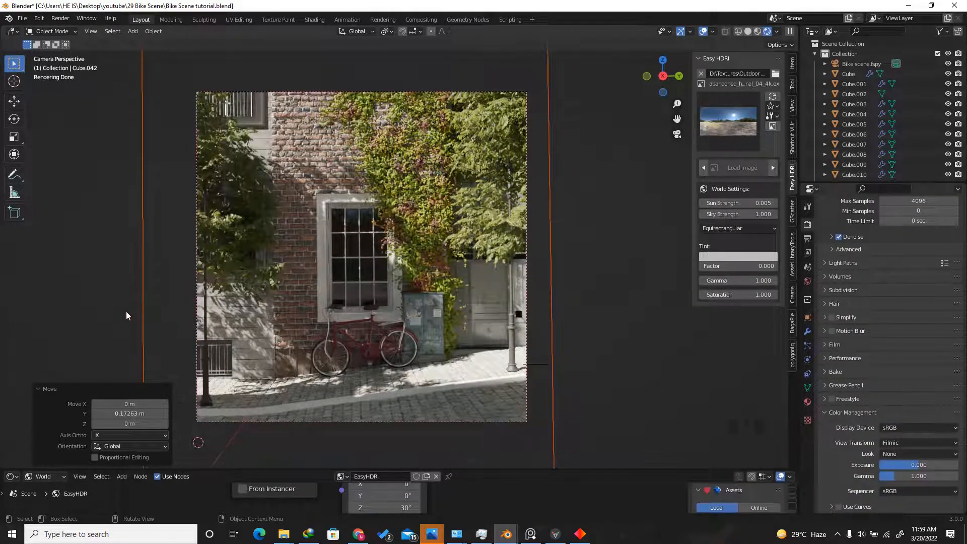
- Set the final render's maximum samples to 1024 and expand its denoising options
scroll(126, 312, up, 1)
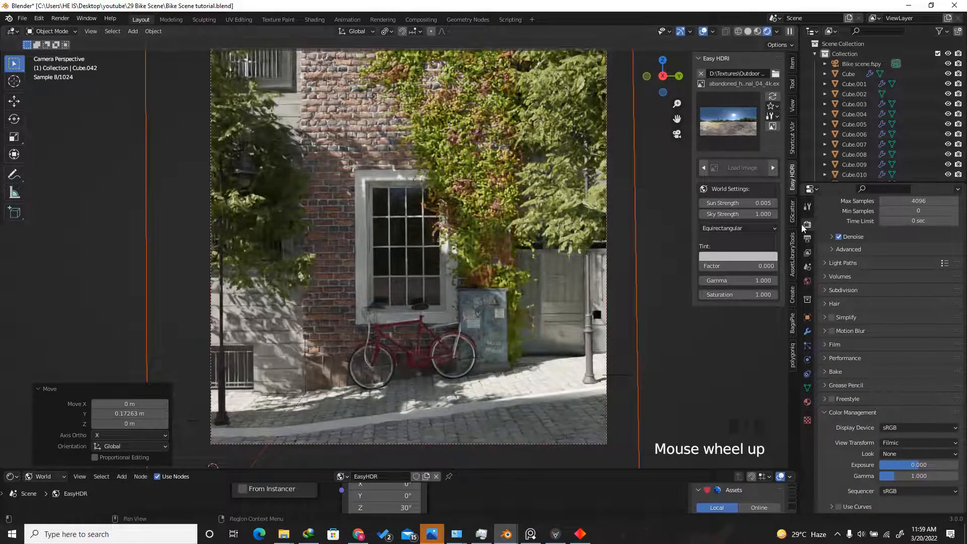
scroll(878, 232, up, 13)
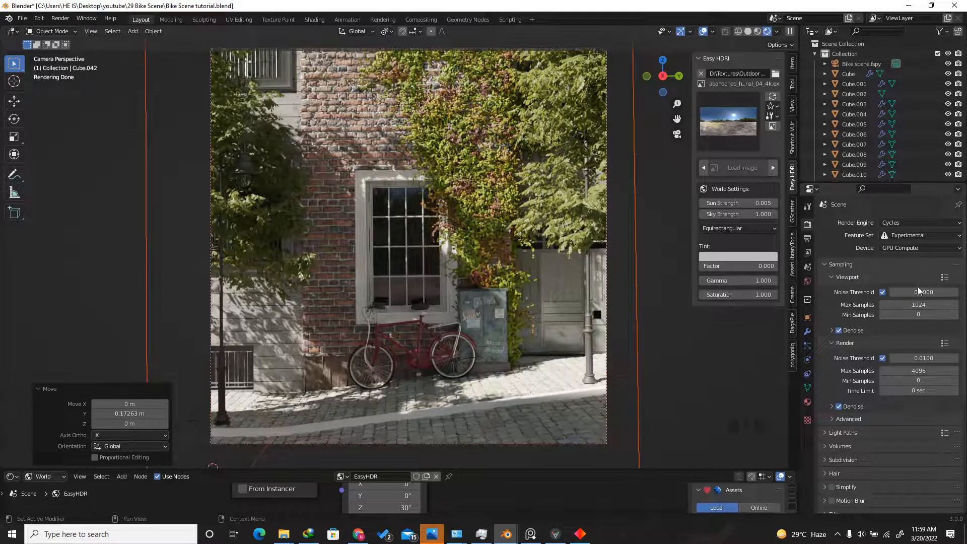
scroll(877, 276, down, 3)
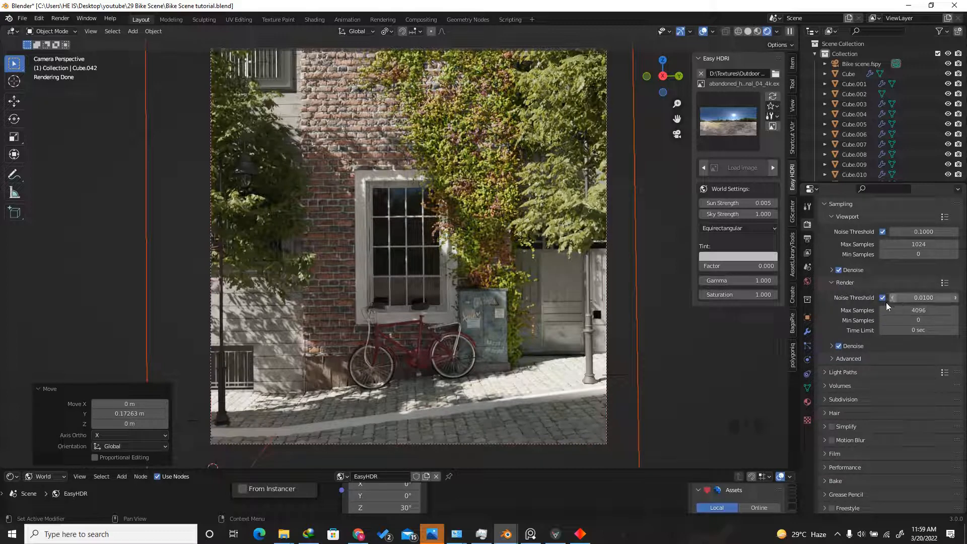
click(914, 311)
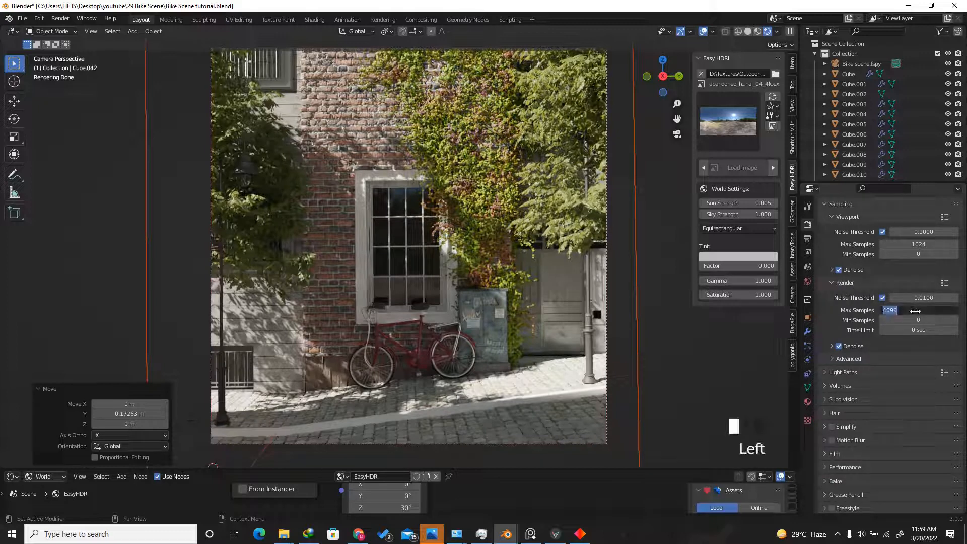
text(1024)
key(Return)
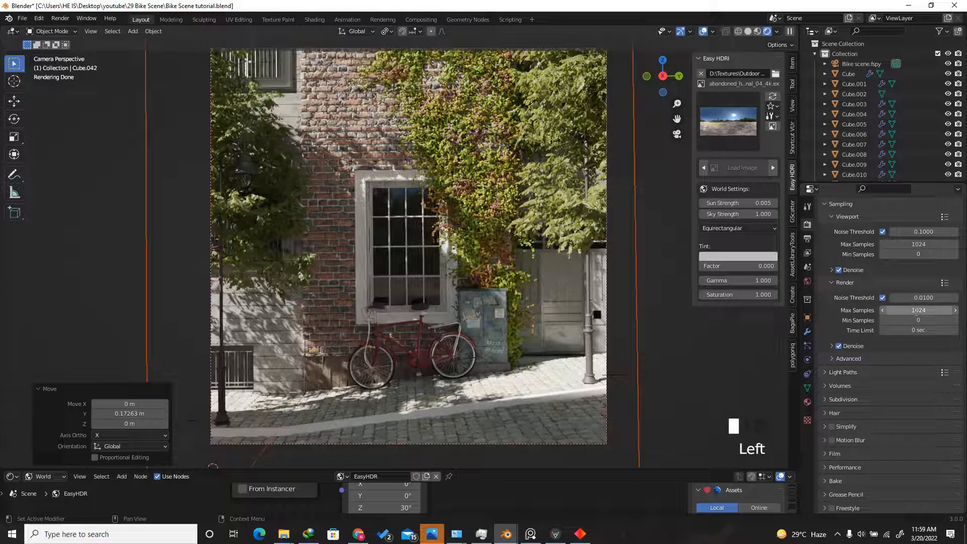
click(832, 346)
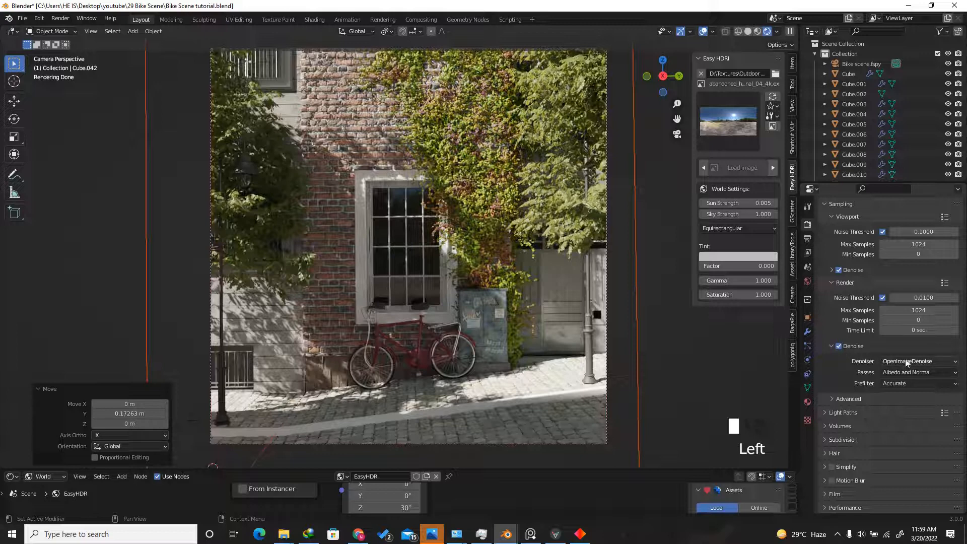
- Try the Medium High Contrast look in the color management settings
scroll(904, 363, down, 12)
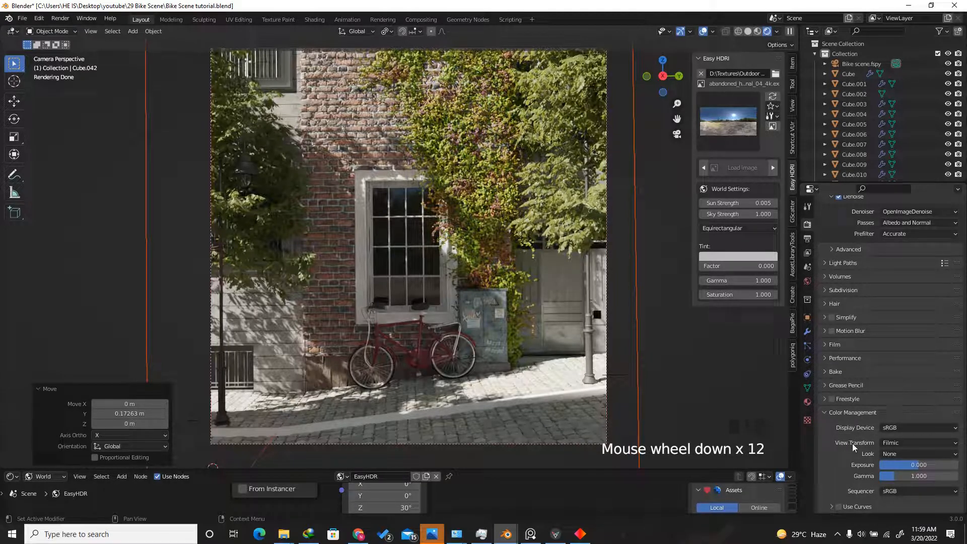
double_click(896, 454)
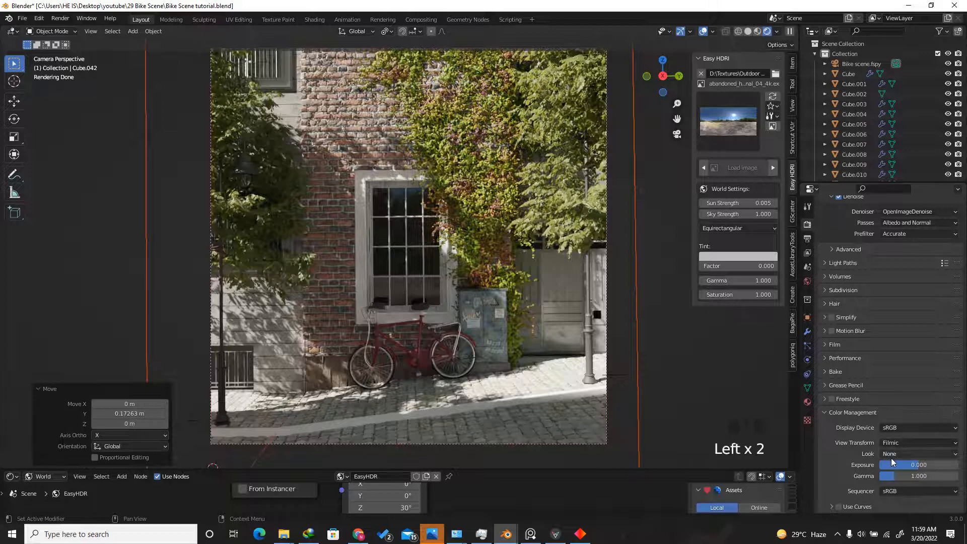
click(890, 456)
click(910, 408)
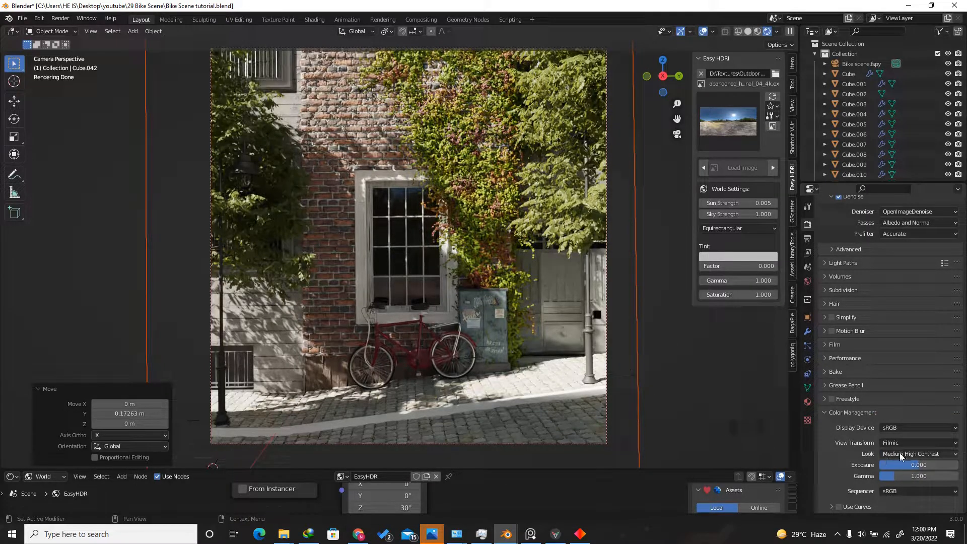
- Set the color management look to Medium Contrast
click(899, 452)
click(908, 400)
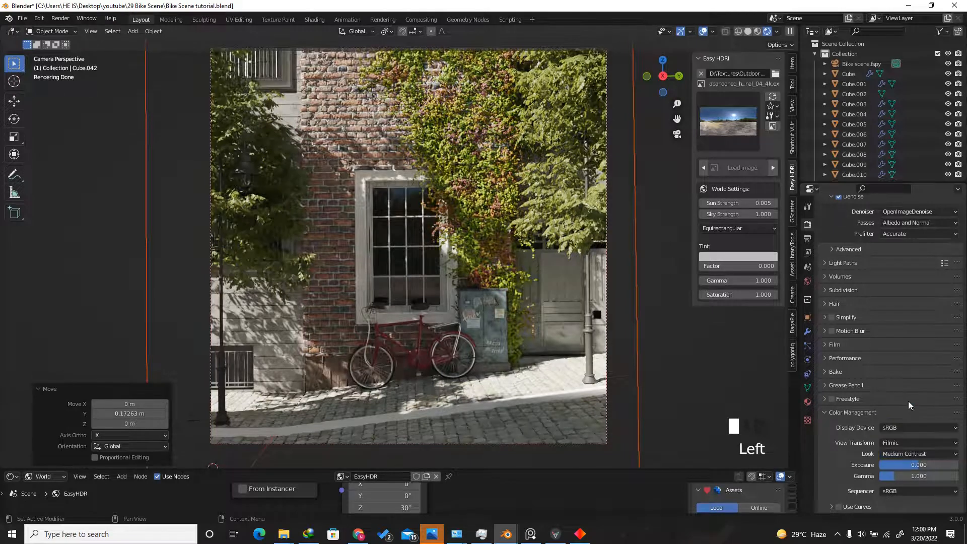
- Set the output resolution scale to 150% for the 1080 × 1080 px render
scroll(890, 458, up, 16)
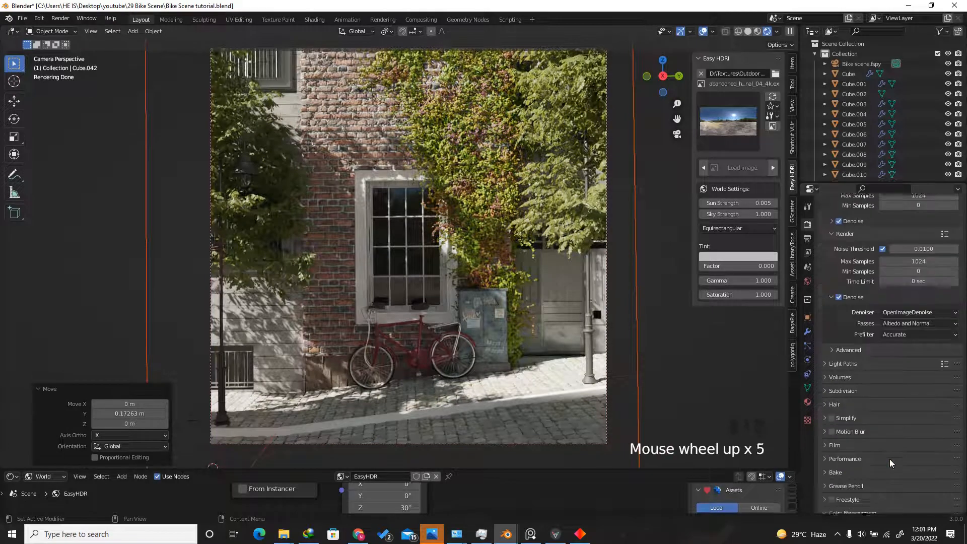
click(806, 242)
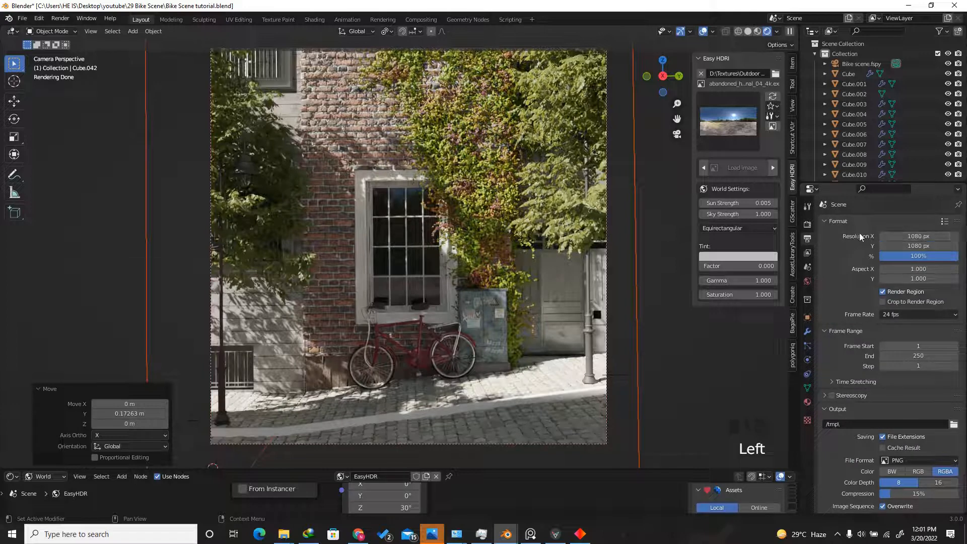
click(917, 256)
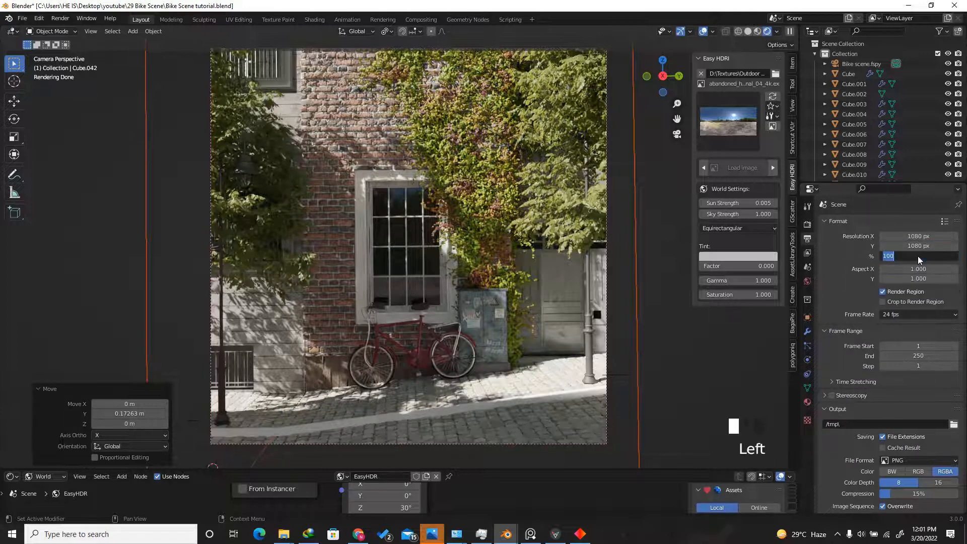
text(150)
key(Return)
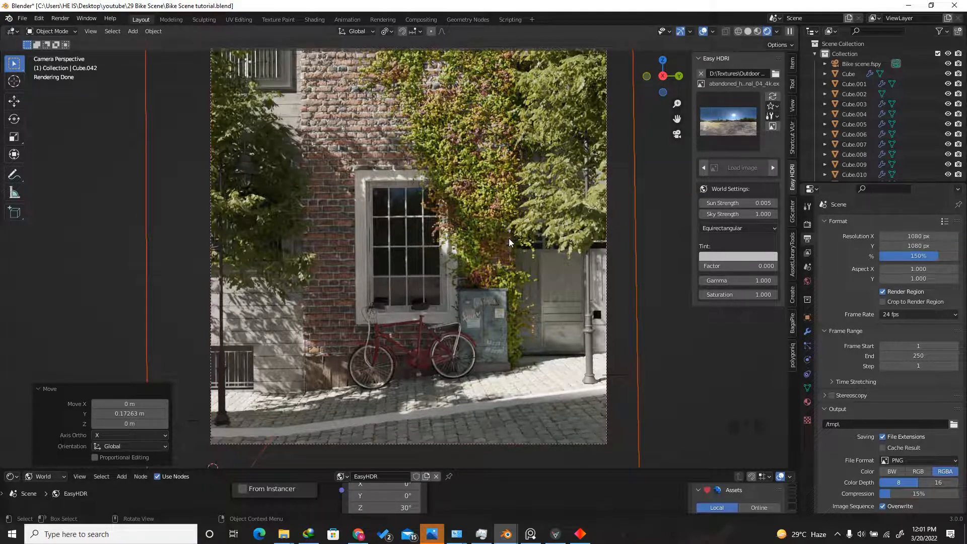
- Return to the Cycles render settings and start rendering the street scene as a still image
click(807, 224)
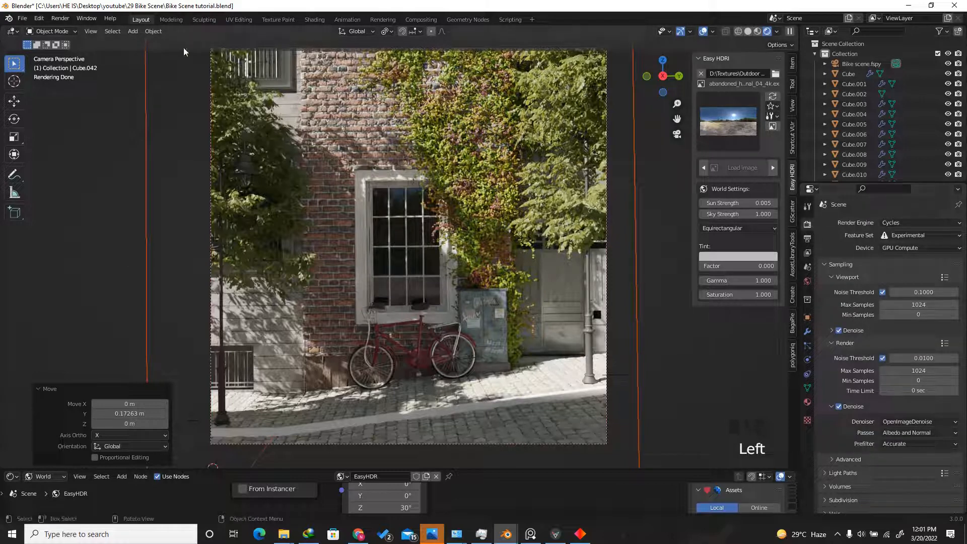
click(60, 18)
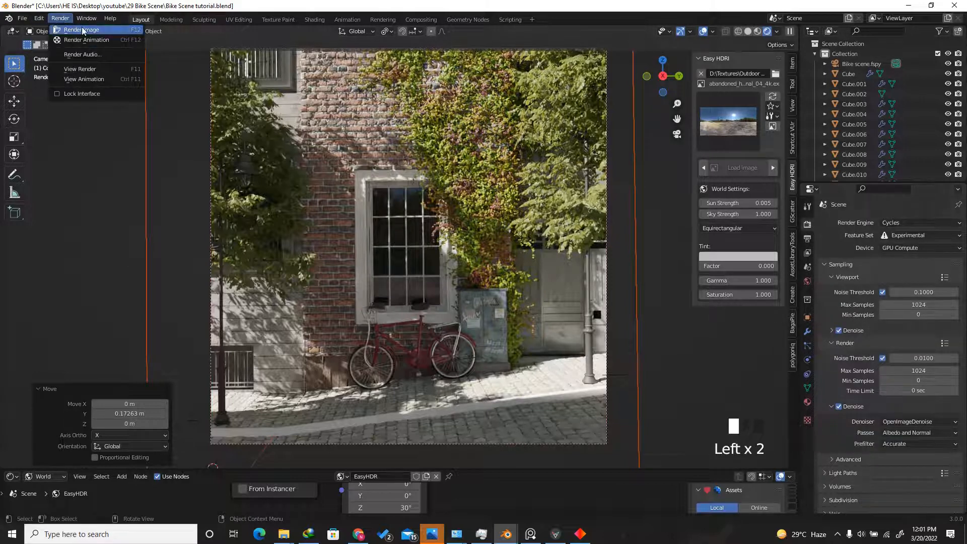